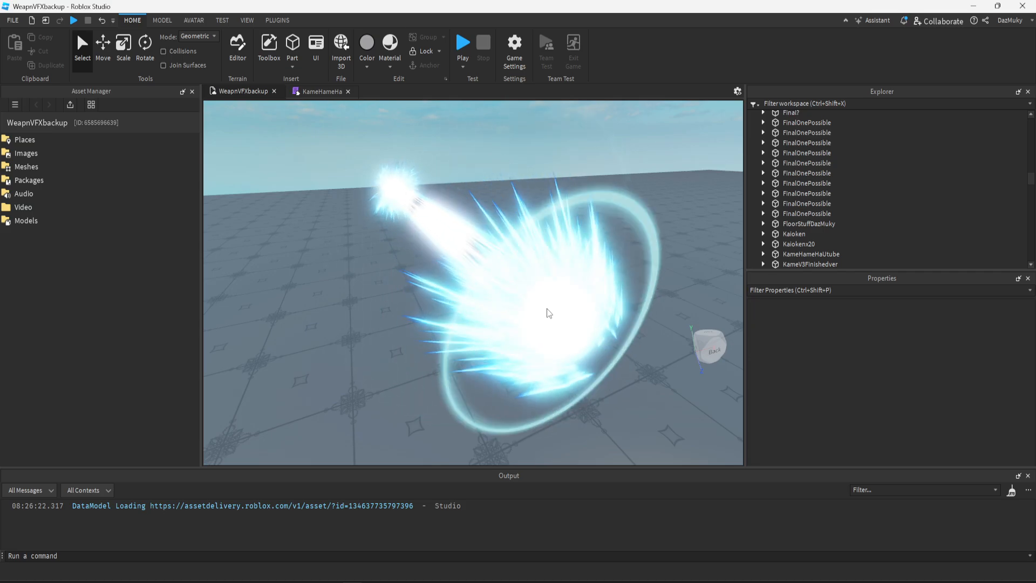
- Select the KameHameHaUtube part and expand its hierarchy, including the LinesAtStart, LinesAtEnd and KameStart2 attachments
left_click(554, 312)
scroll(764, 189, "down", 3)
left_click(763, 168)
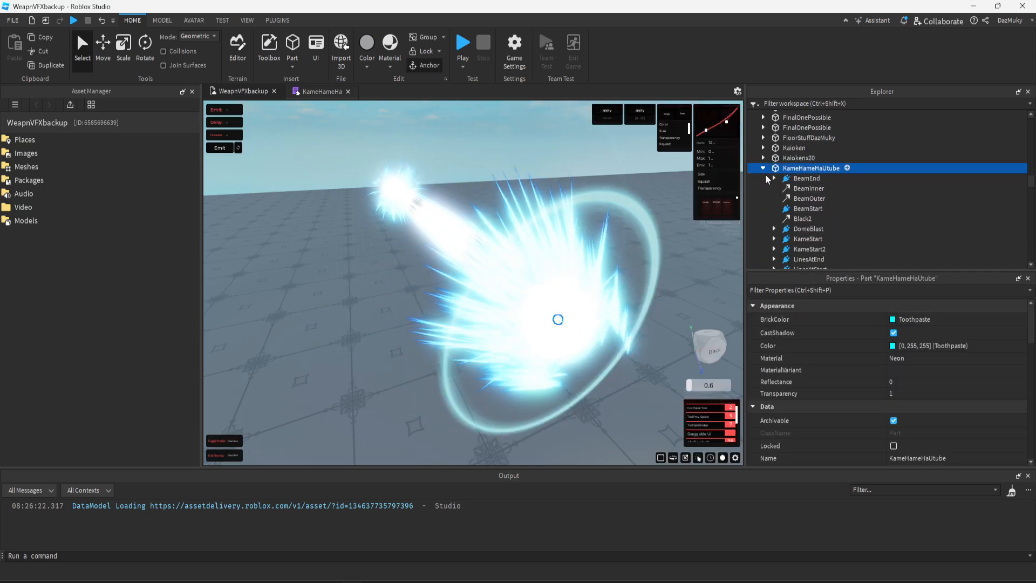
scroll(771, 211, "down", 2)
left_click(774, 212)
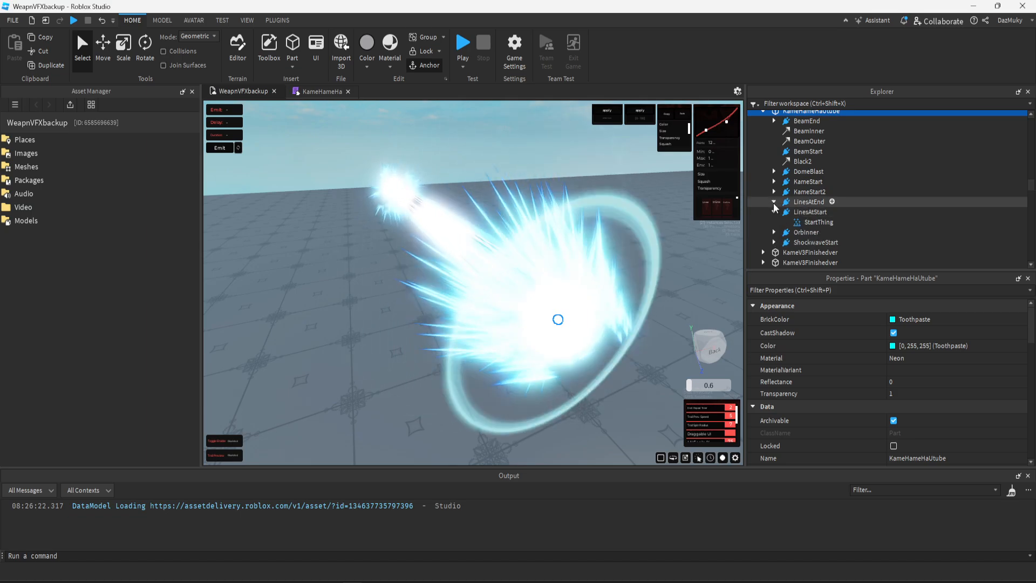
left_click(775, 201)
left_click(774, 192)
- Examine the finished Kamehameha effect from several angles, covering the starting orb, the beam, the end blast and the shockwave ring
right_click(624, 251)
key("d")
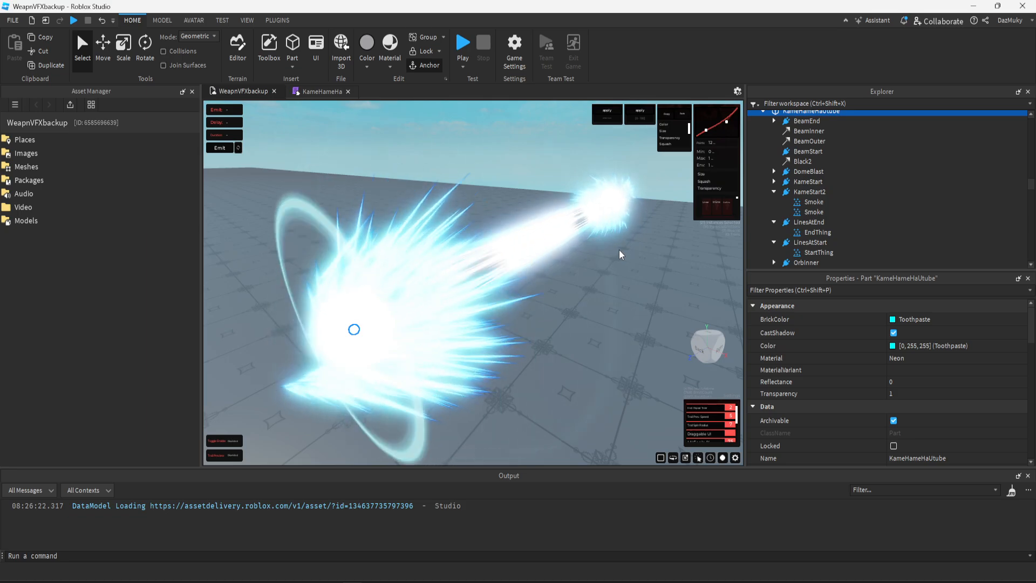
right_click(600, 244)
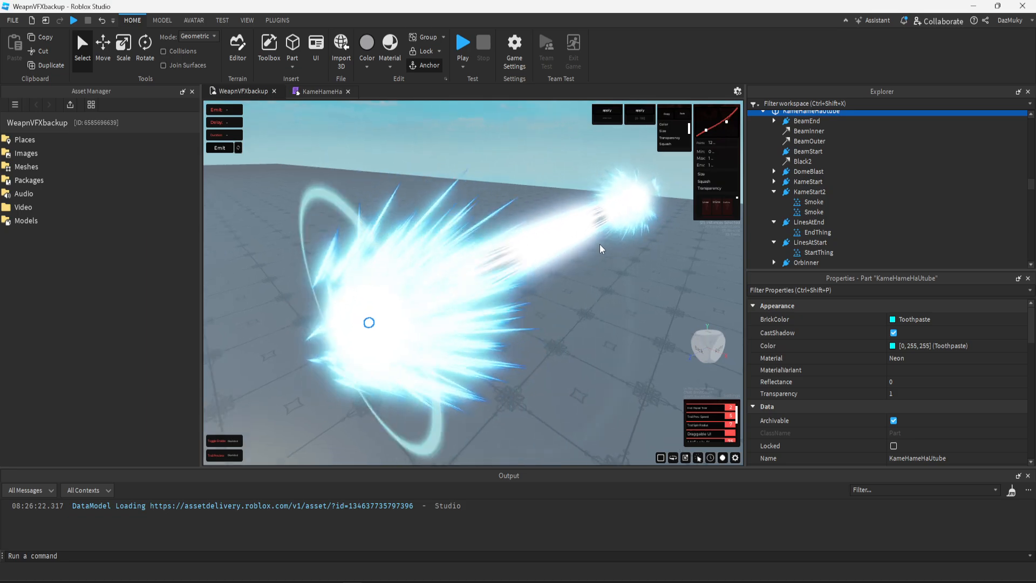
key("d")
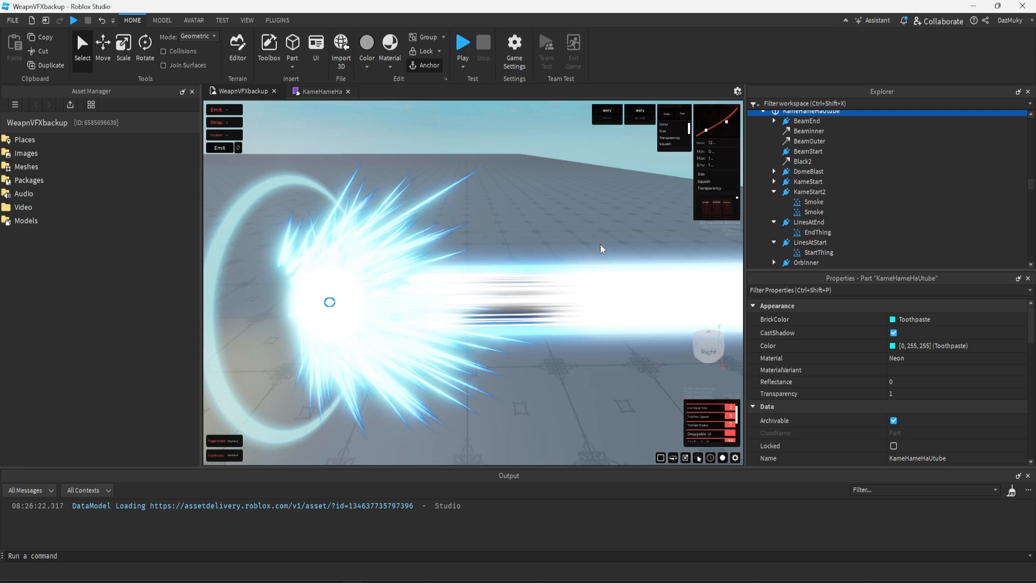
right_click(601, 244)
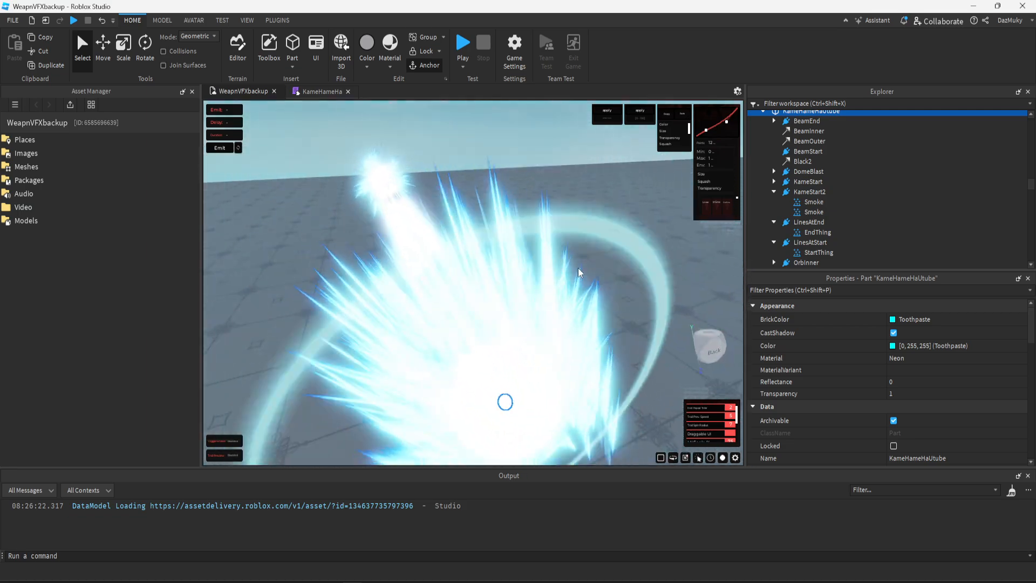
right_click(578, 268)
key("d")
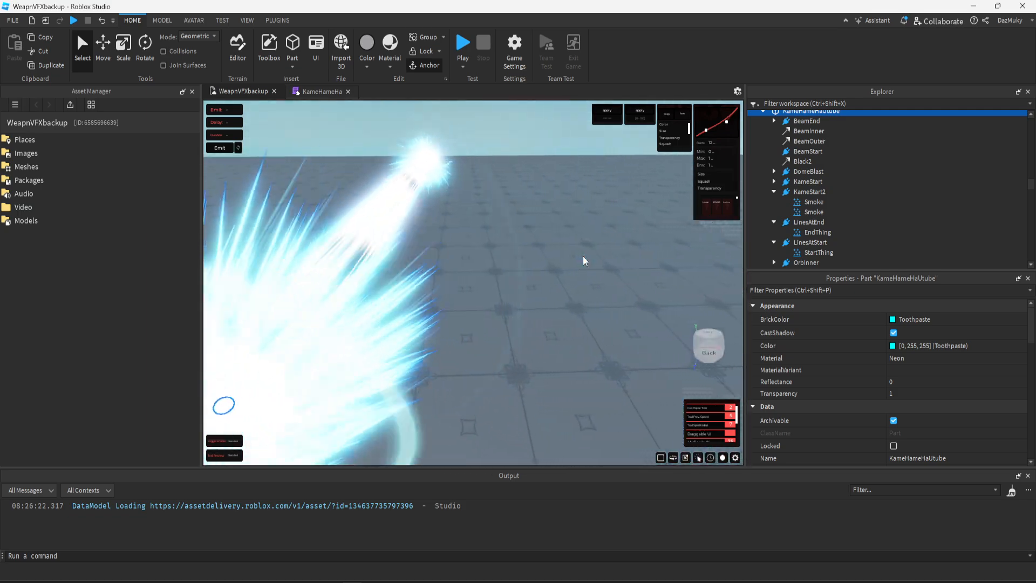
right_click(543, 239)
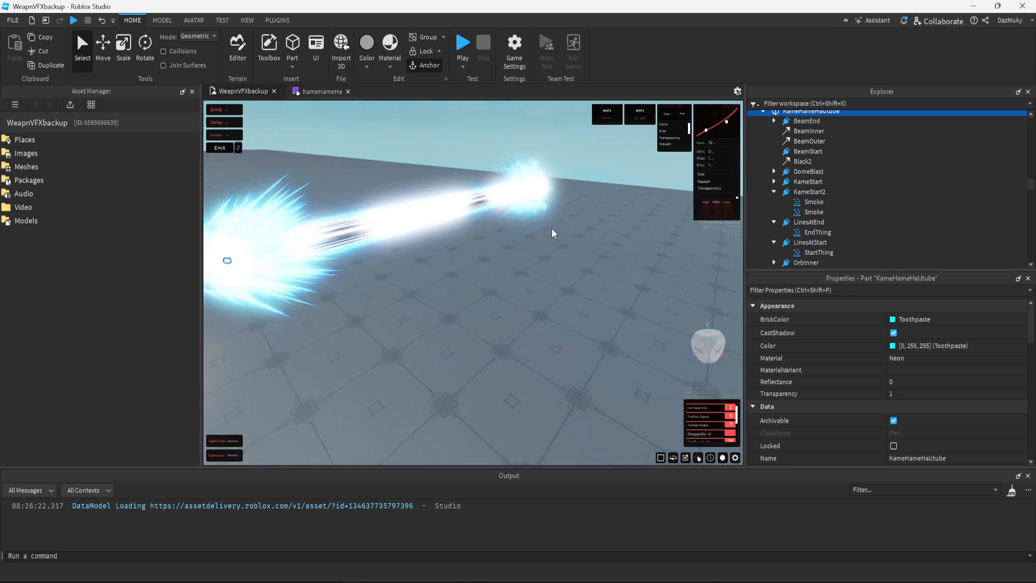
key("s")
key("a")
key("a")
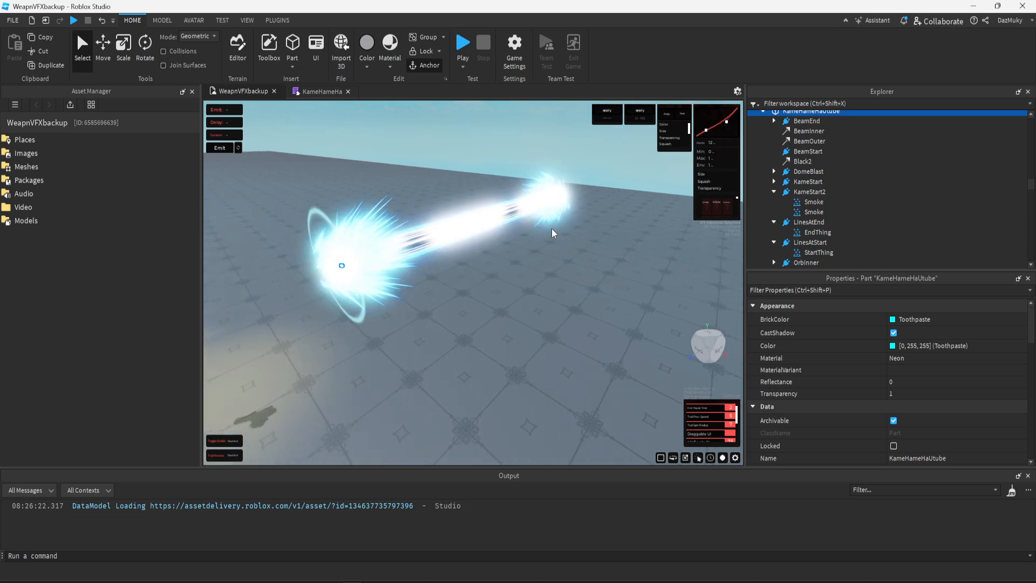
key("w")
key("d")
key("s")
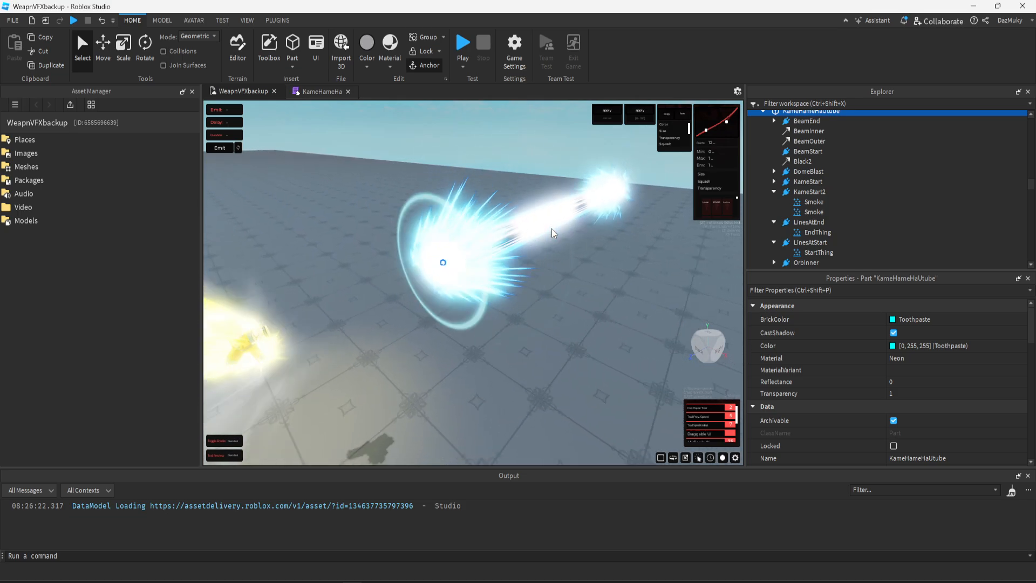
key("d")
key("a")
key("s")
key("w")
key("a")
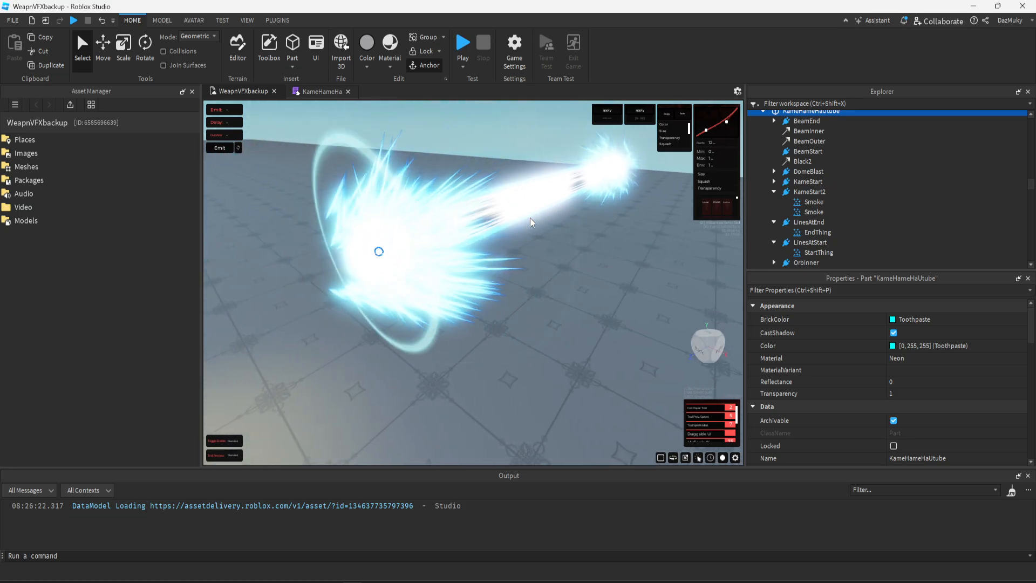
- Inspect the posed character with outstretched hands near the finished beam effect
left_click_drag(546, 215, 516, 291)
key("d")
key("s")
key("w")
key("d")
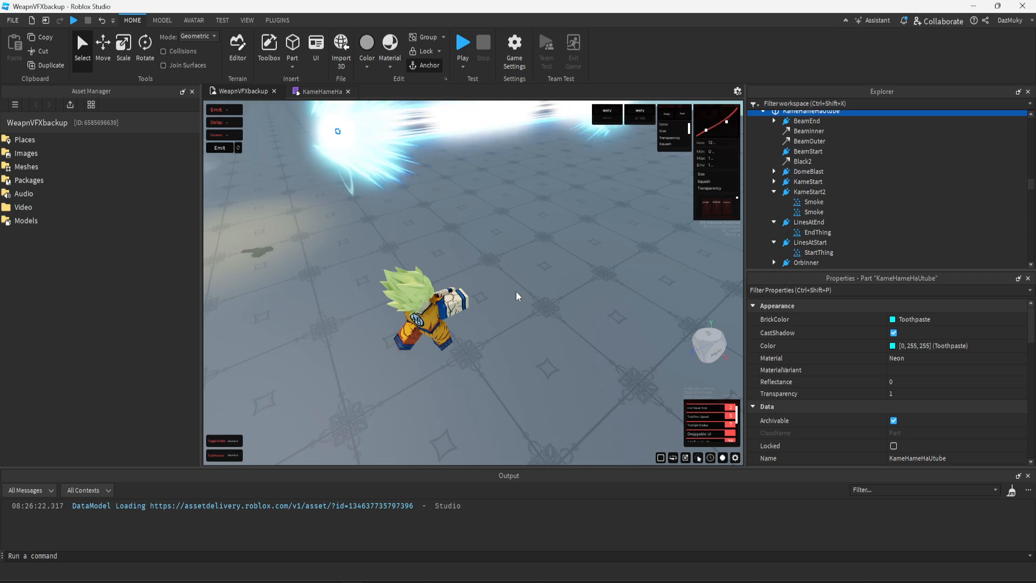
key("w")
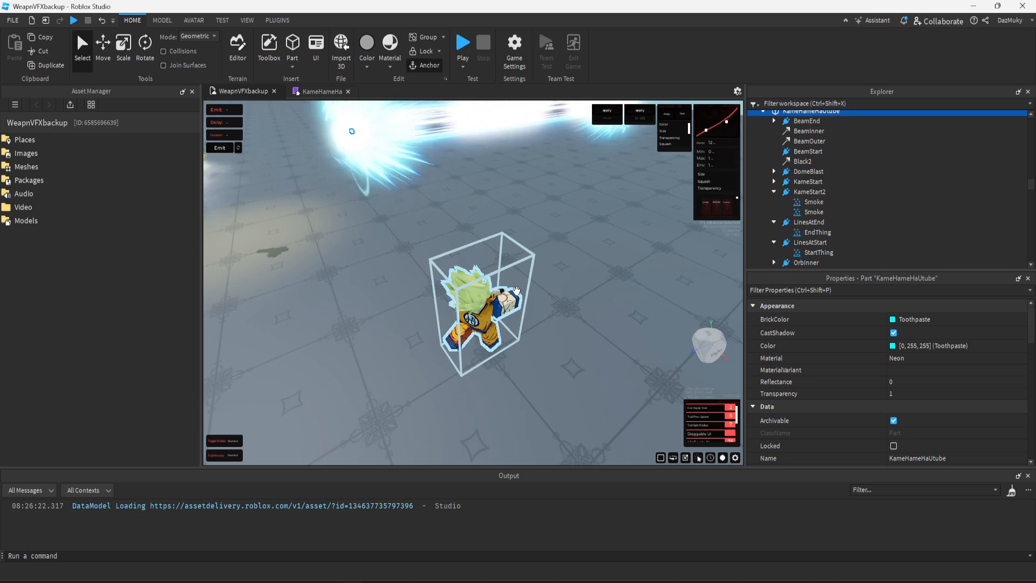
left_click_drag(516, 278, 433, 145)
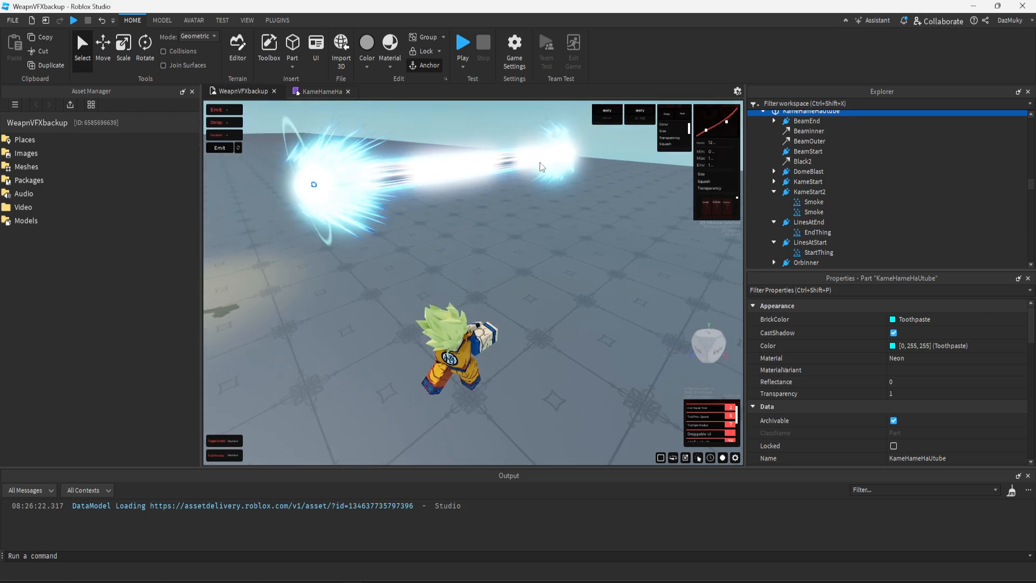
left_click_drag(464, 245, 472, 241)
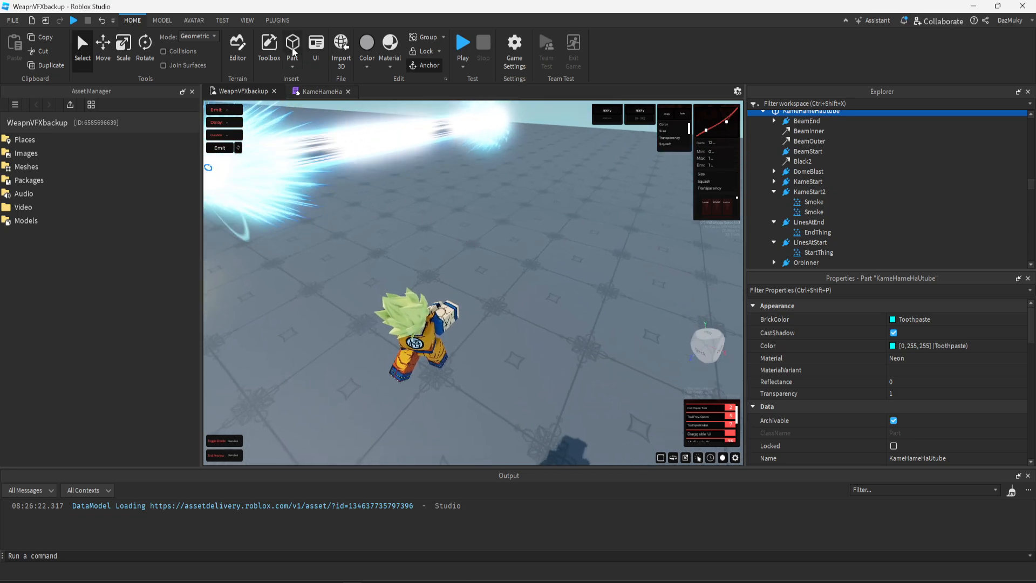
- Insert a new block part into the workspace near the posed character
left_click(419, 329)
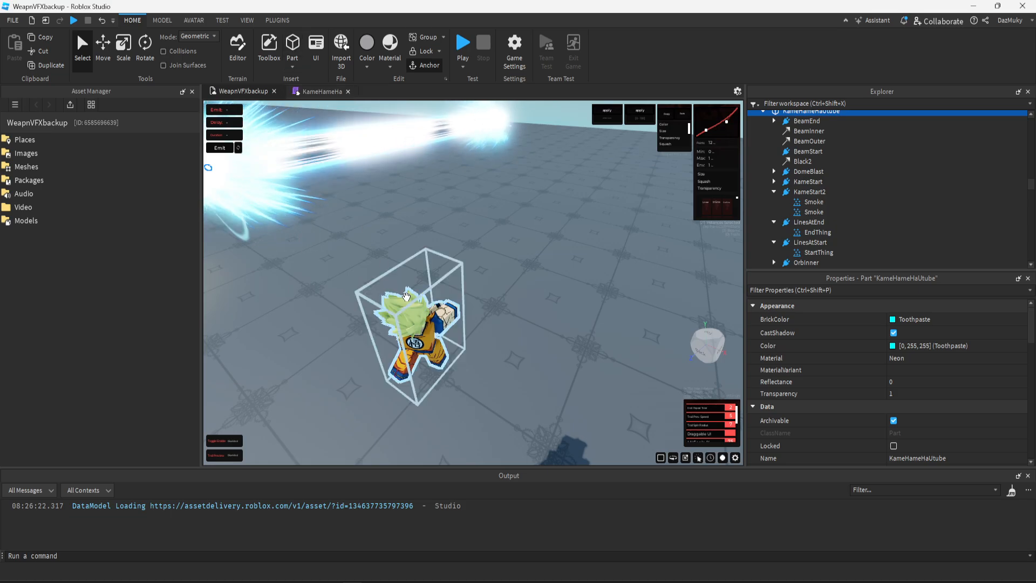
left_click_drag(561, 341, 561, 341)
scroll(501, 219, "down", 3)
left_click_drag(443, 218, 606, 300)
left_click(606, 293)
left_click(293, 44)
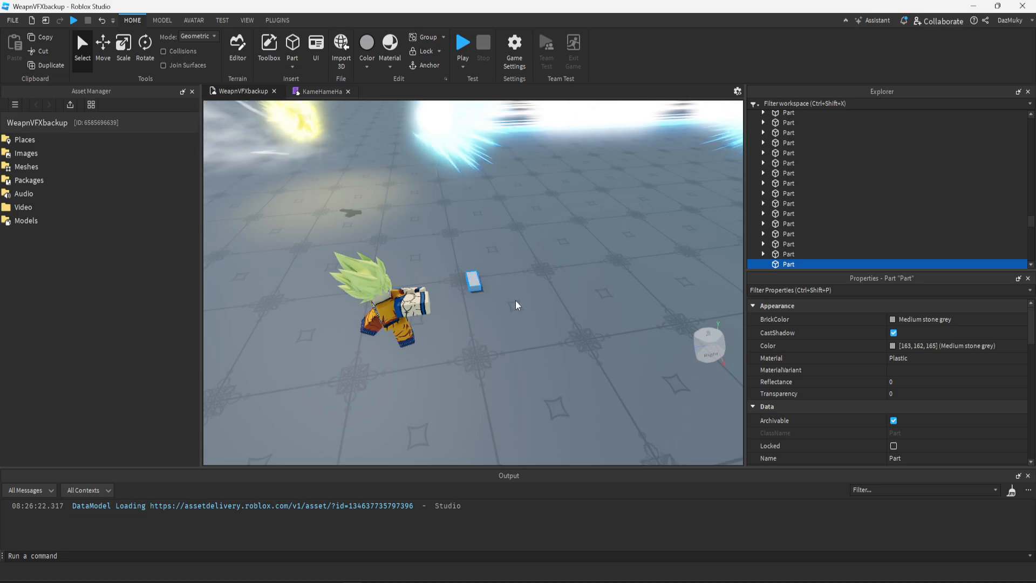
- Move the new part along its axes until it sits close to the posed character
left_click_drag(517, 300, 529, 295)
left_click(102, 48)
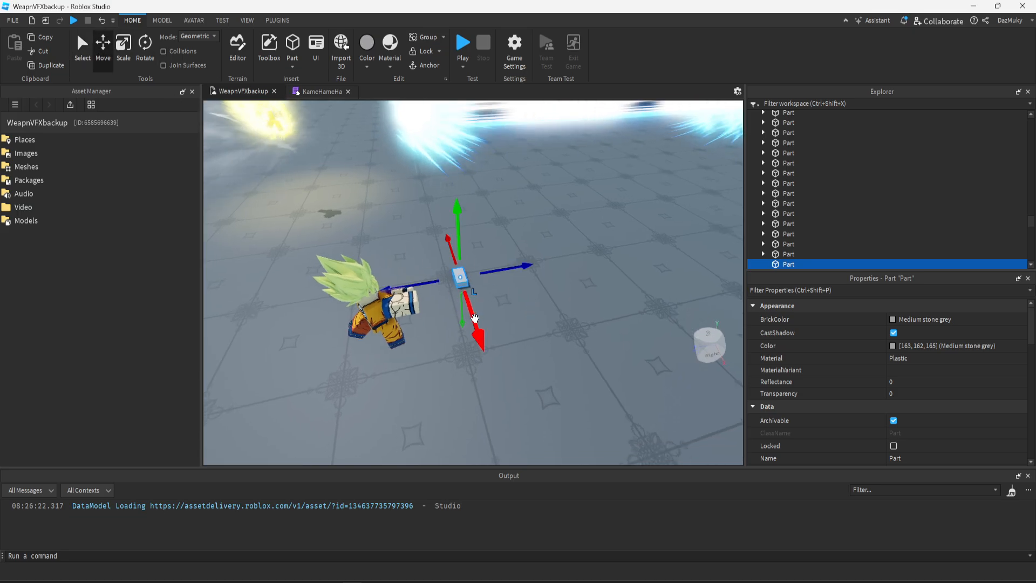
left_click_drag(475, 318, 506, 416)
left_click_drag(492, 339, 512, 241)
left_click_drag(543, 265, 482, 260)
right_click(477, 261)
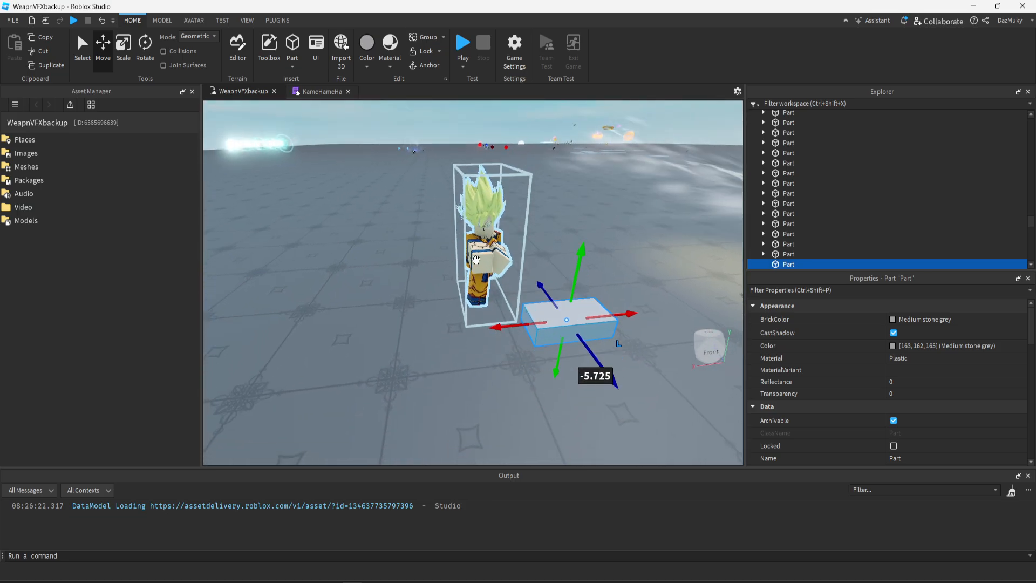
- Raise the part and align it directly in front of the character's outstretched hands
left_click_drag(521, 320, 448, 316)
left_click_drag(503, 288, 509, 241)
right_click(523, 250)
left_click_drag(618, 283, 627, 282)
right_click(626, 283)
left_click_drag(623, 335, 609, 333)
right_click(608, 332)
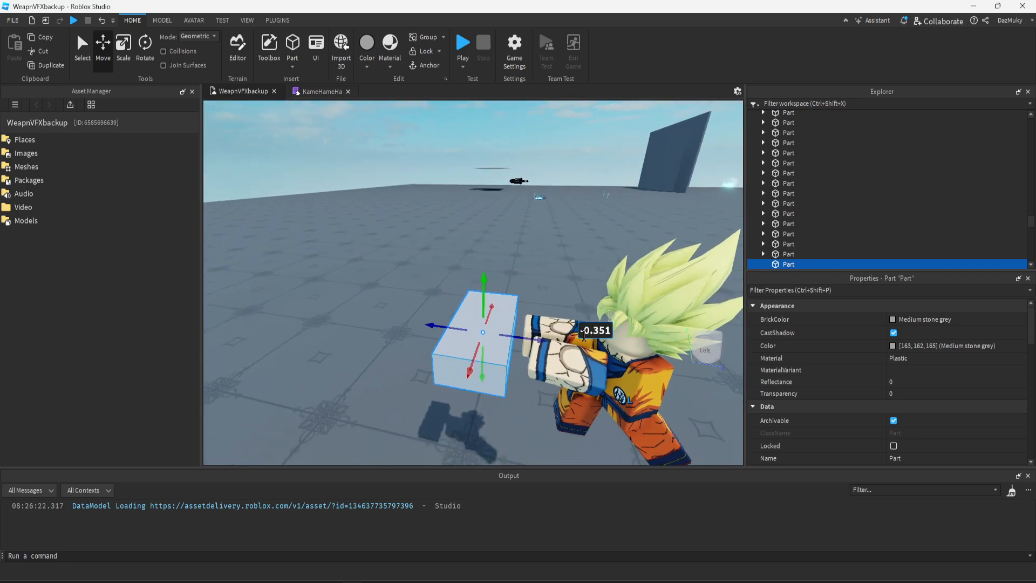
mouse_move(488, 285)
left_mouse_down()
mouse_move(487, 274)
mouse_move(492, 285)
left_mouse_up()
right_click(492, 285)
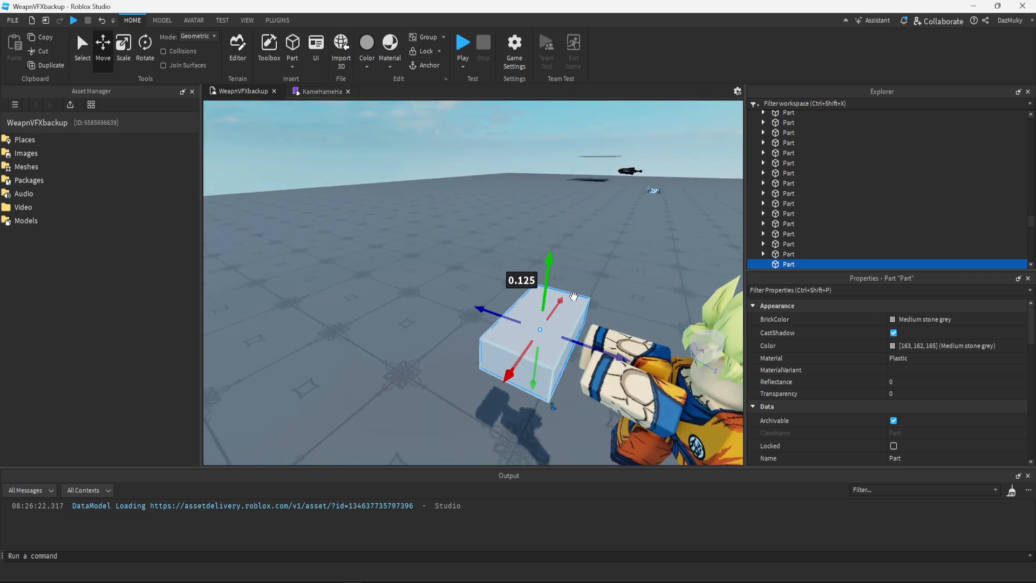
- Add a Beam object inside the new part and name it InnerBeam
scroll(769, 233, "down", 2)
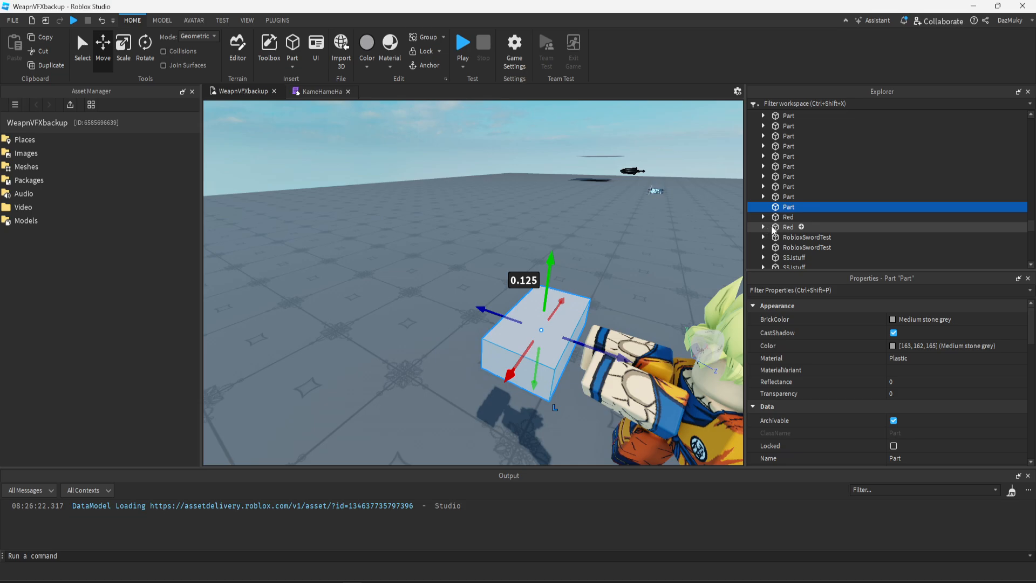
left_click(802, 207)
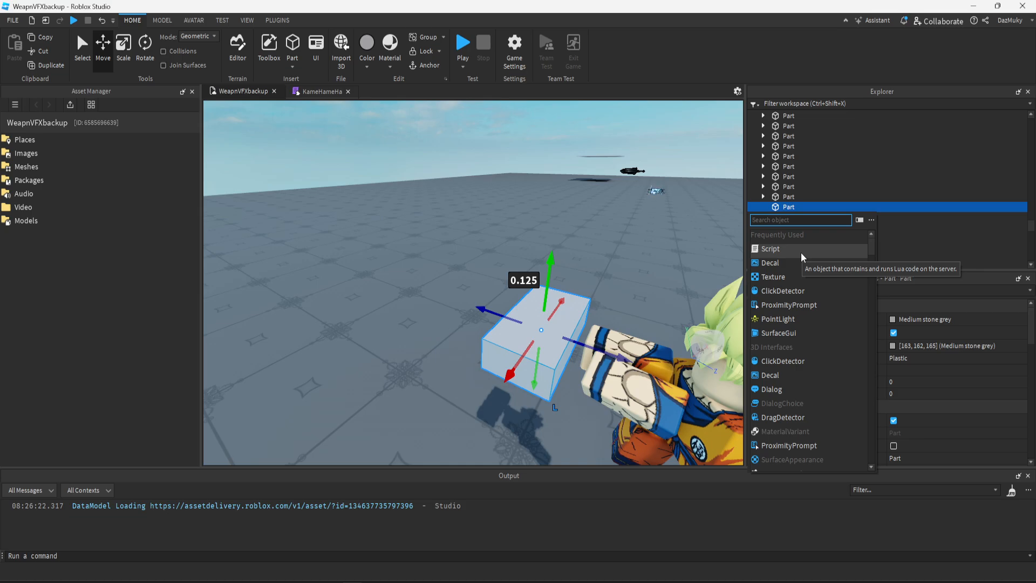
type("beam")
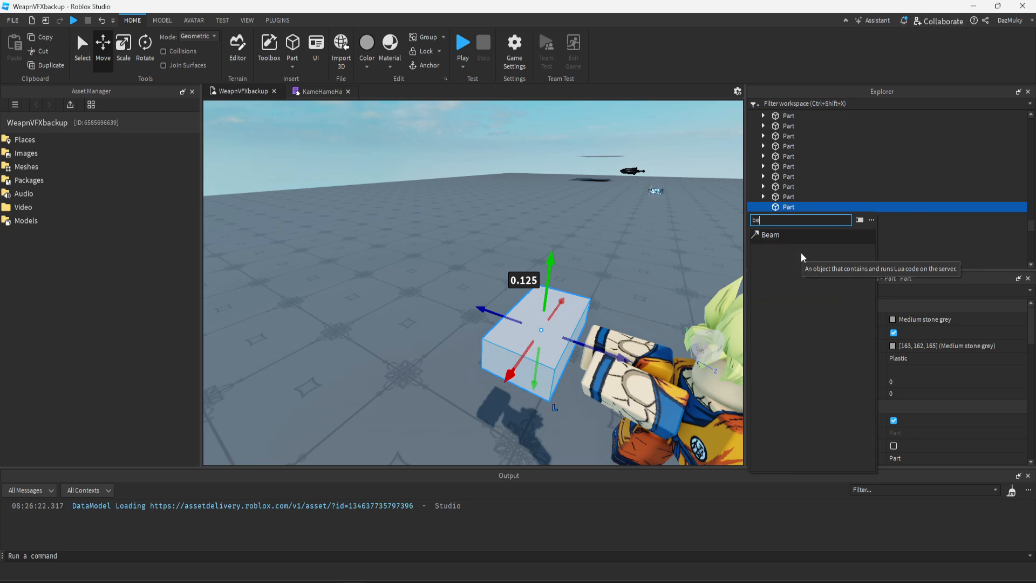
key("Return")
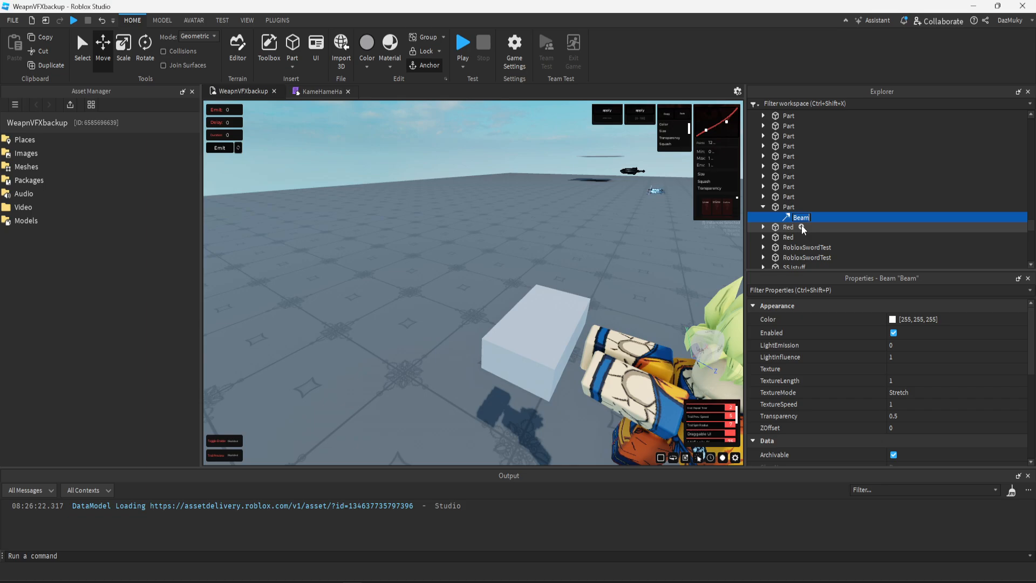
type("InnerBeam")
key("Return")
- Examine the inner and outer layers of the finished reference beam up close, and return to the new part
right_click(622, 227)
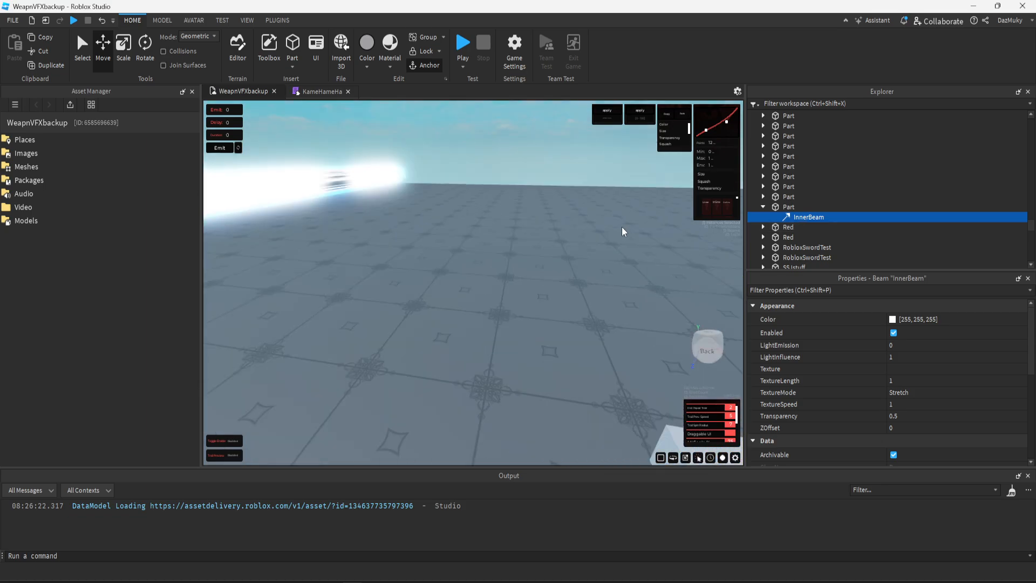
key("w")
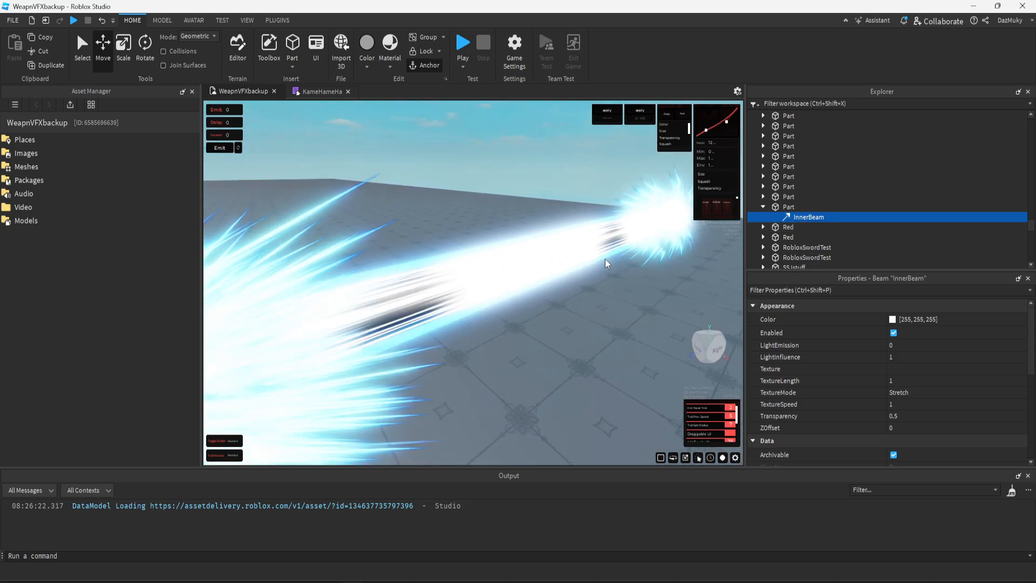
right_click(574, 214)
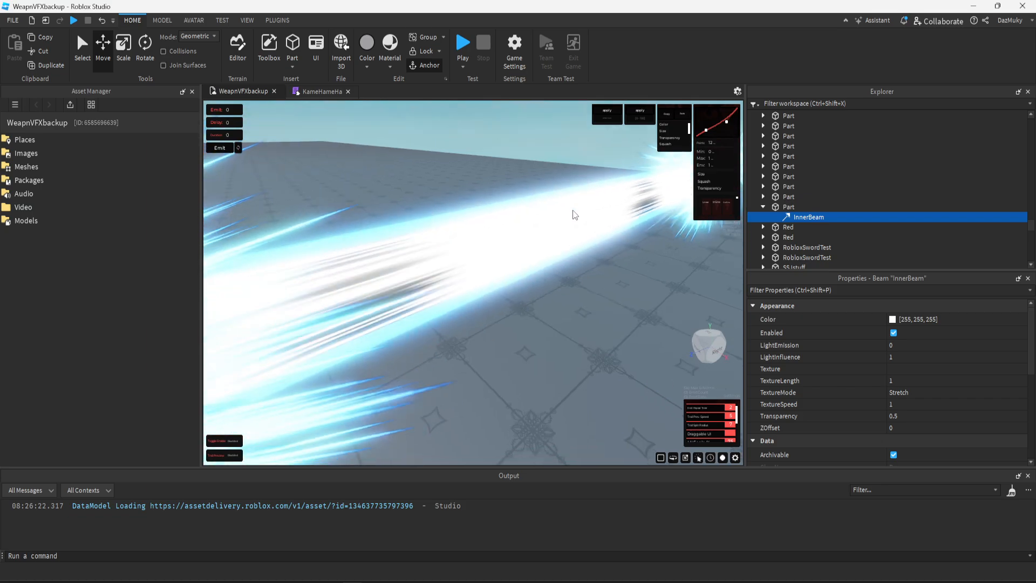
right_click(582, 209)
key("s")
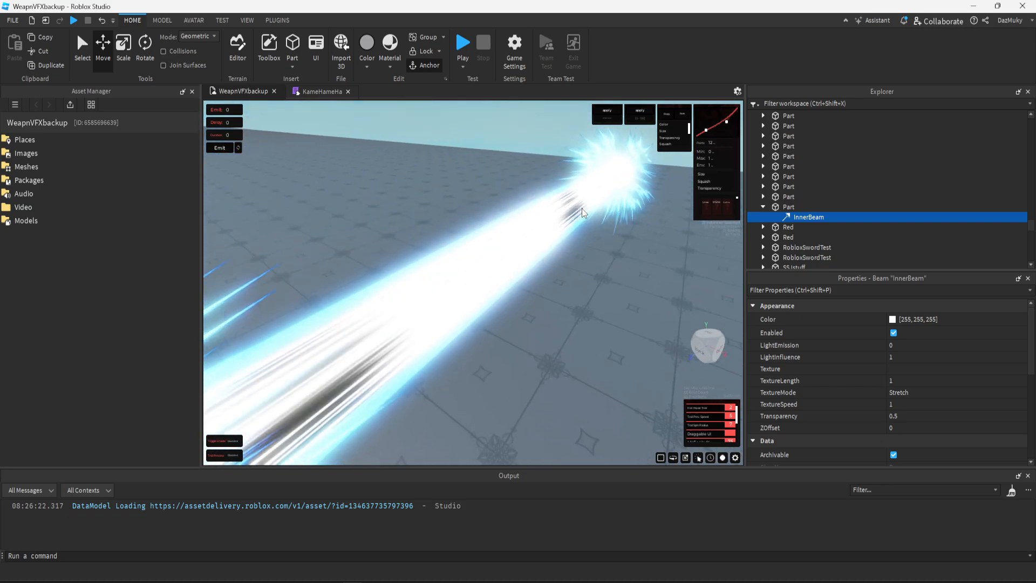
key("w")
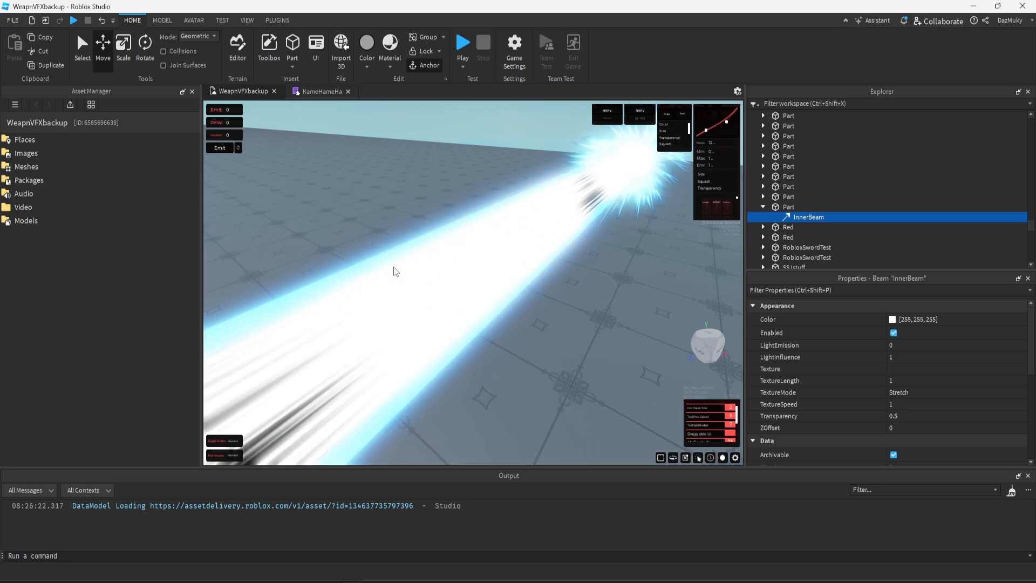
right_click(523, 338)
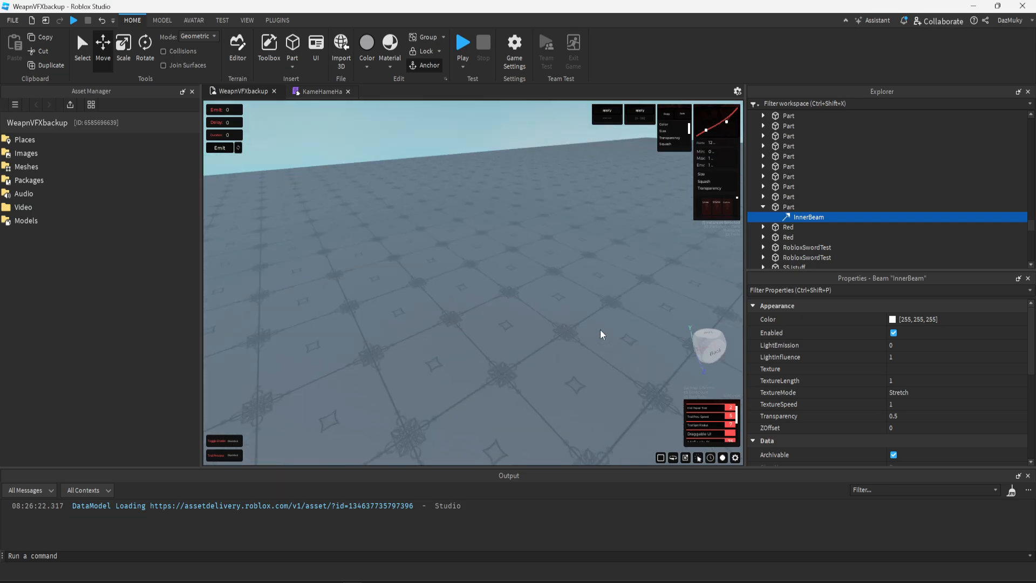
right_click(608, 346)
right_click(637, 329)
scroll(453, 329, "up", 4)
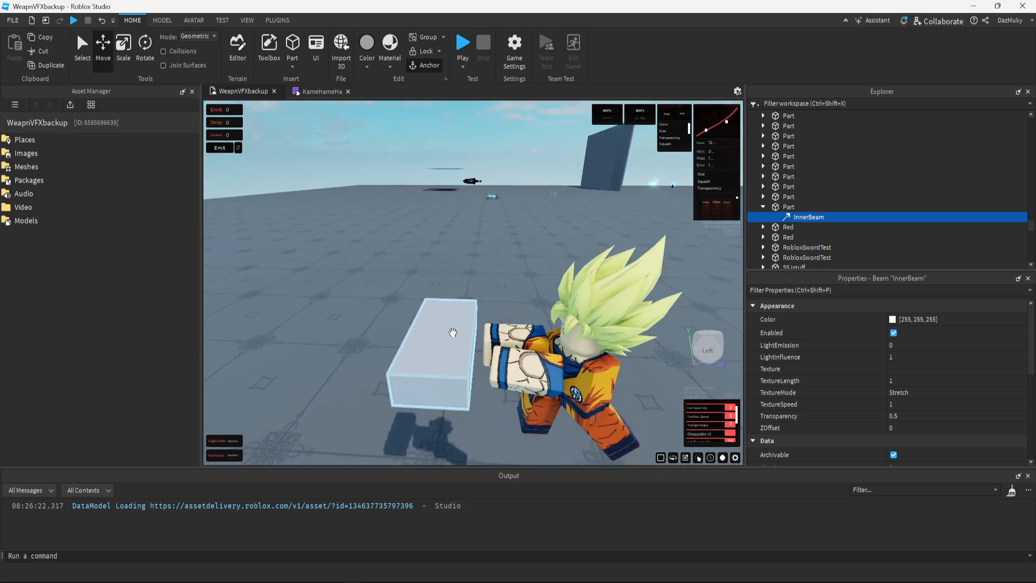
- Add an Attachment to the new part that holds InnerBeam
left_click(452, 328)
left_click(803, 217)
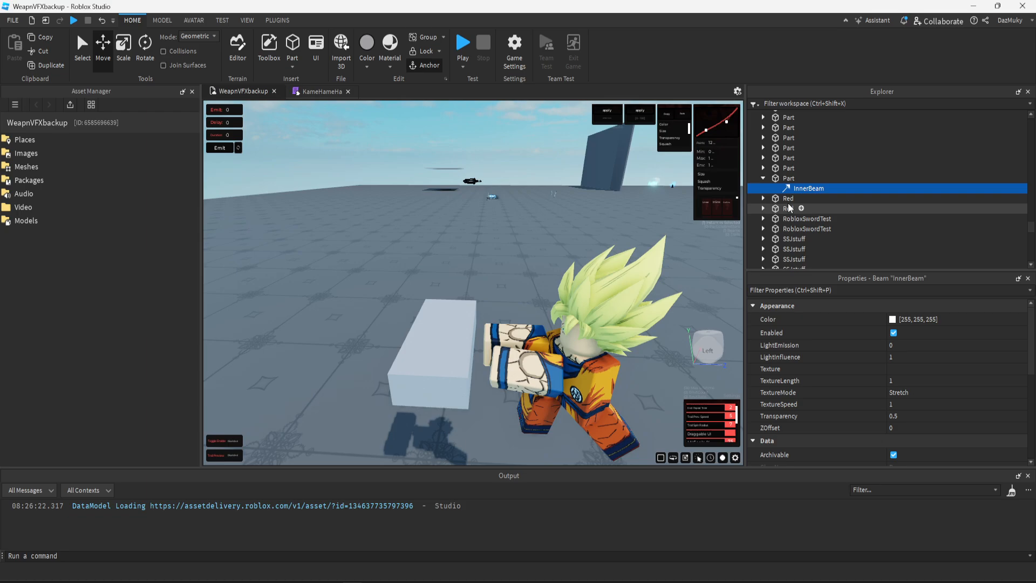
left_click(802, 179)
type("attac")
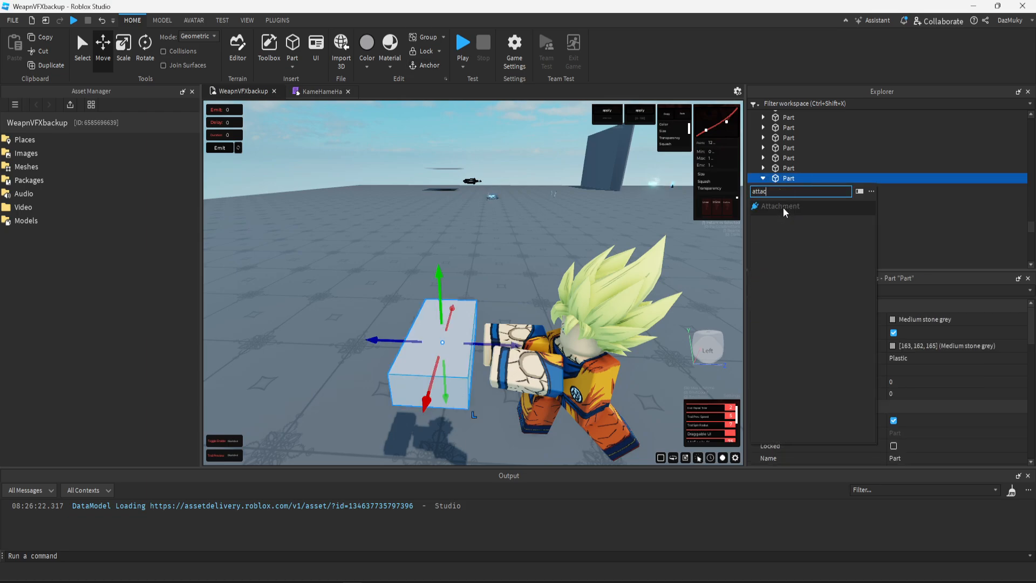
left_click(784, 209)
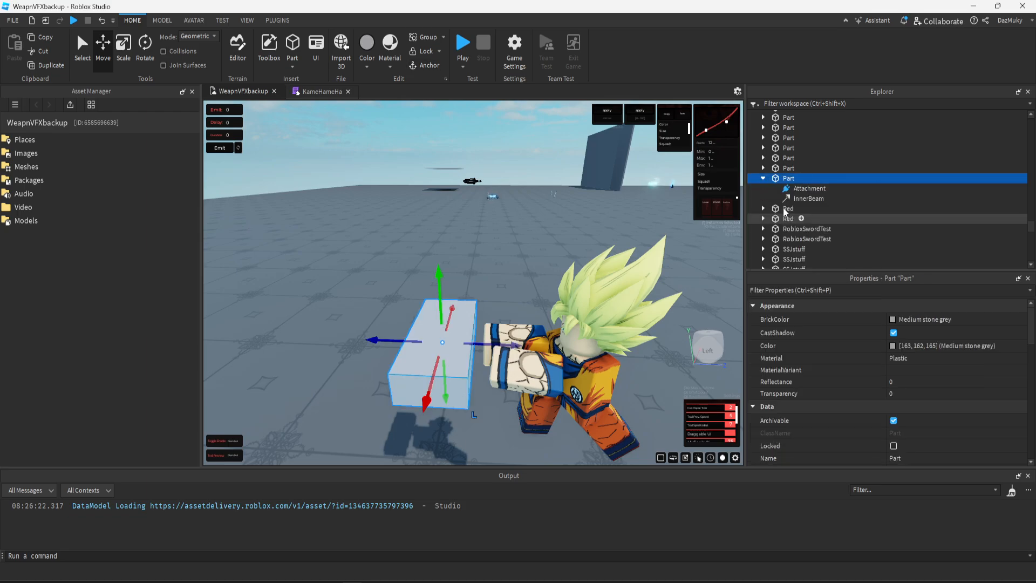
- Rename the new part's attachment as Start
left_click(811, 189)
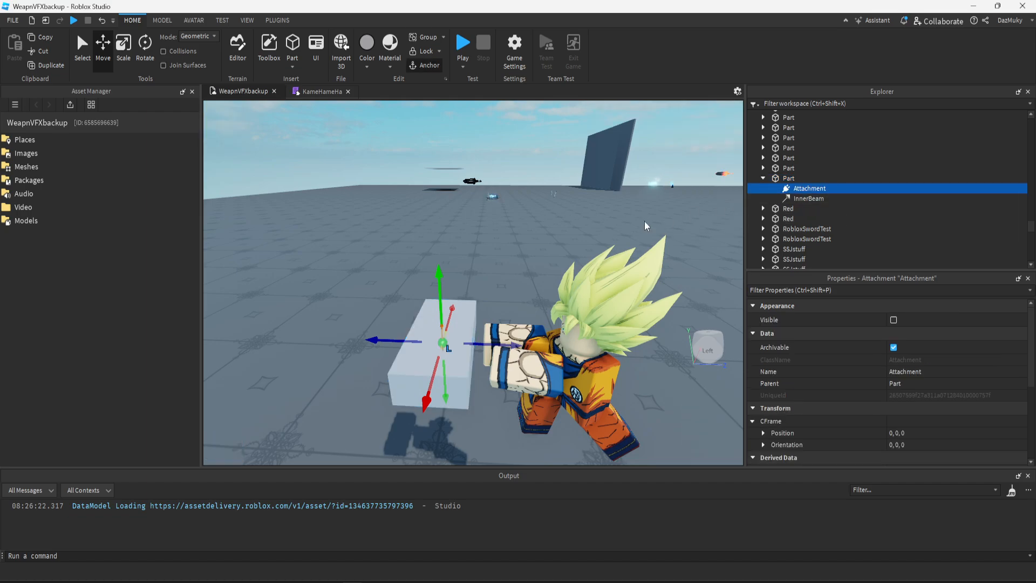
key("f")
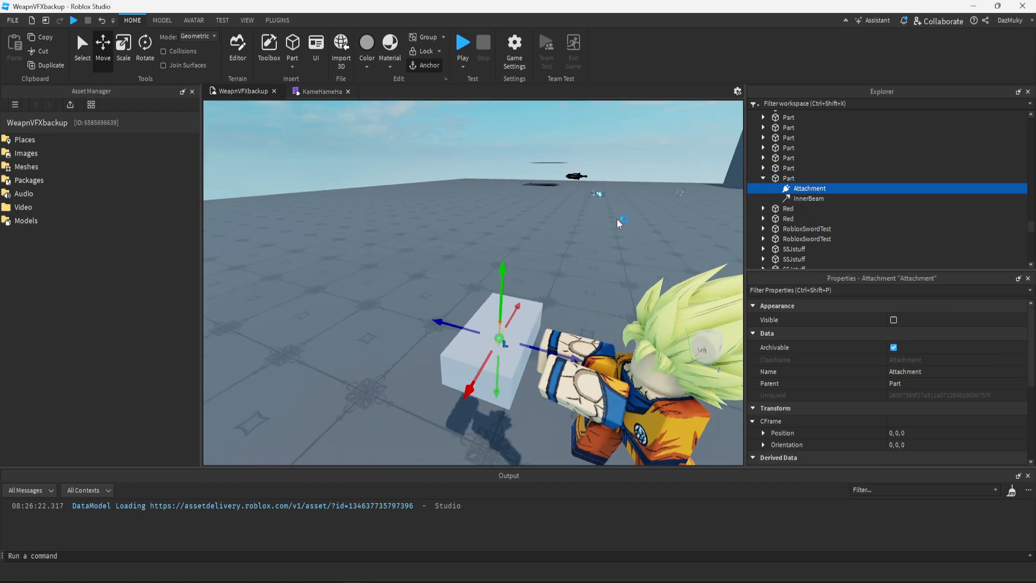
left_click(803, 189)
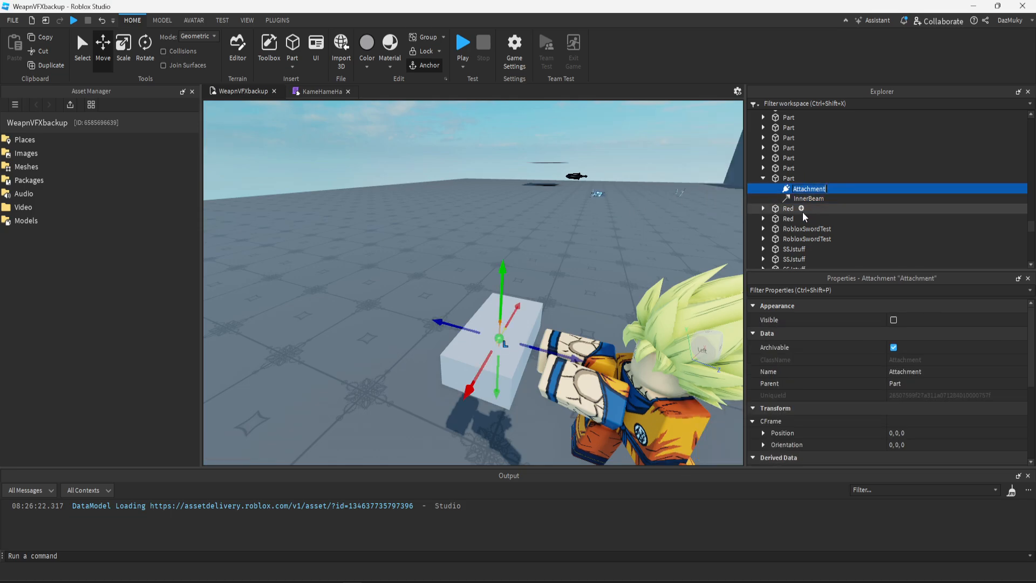
key("Return")
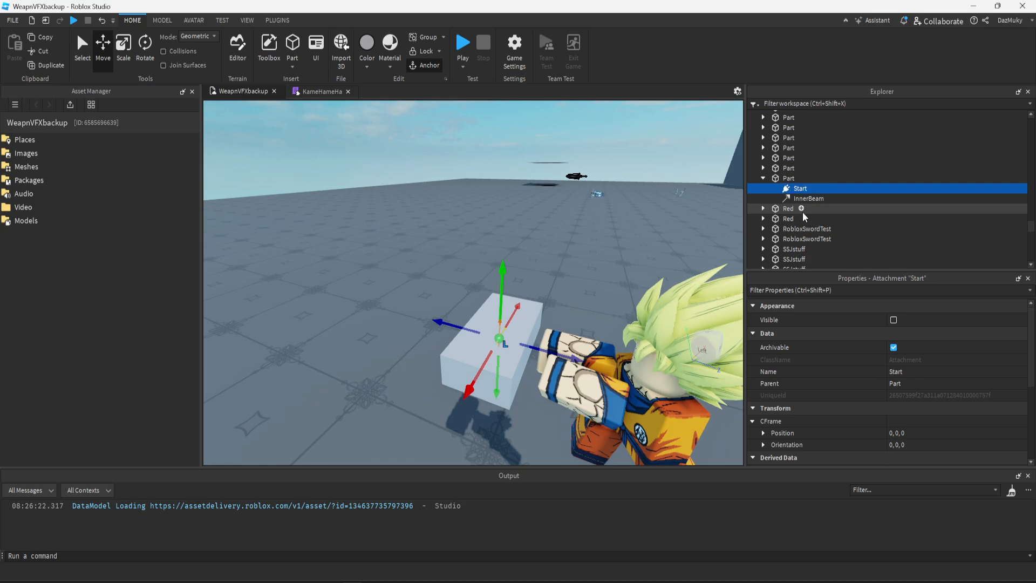
- Duplicate the Start attachment inside the part and name the copy End
right_click(811, 190)
left_click(825, 243)
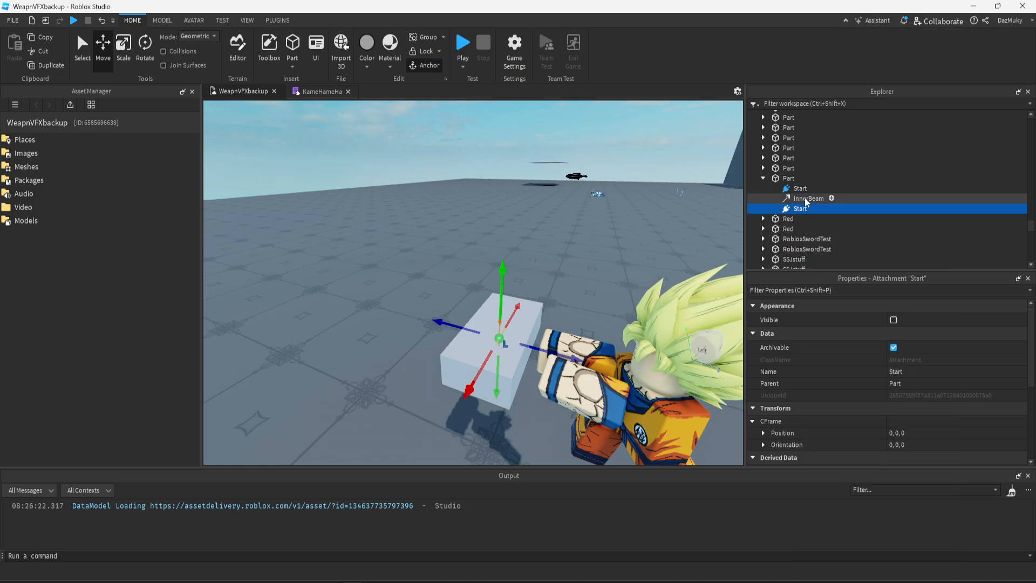
left_click(799, 209)
type("End")
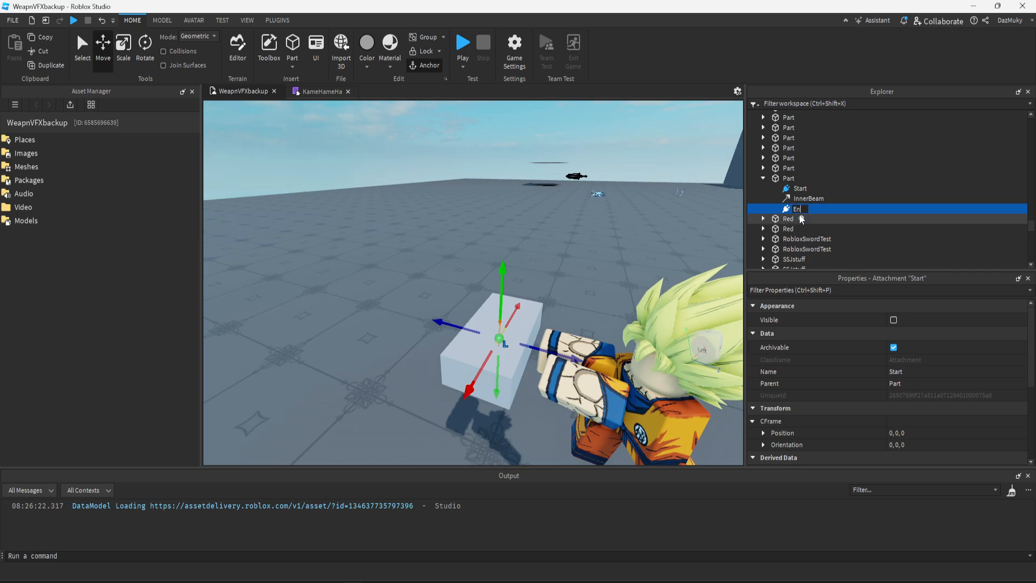
key("Return")
- Move the End attachment straight ahead of the character along the Z axis, to about -55.6
scroll(524, 274, "down", 3)
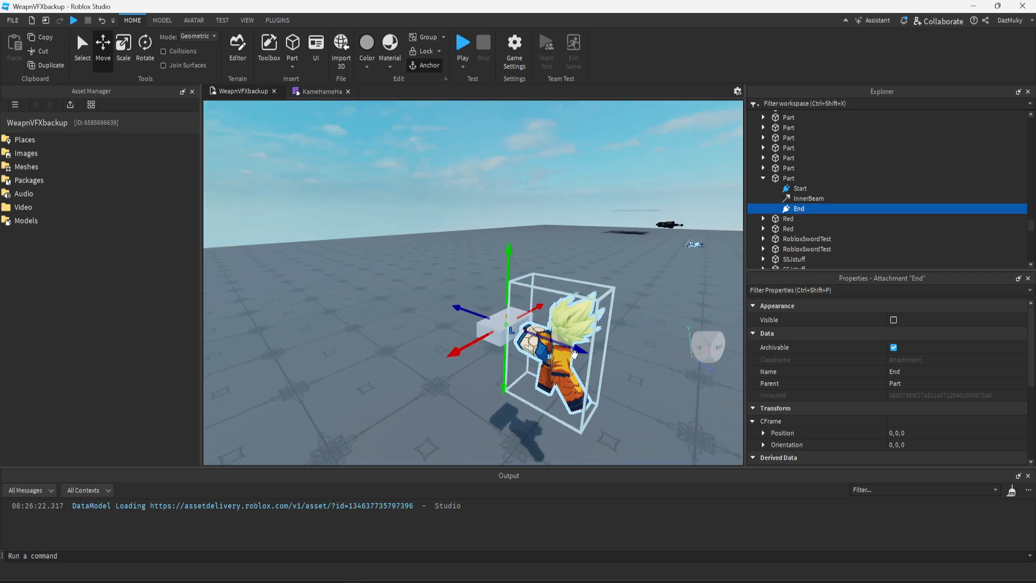
left_click_drag(576, 348, 560, 341)
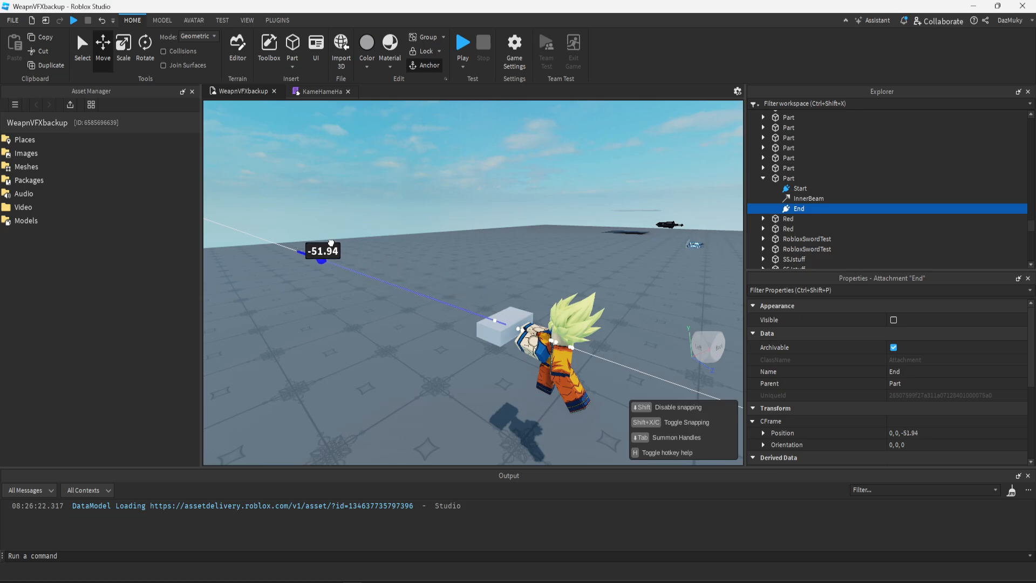
left_click_drag(332, 243, 330, 243)
key("a")
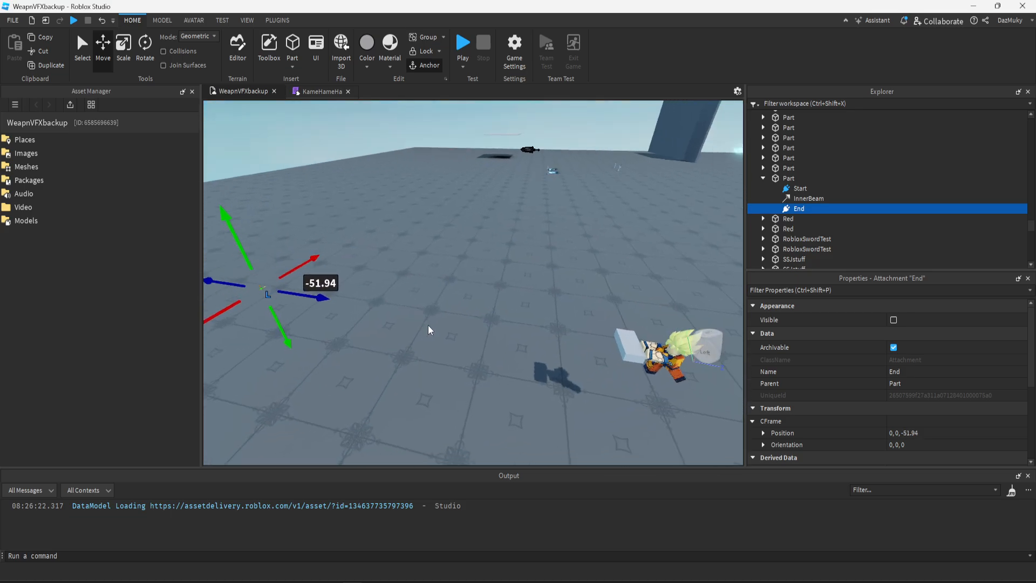
mouse_move(358, 277)
left_mouse_down()
mouse_move(328, 275)
mouse_move(374, 268)
left_mouse_up()
key("w")
key("w")
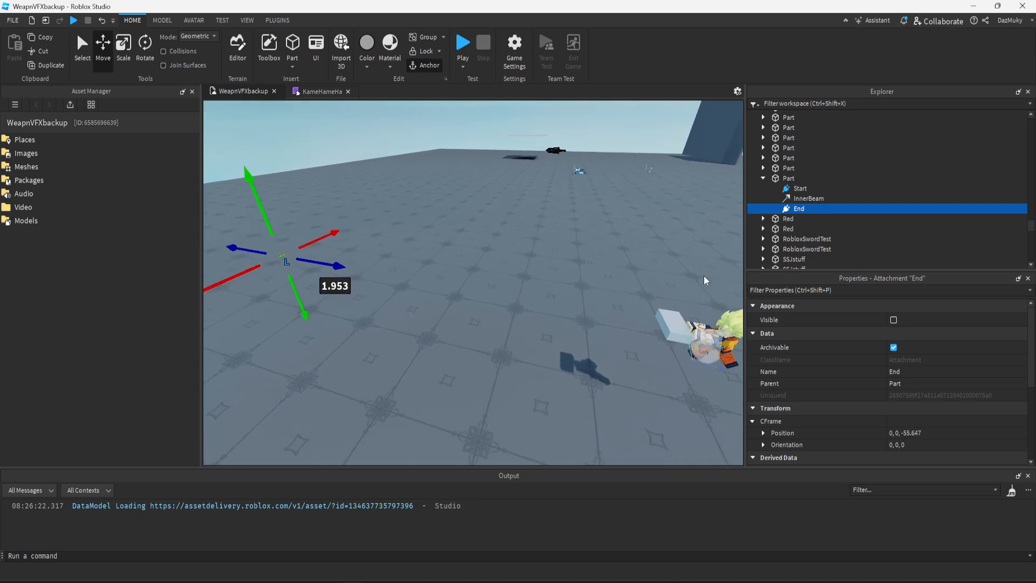
- Assign Start as InnerBeam's Attachment0 and End as its Attachment1
left_click(809, 199)
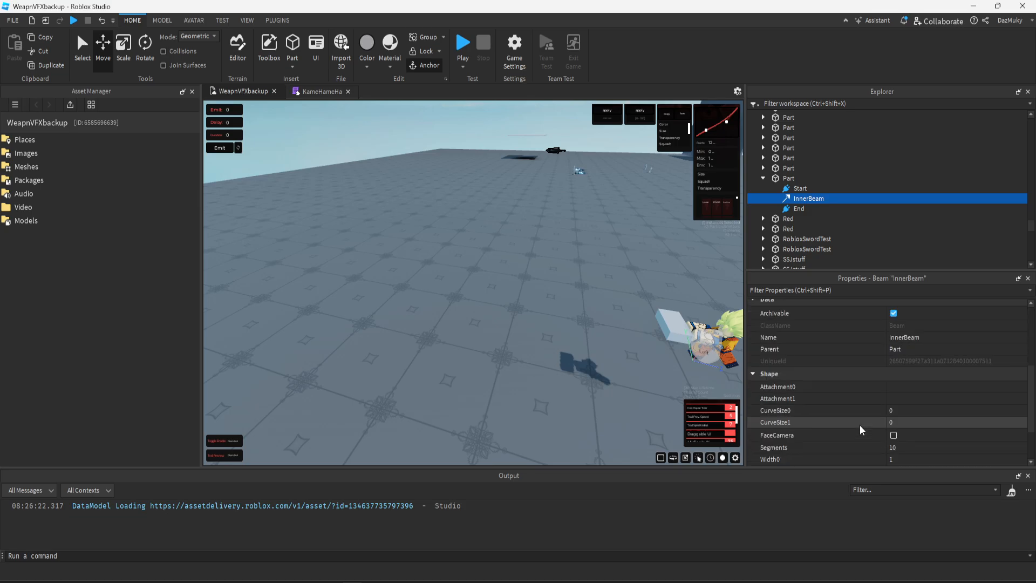
left_click(896, 387)
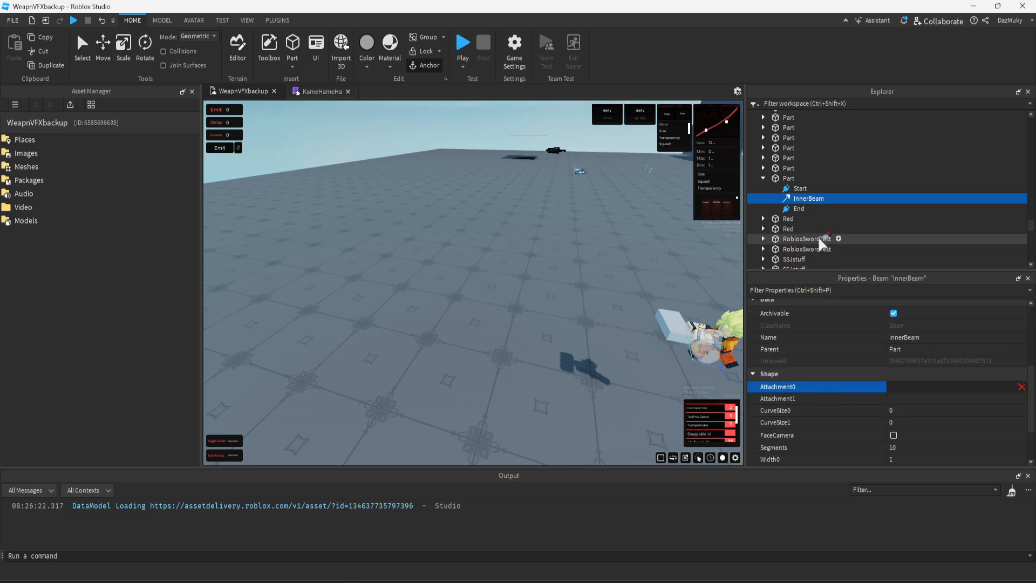
left_click(802, 189)
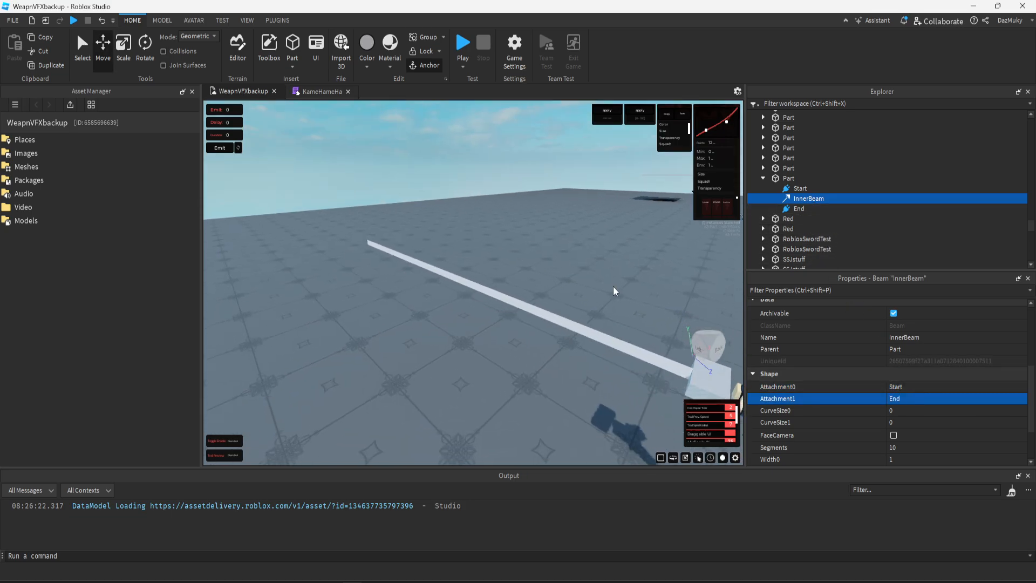
- Make the part that holds the beam invisible by setting its Transparency to 1
left_click(661, 352)
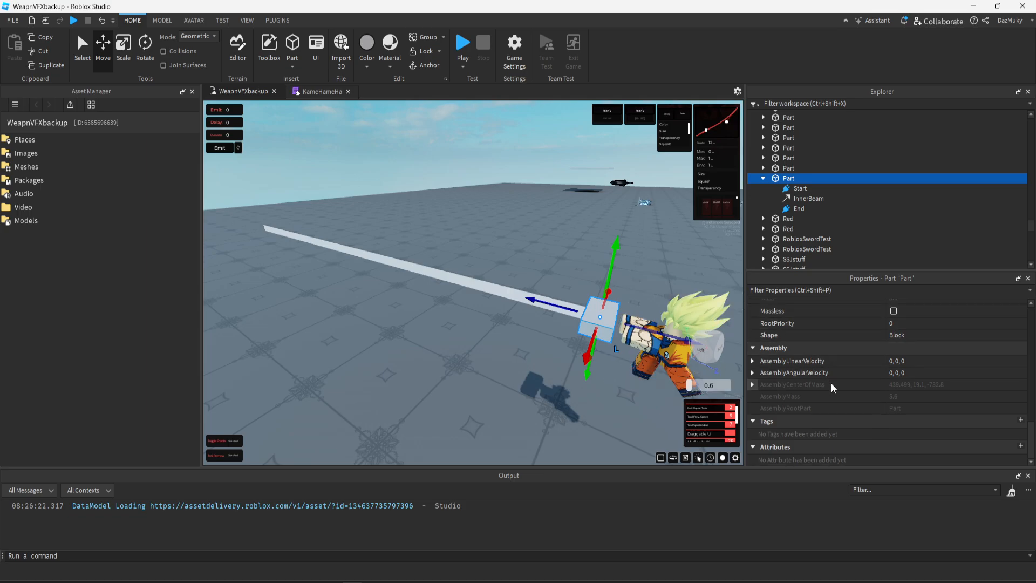
scroll(831, 384, "up", 10)
scroll(873, 379, "up", 5)
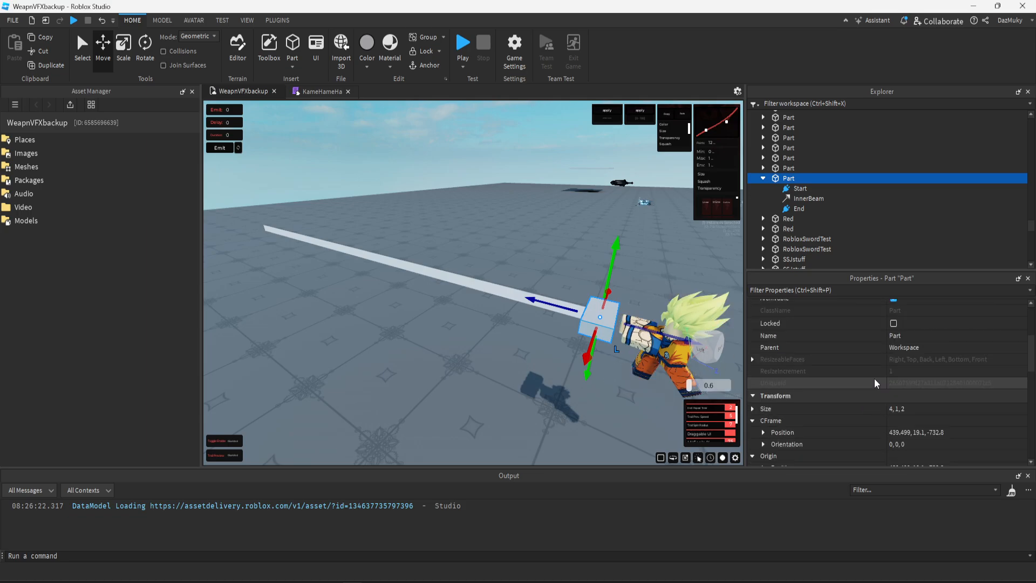
left_click(906, 378)
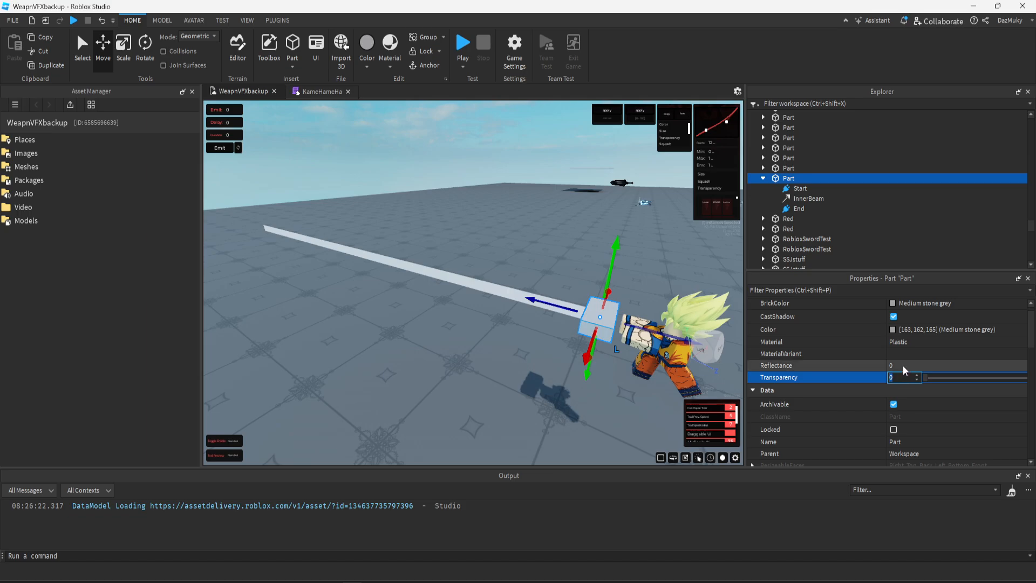
type("1")
key("Return")
- Anchor the beam's part and disable its CanCollide property
scroll(867, 405, "down", 5)
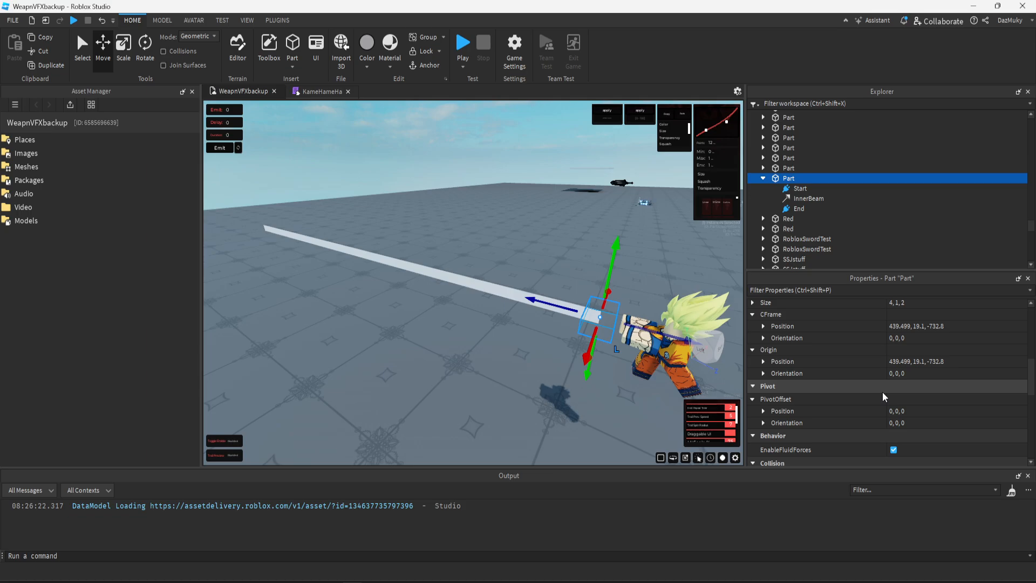
scroll(882, 392, "up", 3)
scroll(882, 392, "down", 4)
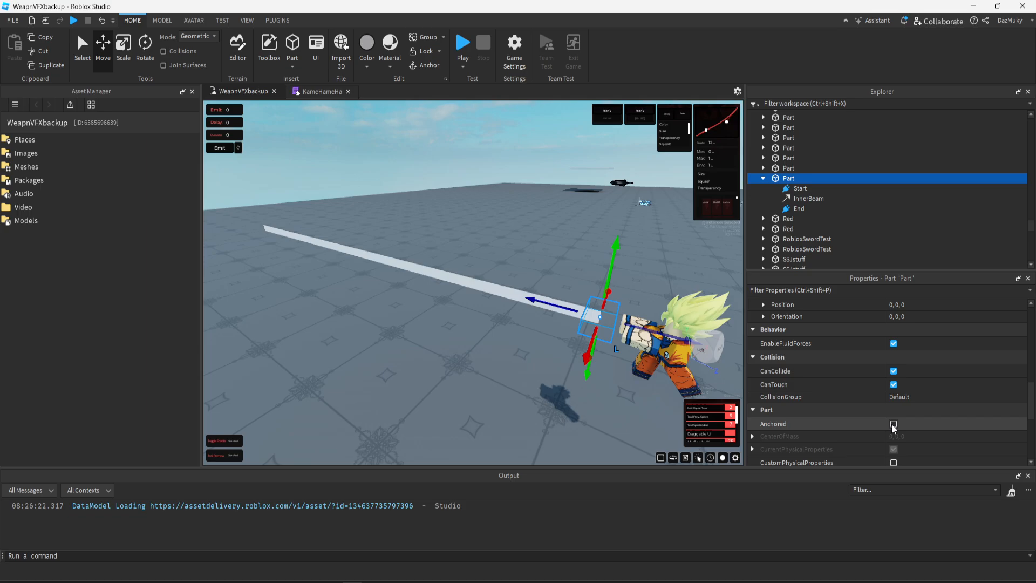
left_click(893, 424)
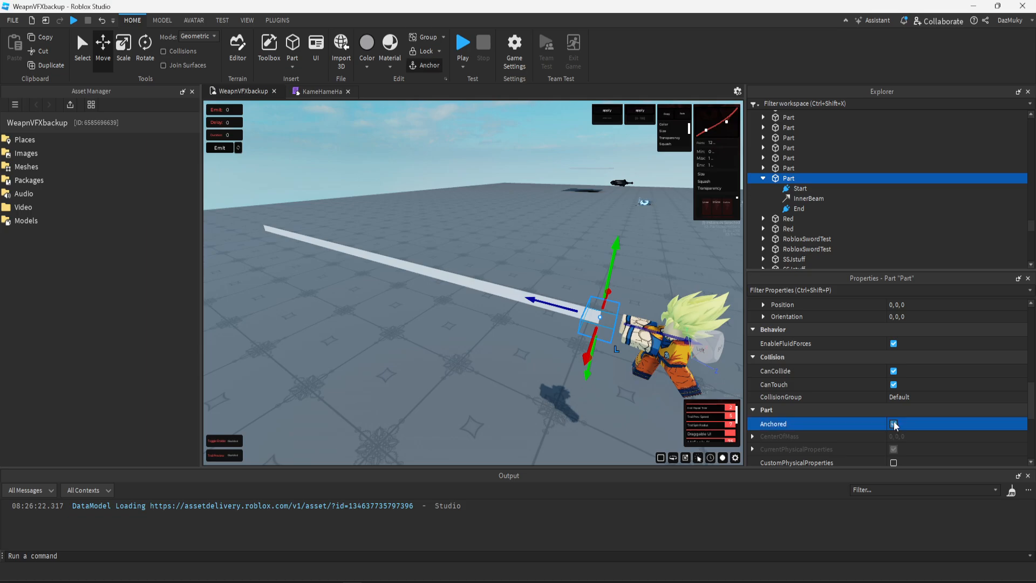
left_click(894, 371)
scroll(584, 358, "down", 2)
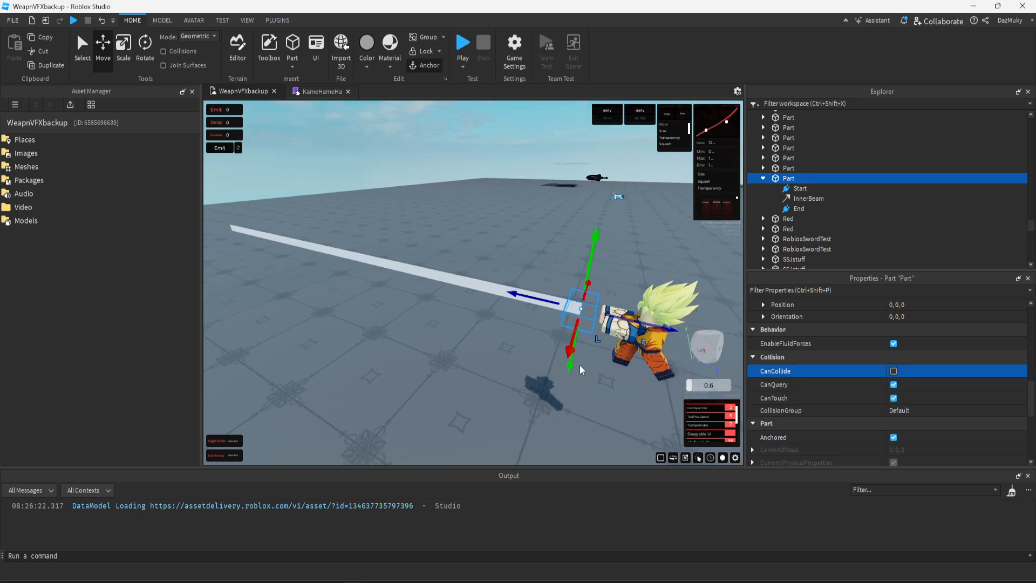
- Enable FaceCamera on InnerBeam and check the beam from different angles
left_click_drag(507, 374, 509, 373)
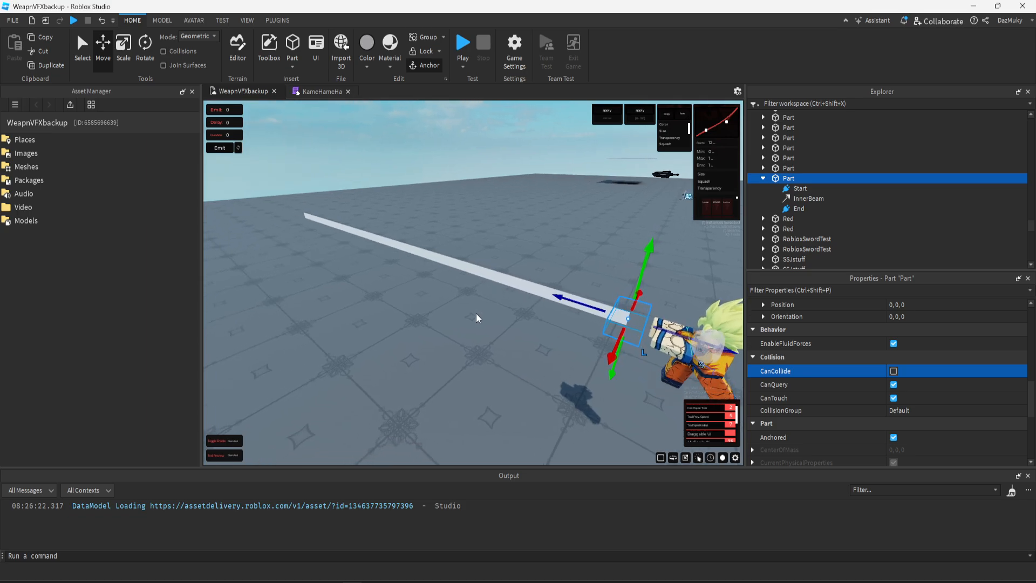
left_click_drag(476, 313, 467, 358)
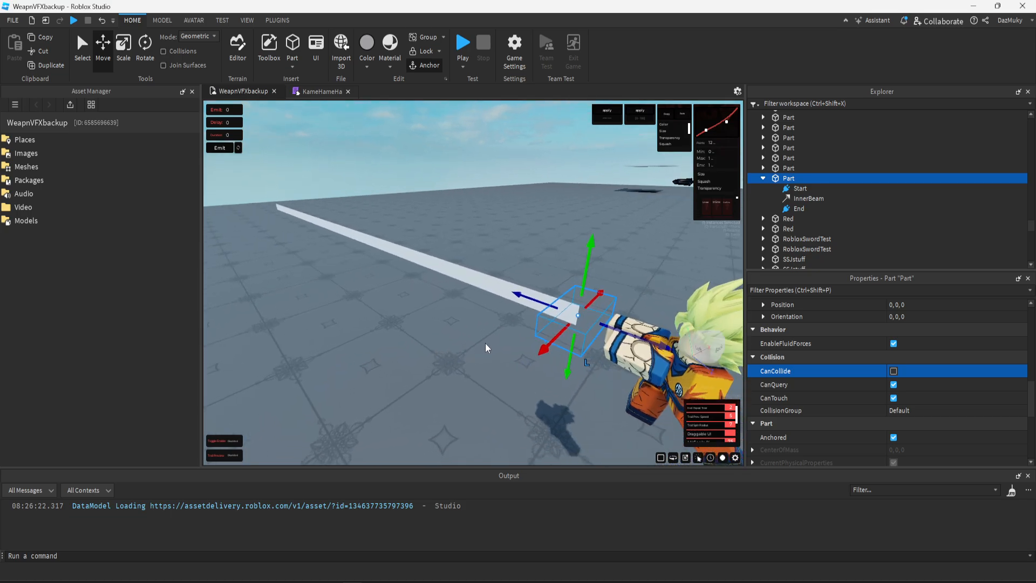
left_click(815, 198)
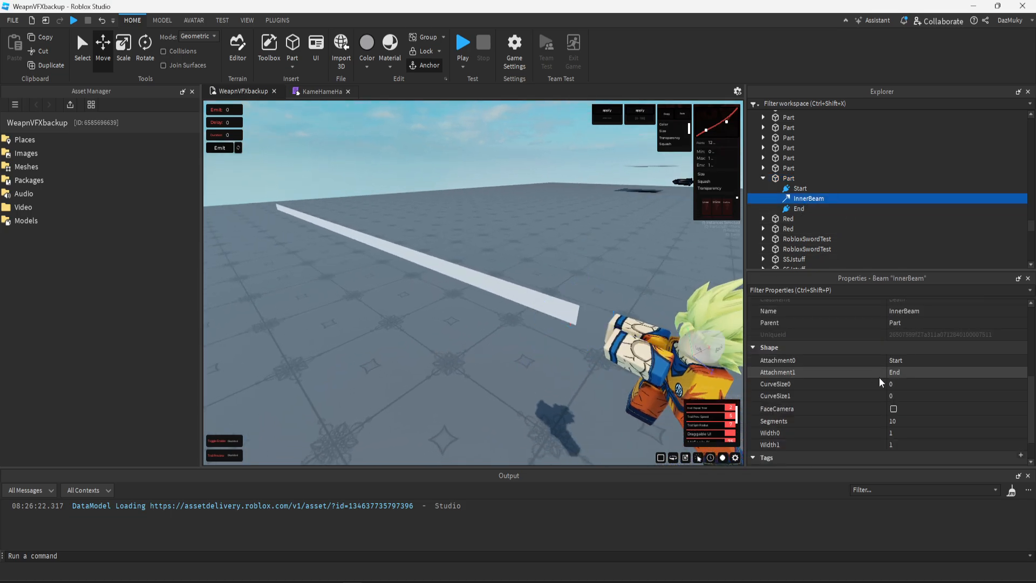
left_click(894, 409)
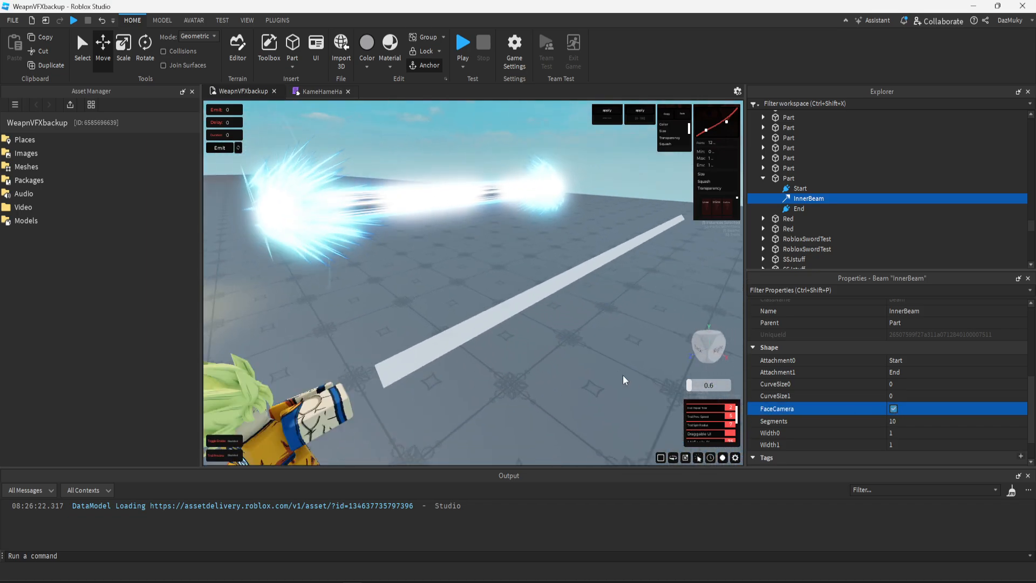
key("s")
key("a")
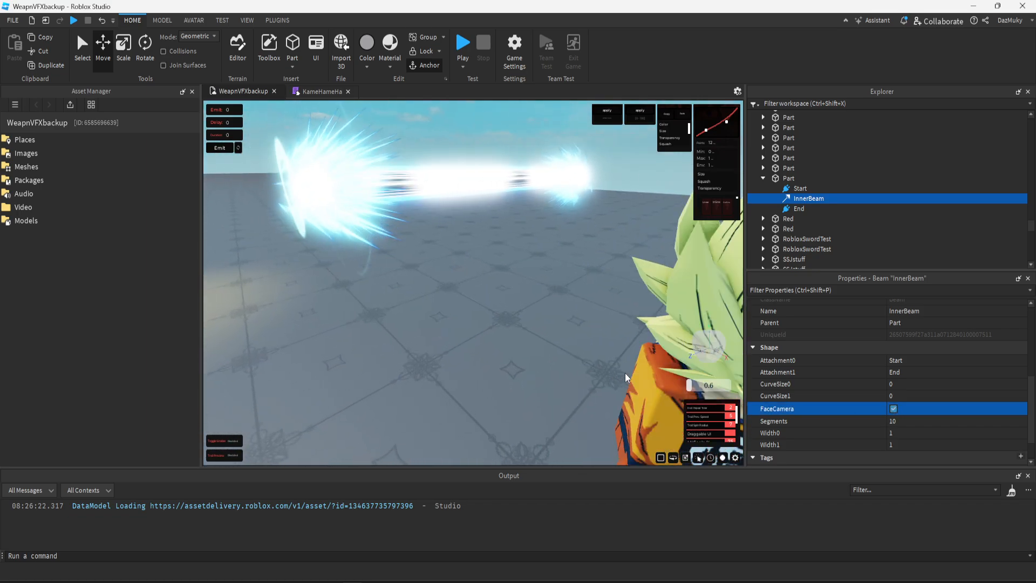
key("d")
key("s")
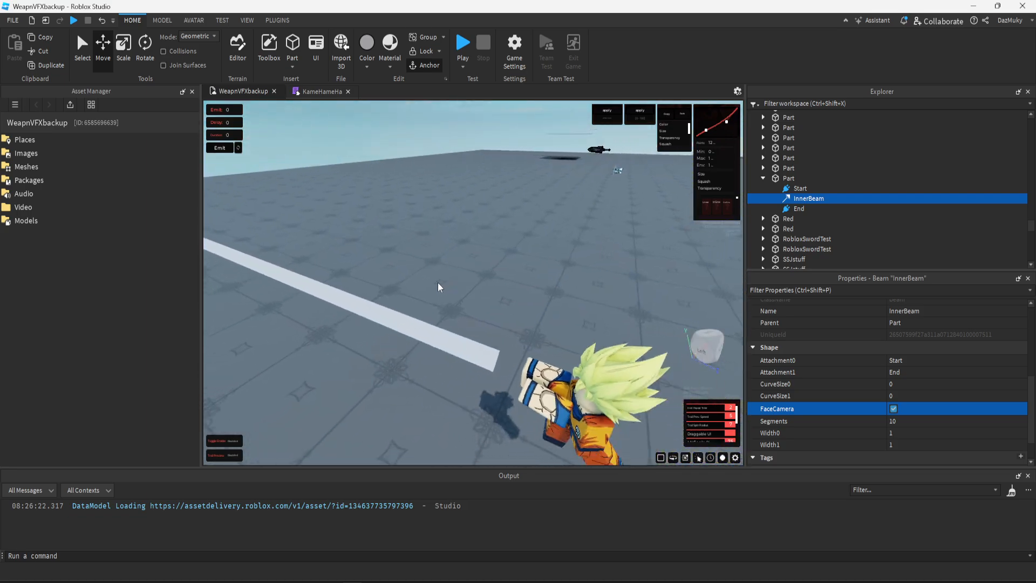
key("s")
key("s")
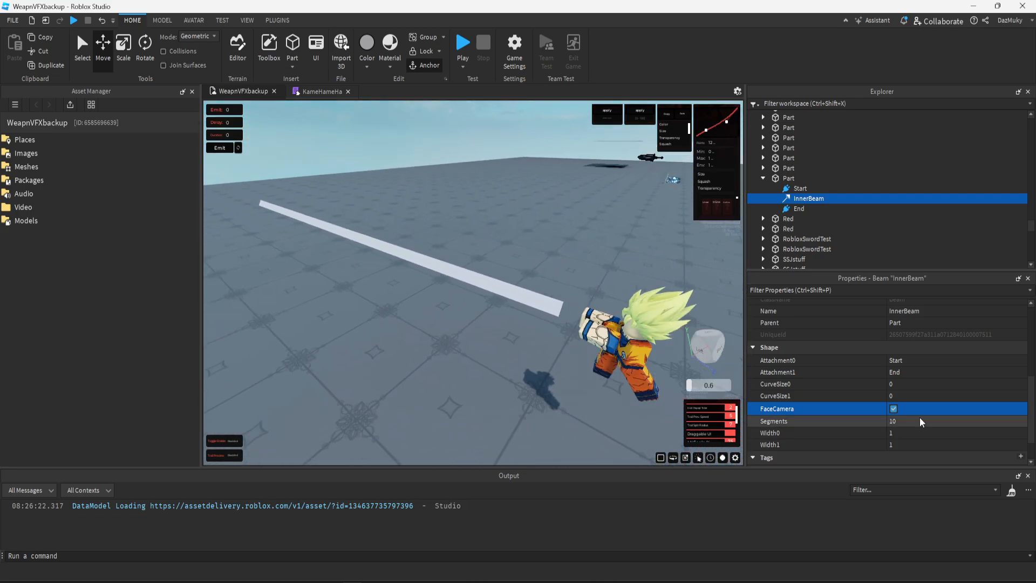
- Try a Width0 of 3 on InnerBeam
scroll(920, 417, "down", 1)
left_click(915, 396)
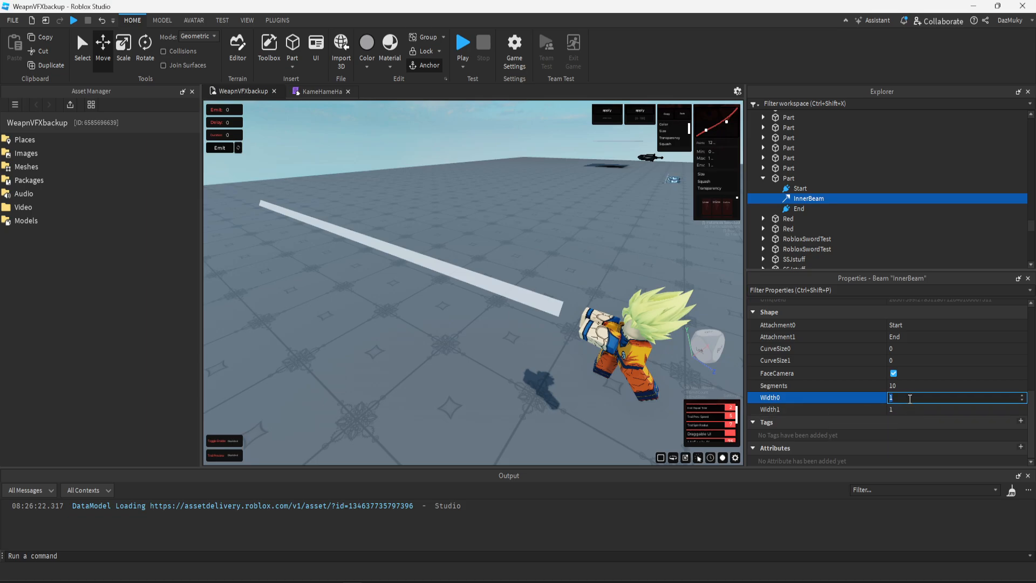
type("3")
key("Return")
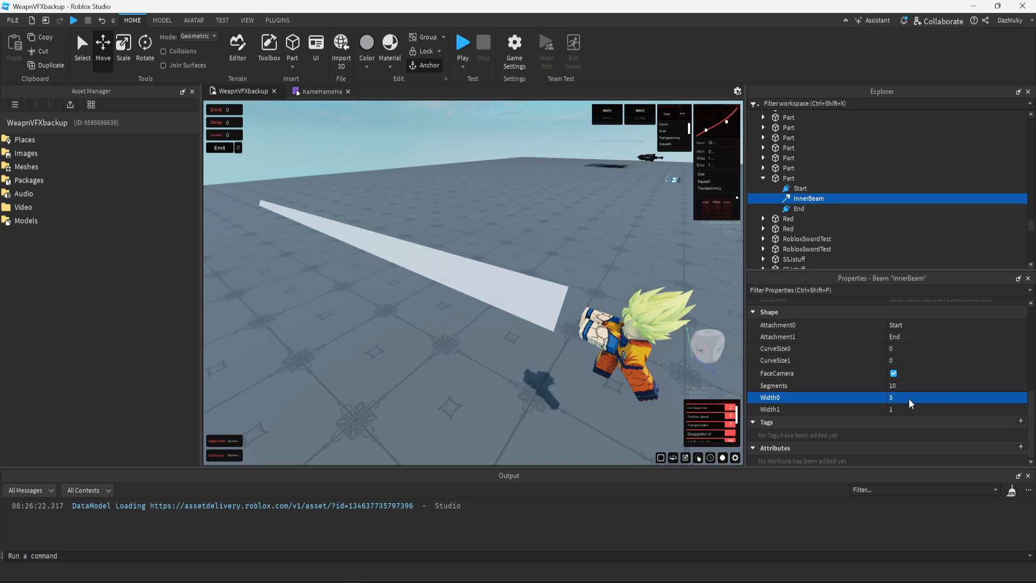
- Set both Width0 and Width1 of InnerBeam to 4
left_click(910, 399)
type("4")
key("Return")
left_click(907, 408)
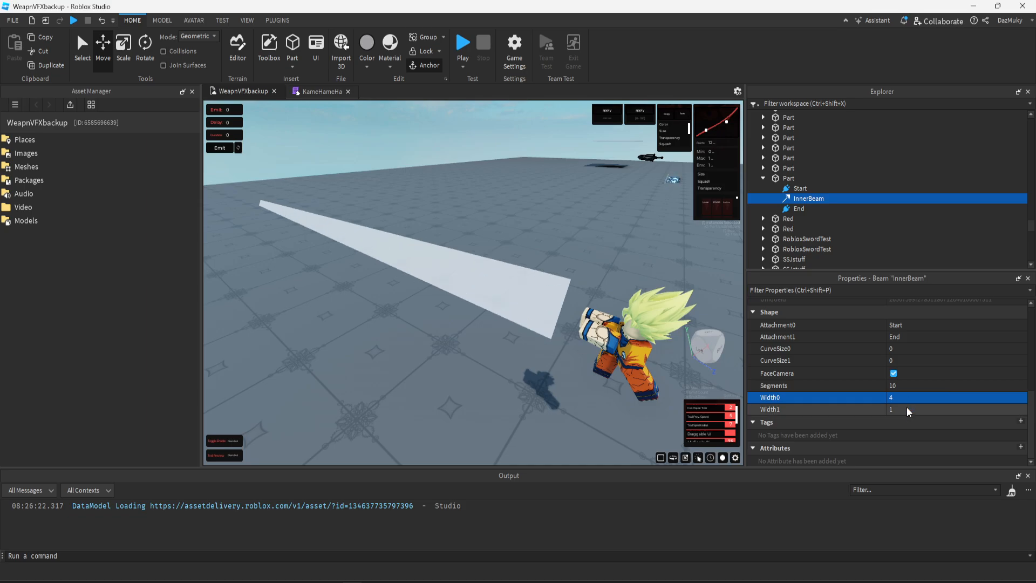
type("4")
key("Return")
- Examine the widened beam in front of the character and compare it with the finished reference beam
left_click_drag(558, 349, 570, 345)
key("a")
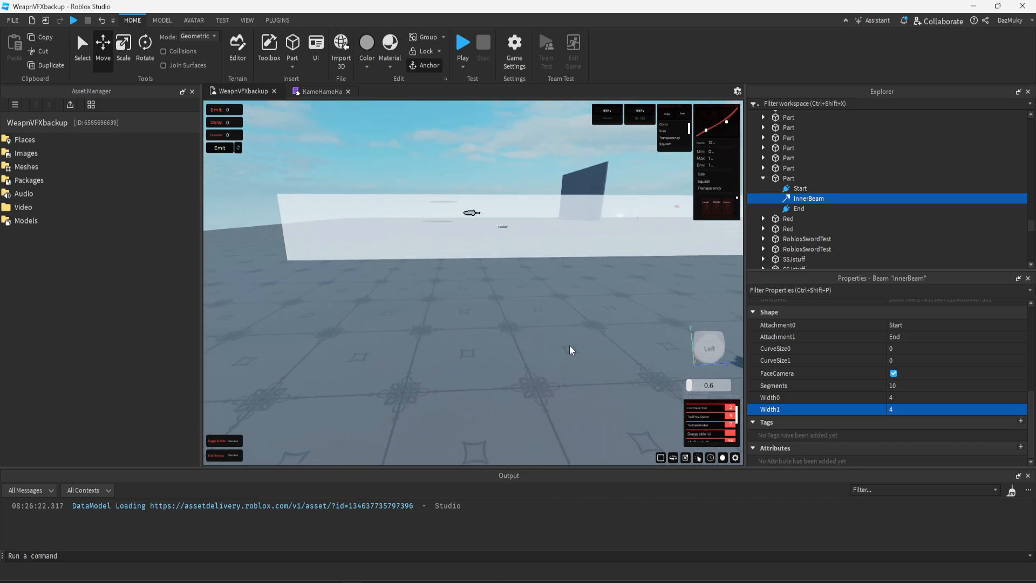
key("e")
left_click_drag(462, 281, 530, 312)
key("d")
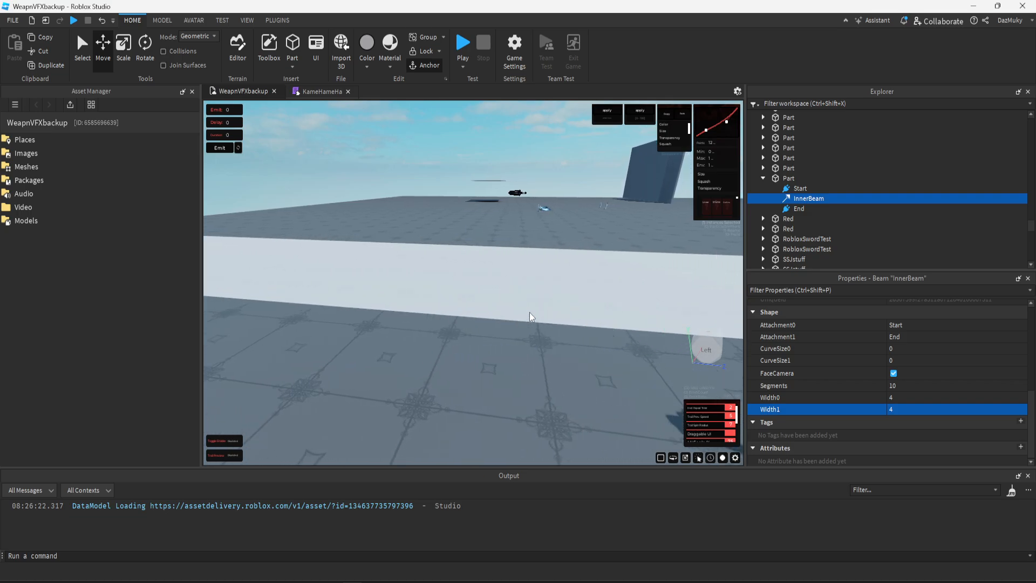
scroll(850, 362, "up", 3)
scroll(850, 361, "up", 3)
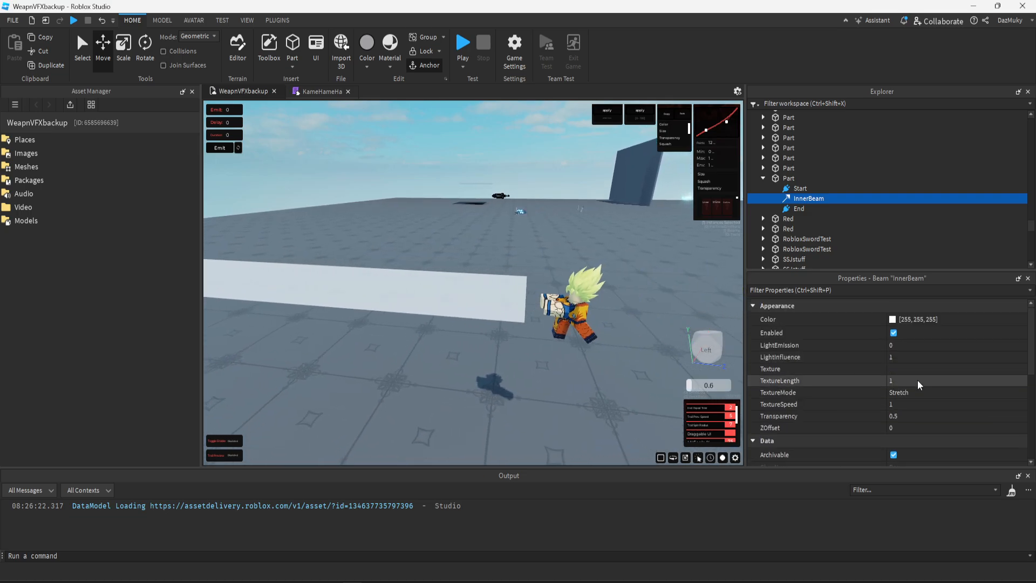
left_click_drag(596, 347, 595, 346)
key("a")
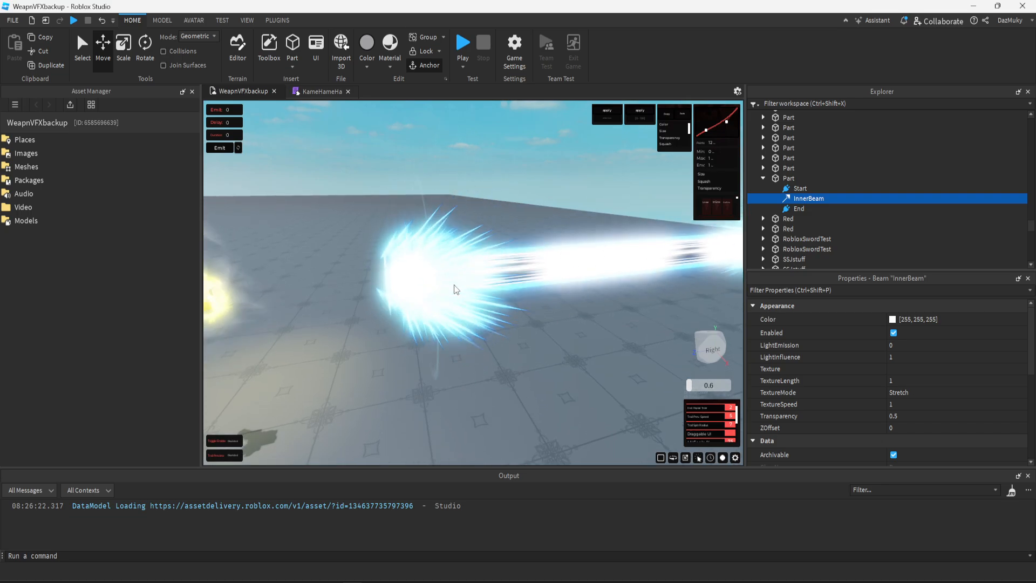
left_click_drag(454, 290, 476, 282)
left_click_drag(620, 245, 611, 251)
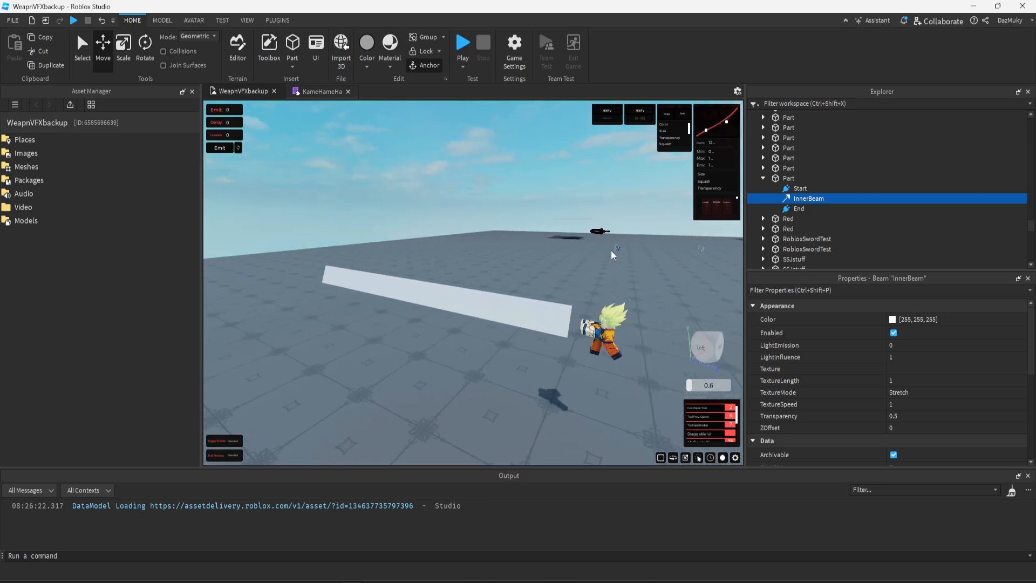
- Examine the semi-transparent InnerBeam in front of the character from several angles and distances
key("w")
key("q")
key("e")
key("q")
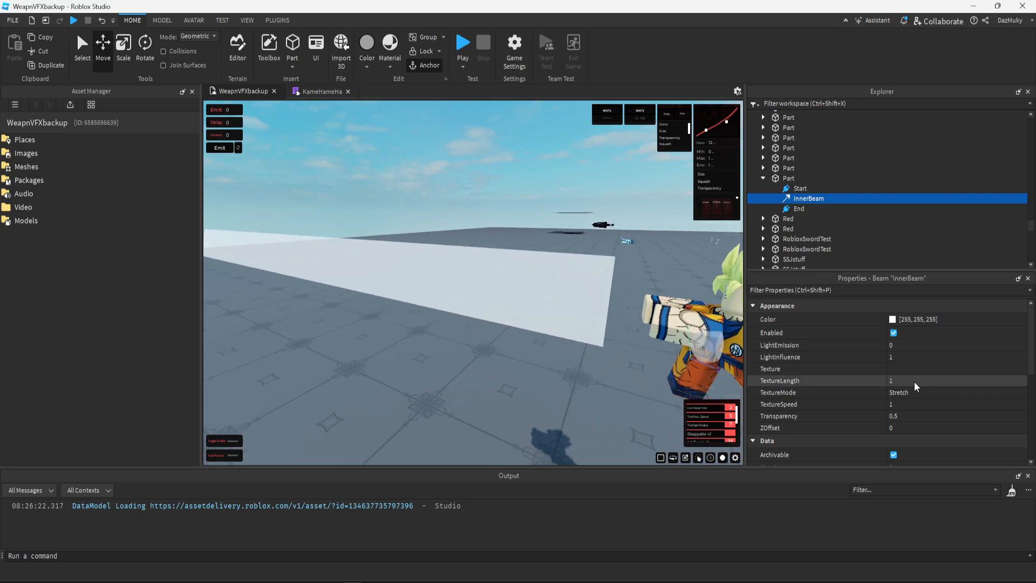
left_click_drag(571, 393, 588, 378)
key("q")
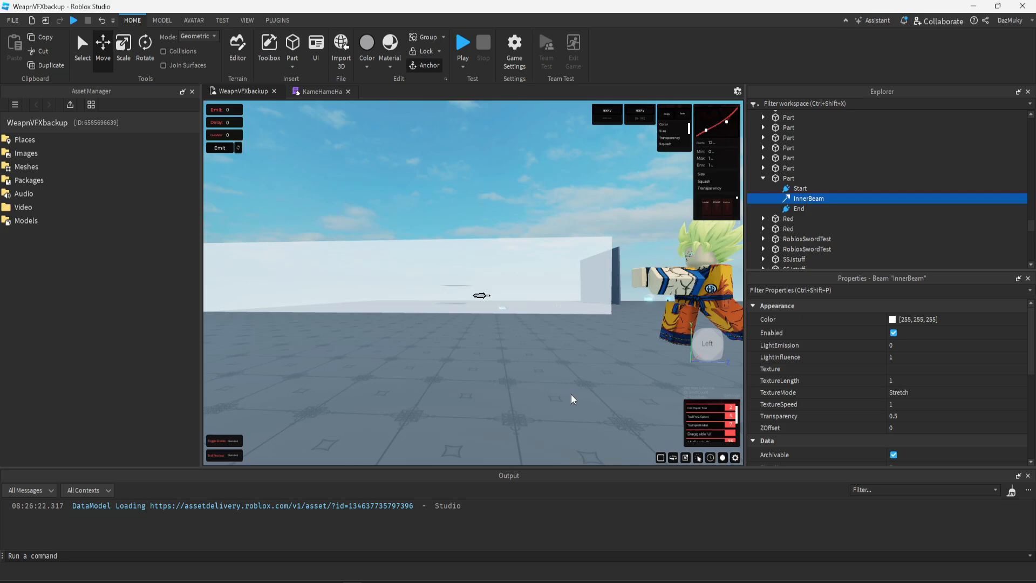
key("a")
key("e")
key("s")
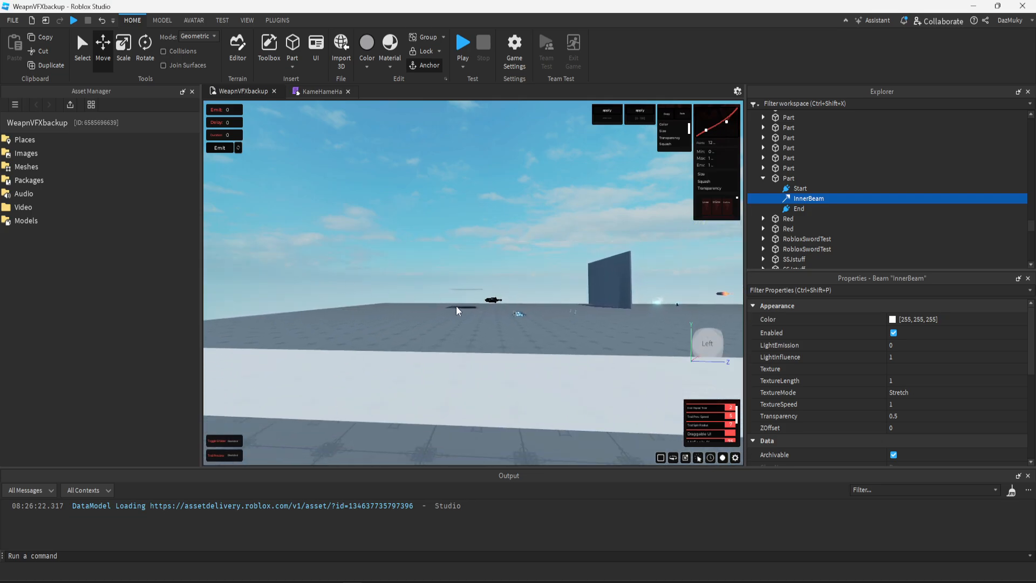
left_click_drag(456, 306, 470, 364)
key("d")
key("a")
key("q")
key("e")
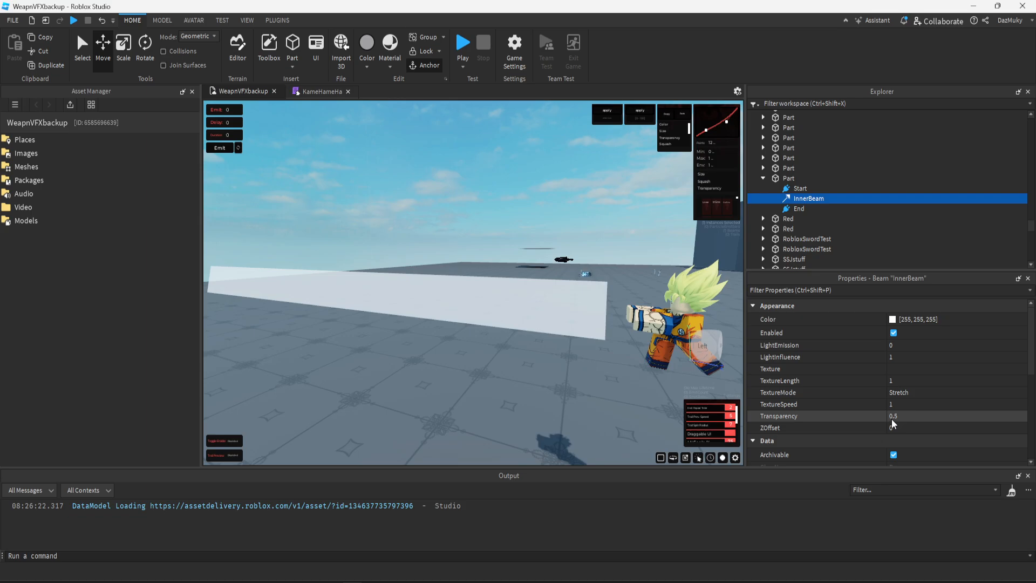
- Open InnerBeam's Transparency graph and try a value of 1 at time 0
left_click(918, 416)
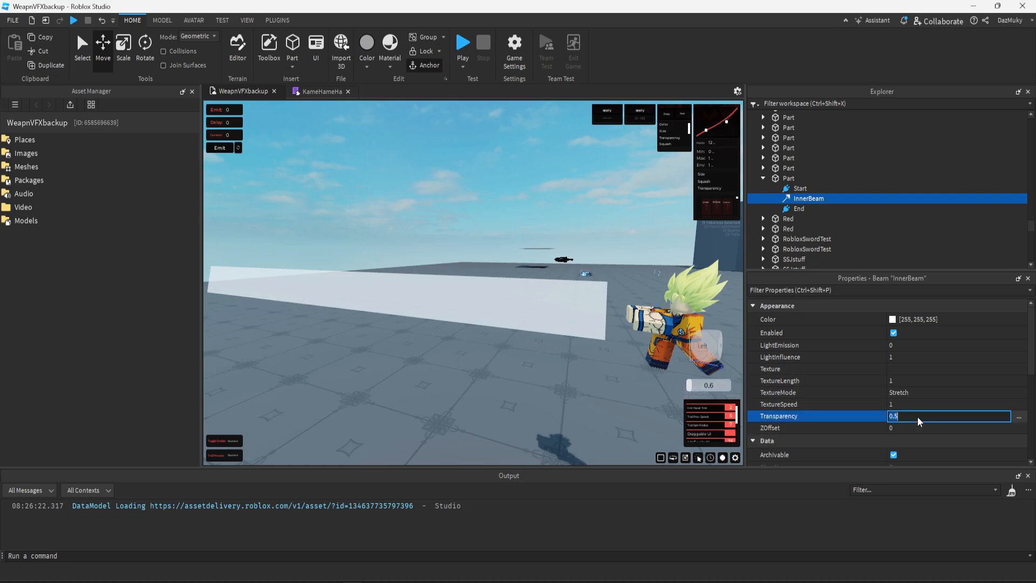
left_click(1021, 416)
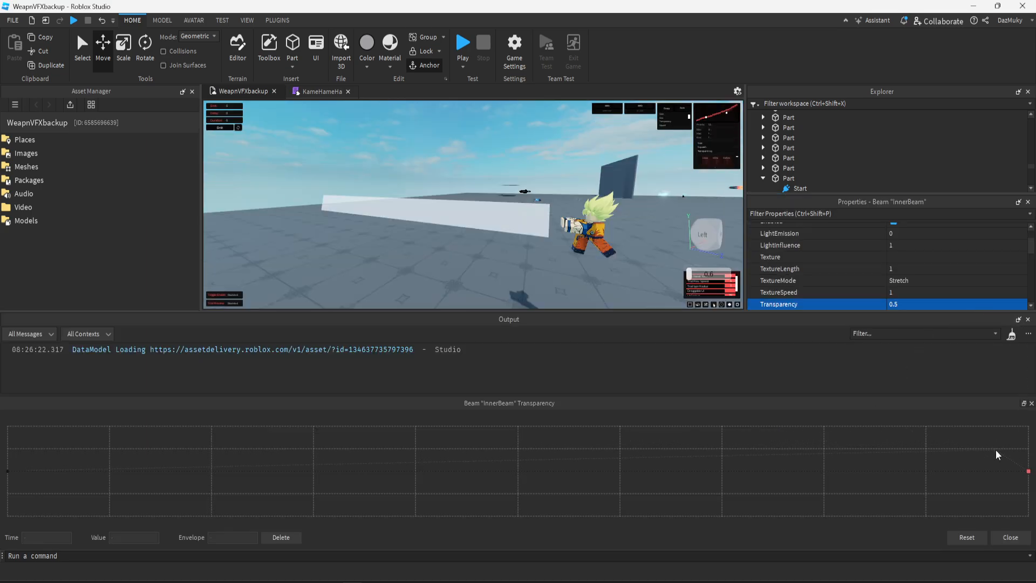
left_click(7, 471)
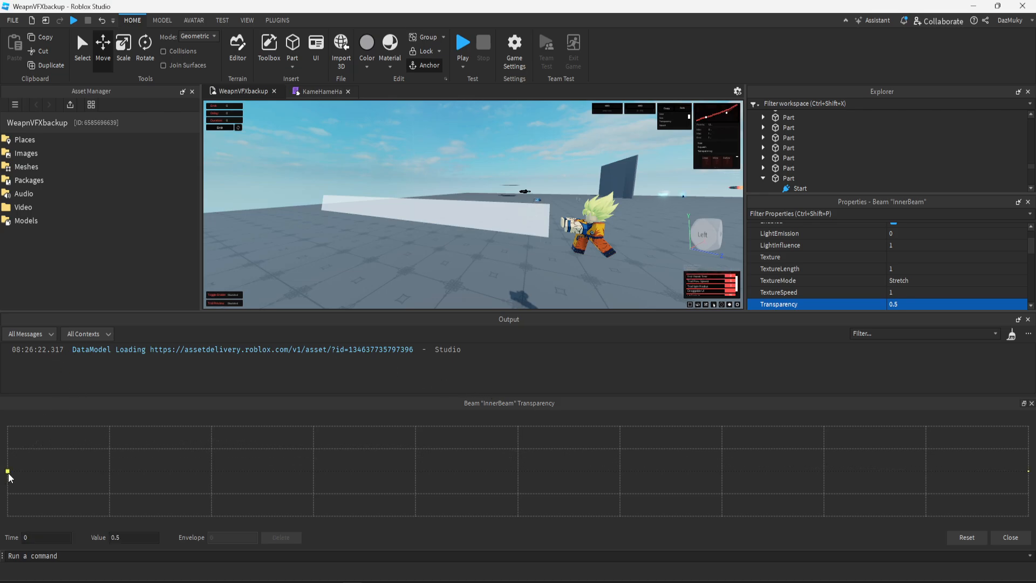
left_click_drag(9, 473, 16, 426)
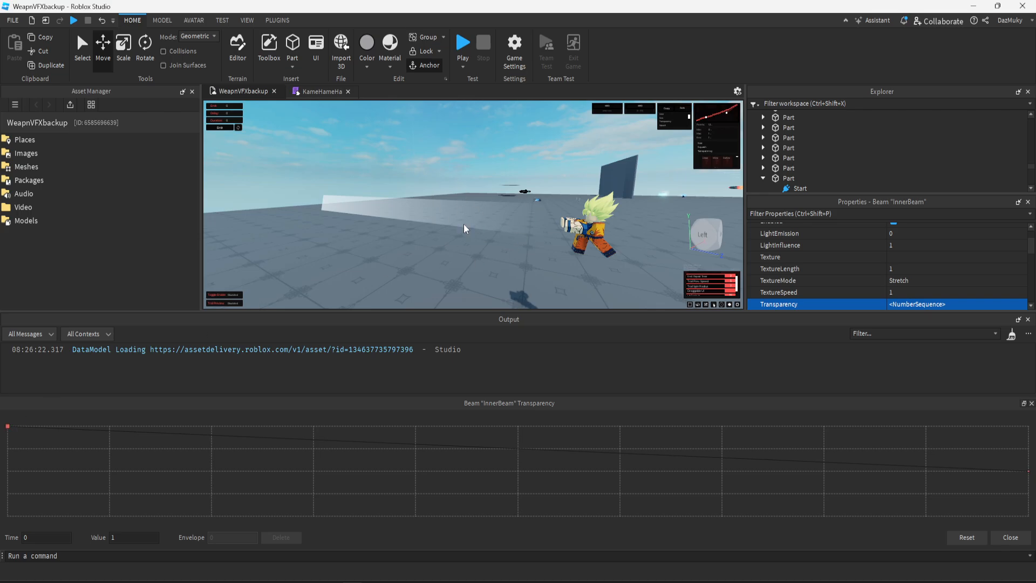
left_click_drag(465, 225, 492, 244)
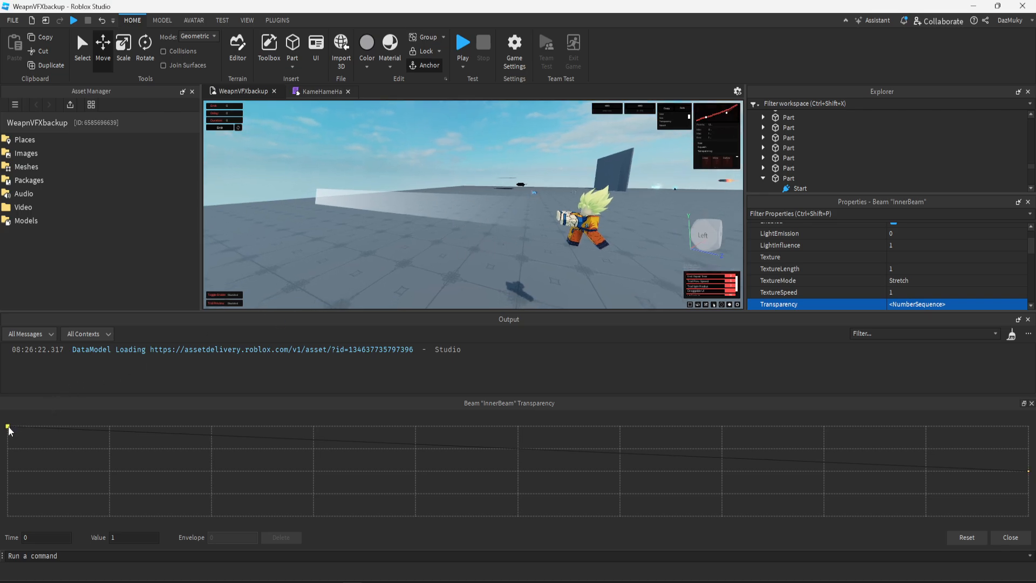
- Set InnerBeam's Transparency to 0 at both the start and end keypoints and close the graph
left_click_drag(9, 430, 4, 526)
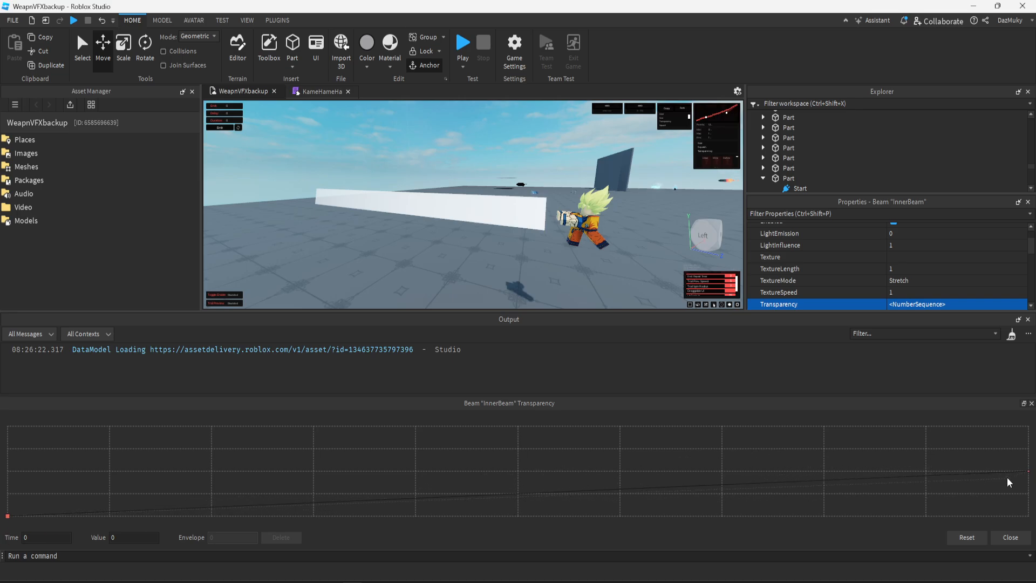
left_click_drag(1030, 478, 1026, 520)
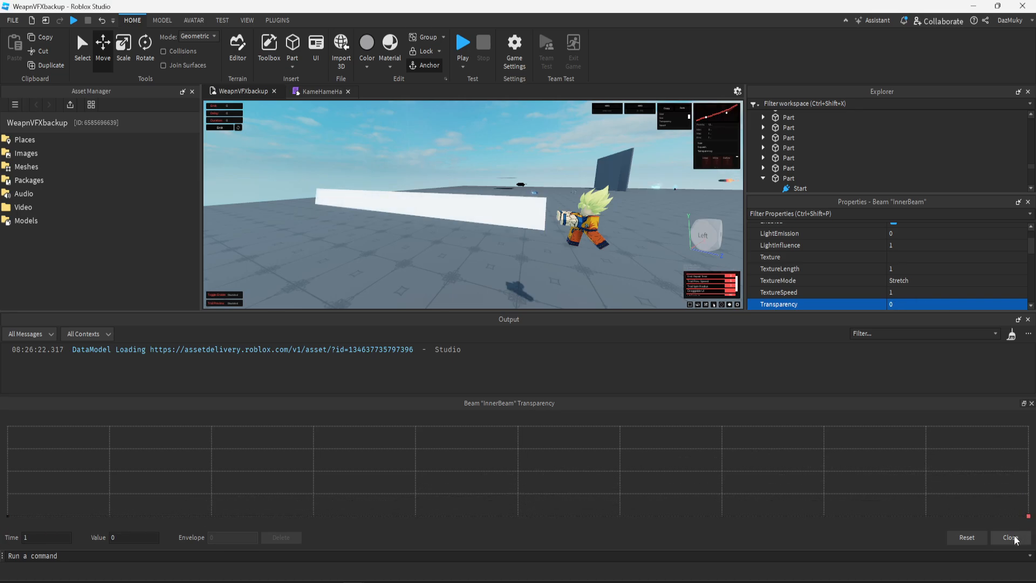
left_click(1015, 538)
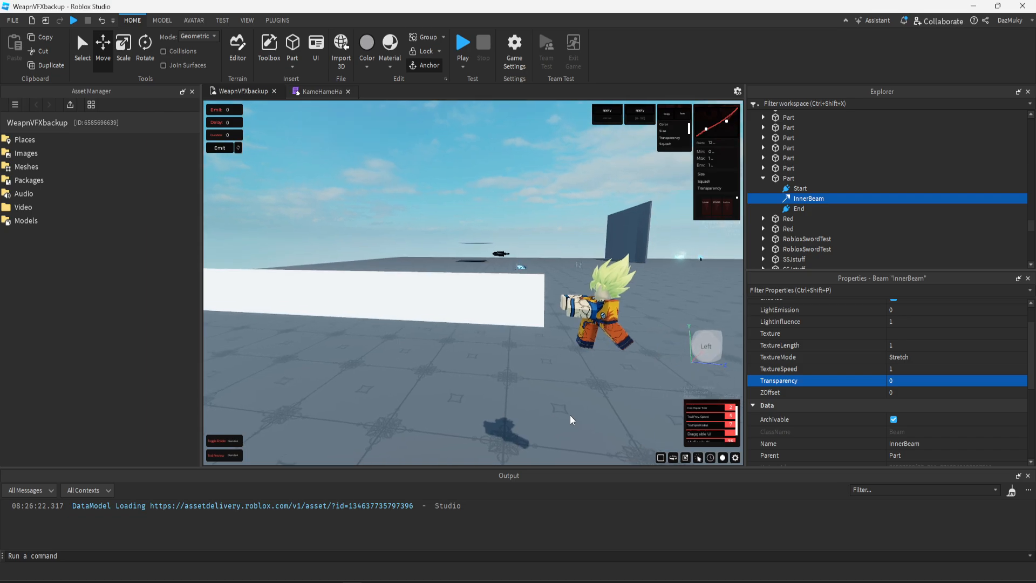
- Examine the opaque beam along its length and from below
key("a")
key("w")
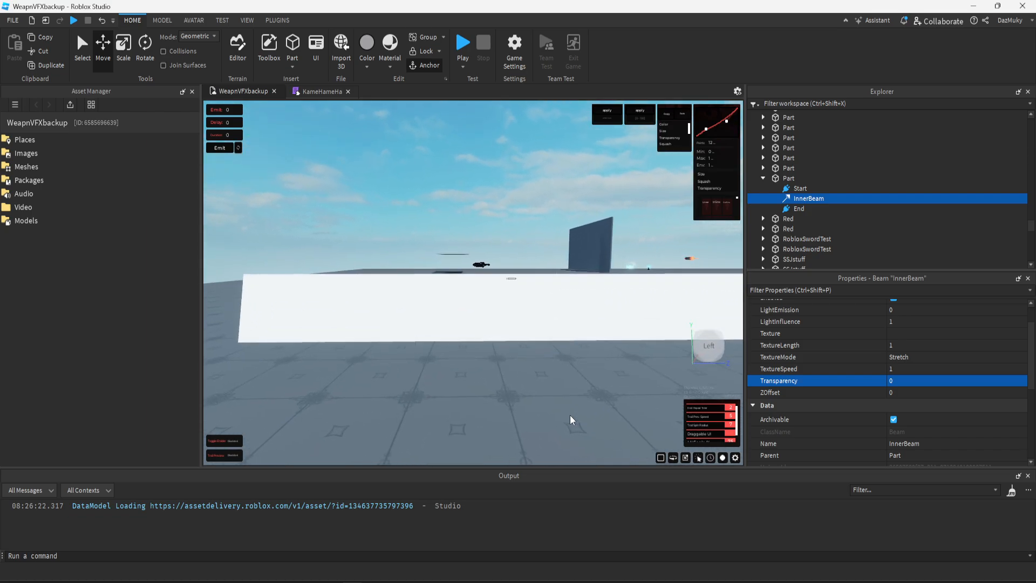
key("q")
key("e")
key("q")
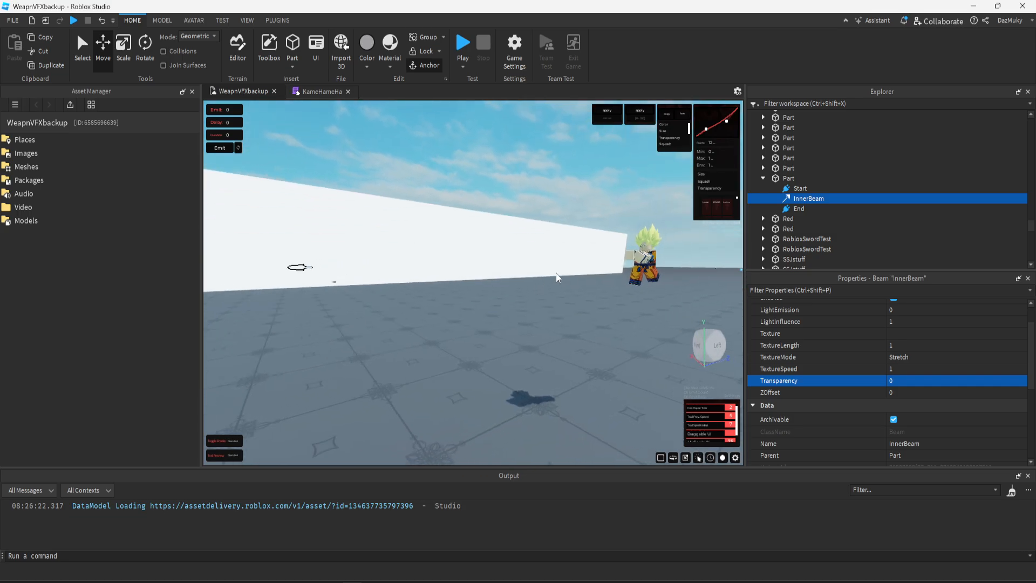
key("s")
key("e")
key("e")
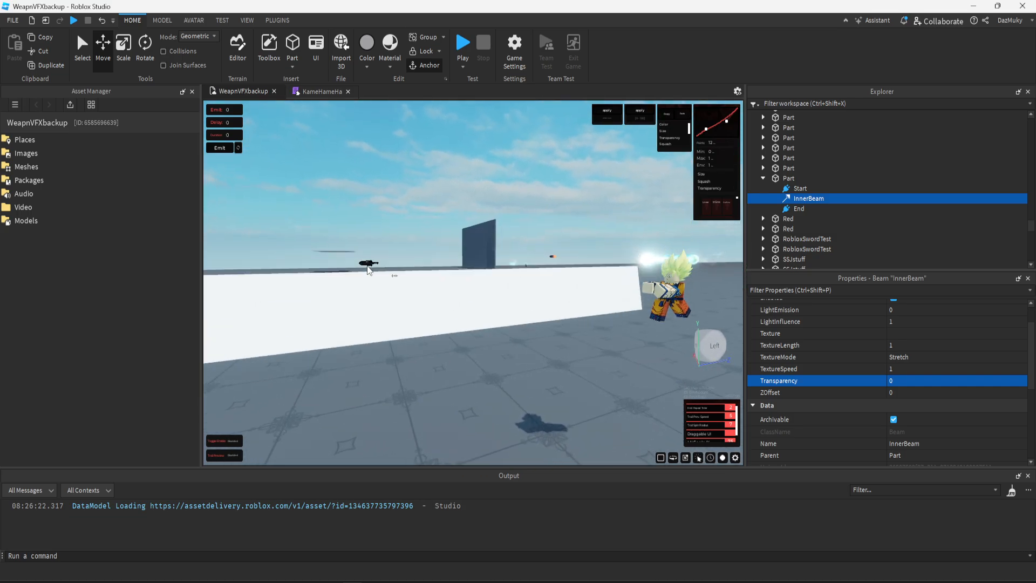
left_click_drag(418, 245, 434, 288)
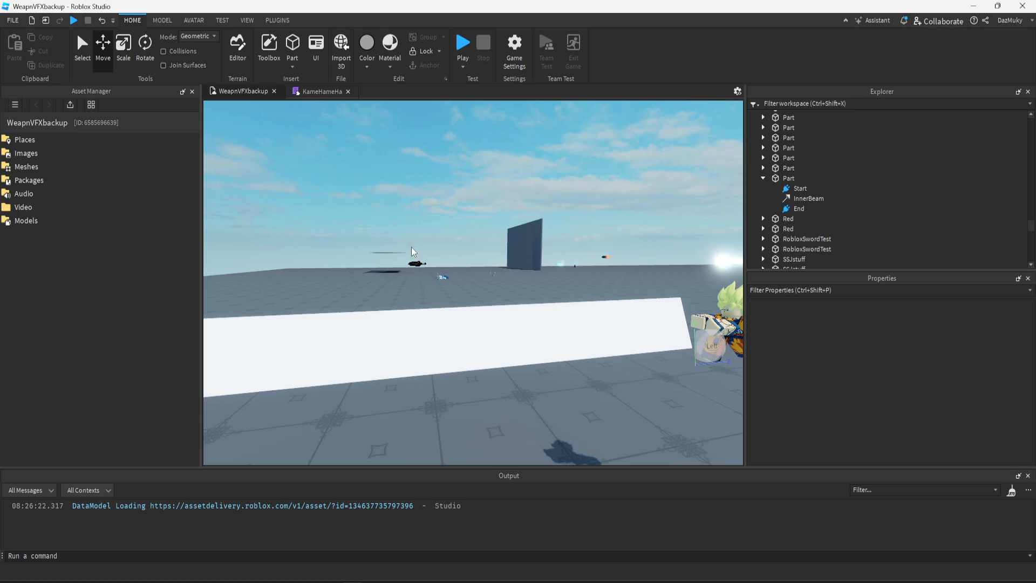
left_click_drag(412, 250, 440, 291)
scroll(788, 243, "down", 1)
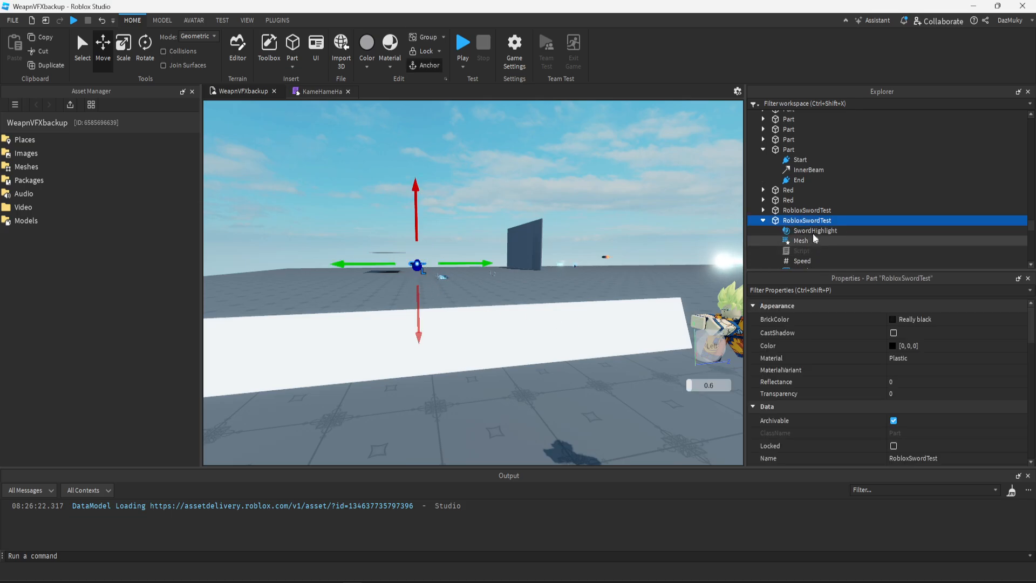
left_click(790, 235)
left_click(764, 220)
left_click(659, 239)
- Examine how the flat beam faces the camera from different sides and compare it with the finished reference beam
key("q")
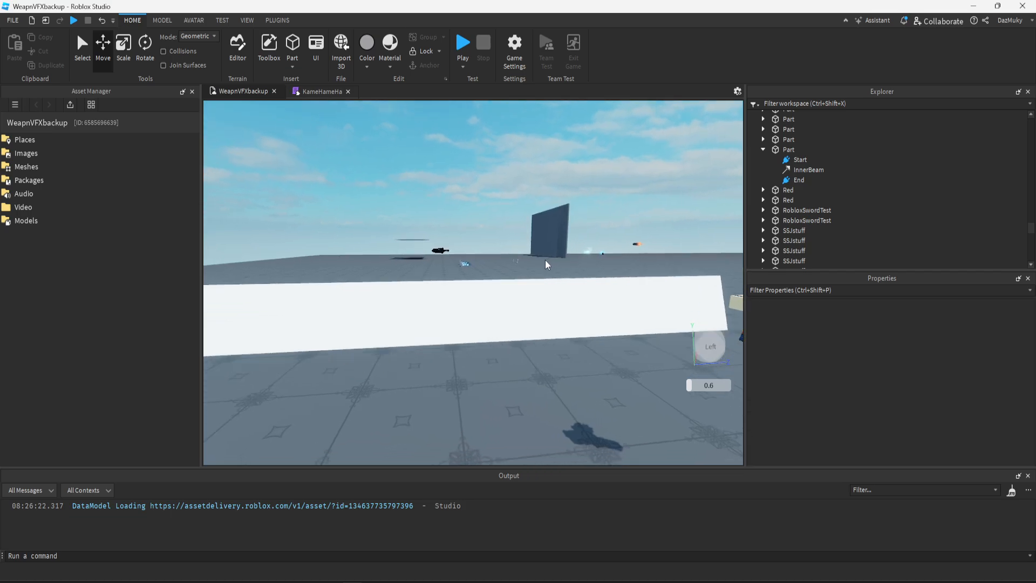
key("d")
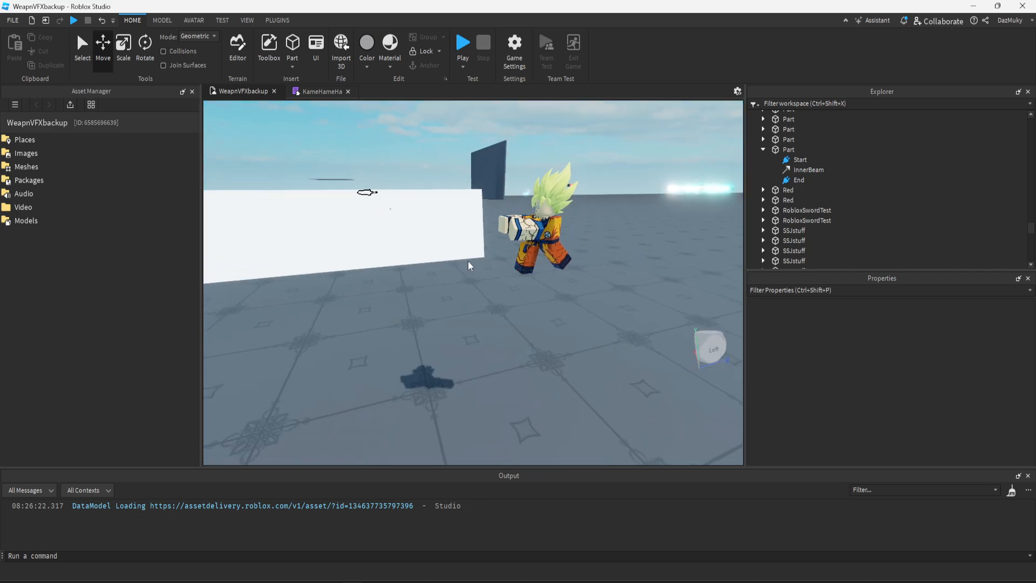
key("w")
key("a")
key("s")
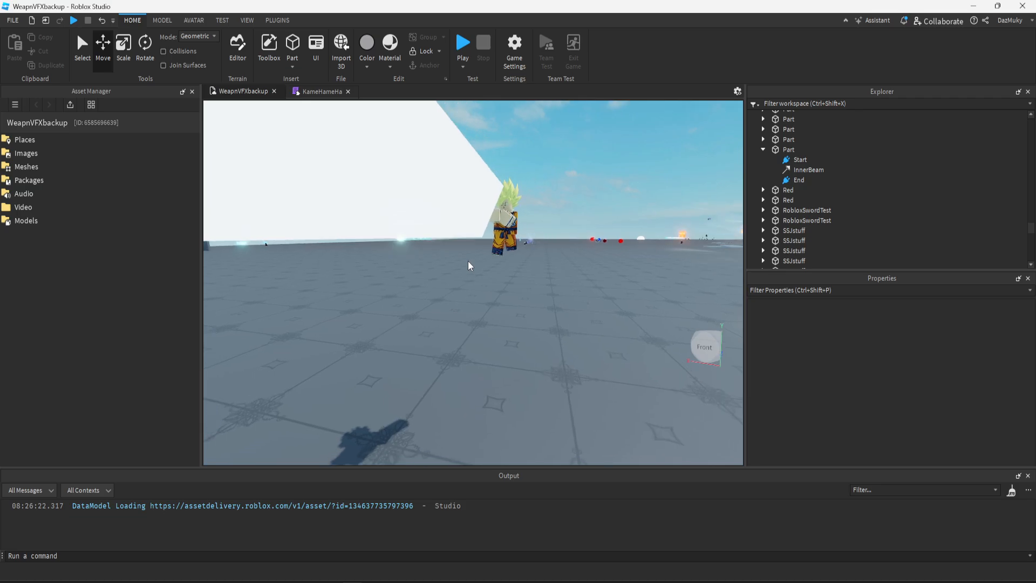
key("s")
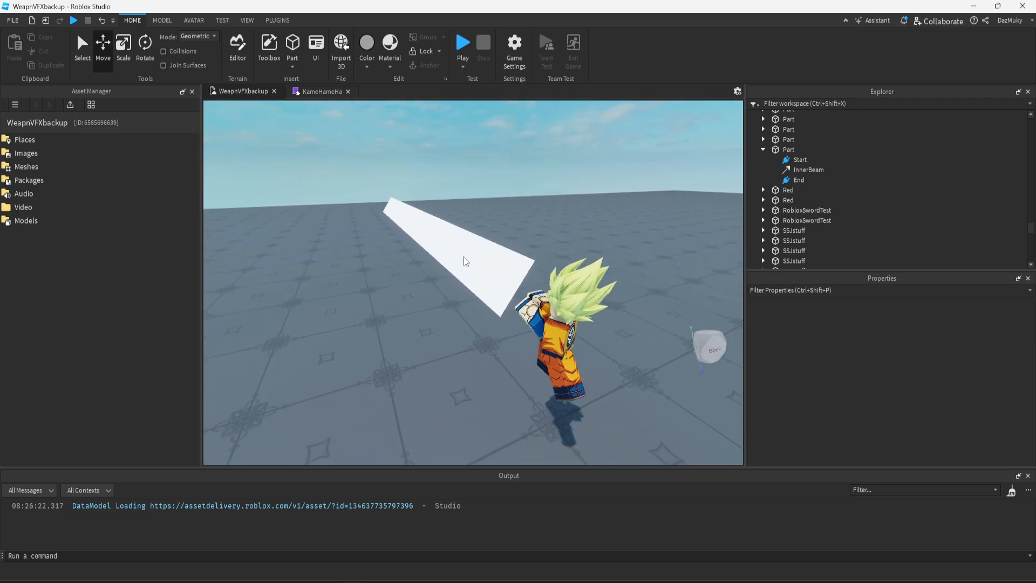
key("w")
key("d")
key("d")
key("a")
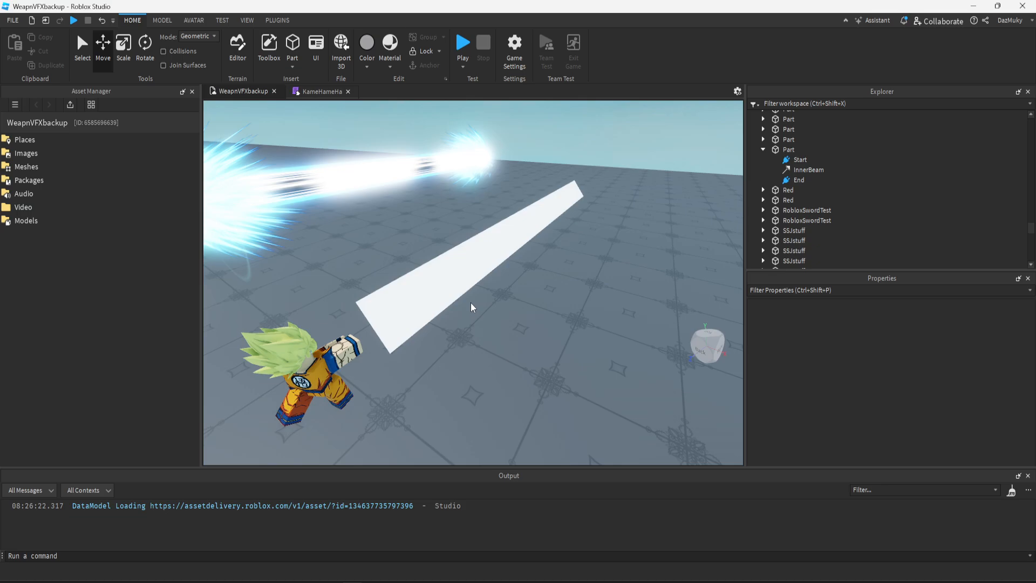
key("d")
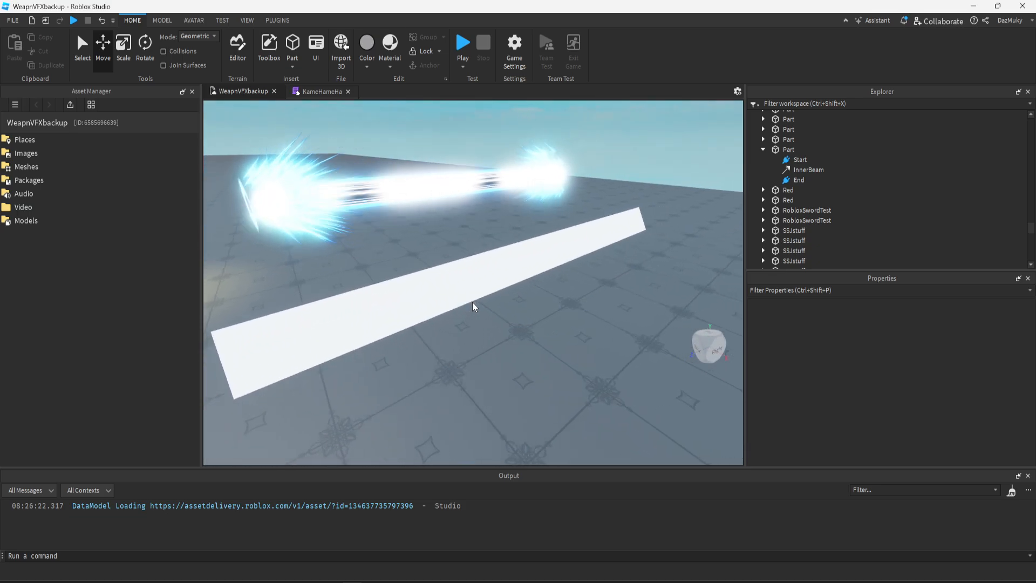
key("s")
key("a")
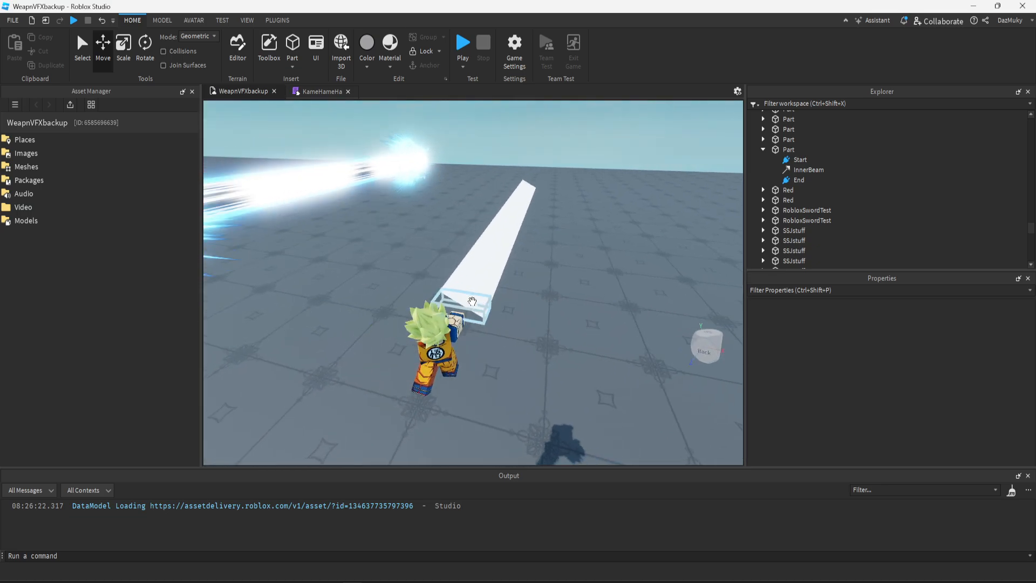
key("a")
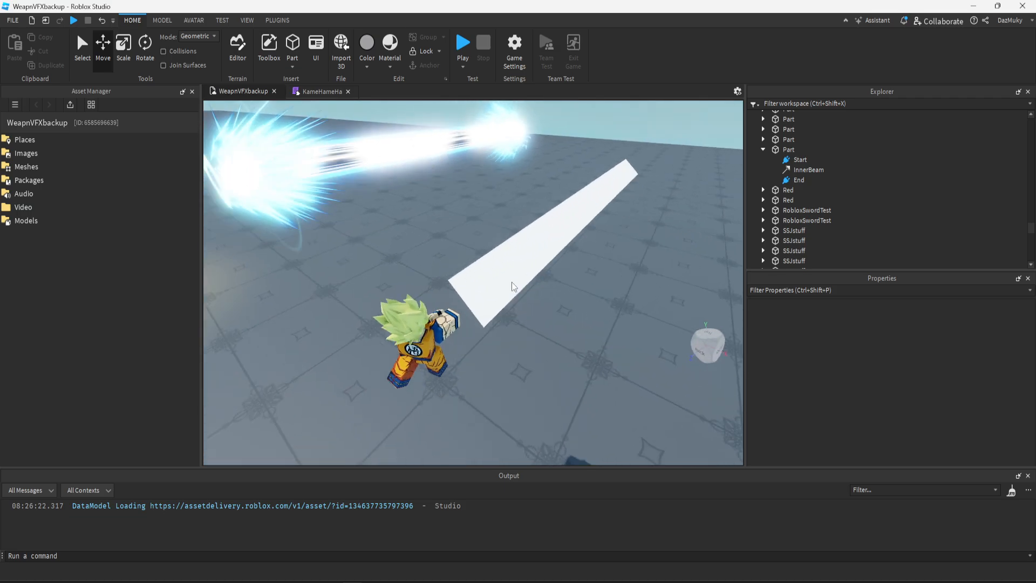
key("d")
key("s")
key("a")
key("d")
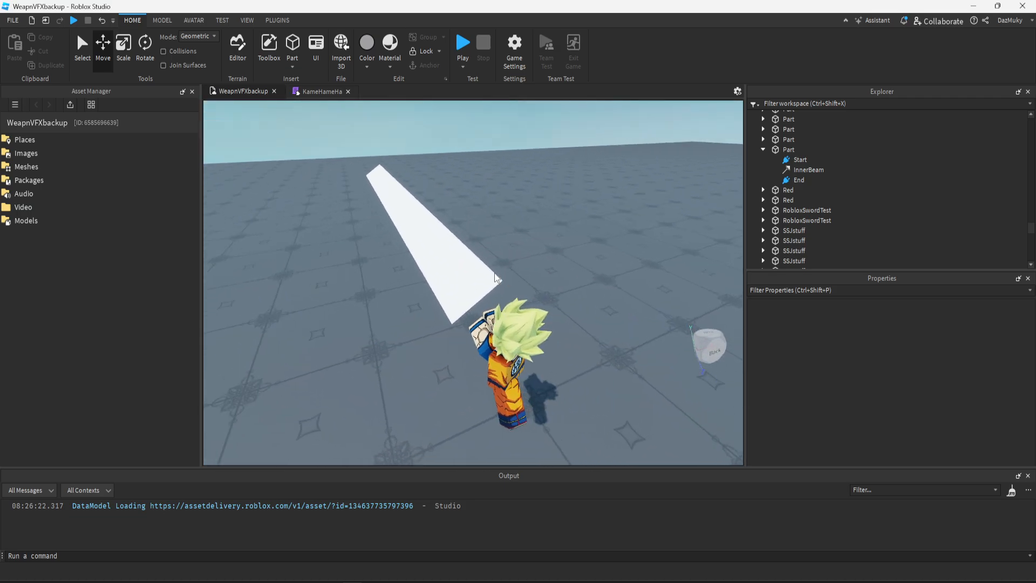
key("a")
key("d")
key("d")
key("a")
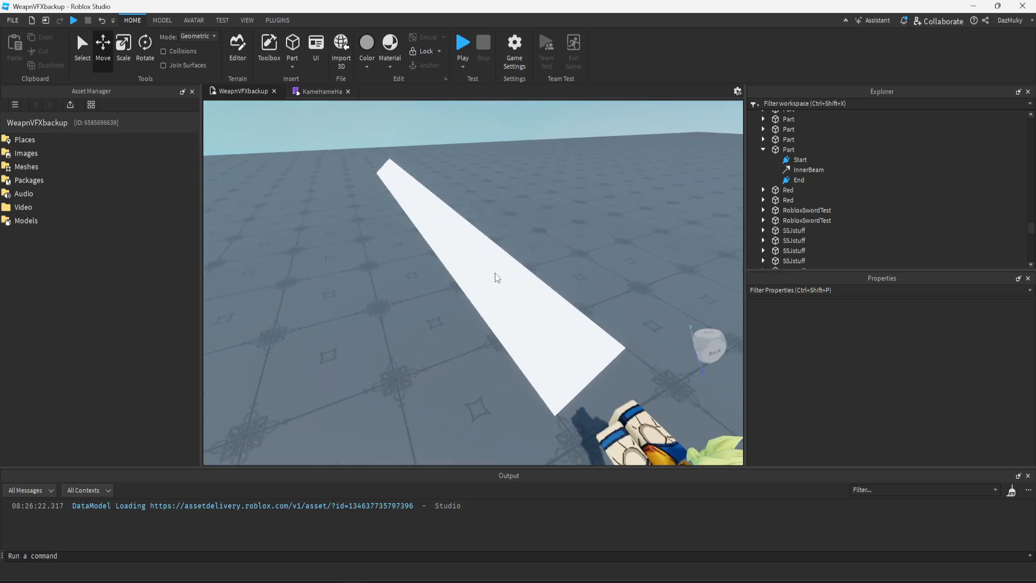
key("s")
key("d")
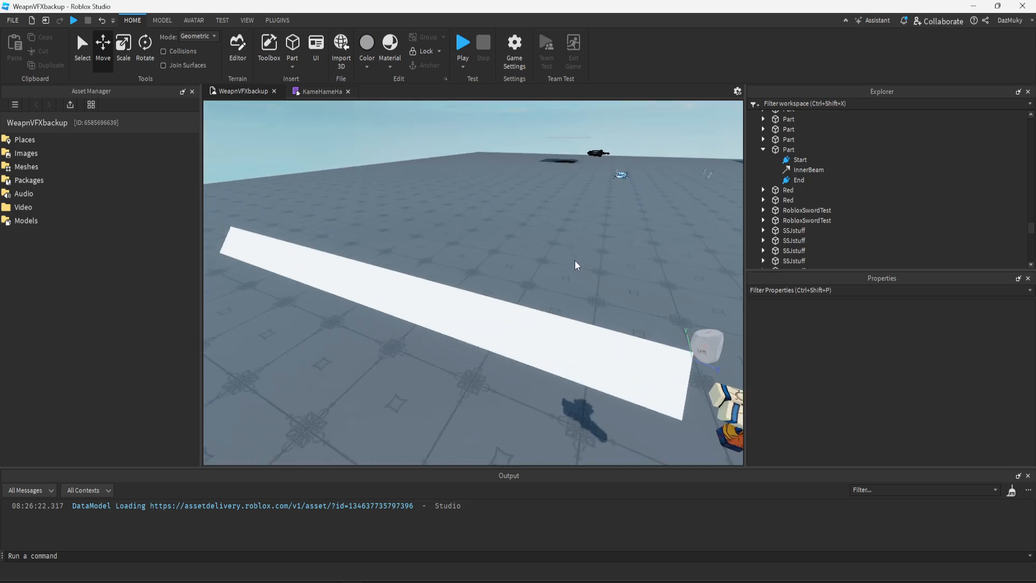
- Set InnerBeam's LightEmission to 1 and its LightInfluence to 0
left_click(798, 170)
left_click(918, 357)
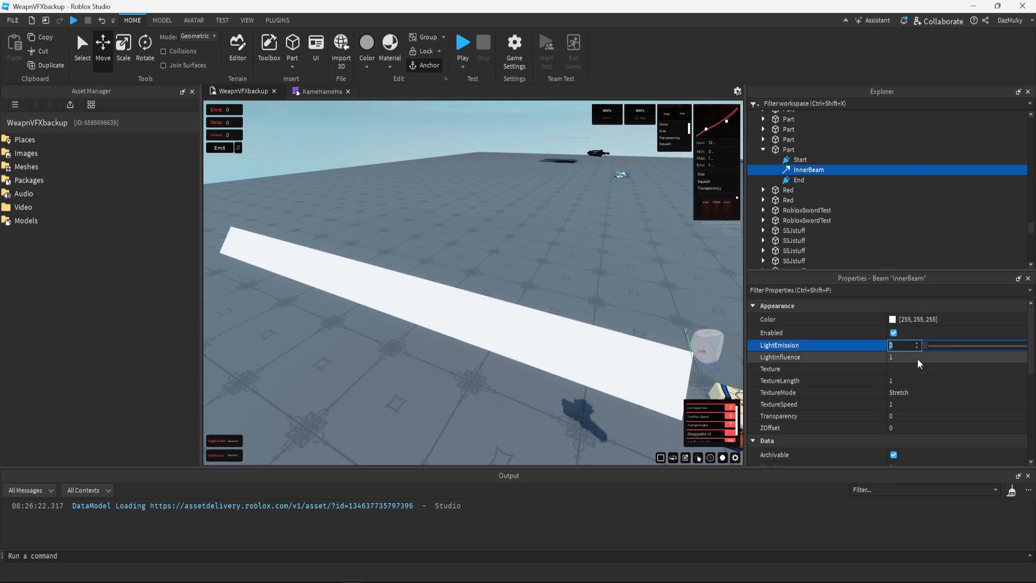
mouse_move(1025, 363)
left_mouse_down()
mouse_move(924, 367)
mouse_move(1026, 359)
left_mouse_up()
left_click(919, 360)
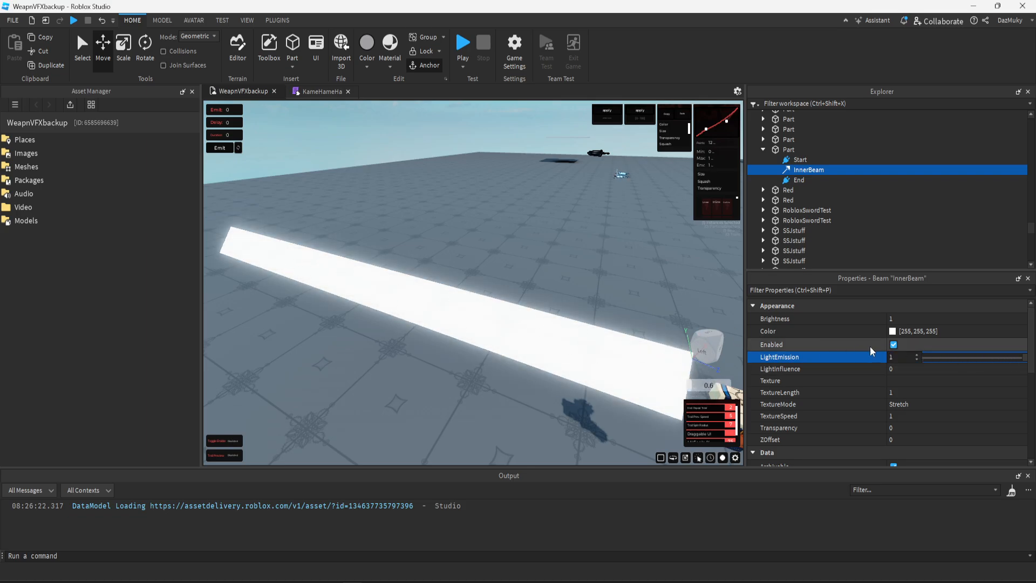
- Try a Brightness of 4 on InnerBeam
left_click(917, 320)
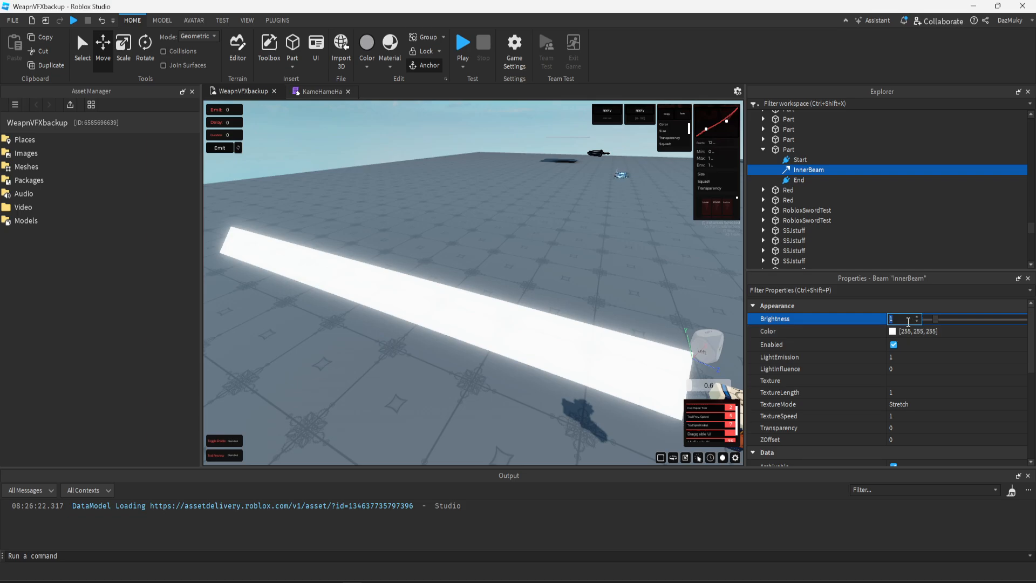
type("4")
key("Return")
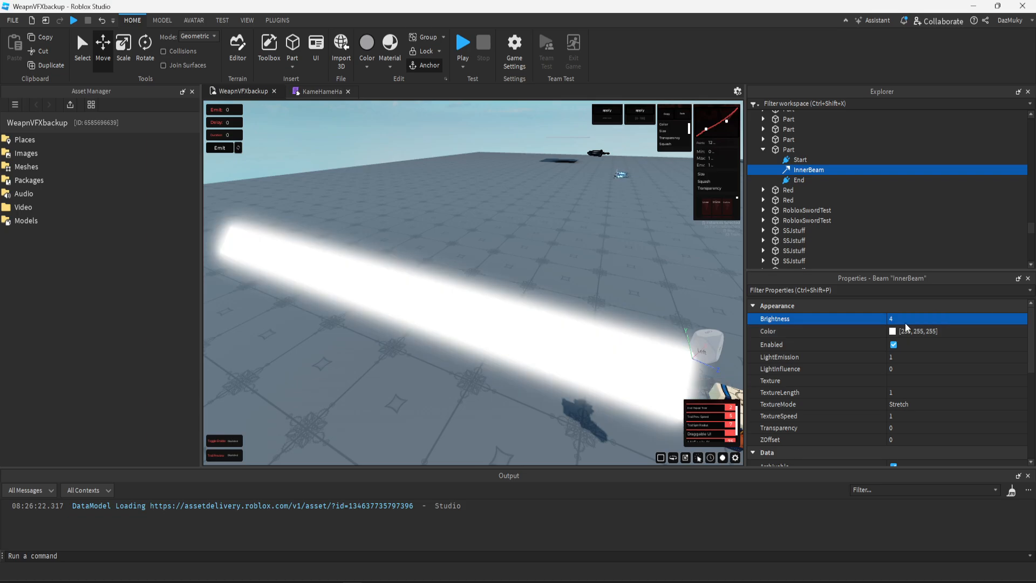
- Return InnerBeam's Brightness to 1, fine-tune it to 1.08, and deselect the beam
left_click(905, 324)
type("1")
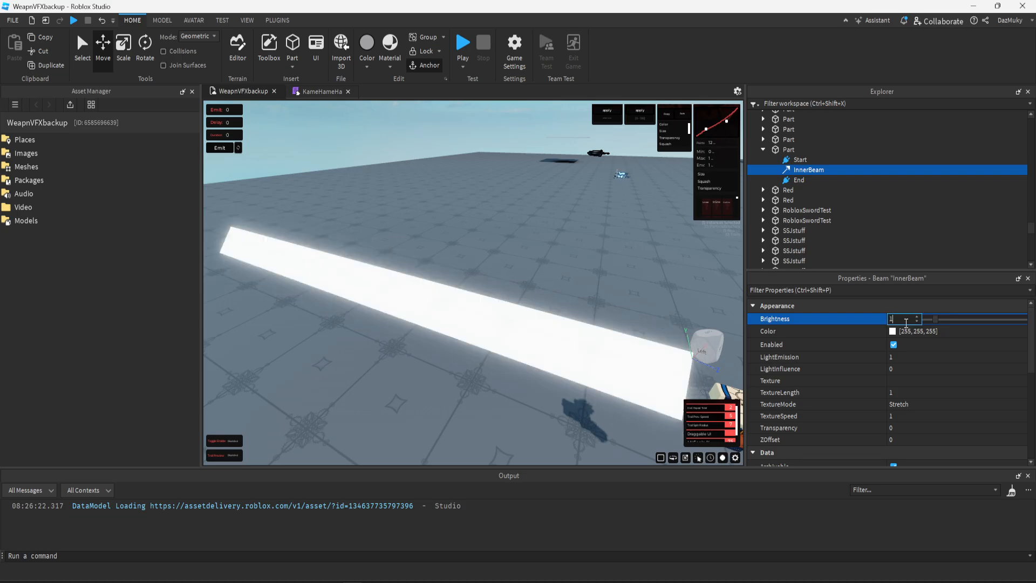
mouse_move(935, 323)
left_mouse_down()
mouse_move(943, 322)
mouse_move(935, 323)
left_mouse_up()
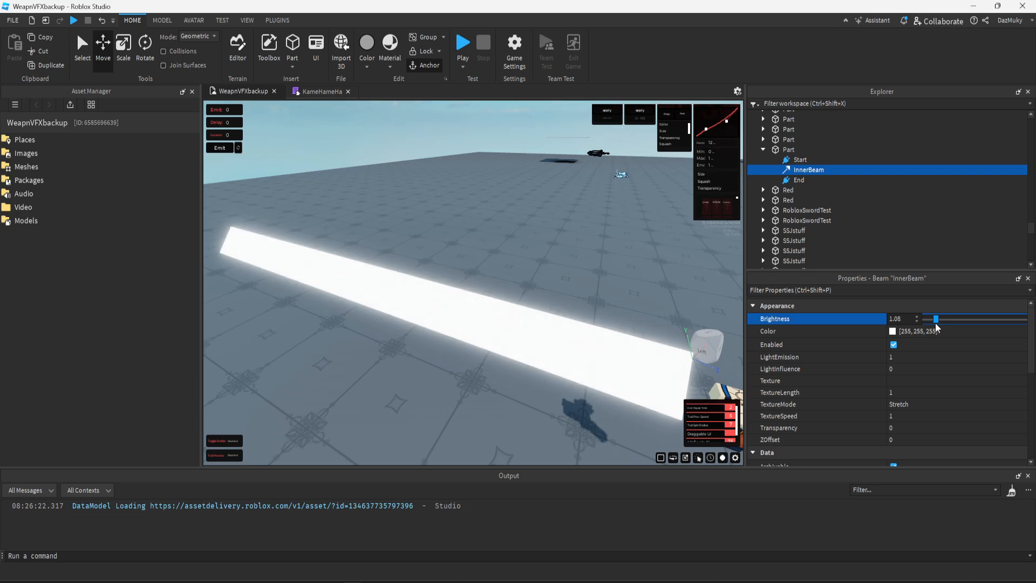
left_click(661, 296)
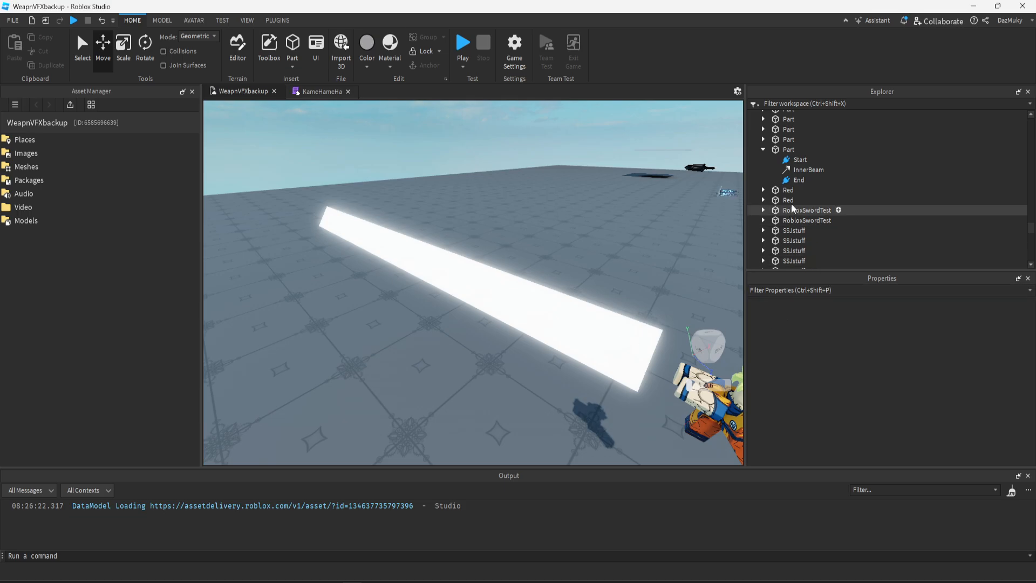
- Duplicate InnerBeam within its part and rename the copy OuterBeam
left_click(809, 169)
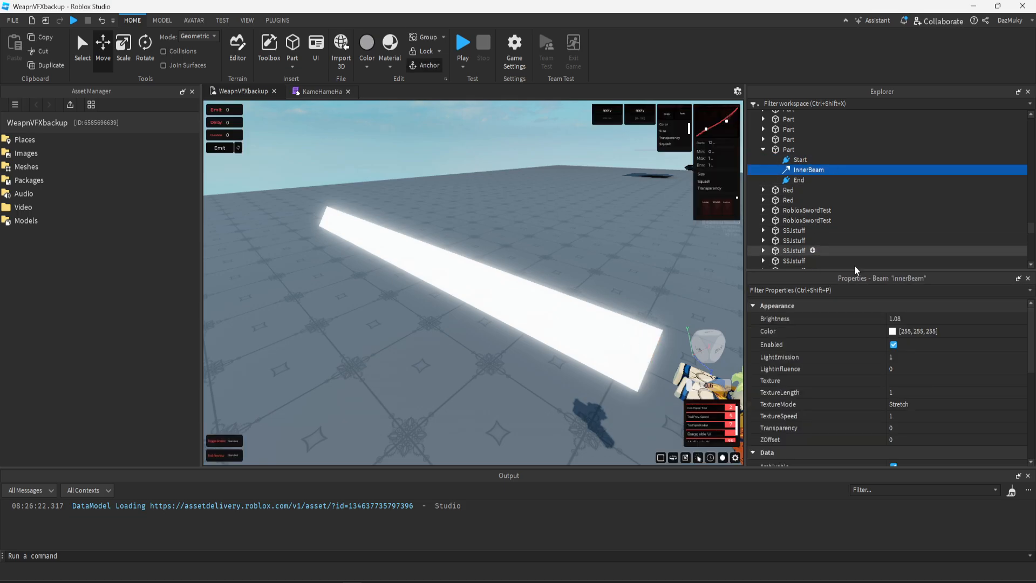
right_click(645, 302)
right_click(804, 173)
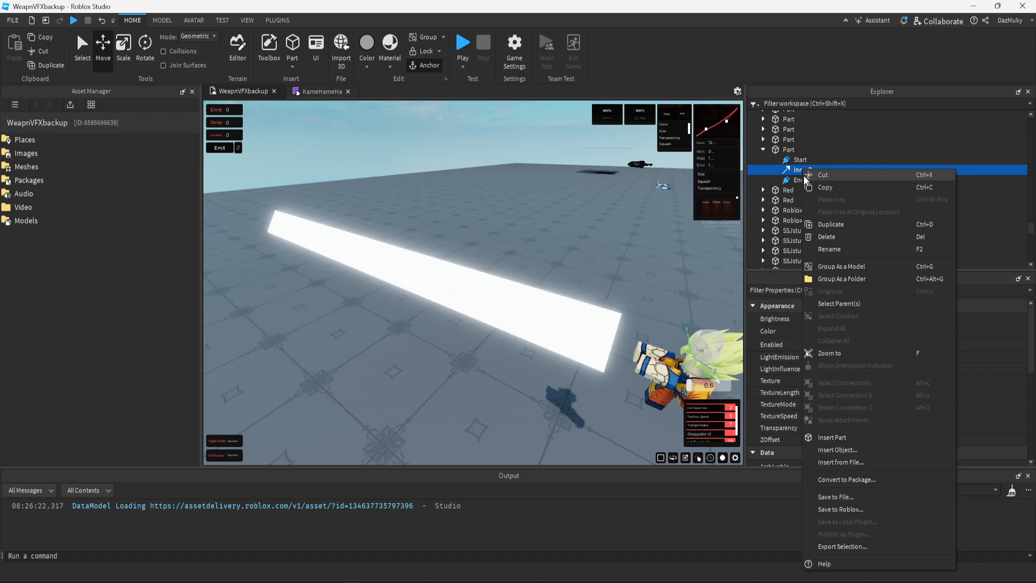
left_click(821, 224)
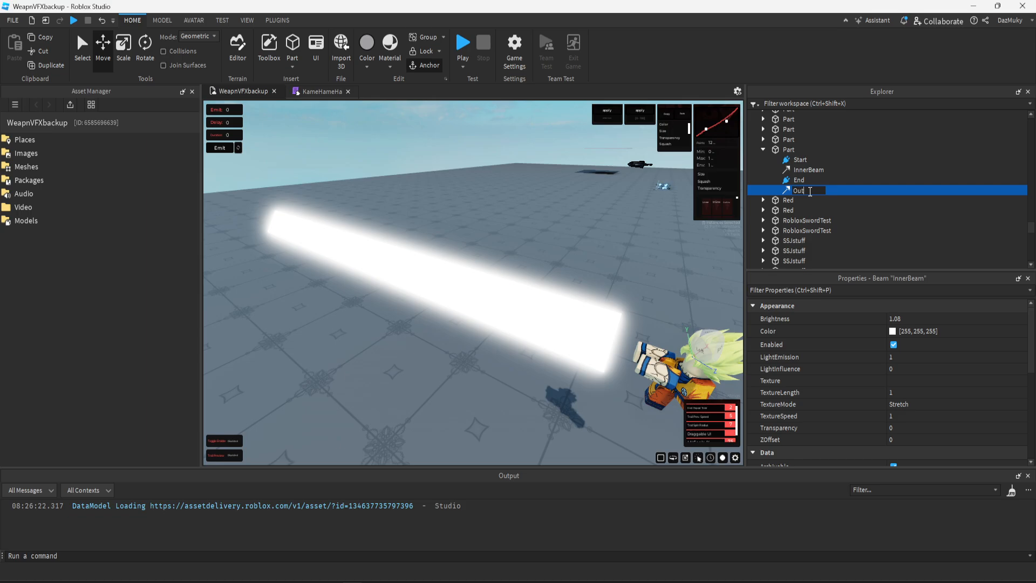
key("Return")
- Set both Width0 and Width1 of OuterBeam to 5
scroll(936, 433, "down", 5)
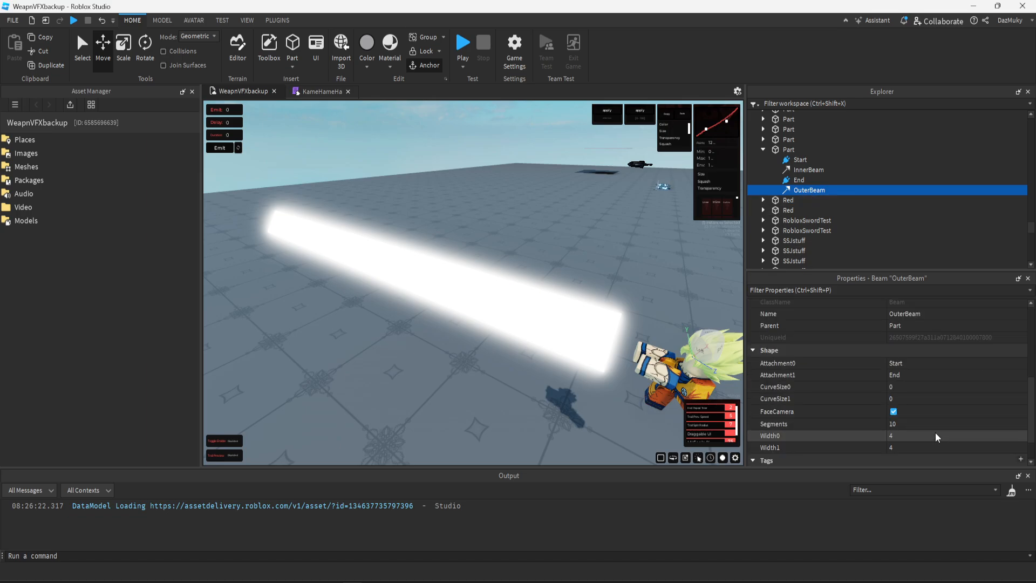
left_click(931, 435)
type("5")
key("Return")
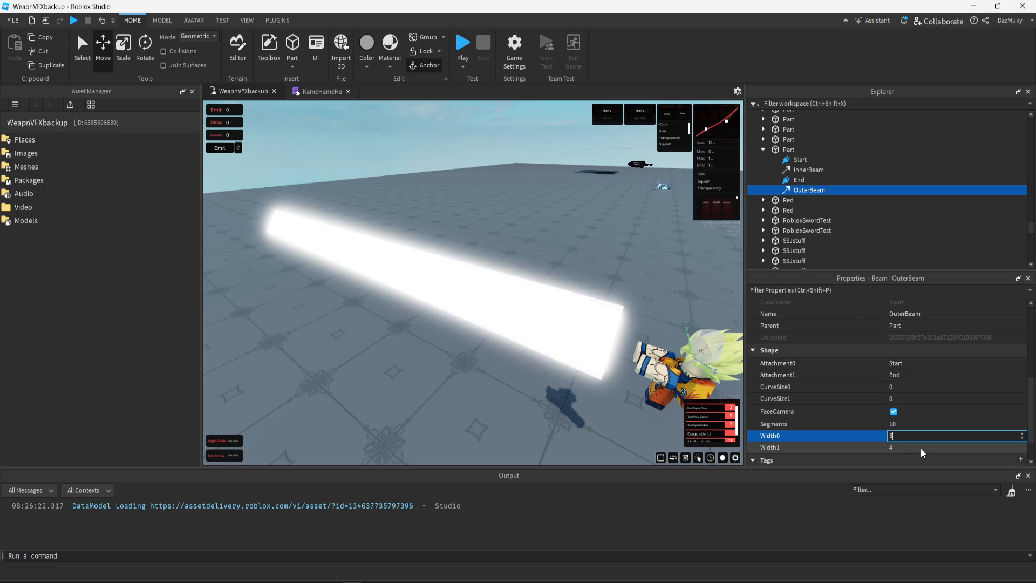
left_click(922, 448)
type("5")
key("Return")
right_click(610, 371)
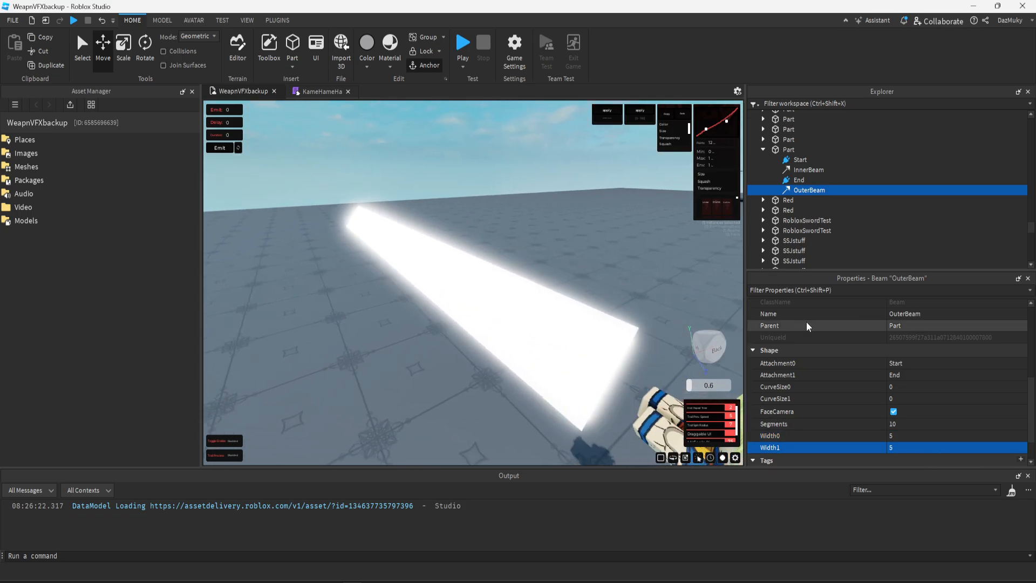
- Color OuterBeam blue with RGB 23, 96, 255
scroll(836, 355, "up", 4)
left_click(894, 332)
left_click(894, 331)
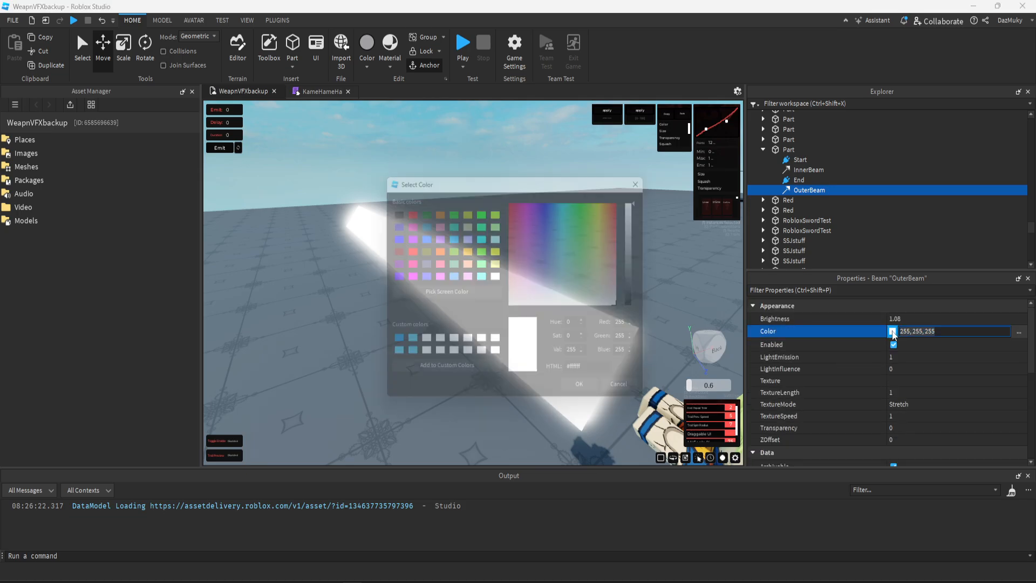
left_click_drag(725, 249, 902, 238)
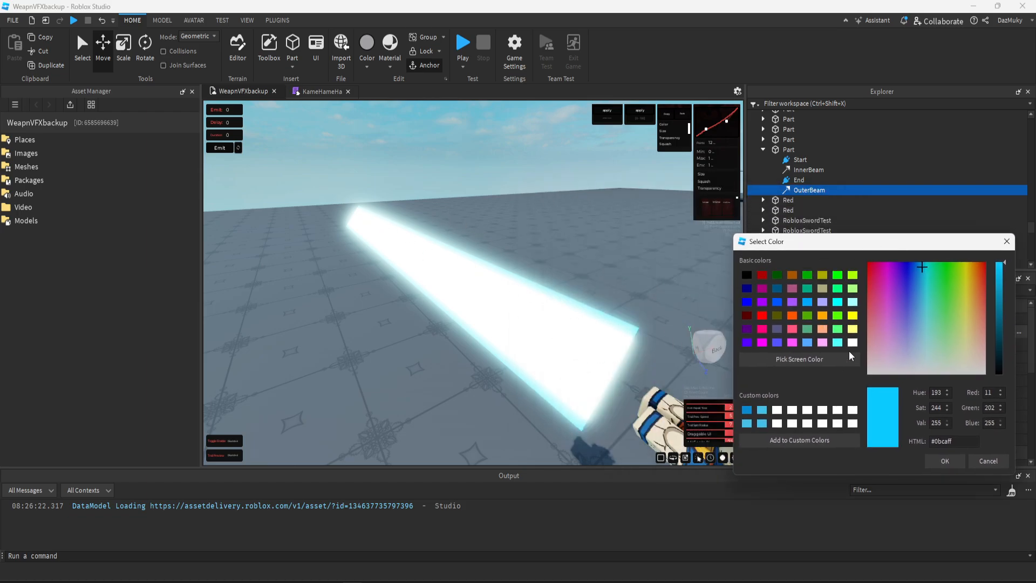
mouse_move(927, 270)
left_mouse_down()
mouse_move(918, 264)
mouse_move(914, 284)
mouse_move(925, 273)
mouse_move(913, 272)
left_mouse_up()
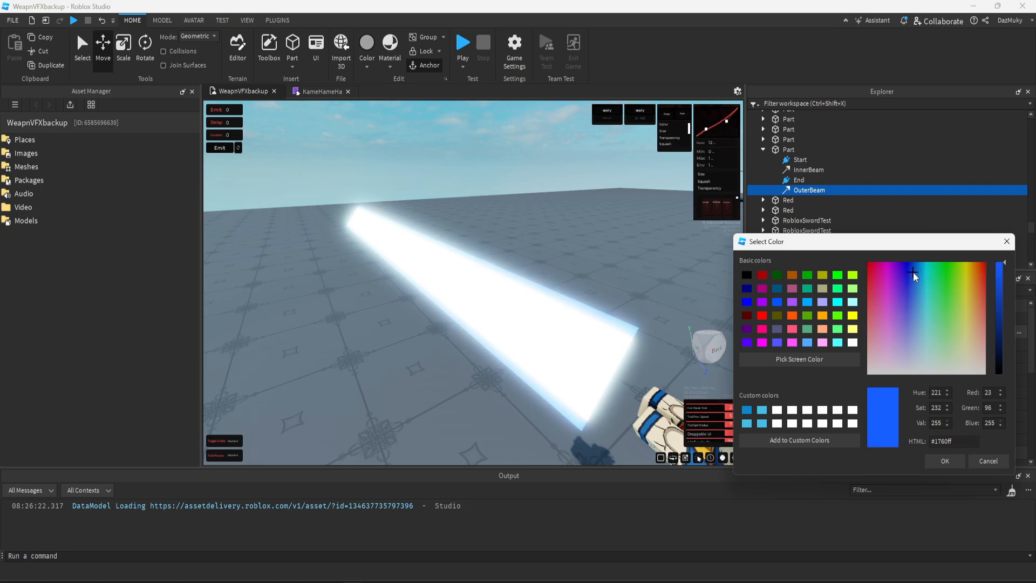
left_click(950, 462)
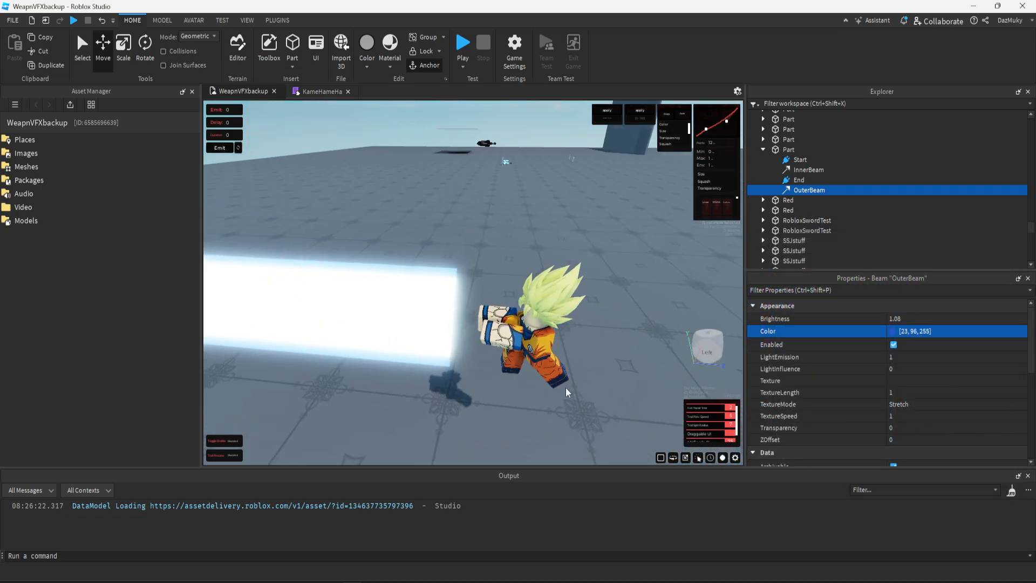
- Raise OuterBeam's Brightness to 2.595
left_click(918, 319)
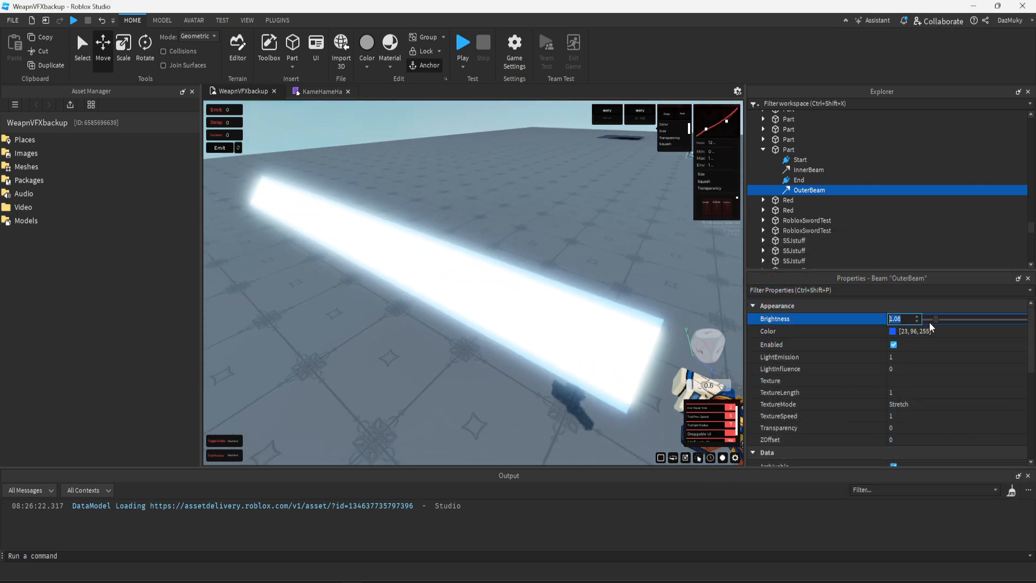
left_click_drag(934, 319, 953, 321)
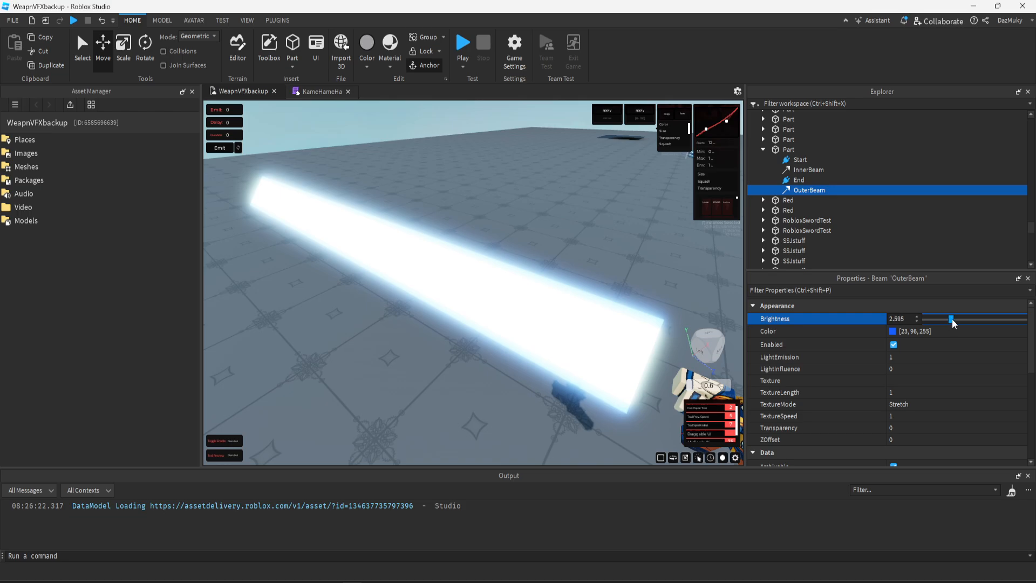
right_click(656, 315)
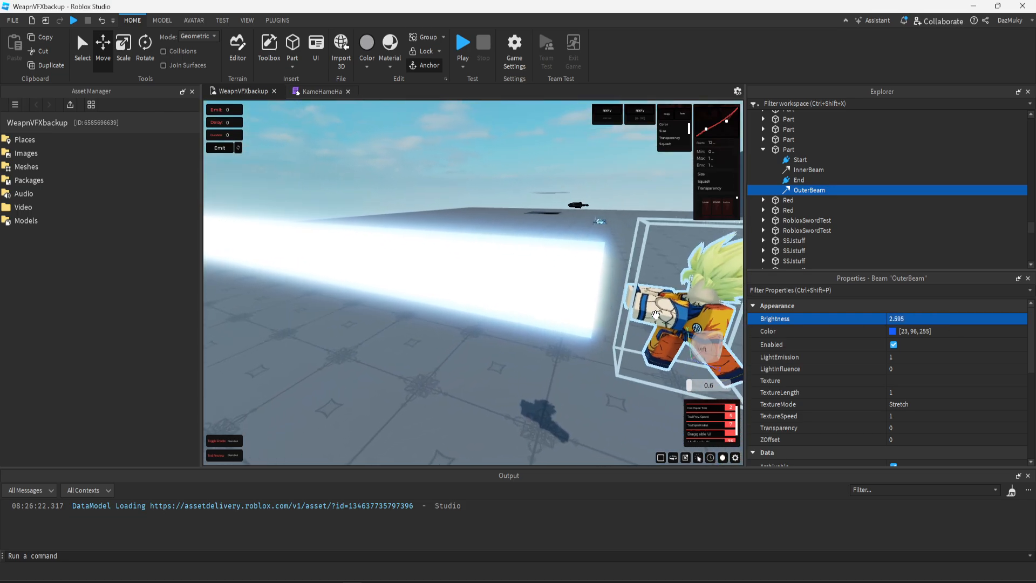
- Examine the blue outer glow around the white beam from several angles and beside the finished reference beam
key("a")
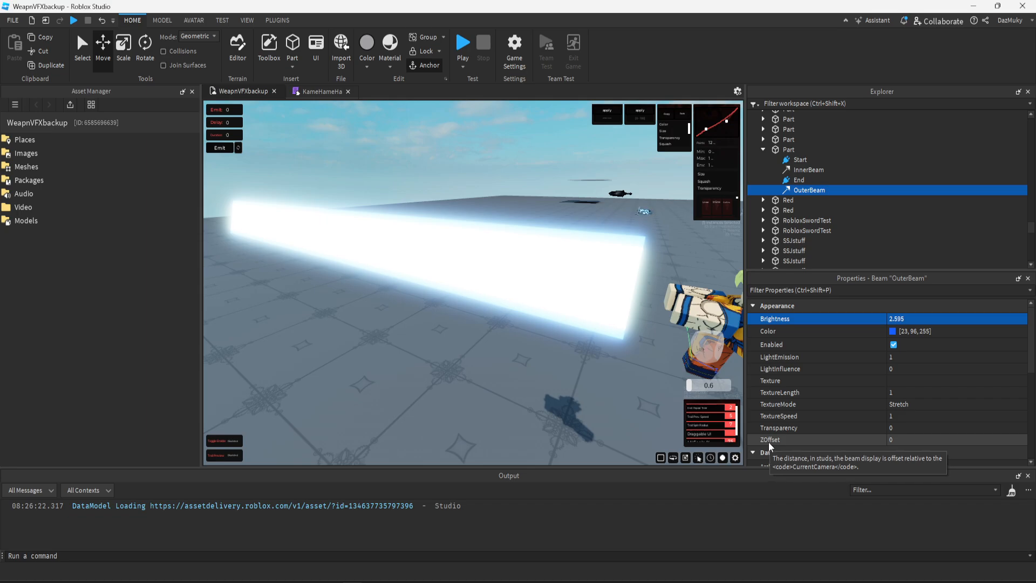
left_click_drag(578, 293, 542, 316)
scroll(542, 316, "down", 3)
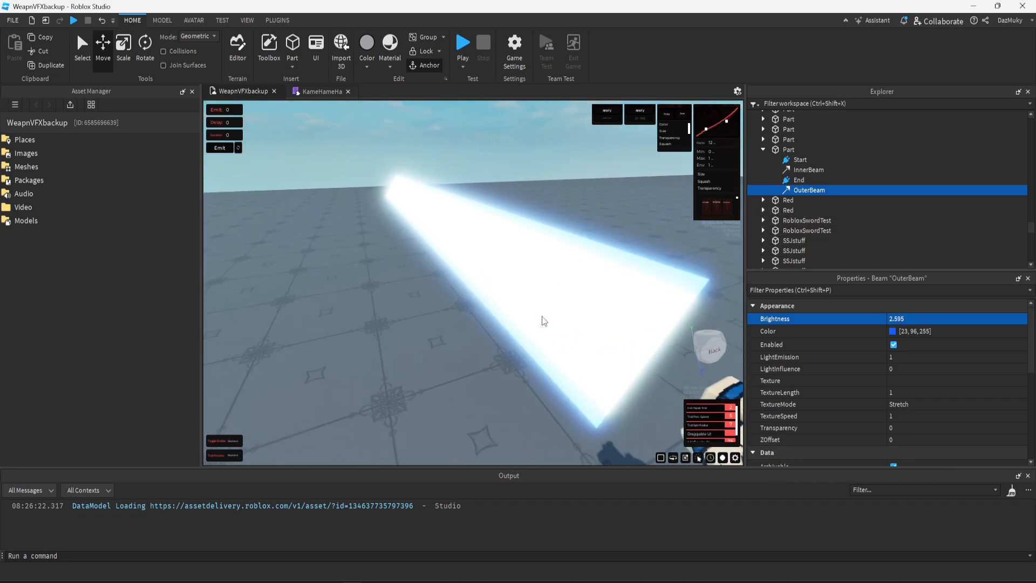
key("d")
key("s")
key("w")
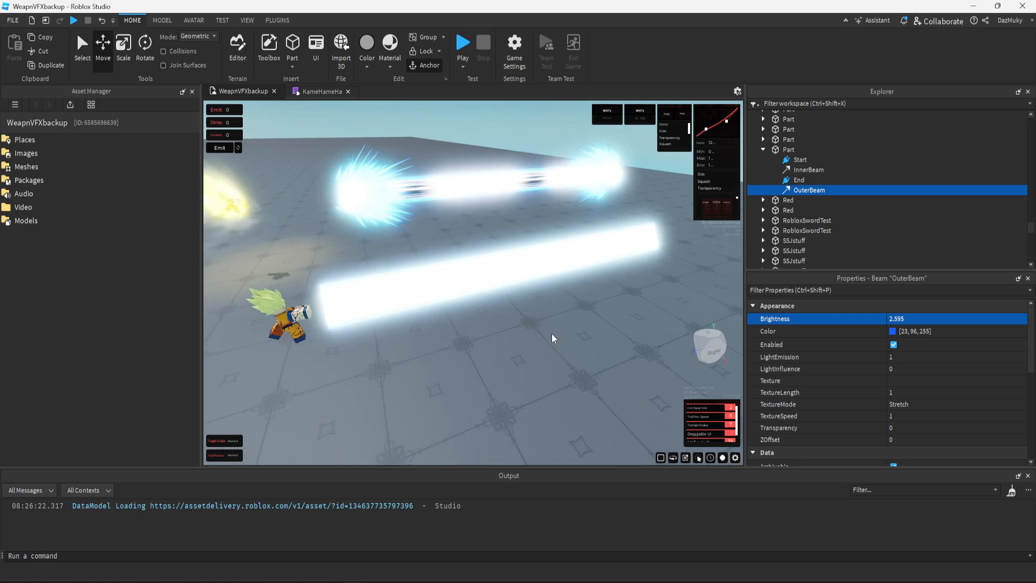
key("a")
key("a")
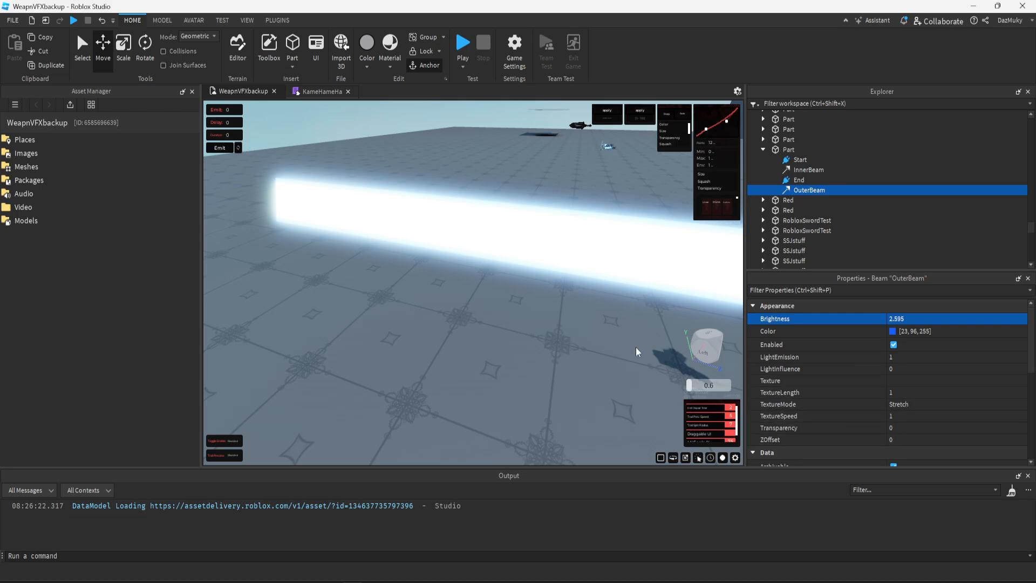
key("d")
key("d")
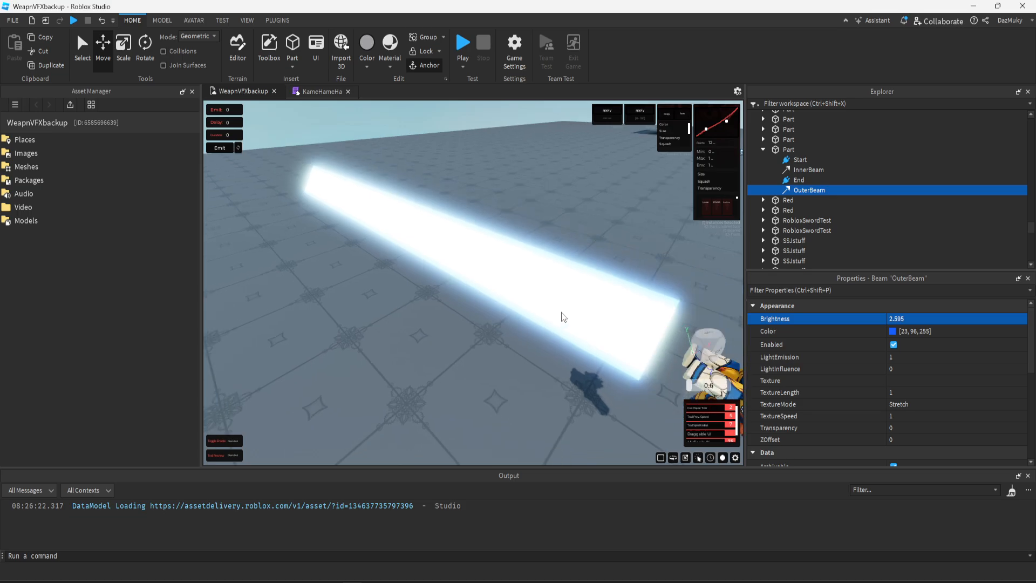
- Set InnerBeam's ZOffset to 0.1
left_click(804, 171)
left_click(806, 193)
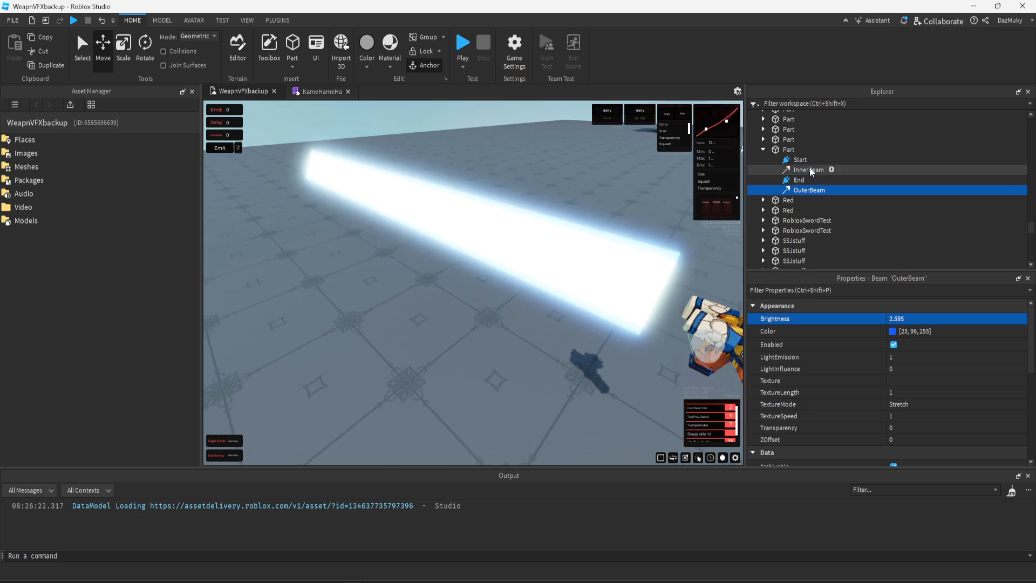
left_click(808, 170)
left_click(924, 428)
left_click(925, 441)
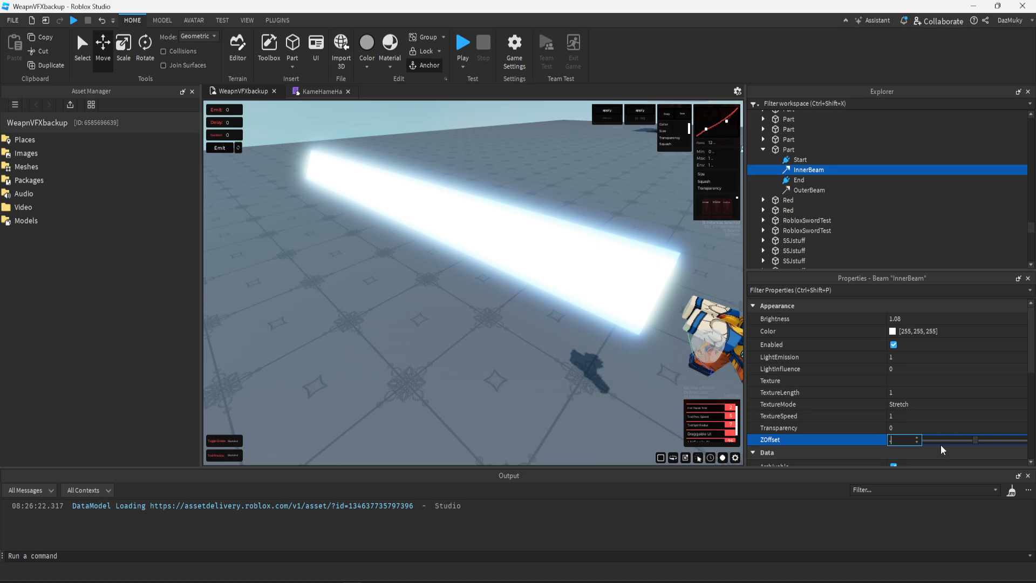
type("0.1")
key("Return")
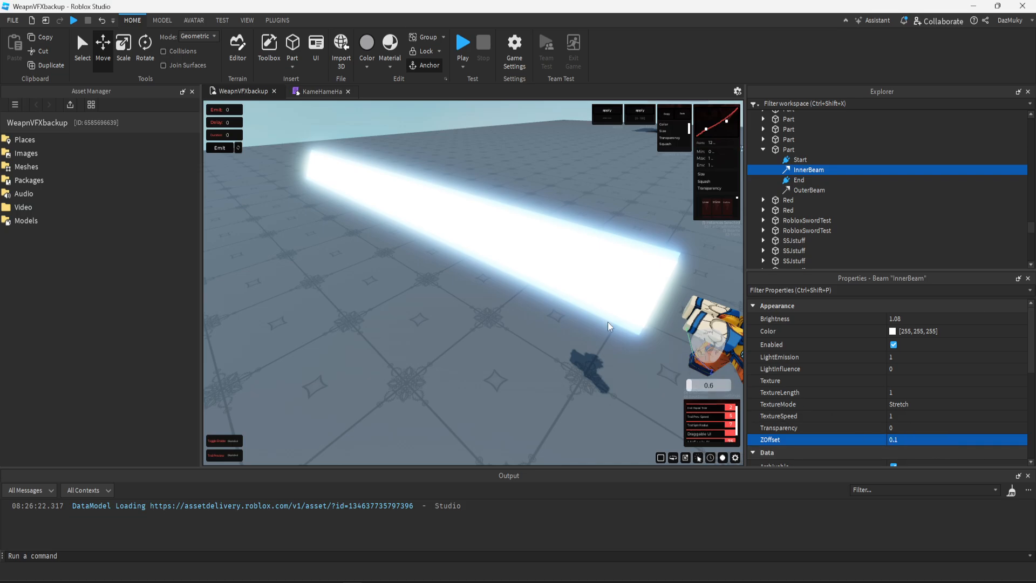
- Check from different sides how InnerBeam and OuterBeam overlap, and review OuterBeam's properties
left_click_drag(632, 305, 546, 336)
key("d")
key("d")
key("a")
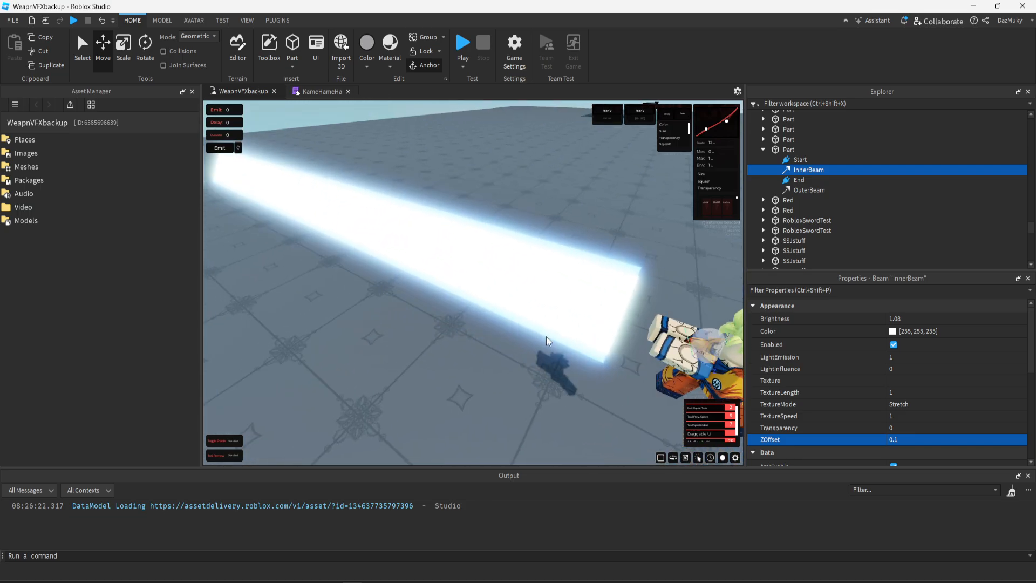
key("a")
left_click(811, 193)
key("d")
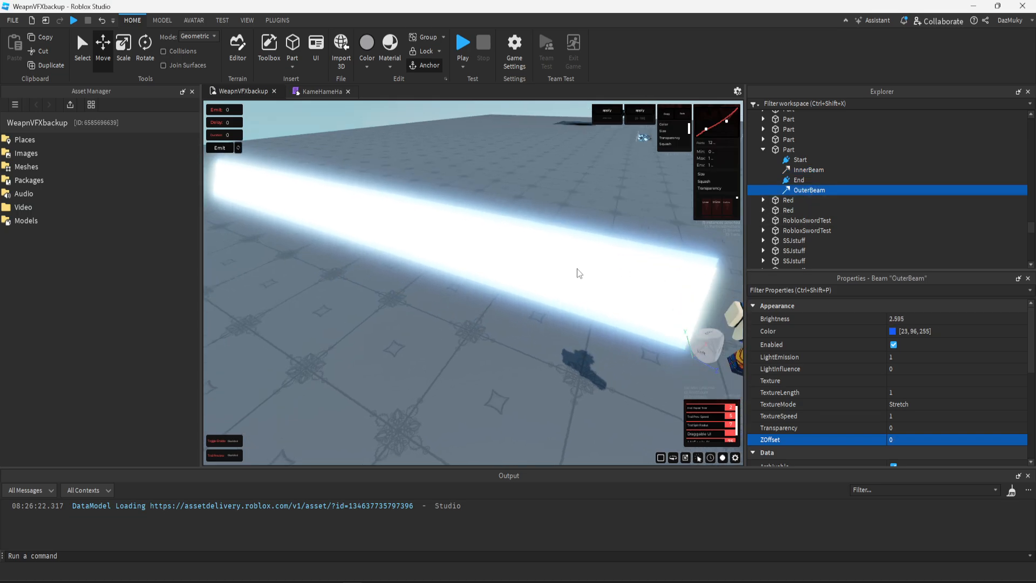
left_click_drag(578, 272, 570, 273)
key("a")
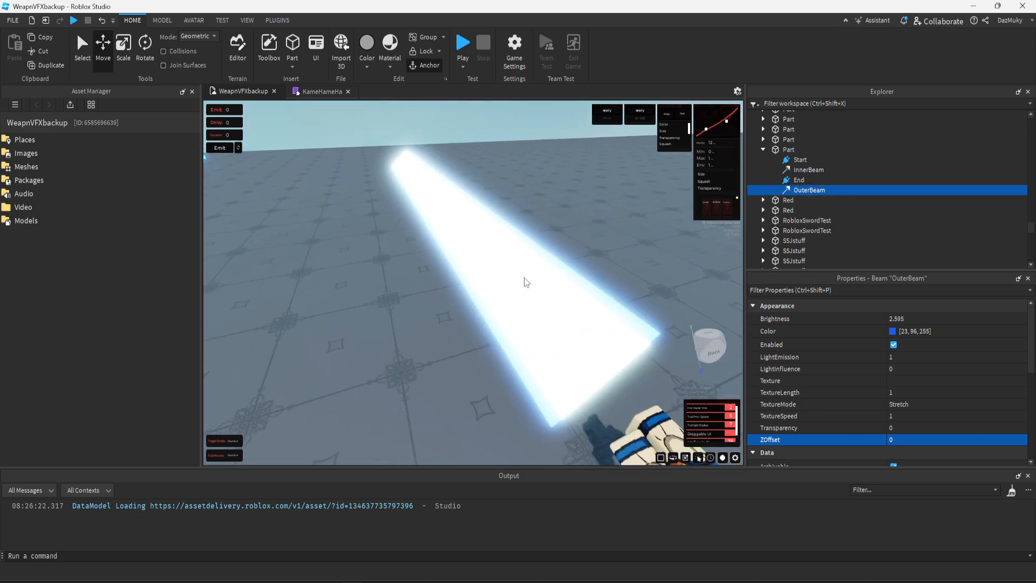
- Try a black color (0, 0, 0) and a Brightness of 0 on InnerBeam
left_click(809, 169)
left_click(892, 333)
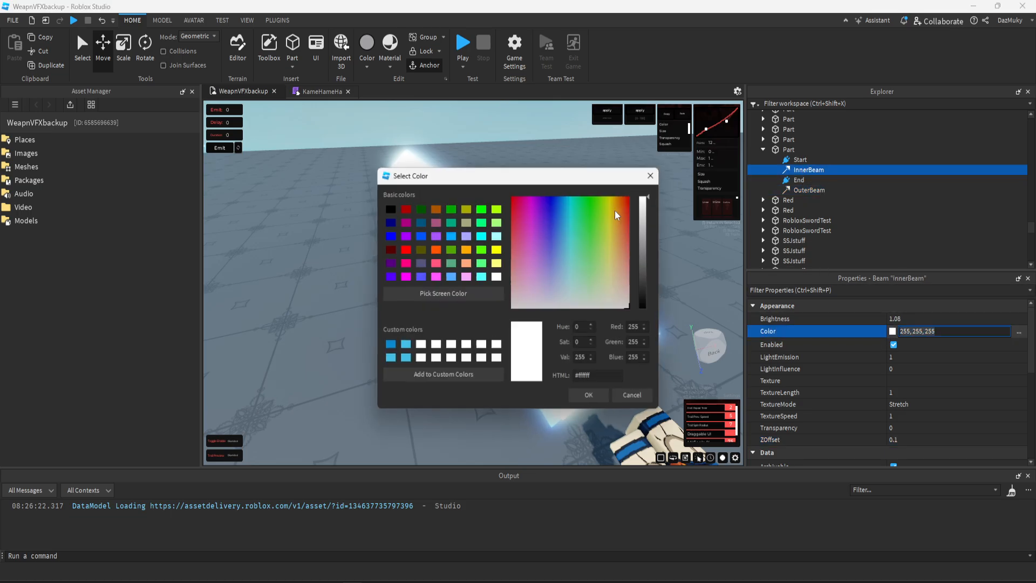
left_click_drag(575, 180, 770, 205)
left_click_drag(843, 253, 840, 330)
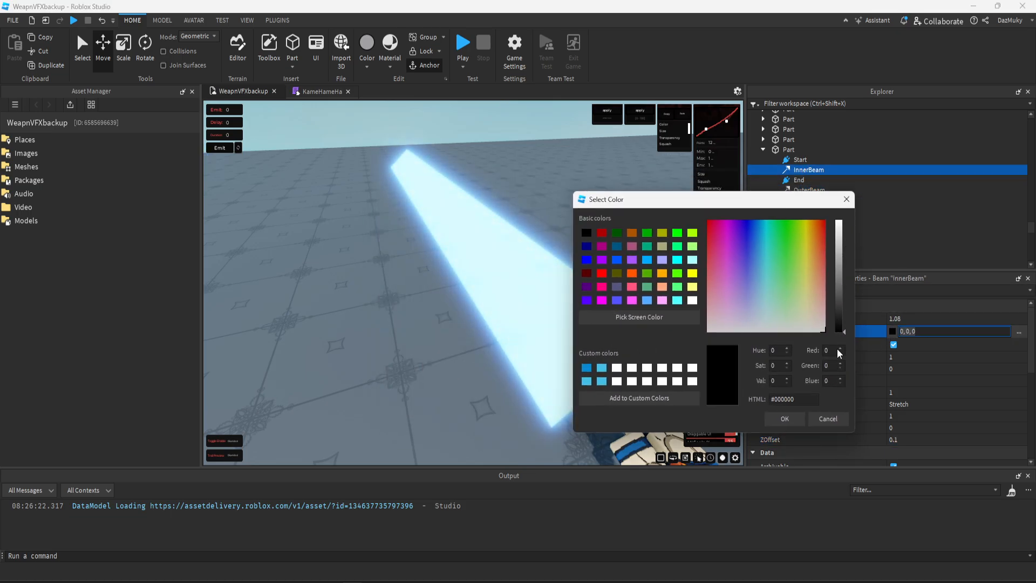
left_click(785, 418)
left_click(931, 319)
left_click_drag(936, 321, 909, 325)
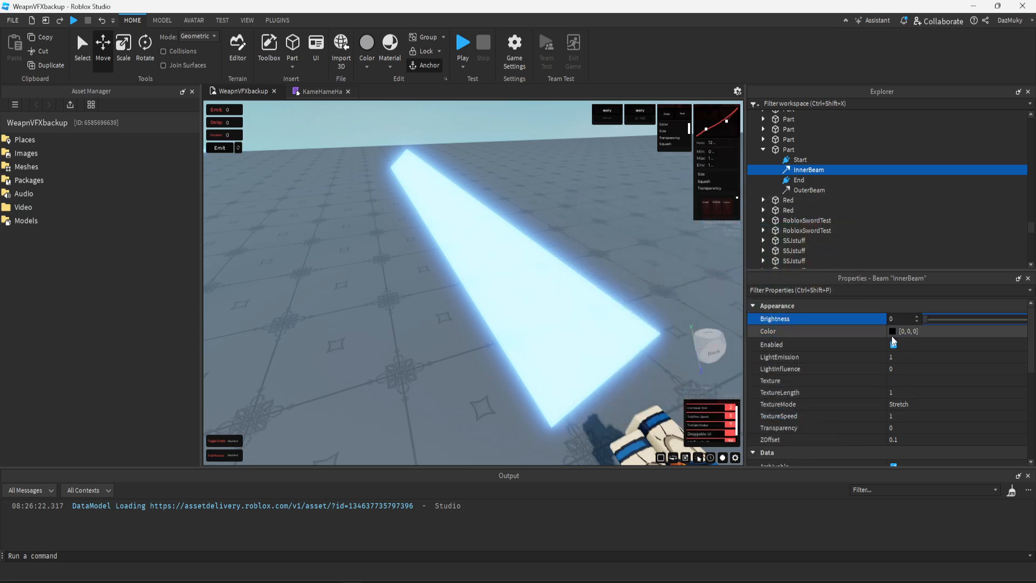
- Undo InnerBeam's black color and zero Brightness
left_click(652, 266)
key("ctrl+z")
key("ctrl+z")
key("ctrl+z")
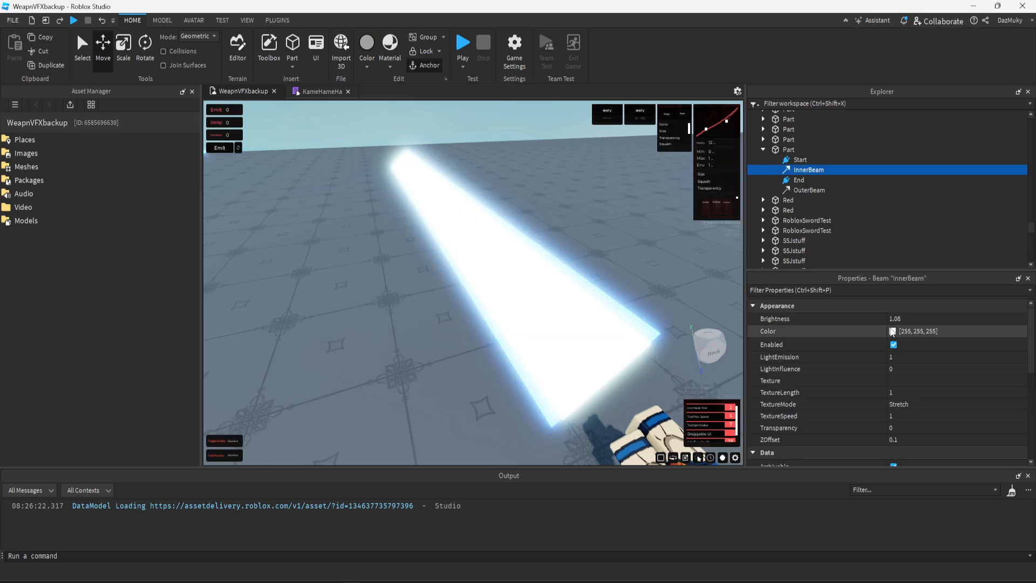
- Try a pure red color (255, 0, 0) on InnerBeam
left_click(893, 331)
left_click(588, 201)
left_click_drag(577, 183, 829, 235)
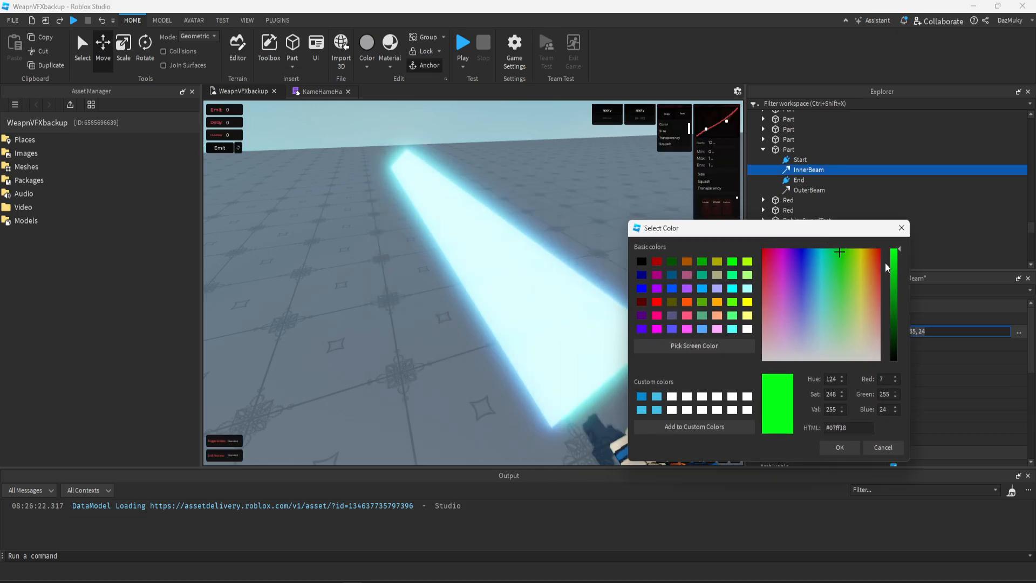
left_click_drag(893, 265, 893, 246)
left_click_drag(845, 252, 895, 238)
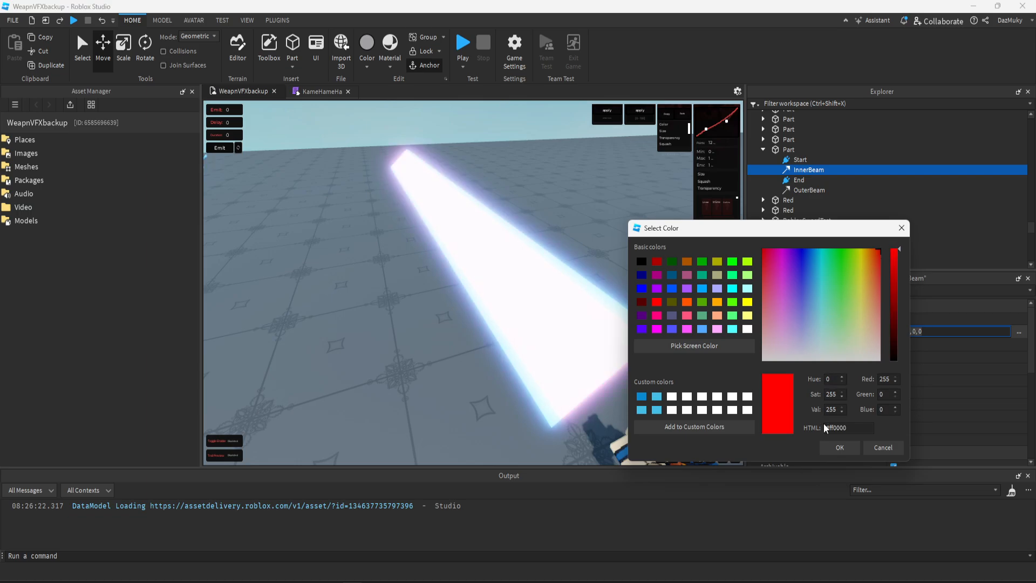
left_click(840, 448)
key("w")
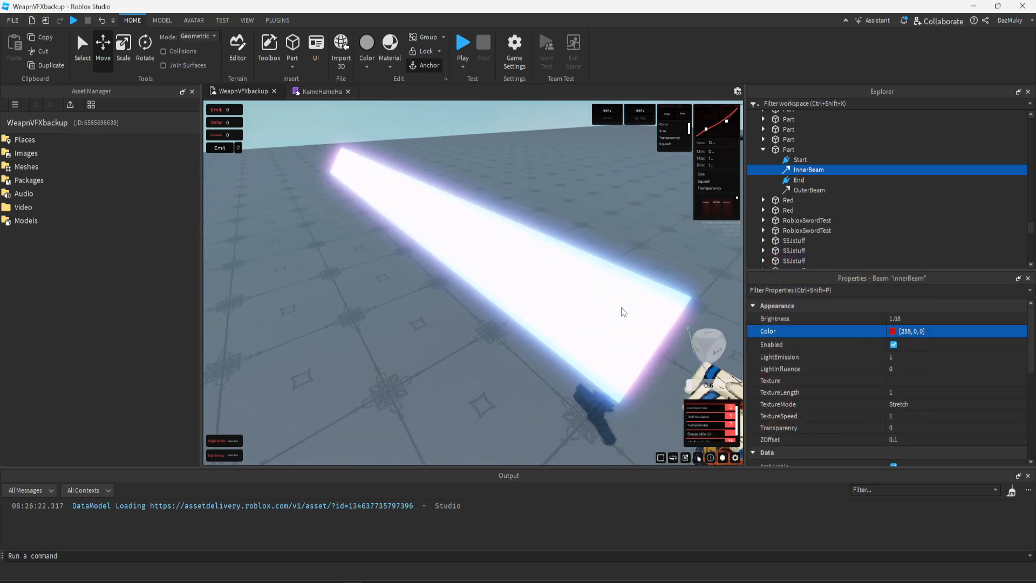
- Try a LightEmission of 0.05 on the red InnerBeam, and undo both that and the red color
left_click(918, 360)
left_click_drag(1023, 360, 929, 369)
key("s")
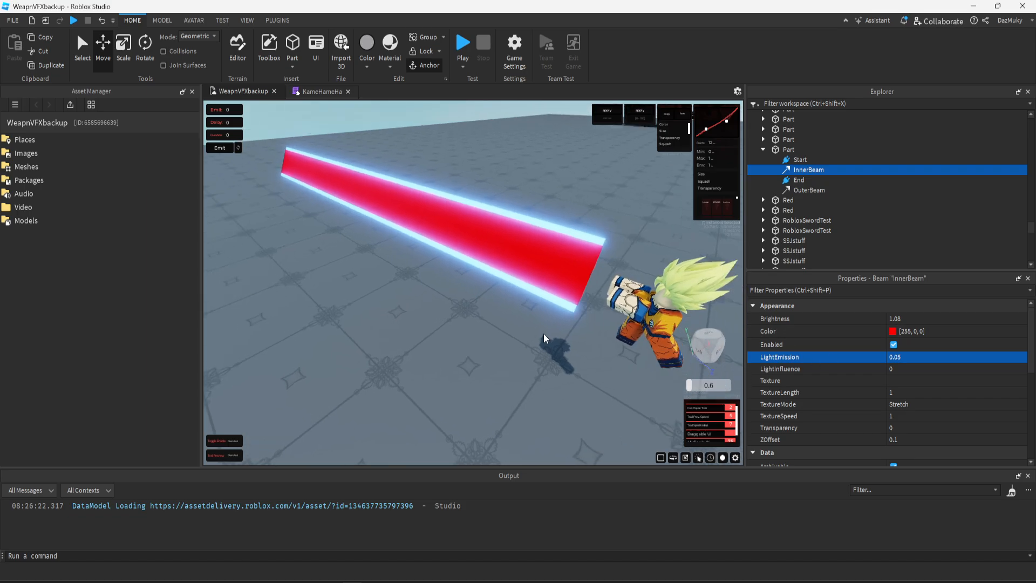
key("ctrl+z")
key("ctrl+z")
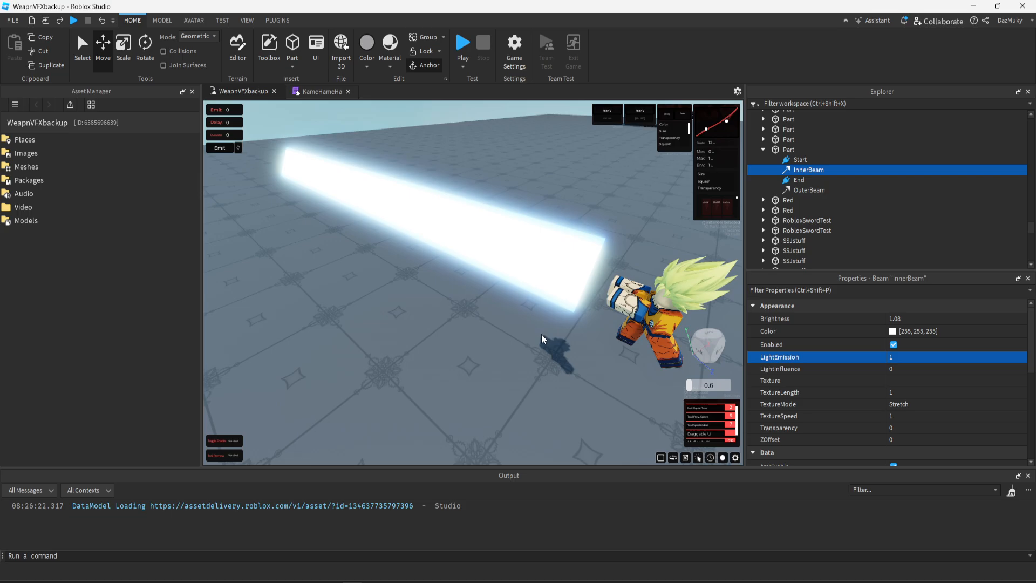
- Compare the two-layer beam with the finished Kamehameha reference, looking closely at the reference's streaks and energy bursts
mouse_move(538, 341)
left_mouse_down()
mouse_move(552, 315)
mouse_move(549, 324)
left_mouse_up()
key("d")
key("s")
key("d")
key("a")
key("a")
key("a")
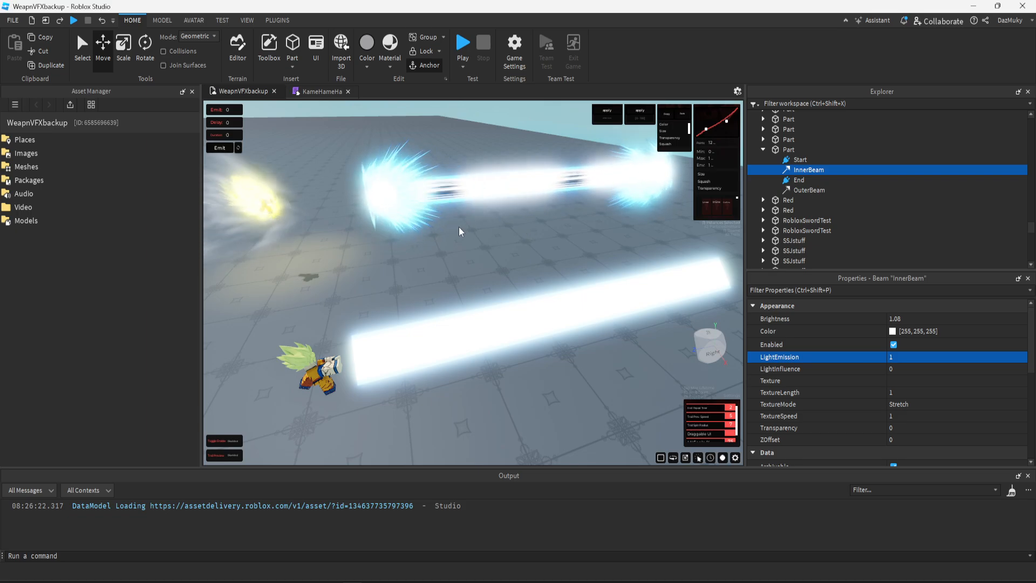
key("a")
left_click_drag(434, 251, 433, 267)
key("s")
key("a")
key("w")
key("d")
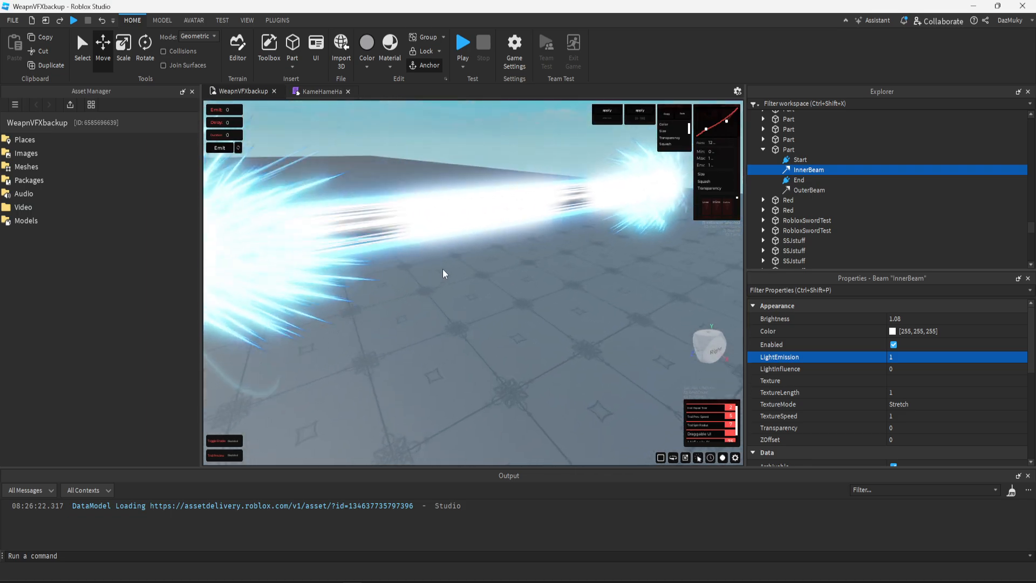
- Examine the reference beam's glowing energy ball, its trailing spikes and the dark streaks along the beam
key("a")
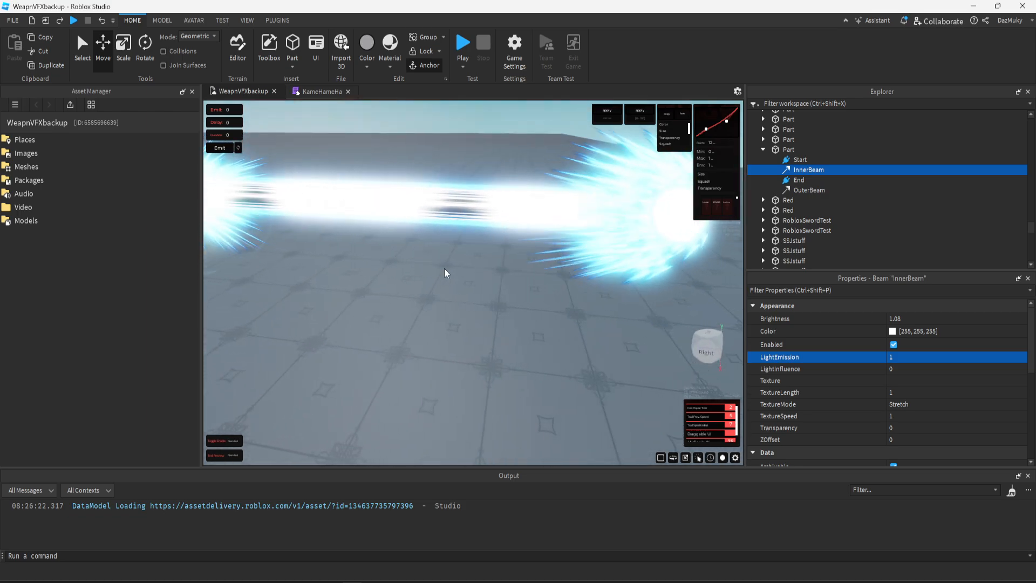
key("d")
key("w")
left_click_drag(514, 255, 514, 258)
key("w")
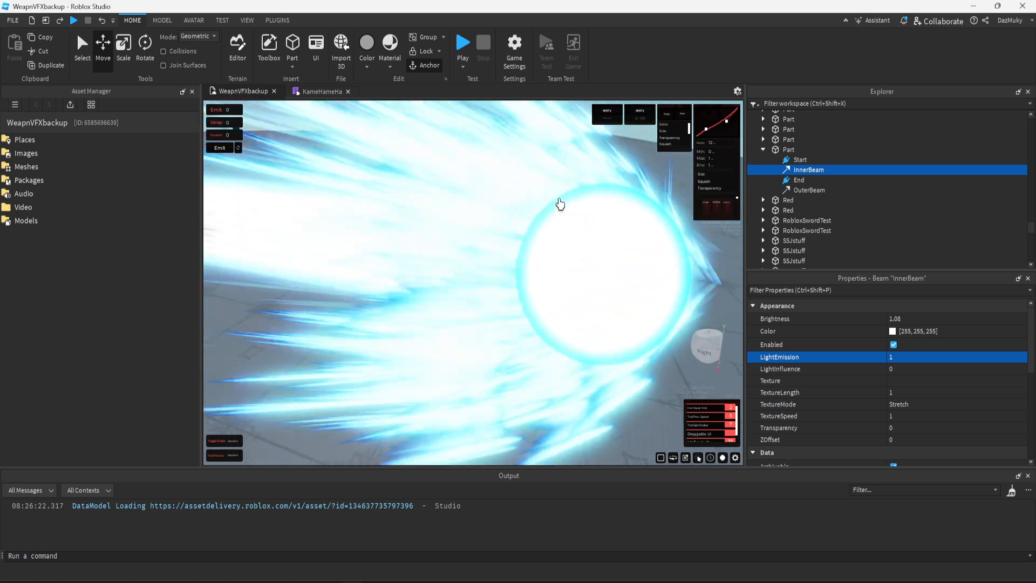
left_click_drag(620, 229, 619, 228)
key("s")
key("a")
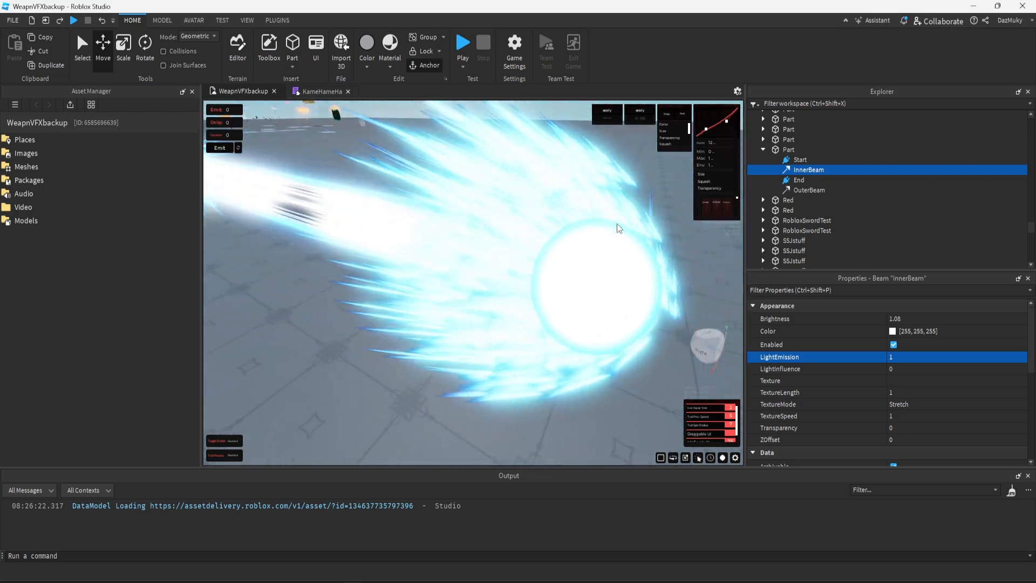
key("d")
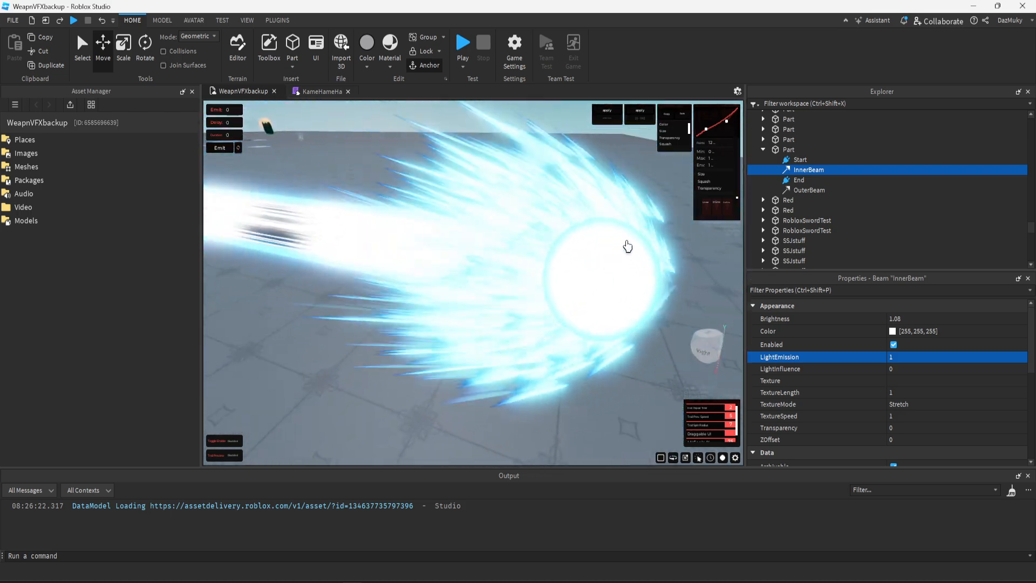
key("a")
key("d")
left_click_drag(583, 273, 503, 280)
key("w")
key("w")
key("d")
key("a")
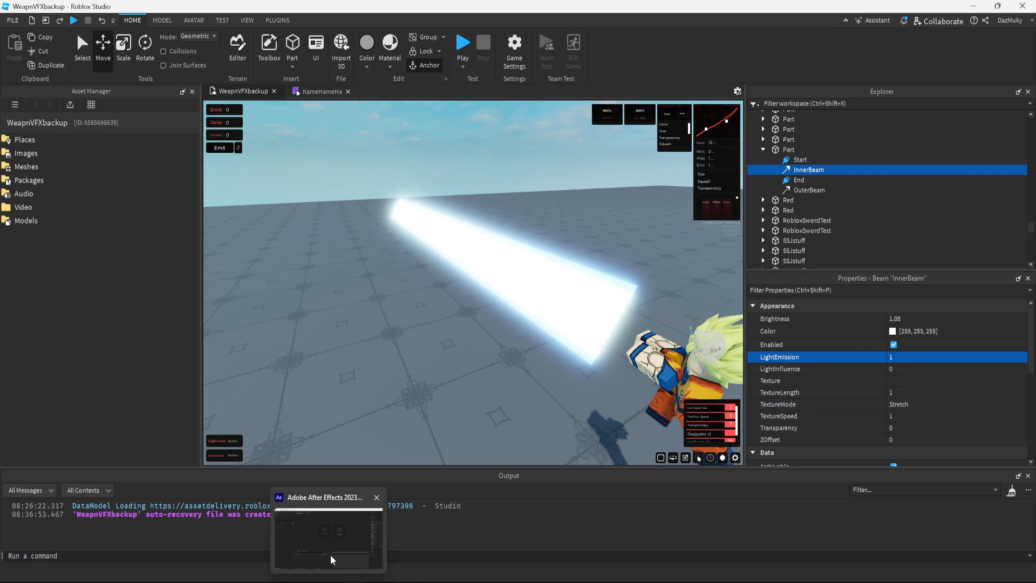
- Switch to After Effects and create a 1024 x 1024 px composition at 30 fps with a duration of 0:00:00:15
left_click(331, 559)
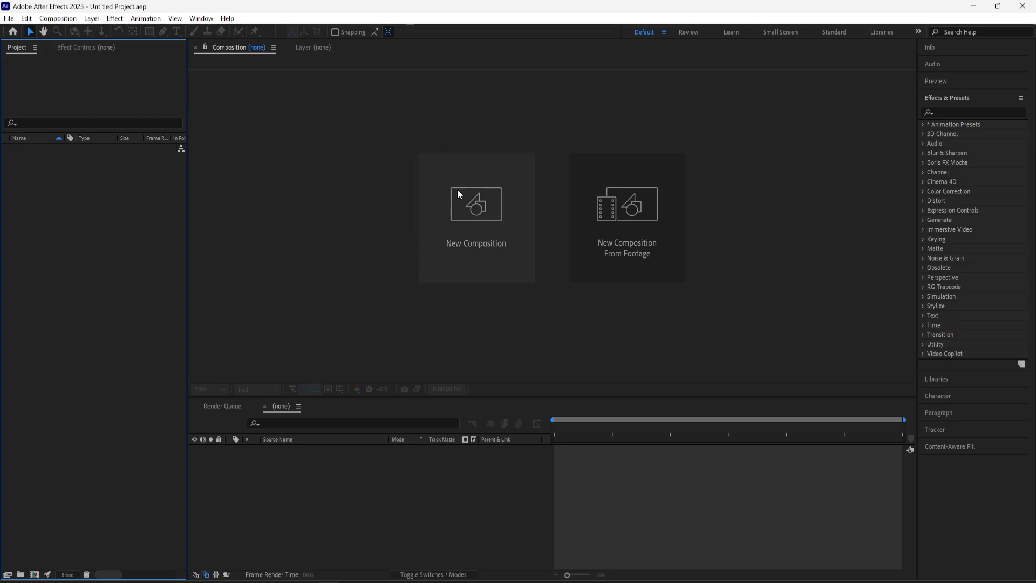
left_click(481, 232)
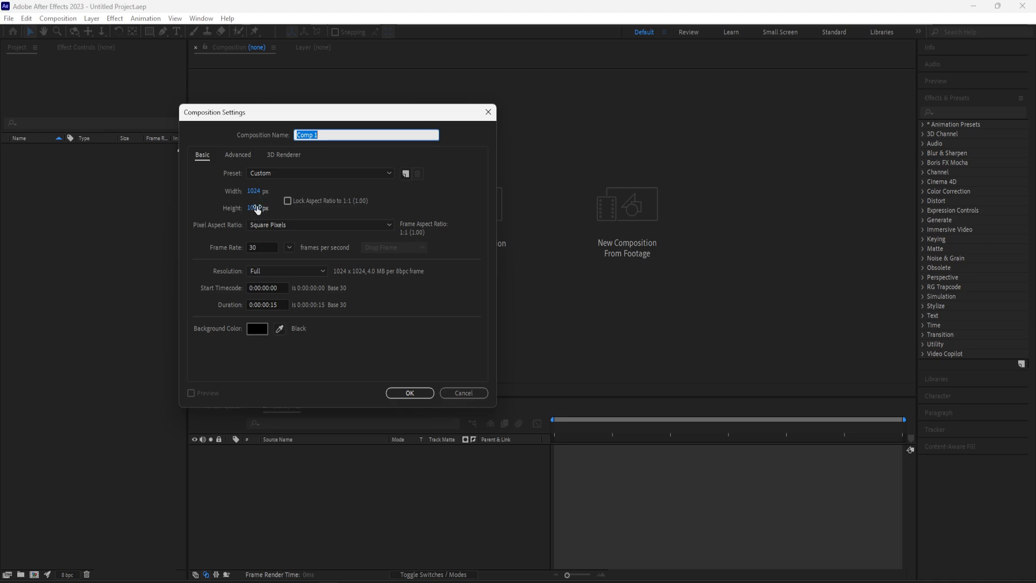
left_click(280, 306)
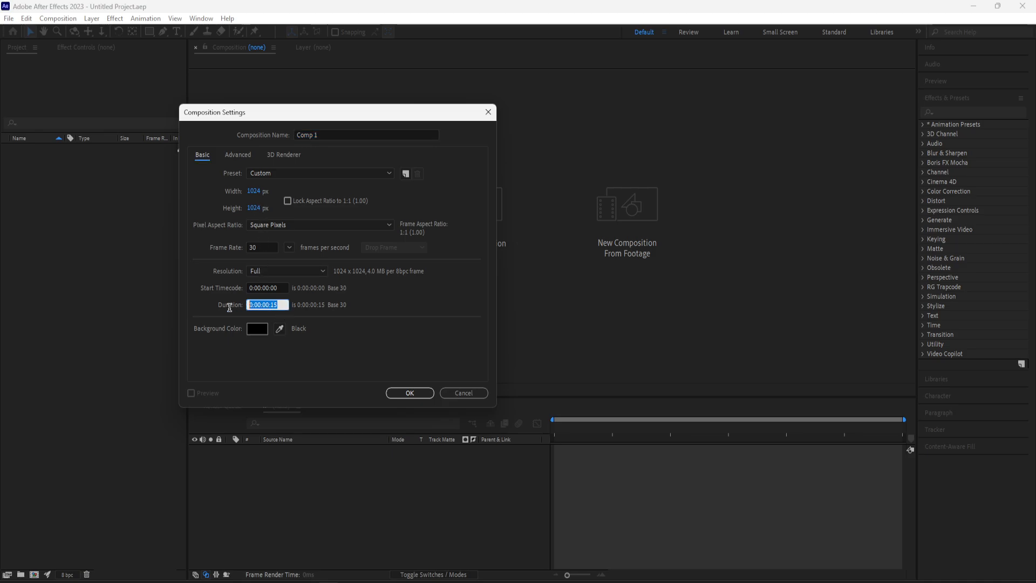
left_click(232, 311)
left_click(404, 389)
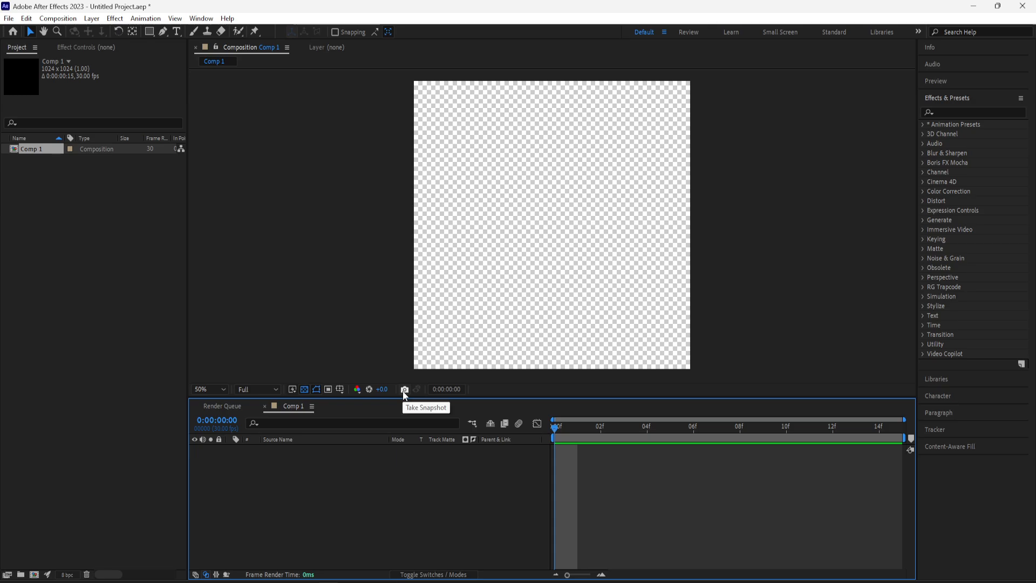
- Add a white 1024 x 1024 px solid layer to the composition
right_click(319, 471)
mouse_move(372, 330)
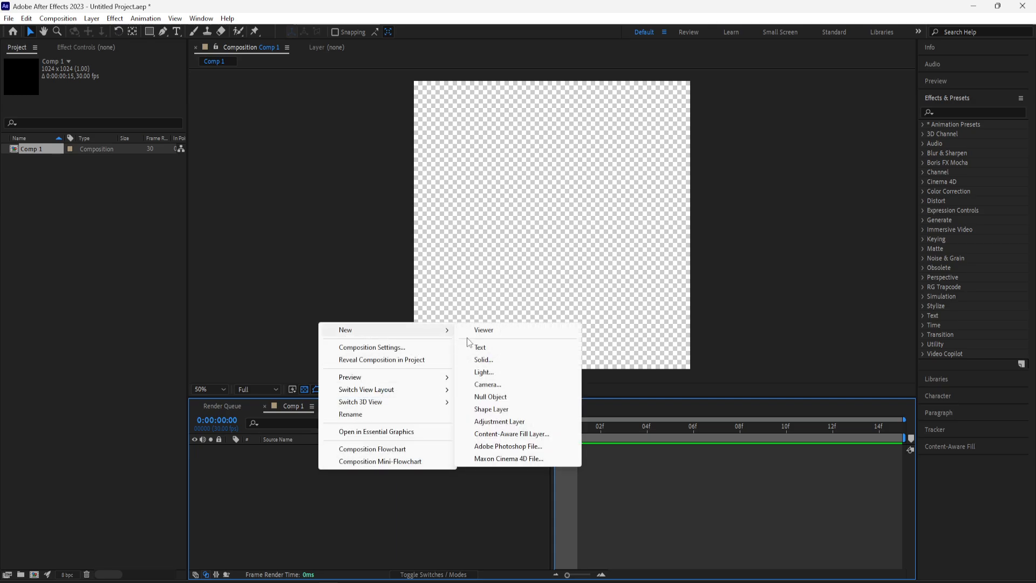
left_click(494, 361)
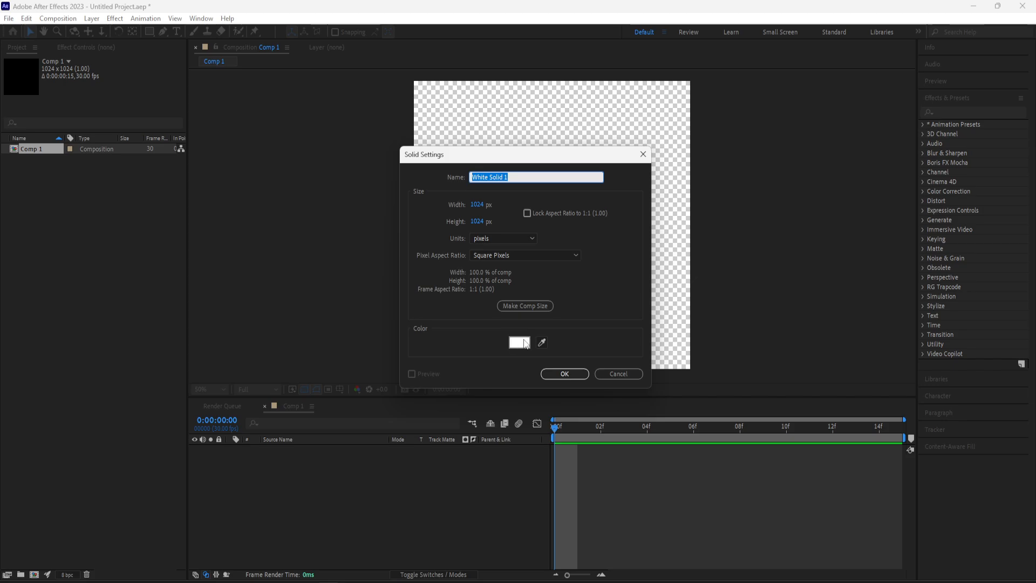
left_click(575, 378)
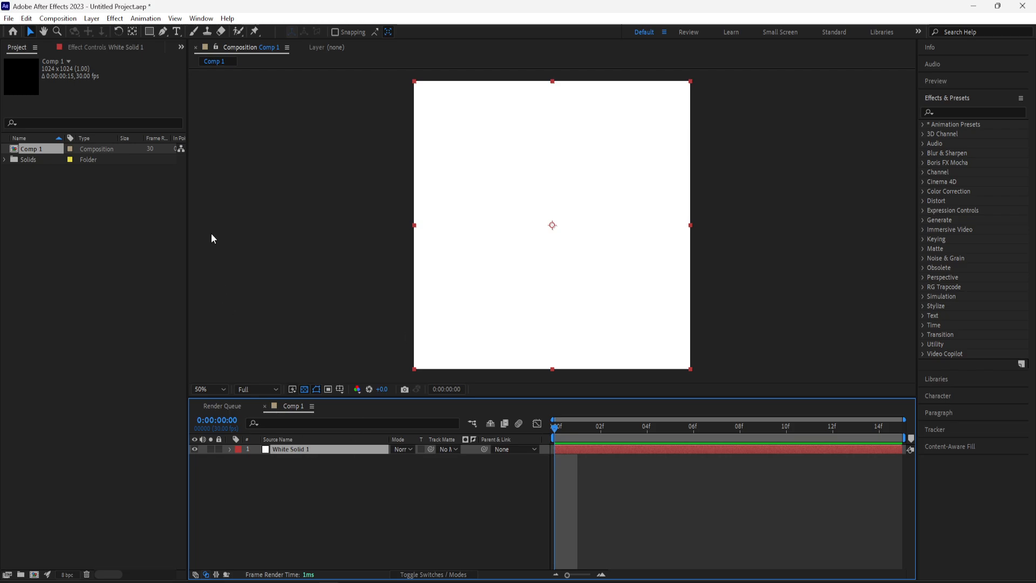
- Draw a closed, jagged crown-shaped mask on the white solid with the Pen tool, its tallest spike near the centre
left_click(163, 32)
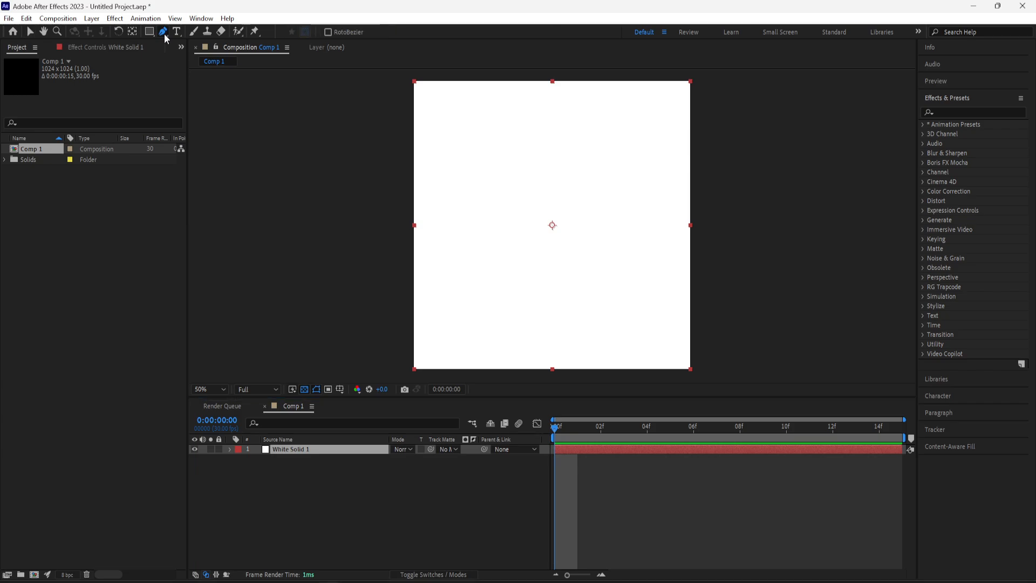
left_click(442, 314)
left_click(438, 257)
left_click(473, 293)
left_click(465, 221)
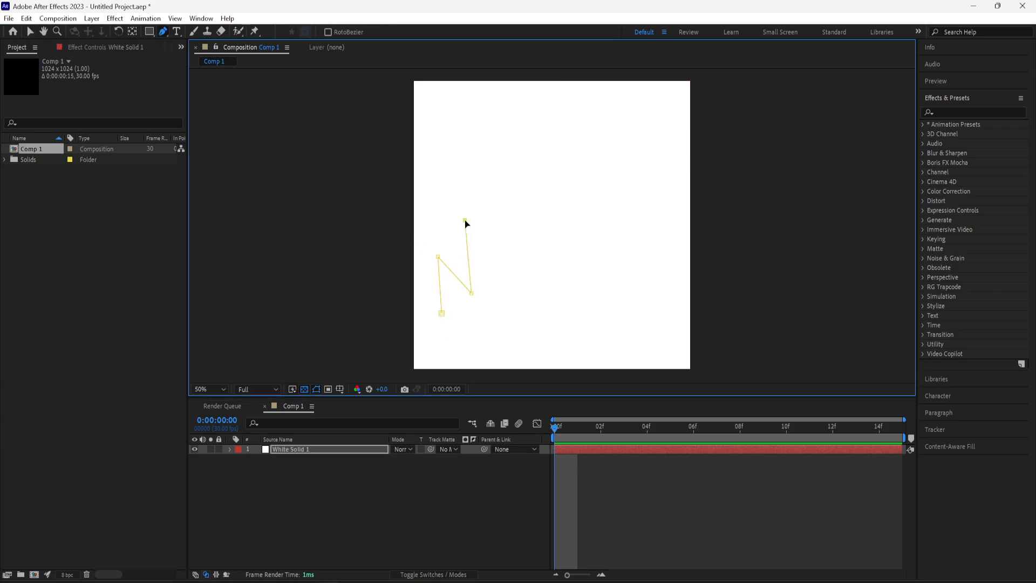
left_click(493, 278)
left_click(506, 187)
left_click(512, 265)
left_click(529, 170)
left_click(543, 242)
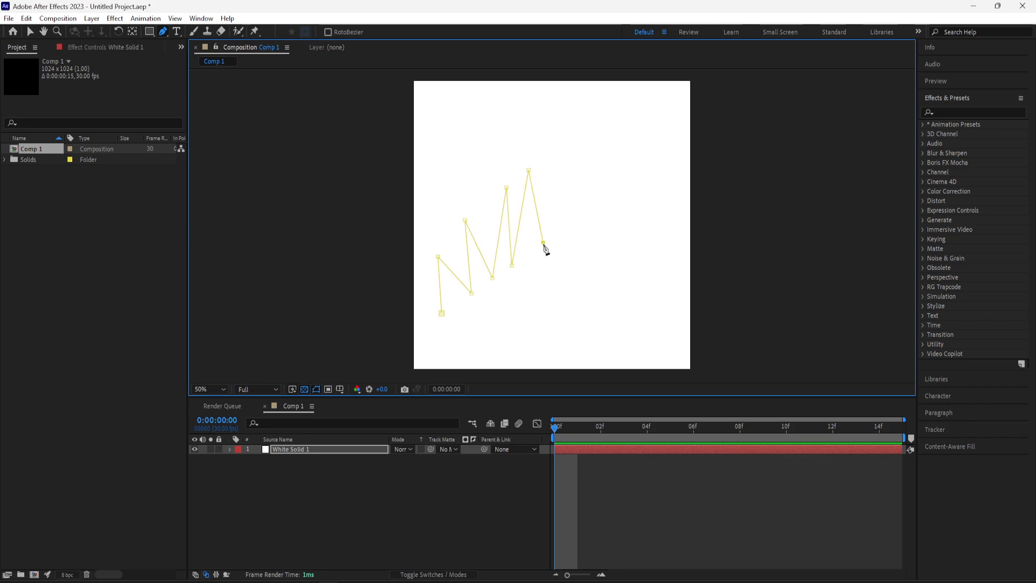
left_click(555, 144)
left_click(580, 234)
left_click(601, 251)
left_click(635, 204)
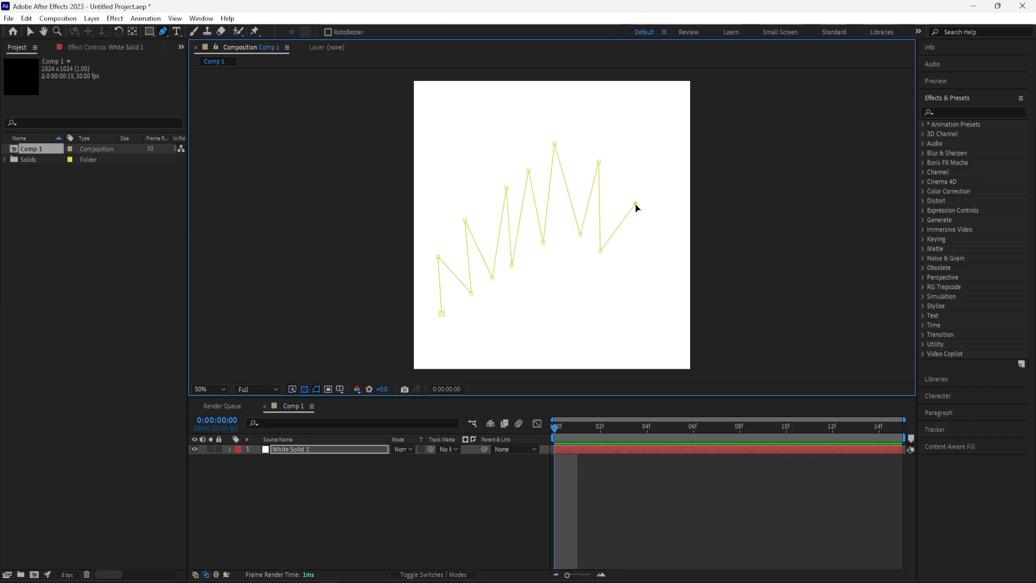
left_click(625, 257)
left_click(663, 239)
left_click(655, 287)
left_click(578, 296)
left_click(533, 296)
left_click(442, 313)
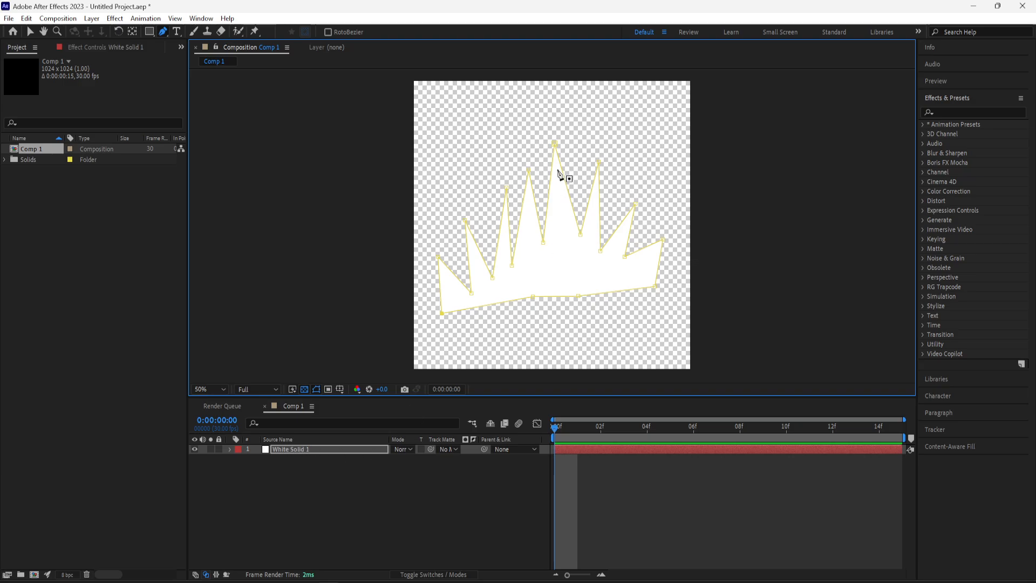
- Inspect the mask properties of the white solid and collapse the layer again
left_click(230, 449)
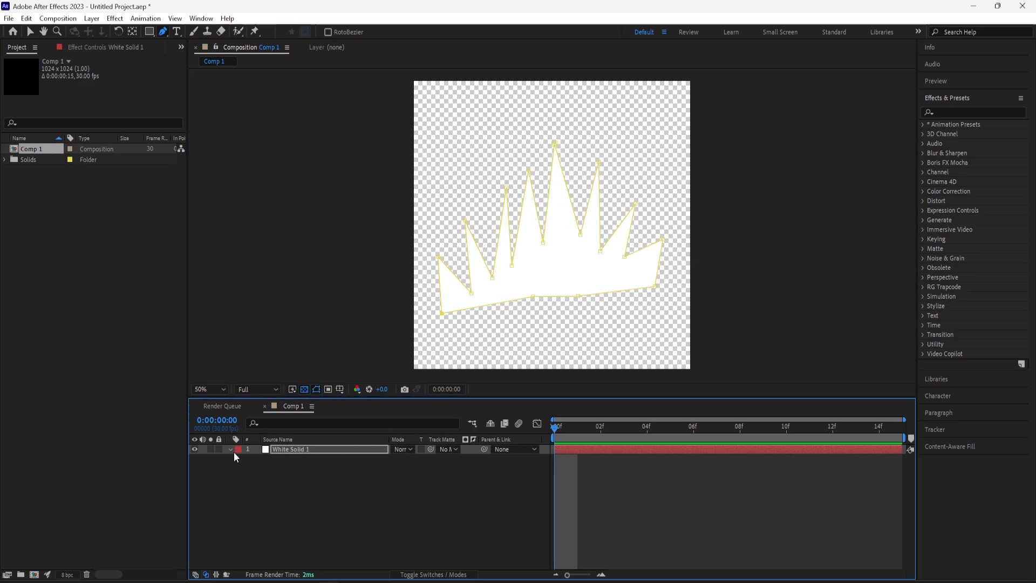
left_click(262, 477)
left_click(274, 469)
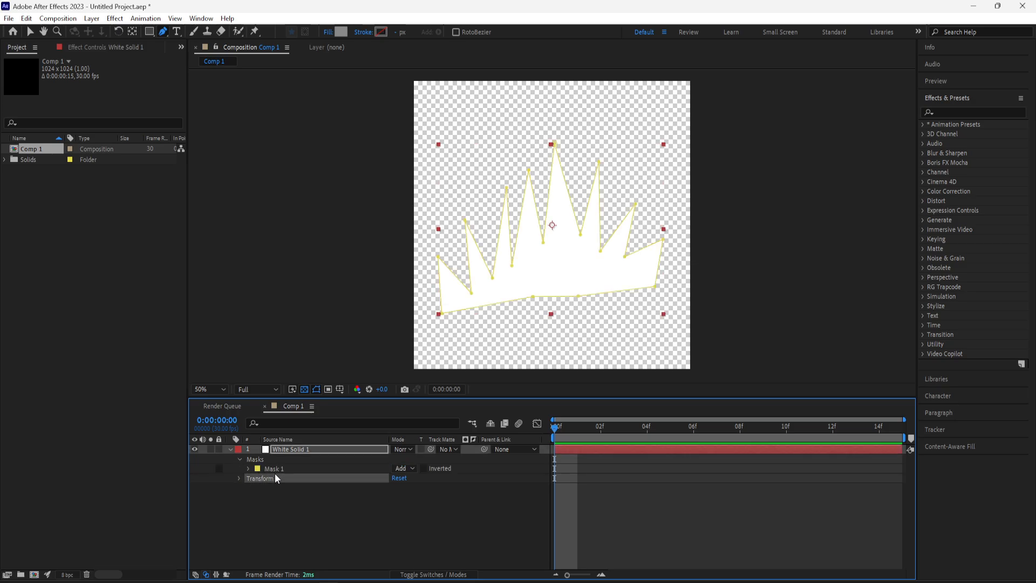
left_click(250, 468)
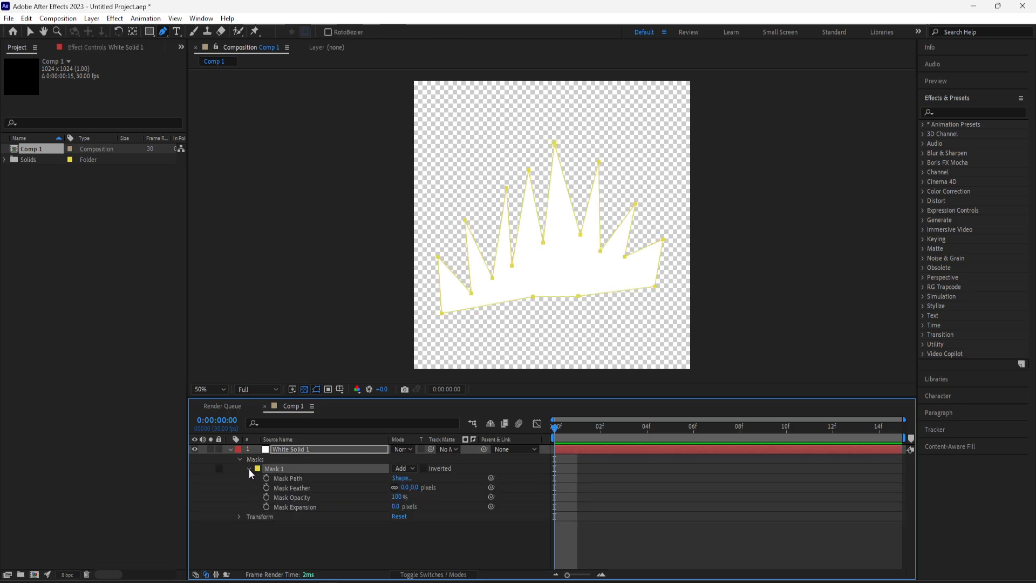
left_click(231, 450)
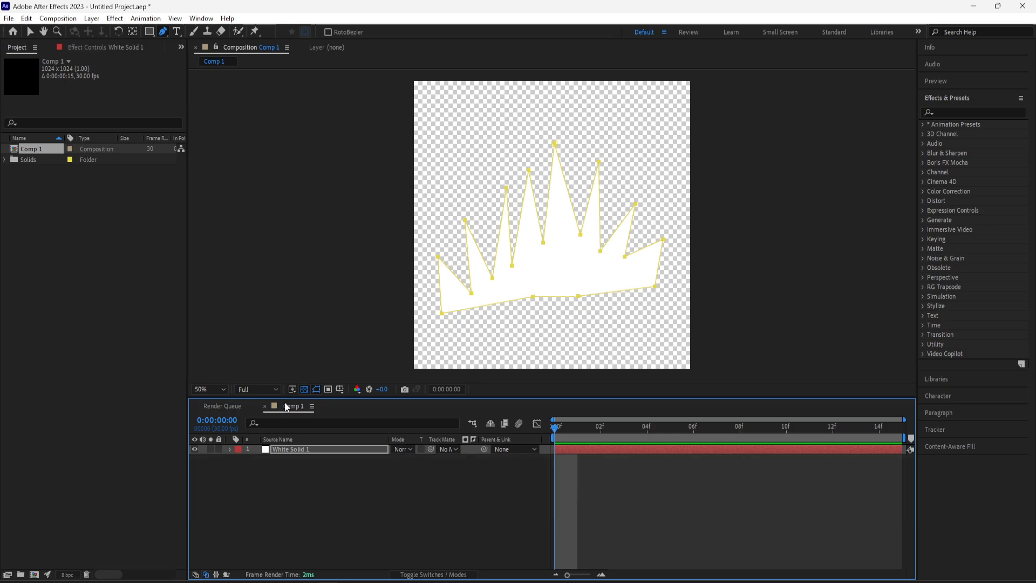
- Turn off the transparency grid to view the masked shape against black
left_click(304, 390)
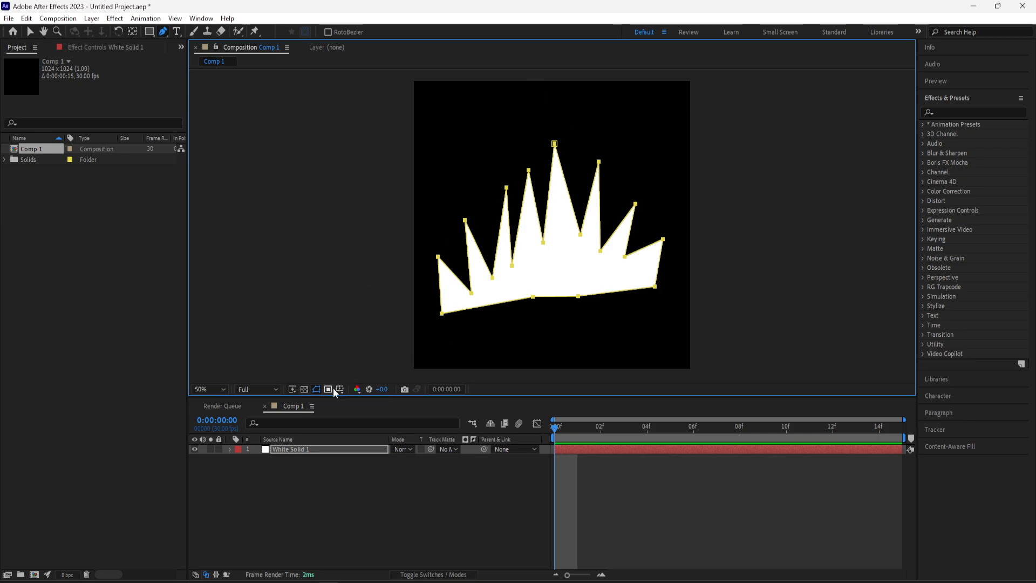
double_click(304, 390)
double_click(303, 390)
left_click(302, 390)
double_click(303, 390)
left_click(302, 389)
left_click(305, 391)
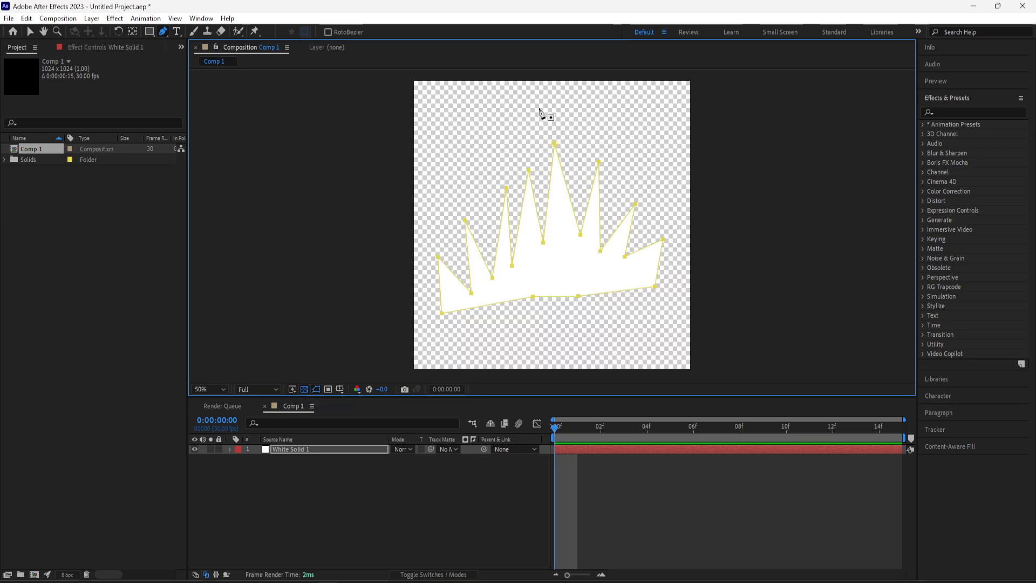
left_click(305, 390)
left_click(305, 391)
left_click(305, 390)
left_click(305, 390)
left_click(305, 390)
left_click(305, 390)
left_click(304, 391)
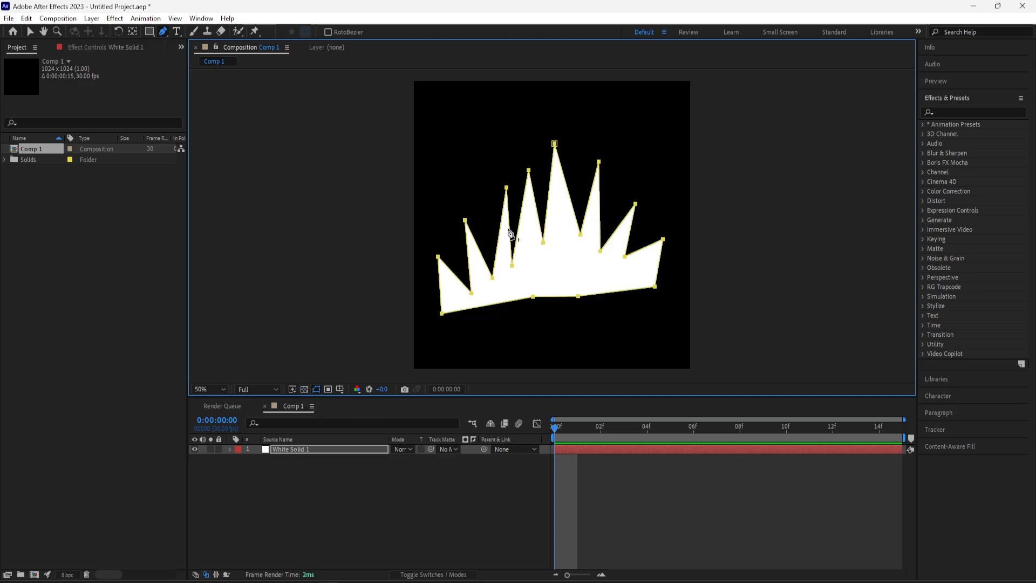
- Feather the crown-shaped mask on the white solid by 169 pixels
left_click(346, 450)
key("f")
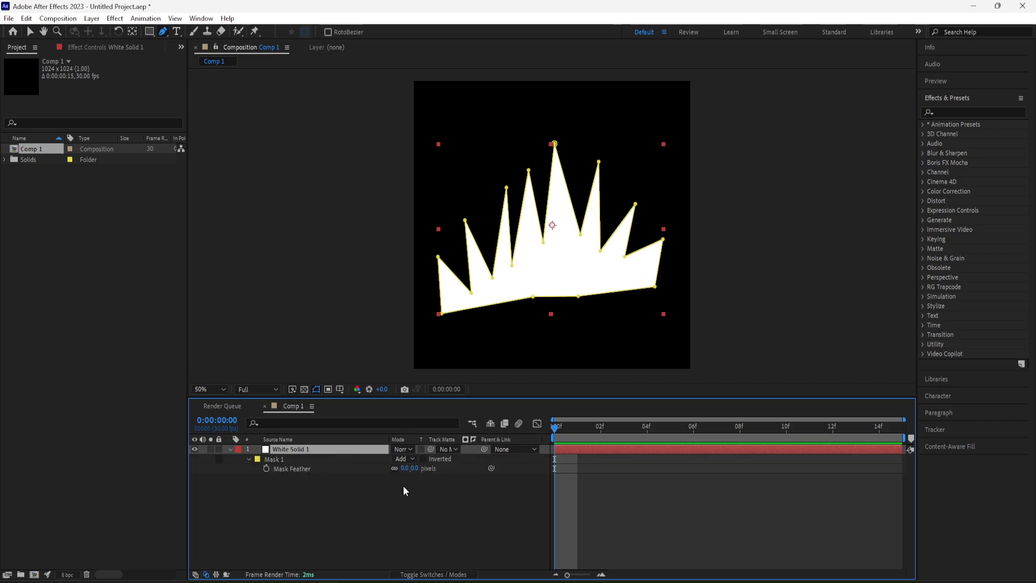
left_click_drag(417, 469, 510, 463)
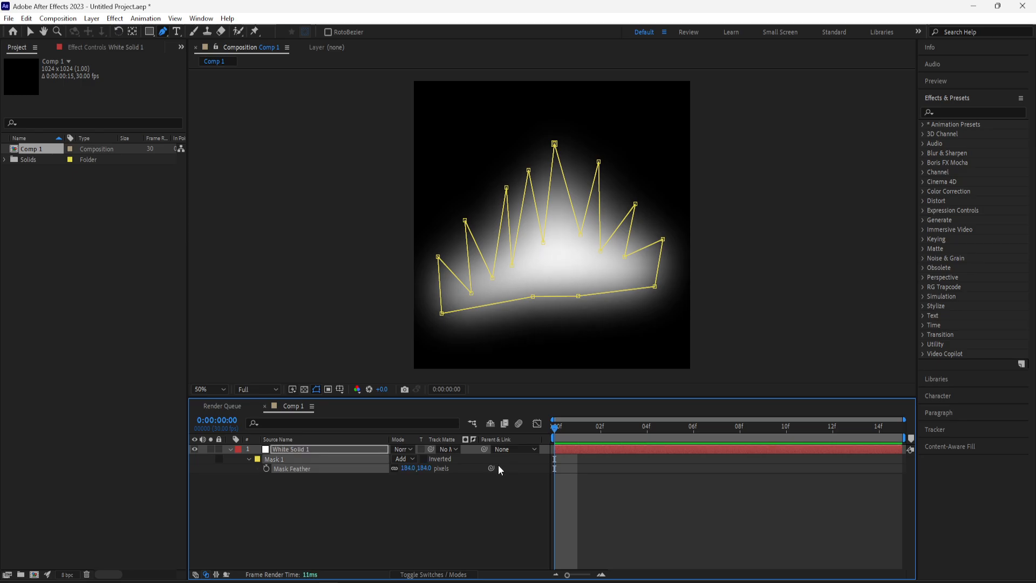
left_click_drag(430, 471, 426, 474)
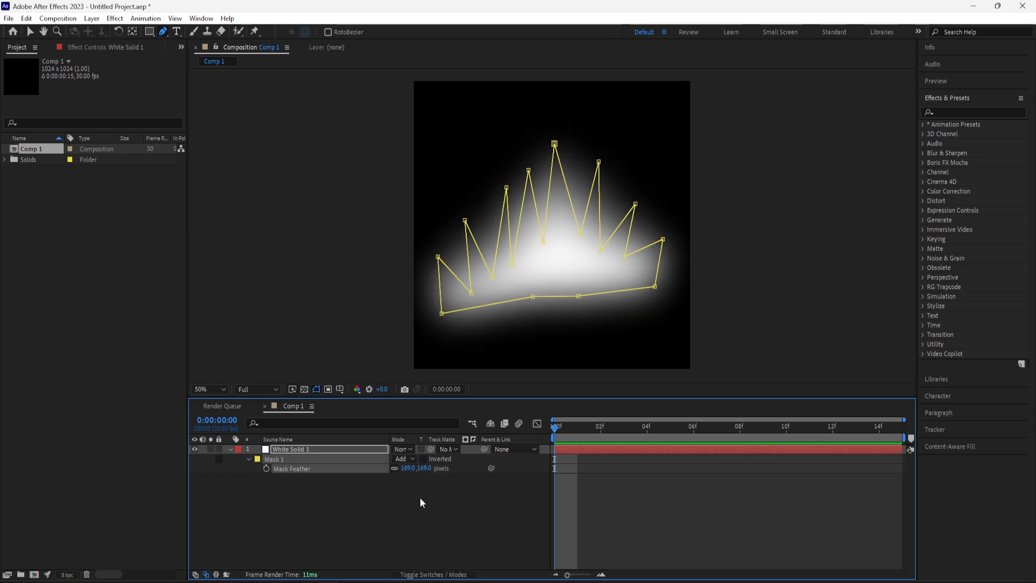
- Scale the white solid down to 68%
left_click(302, 451)
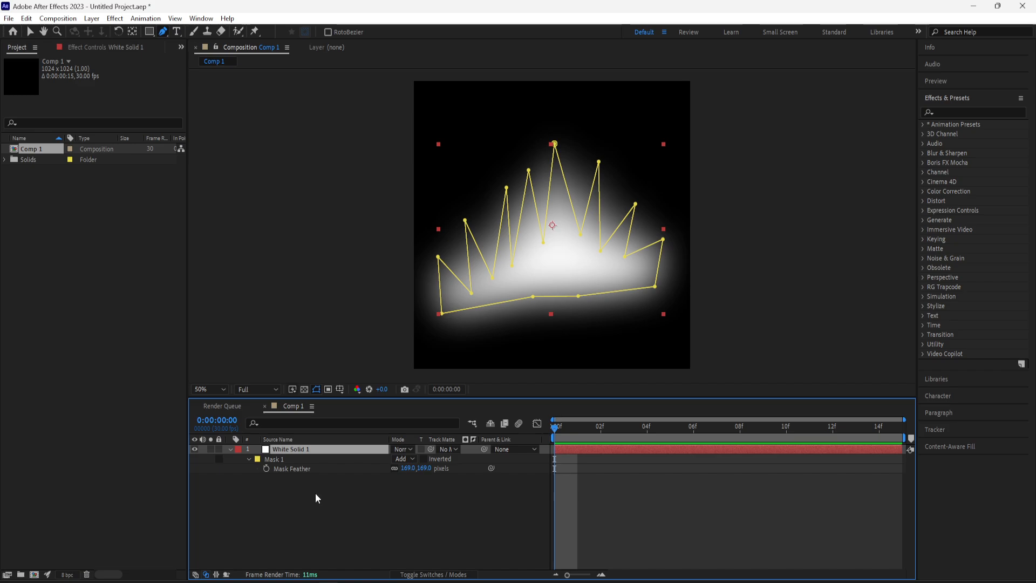
key("s")
left_click_drag(428, 466, 409, 461)
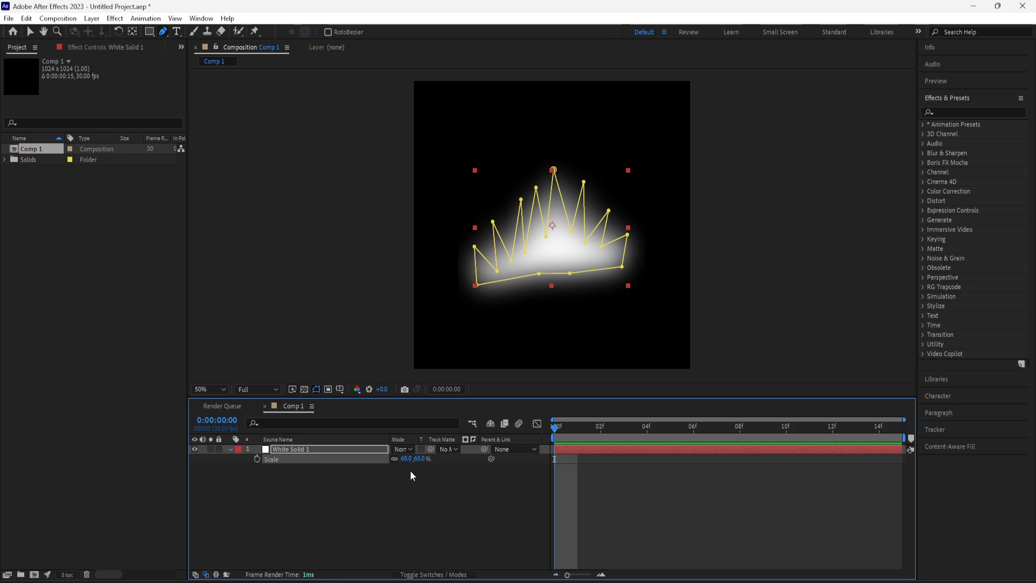
- Find the Roughen Edges effect and apply it to the white solid
left_click(335, 449)
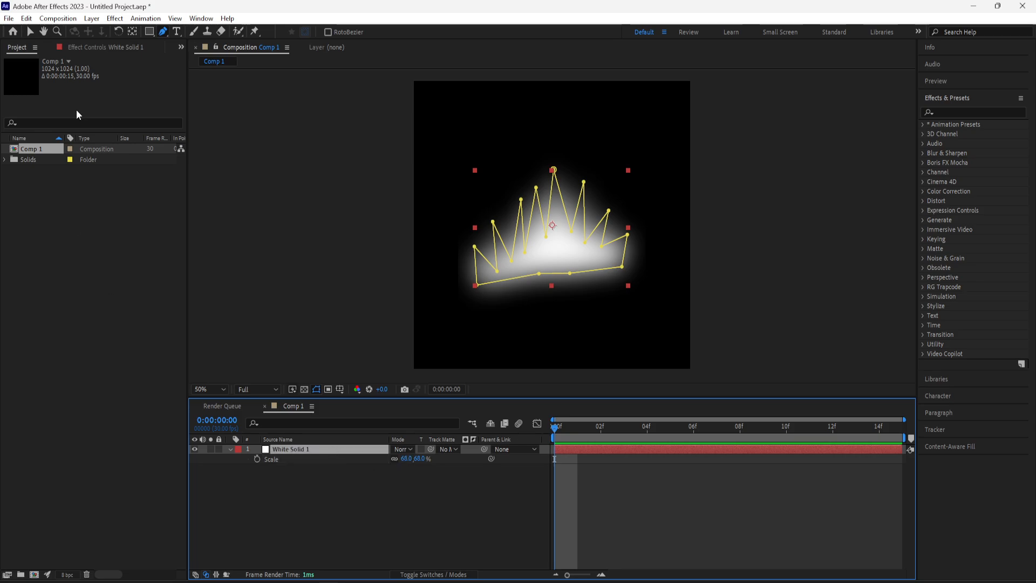
left_click(106, 48)
left_click(950, 112)
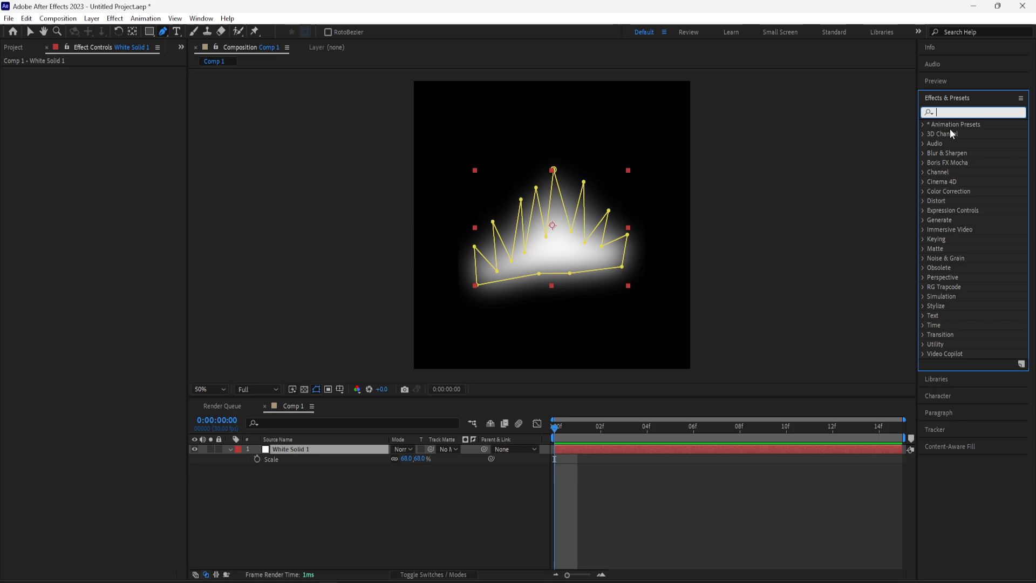
type("rough")
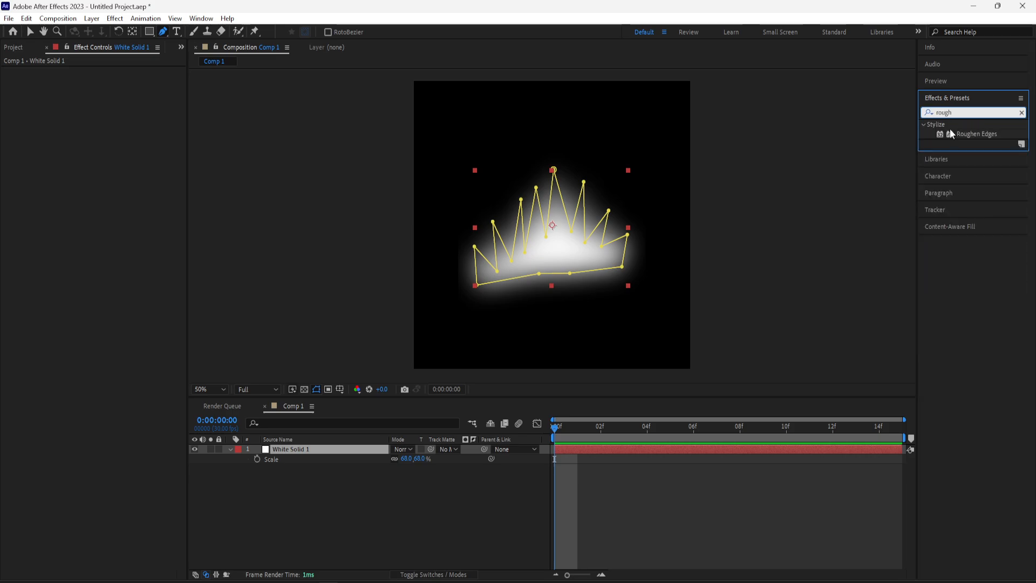
left_click_drag(986, 134, 572, 248)
key("v")
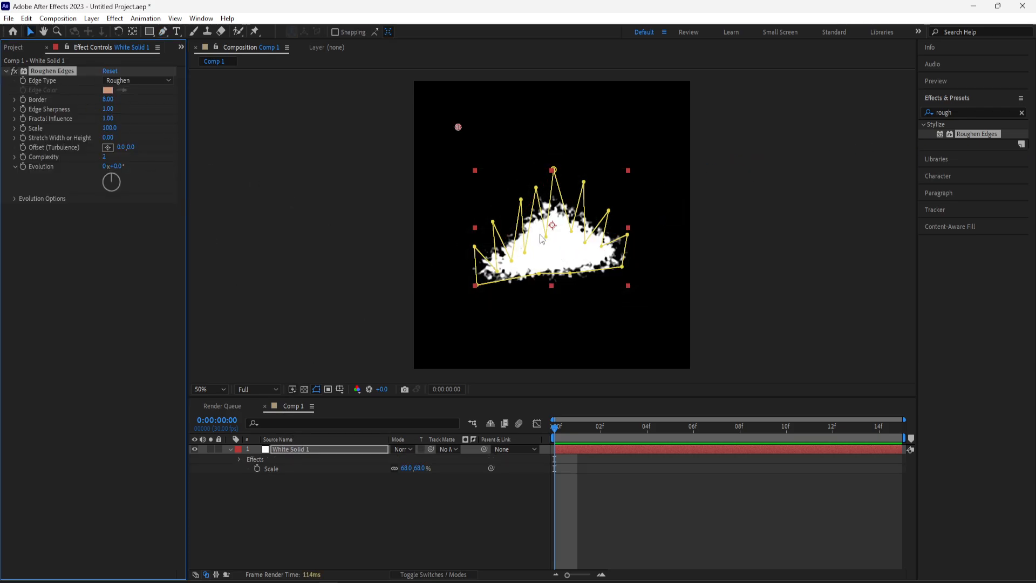
key("slash")
key("comma")
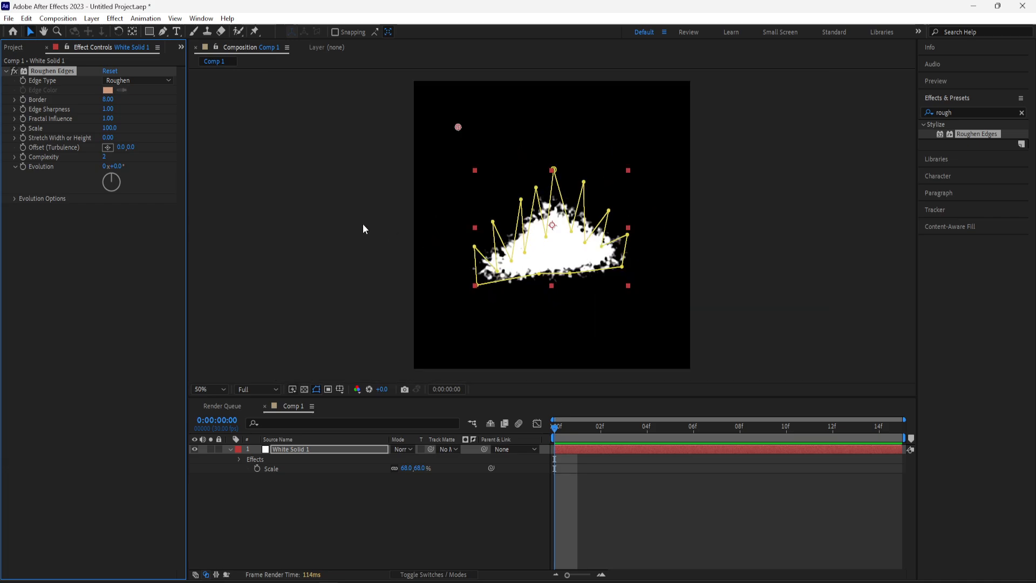
- Set the Roughen Edges edge type to Spiky and its Stretch Width or Height to -31.40
left_click(130, 79)
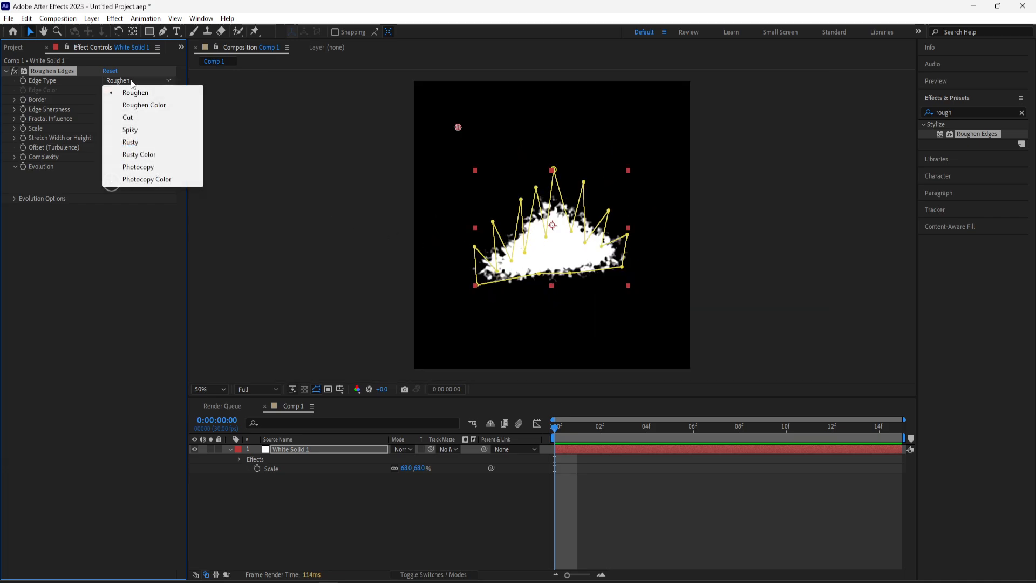
left_click(130, 130)
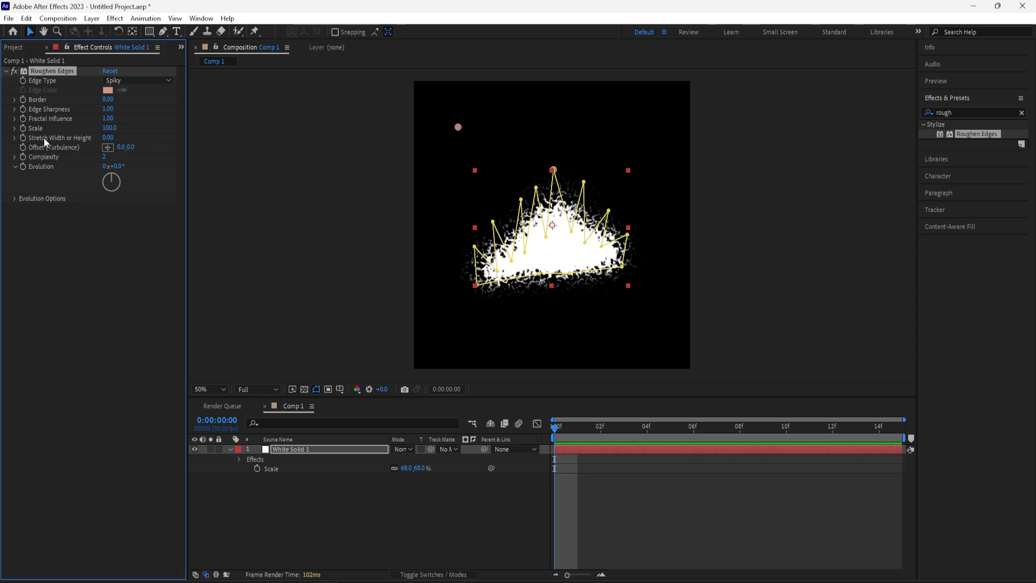
left_click_drag(109, 139, 46, 137)
mouse_move(112, 142)
left_mouse_down()
mouse_move(54, 136)
mouse_move(64, 137)
left_mouse_up()
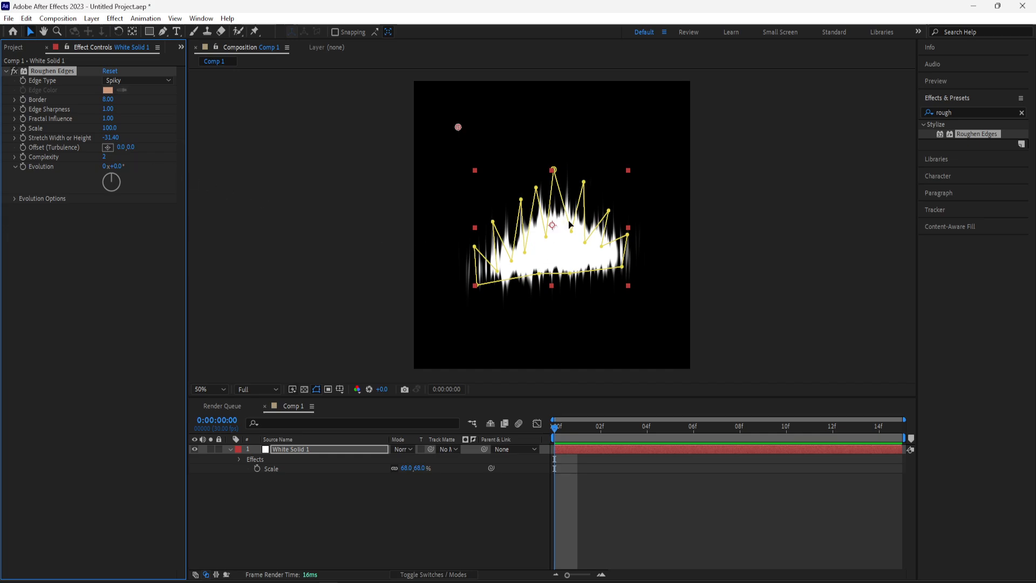
scroll(573, 290, "up", 1)
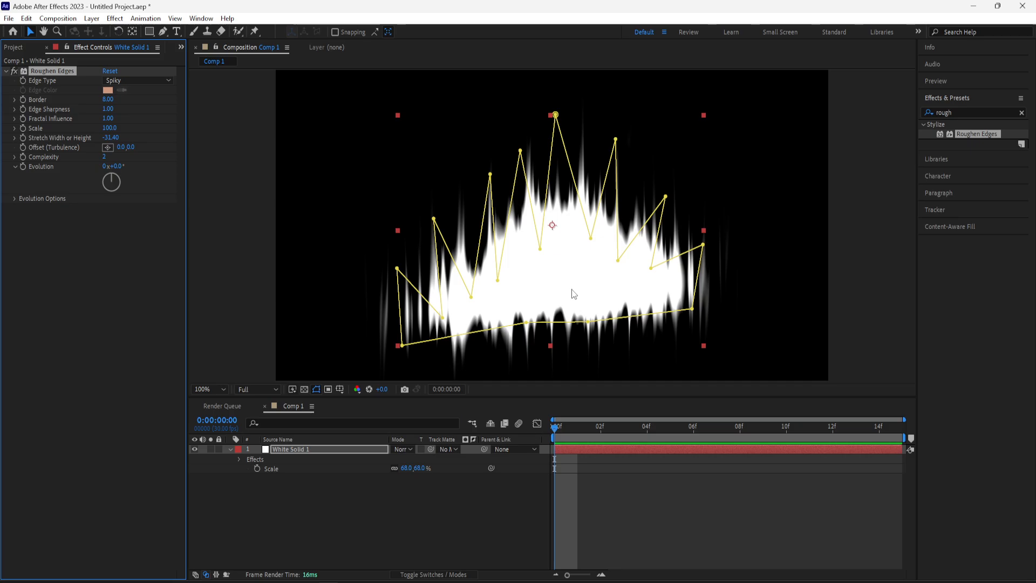
scroll(603, 278, "down", 1)
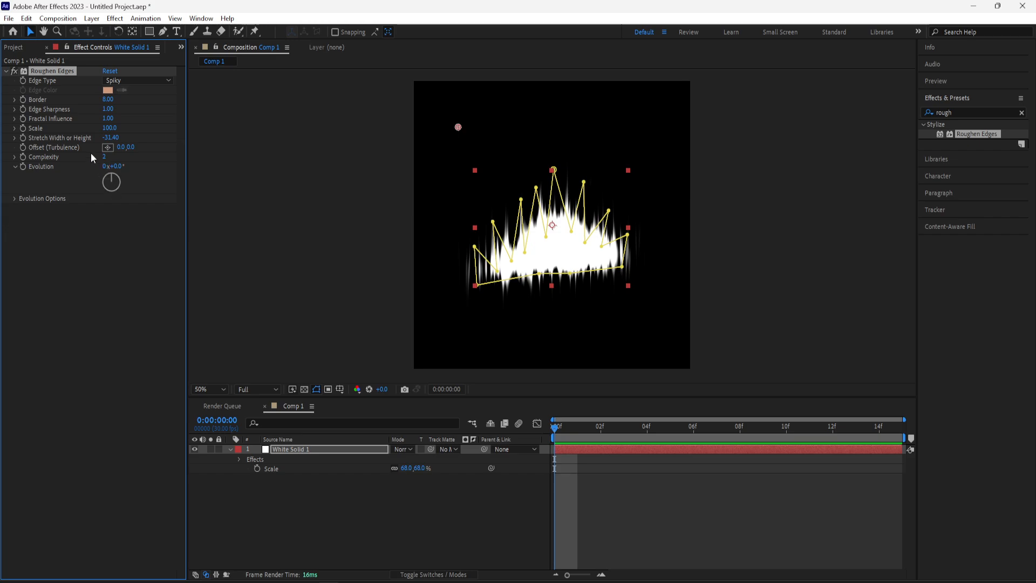
- Set the Roughen Edges scale to 151 and undo the accidental change to the layer's own scale
left_click_drag(108, 128, 137, 126)
mouse_move(408, 468)
left_mouse_down()
mouse_move(384, 463)
mouse_move(393, 467)
left_mouse_up()
key("ctrl+z")
- Increase the feather of the white solid's mask to 395 pixels
left_click(333, 450)
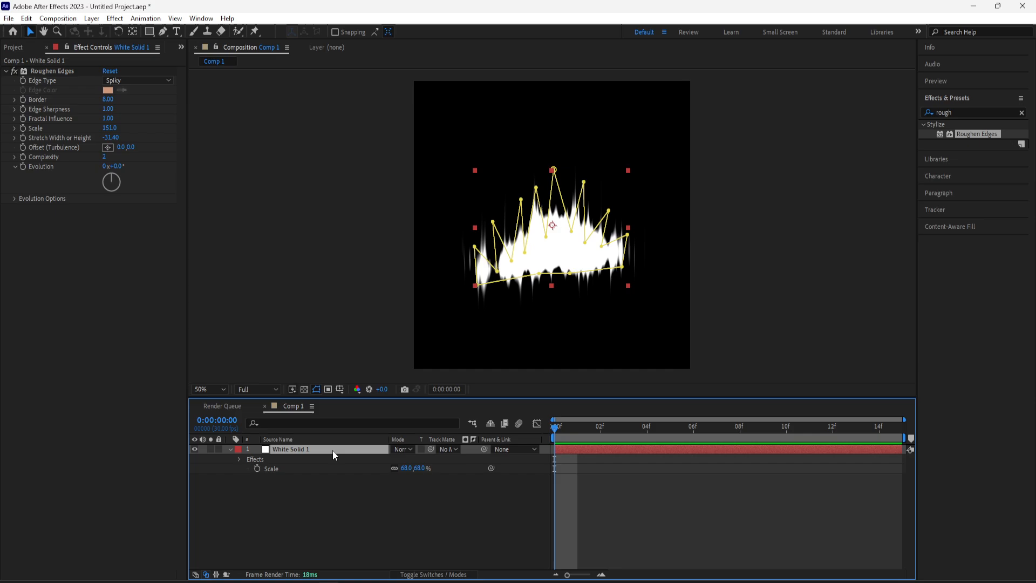
key("f")
left_click_drag(424, 469, 544, 467)
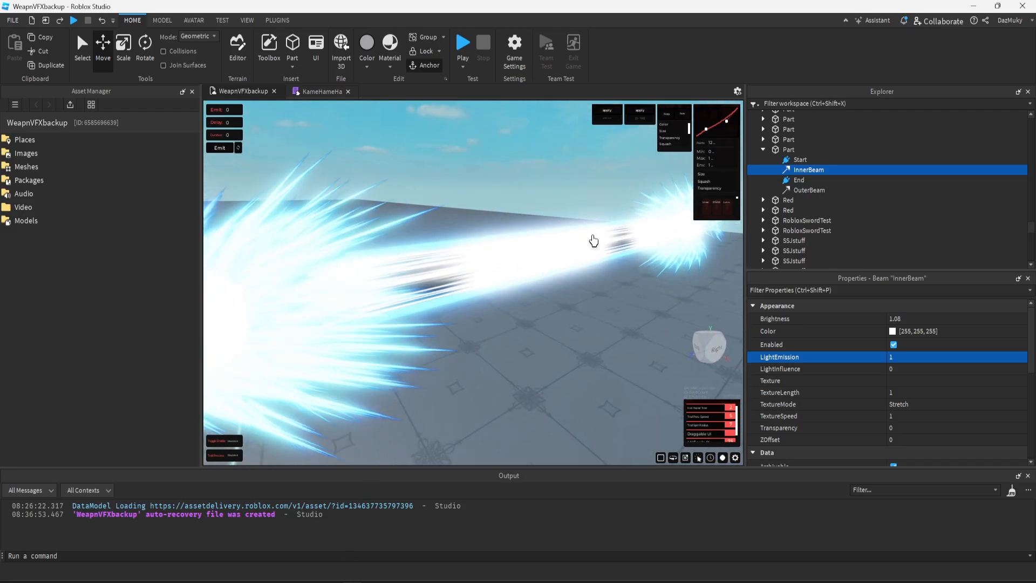
- In Roblox Studio, set the TextureSpeed of the KameHameHaUtube part's Black2 beam to 0 and inspect its texture along the beam
right_click(516, 266)
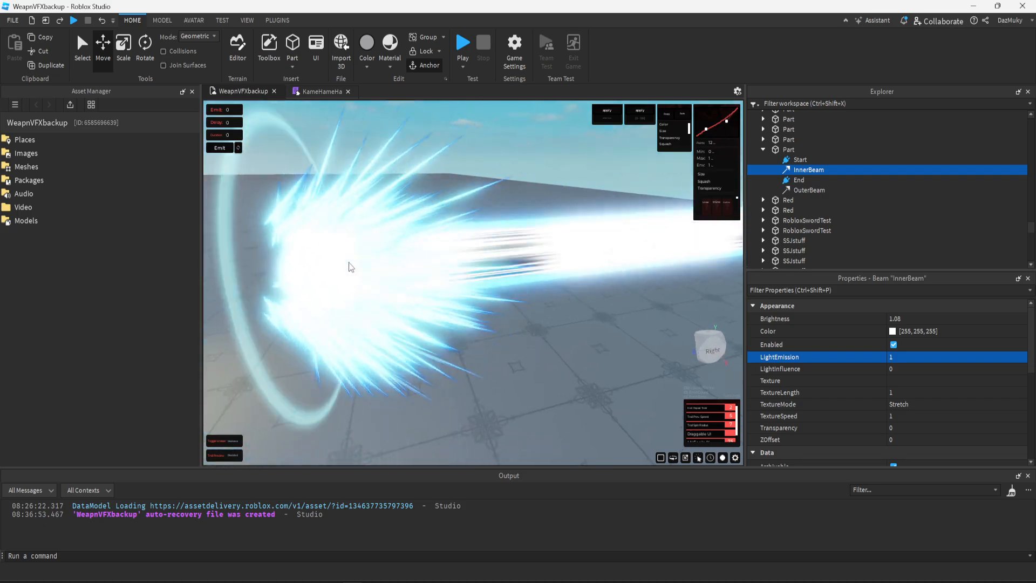
left_click(321, 269)
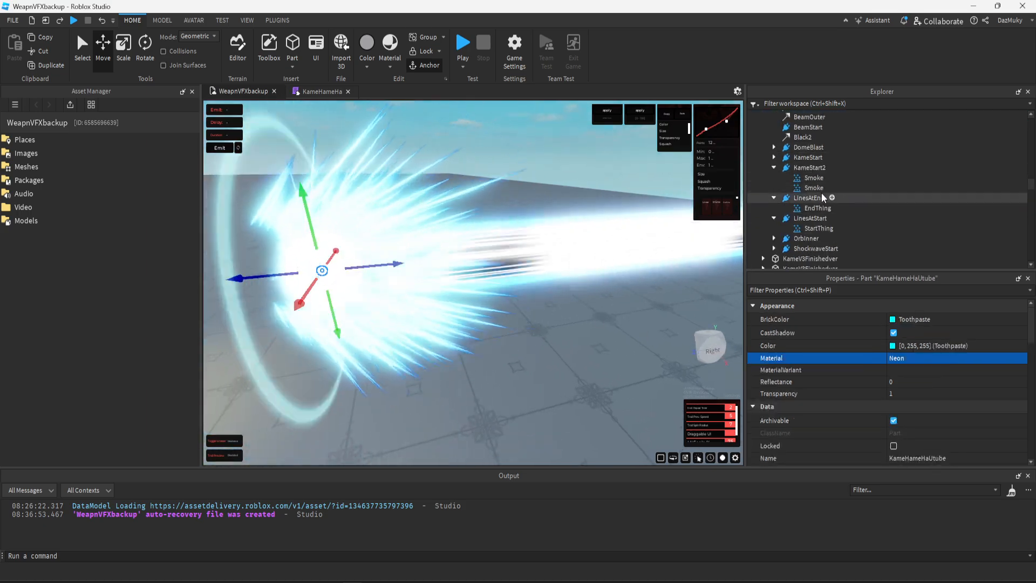
left_click(804, 137)
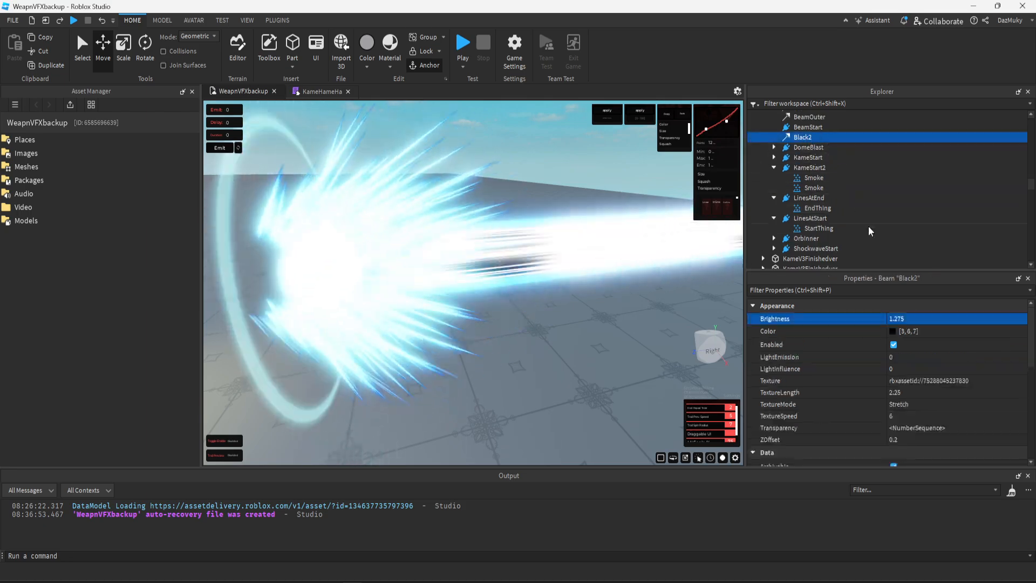
left_click(913, 416)
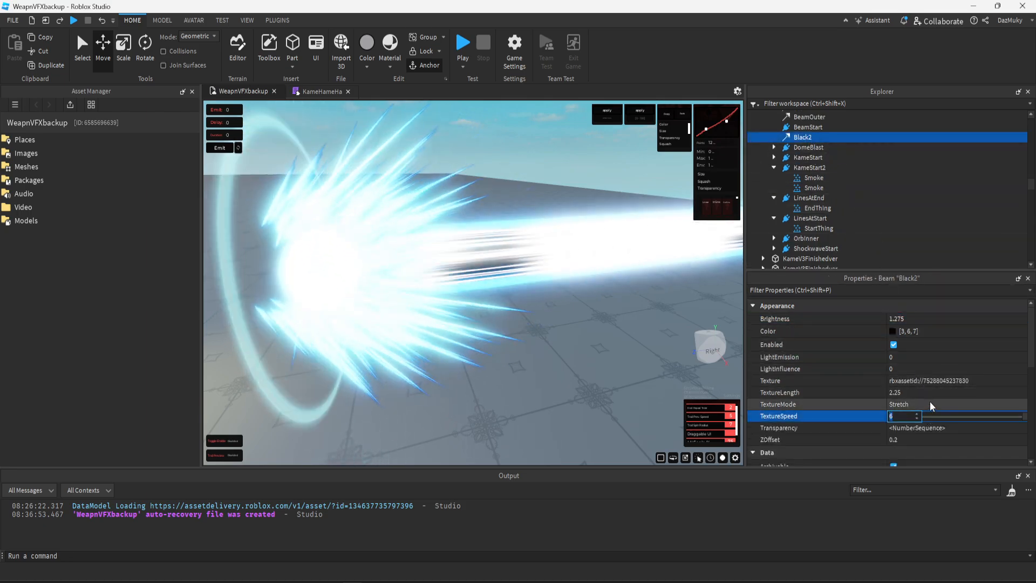
type("0")
key("Return")
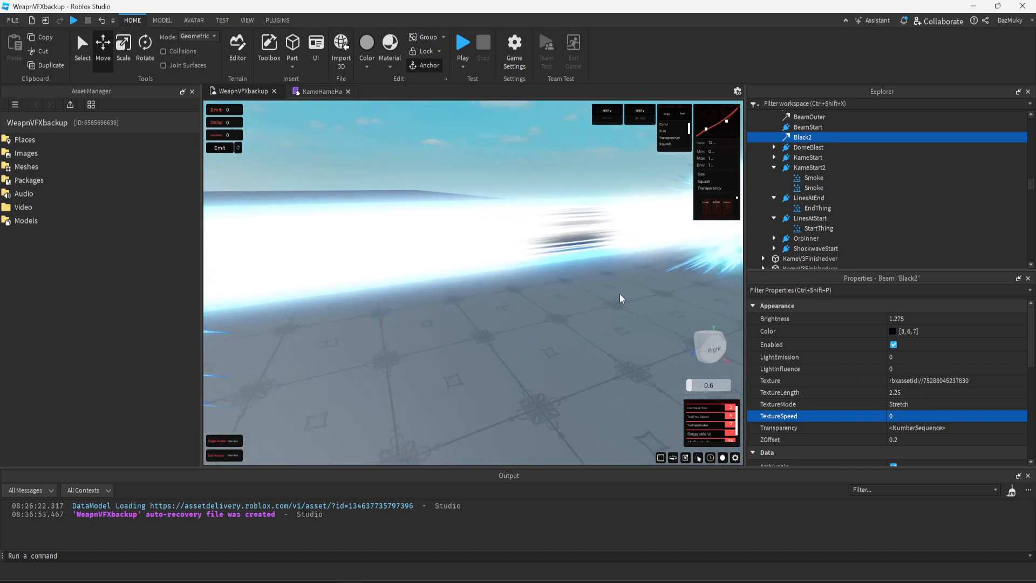
key("w")
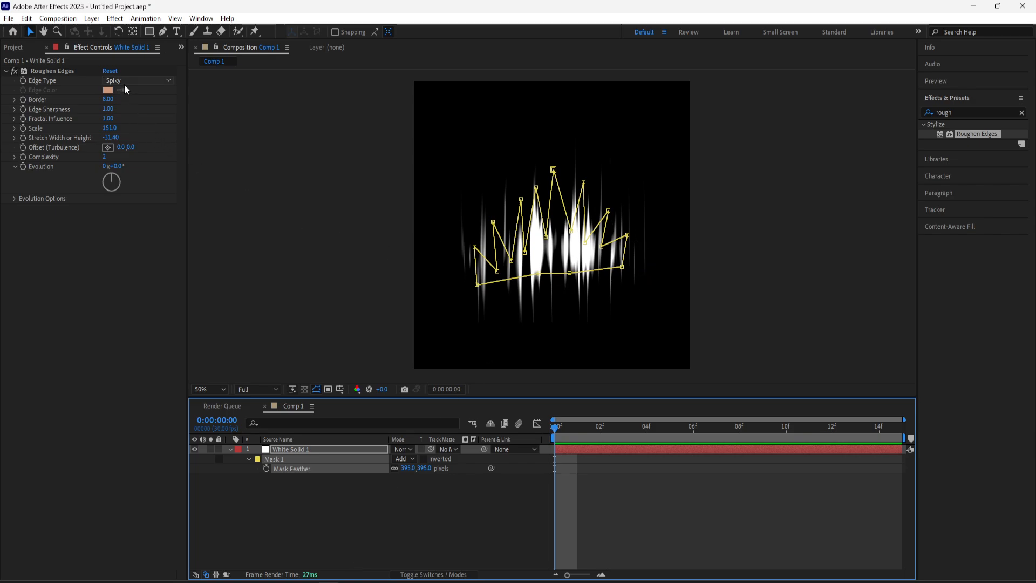
- Back in After Effects, lower the Roughen Edges edge sharpness to 0.42 and deselect the layer to check the streaks
mouse_move(108, 103)
left_mouse_down()
mouse_move(196, 106)
mouse_move(118, 96)
mouse_move(89, 110)
mouse_move(196, 119)
mouse_move(59, 111)
mouse_move(71, 112)
left_mouse_up()
key("ctrl+z")
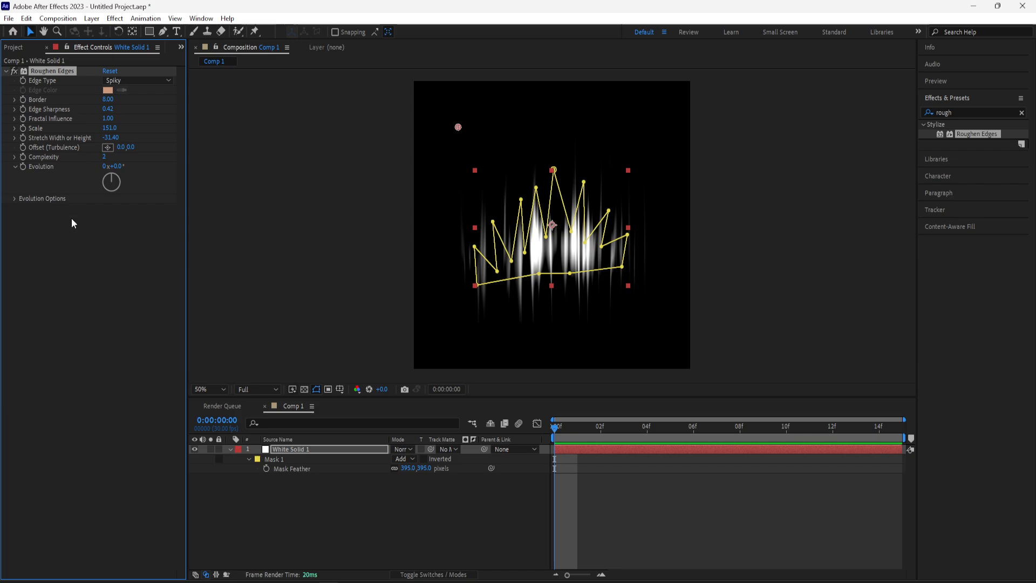
left_click(71, 219)
left_click(343, 354)
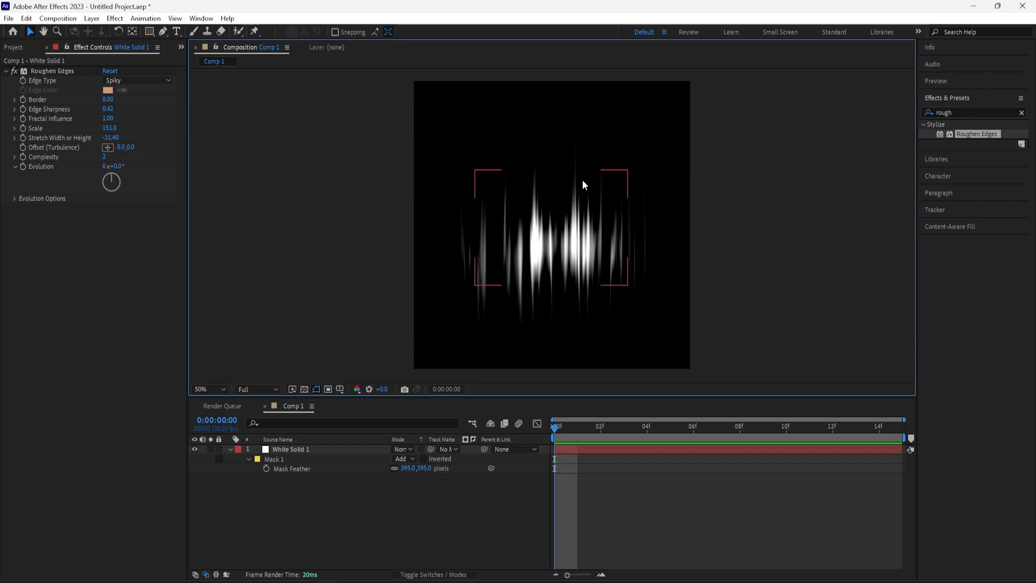
- Stretch the white solid horizontally to nearly the composition's width and move it slightly up
left_click(52, 72)
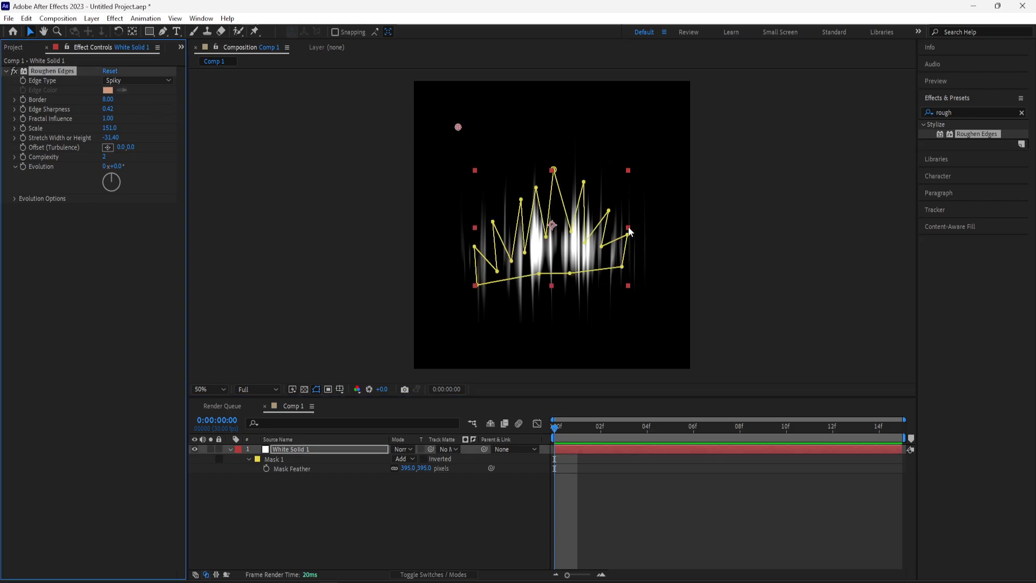
left_click_drag(628, 231, 669, 231)
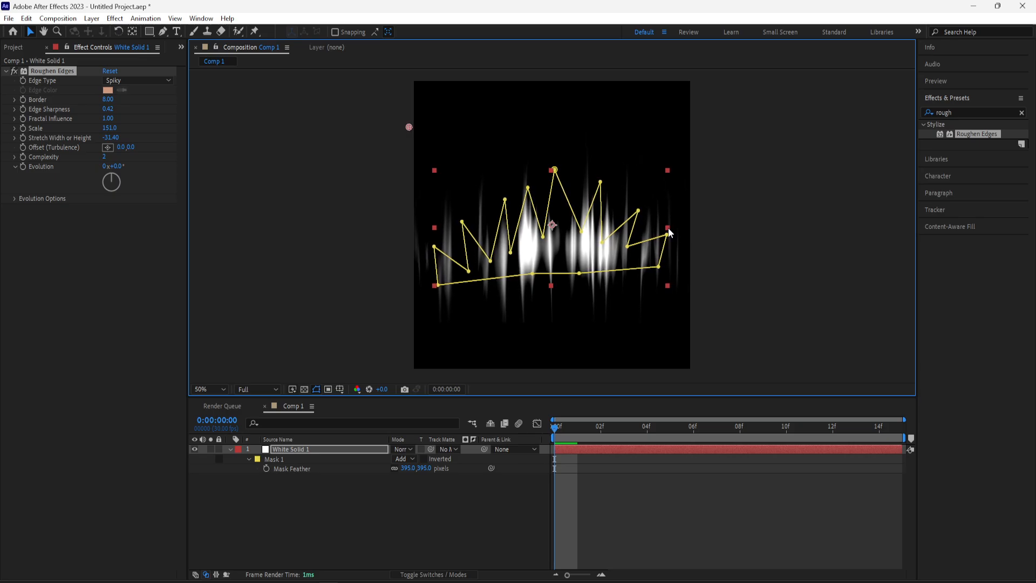
left_click(609, 239)
left_click(572, 239)
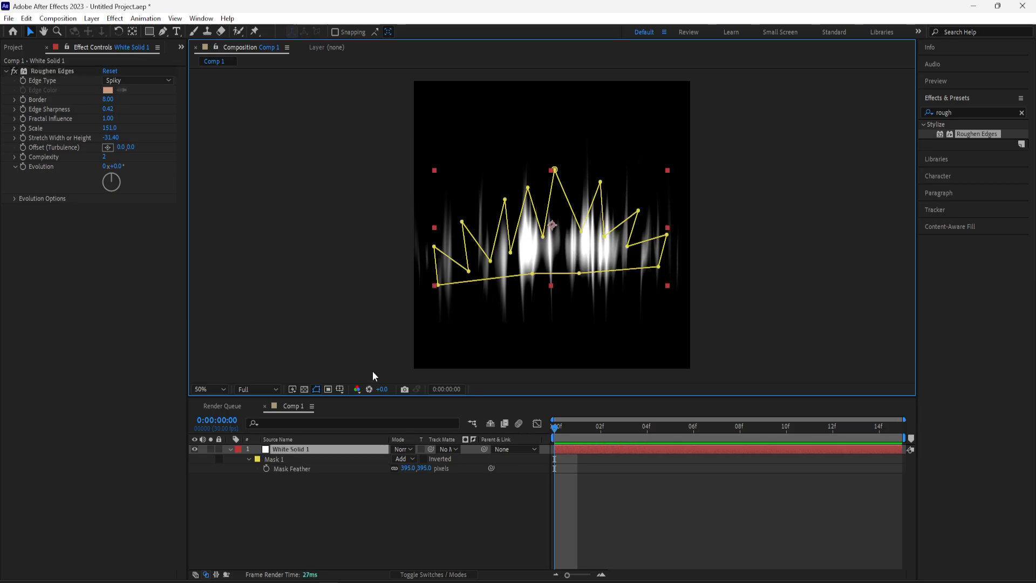
left_click_drag(561, 258, 565, 248)
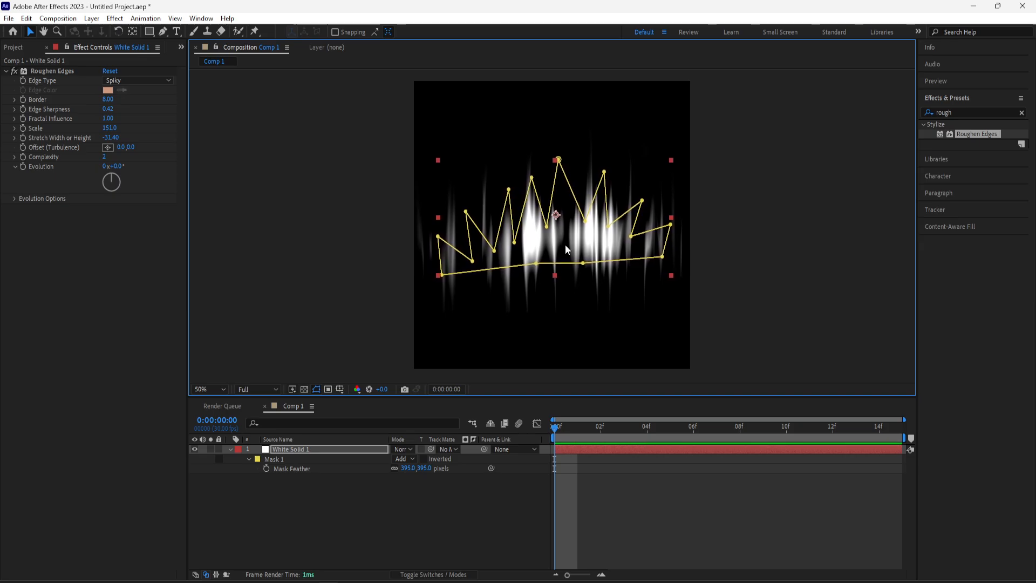
- Turn on the transparency grid and collapse the white solid's layer properties
left_click(301, 390)
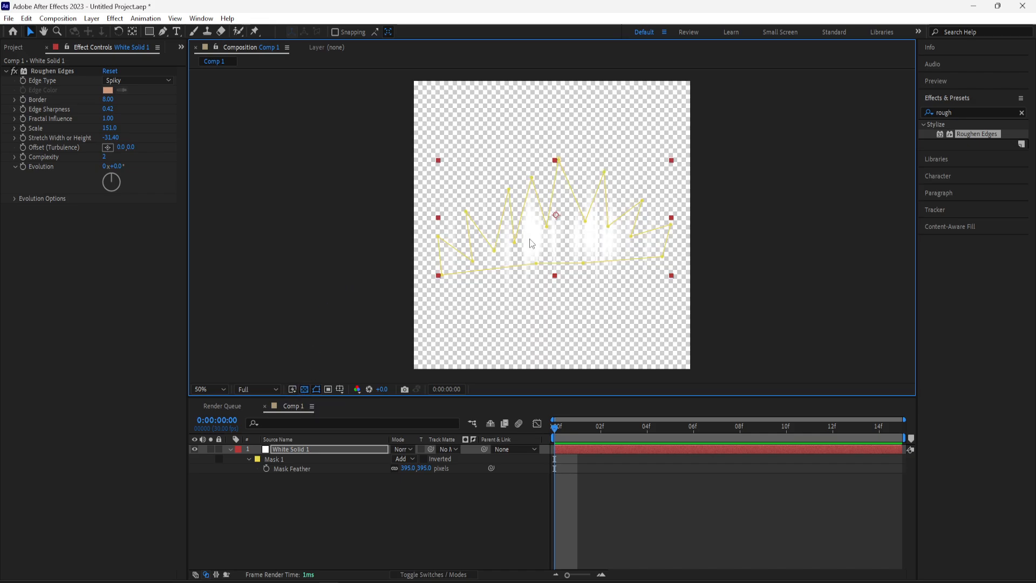
left_click(48, 71)
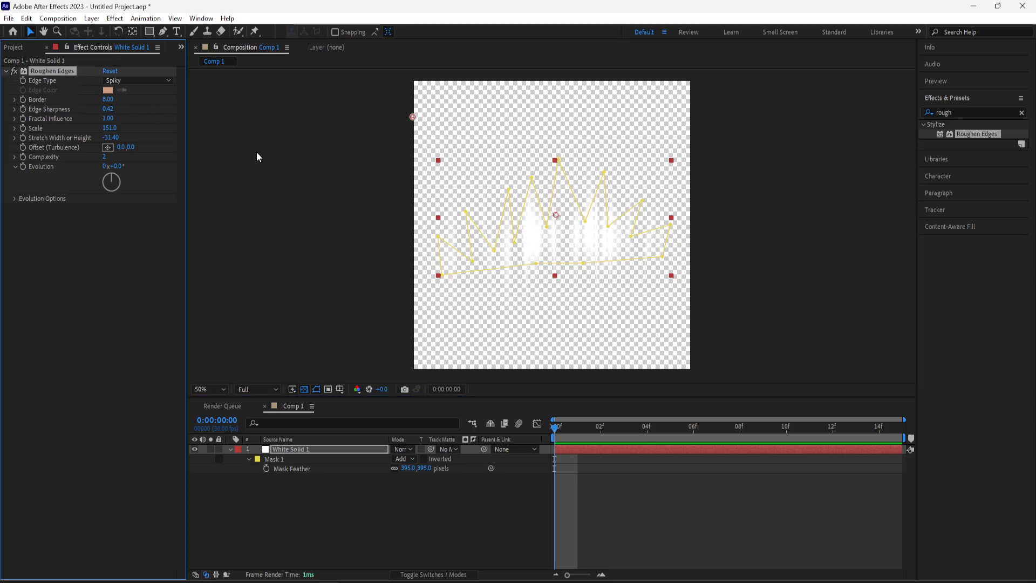
left_click(300, 450)
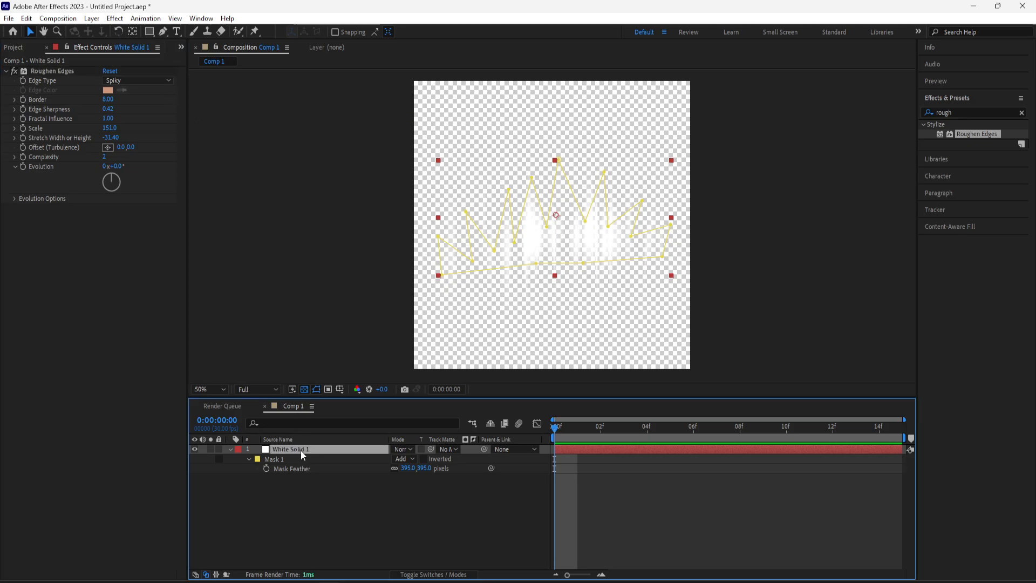
left_click(230, 449)
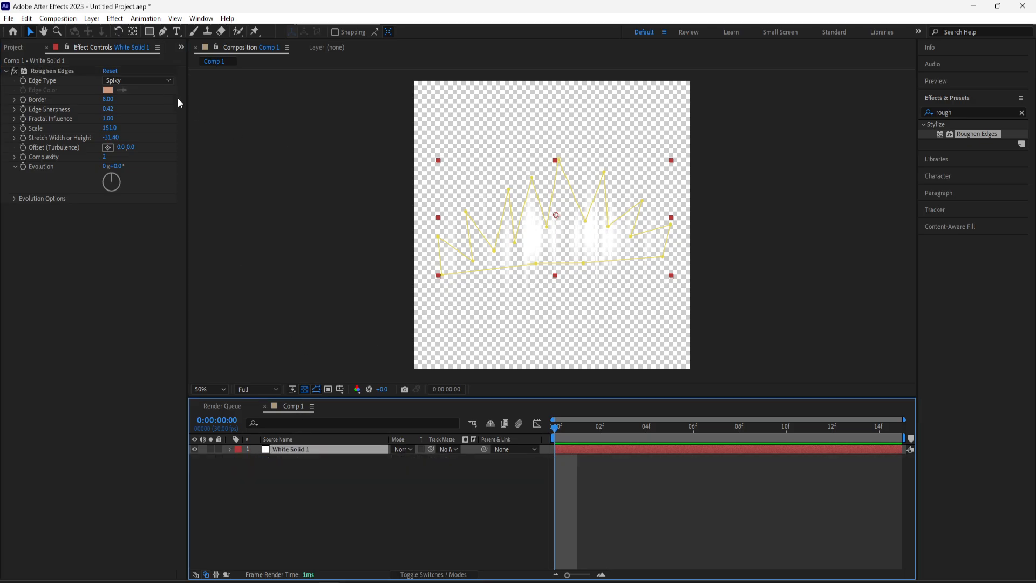
left_click(62, 19)
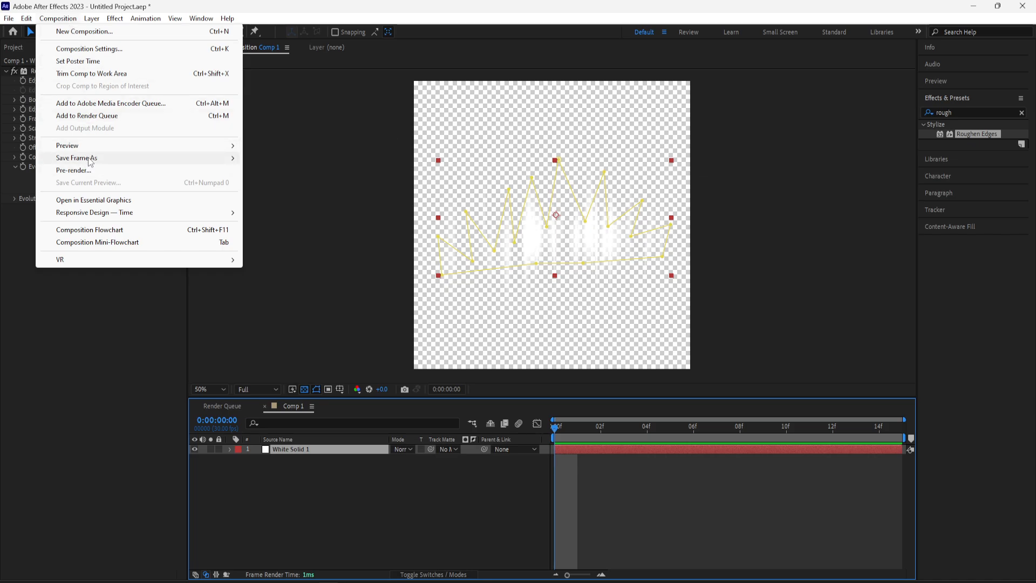
mouse_move(91, 161)
left_click(268, 158)
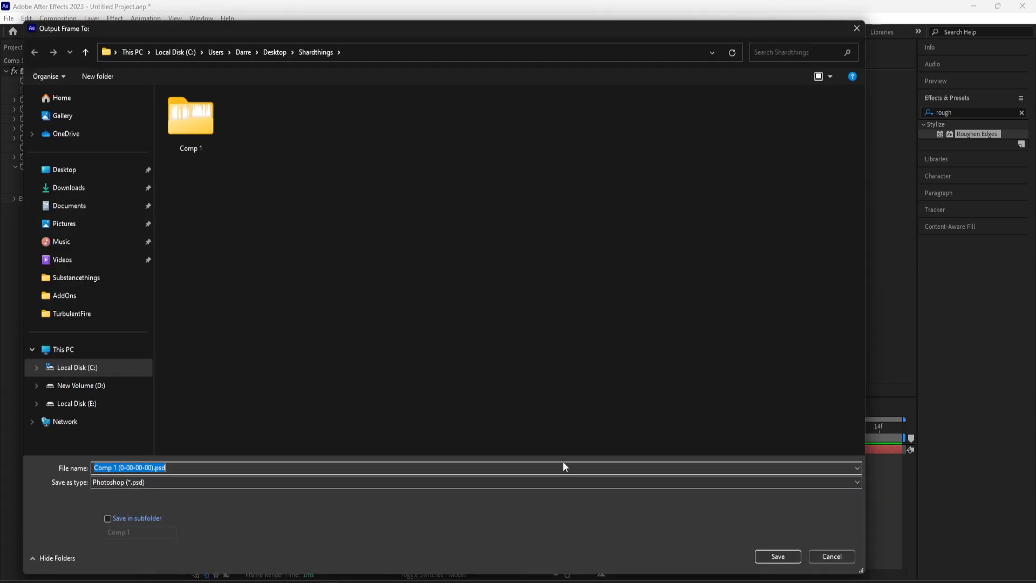
left_click(568, 482)
left_click(568, 482)
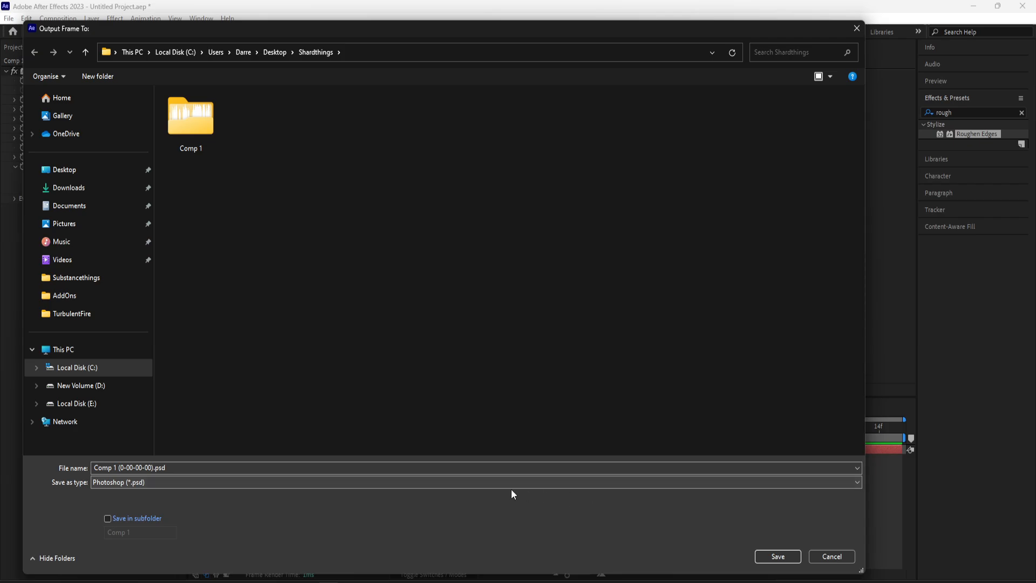
left_click(830, 560)
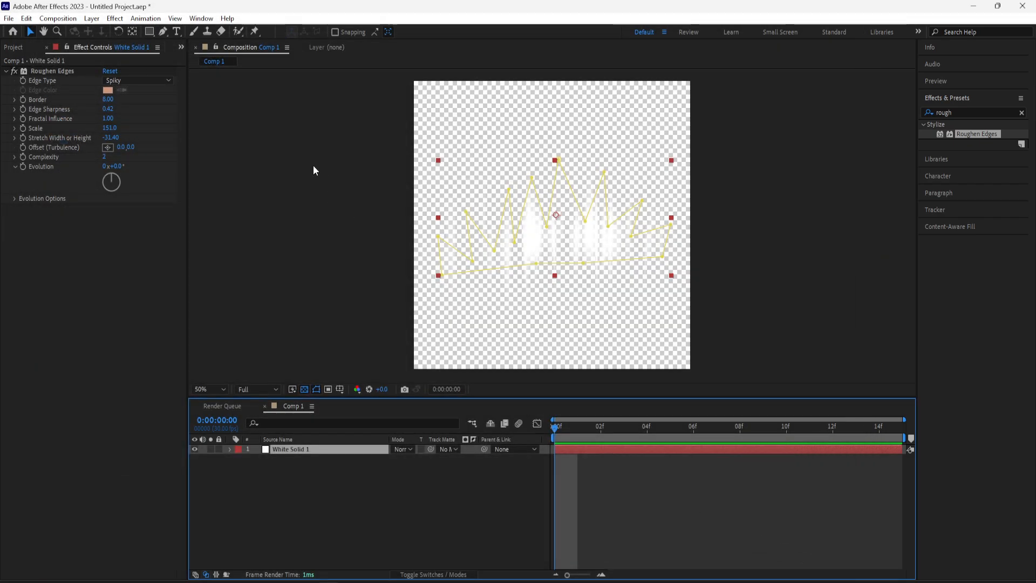
- Add Comp 1 to the render queue and open its render settings
left_click(63, 19)
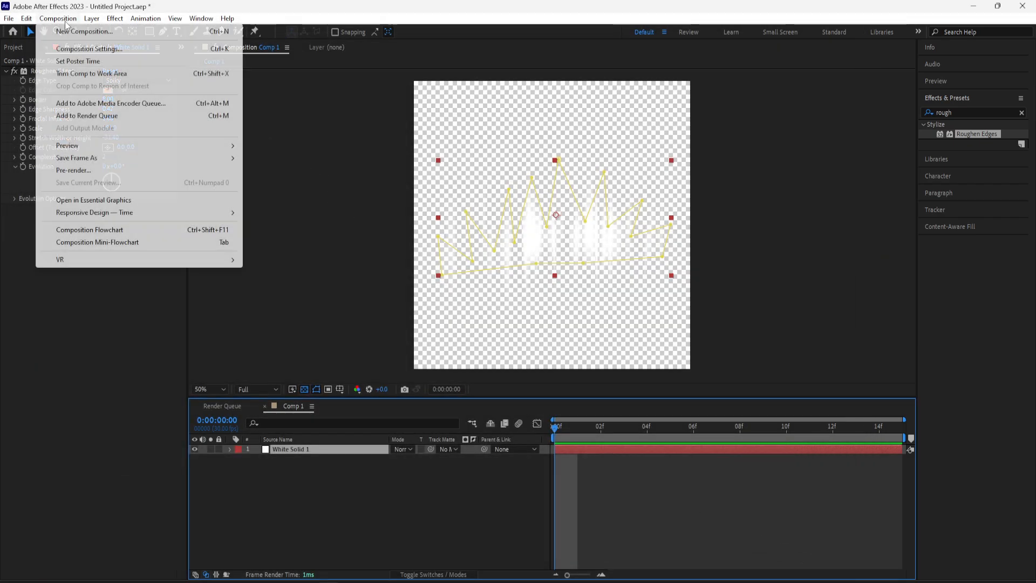
left_click(86, 116)
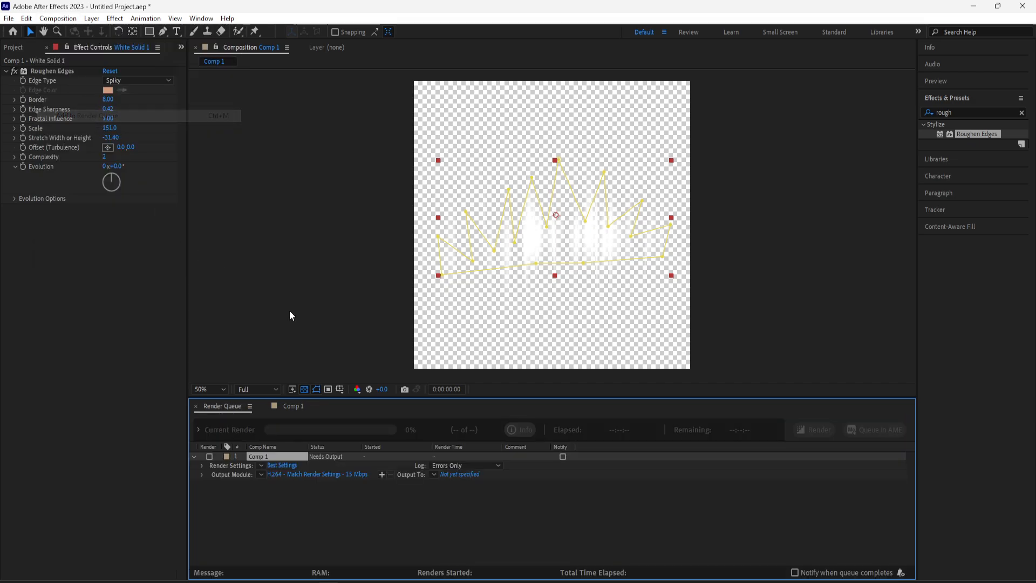
left_click(281, 465)
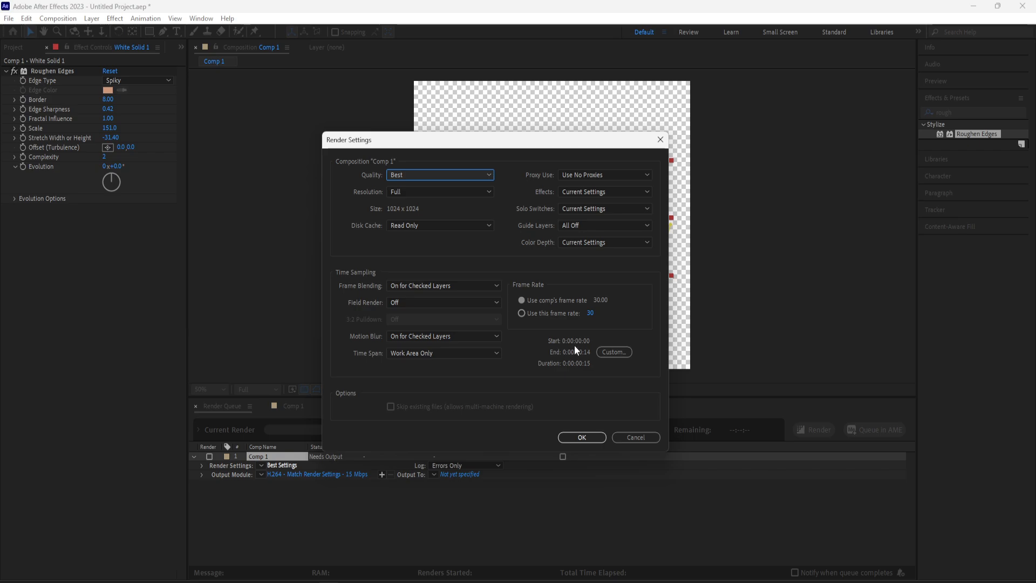
- Set a custom render time span that ends at 0:00:00:01
left_click(615, 353)
left_click_drag(424, 218, 465, 236)
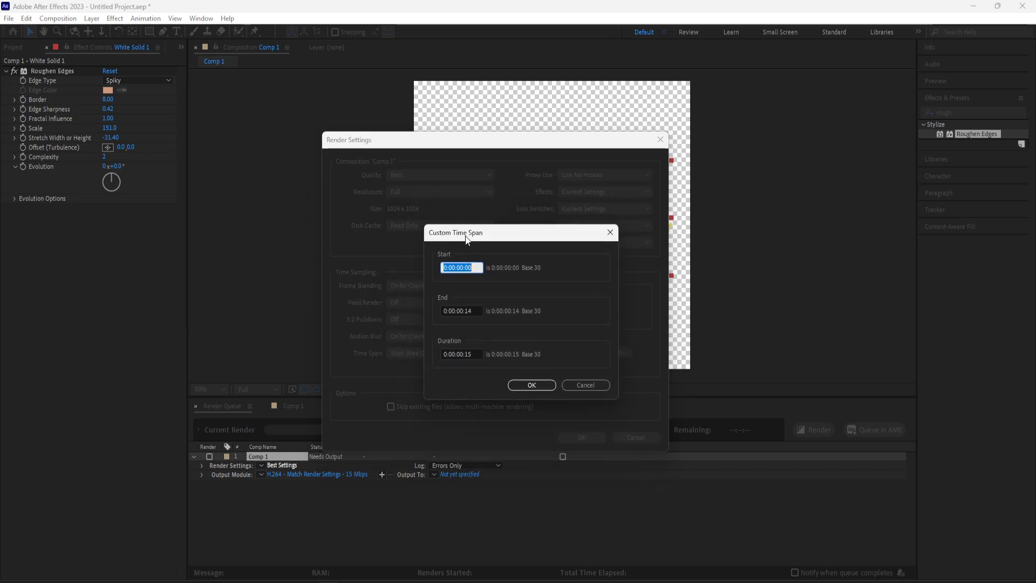
left_click(469, 311)
type("1")
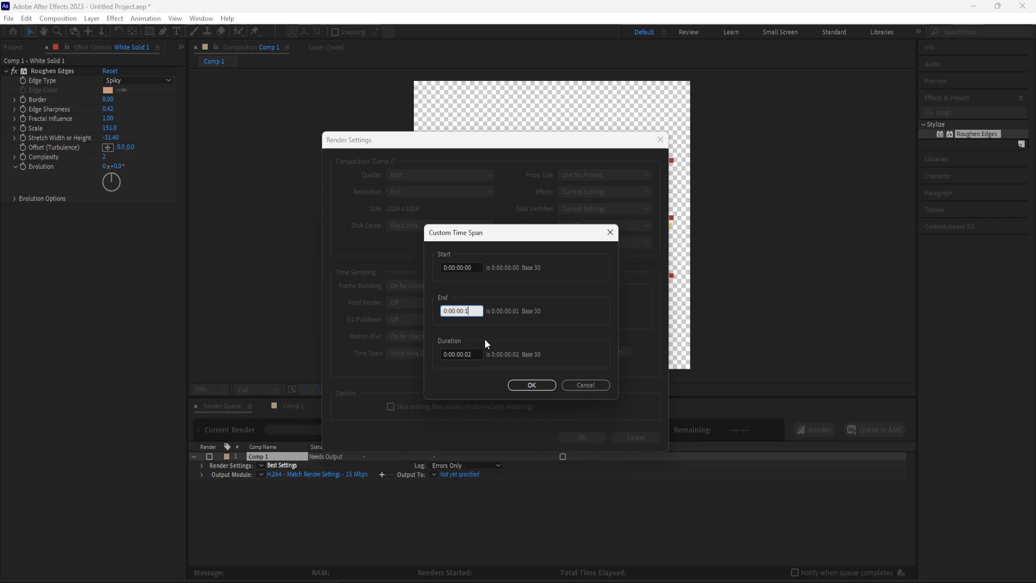
left_click(531, 385)
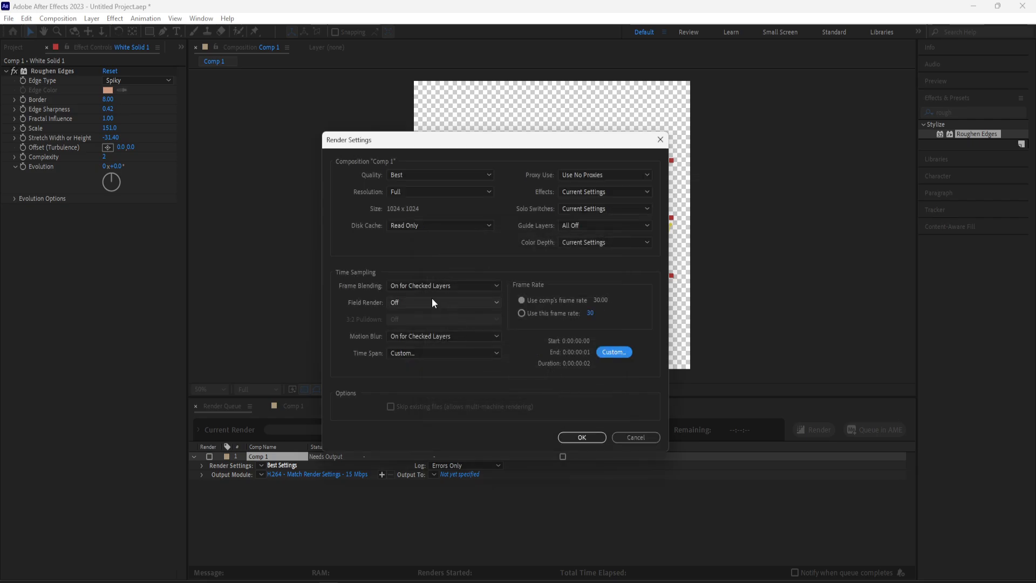
- Set the end of the custom render time span to 0:00:00:00 so only one frame is rendered
left_click(614, 353)
left_click(472, 312)
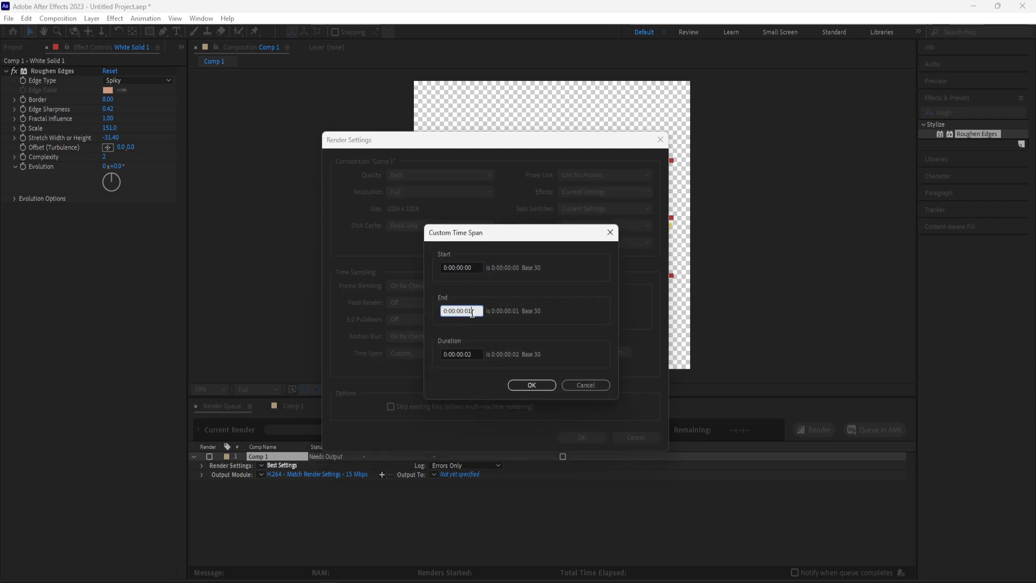
left_click(535, 385)
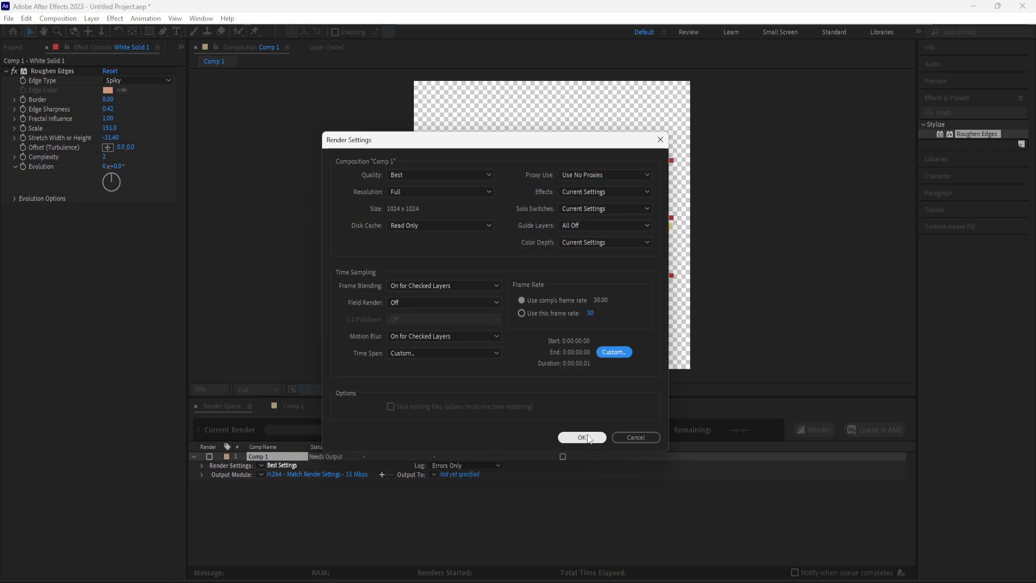
- Accept the render settings and set Comp 1's output module to PNG Sequence with RGB + Alpha channels
left_click(582, 438)
left_click(280, 475)
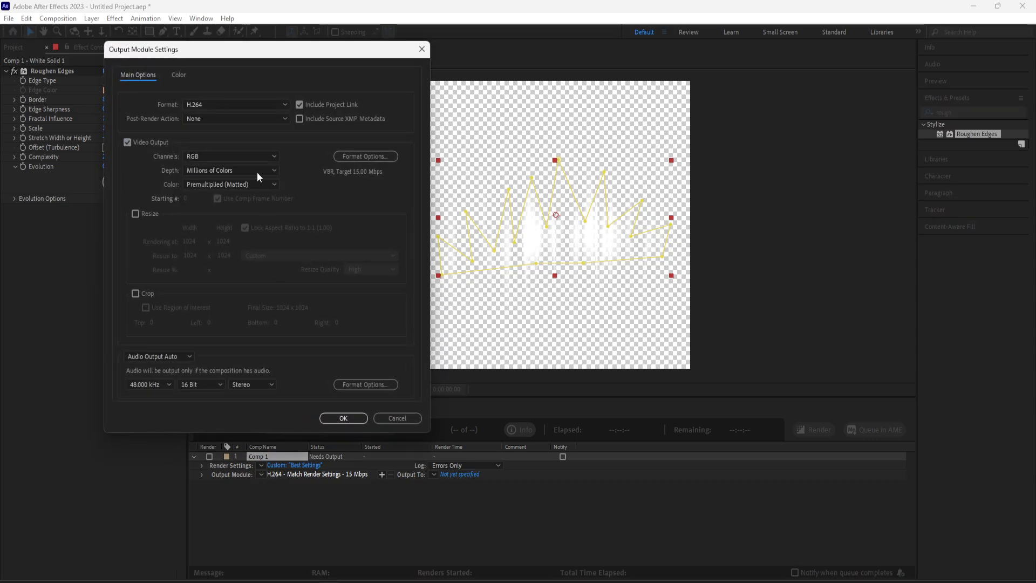
left_click(257, 114)
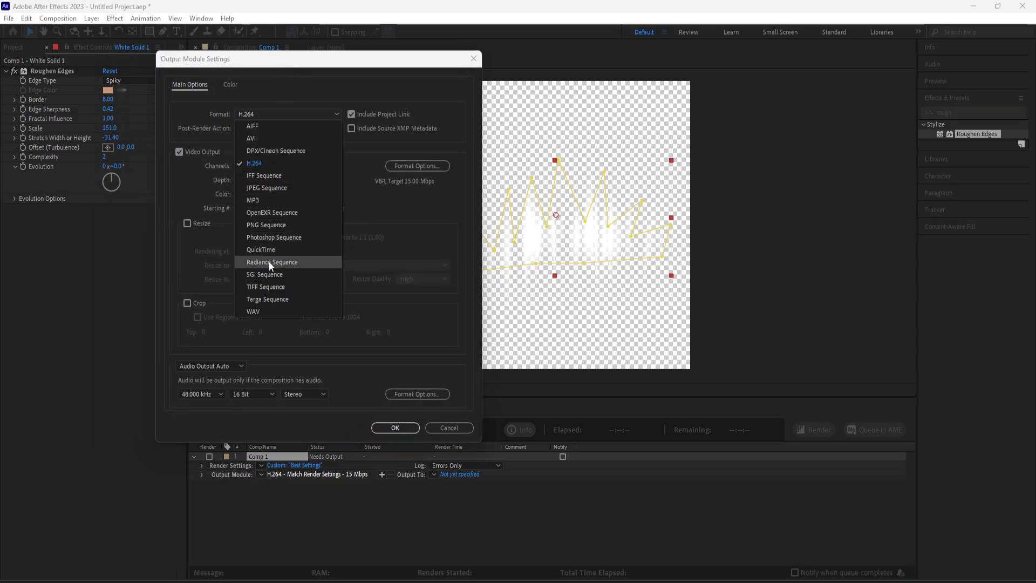
left_click(266, 225)
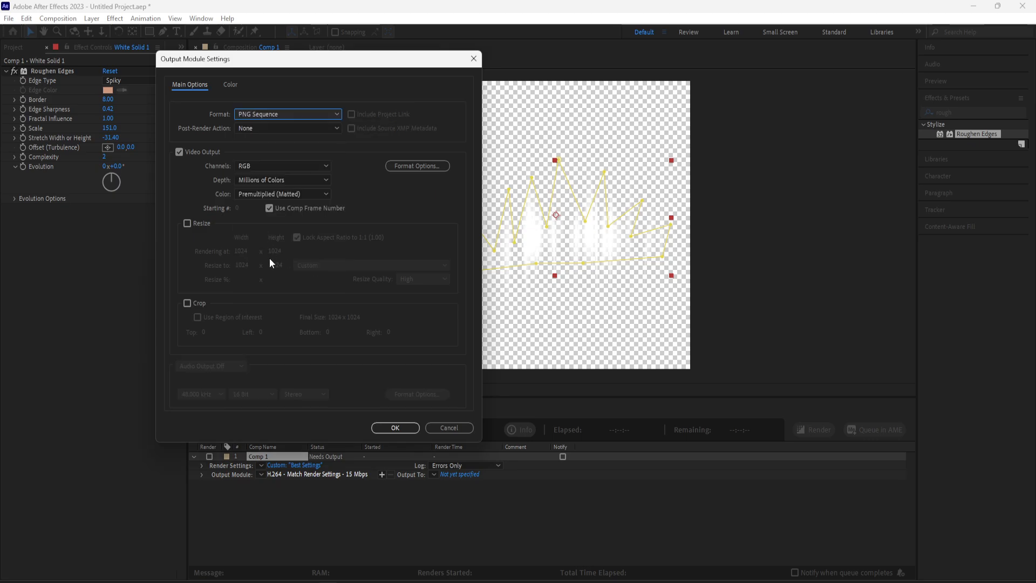
left_click(252, 167)
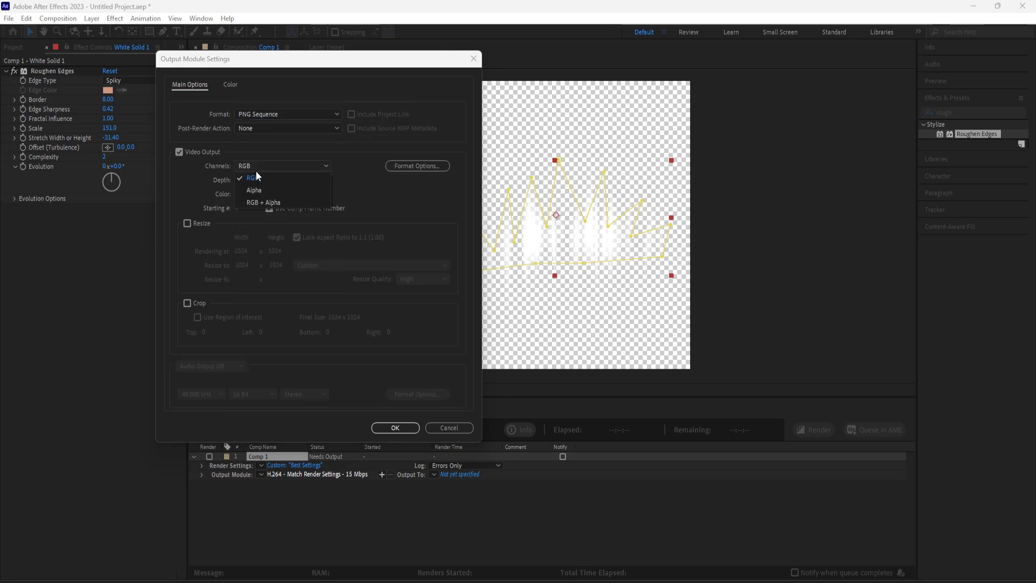
left_click(260, 202)
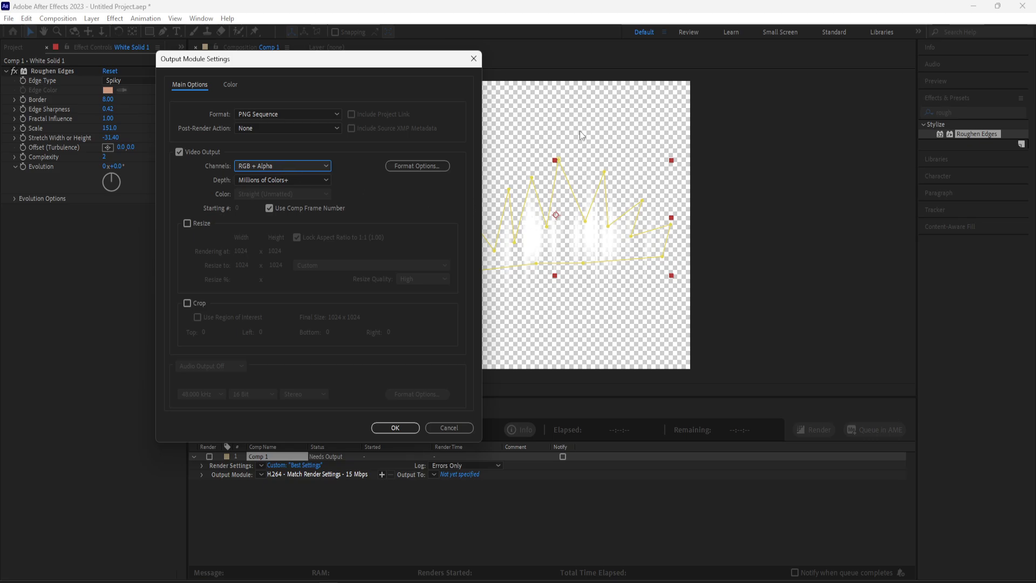
left_click_drag(304, 53, 268, 54)
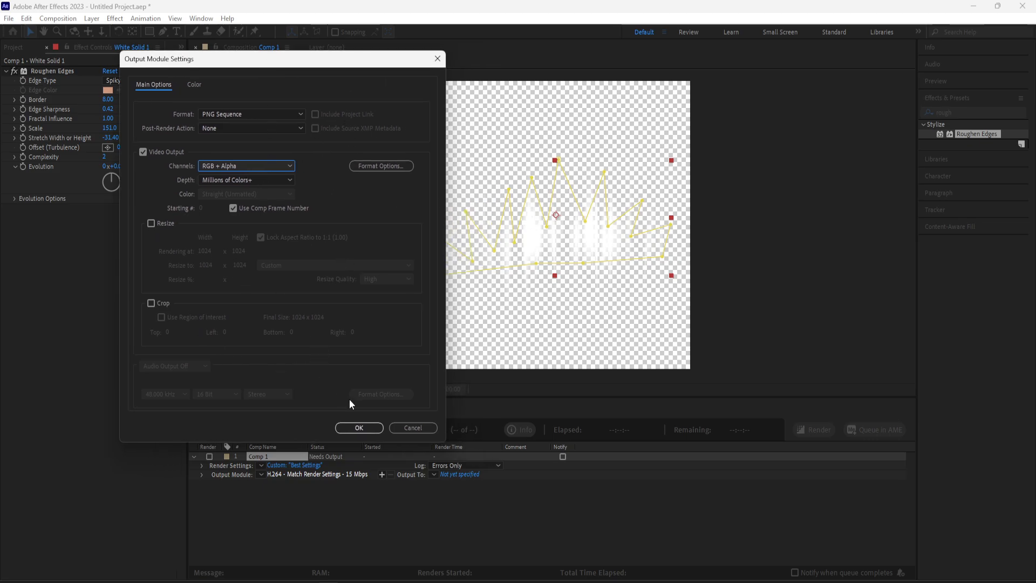
left_click(360, 431)
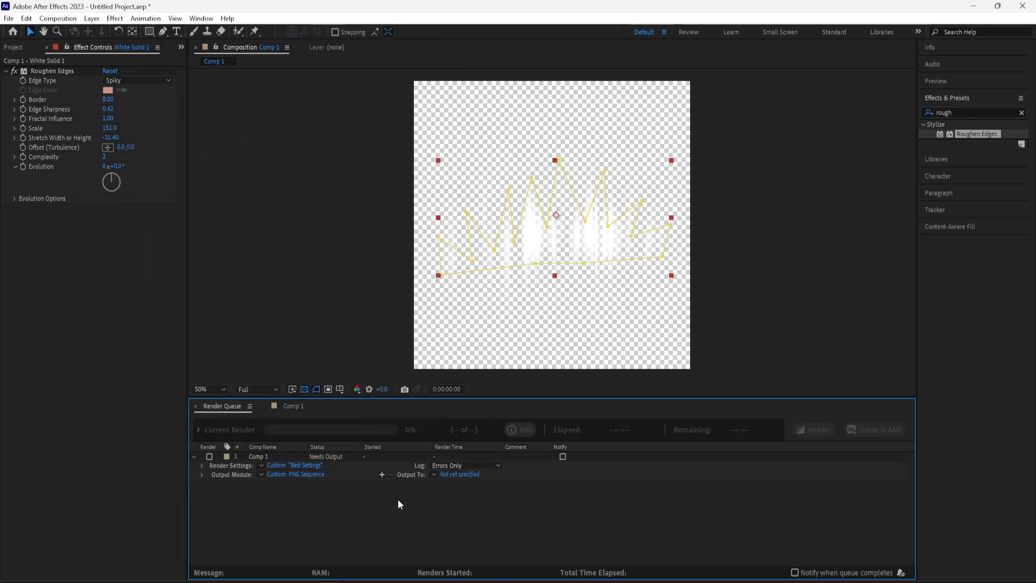
- Direct the output to a new folder named UtubeGuideKameHameHa inside Shardthings and render the frame
left_click(464, 474)
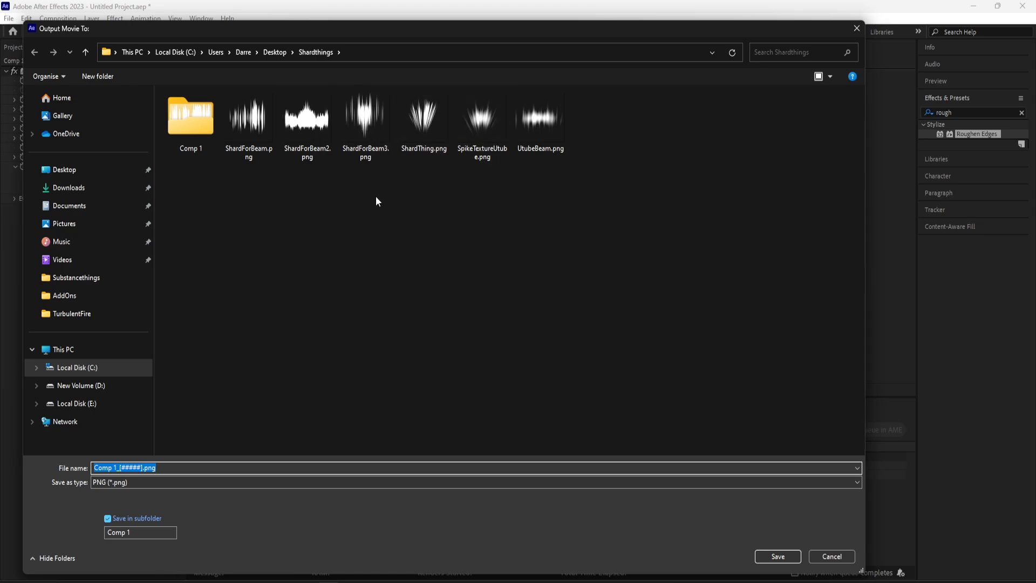
right_click(615, 135)
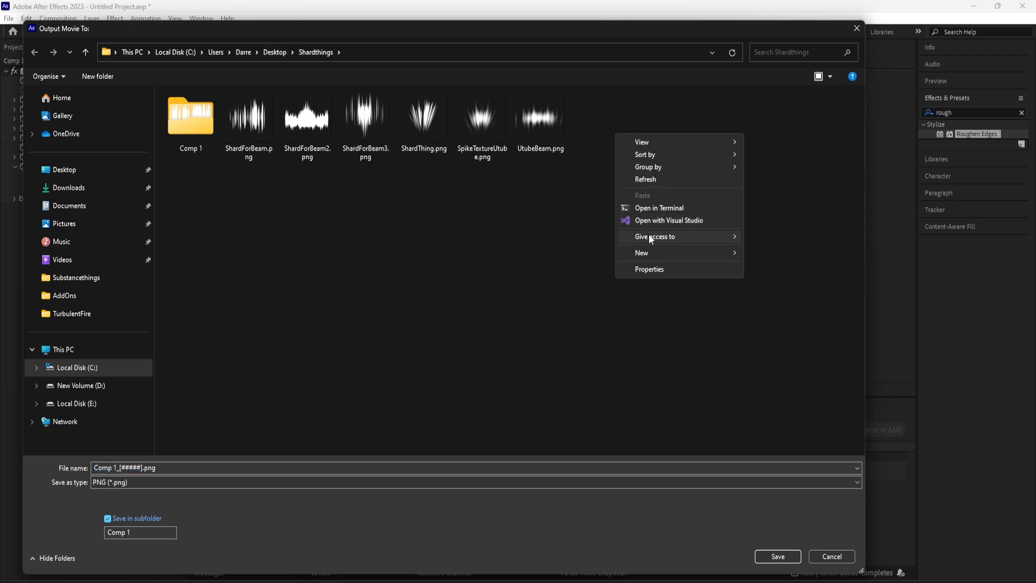
mouse_move(656, 253)
left_click(768, 254)
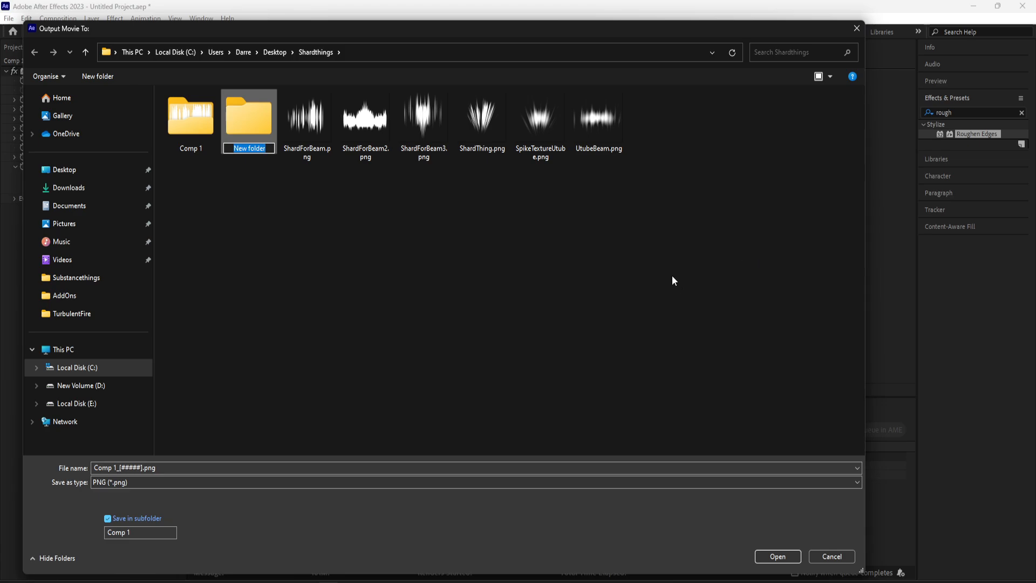
type("UtubeGuideKameHameHa")
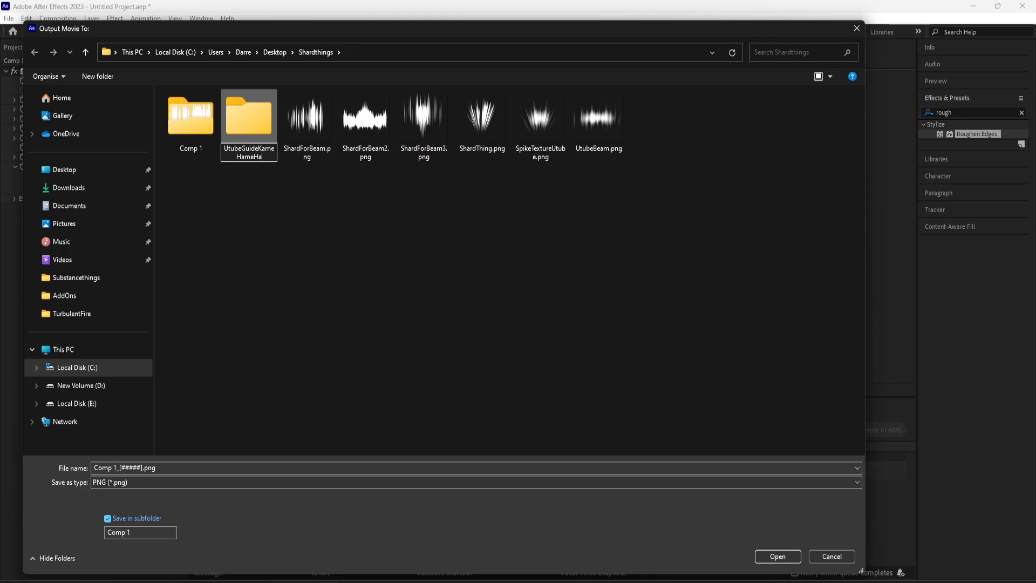
key("Return")
key("Return")
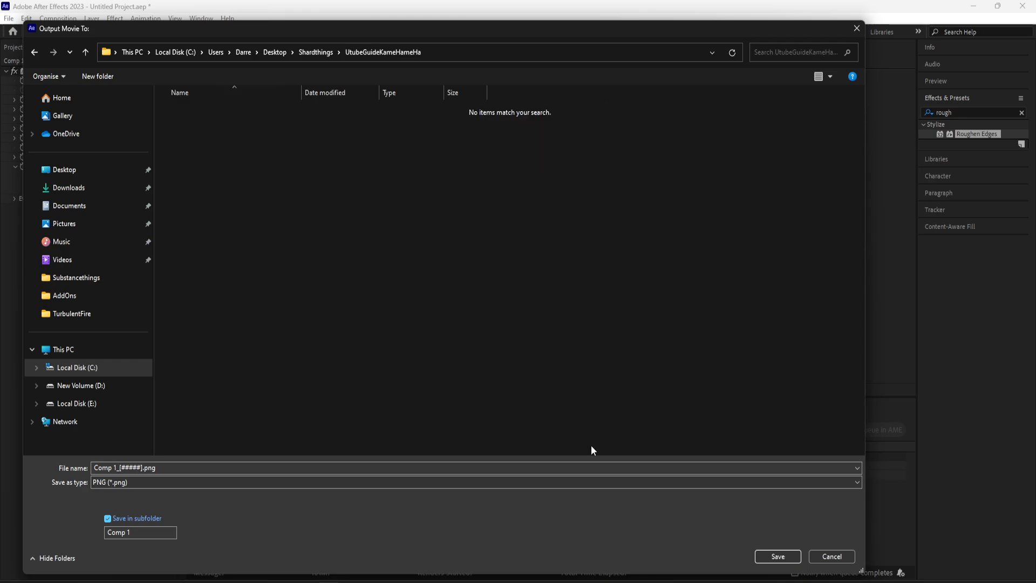
left_click(786, 555)
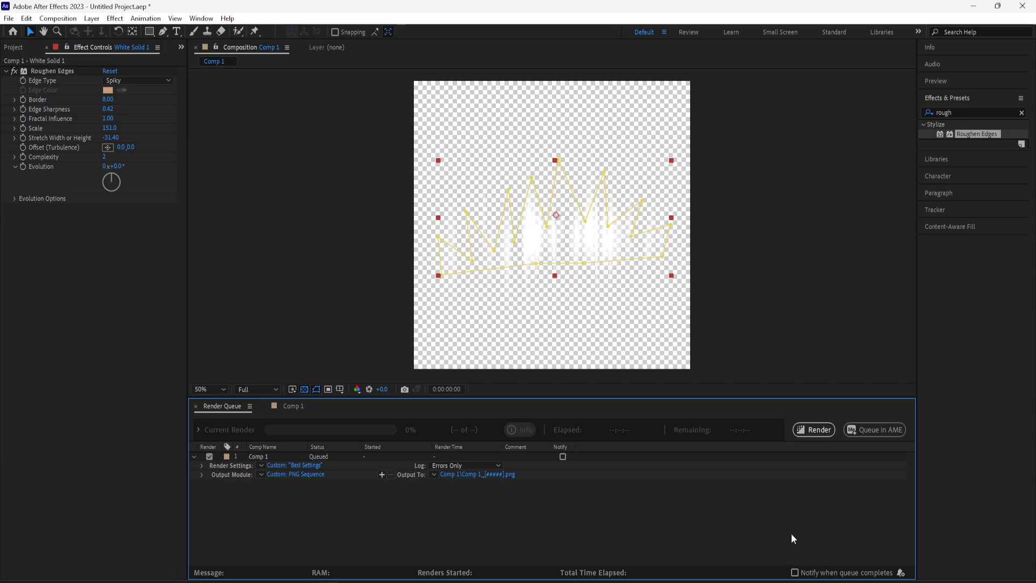
left_click(817, 432)
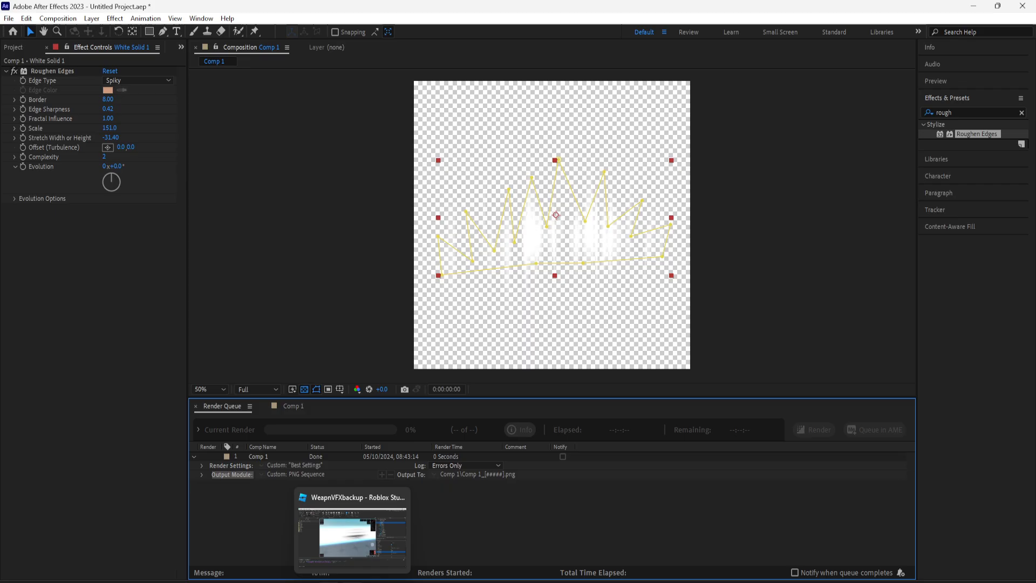
- Switch to Roblox Studio and select the part at the start of the beam in front of the character's hands
left_click(364, 547)
key("w")
left_click_drag(502, 373, 550, 367)
key("w")
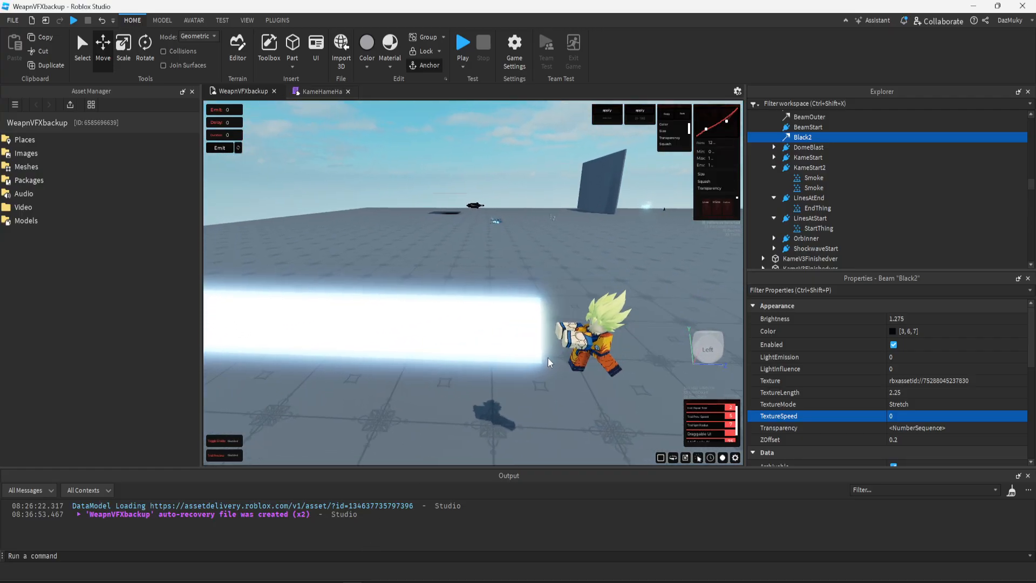
key("d")
left_click(494, 342)
scroll(816, 211, "down", 3)
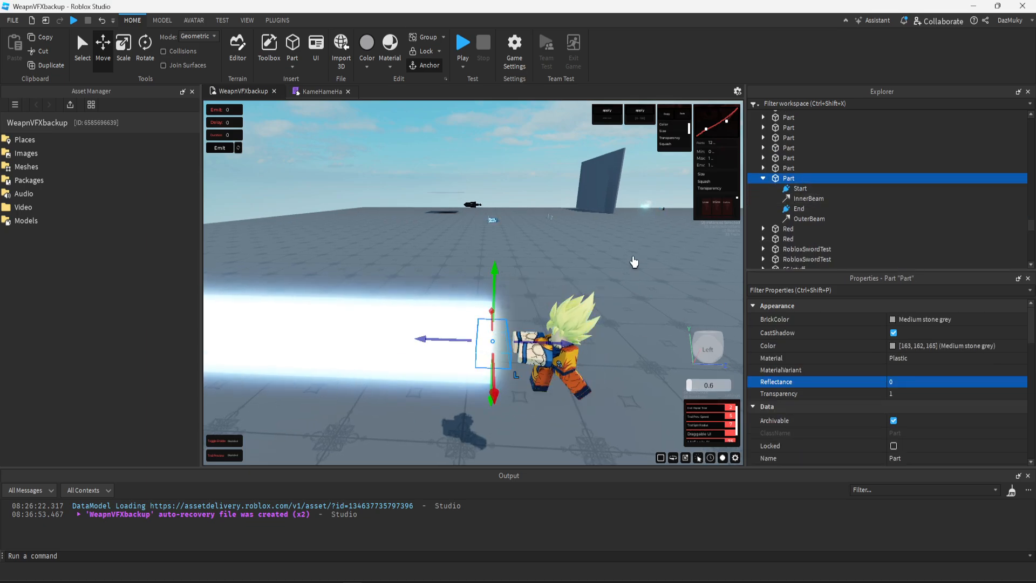
left_click_drag(634, 262, 634, 264)
key("d")
- Duplicate the part's InnerBeam and rename the copy as Black
left_click(803, 219)
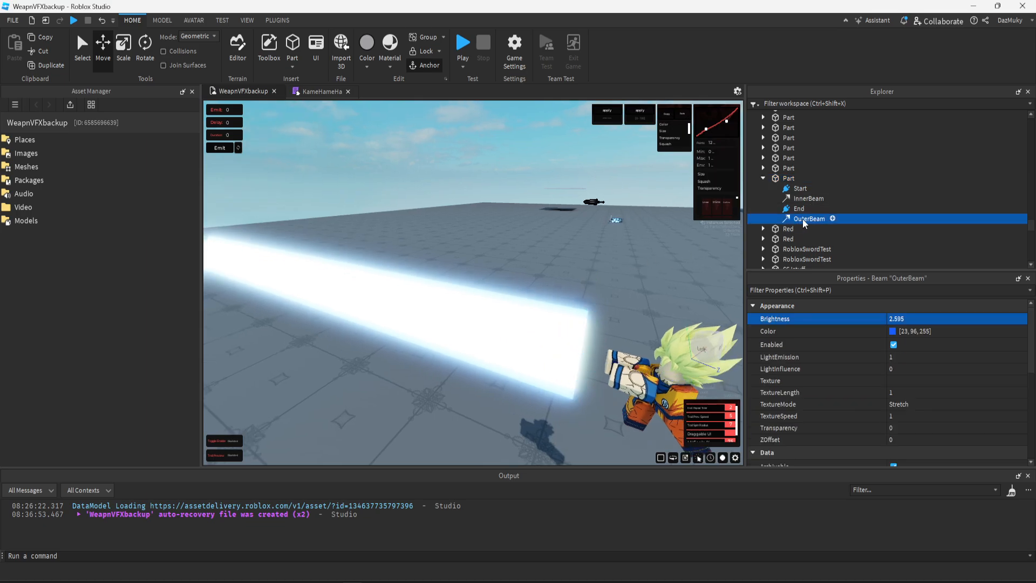
left_click(806, 199)
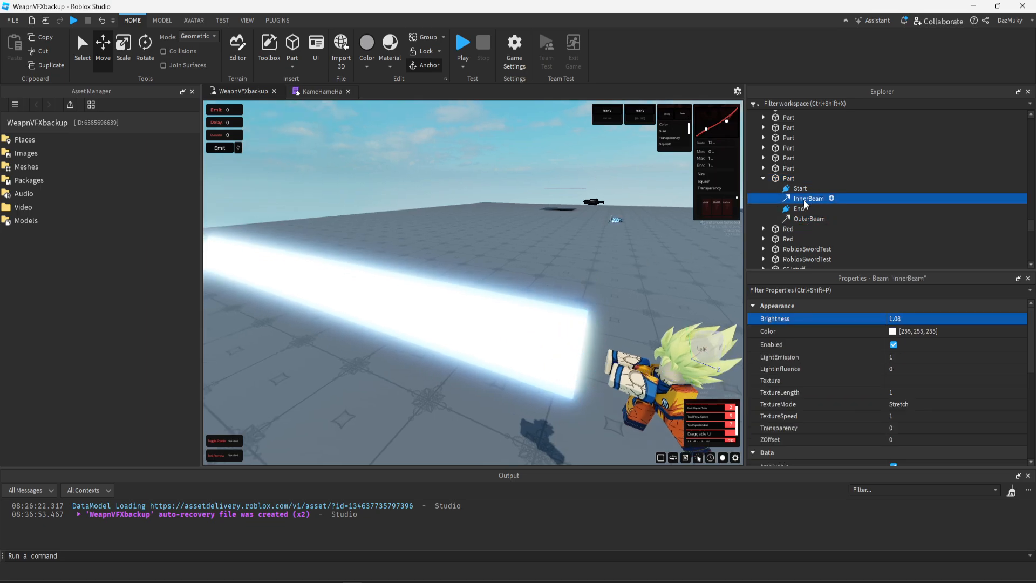
left_click(809, 219)
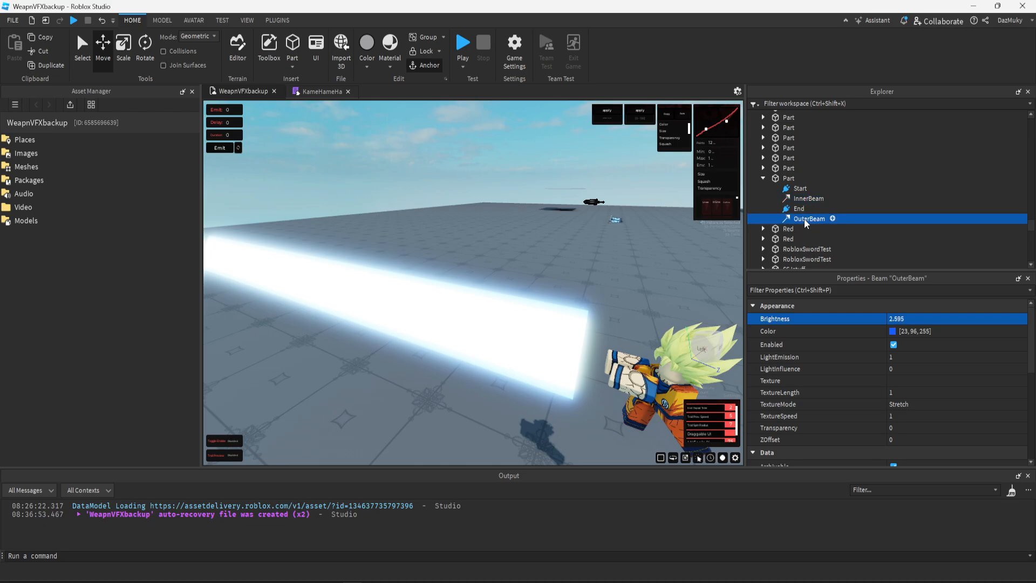
right_click(806, 198)
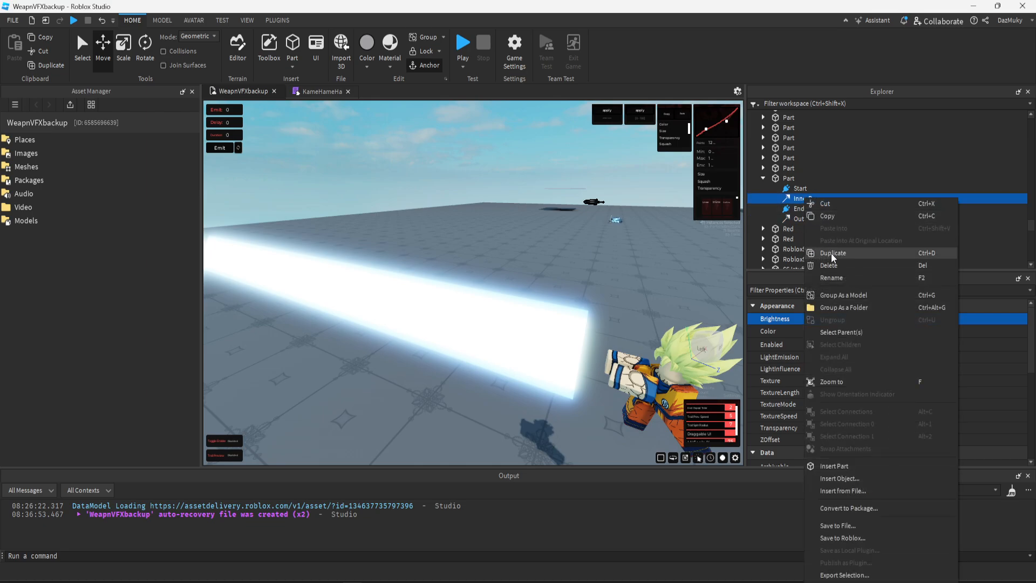
left_click(833, 254)
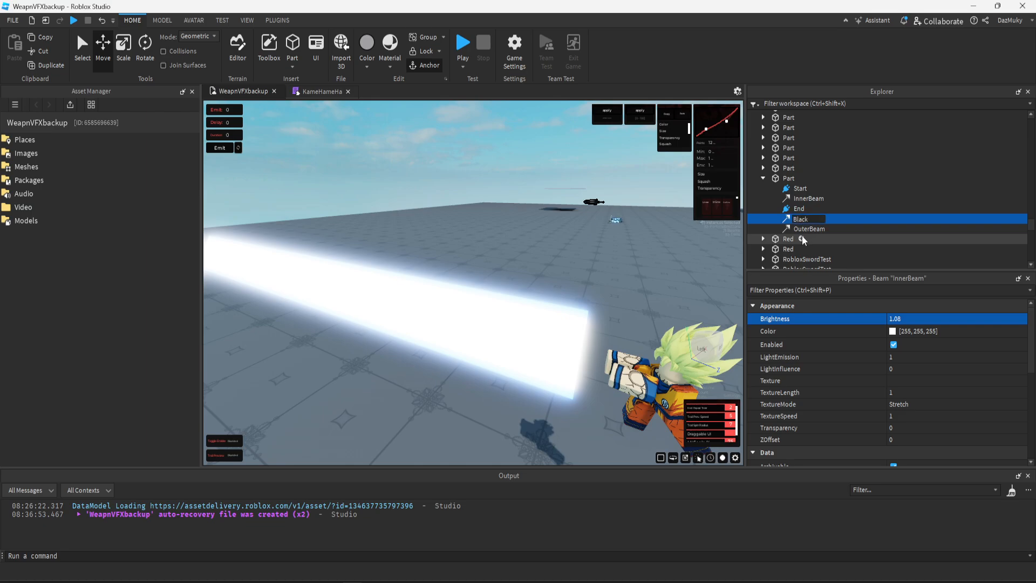
type("Black")
key("Return")
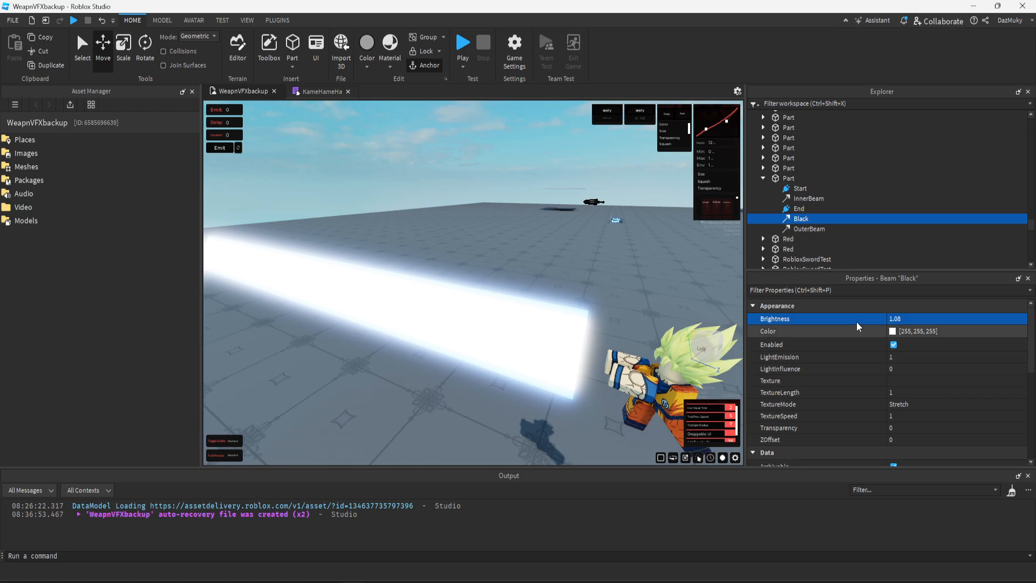
- Upload the rendered streak image and assign it as the Black beam's texture
left_click(899, 381)
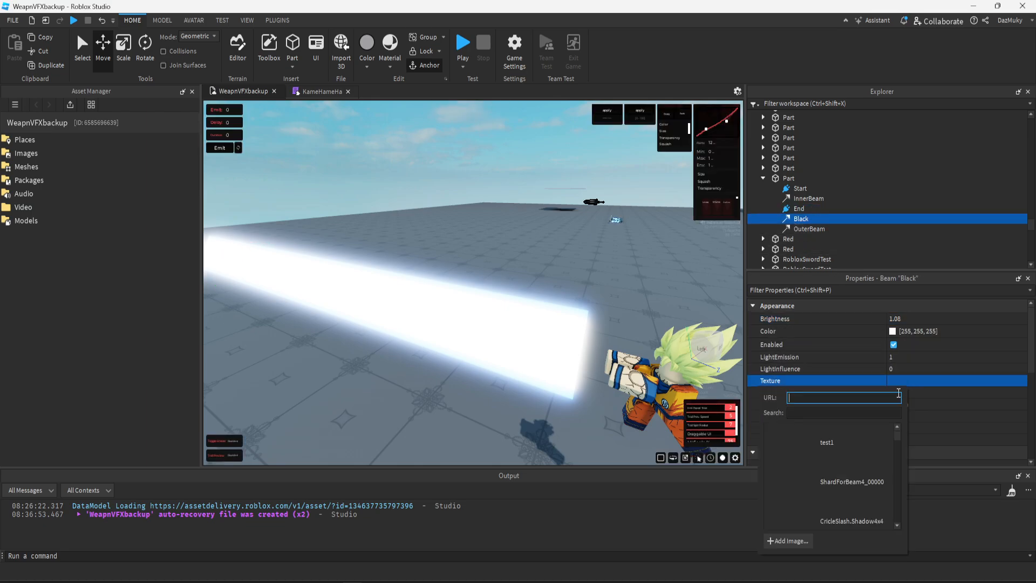
left_click(789, 540)
left_click(479, 271)
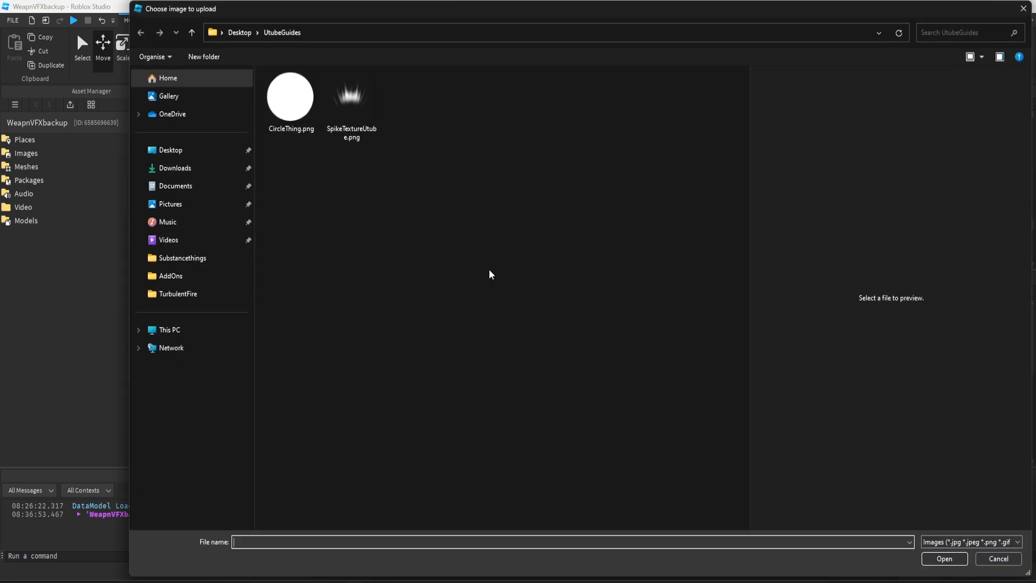
left_click_drag(327, 16, 1035, 22)
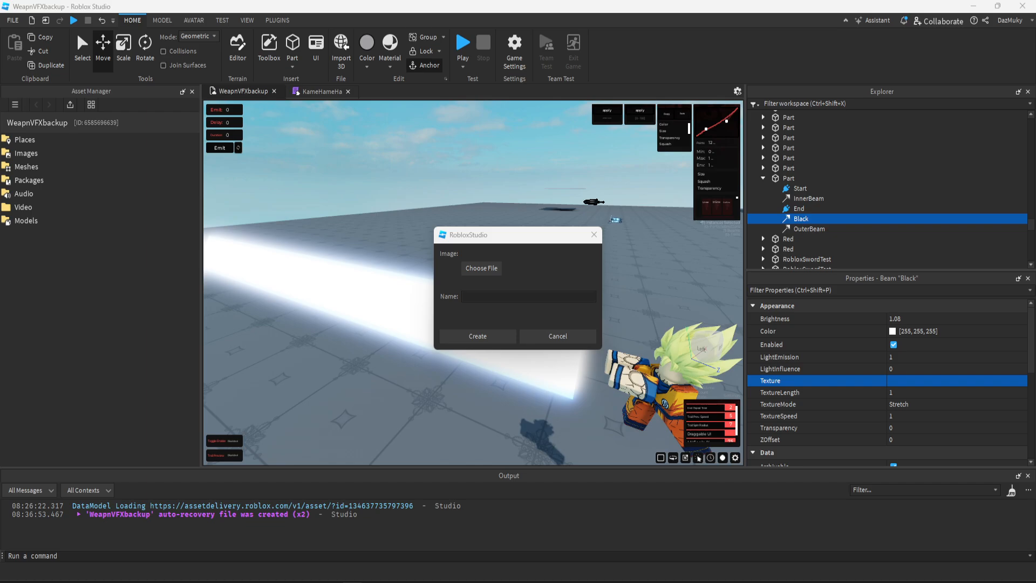
key("Escape")
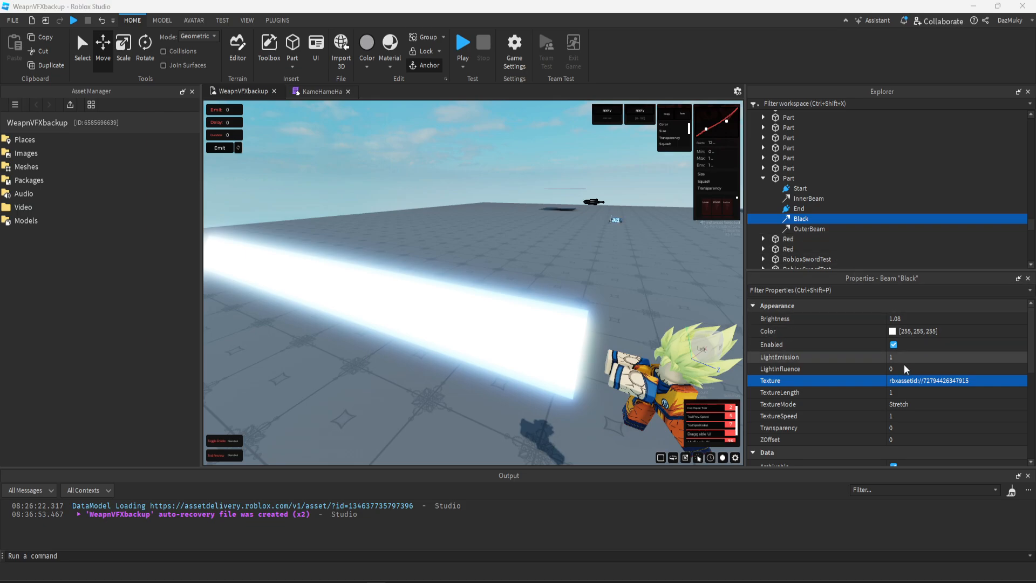
- Disable InnerBeam and OuterBeam together so only the Black beam is displayed
right_click(646, 340)
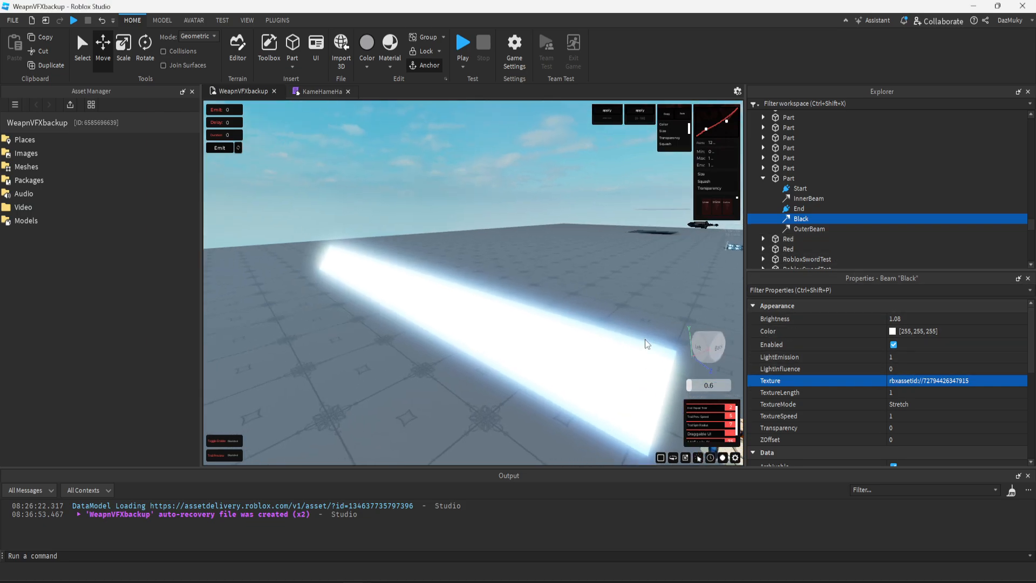
left_click(808, 198)
left_click(809, 229, "ctrl")
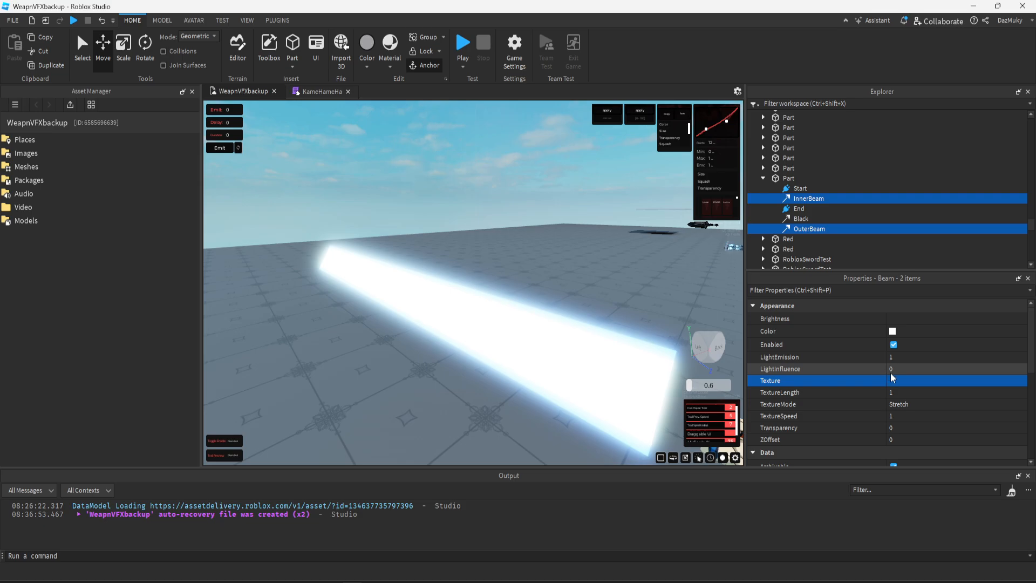
left_click(894, 346)
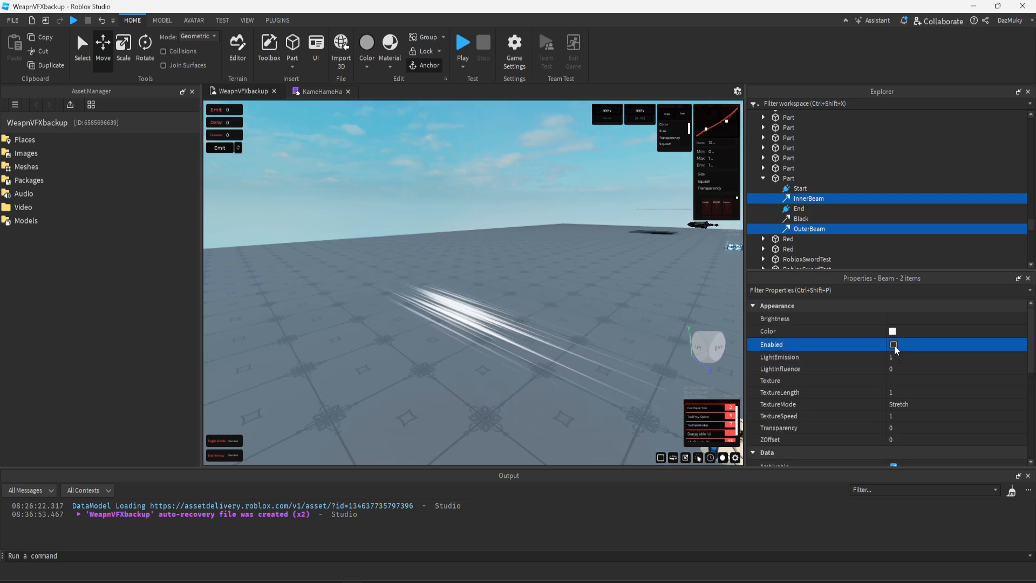
- Set the Black beam's LightEmission to 0
left_click(798, 219)
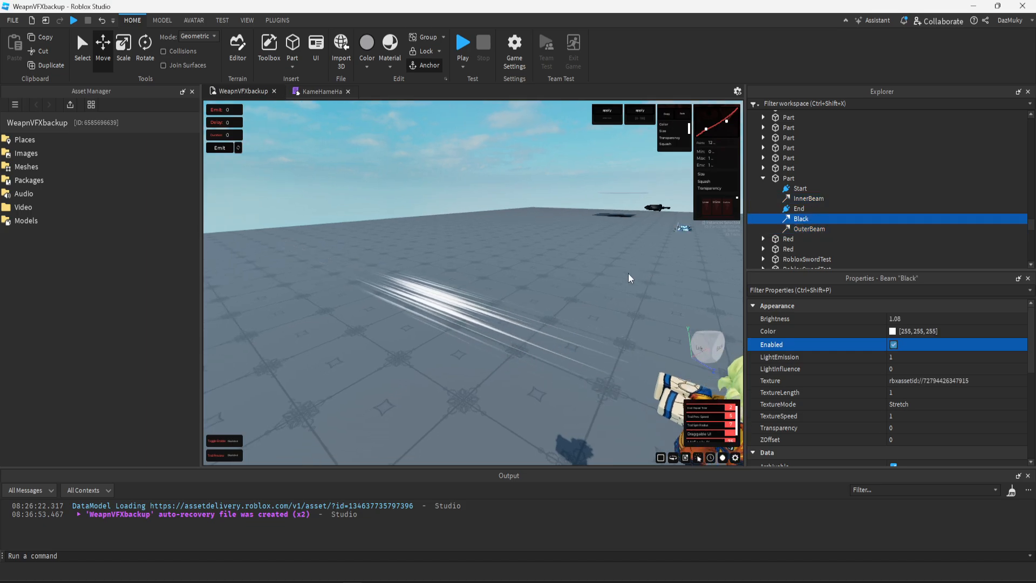
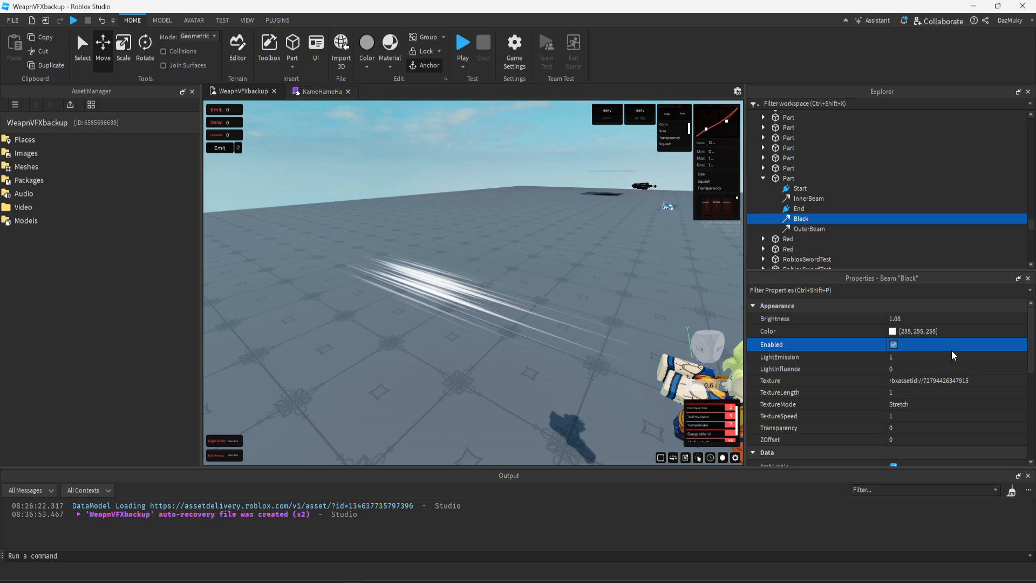
left_click(972, 359)
left_click_drag(1025, 357, 947, 368)
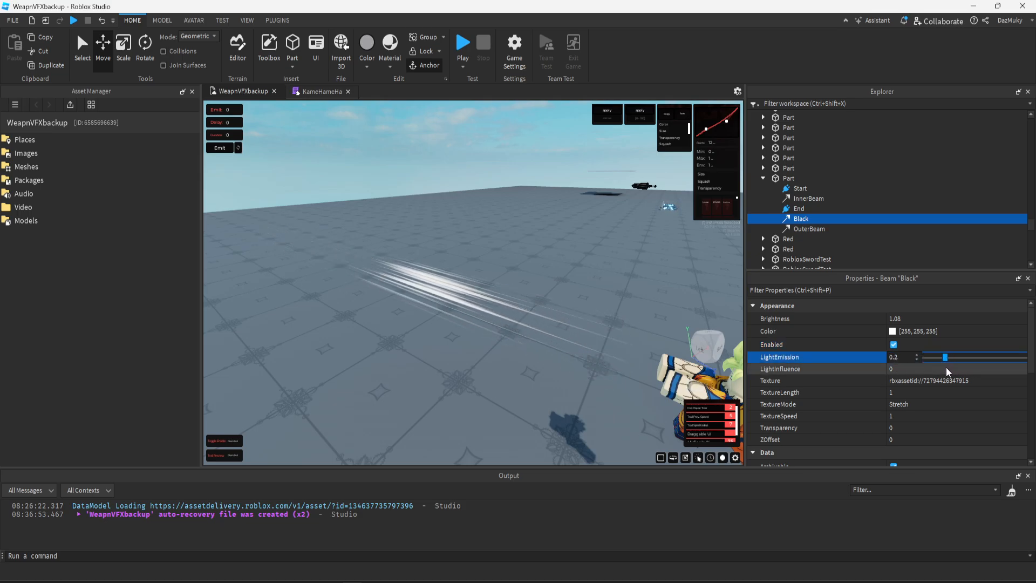
- Change the Black beam's color to black, 0, 0, 0
left_click(892, 331)
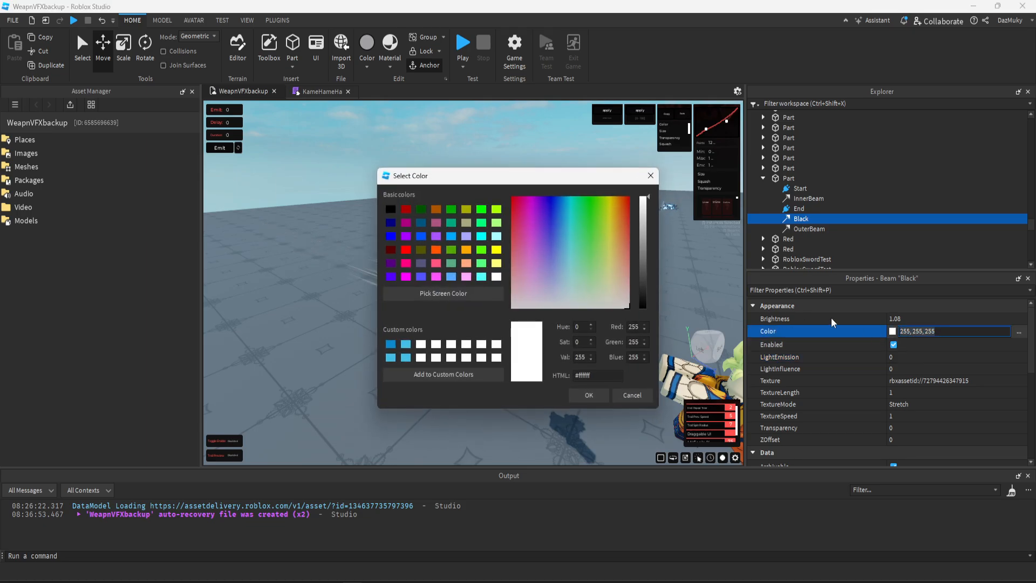
left_click_drag(514, 173, 779, 344)
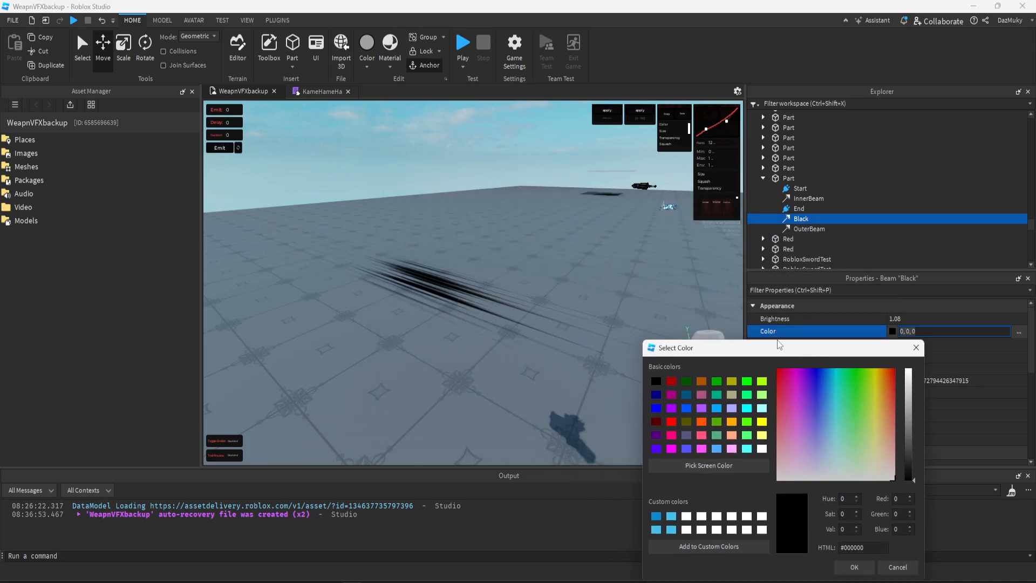
left_click(854, 567)
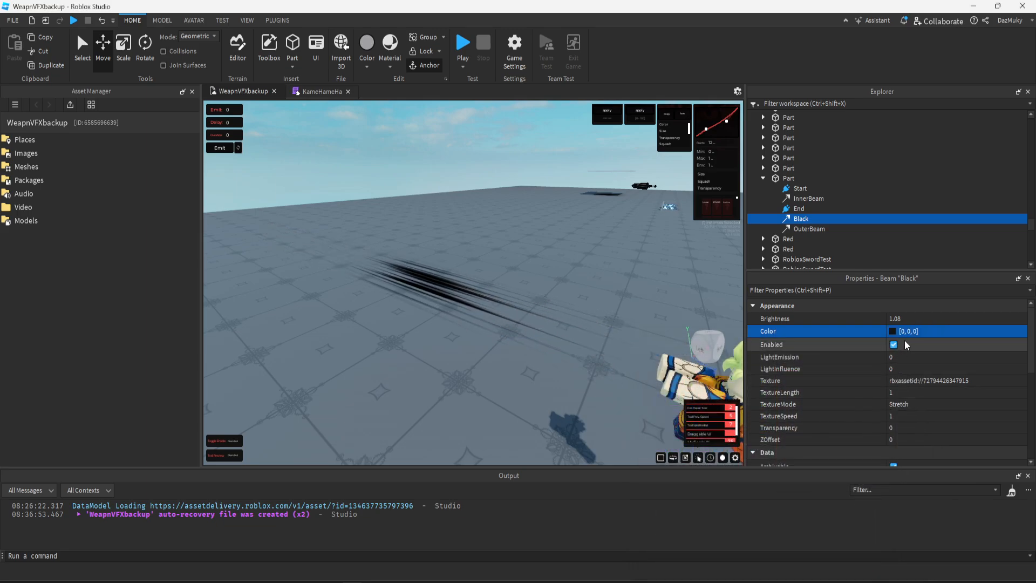
- Set the Black beam's Brightness to 0 and re-enable InnerBeam and OuterBeam together
left_click(909, 319)
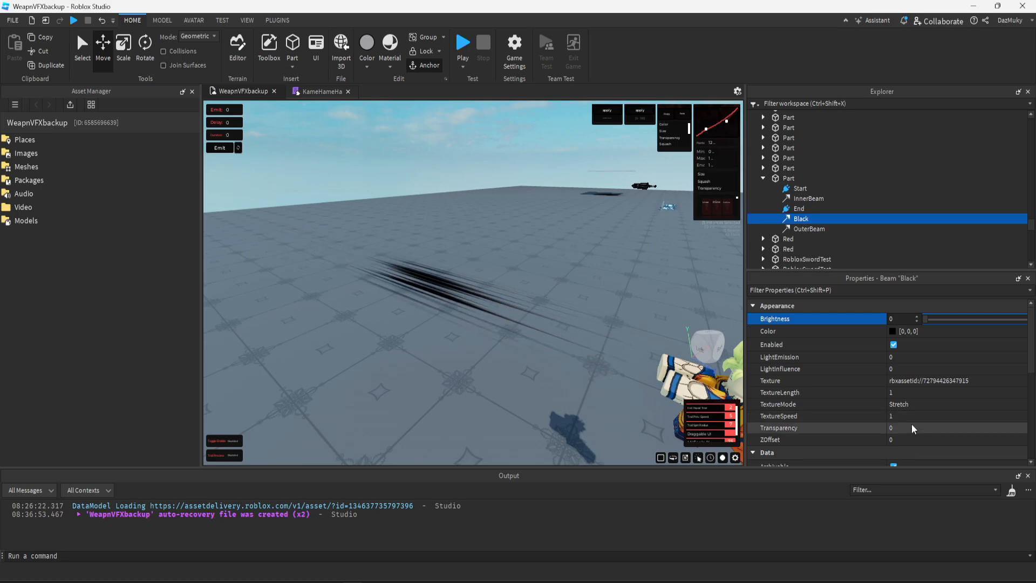
left_click(808, 199)
left_click(805, 230, "ctrl")
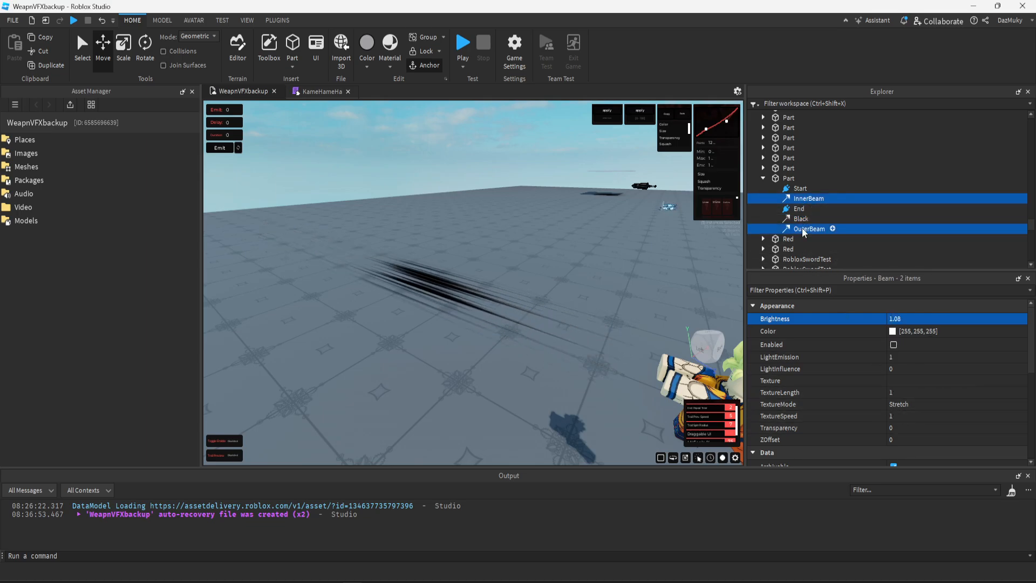
left_click(894, 344)
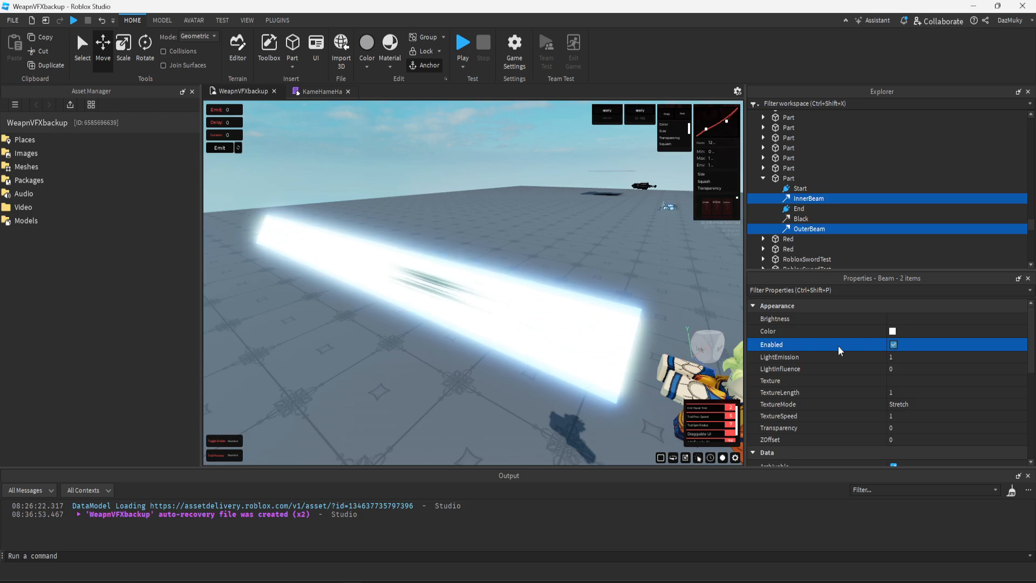
right_click(599, 369)
key("a")
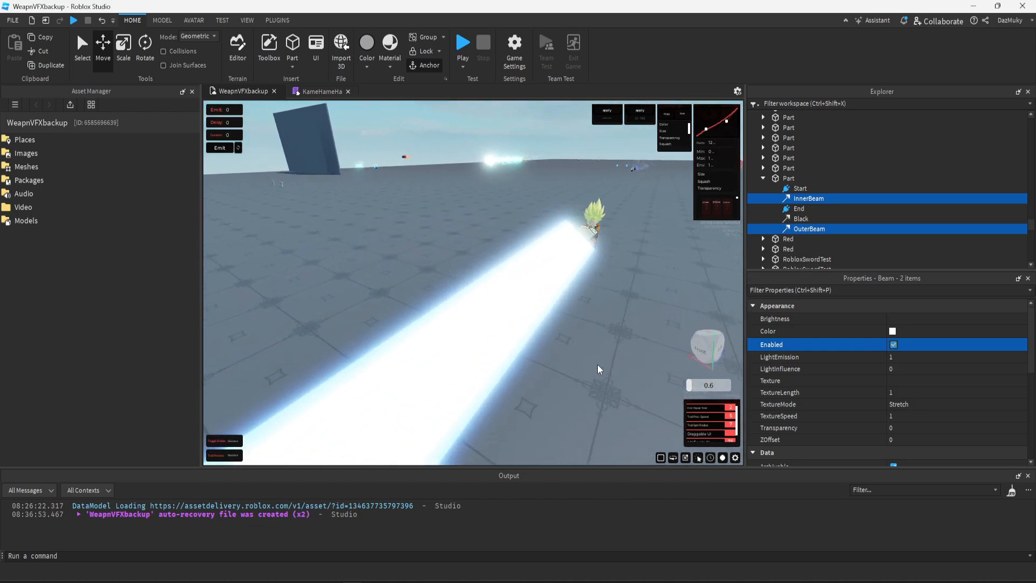
key("d")
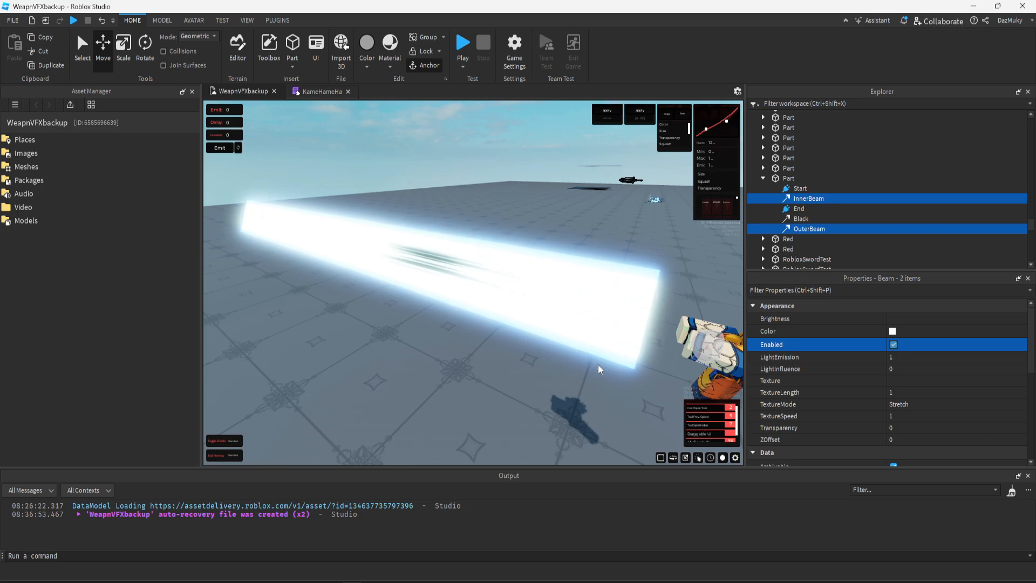
- Set the Black beam's ZOffset to 0.2
left_click(801, 220)
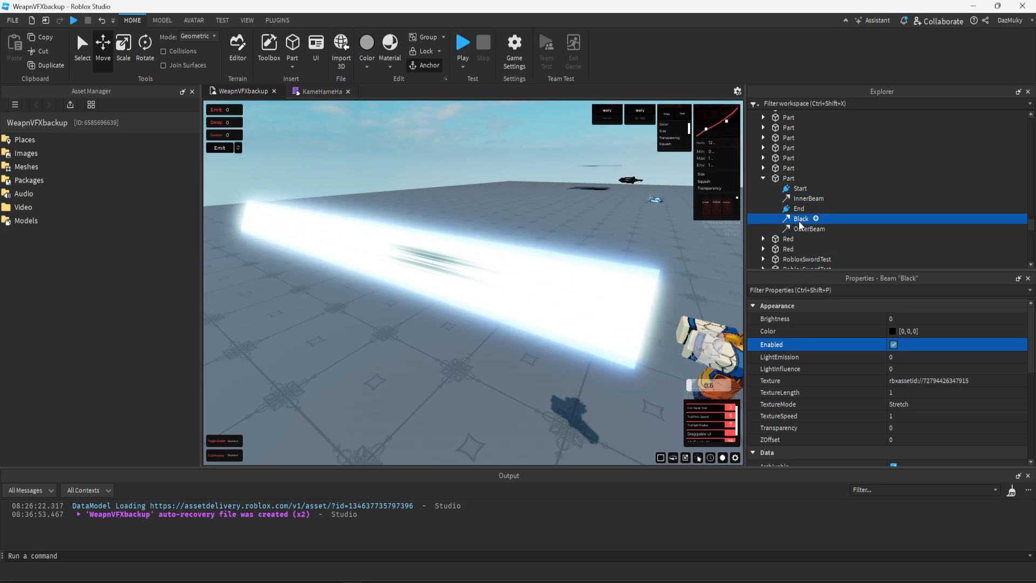
scroll(896, 416, "down", 5)
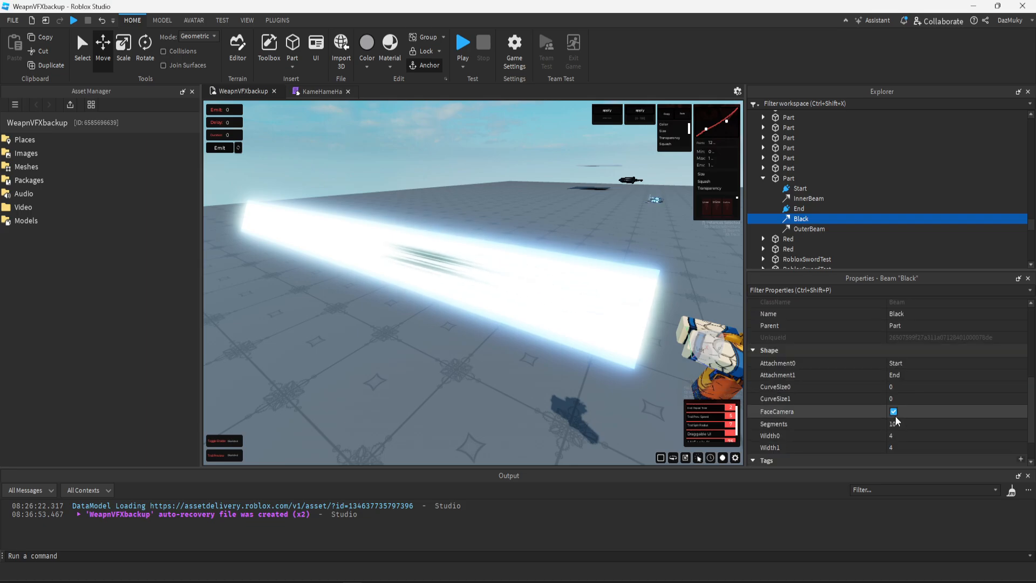
scroll(897, 432, "up", 6)
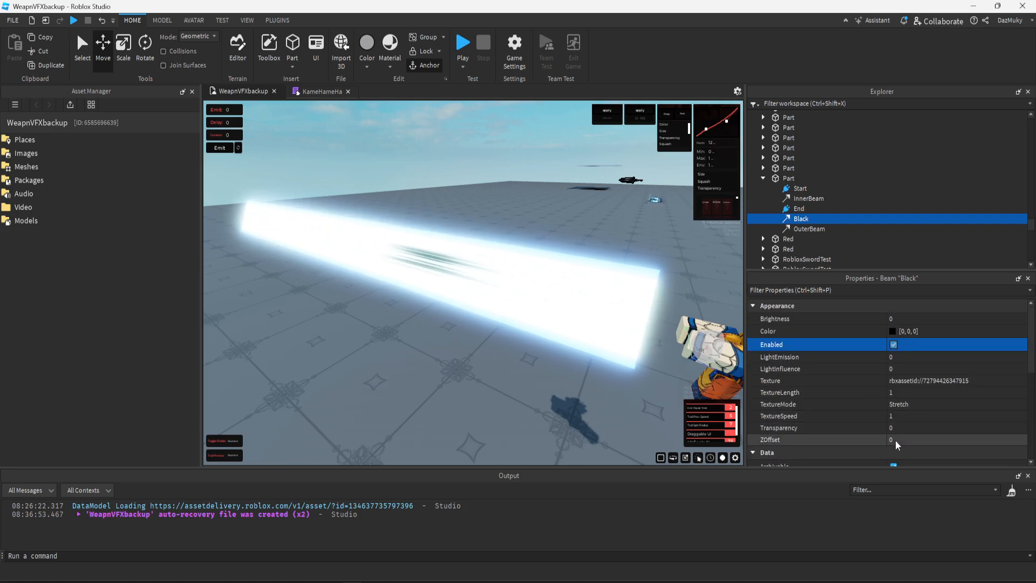
left_click(897, 442)
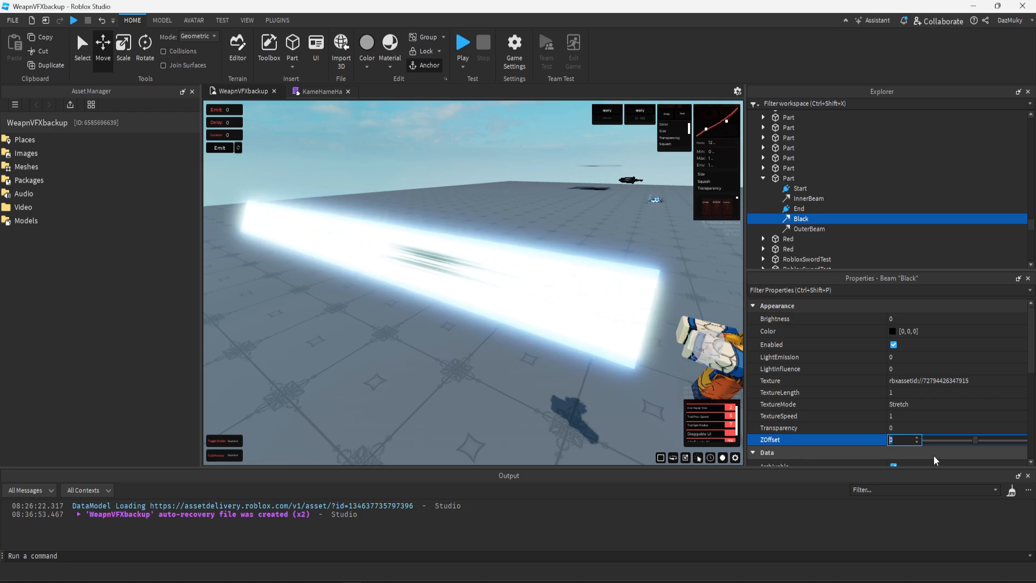
type("0.2")
key("Return")
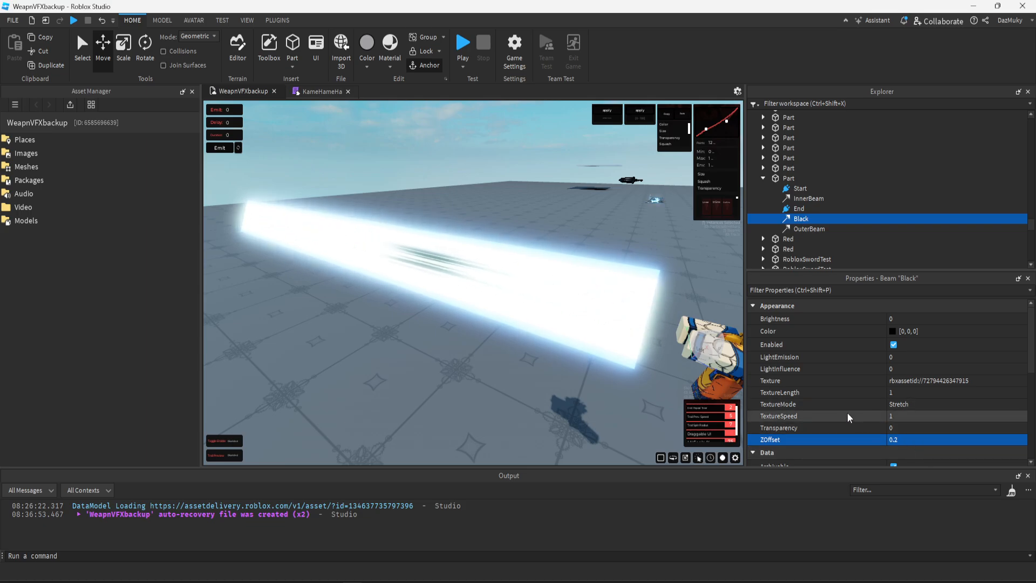
left_click_drag(661, 319, 699, 326)
scroll(658, 313, "up", 3)
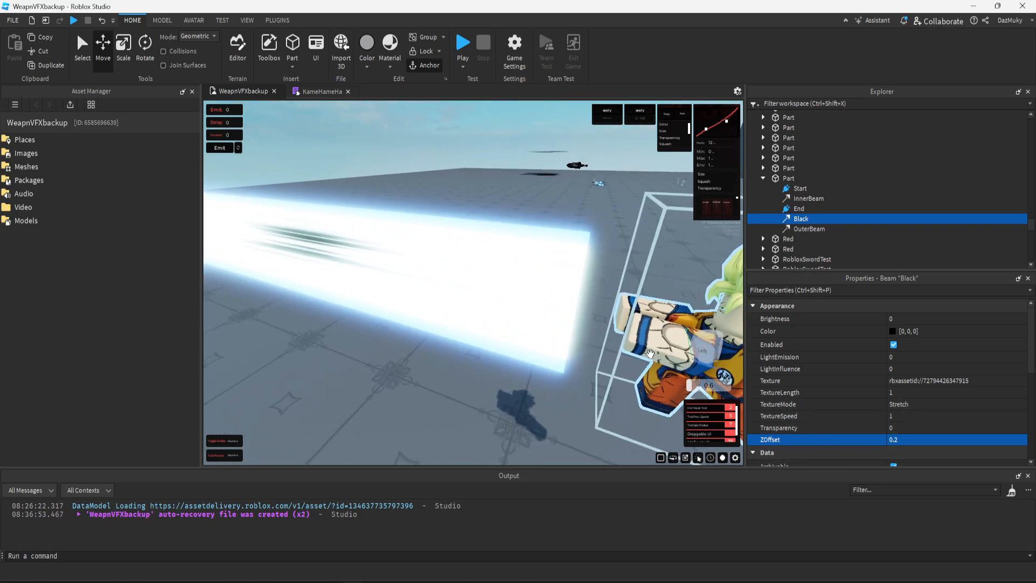
key("a")
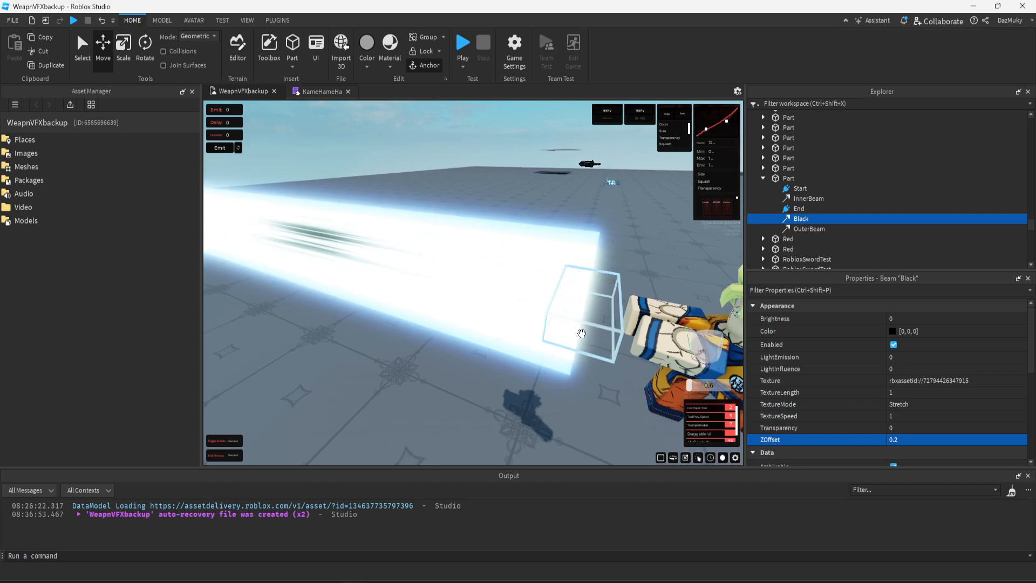
key("d")
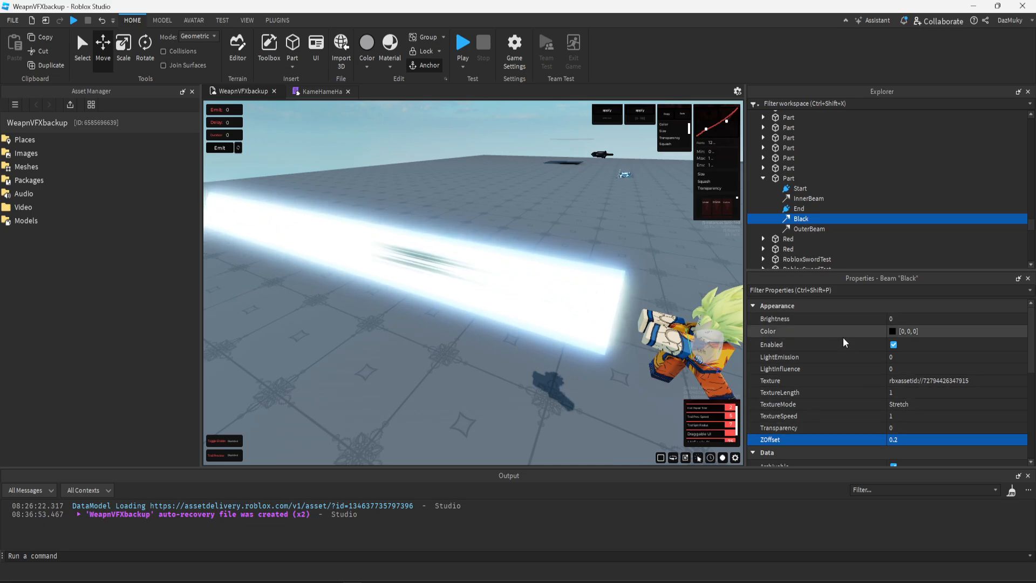
- Give the Black beam's Transparency curve a start fade from 1 at time 0 down to 0 at about time 0.024
left_click(928, 431)
left_click(1019, 429)
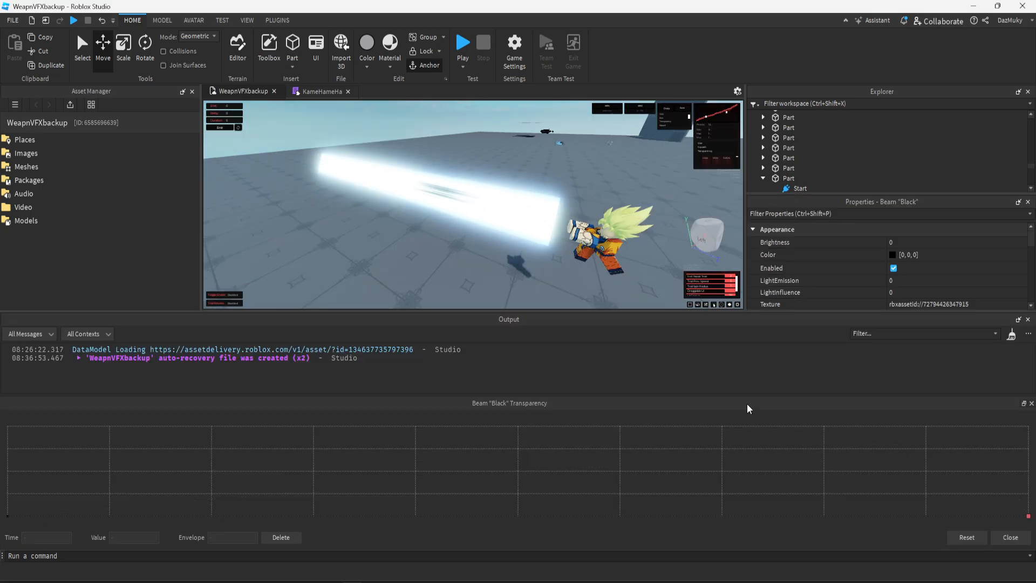
left_click_drag(15, 518, 69, 516)
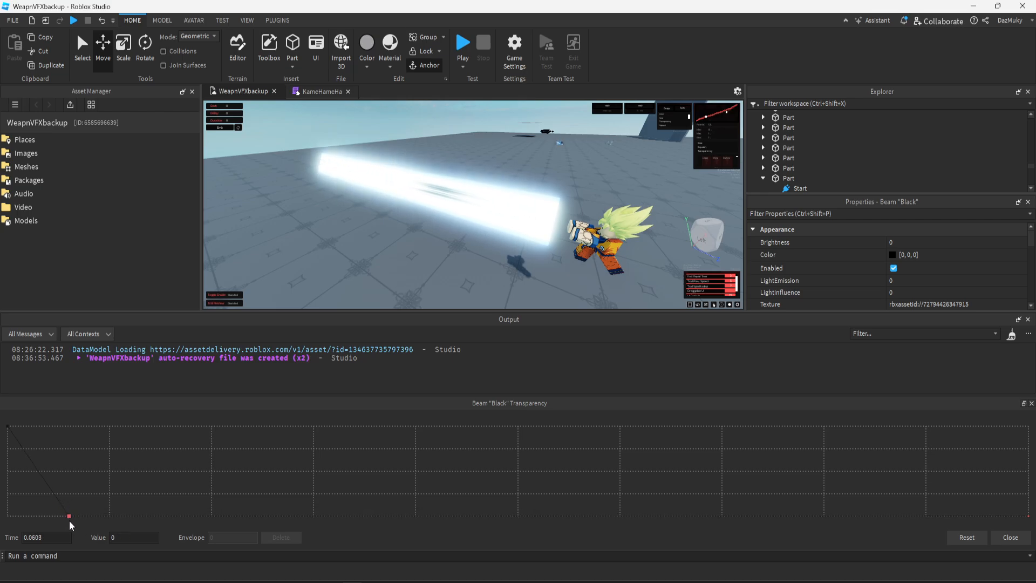
scroll(493, 293, "up", 3)
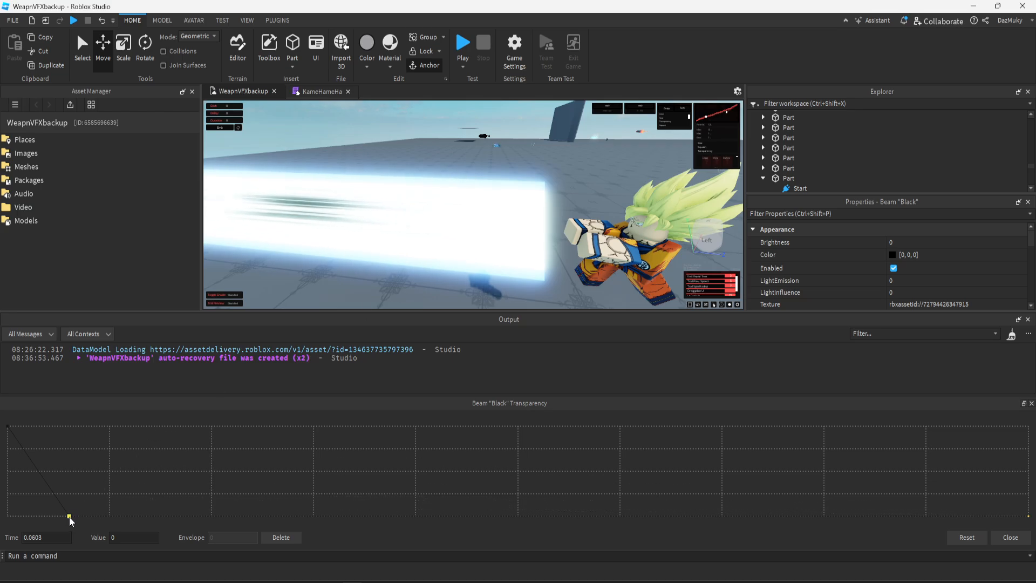
left_click_drag(69, 516, 33, 519)
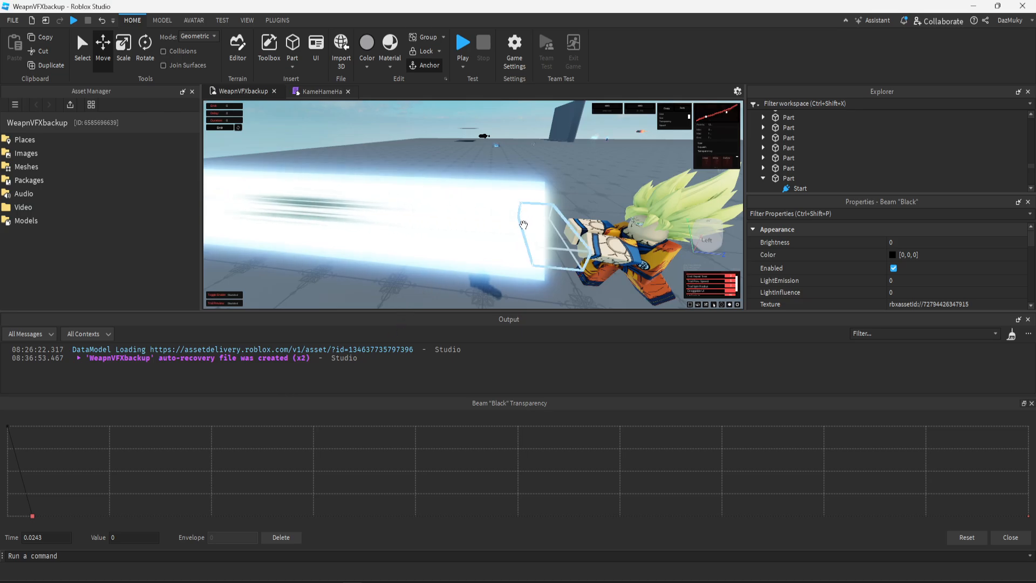
left_click_drag(526, 225, 479, 280)
- Add an end fade to the Black beam's Transparency curve, rising from 0 at about time 0.947 to 1 at the end
left_click_drag(1029, 517, 1024, 428)
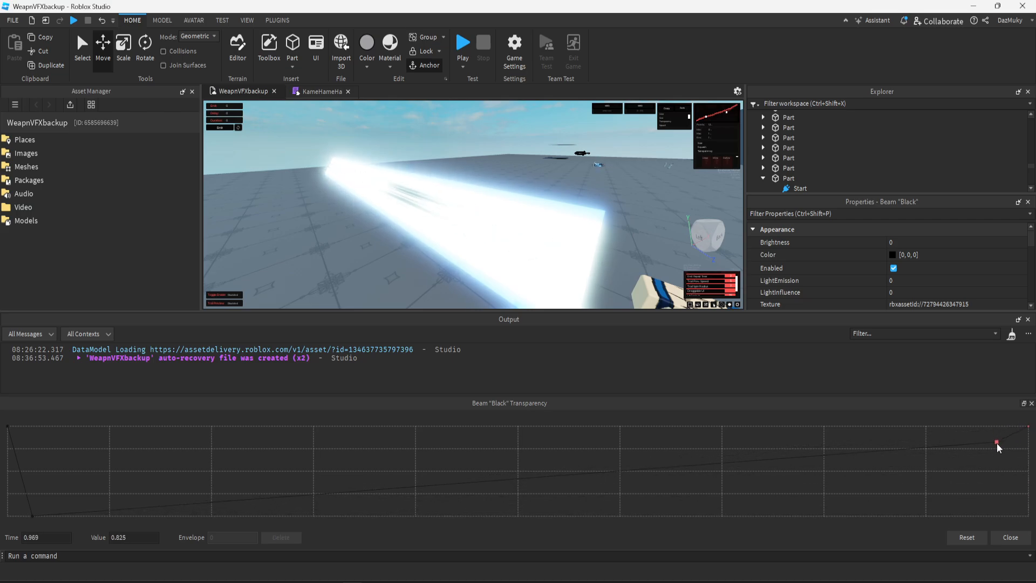
left_click(975, 518)
key("a")
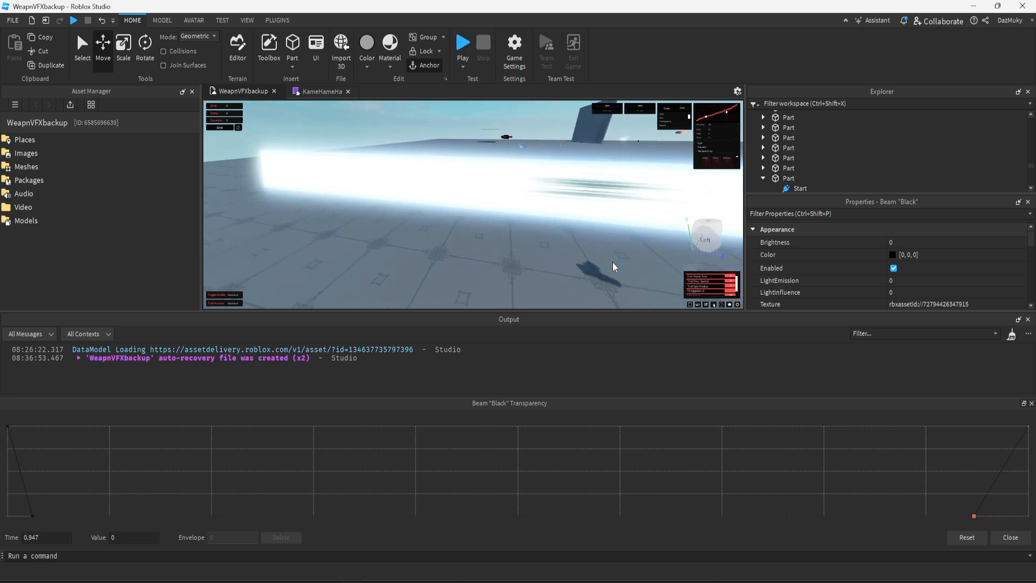
key("w")
key("s")
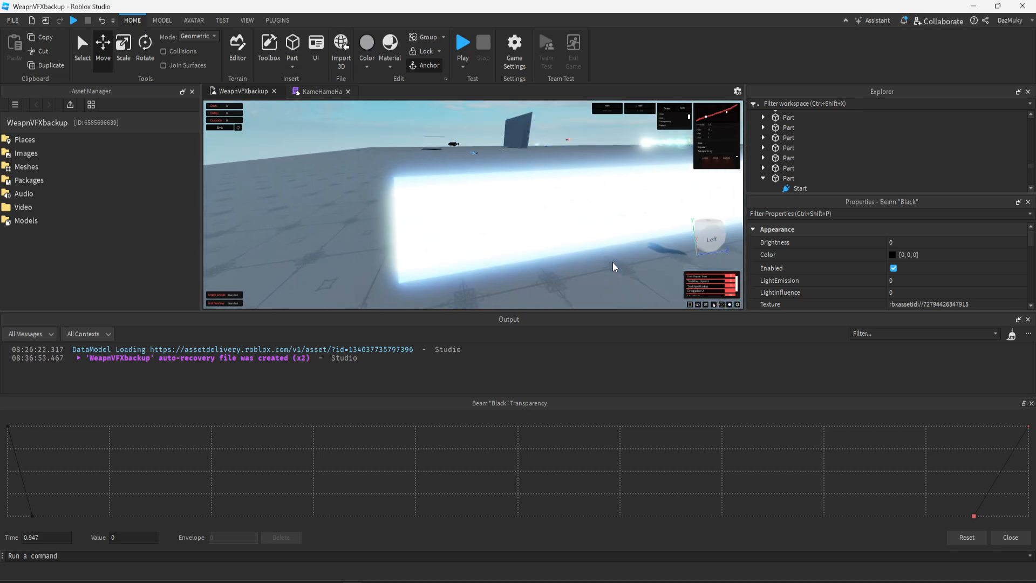
key("d")
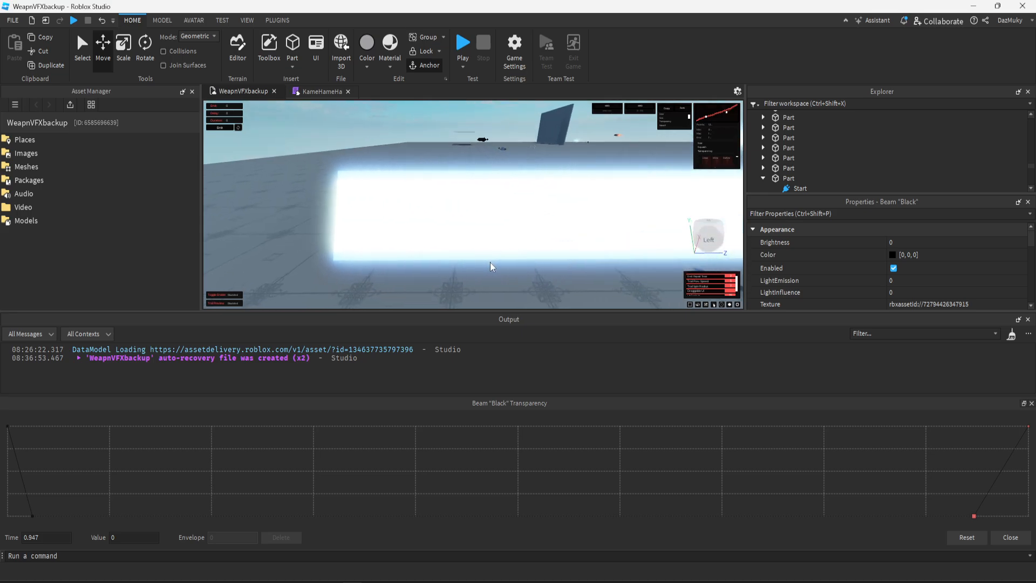
key("s")
key("w")
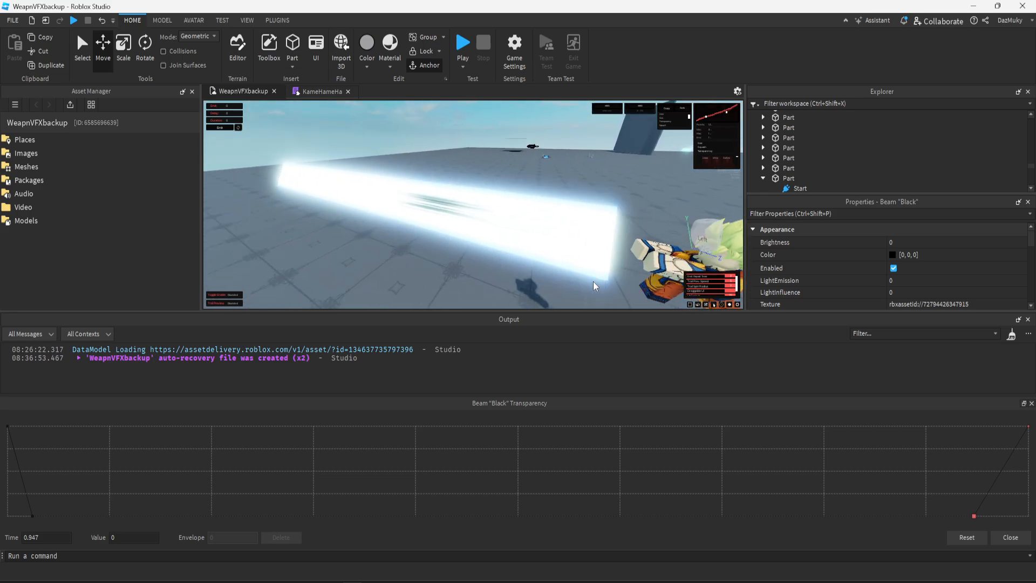
left_click(1011, 537)
- Try a Width0 and Width1 of 6 for the Black beam
scroll(894, 410, "down", 6)
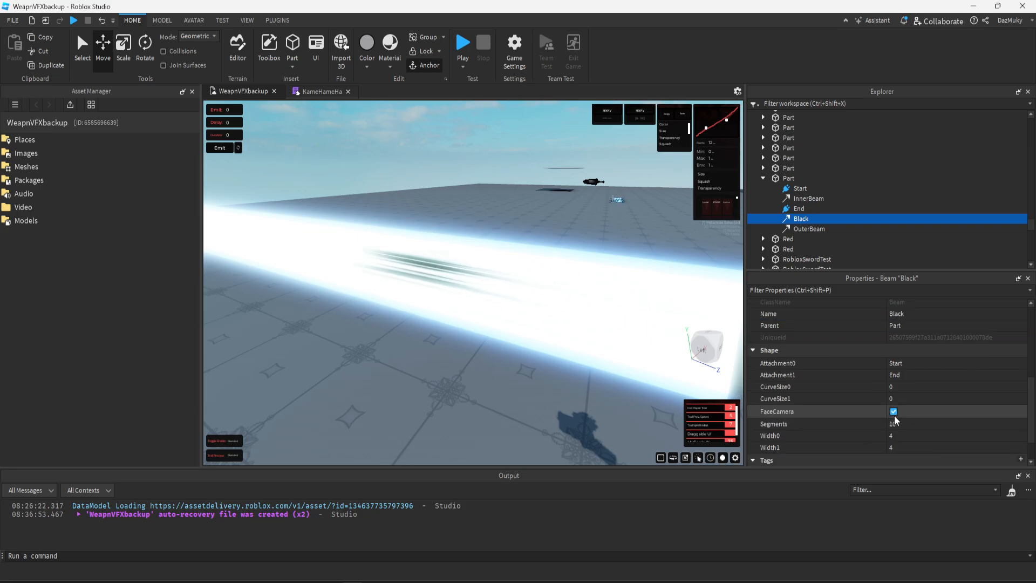
left_click(907, 400)
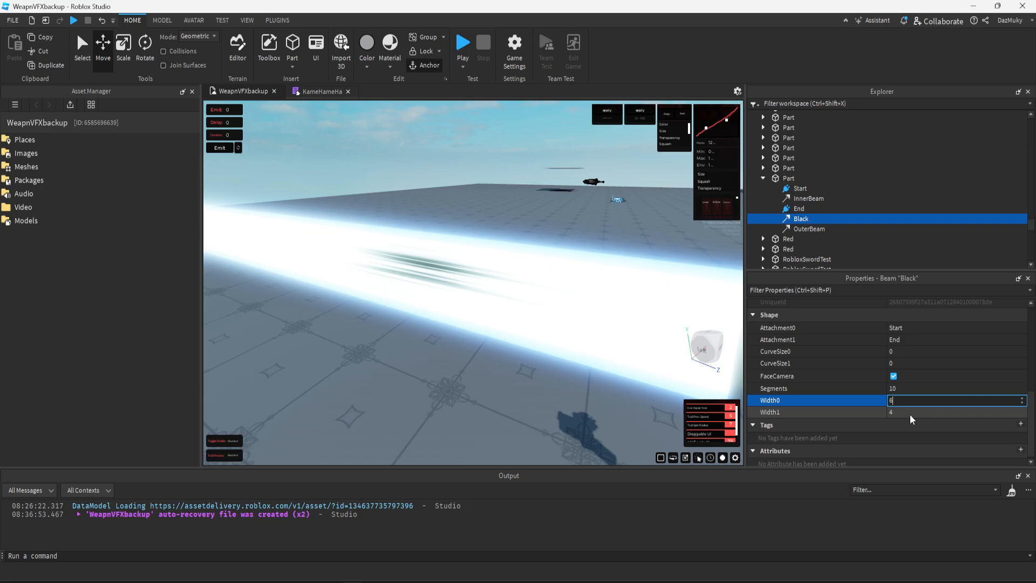
key("Return")
left_click_drag(620, 356, 581, 354)
key("s")
key("d")
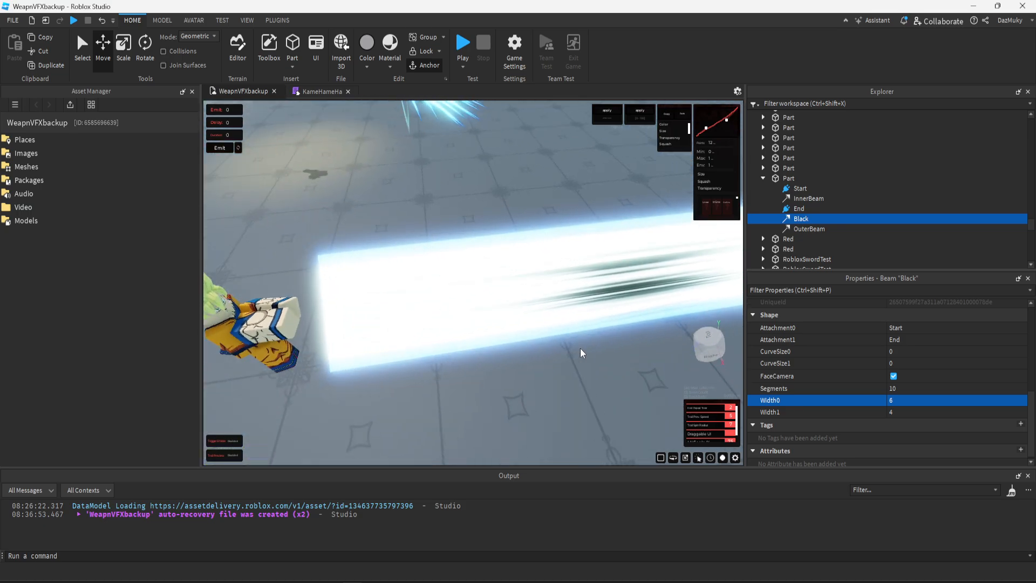
left_click(908, 411)
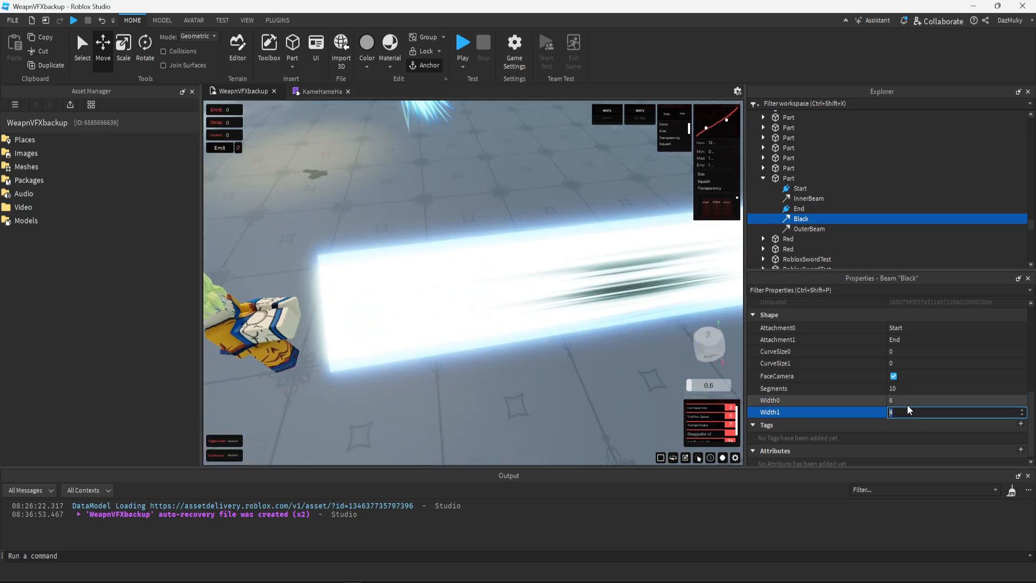
type("6")
key("Return")
left_click_drag(629, 336, 629, 335)
key("d")
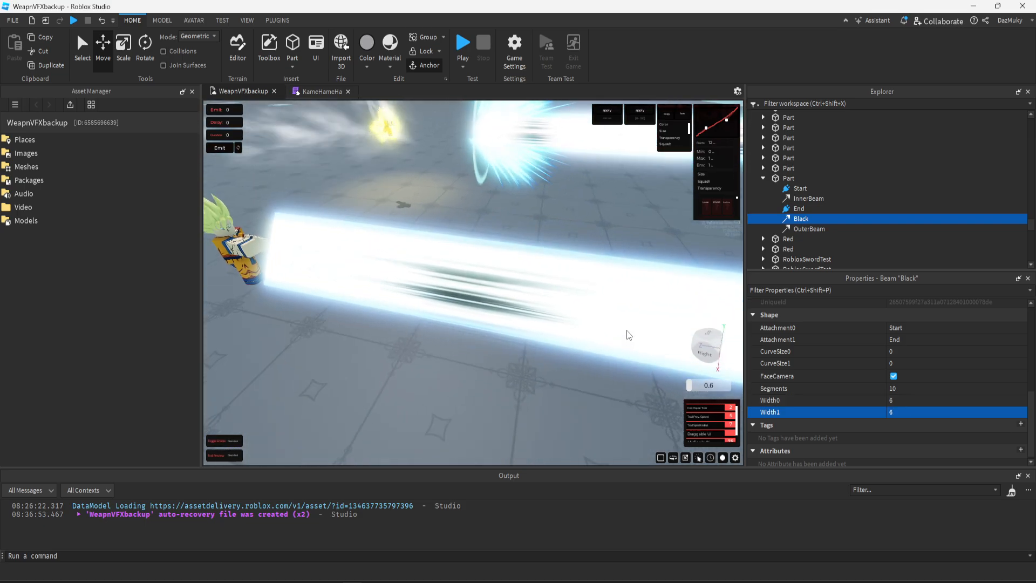
key("s")
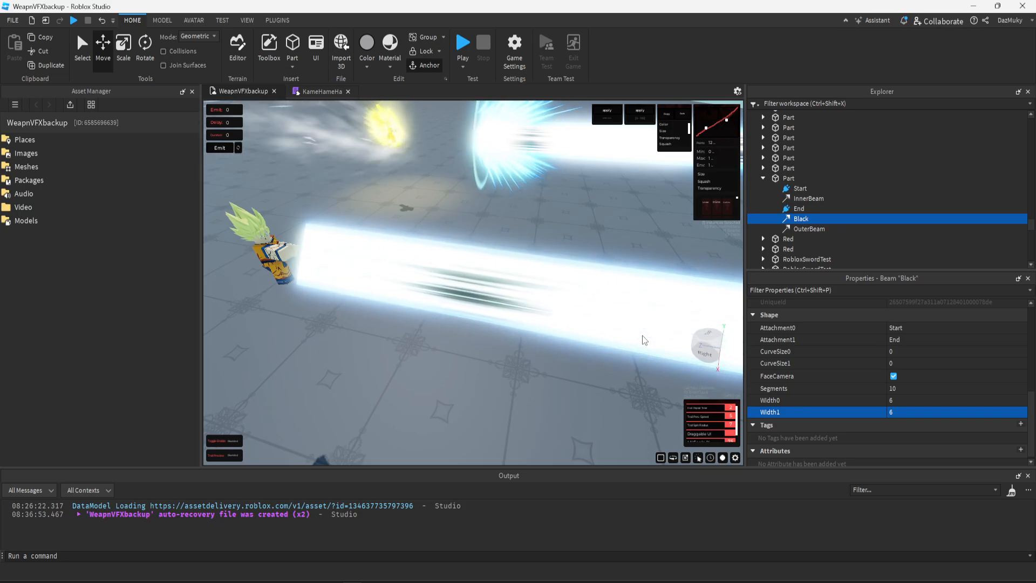
- Set the Black beam's Width0 and Width1 to 5
left_click(894, 401)
type("5")
left_click(901, 413)
type("5")
key("Return")
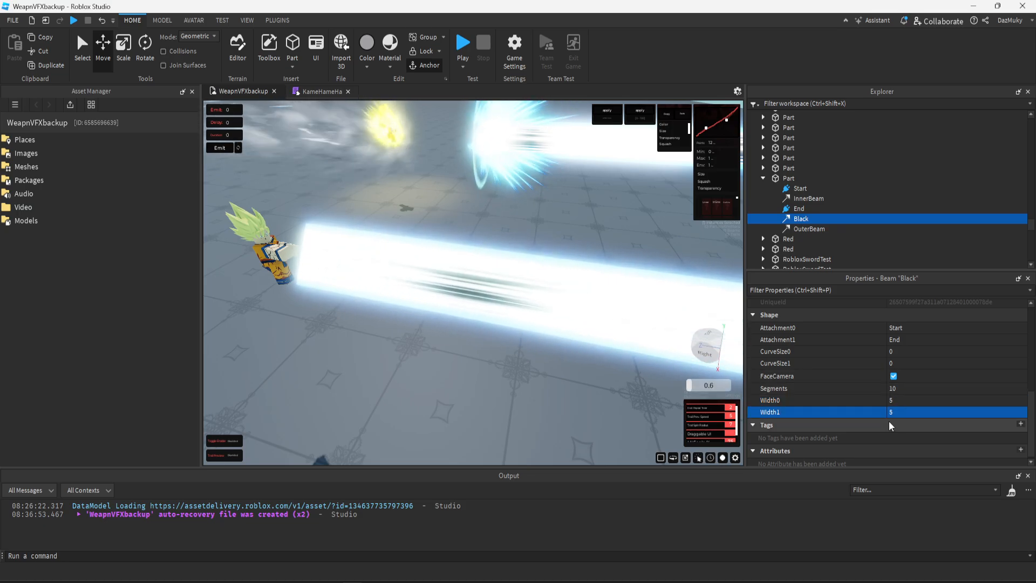
key("d")
left_click_drag(644, 382, 644, 381)
key("s")
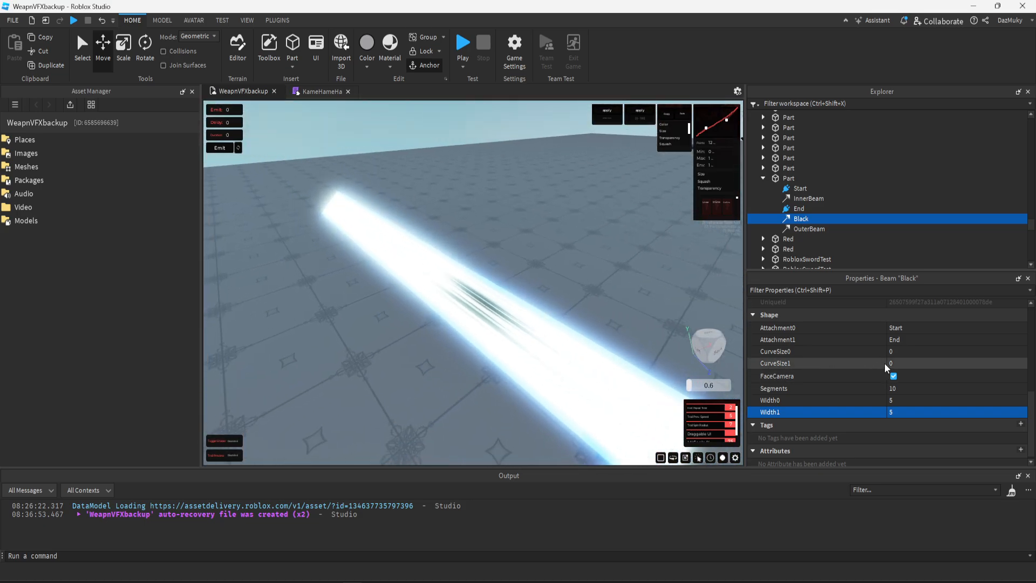
- Set the Black beam's TextureSpeed to 5 and its TextureLength to 1.25
scroll(885, 369, "up", 5)
left_click(908, 416)
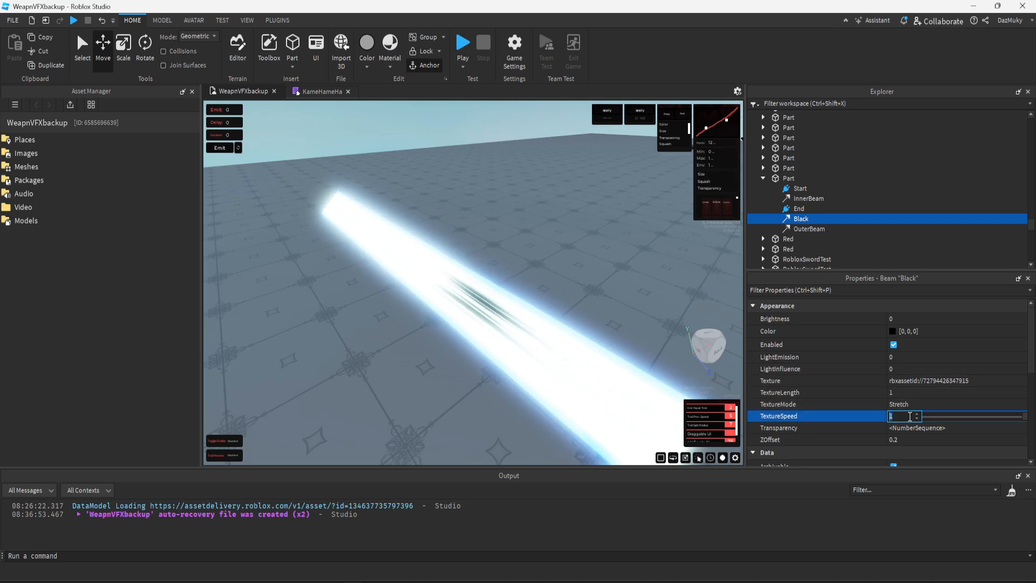
type("5")
key("Return")
key("s")
left_click_drag(636, 304, 638, 304)
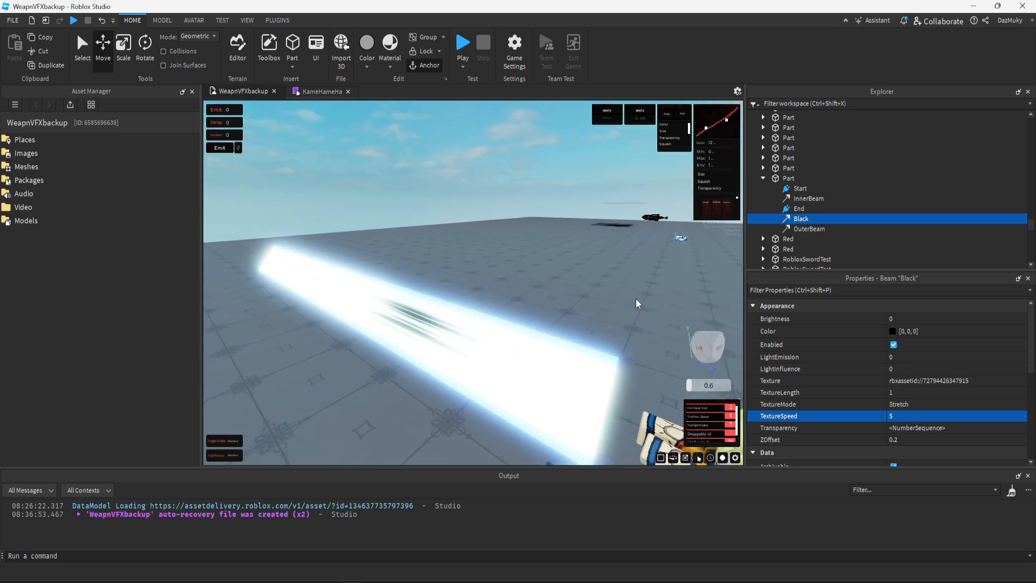
left_click(931, 395)
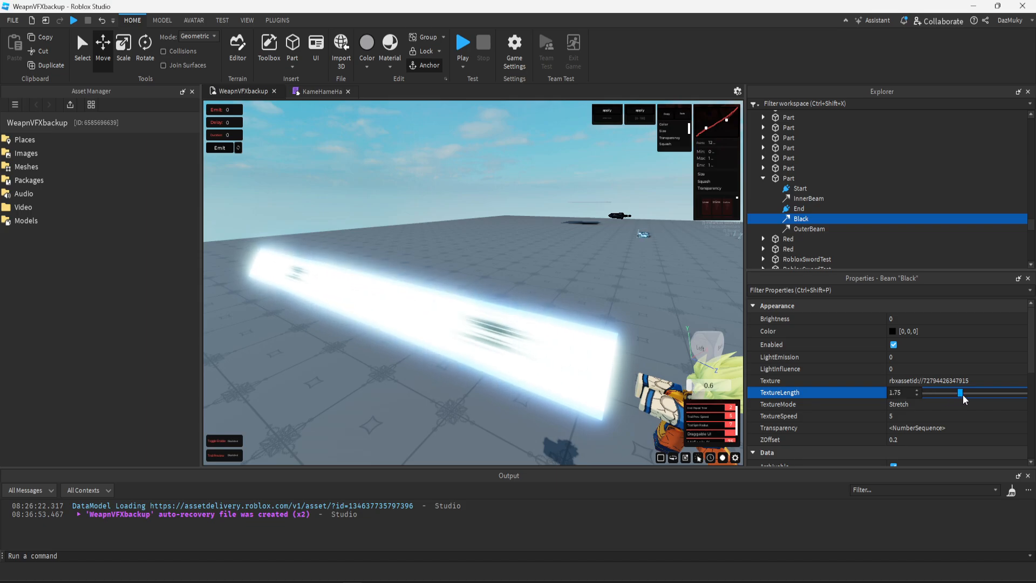
mouse_move(952, 398)
left_mouse_down()
mouse_move(963, 400)
mouse_move(951, 404)
left_mouse_up()
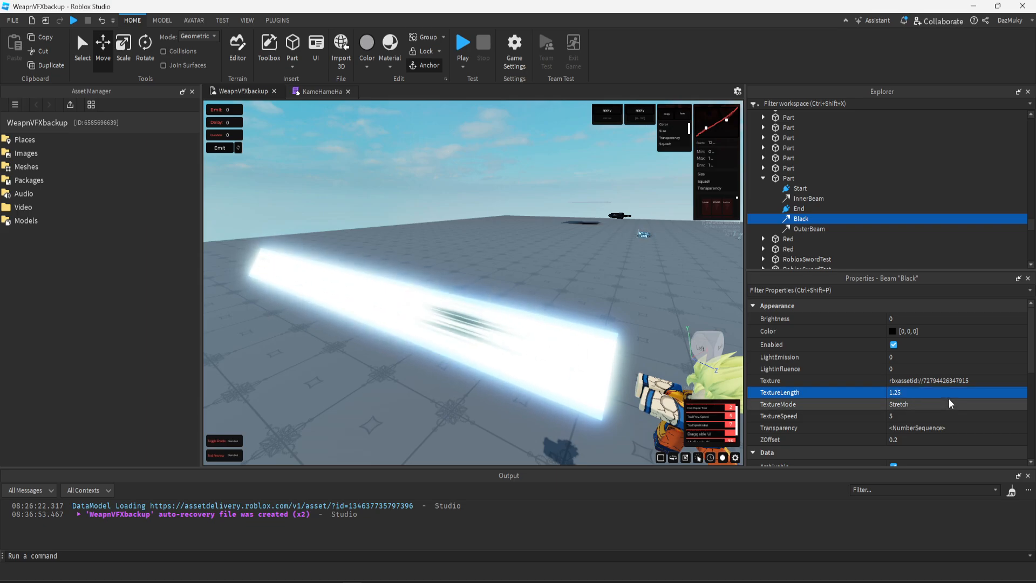
- Try adding a duplicate of the Black beam and delete the copy
right_click(805, 220)
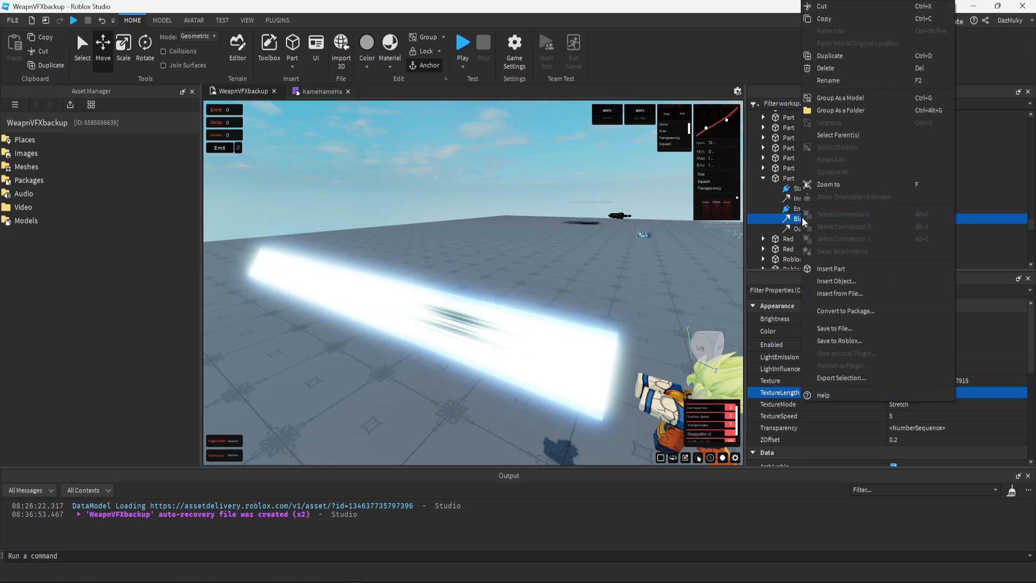
left_click(840, 56)
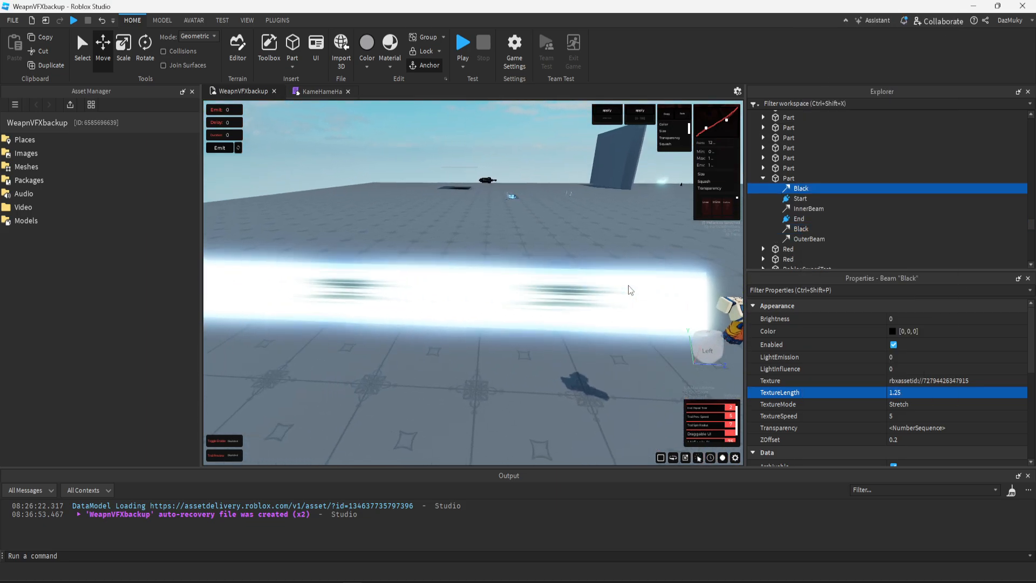
key("Delete")
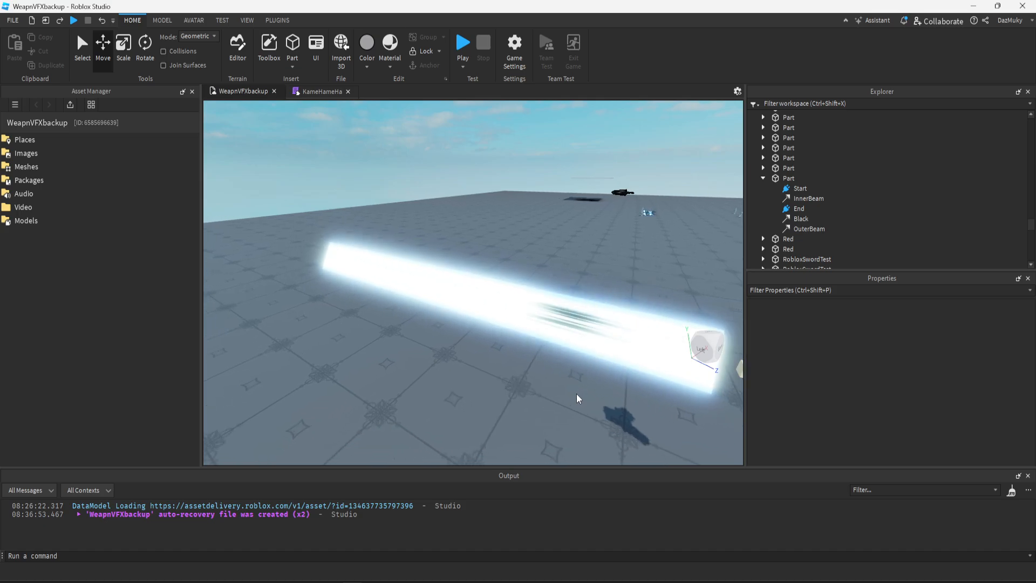
- Inspect the black streaks moving along the beam from several angles and distances
key("q")
key("d")
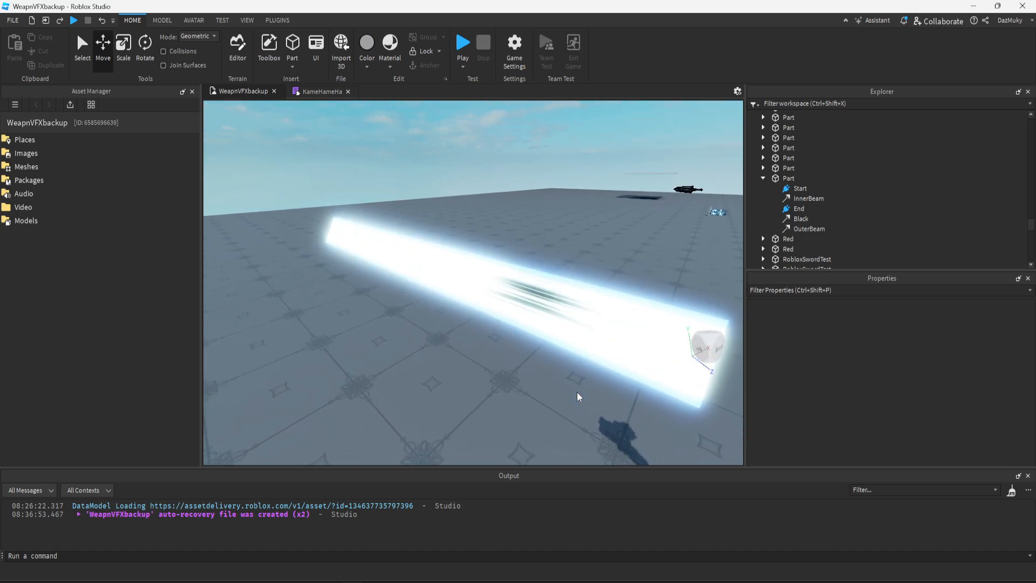
key("a")
left_click_drag(403, 303, 540, 363)
key("w")
key("w")
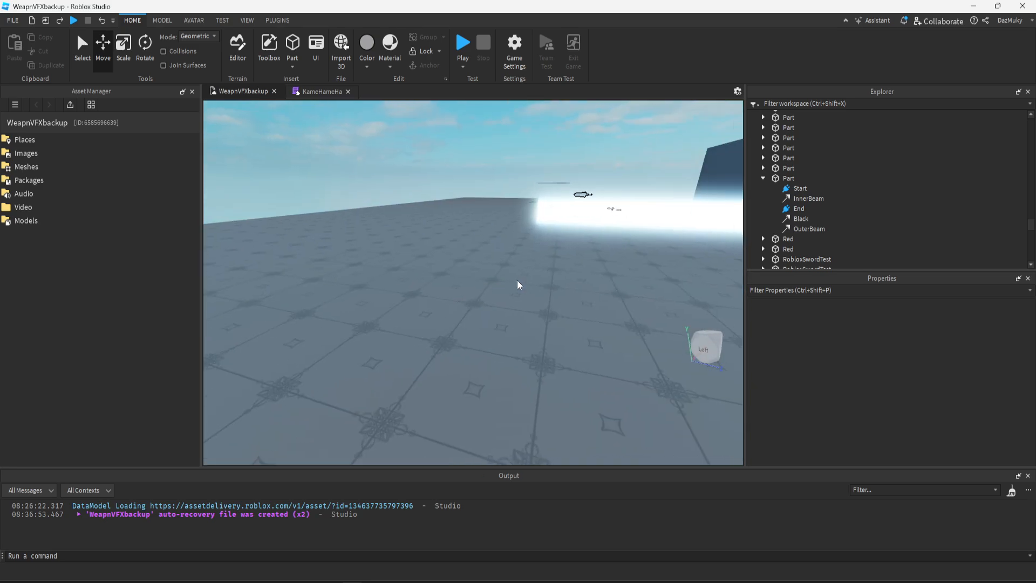
left_click_drag(519, 285, 520, 291)
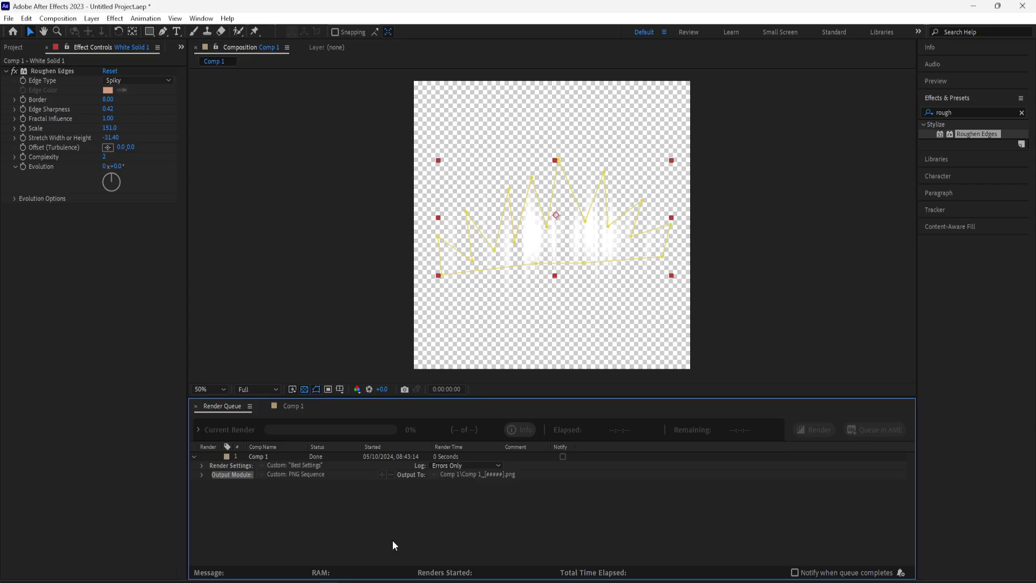
- In After Effects, try narrowing and heightening the white solid in Comp 1 with a Mask Feather of 327 pixels
left_click(328, 389)
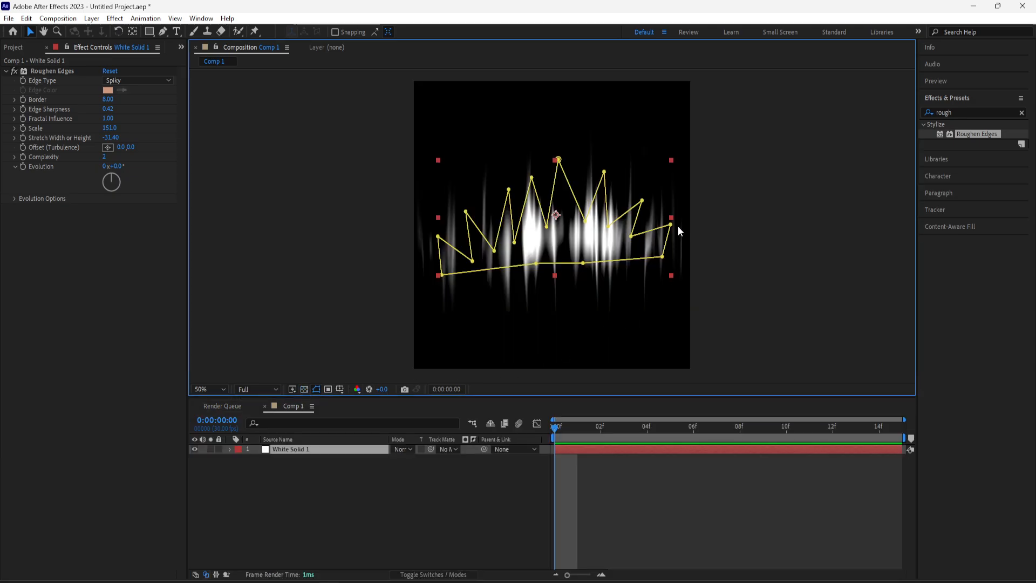
left_click_drag(669, 221, 654, 220)
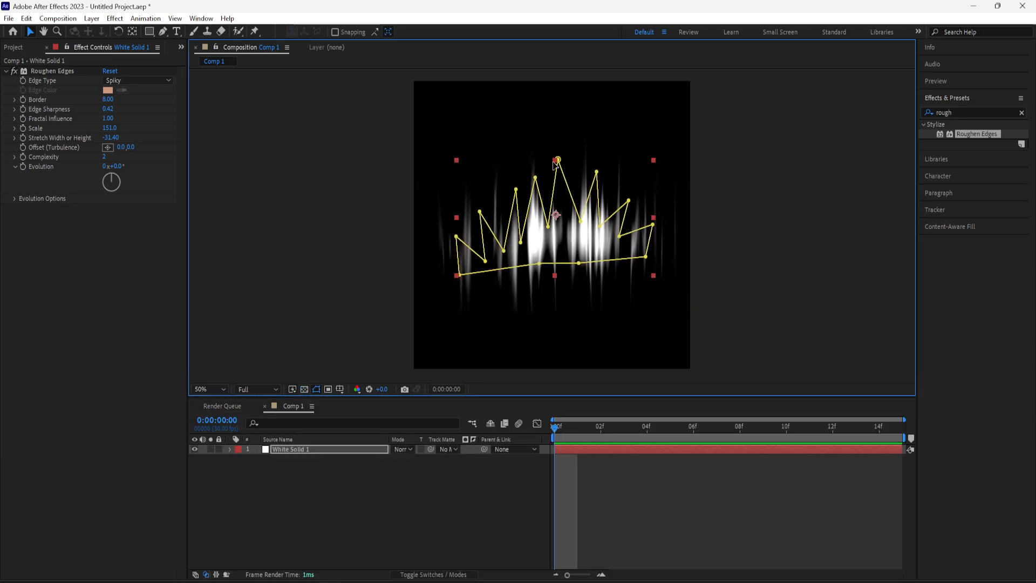
mouse_move(556, 161)
left_mouse_down()
mouse_move(558, 130)
mouse_move(551, 143)
left_mouse_up()
left_click(356, 454)
key("f")
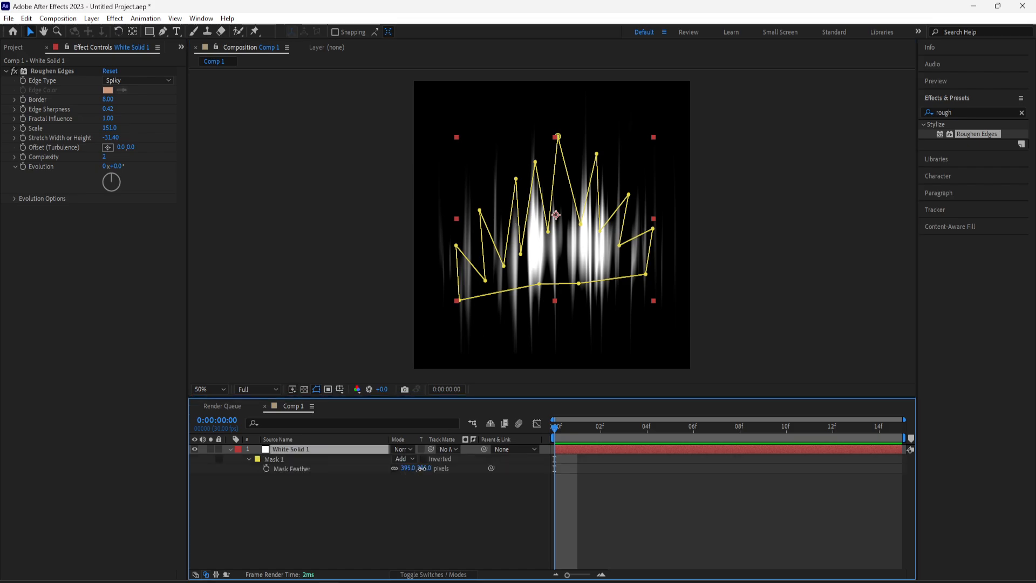
left_click_drag(422, 469, 386, 460)
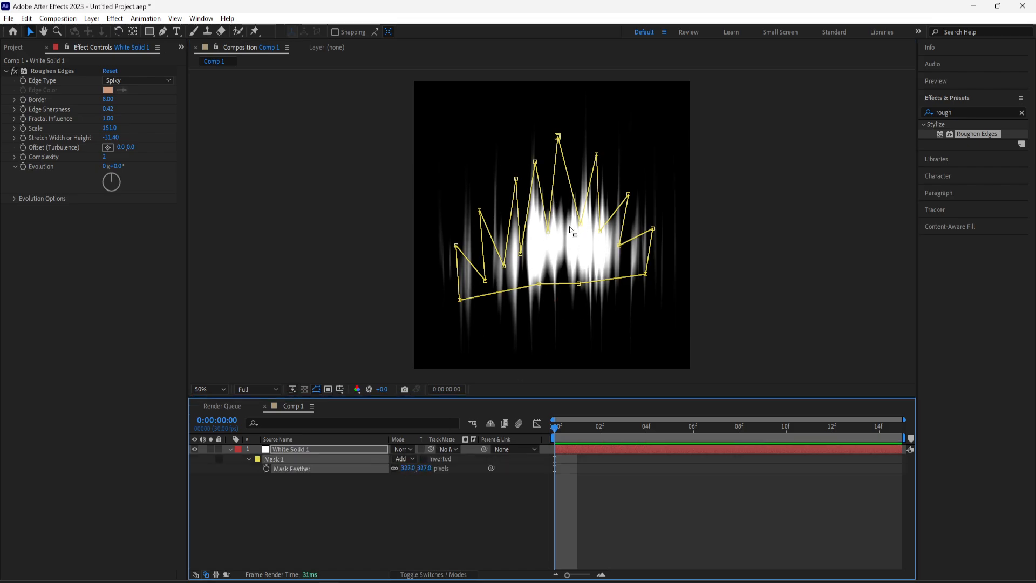
- Undo the white solid's Mask Feather change and both resizes
key("ctrl+z")
key("ctrl+z")
key("ctrl+z")
key("ctrl+z")
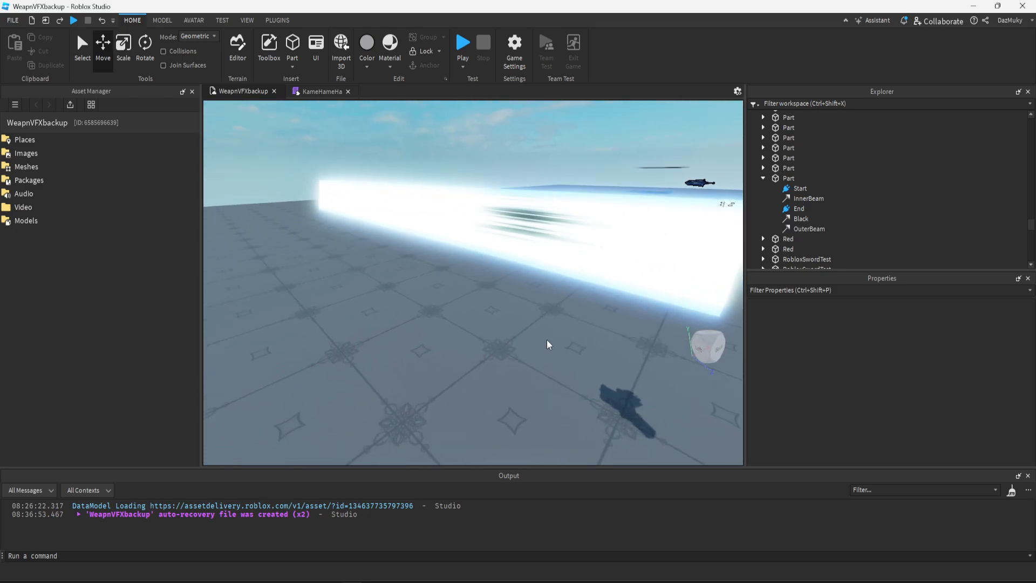
scroll(548, 344, "down", 3)
scroll(532, 359, "down", 1)
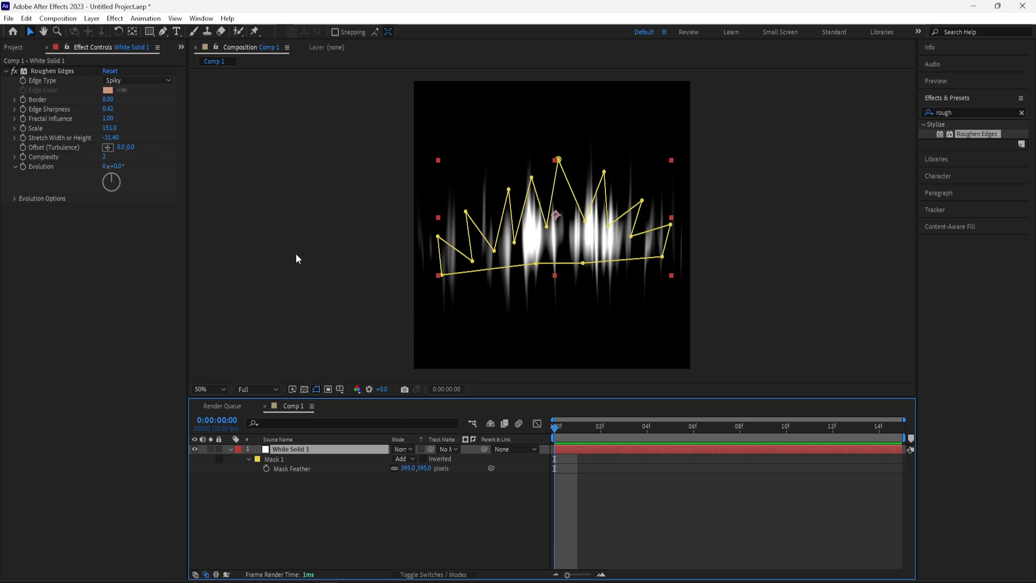
- Search the effects for "warp" and apply the Warp effect to White Solid 1, below Roughen Edges
left_click(54, 74)
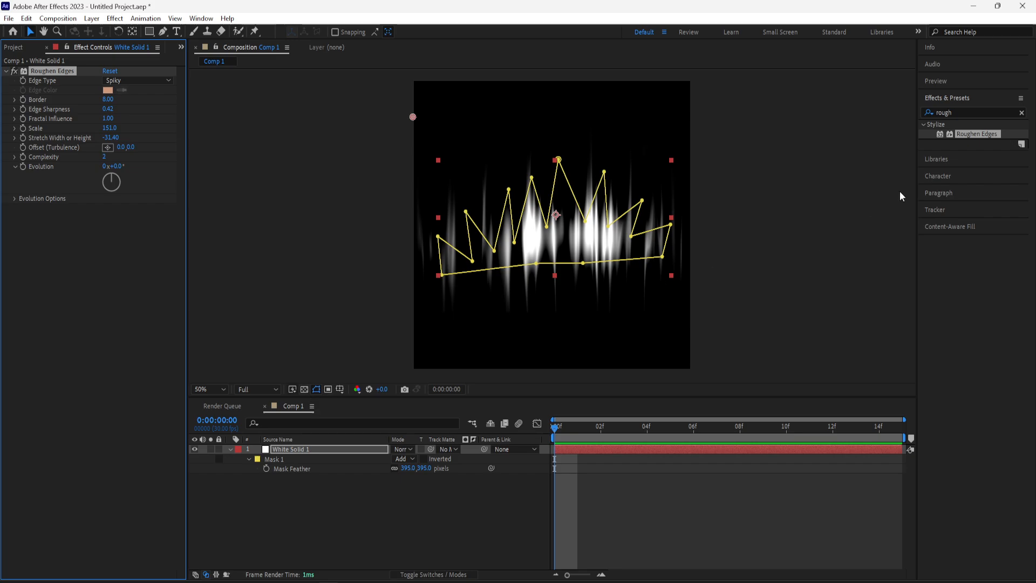
left_click_drag(956, 112, 948, 111)
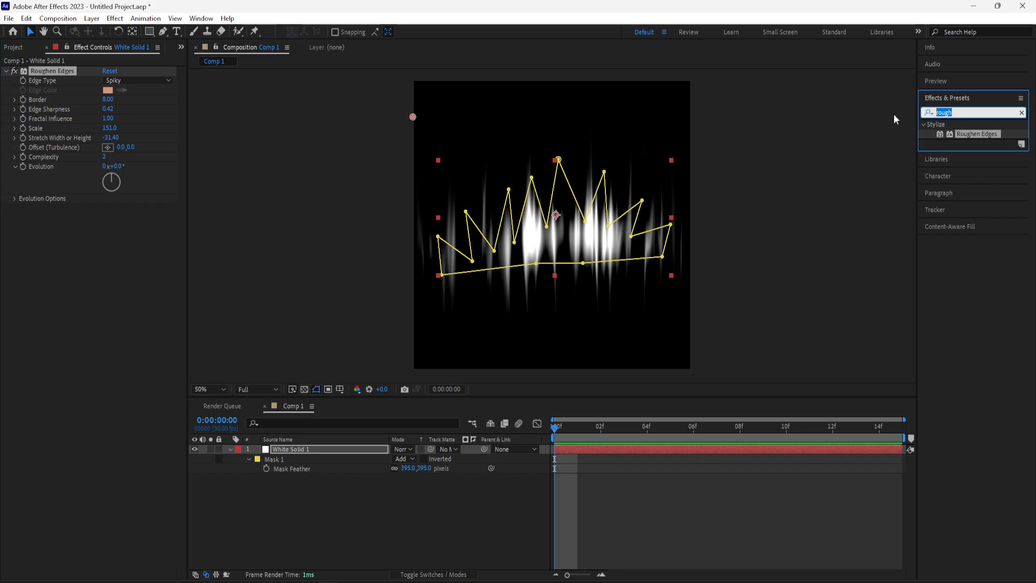
type("warp")
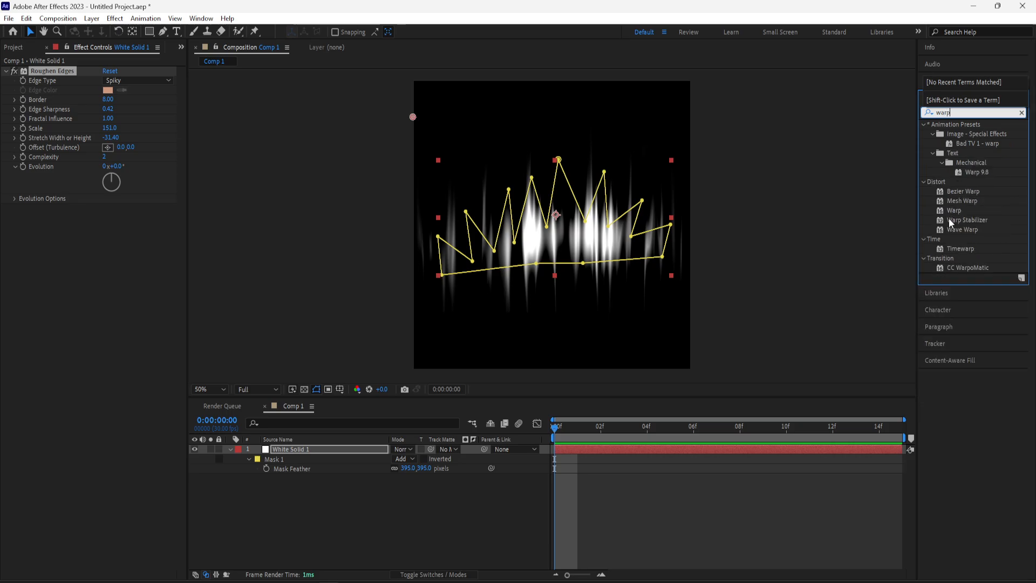
left_click_drag(955, 211, 157, 264)
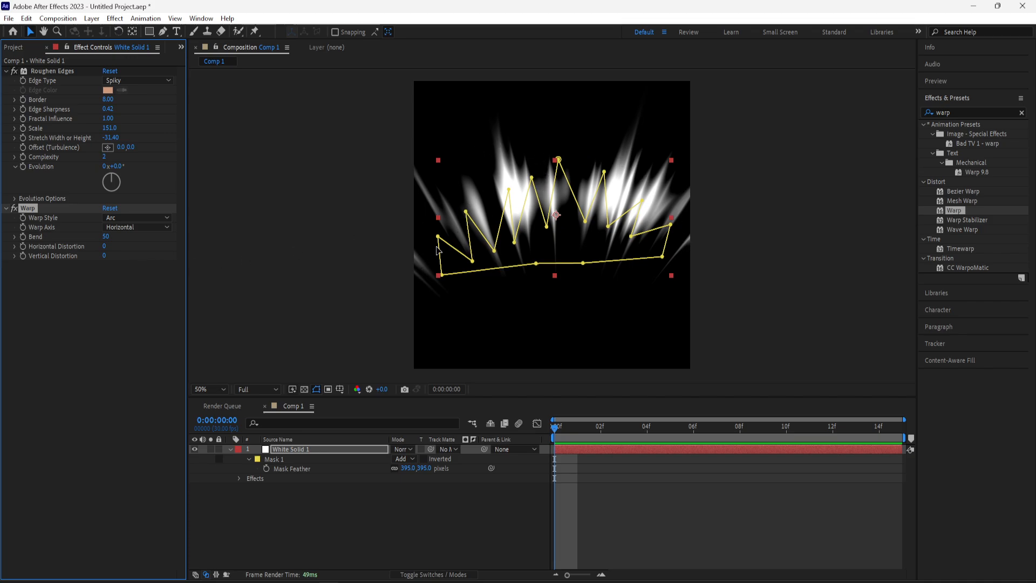
- Set the Warp effect to the Arc Upper style with a Vertical Distortion of -65 and a Bend of 70
left_click(116, 219)
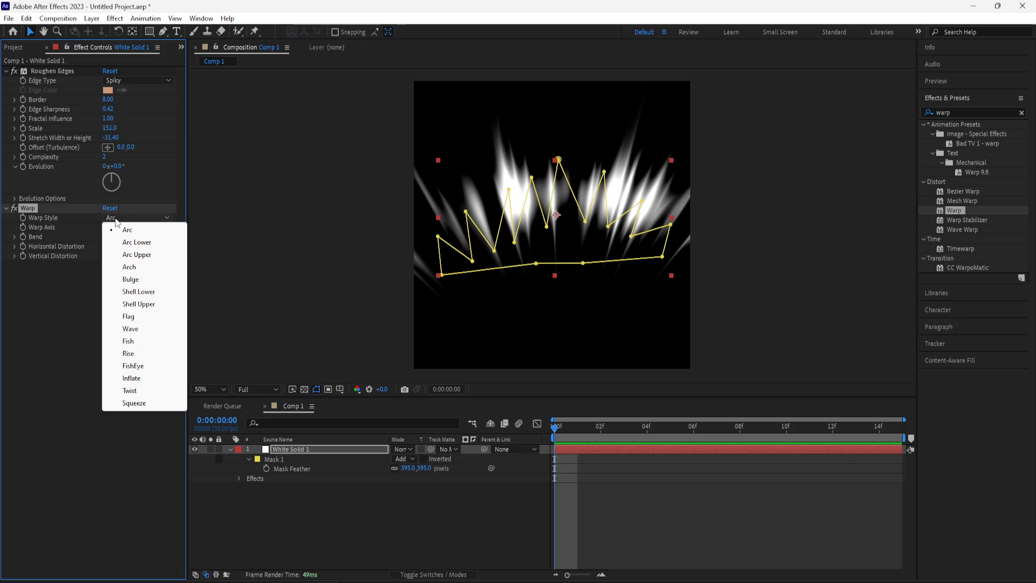
left_click(130, 304)
left_click(138, 218)
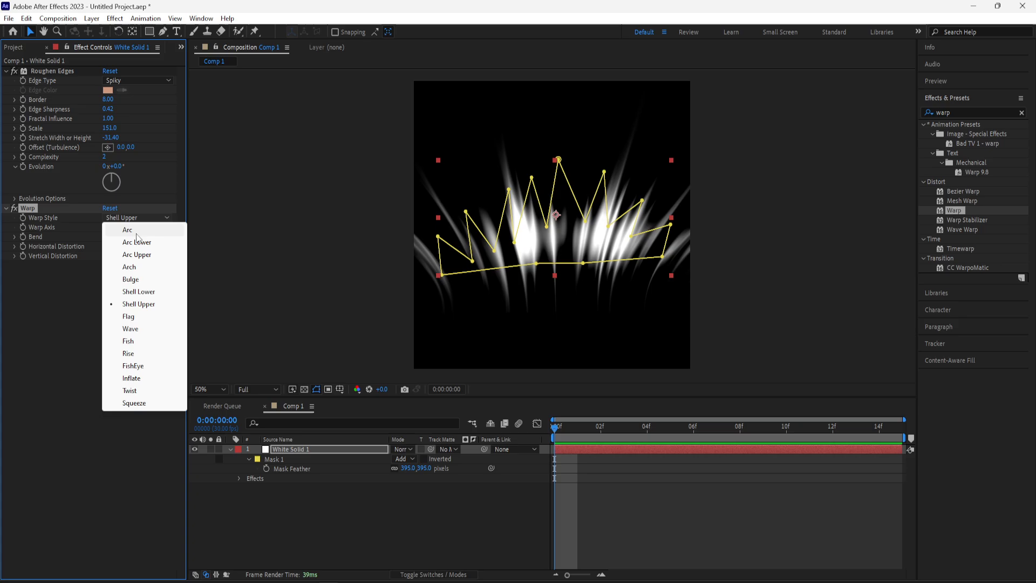
left_click(135, 258)
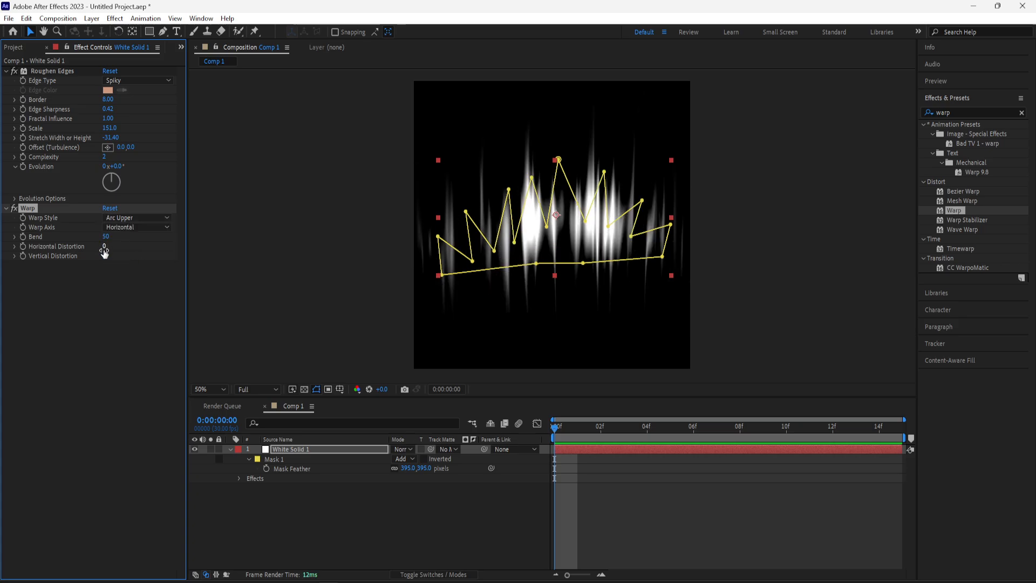
left_click_drag(104, 256, 61, 252)
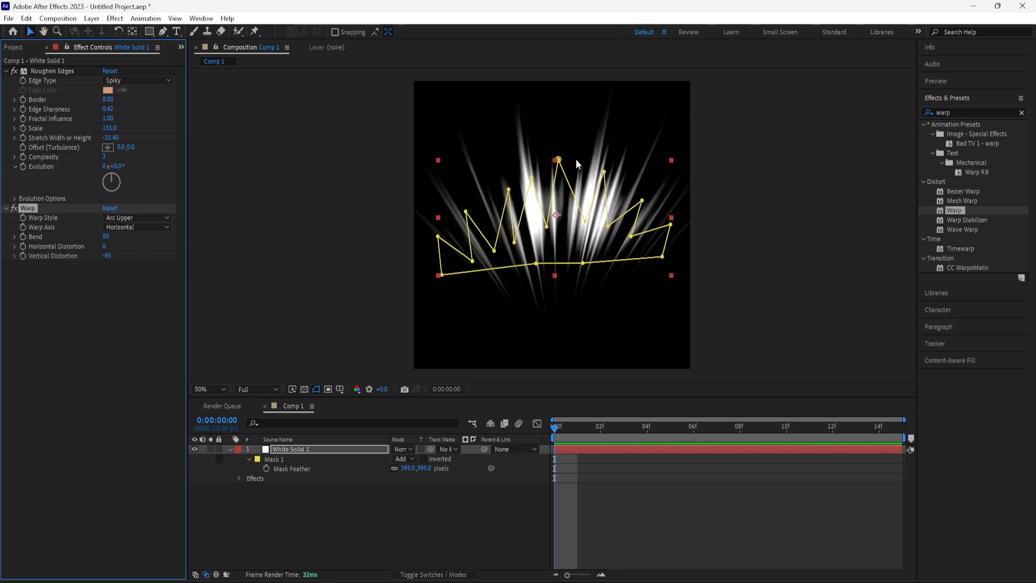
mouse_move(107, 238)
left_mouse_down()
mouse_move(27, 230)
mouse_move(112, 232)
left_mouse_up()
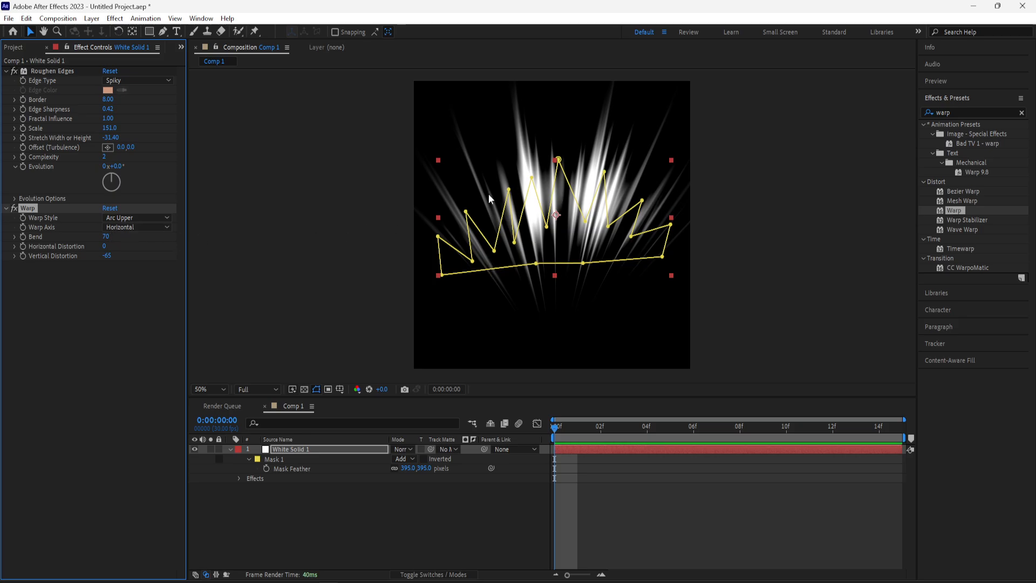
- Make the white solid narrower and place it lower in the composition, with its Mask Feather set to 376 pixels
left_click_drag(669, 163, 620, 227)
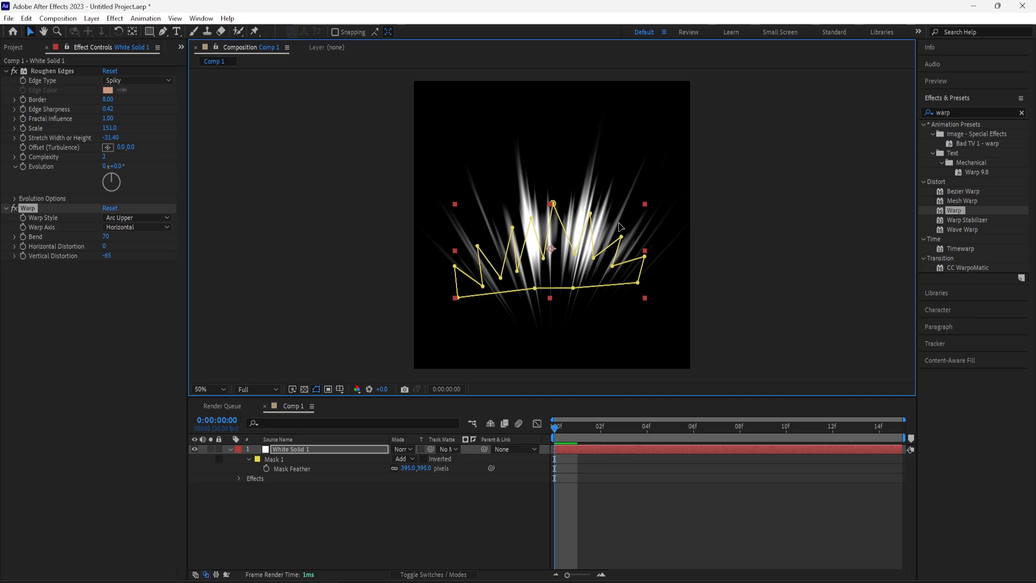
left_click(650, 208)
left_click(628, 221)
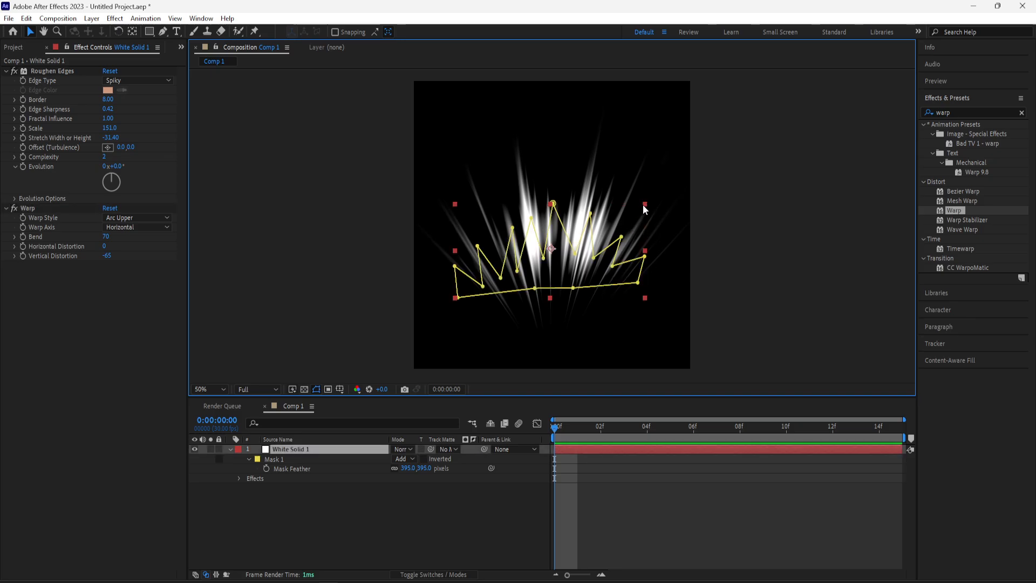
mouse_move(642, 205)
left_mouse_down()
mouse_move(631, 205)
mouse_move(637, 197)
left_mouse_up()
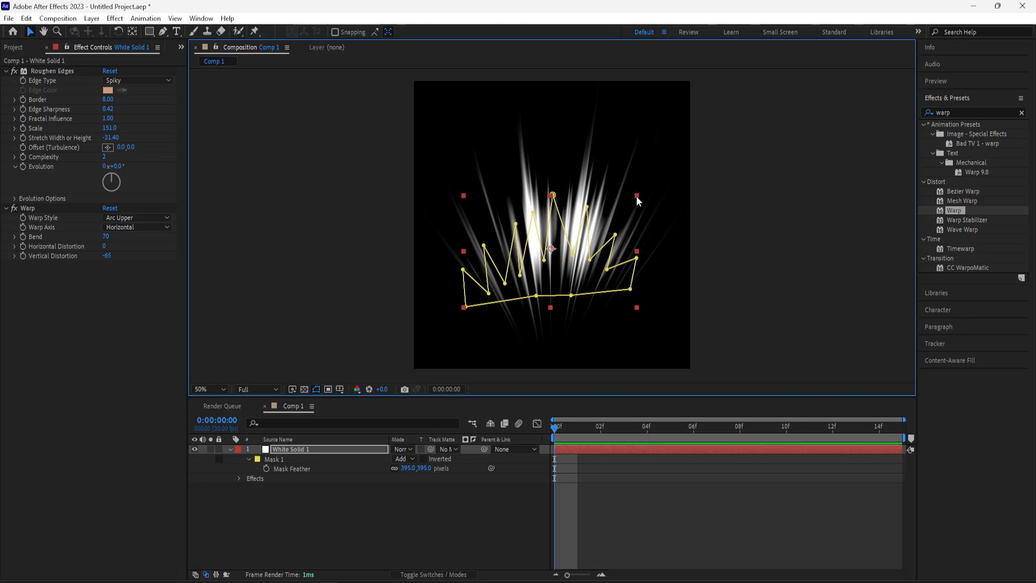
left_click(728, 232)
mouse_move(423, 467)
left_mouse_down()
mouse_move(480, 469)
mouse_move(371, 459)
mouse_move(405, 461)
left_mouse_up()
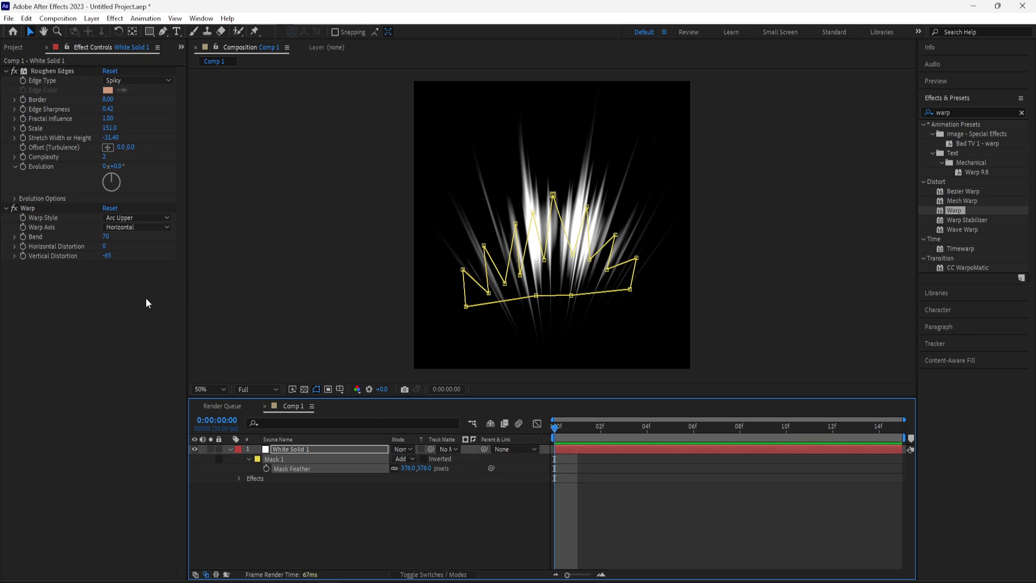
left_click(112, 319)
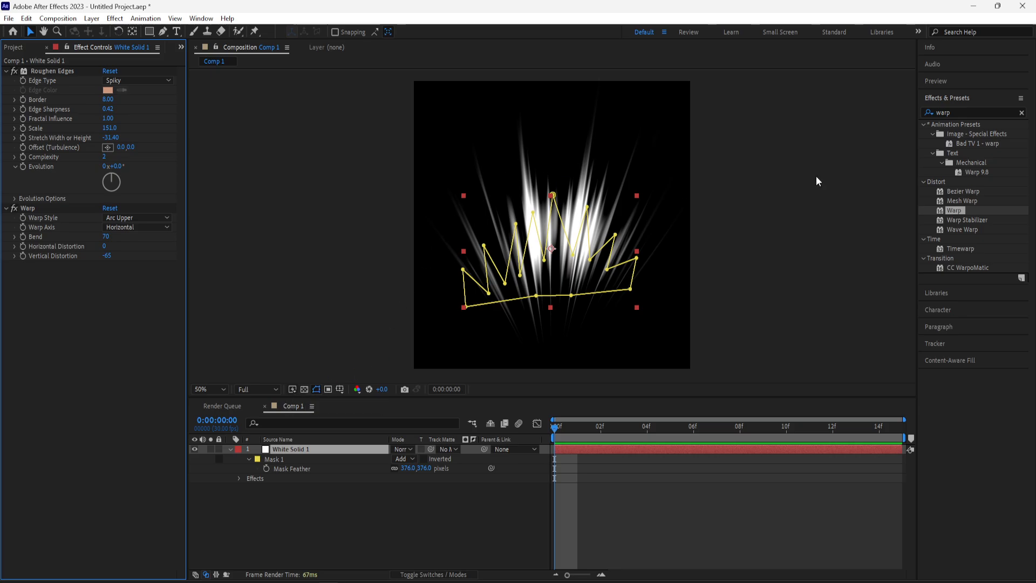
- Apply the Glow effect to White Solid 1 with a Glow Threshold of 71.4%, and show the transparency grid
left_click(946, 112)
type("glow")
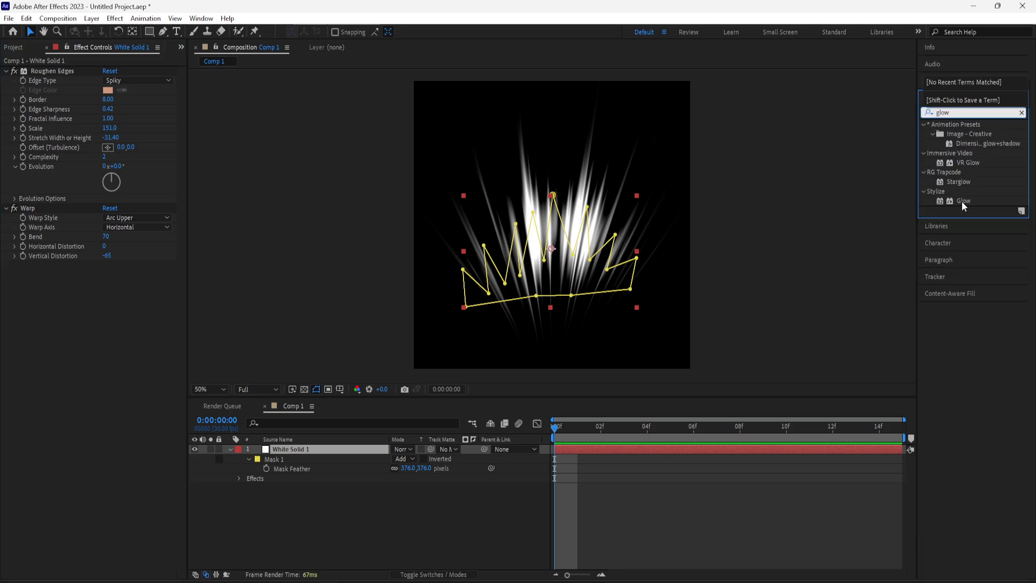
left_click_drag(963, 204, 590, 240)
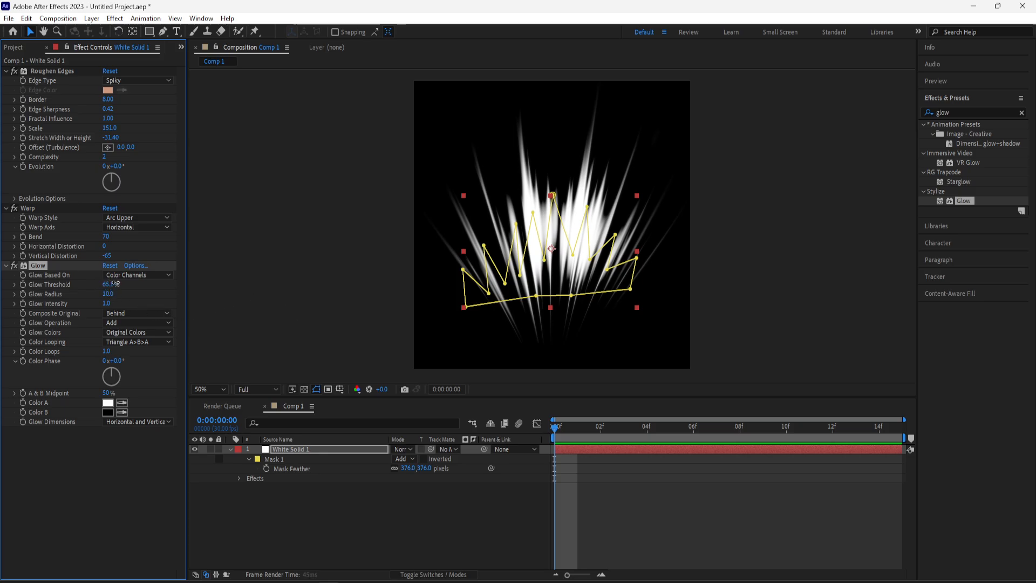
left_click_drag(115, 283, 120, 283)
left_click(304, 389)
left_click(306, 520)
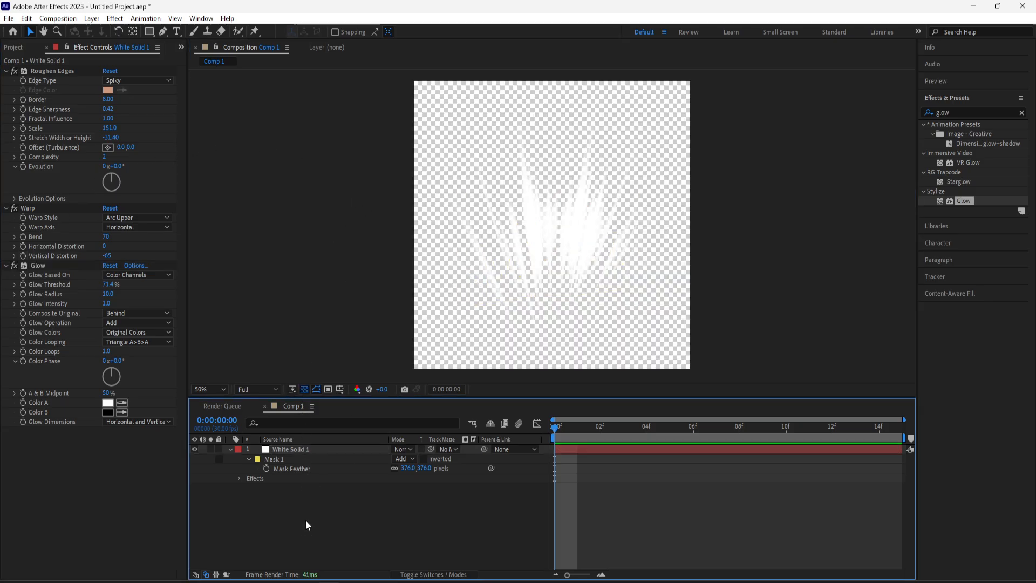
- Add Comp 1 with the warped spikes to the Render Queue
left_click(295, 449)
left_click(60, 20)
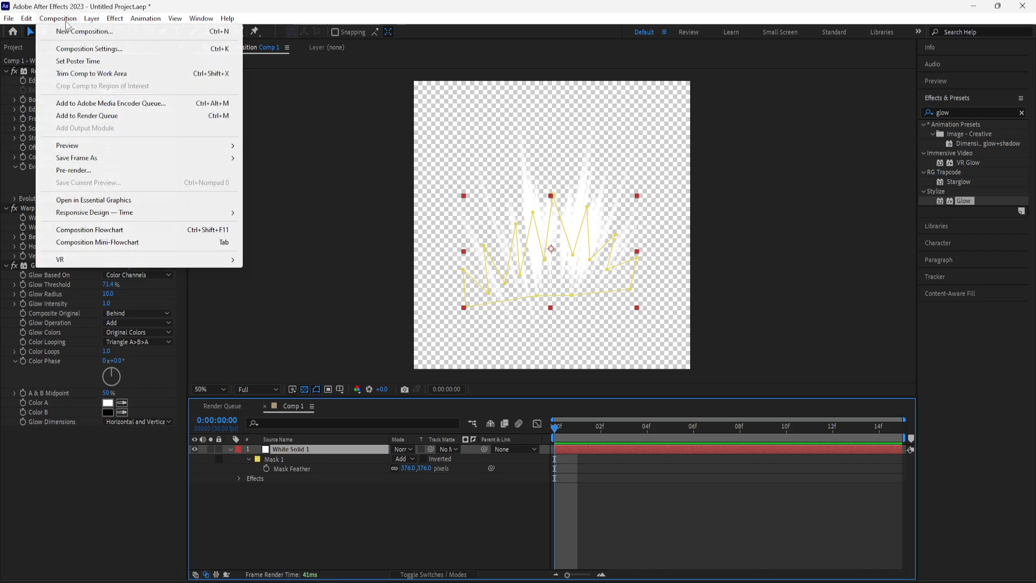
left_click(89, 117)
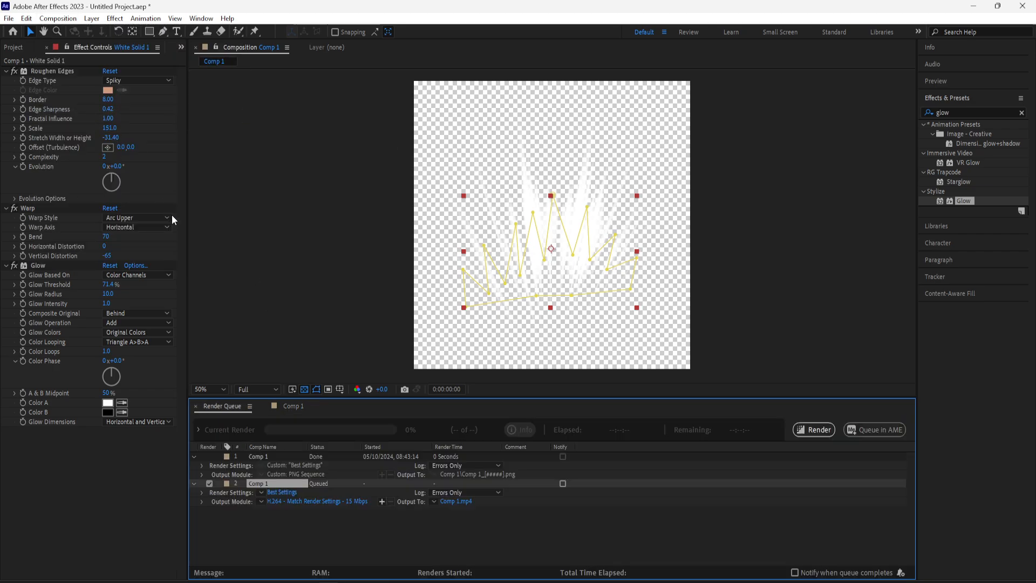
- Limit the new Comp 1 render to a single frame with a custom time span ending at 0:00:00:00
left_click(285, 494)
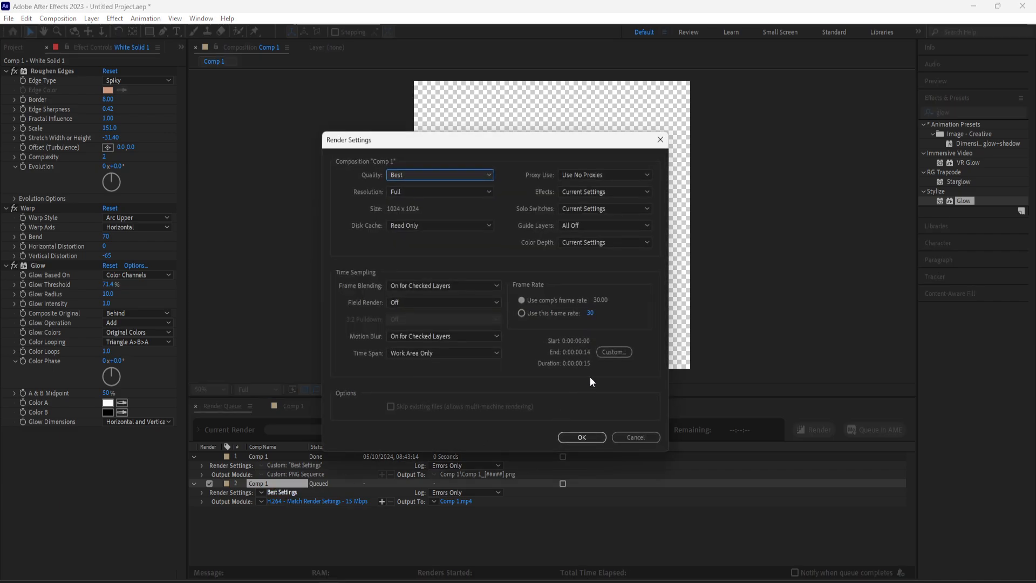
left_click(614, 352)
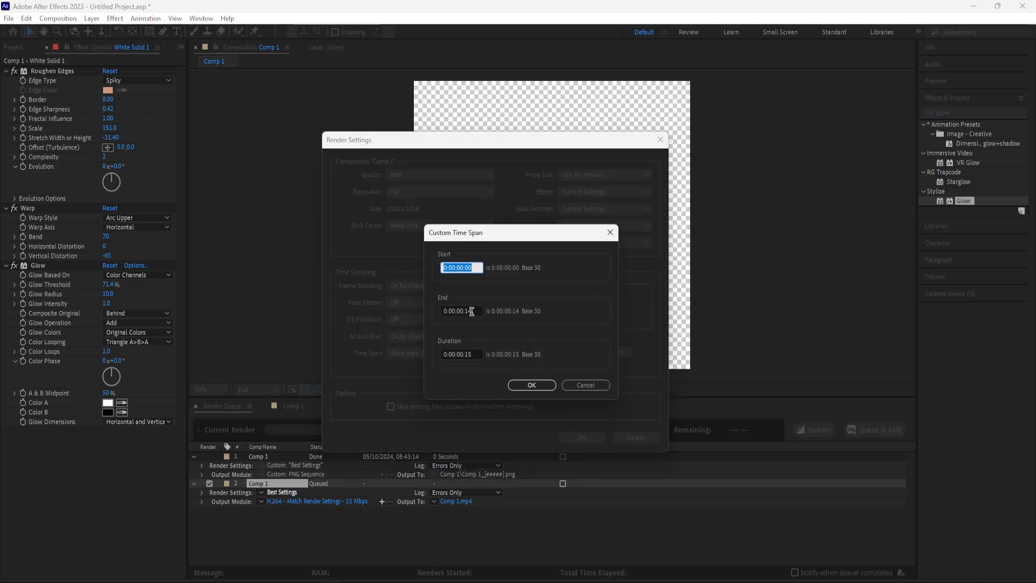
left_click(466, 312)
double_click(466, 312)
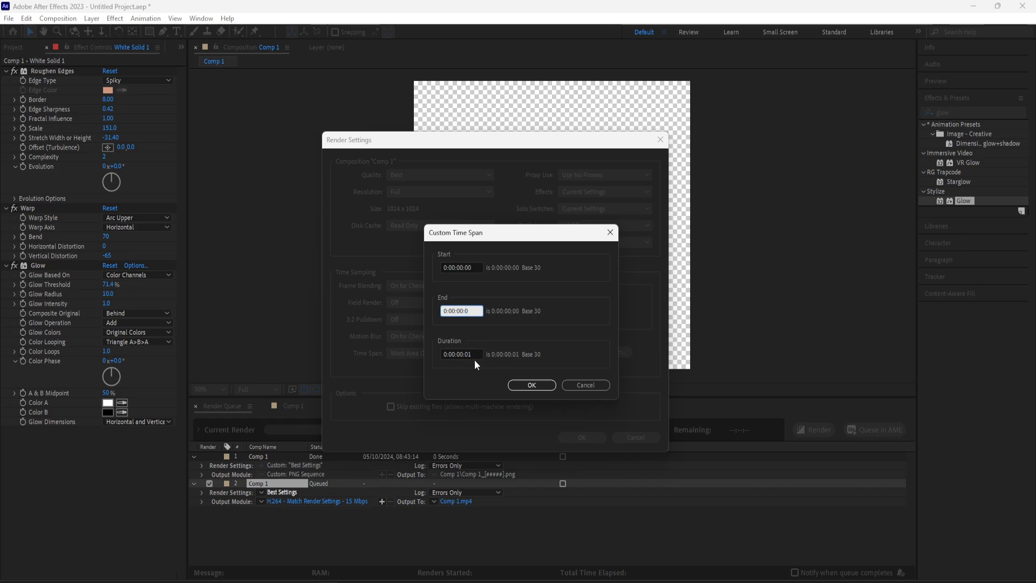
left_click(531, 385)
left_click(583, 436)
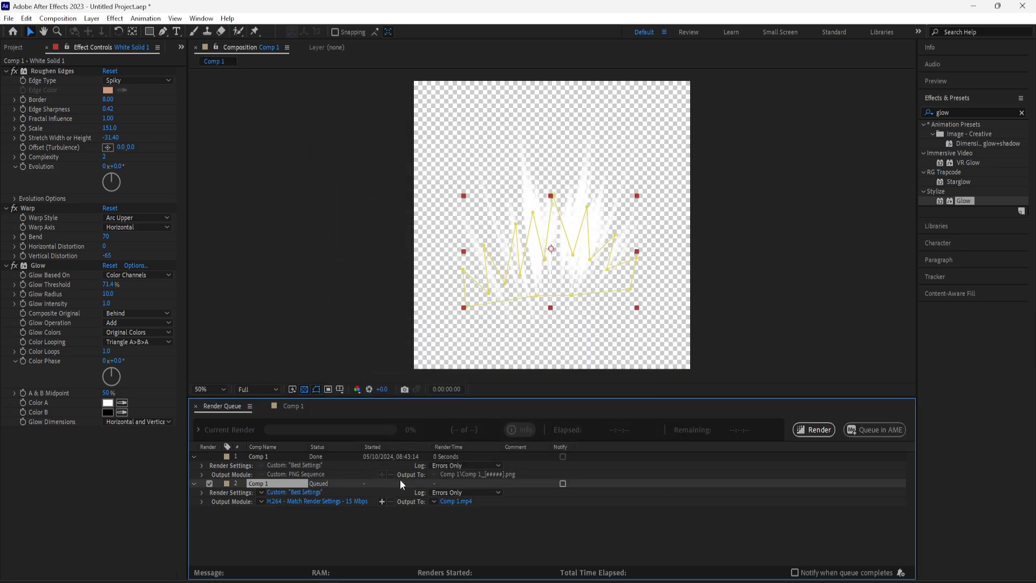
- Set the queued Comp 1 render's output module to PNG Sequence with RGB + Alpha channels
left_click(348, 501)
left_click(225, 115)
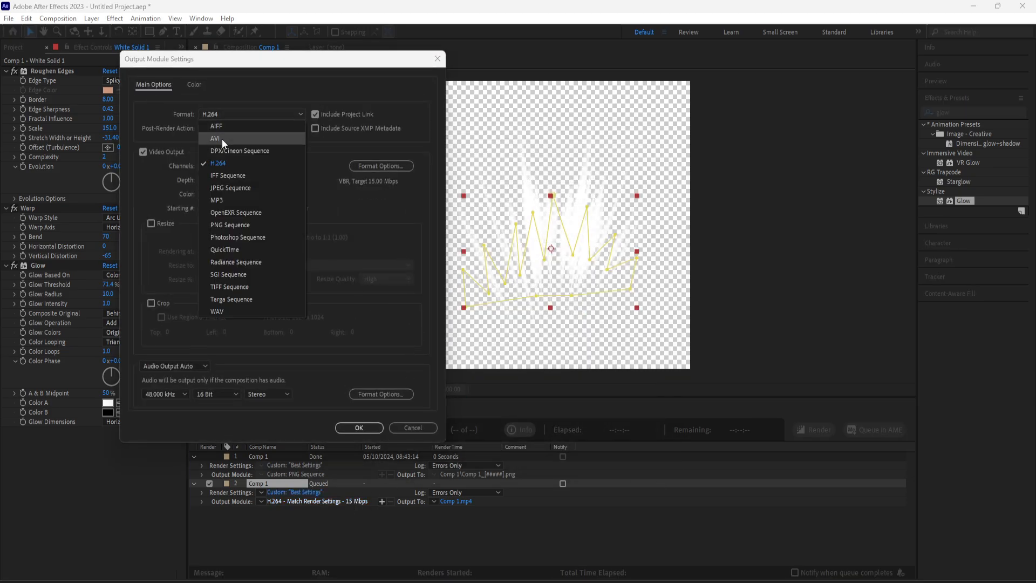
left_click(222, 222)
left_click(215, 166)
left_click(227, 203)
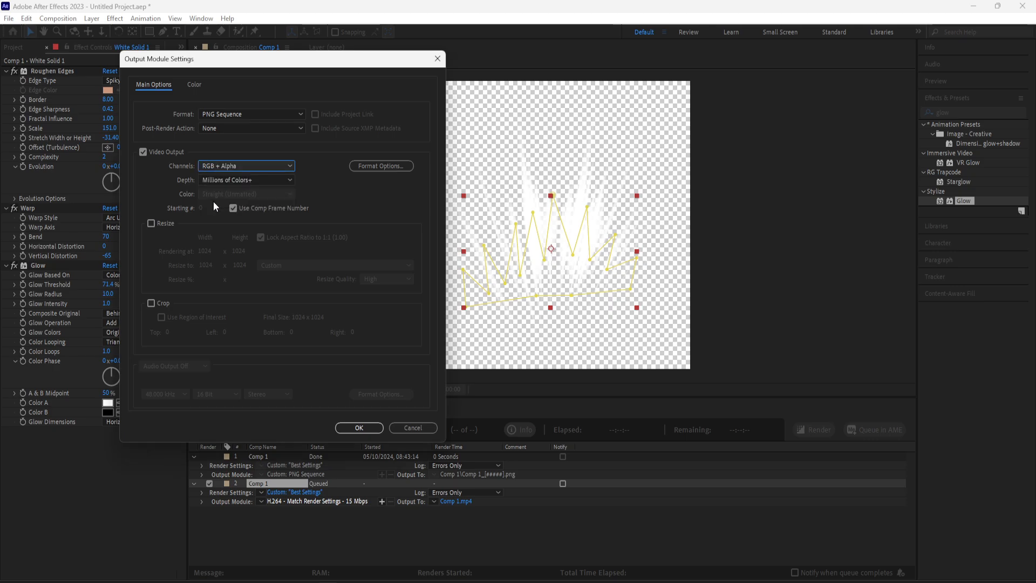
left_click(351, 426)
- Output the PNG sequence to the UtubeGuideKameHameHa folder, try rendering without overwriting the existing file, and confirm the output file again
left_click(458, 502)
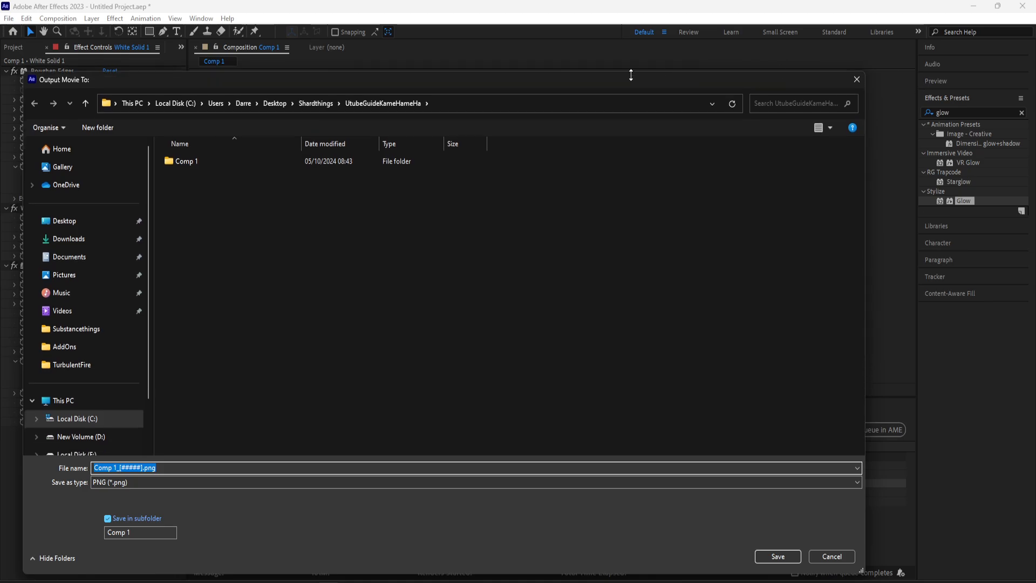
key("Return")
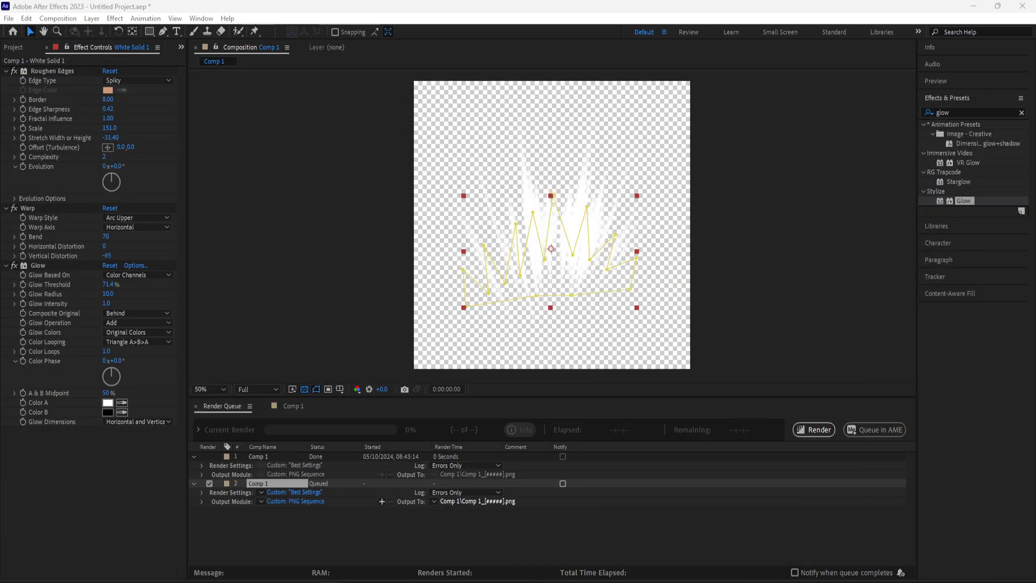
left_click(818, 431)
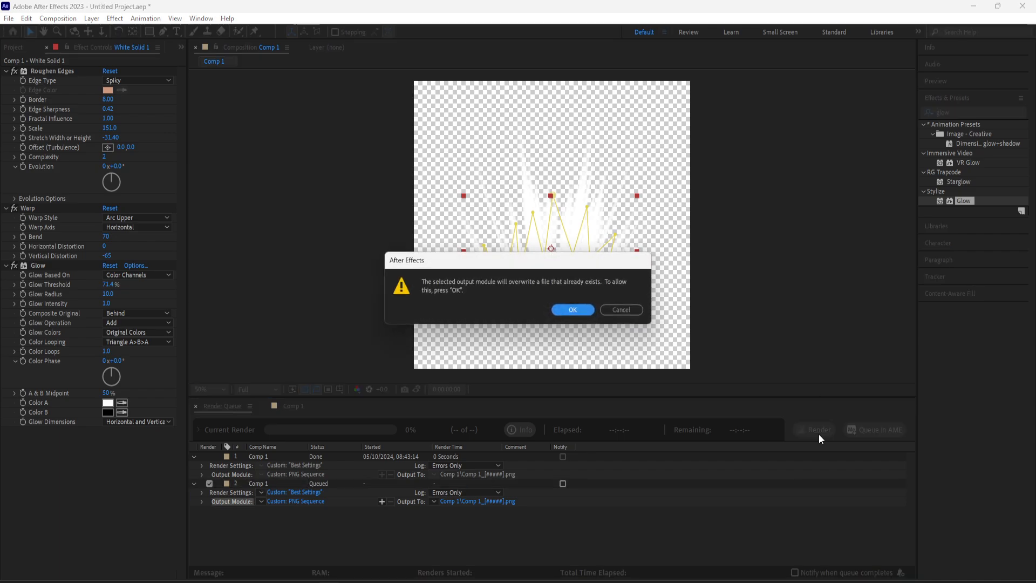
left_click(629, 311)
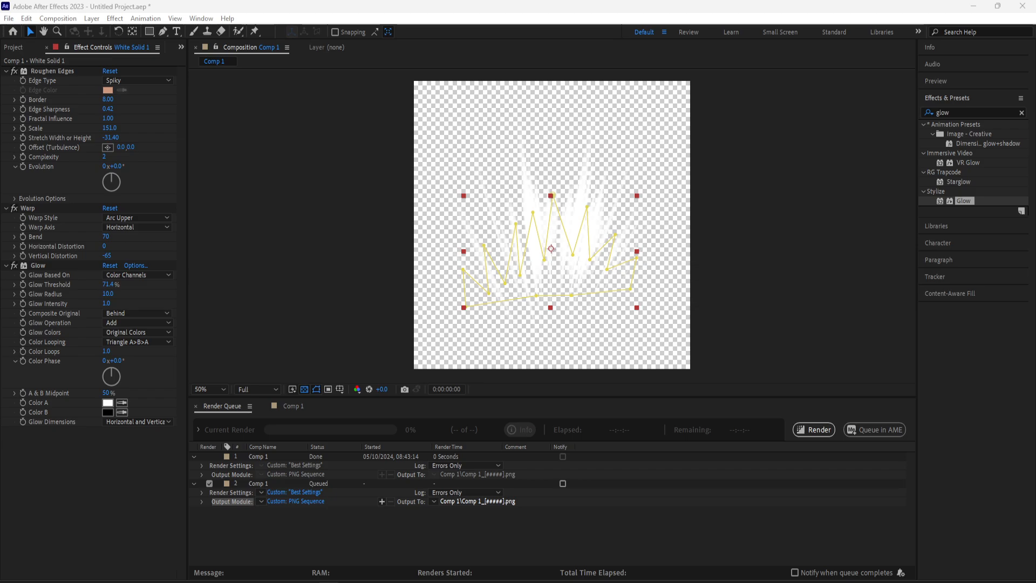
key("Return")
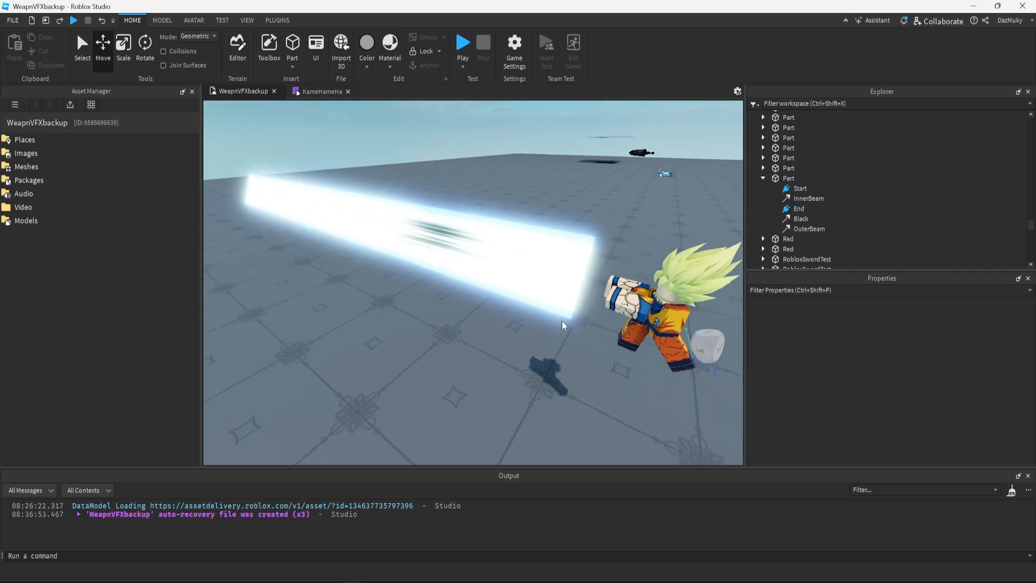
- Switch to Roblox Studio and examine the spiky glow around the ends of the example Kamehameha beam from several angles
right_click(581, 302)
key("d")
right_click(574, 295)
key("d")
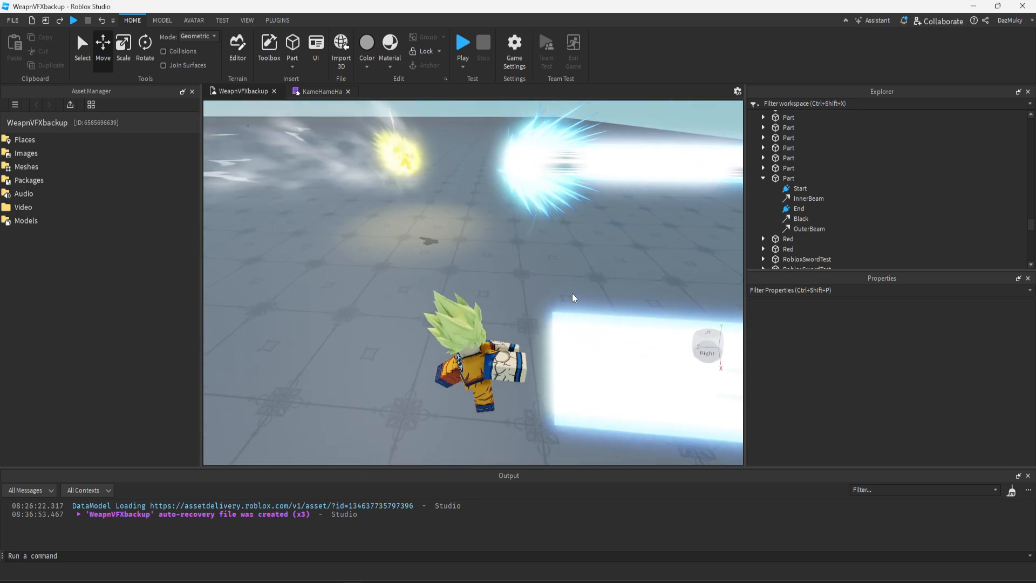
right_click(536, 171)
key("a")
key("w")
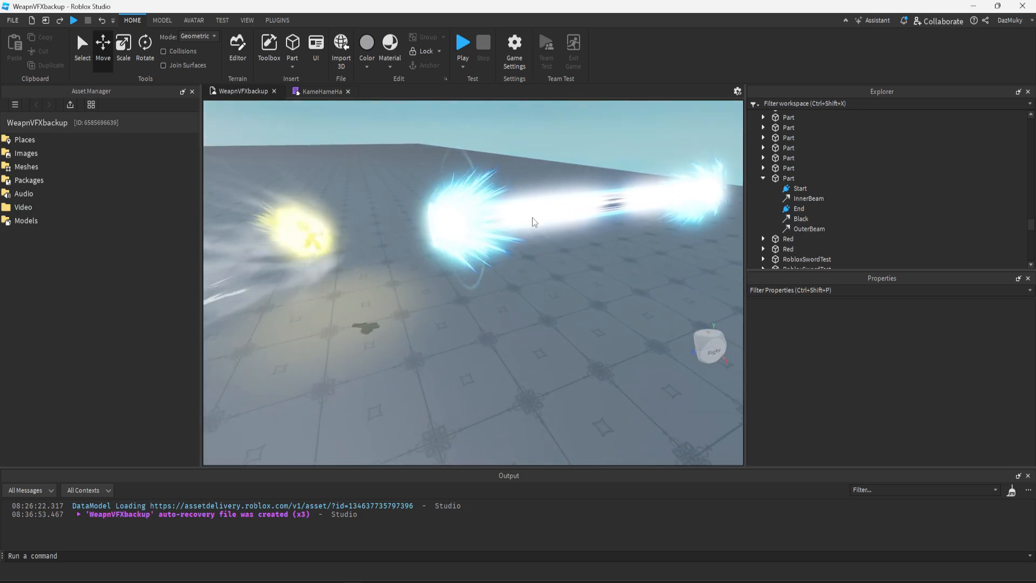
right_click(526, 239)
key("w")
key("s")
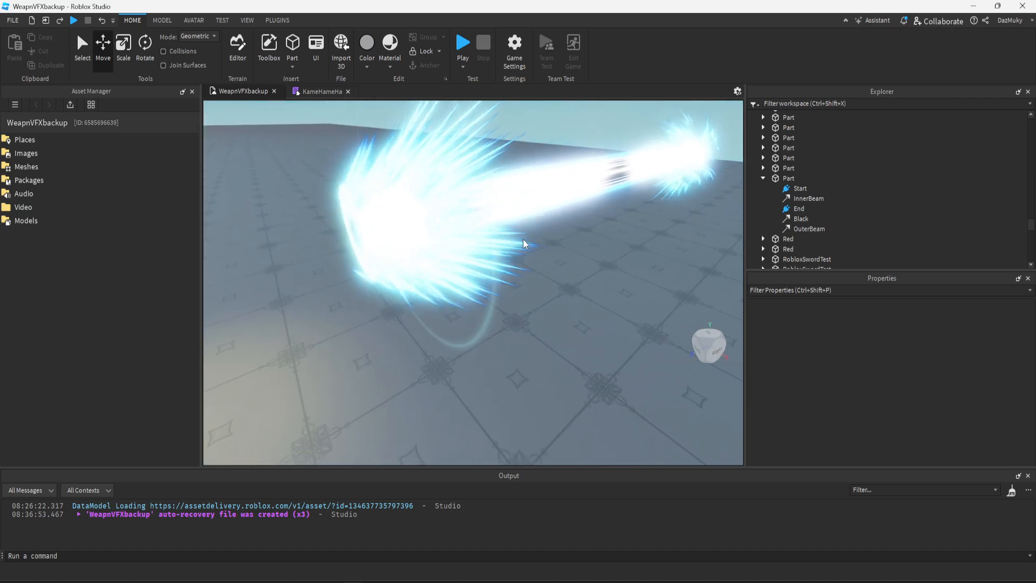
right_click(516, 265)
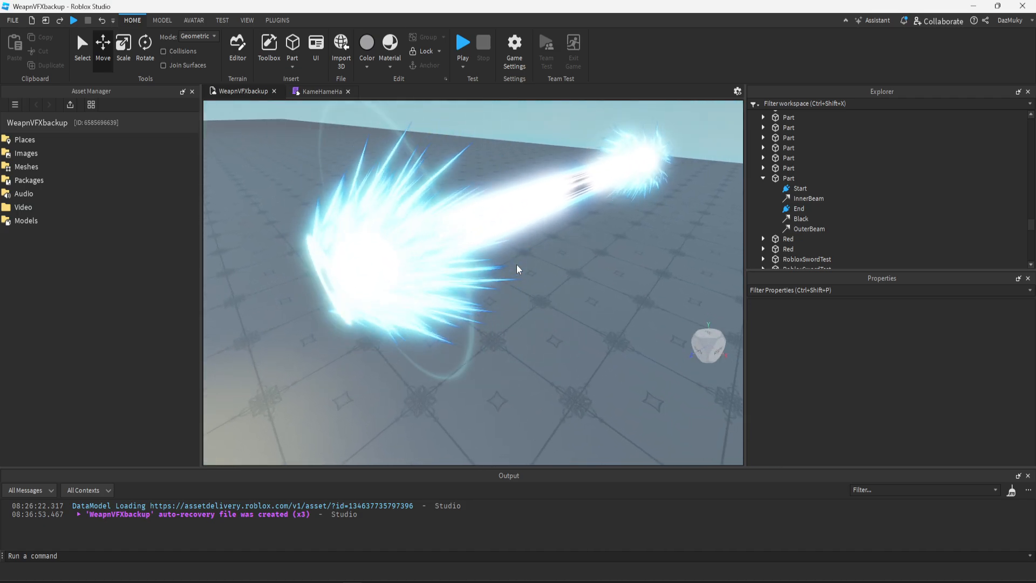
right_click(519, 263)
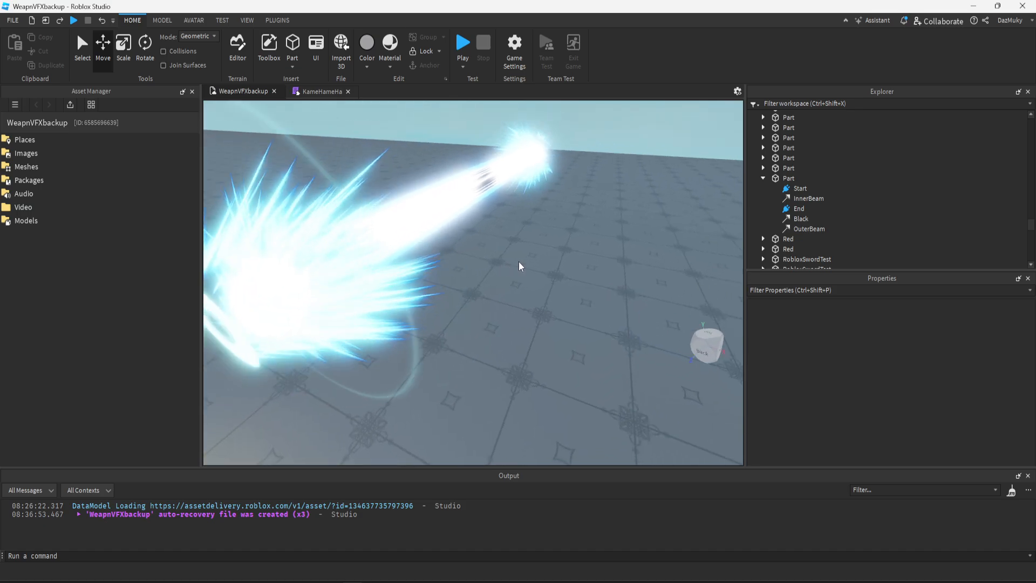
key("d")
key("w")
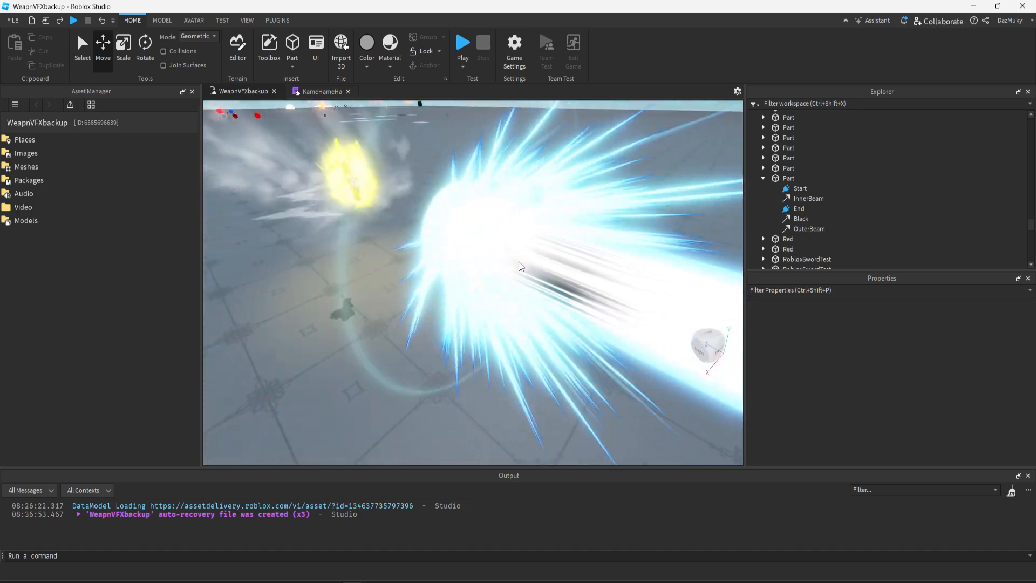
right_click(538, 269)
key("d")
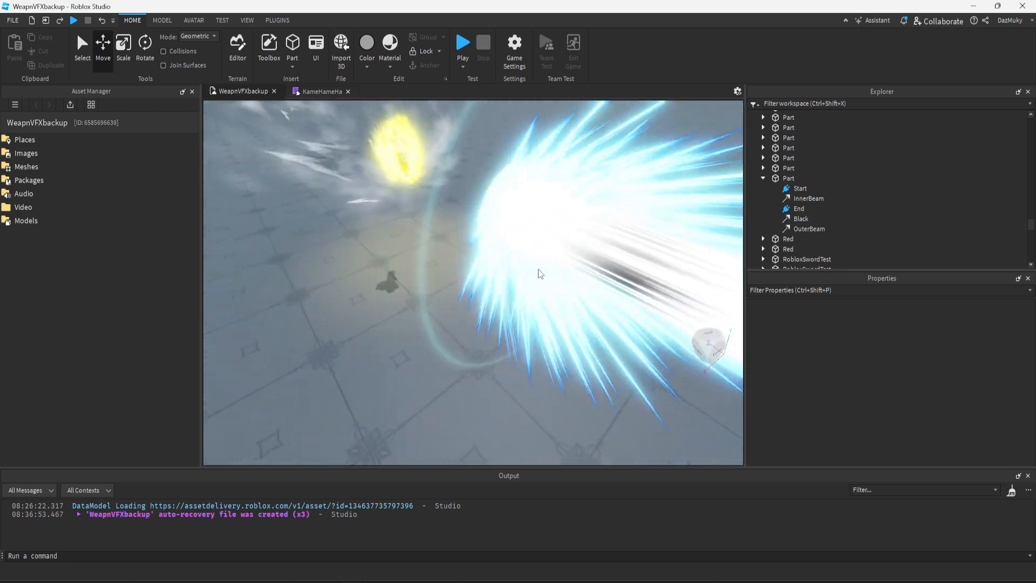
- Add an attachment named Spikes to the Part that holds the beams in front of the character's hands
key("d")
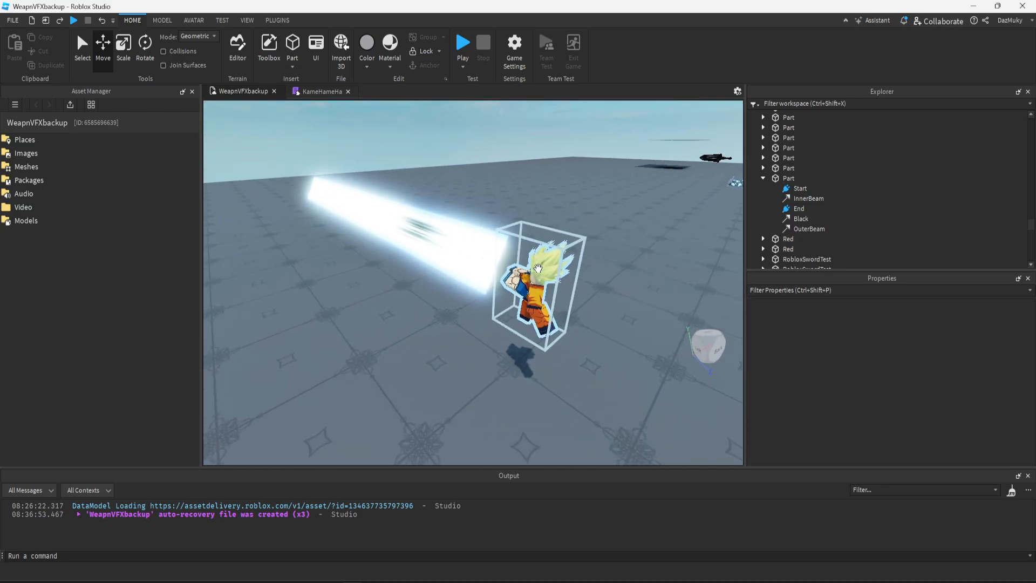
key("w")
left_click(547, 300)
left_click(547, 299)
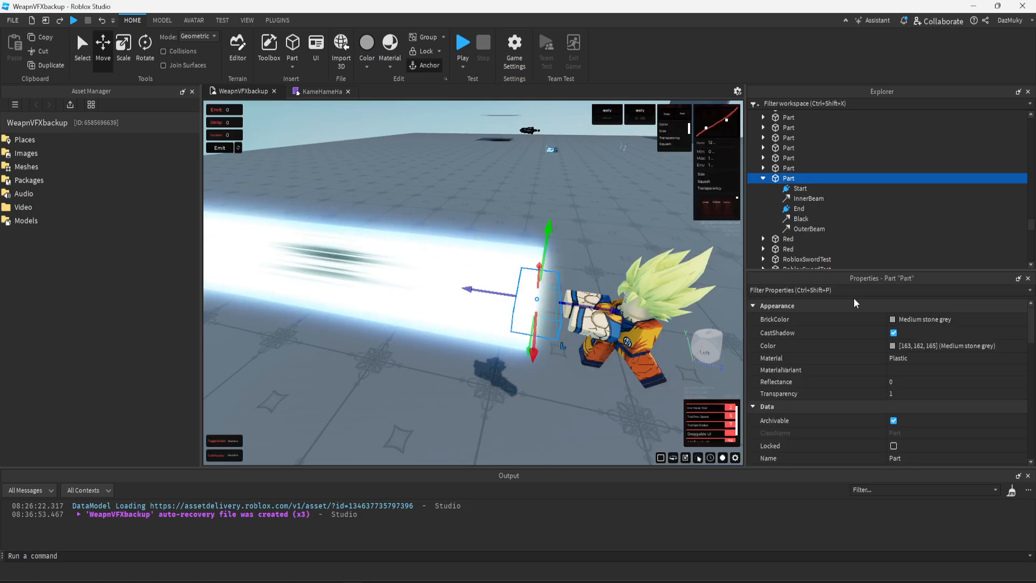
left_click(800, 188)
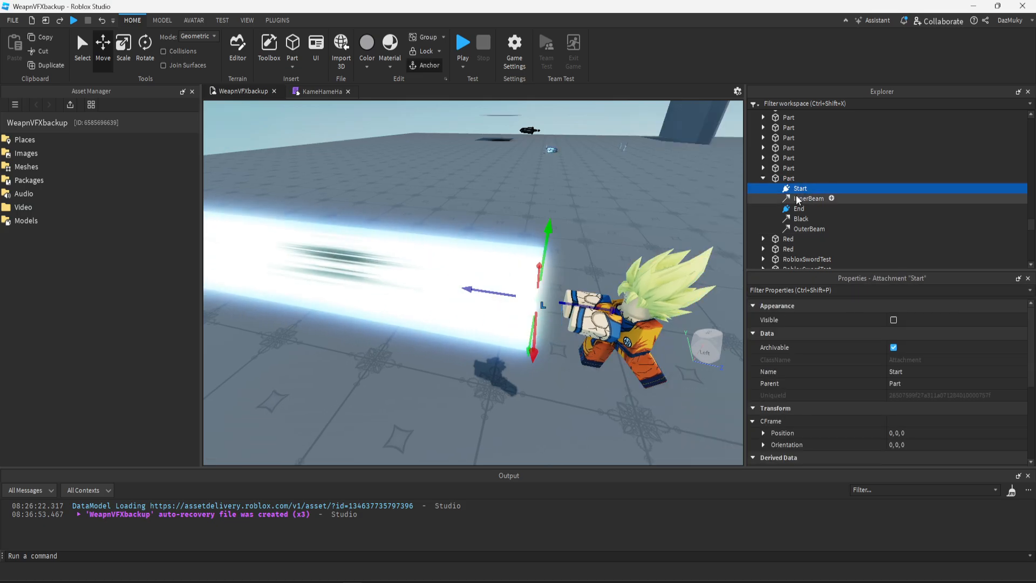
key("d")
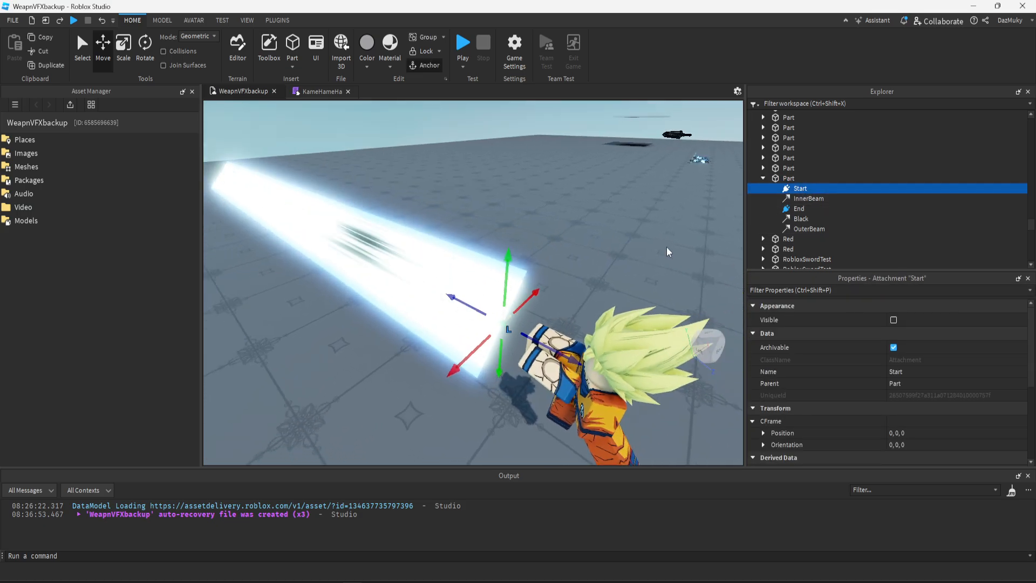
left_click(796, 179)
left_click(804, 178)
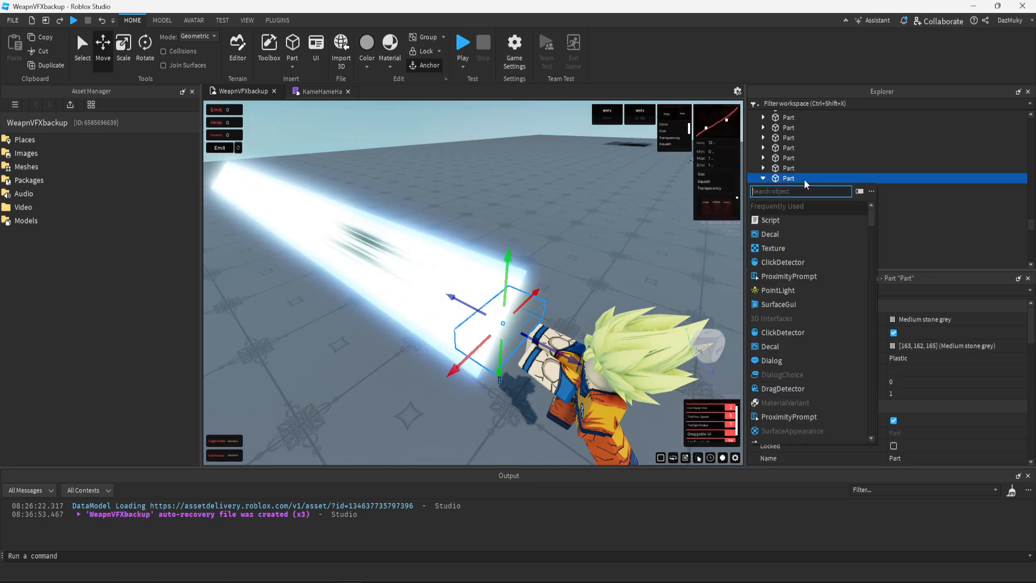
type("atta")
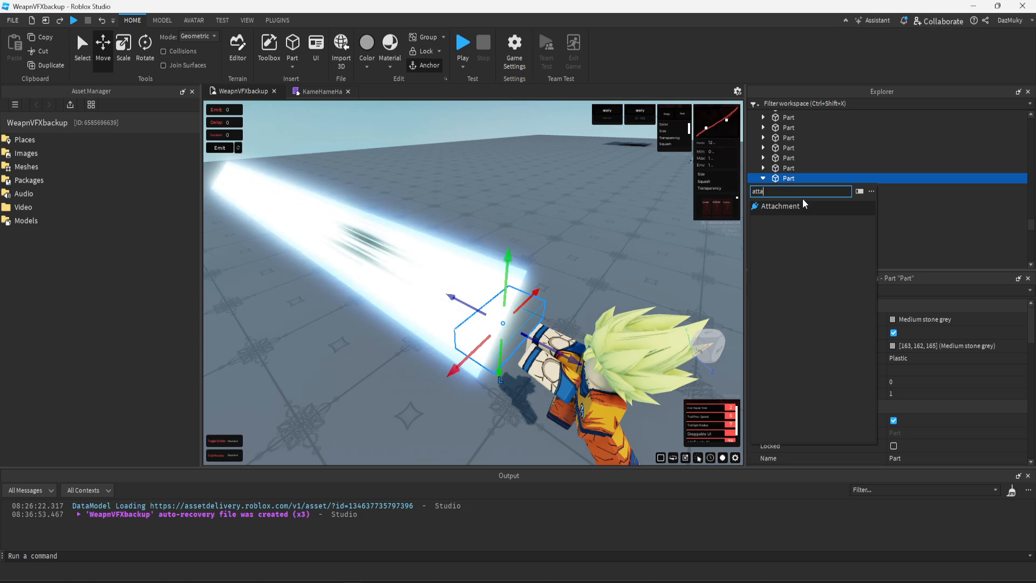
left_click(802, 201)
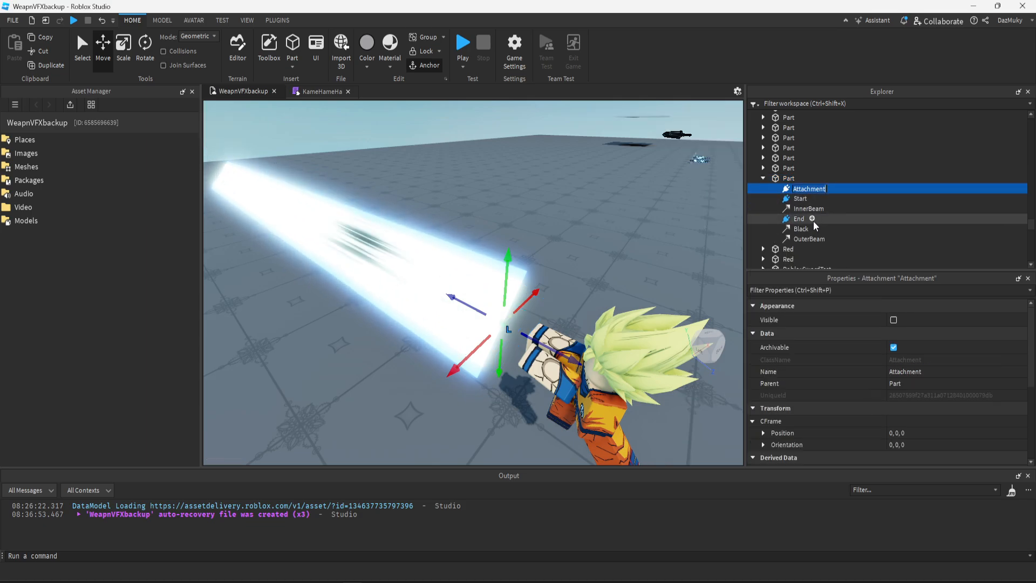
type("Spikes")
key("Return")
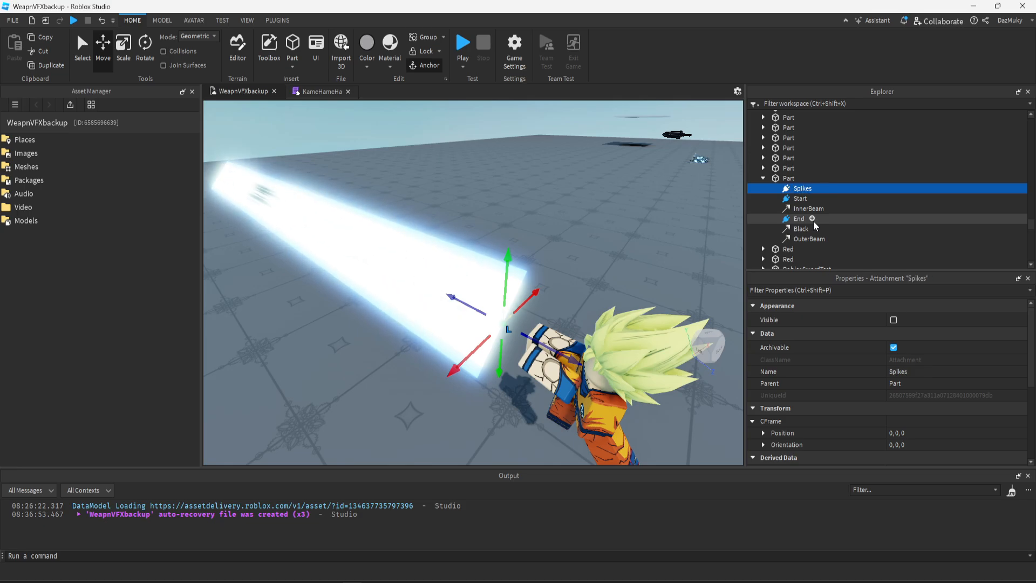
- Insert a ParticleEmitter into the Spikes attachment
left_click(816, 189)
type("part")
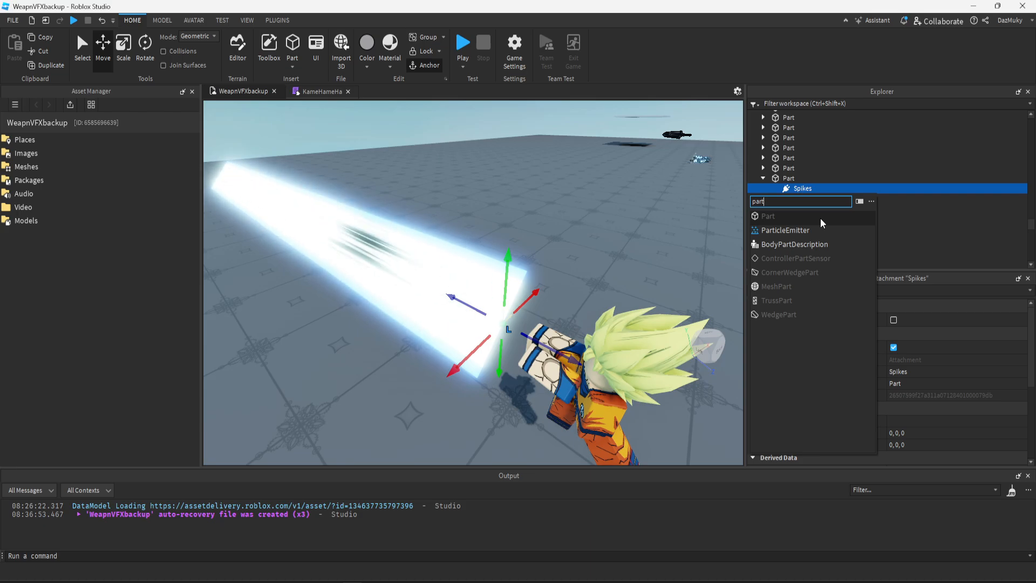
key("Return")
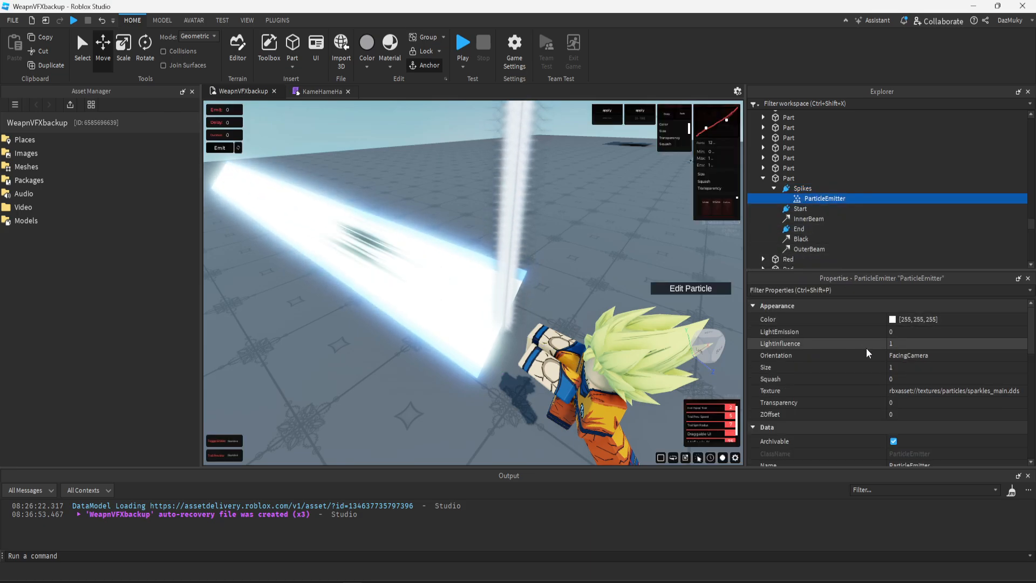
- Upload SpikesUtube_00000.png as a new image and use it as the ParticleEmitter's texture
left_click(918, 391)
left_click(786, 548)
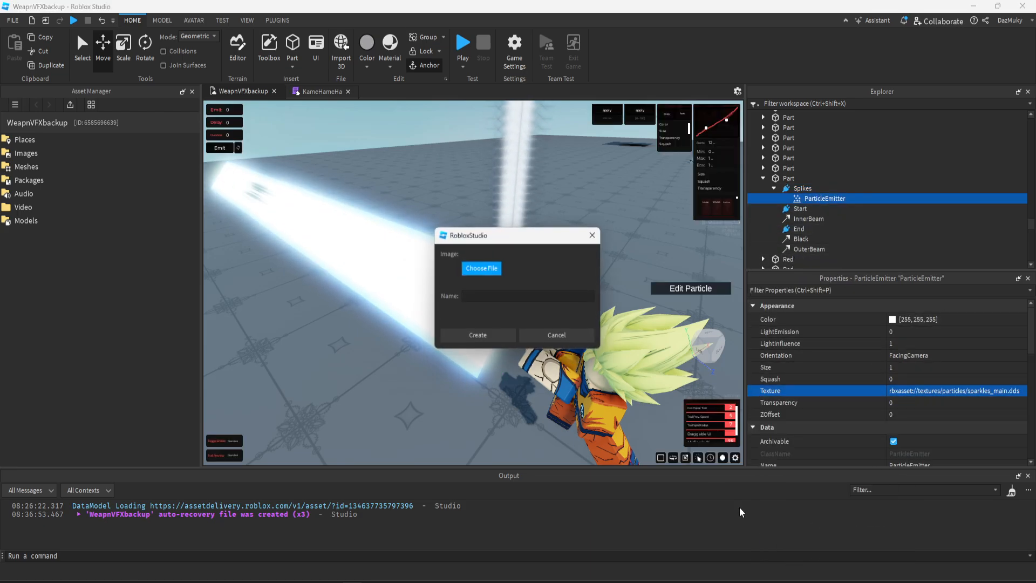
left_click(495, 271)
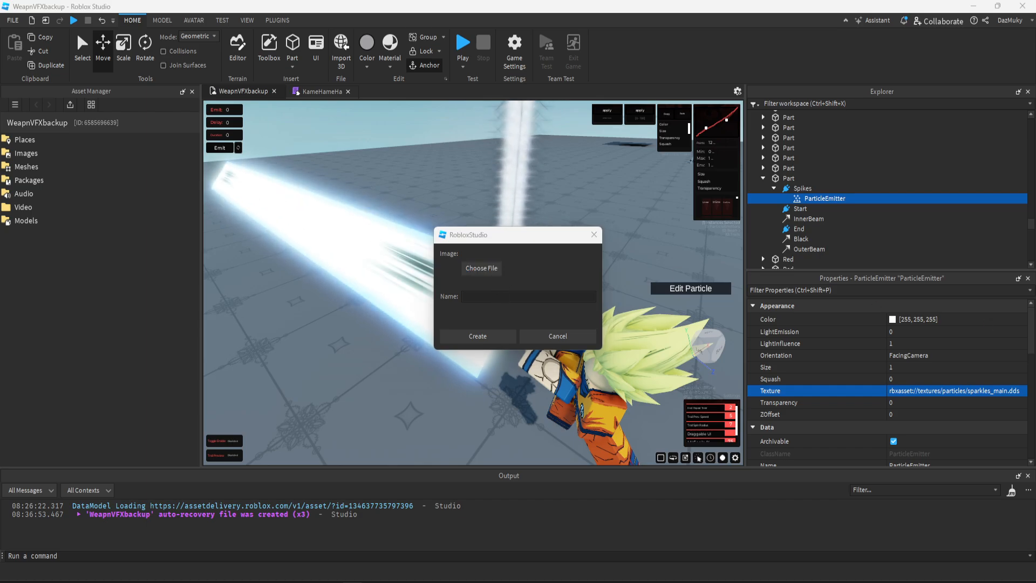
key("Return")
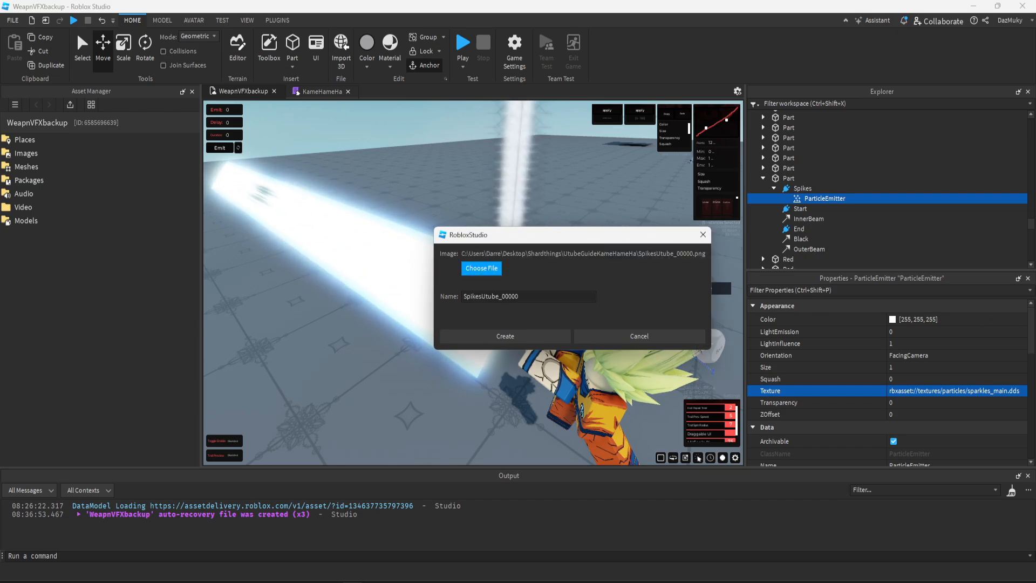
left_click(538, 336)
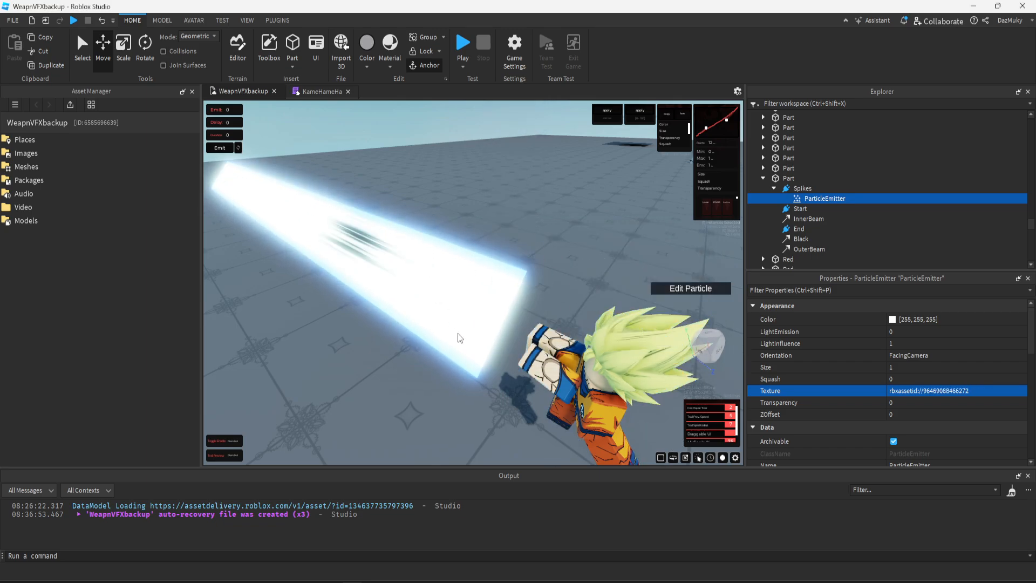
- Disable the InnerBeam, Black and OuterBeam beams together to hide them in the scene
left_click_drag(558, 293, 564, 287)
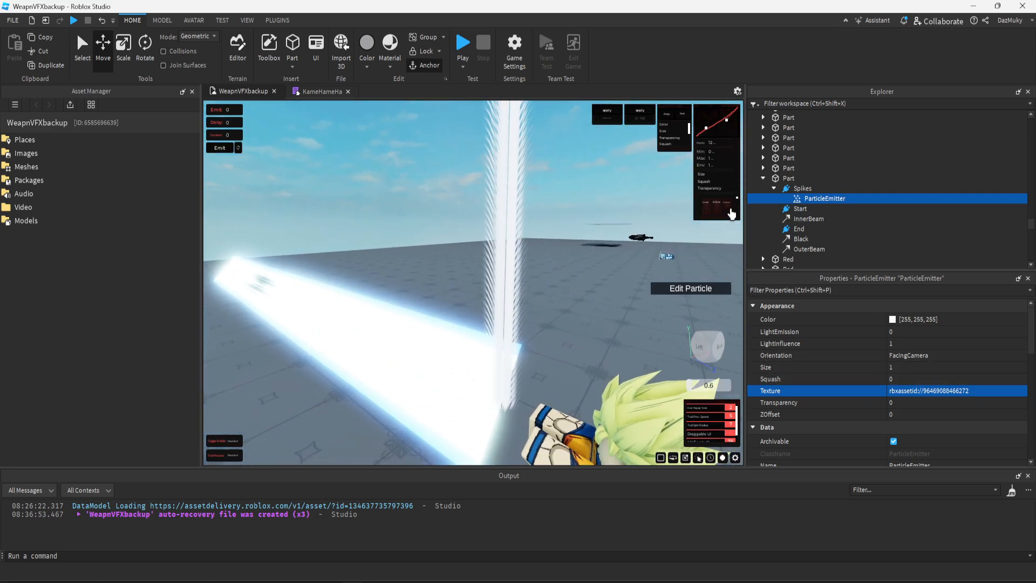
left_click(797, 219)
left_click(795, 239, "ctrl")
left_click(802, 250, "ctrl")
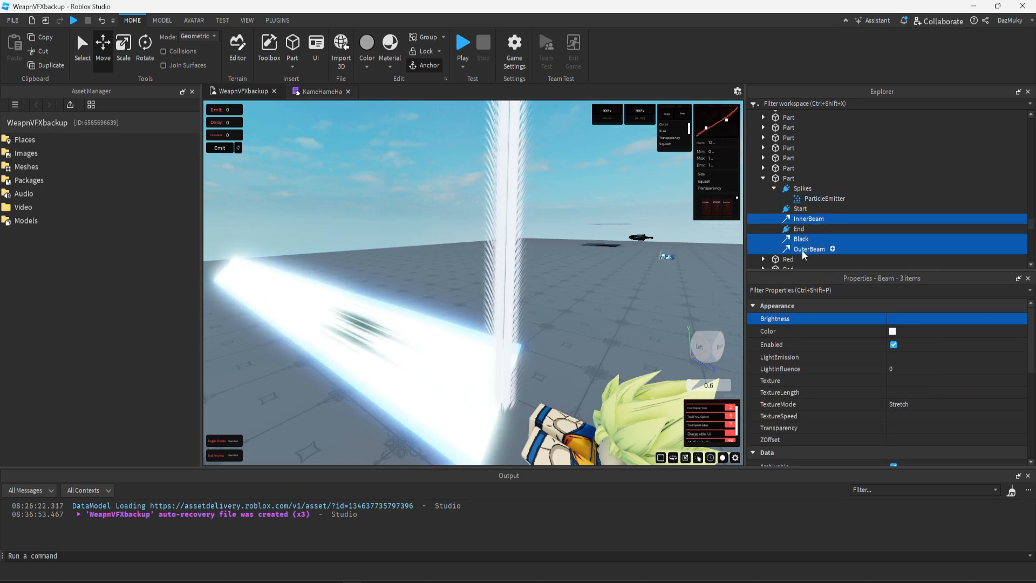
scroll(891, 372, "down", 3)
scroll(894, 382, "up", 3)
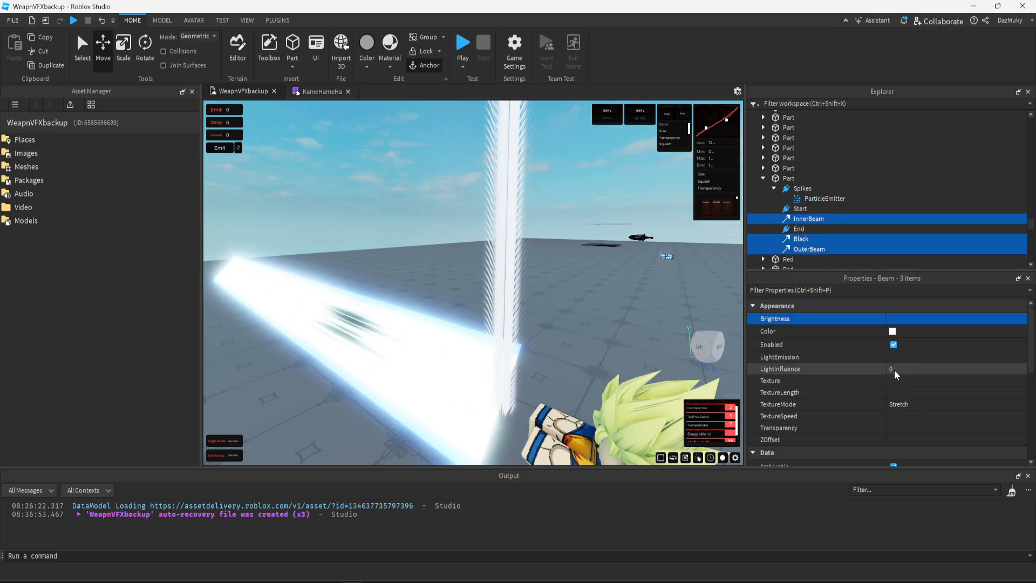
left_click(894, 344)
left_click(485, 405)
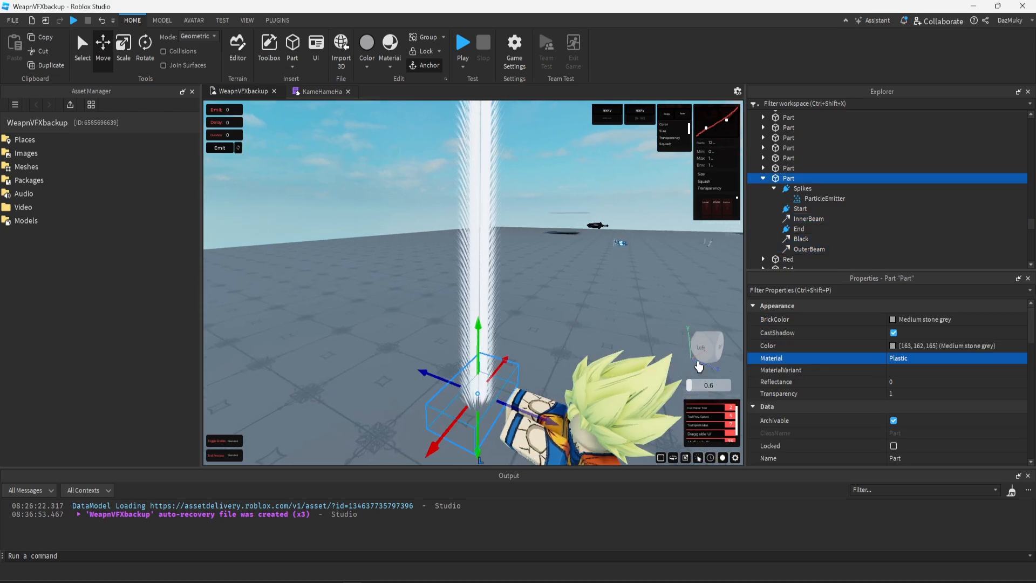
- Set the EmissionDirection of the Spikes ParticleEmitter to Front
left_click(824, 198)
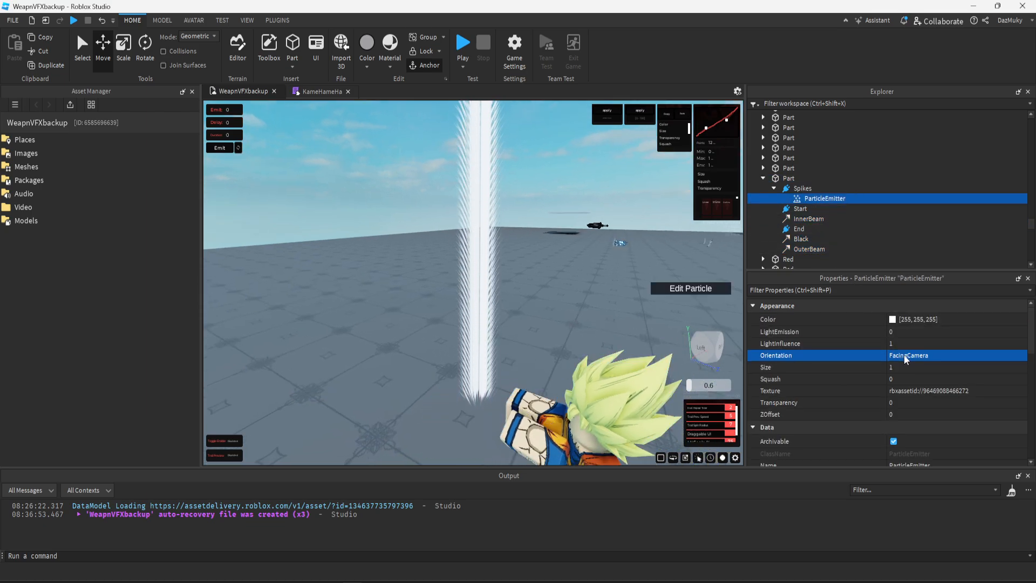
scroll(808, 372, "down", 5)
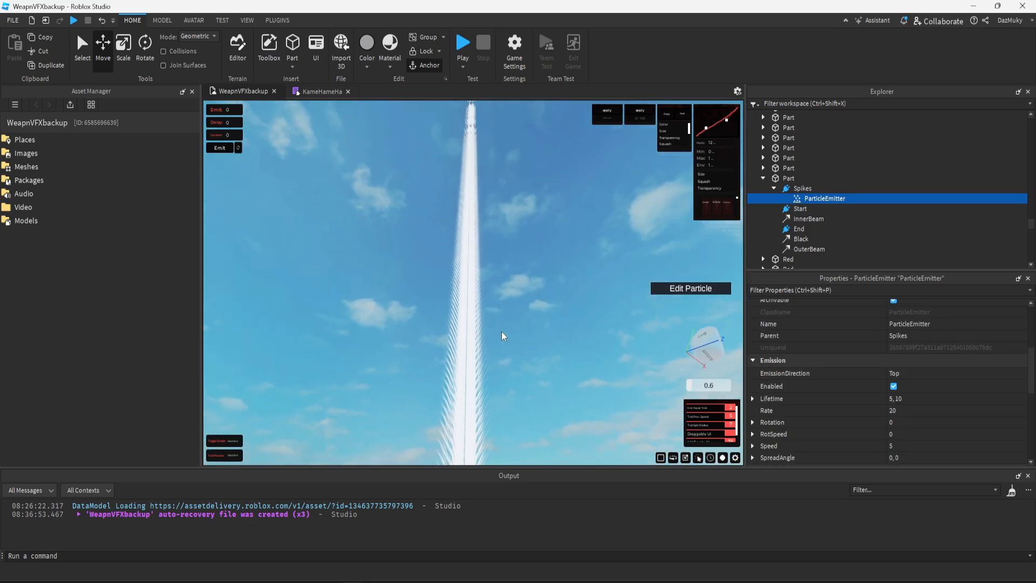
left_click(907, 373)
left_click(907, 376)
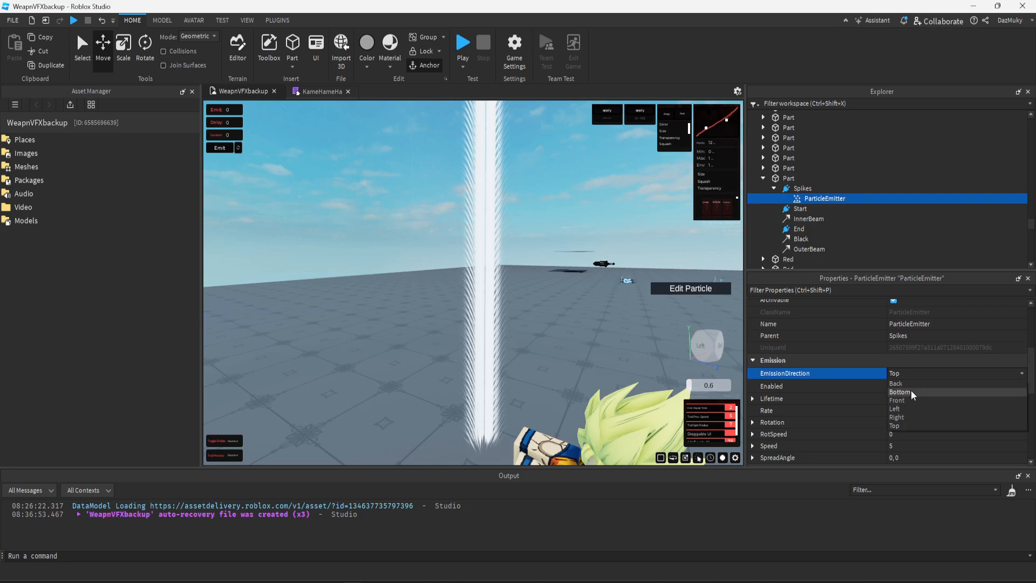
left_click(910, 399)
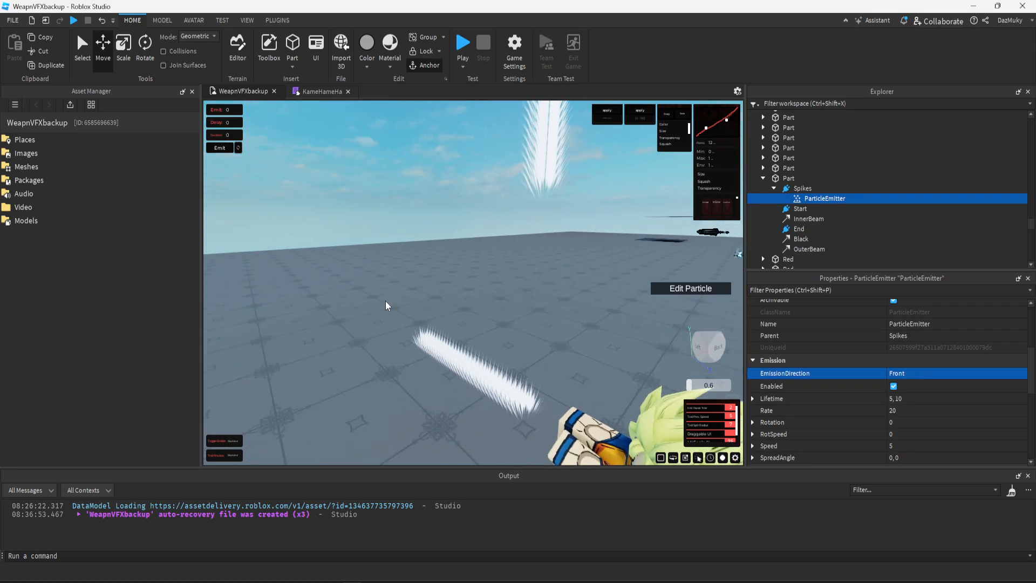
- Set the spike particles' Lifetime to 2
left_click(895, 400)
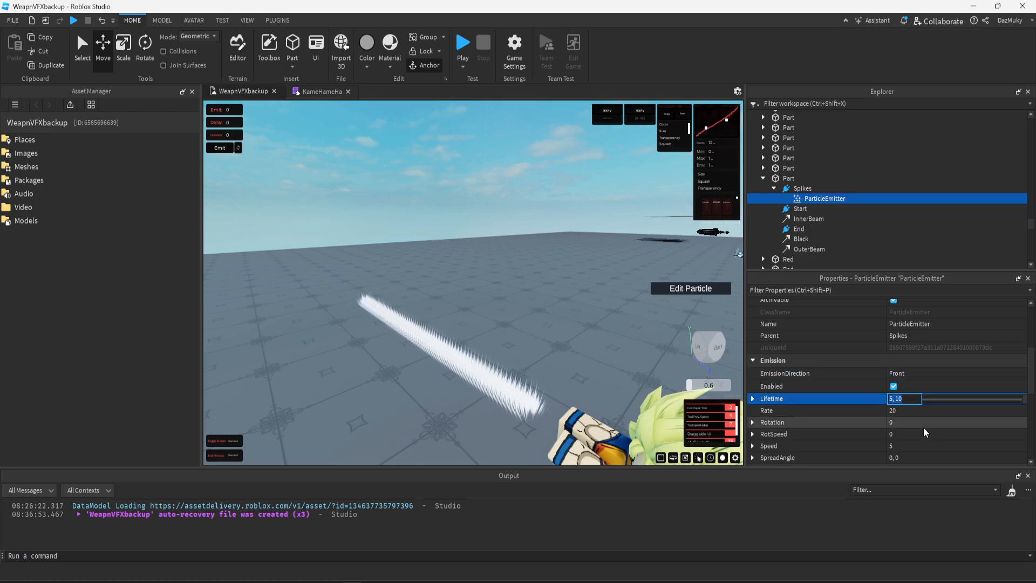
type("2")
key("Return")
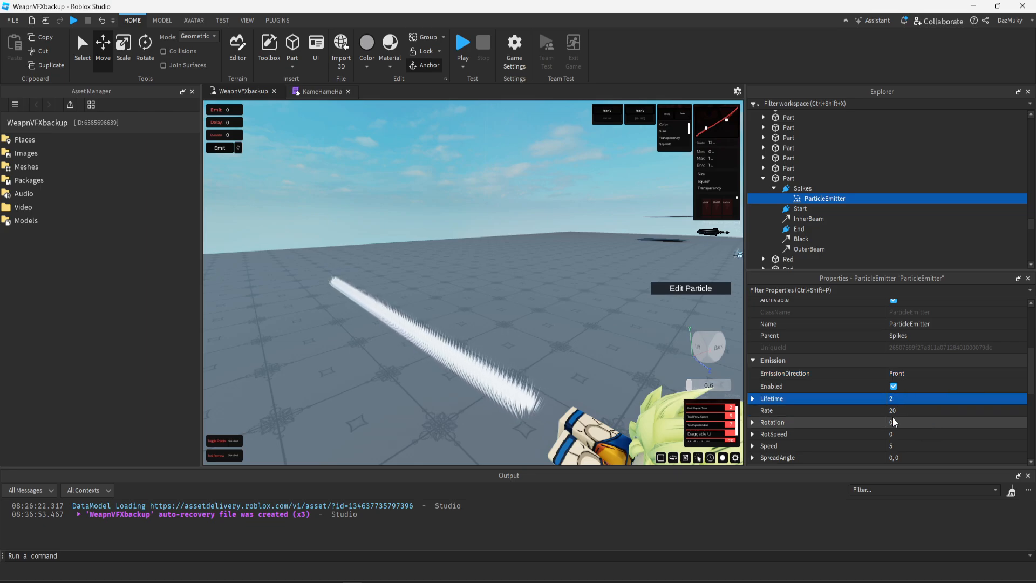
- Set the spike particles' Orientation to VelocityParallel
left_click_drag(629, 343, 631, 344)
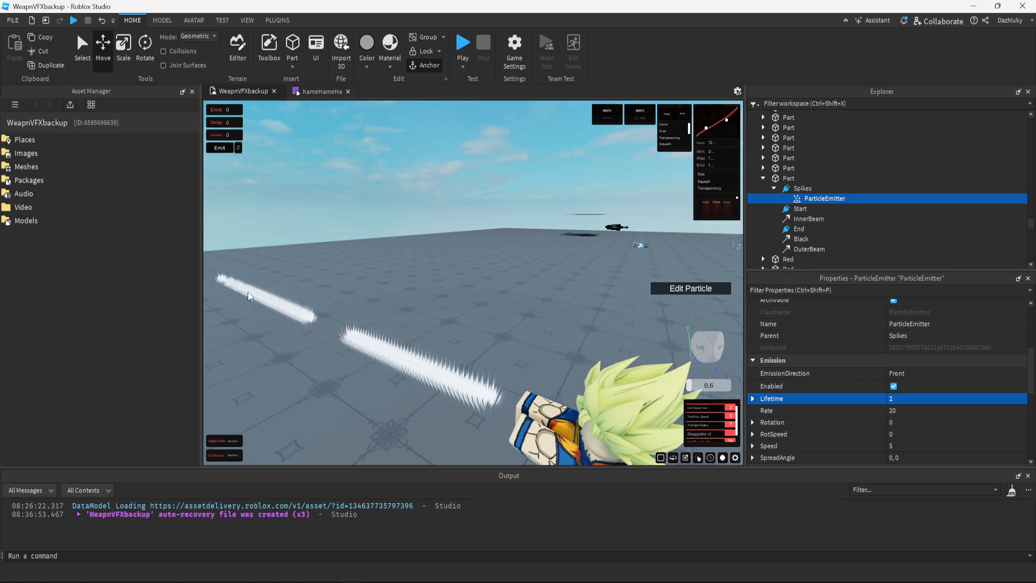
scroll(878, 385, "up", 4)
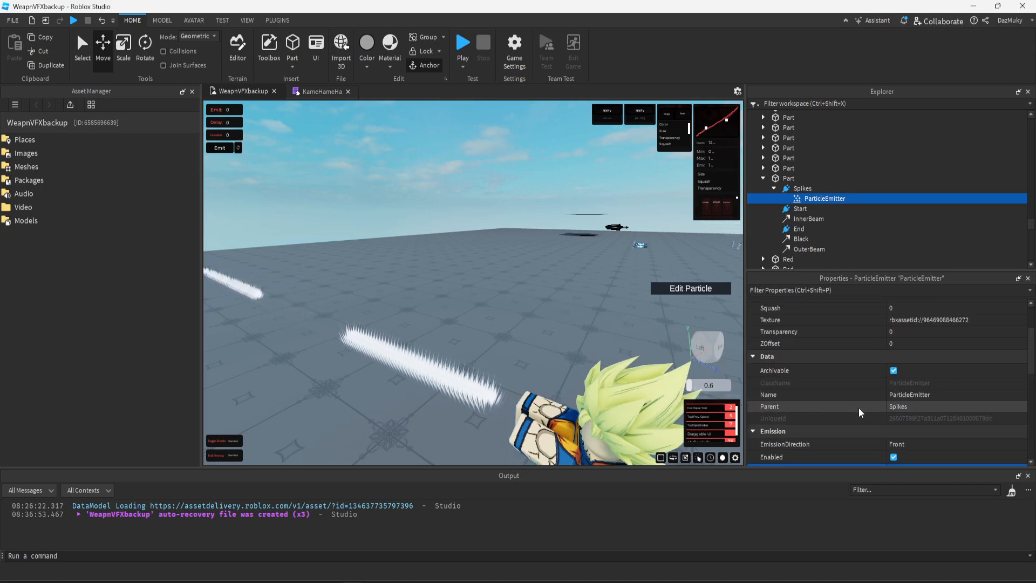
left_click(913, 355)
left_click(912, 355)
left_click(912, 385)
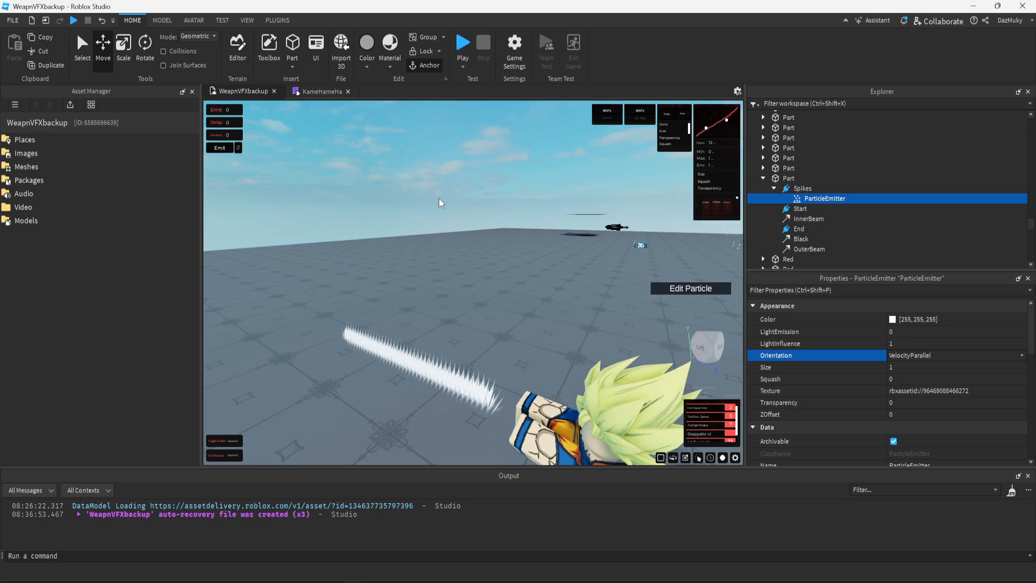
- Show the particle editing controls and examine from several angles how the spikes are oriented along their path
left_click(680, 289)
right_click(515, 319)
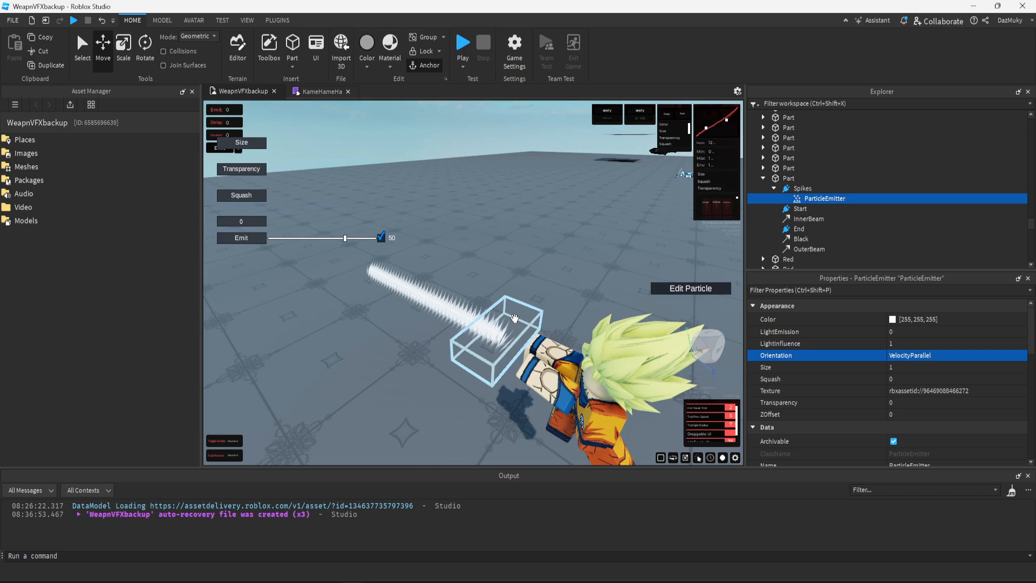
right_click(515, 319)
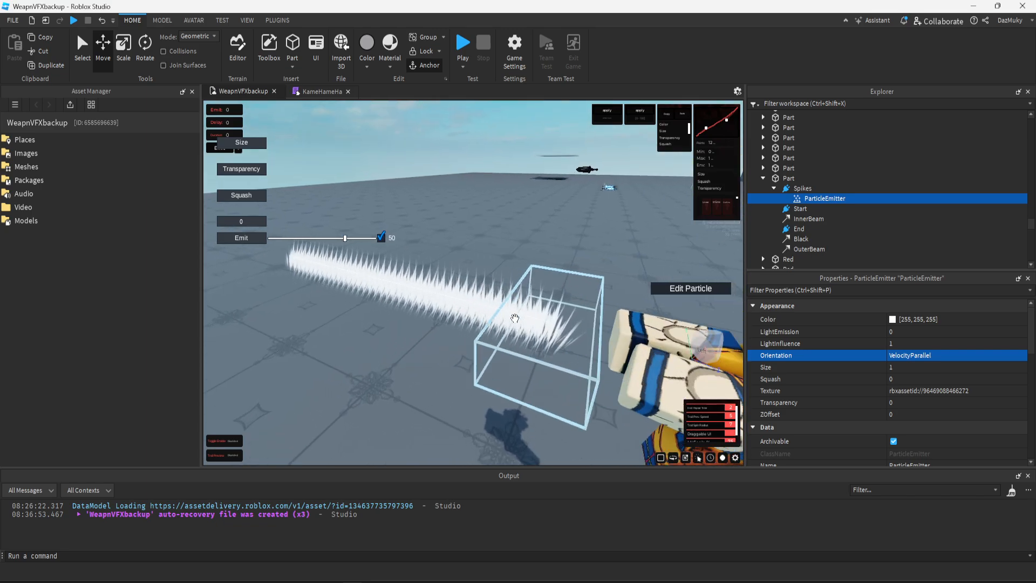
scroll(562, 332, "up", 2)
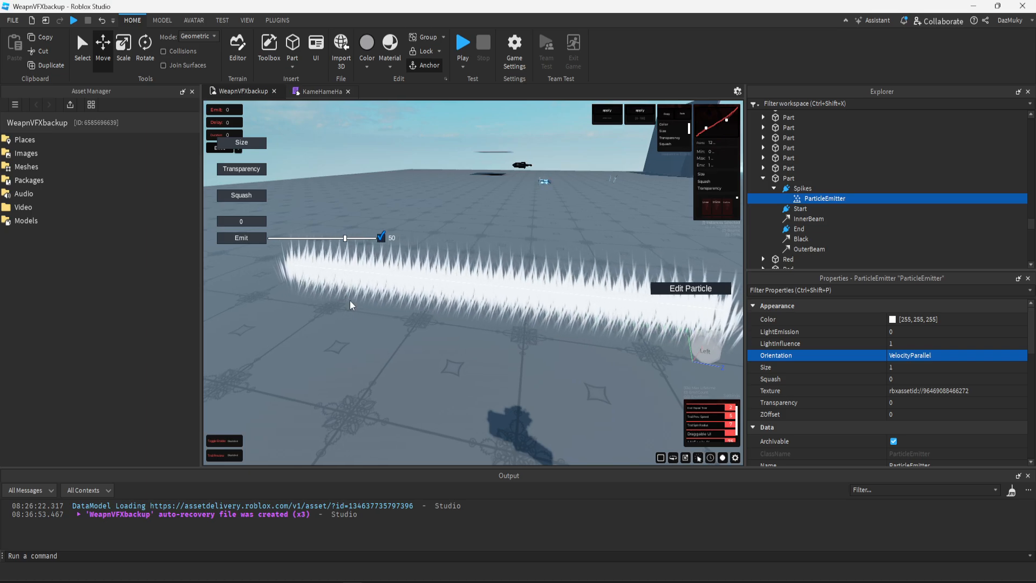
right_click(367, 319)
key("d")
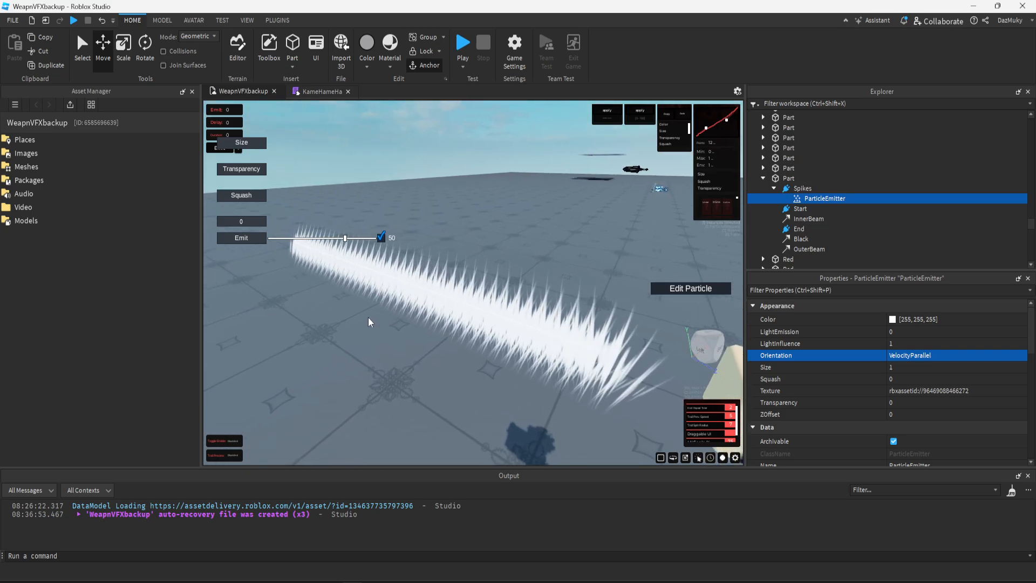
right_click(368, 317)
key("s")
key("w")
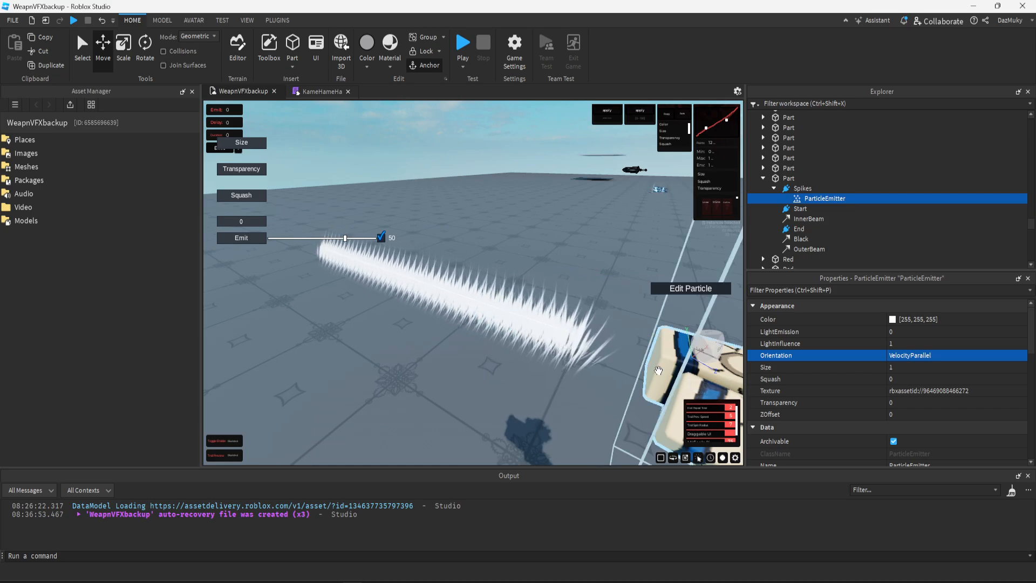
- Set the spike particles' Rotation to -90
scroll(899, 394, "down", 3)
scroll(898, 393, "down", 3)
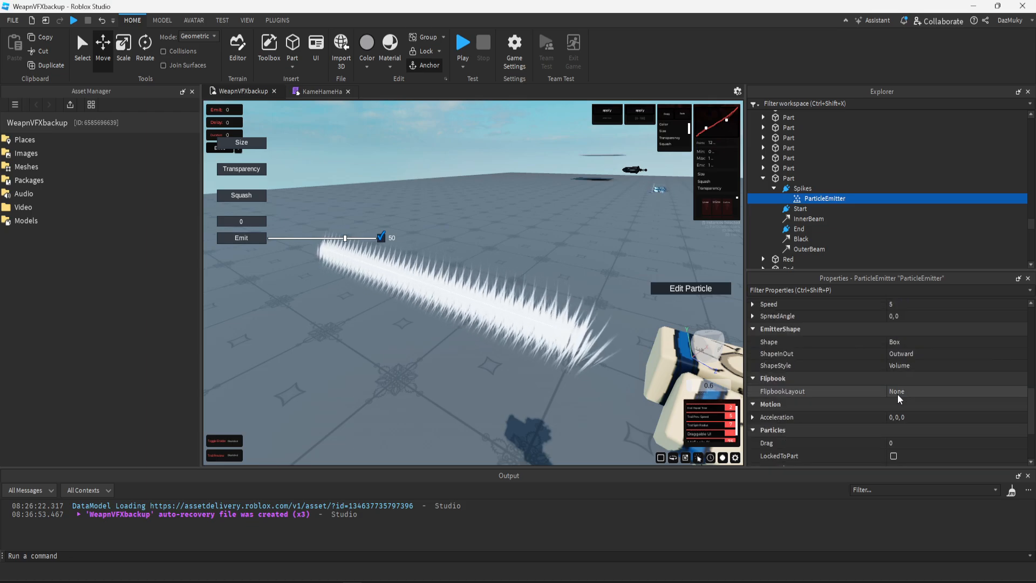
scroll(898, 394, "up", 2)
scroll(895, 381, "down", 3)
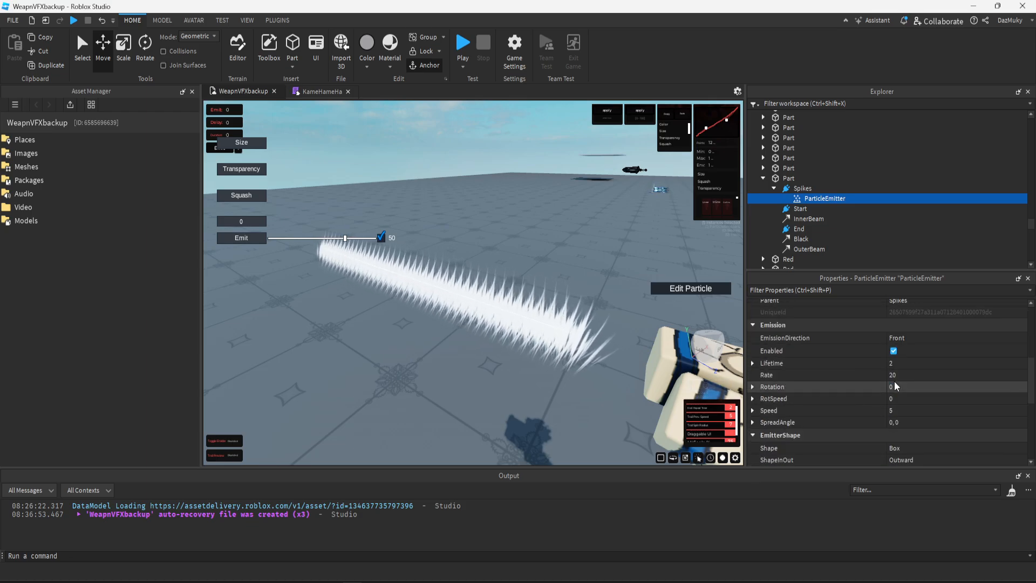
left_click(907, 388)
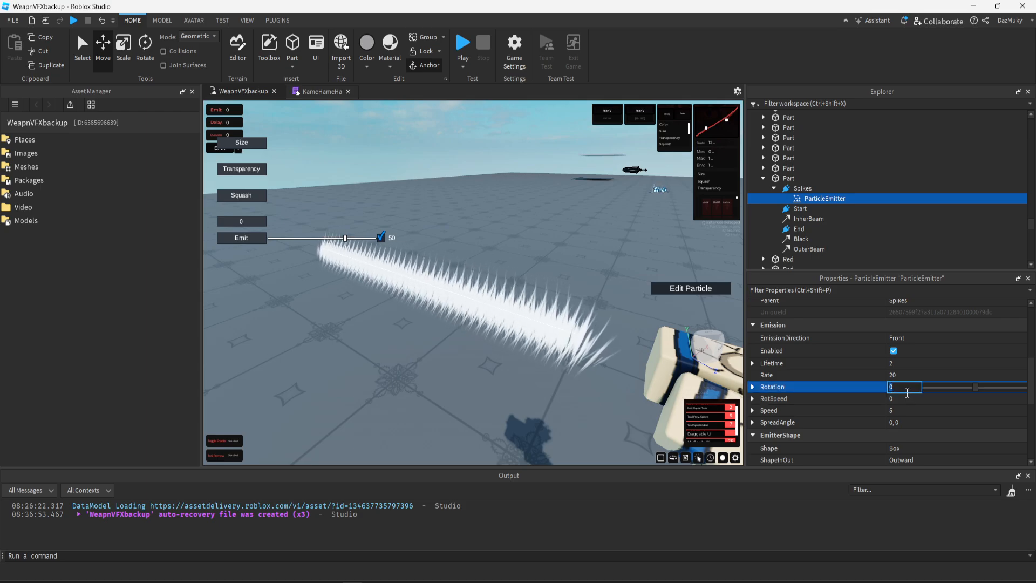
left_click(908, 390)
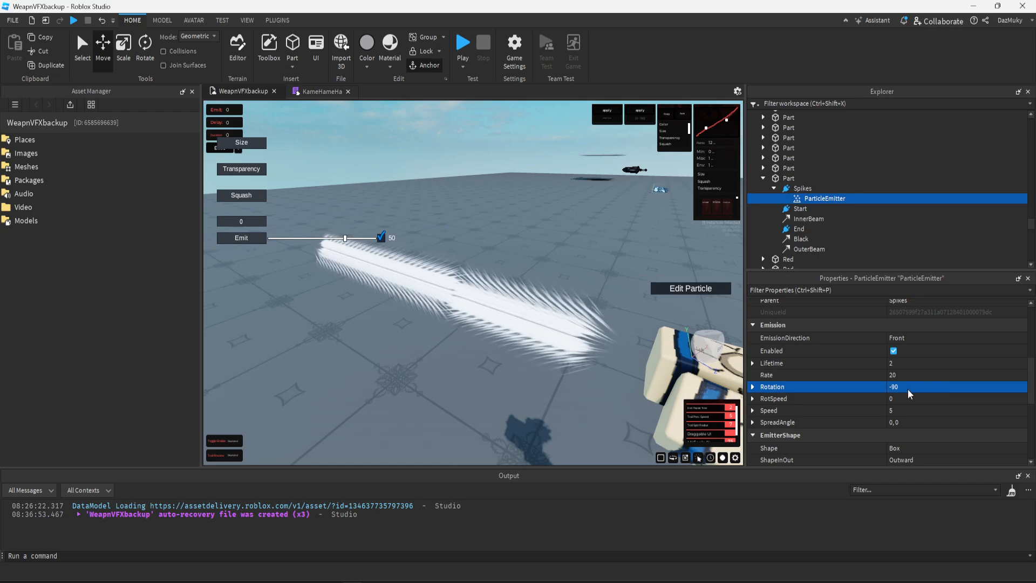
- Try a SpreadAngle of 90, 90 on the spike particles and inspect the burst around the character's hands
left_click(901, 422)
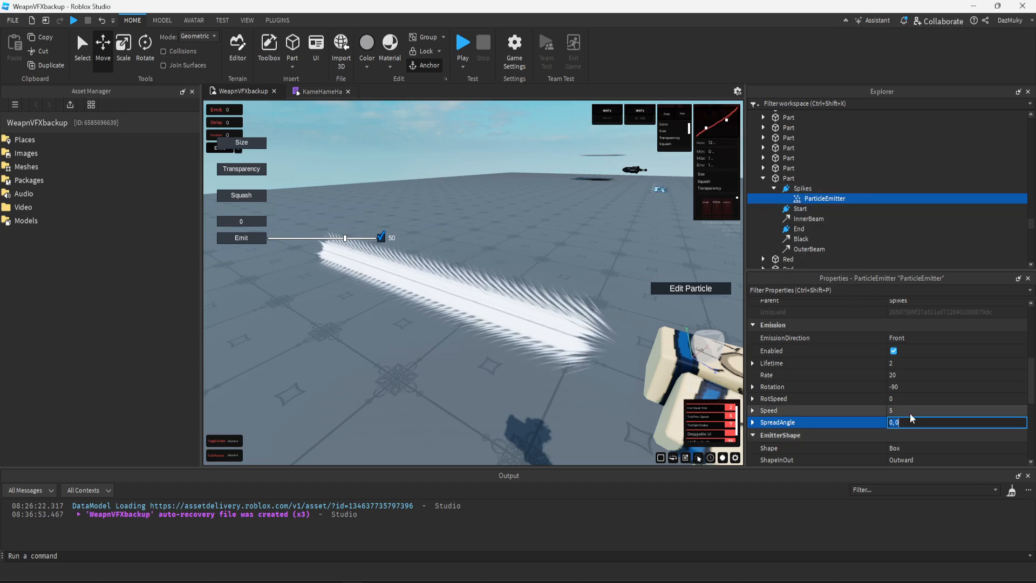
type("90, 90")
key("Return")
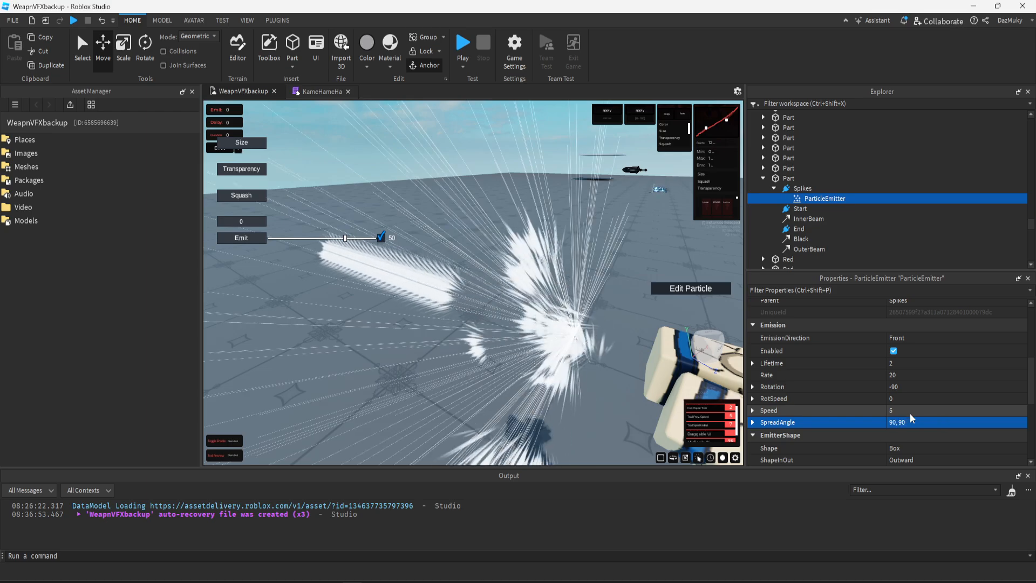
scroll(570, 284, "down", 4)
mouse_move(570, 285)
left_mouse_down()
mouse_move(556, 264)
mouse_move(552, 276)
left_mouse_up()
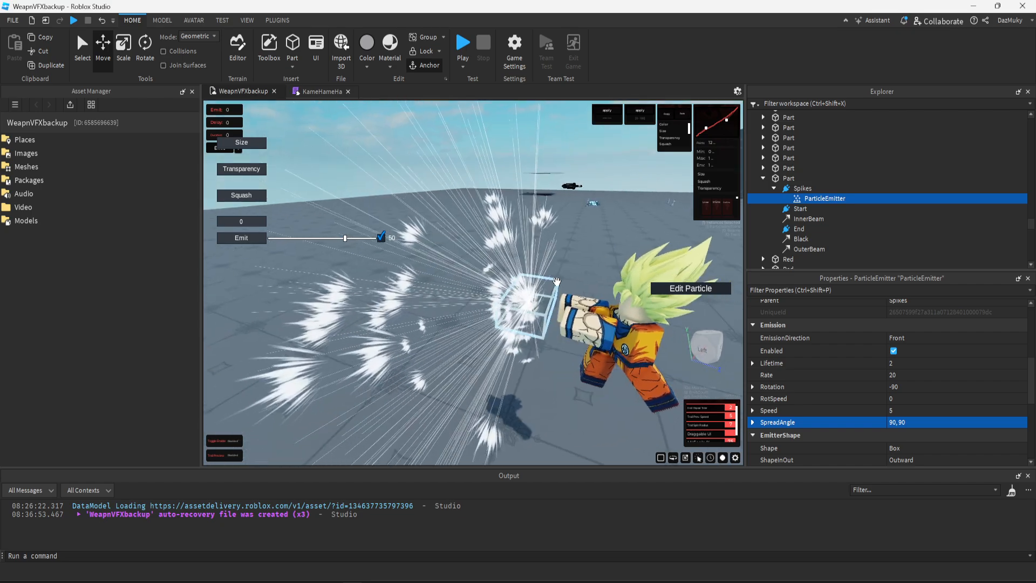
- Try a SpreadAngle of 45, 45 on the spike particles
left_click(901, 425)
type("45, 45")
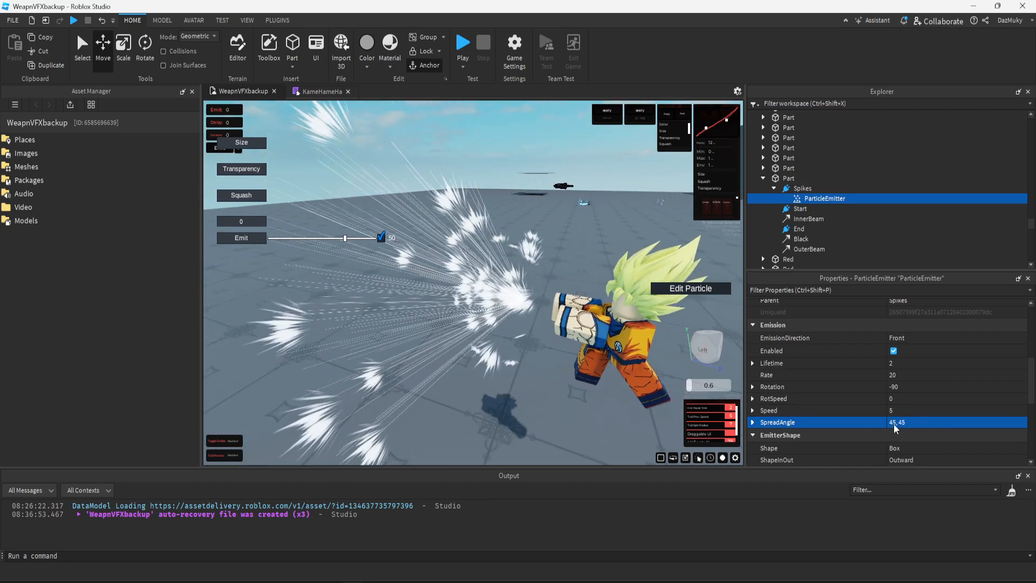
key("Return")
- Set the spike particles' SpreadAngle to 65, 65 and view the emission from closer up
left_click(895, 423)
type("65, 65")
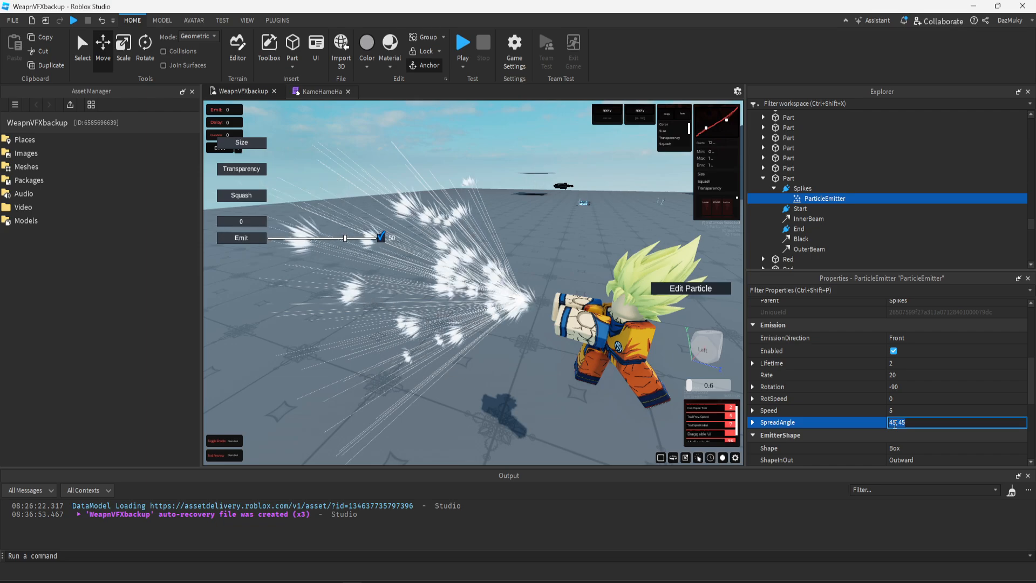
key("Return")
key("w")
left_click_drag(657, 345, 604, 338)
- Set the Z component of the spike particles' Acceleration to -5
scroll(765, 403, "down", 3)
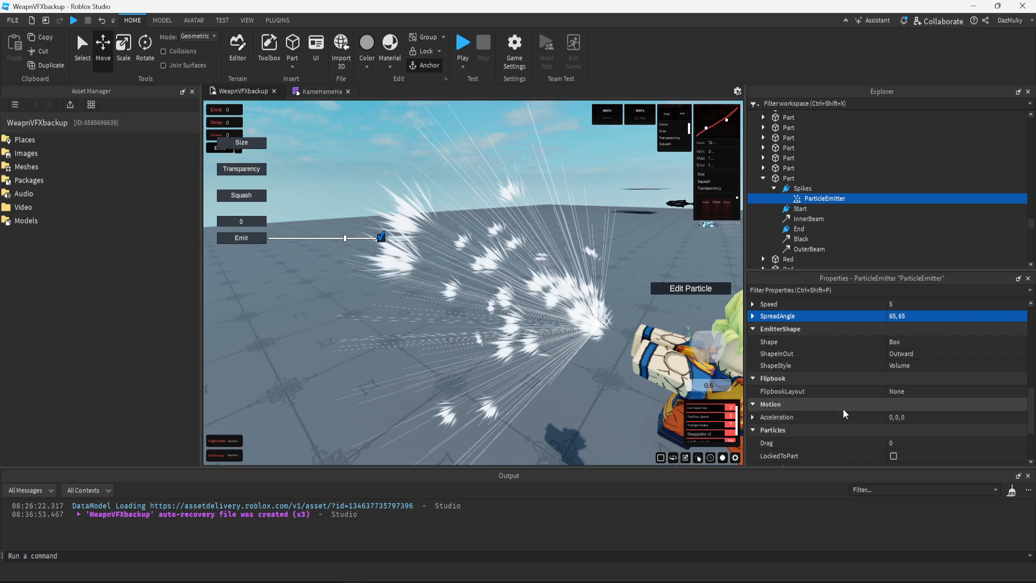
left_click(793, 420)
scroll(794, 425, "down", 3)
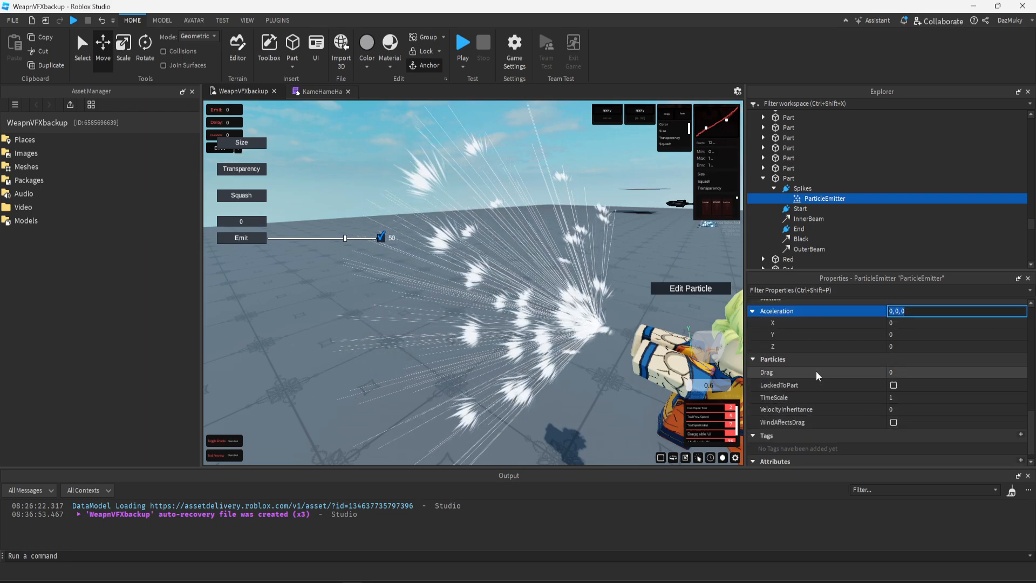
left_click(864, 347)
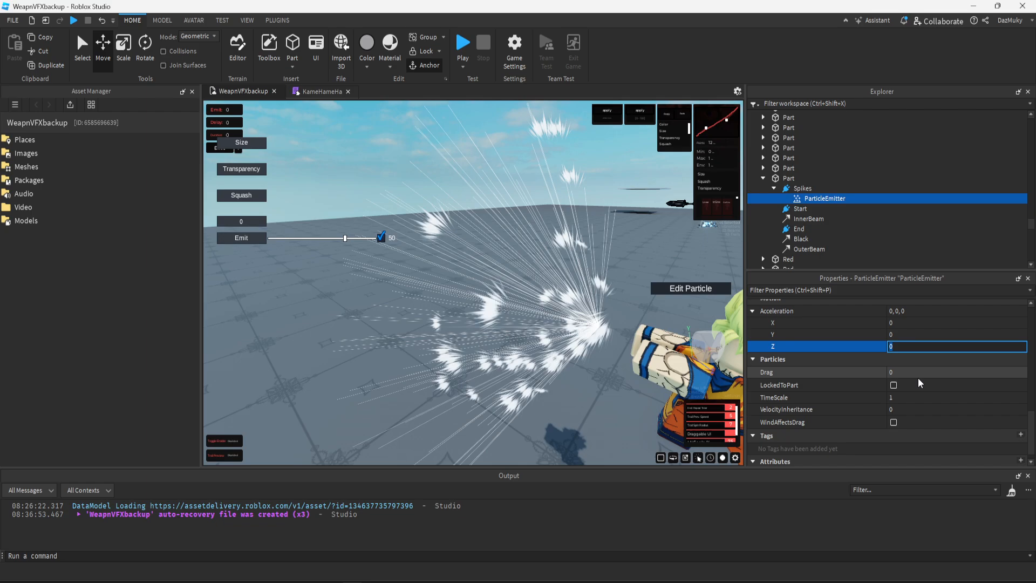
type("-5")
key("Return")
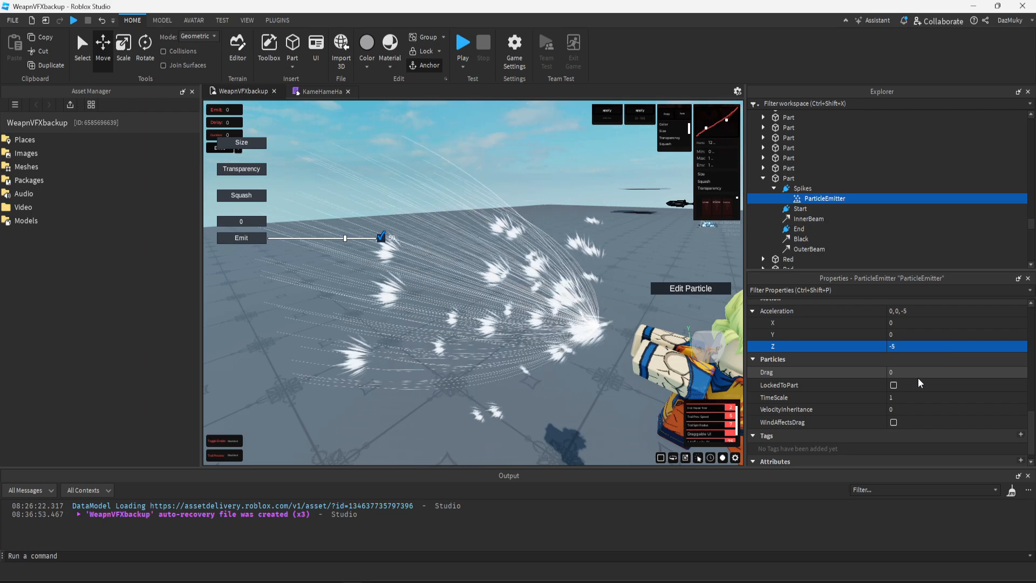
- Examine the spike particles' paths from several angles and compare them with the finished blue-white beam nearby
key("d")
left_click_drag(627, 288, 544, 222)
key("d")
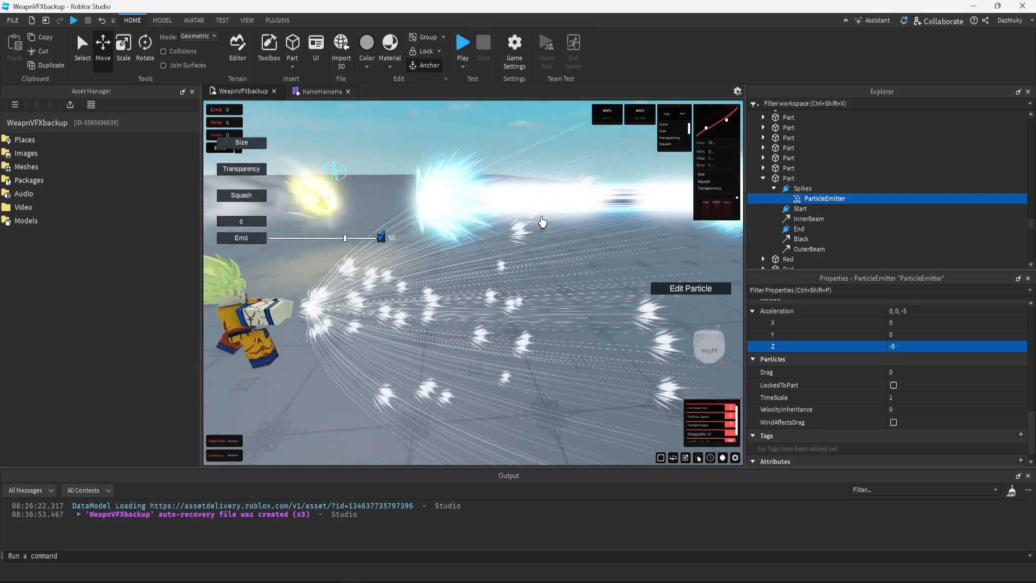
key("a")
scroll(909, 353, "up", 5)
scroll(909, 351, "up", 4)
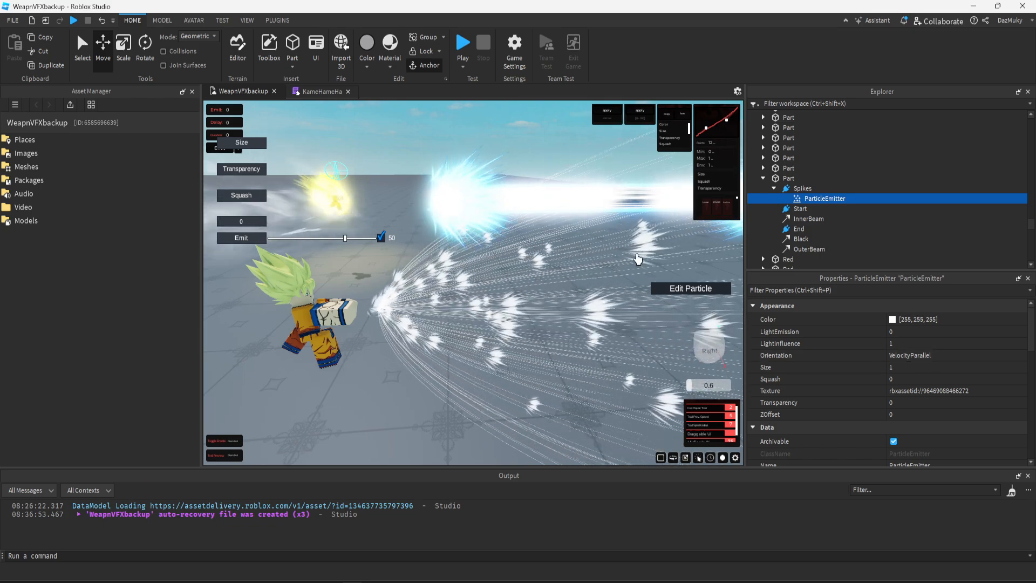
scroll(864, 377, "down", 5)
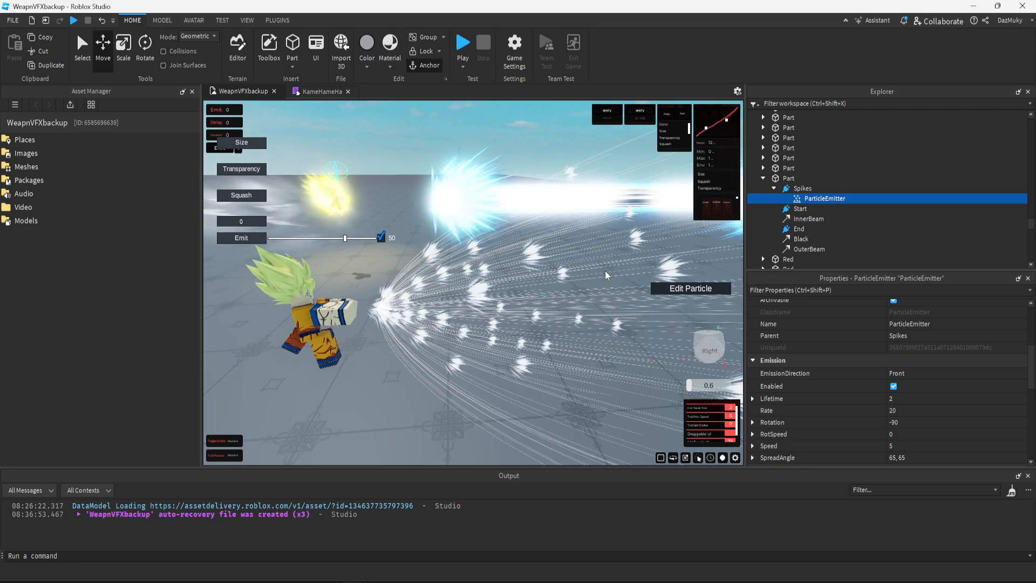
right_click(503, 322)
right_click(503, 320)
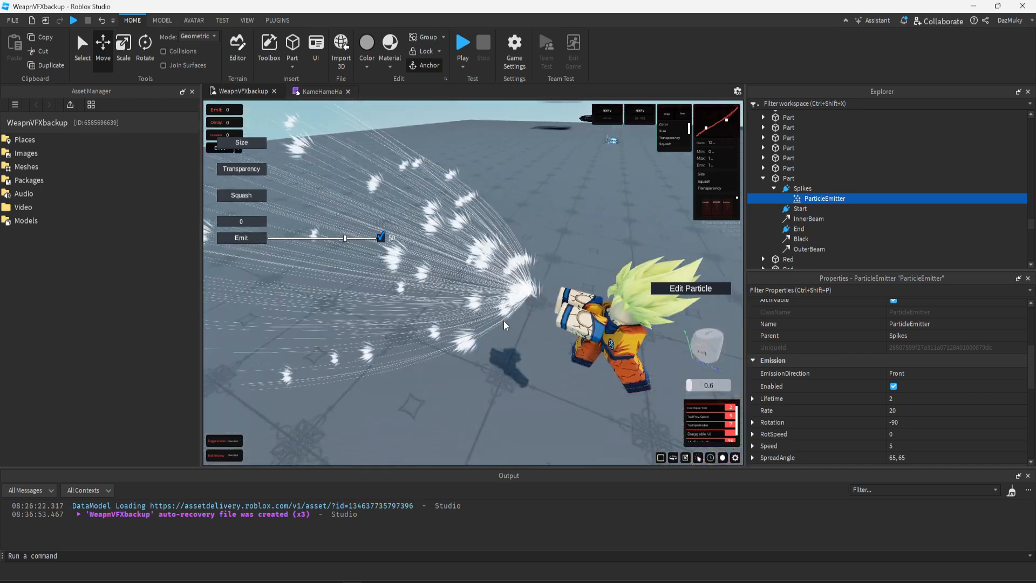
right_click(503, 320)
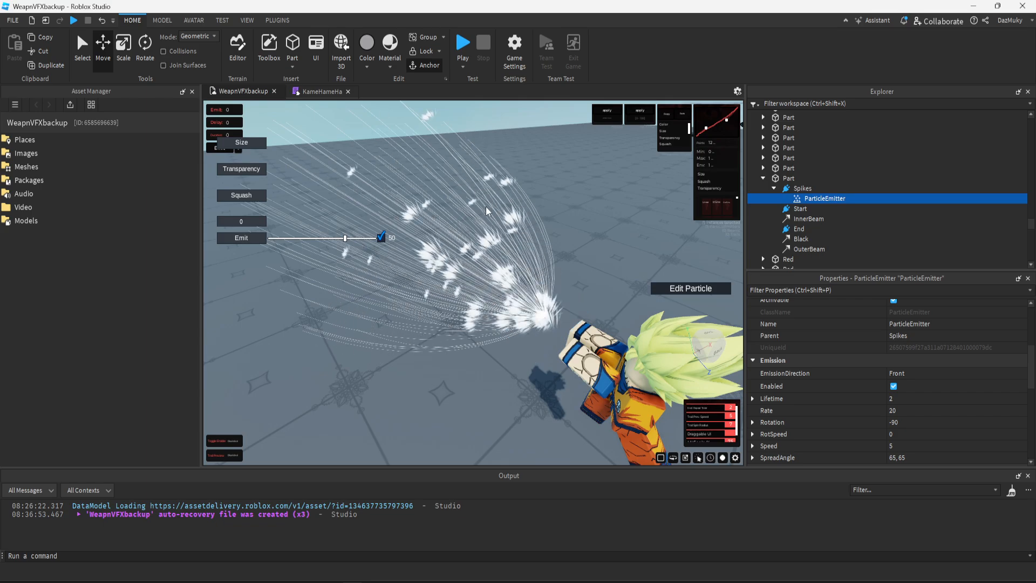
right_click(476, 220)
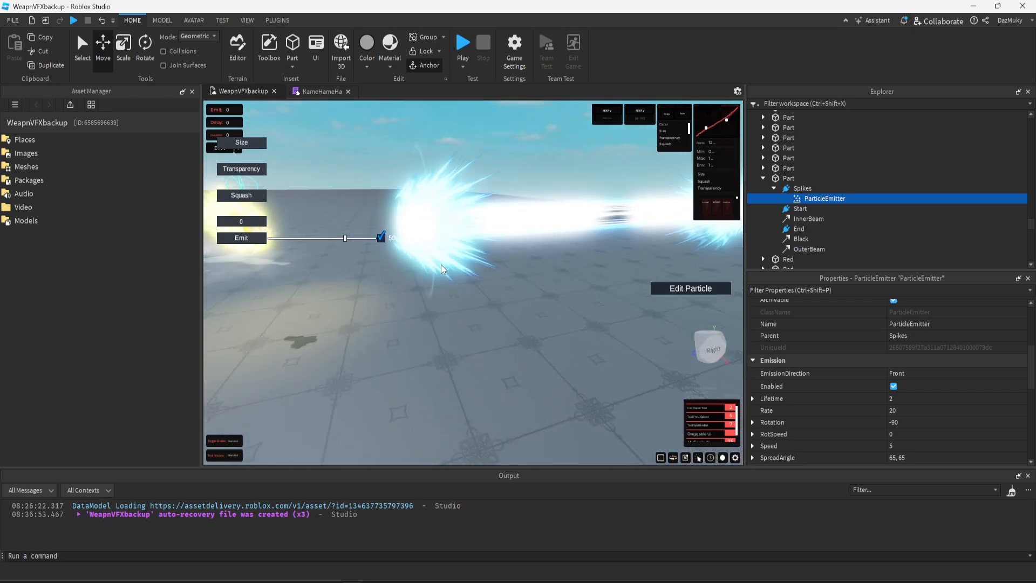
right_click(478, 273)
right_click(478, 272)
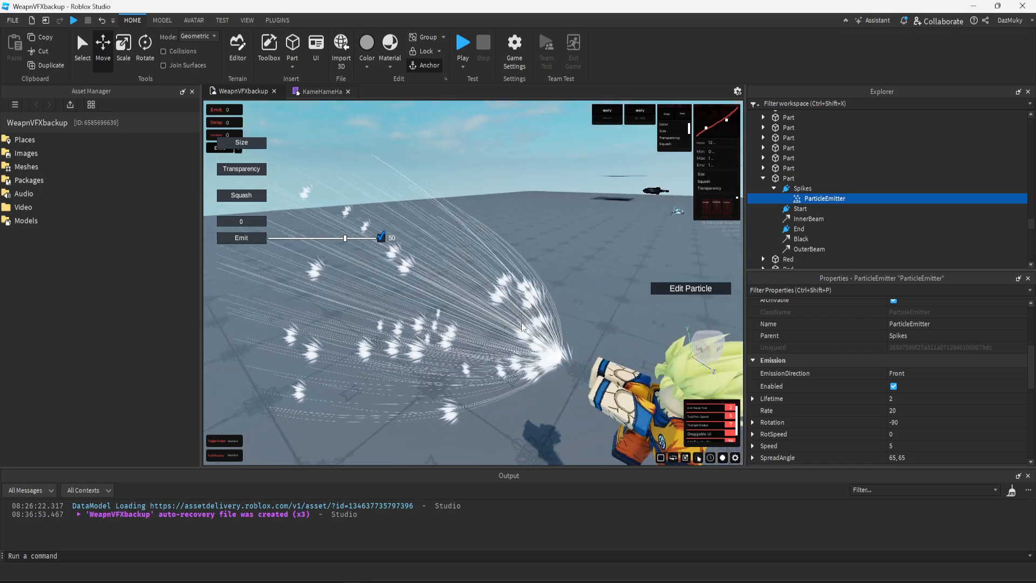
- Set the spike particles' Size to 5
scroll(909, 366, "up", 5)
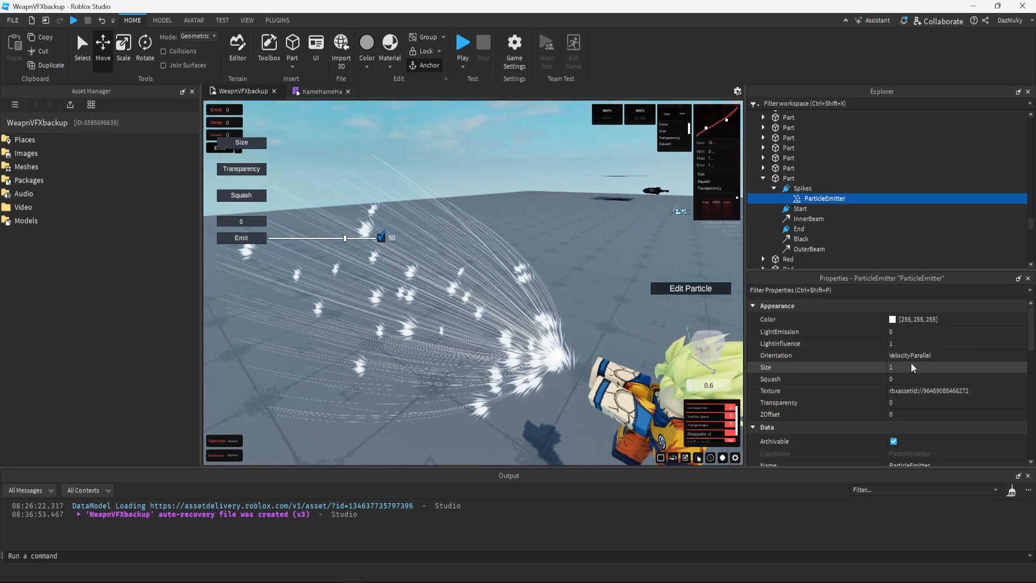
left_click(899, 370)
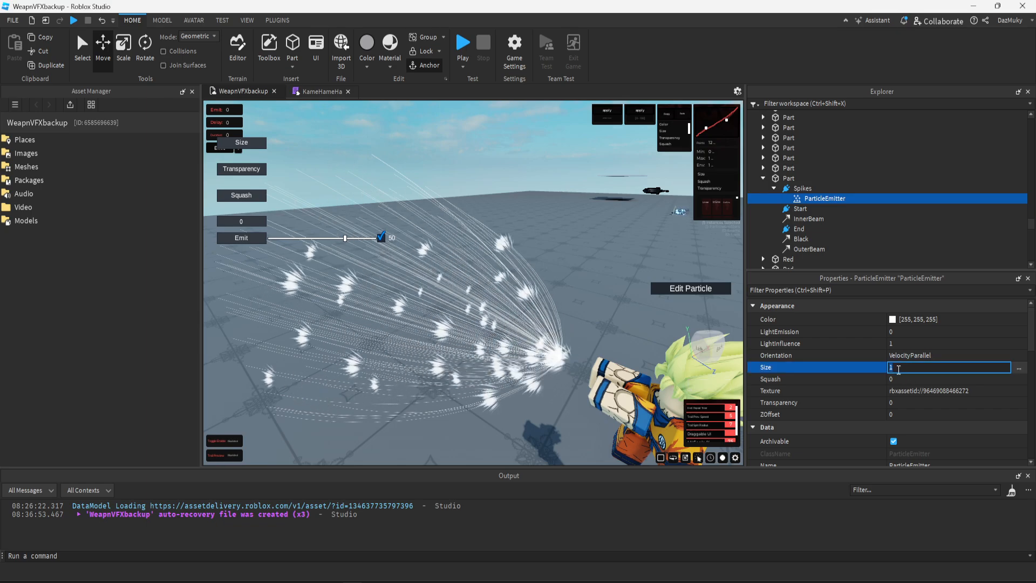
type("5")
key("Return")
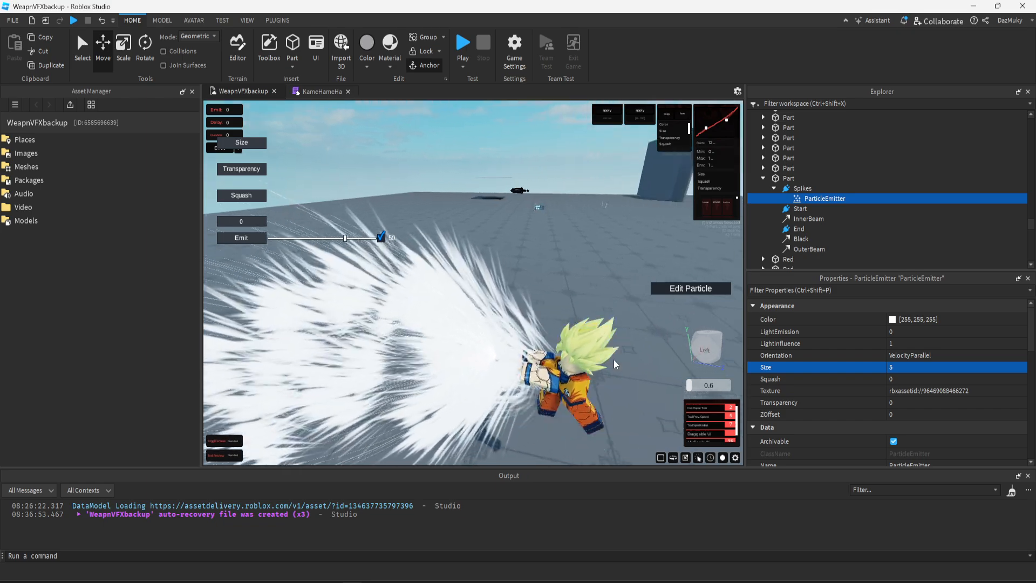
- Shape the spikes' Transparency curve to fall from 1 to 0 by time about 0.08, then rise from 0 at about 0.86 to about 1 at the end
left_click(1019, 403)
left_click(1019, 404)
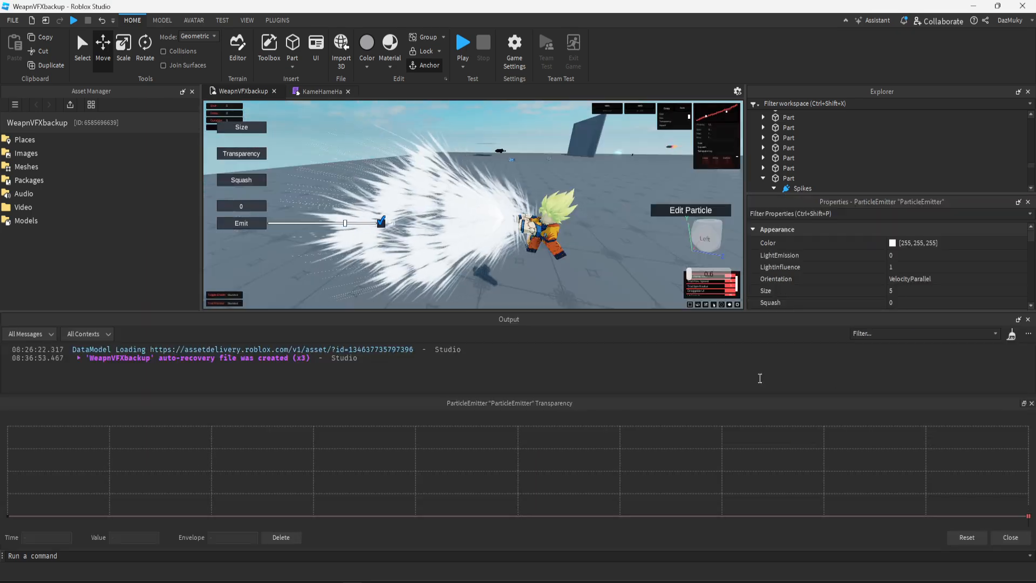
left_click_drag(7, 516, 97, 516)
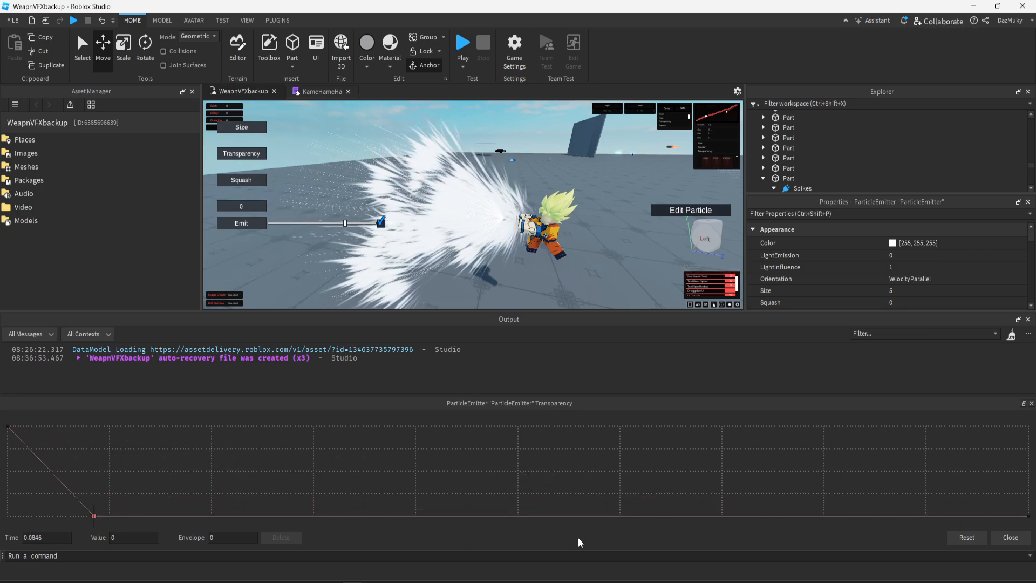
left_click_drag(1027, 516, 926, 522)
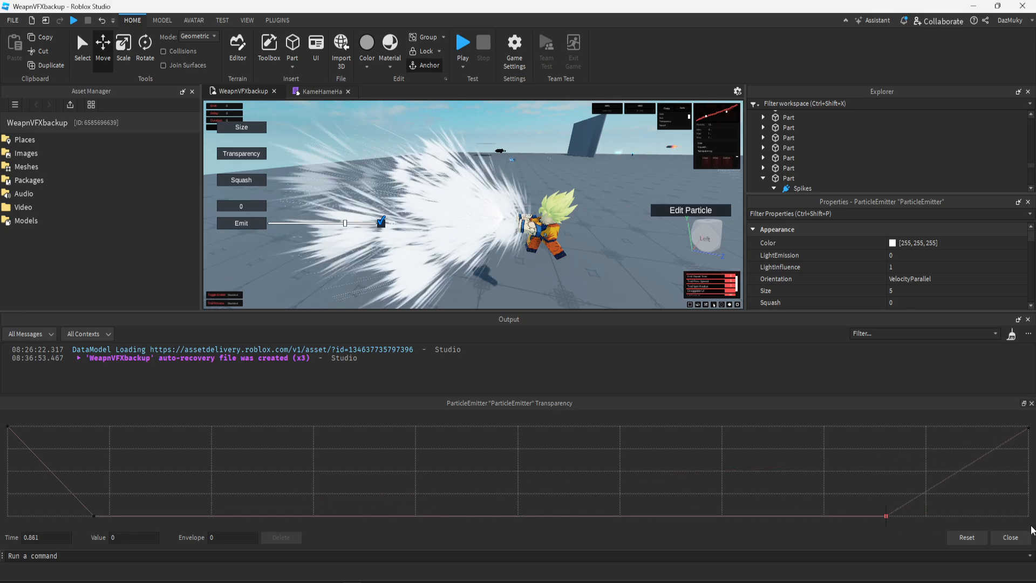
left_click(1011, 537)
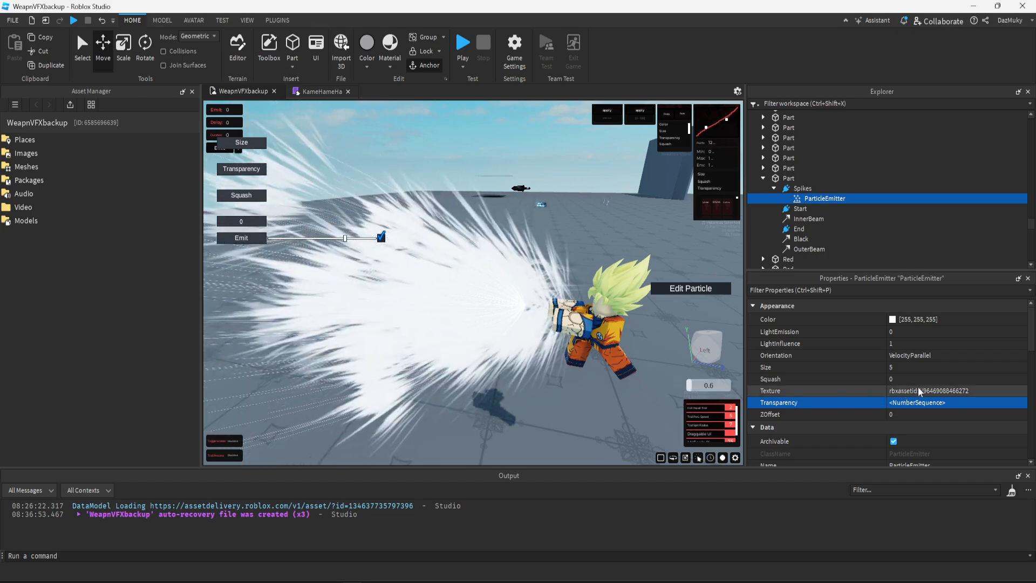
- Shape the spikes' Squash curve to rise from about -0.34 at the start to about 1.01 at the end
scroll(924, 382, "down", 10)
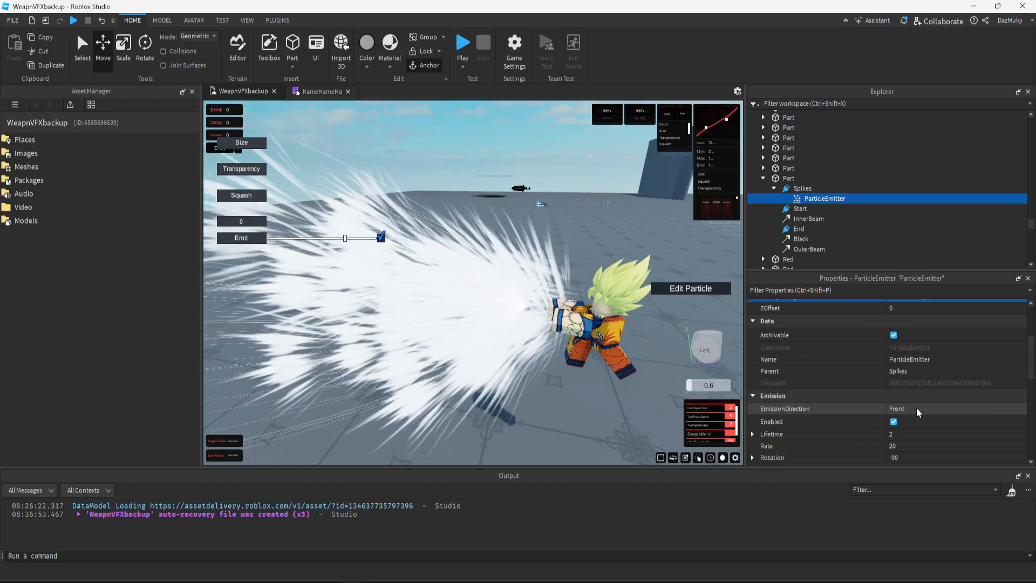
scroll(920, 413, "down", 5)
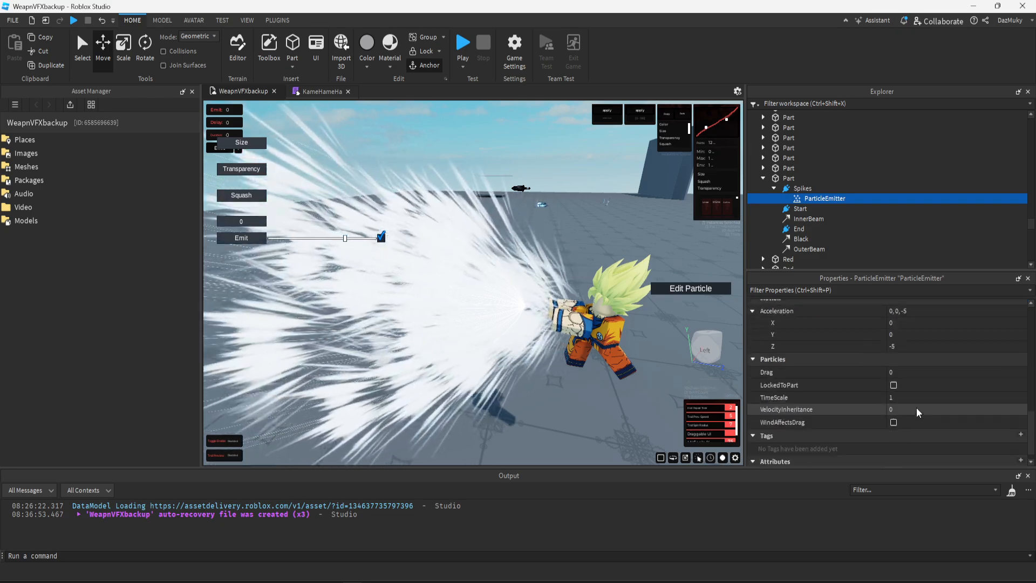
scroll(920, 413, "up", 10)
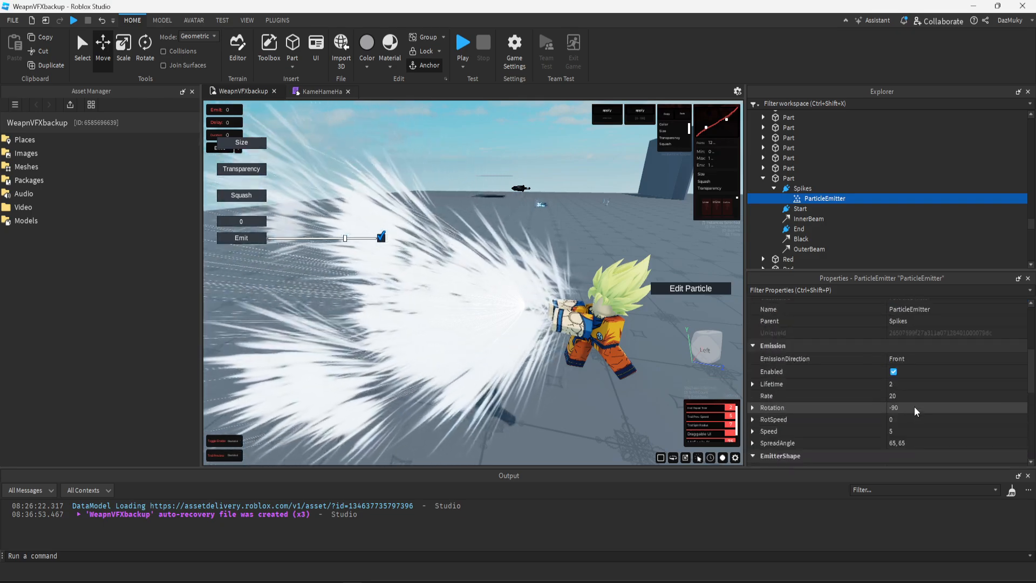
scroll(911, 424, "up", 4)
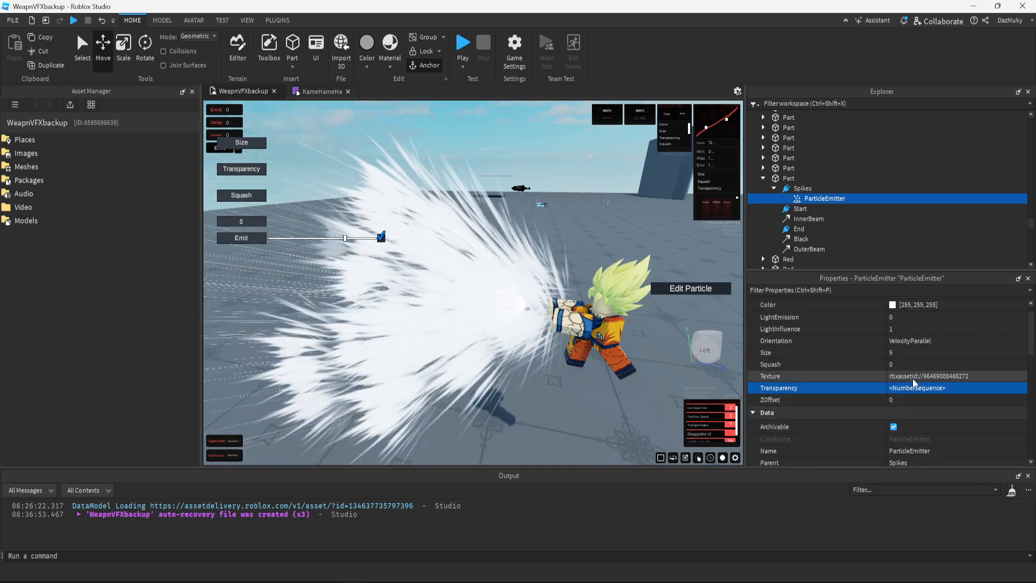
left_click(917, 364)
left_click(1021, 365)
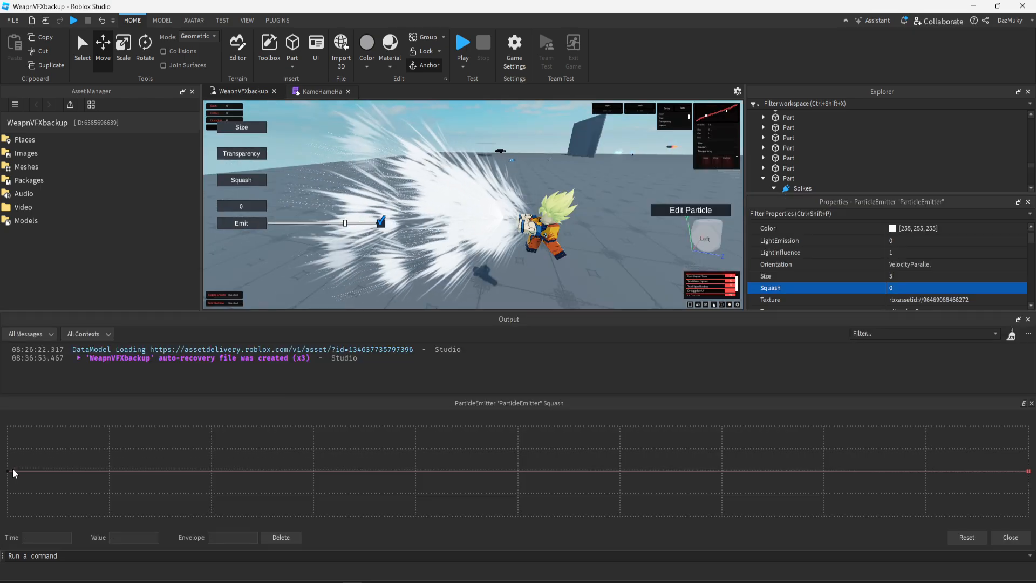
mouse_move(14, 474)
left_mouse_down()
mouse_move(11, 452)
mouse_move(4, 495)
mouse_move(4, 481)
left_mouse_up()
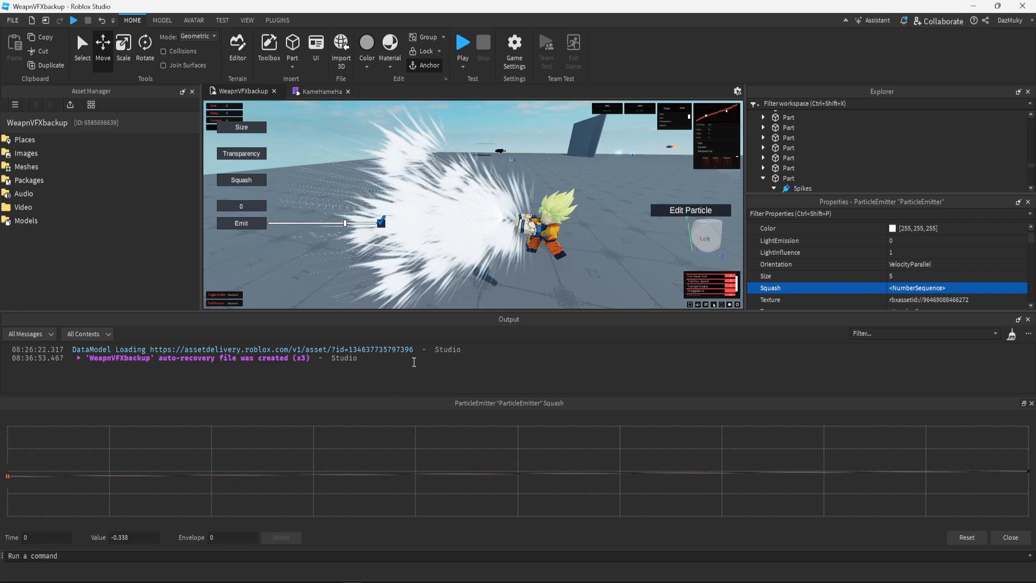
left_click_drag(1031, 477, 1031, 460)
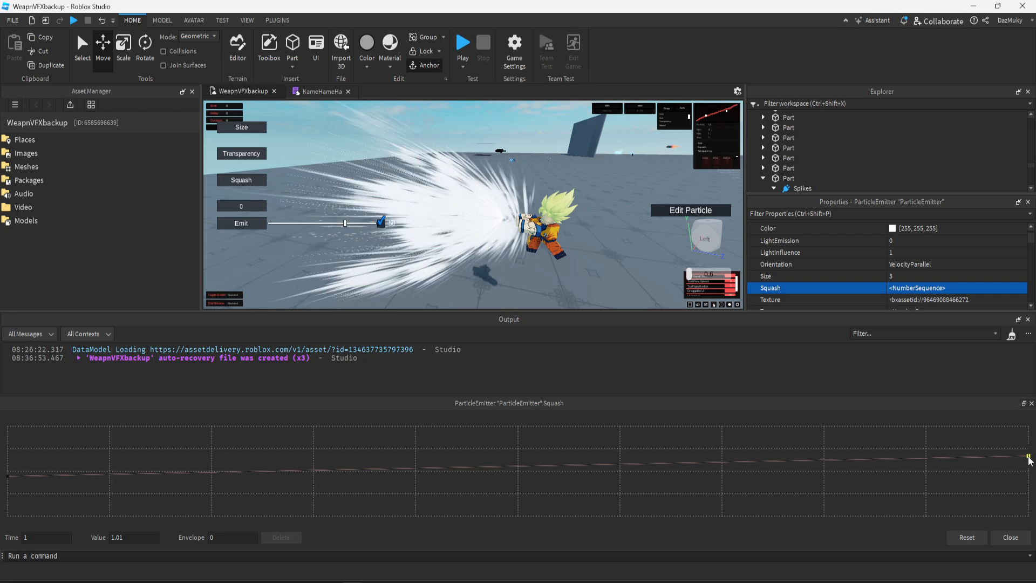
left_click(1011, 538)
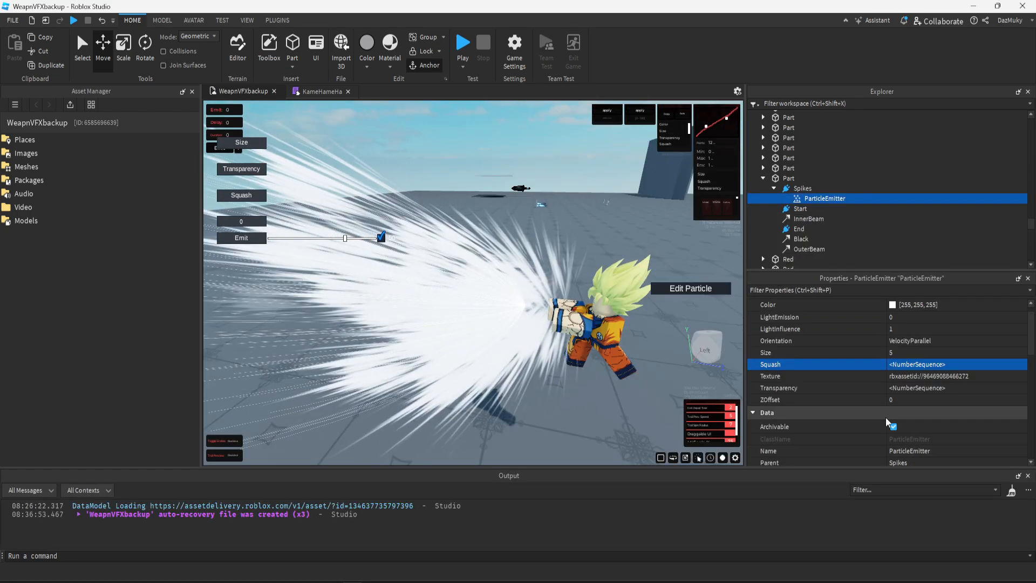
- Set the spike particles' Lifetime to 0.5
scroll(885, 421, "down", 2)
scroll(888, 416, "down", 1)
left_click(907, 349)
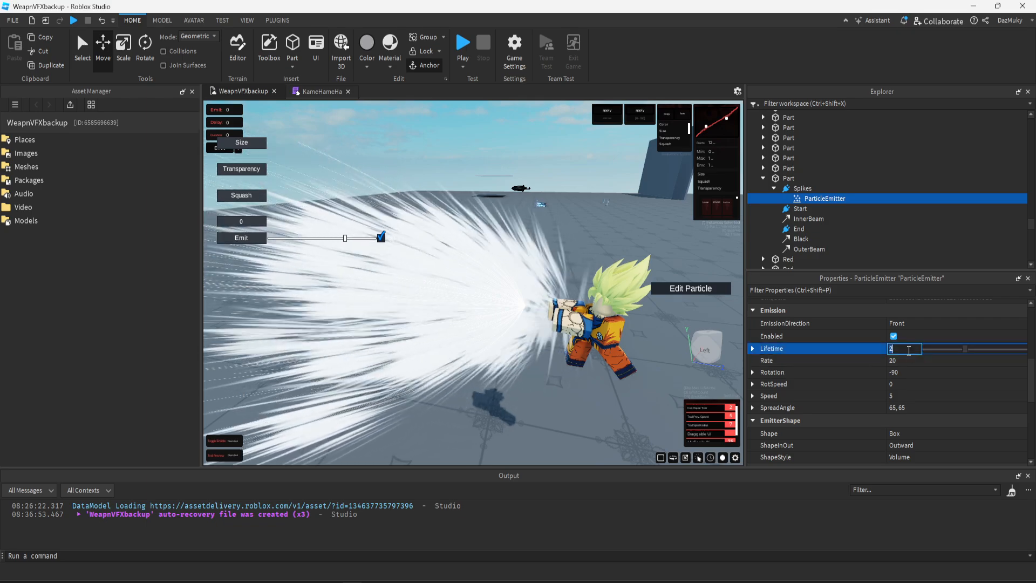
left_click(907, 396)
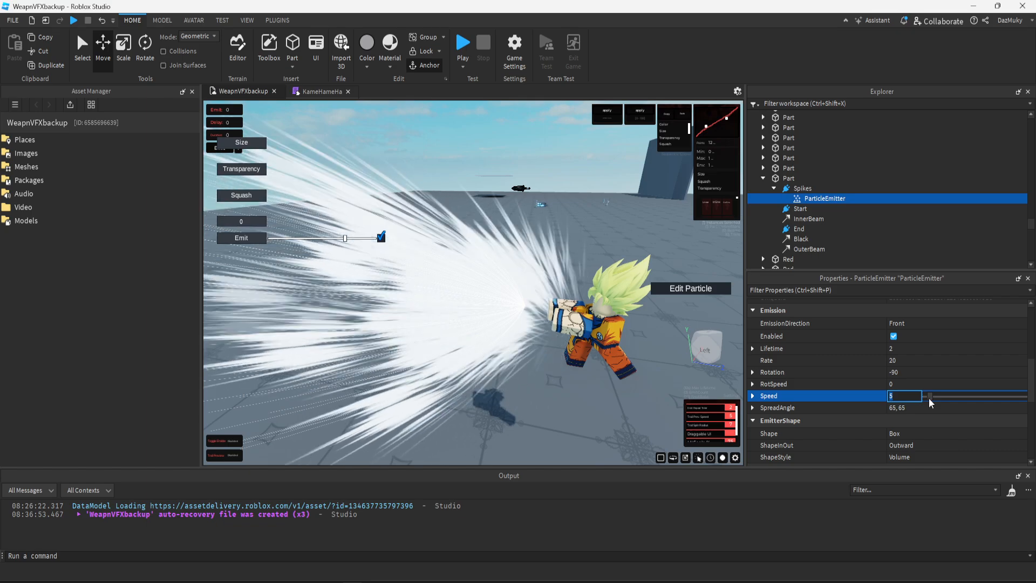
right_click(559, 310)
key("w")
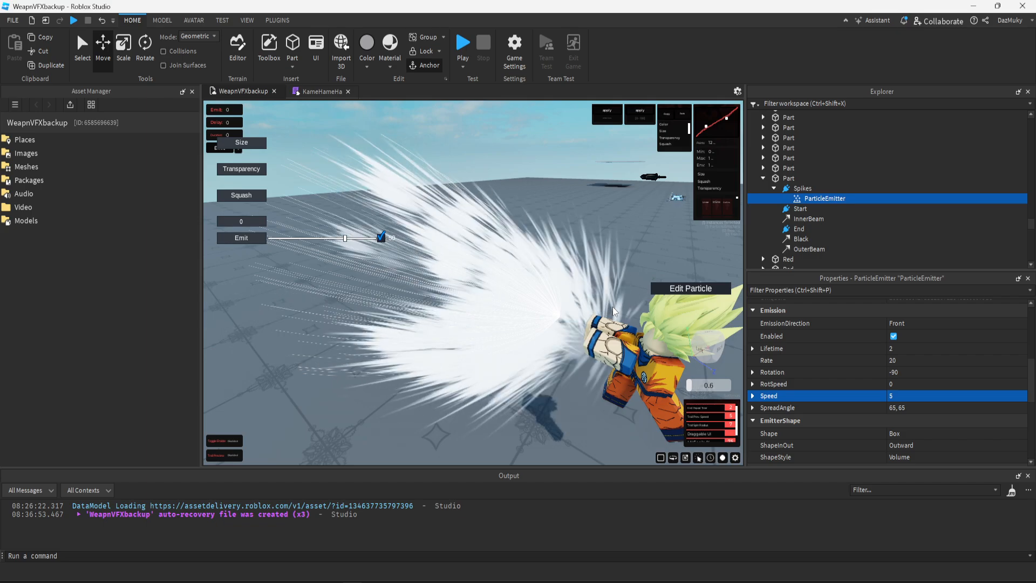
scroll(755, 365, "up", 1)
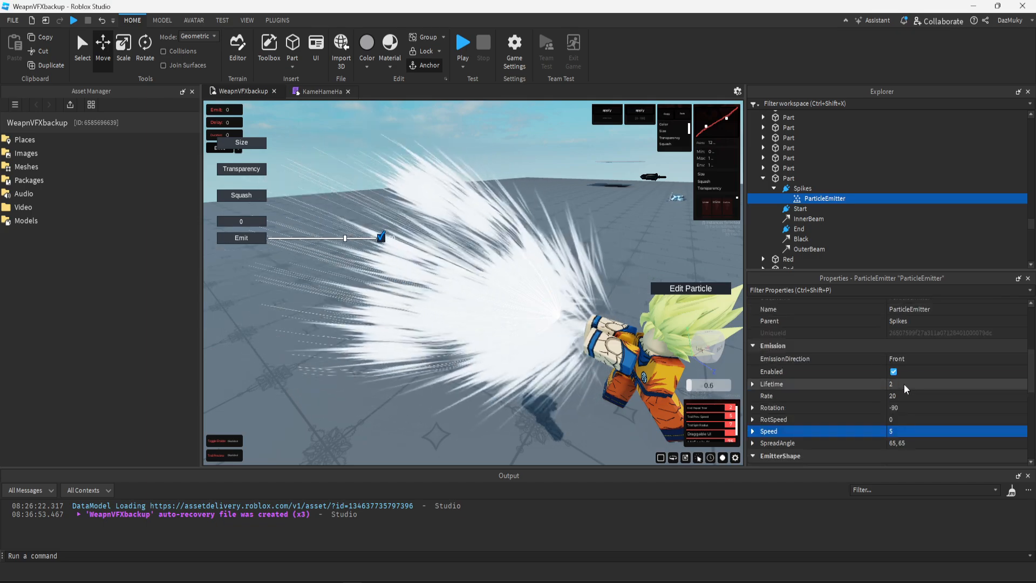
left_click(905, 384)
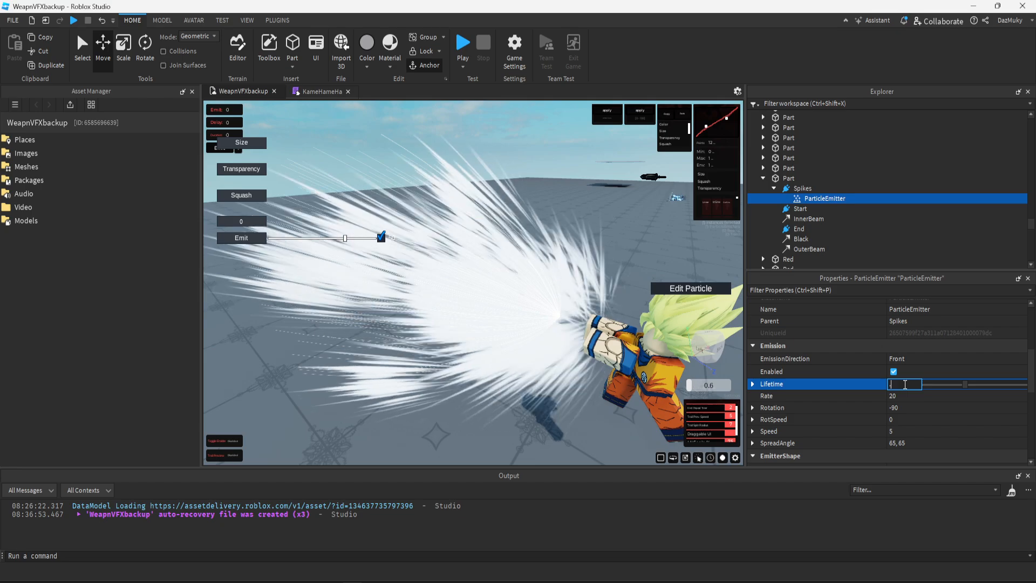
type("0.5")
key("Return")
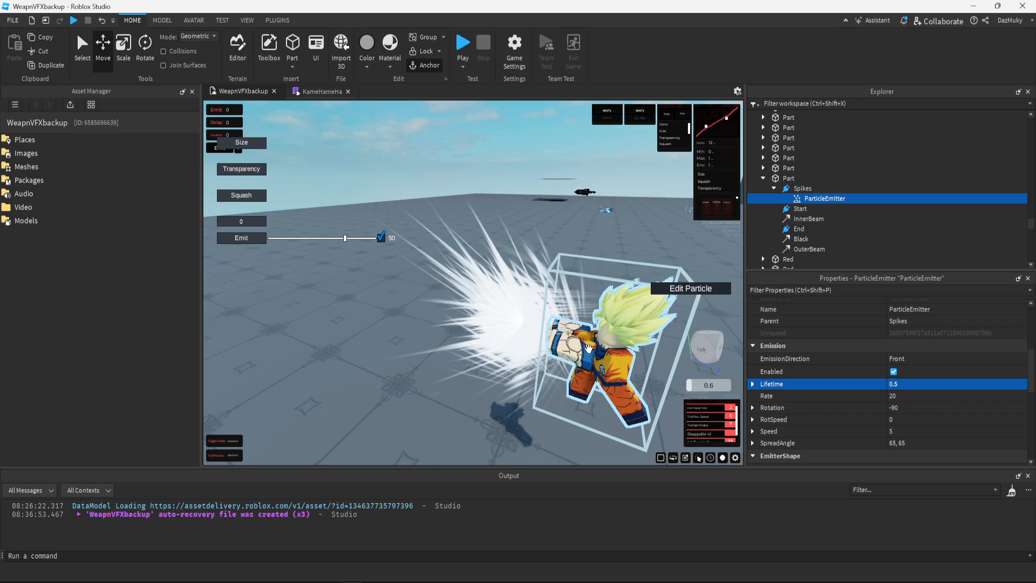
- Set the spike particles' Speed to 20 and check the burst from another angle
left_click(905, 434)
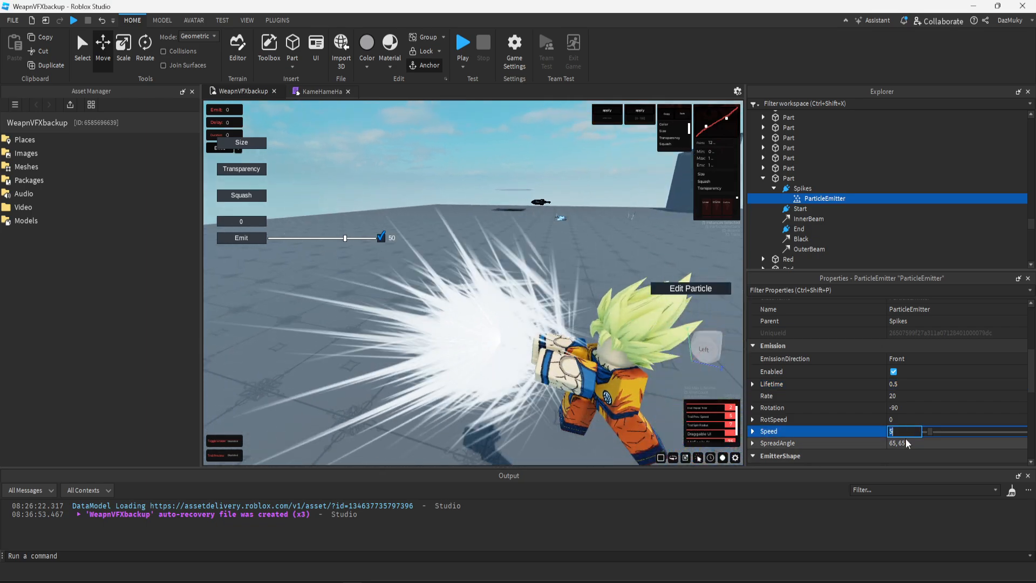
key("Return")
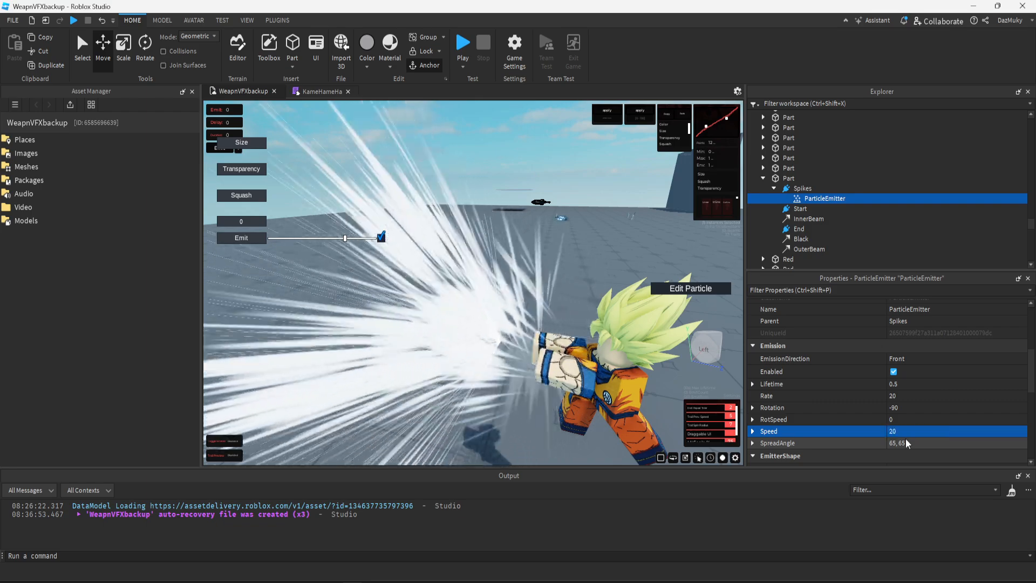
key("a")
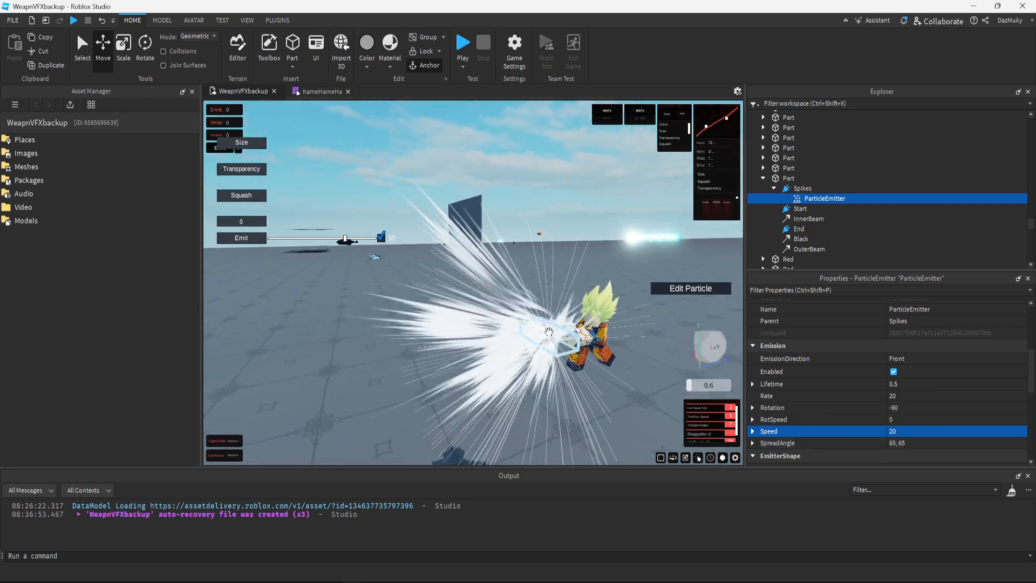
key("d")
- Set the spike particles' emission Rate to 150 and collapse the Edit Particle controls in the viewport
left_click(900, 397)
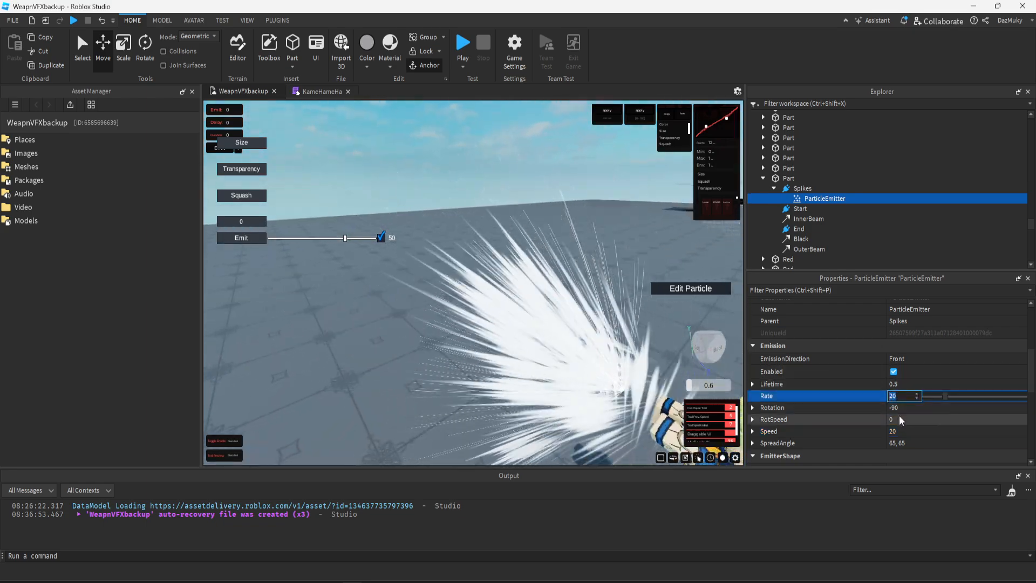
type("150")
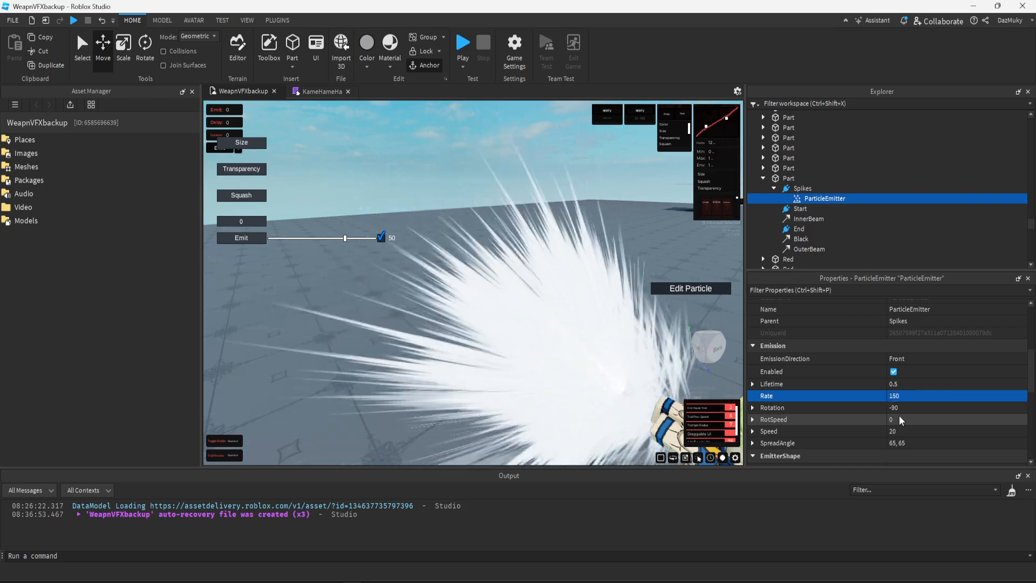
key("Return")
key("w")
key("s")
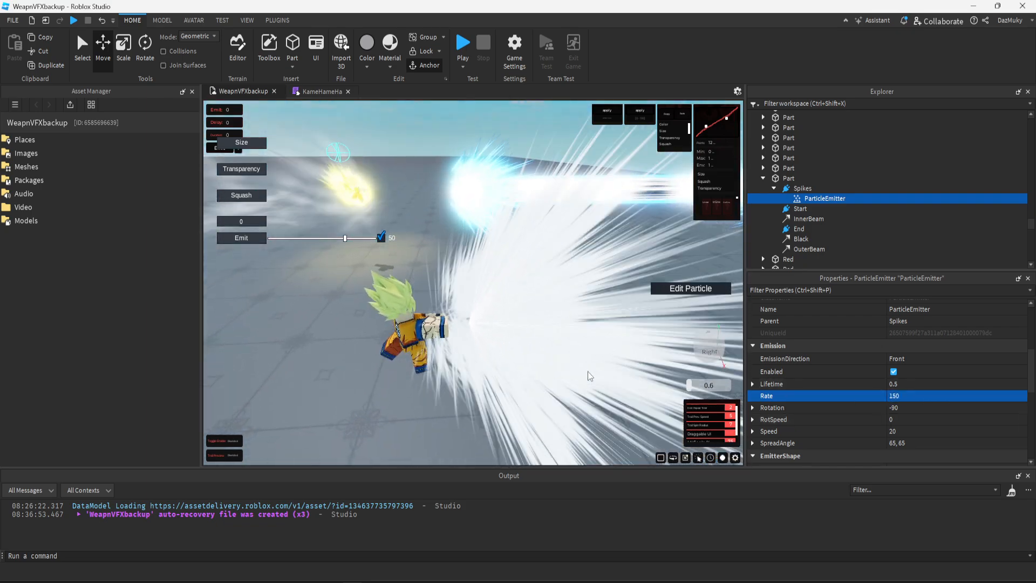
left_click(678, 292)
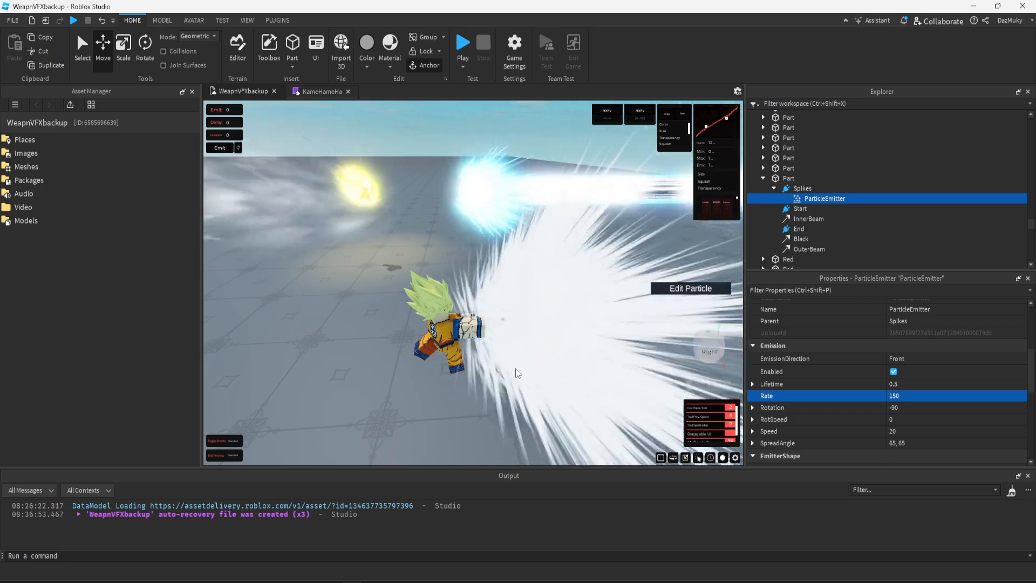
key("a")
key("a")
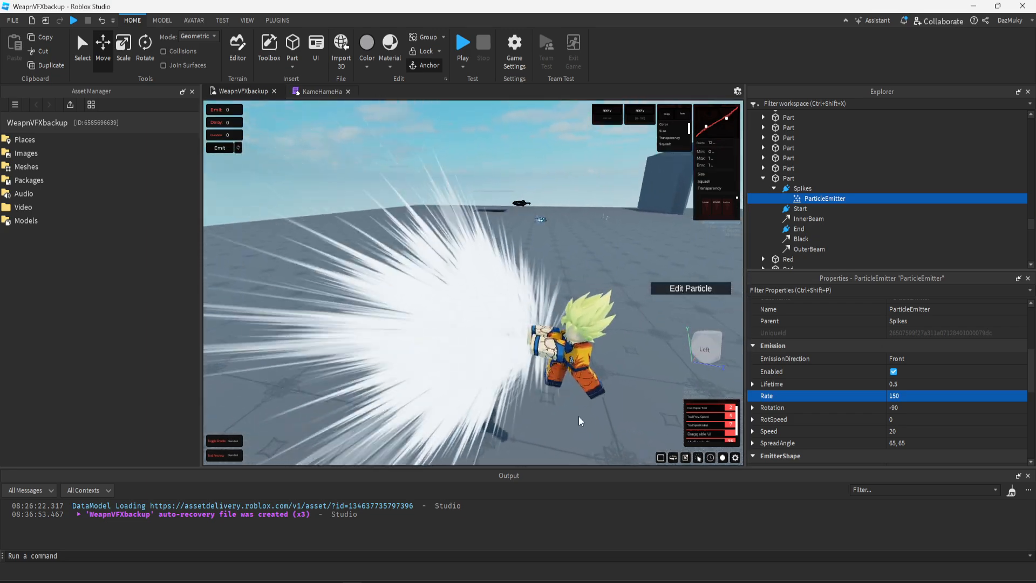
- Reshape the spikes' Squash curve to stay flat at 0 from the start to an added keypoint at time 0.495
scroll(891, 400, "up", 4)
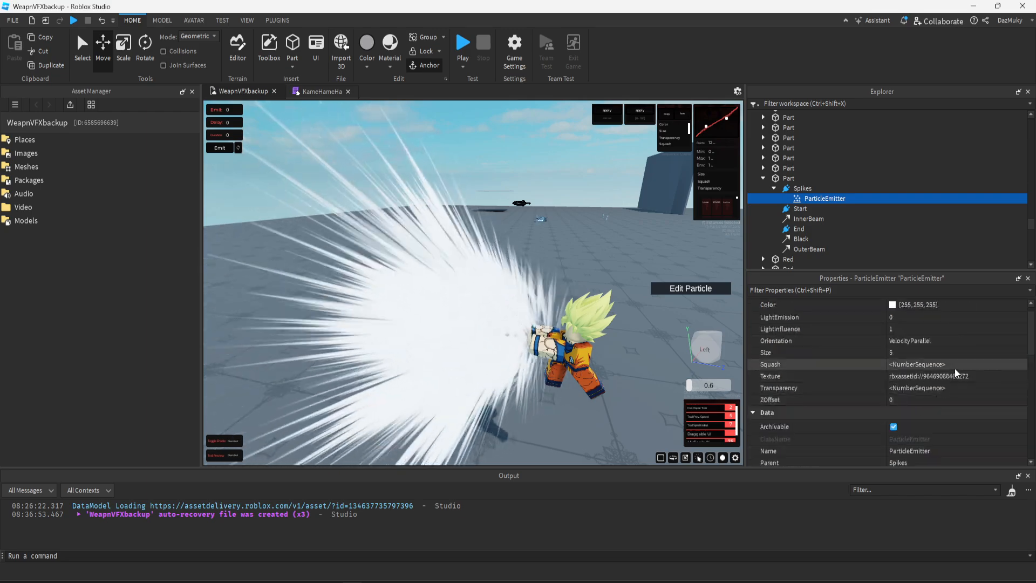
left_click(969, 365)
left_click(1020, 366)
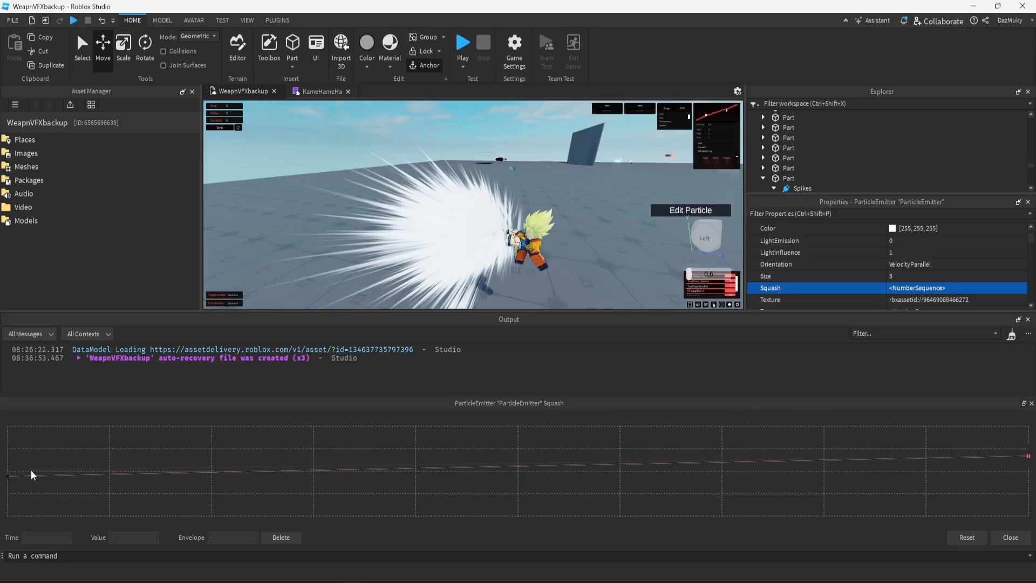
mouse_move(8, 475)
left_mouse_down()
mouse_move(10, 498)
mouse_move(12, 476)
left_mouse_up()
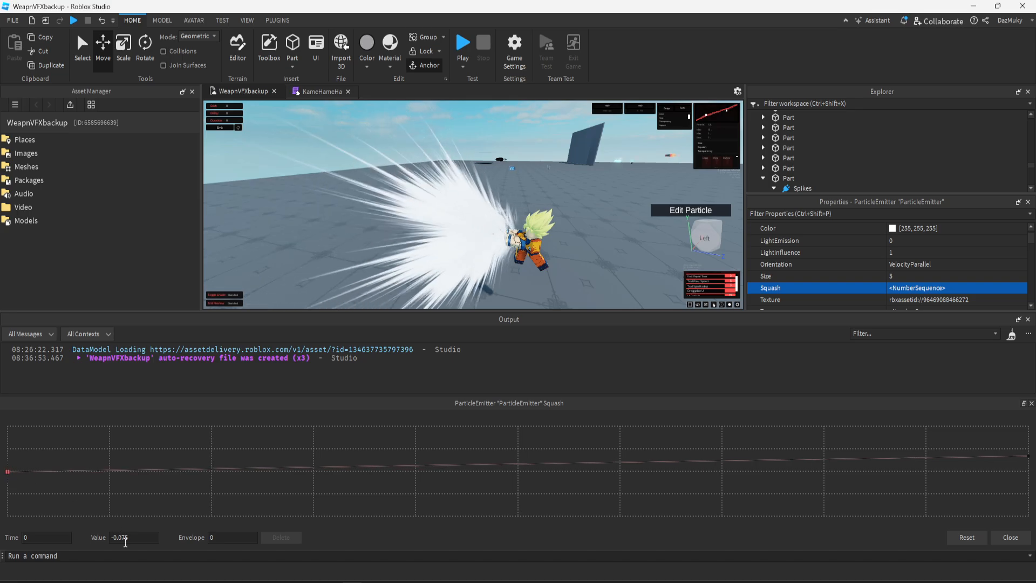
type("0.3")
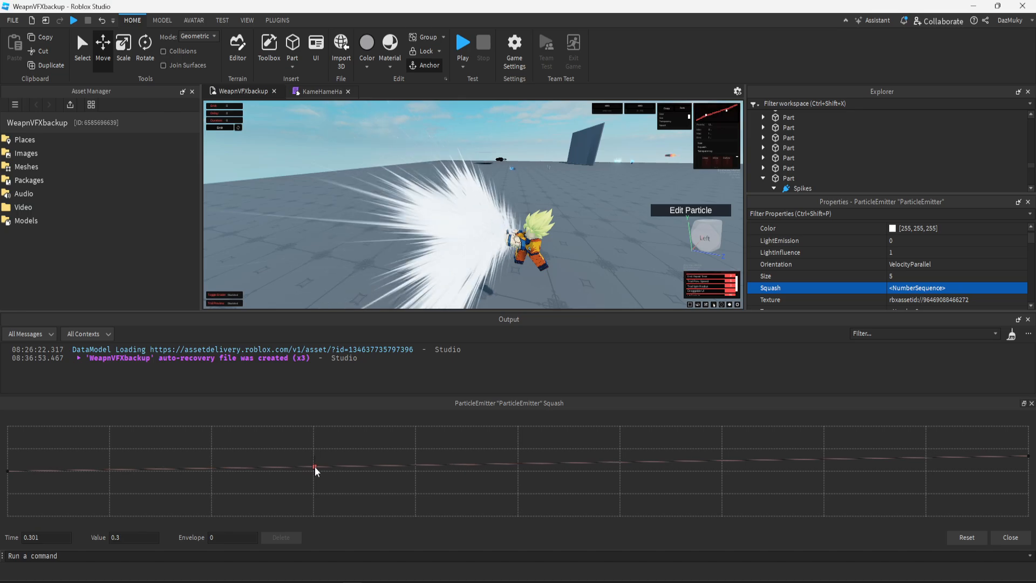
left_click_drag(317, 471, 516, 476)
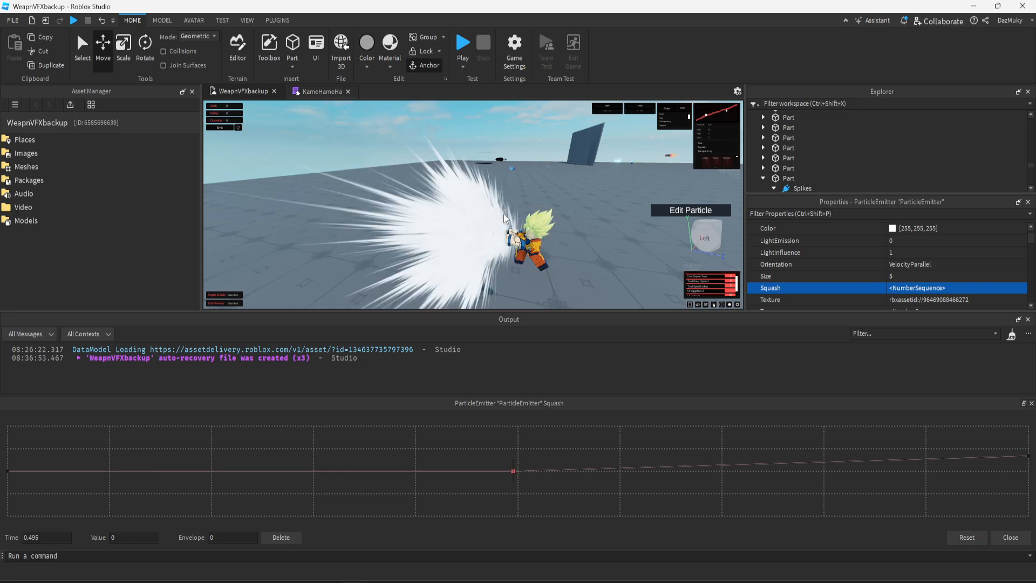
scroll(505, 218, "up", 5)
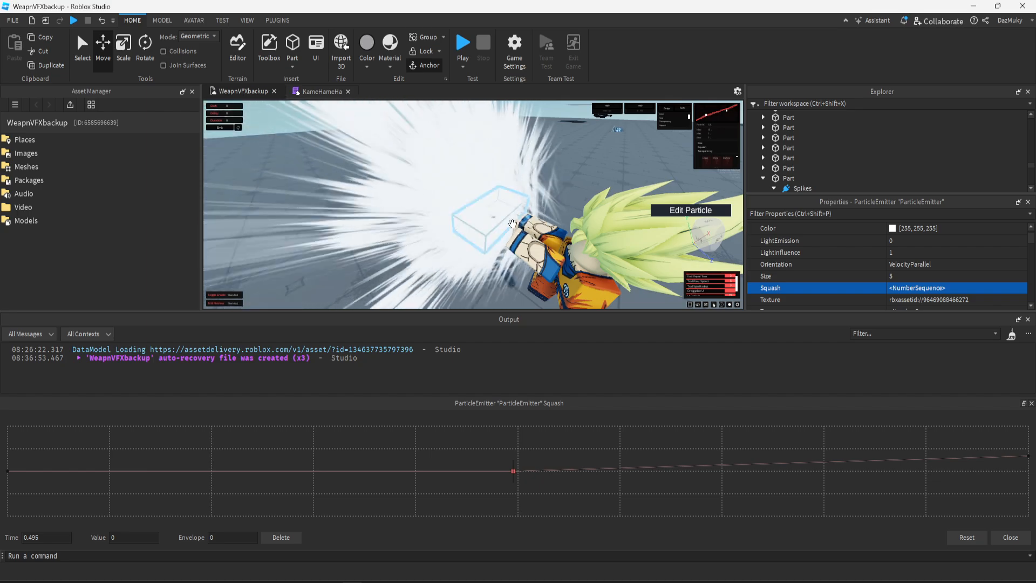
scroll(513, 223, "down", 3)
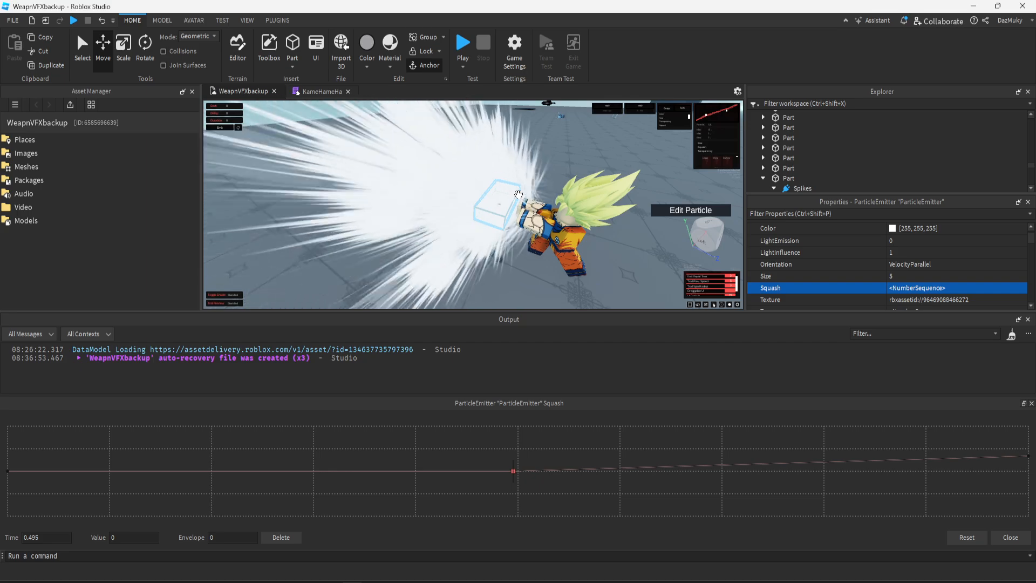
left_click_drag(518, 195, 507, 156)
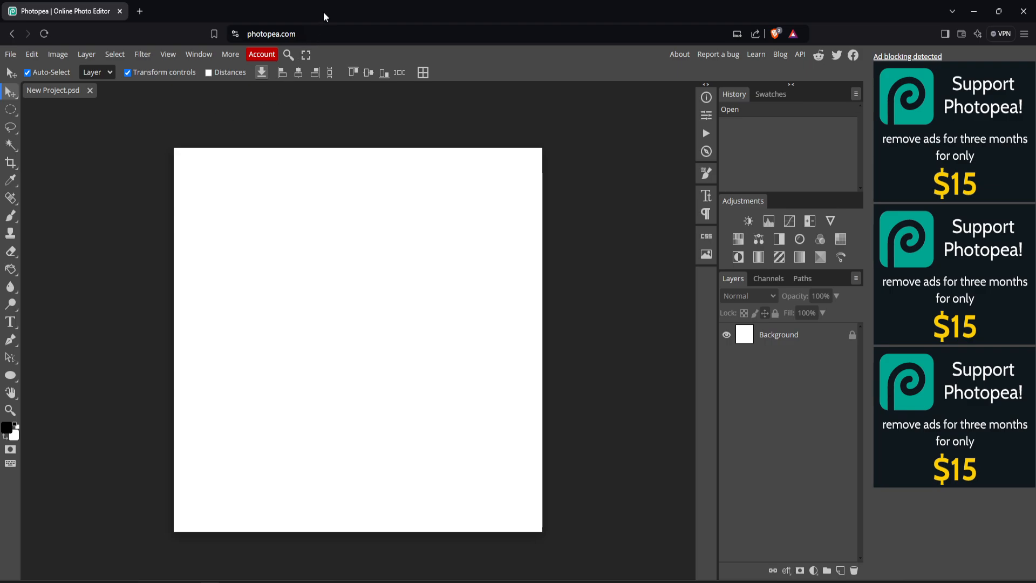
- Switch to Photopea and open the SpikesUtube_00000 spike texture as a new document
left_click_drag(326, 17, 1035, 195)
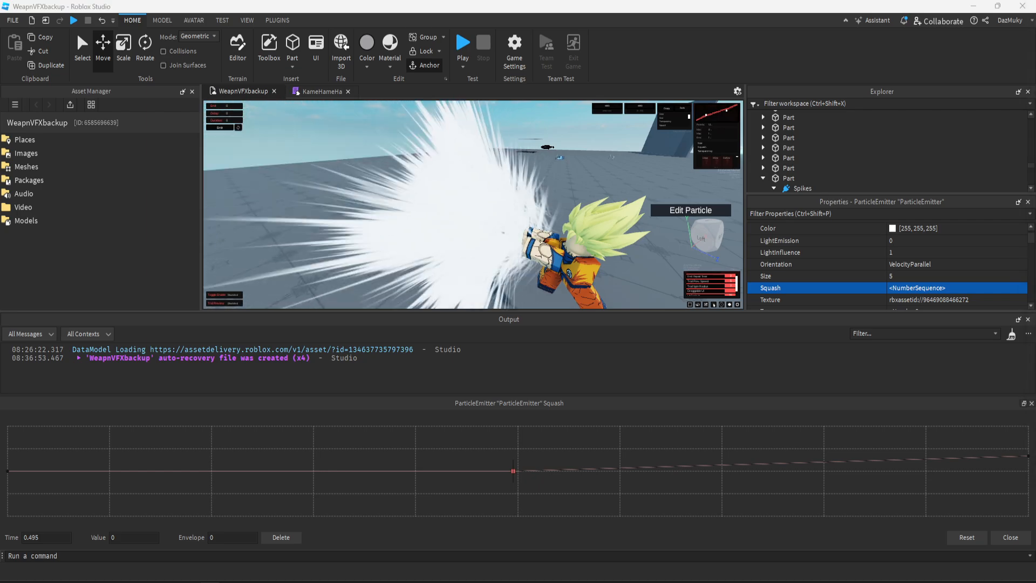
left_click_drag(548, 0, 545, 0)
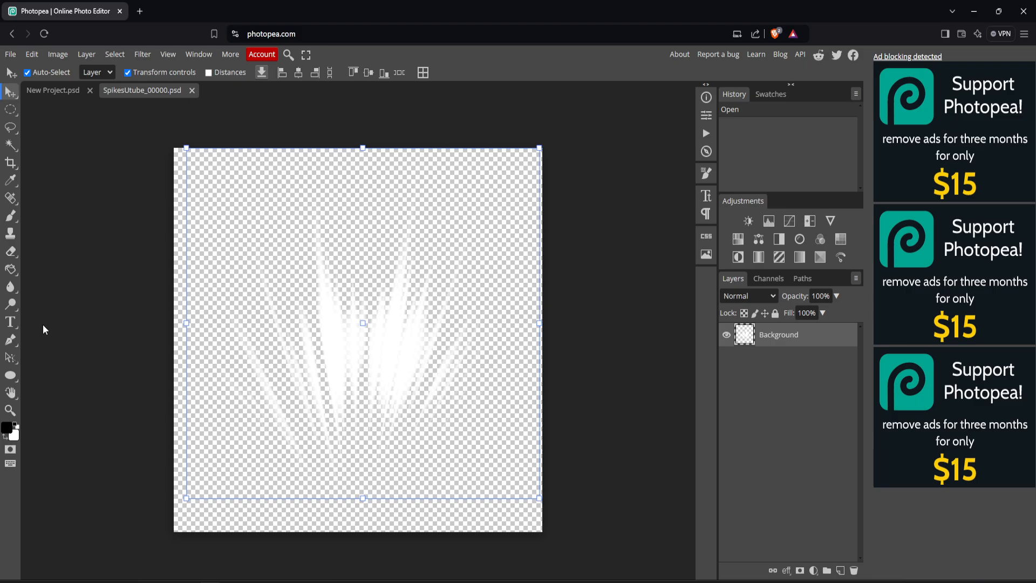
- Fade out the lower ends of the spikes with a large soft Eraser brush at 0% hardness
left_click(10, 251)
left_click(37, 74)
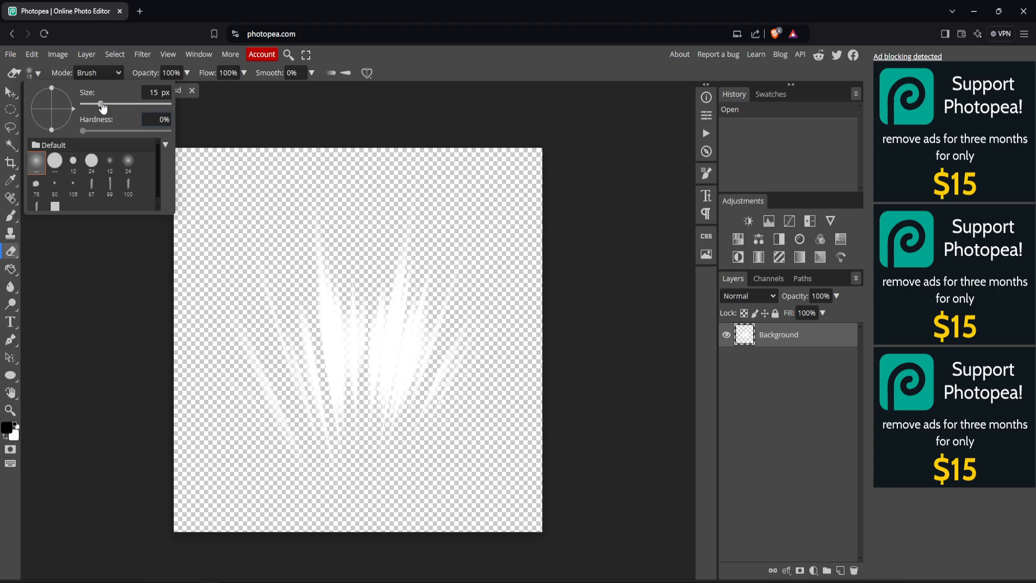
left_click(37, 75)
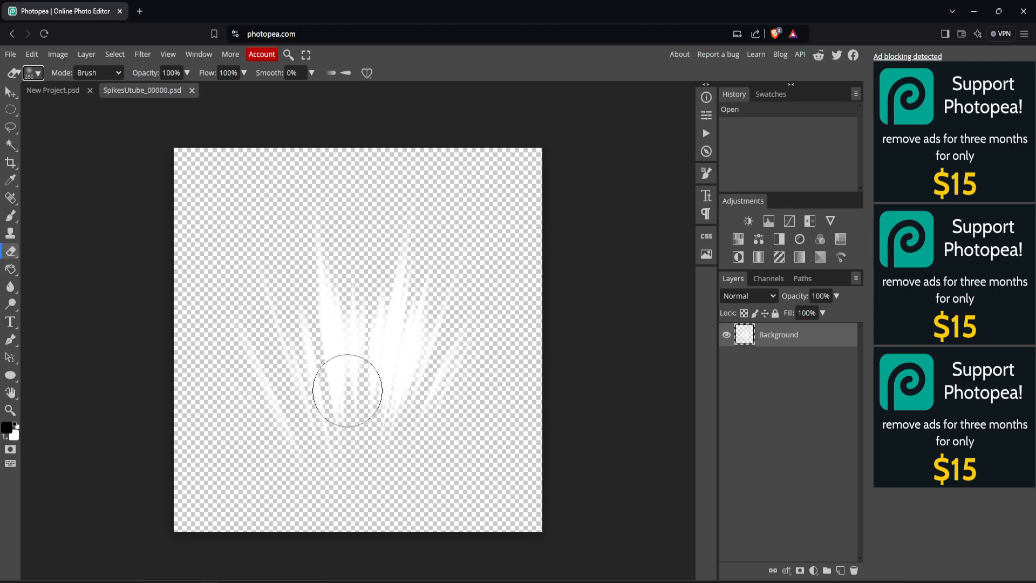
key("bracketright")
key("bracketright")
key("bracketright")
key("bracketleft")
key("bracketleft")
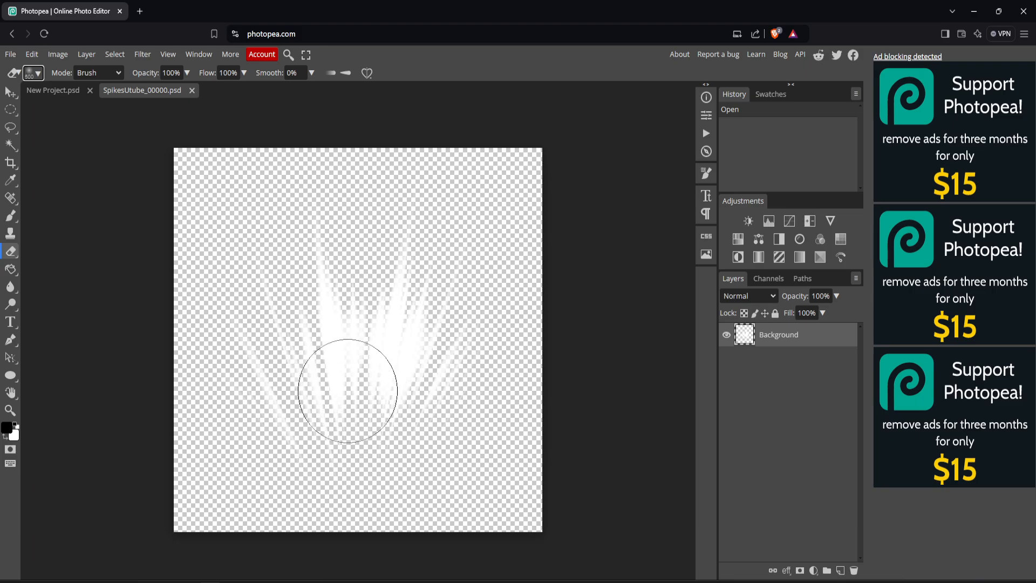
key("bracketright")
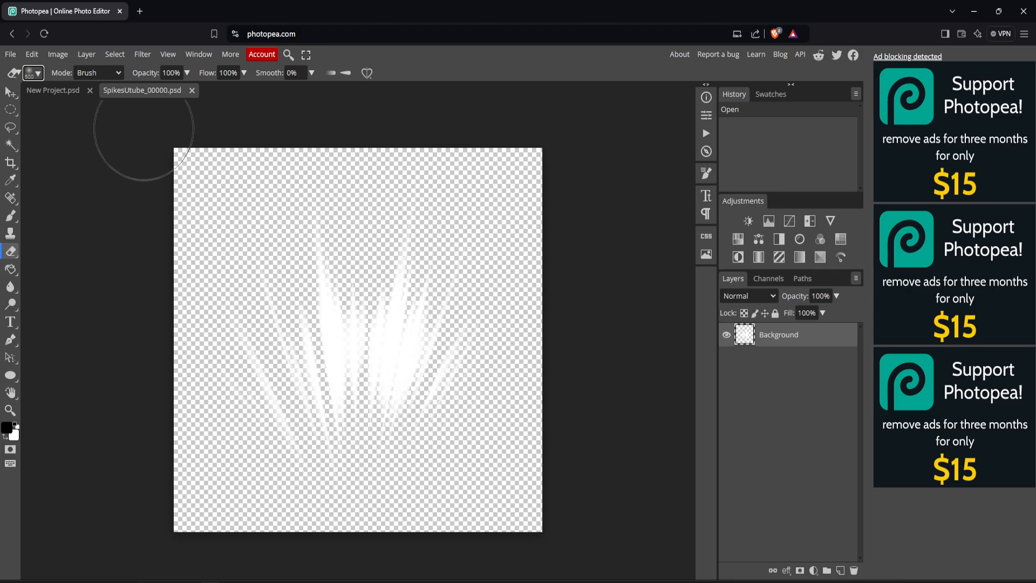
key("bracketleft")
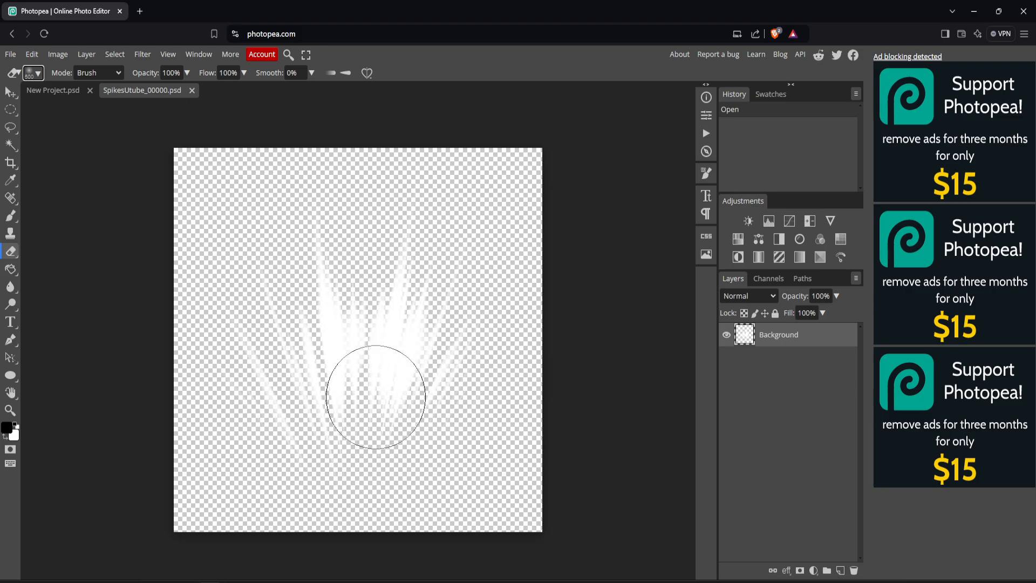
key("bracketright")
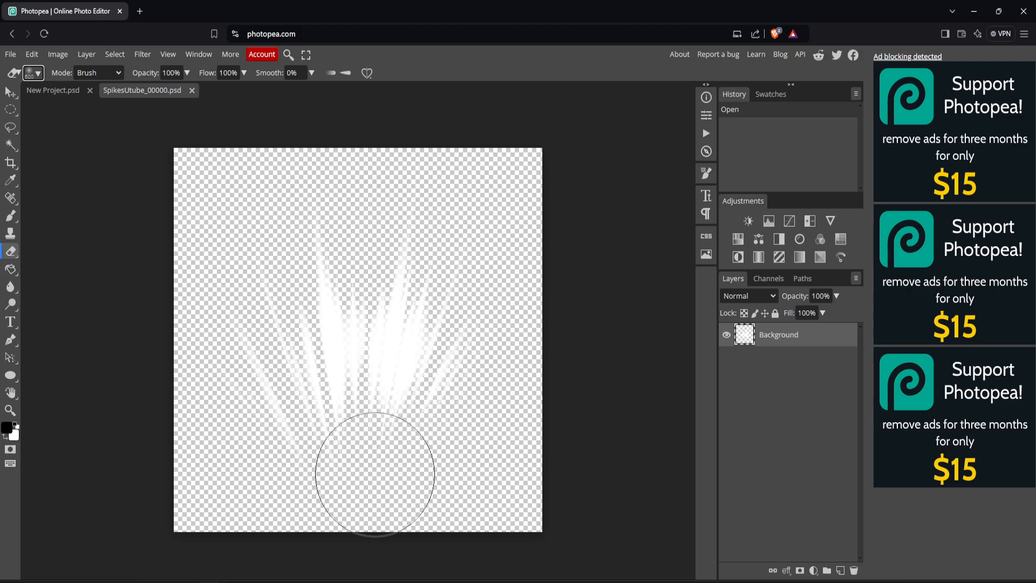
mouse_move(361, 500)
left_mouse_down()
mouse_move(347, 518)
mouse_move(399, 463)
mouse_move(319, 465)
mouse_move(388, 467)
mouse_move(328, 450)
left_mouse_up()
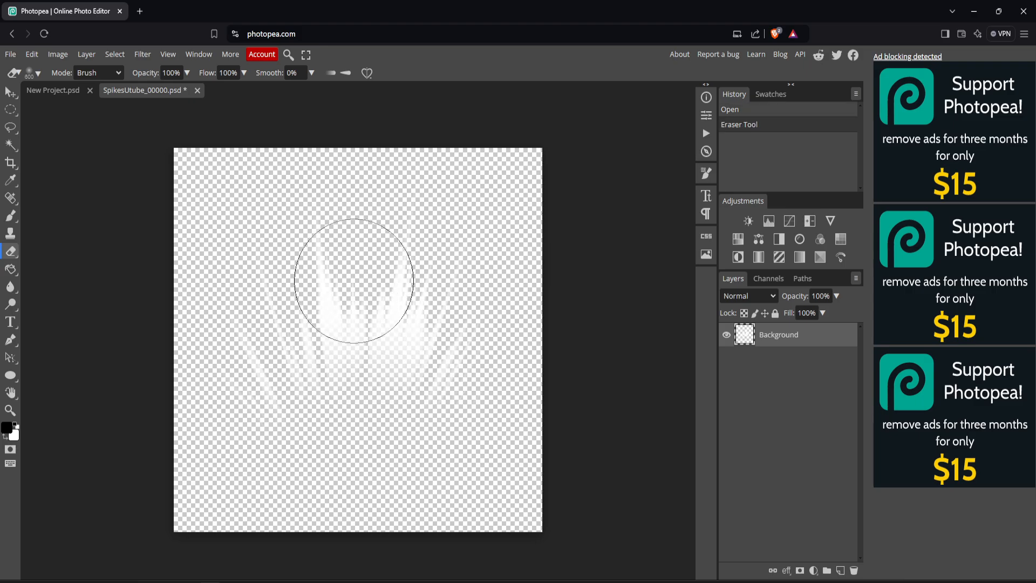
- Add a black-filled layer beneath the spikes as a backdrop and reselect the spikes' Background layer for erasing
left_click(841, 571)
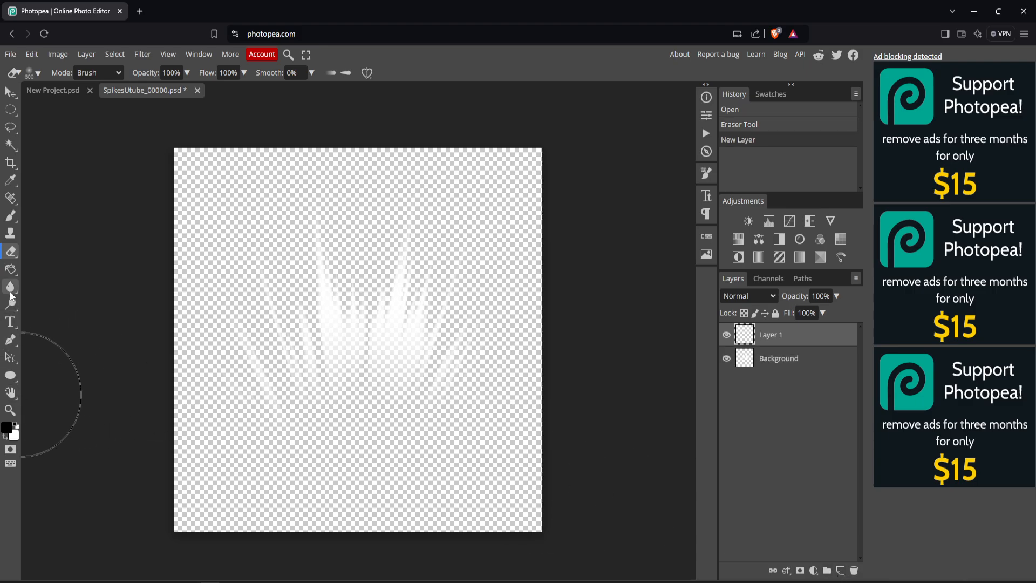
left_click(11, 272)
left_click(191, 227)
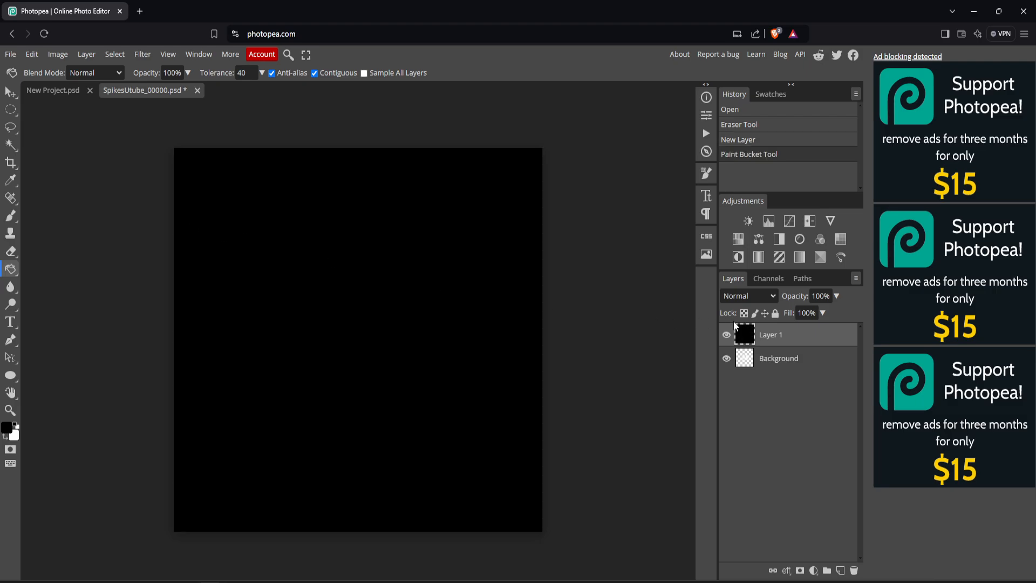
left_click_drag(735, 324, 778, 370)
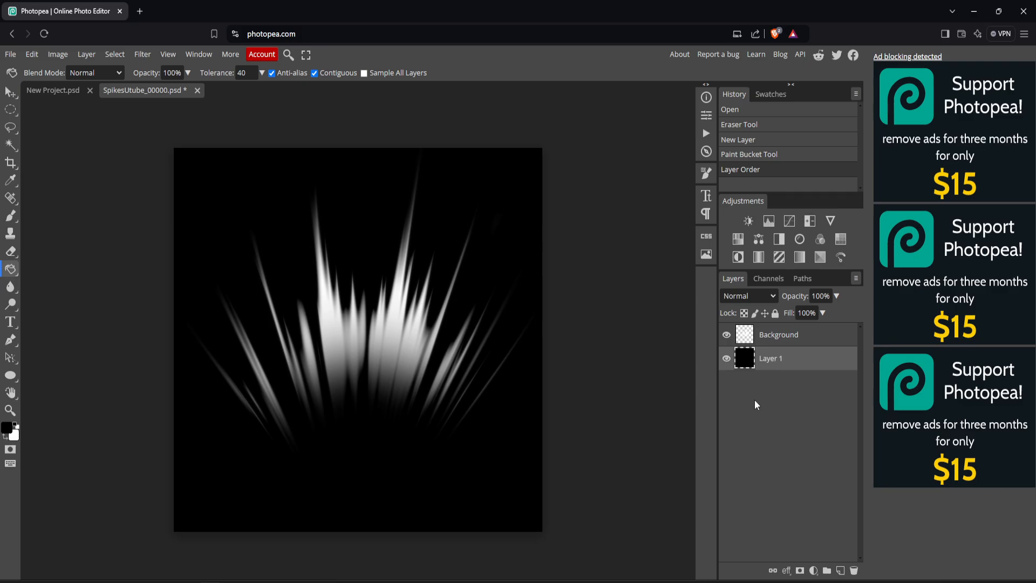
left_click(780, 340)
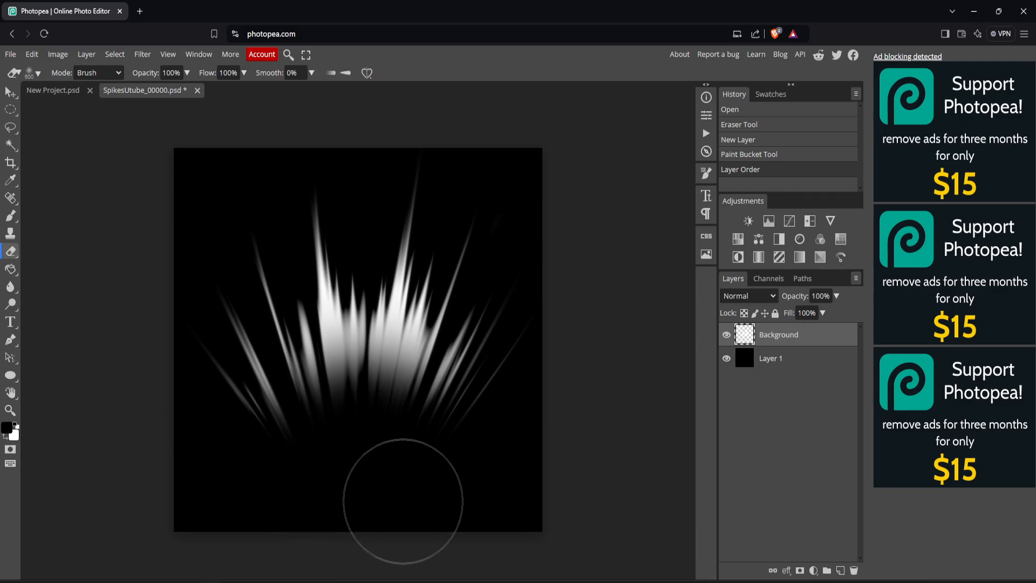
- Erase a little more of the spikes' lower ends and hide the black backdrop layer in preparation for export
mouse_move(401, 492)
left_mouse_down()
mouse_move(309, 493)
mouse_move(428, 496)
mouse_move(418, 429)
left_mouse_up()
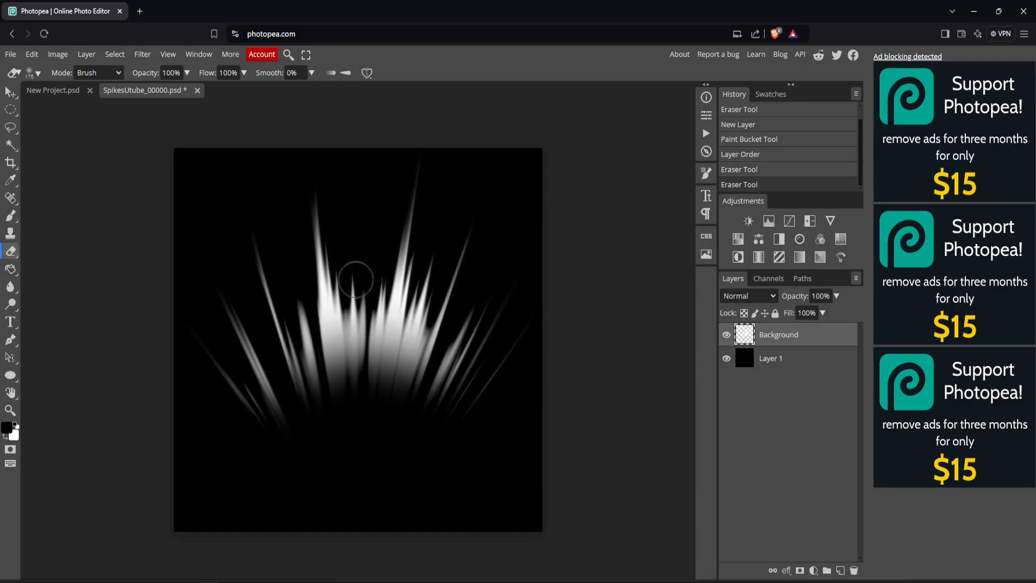
left_click(726, 359)
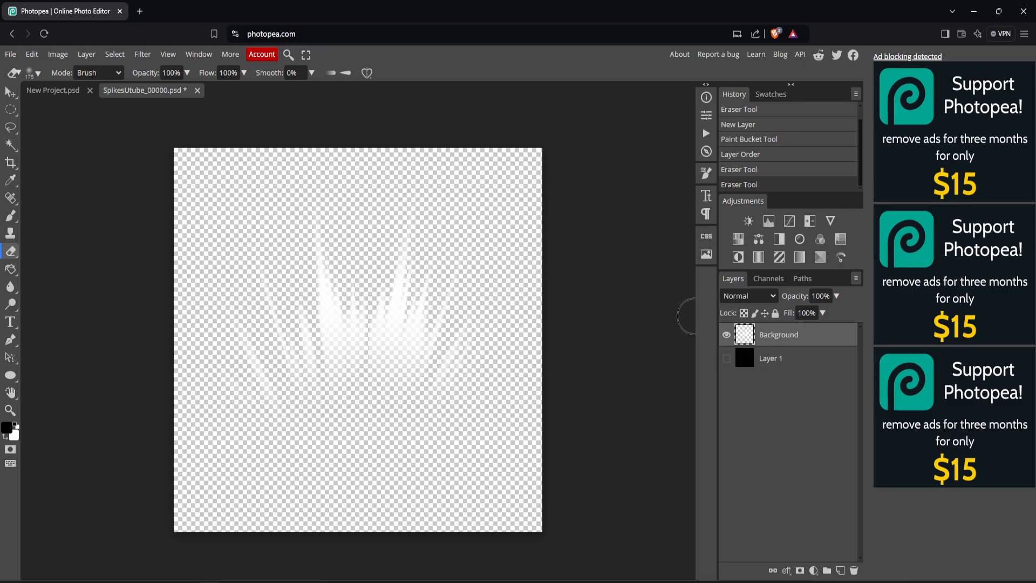
left_click(10, 54)
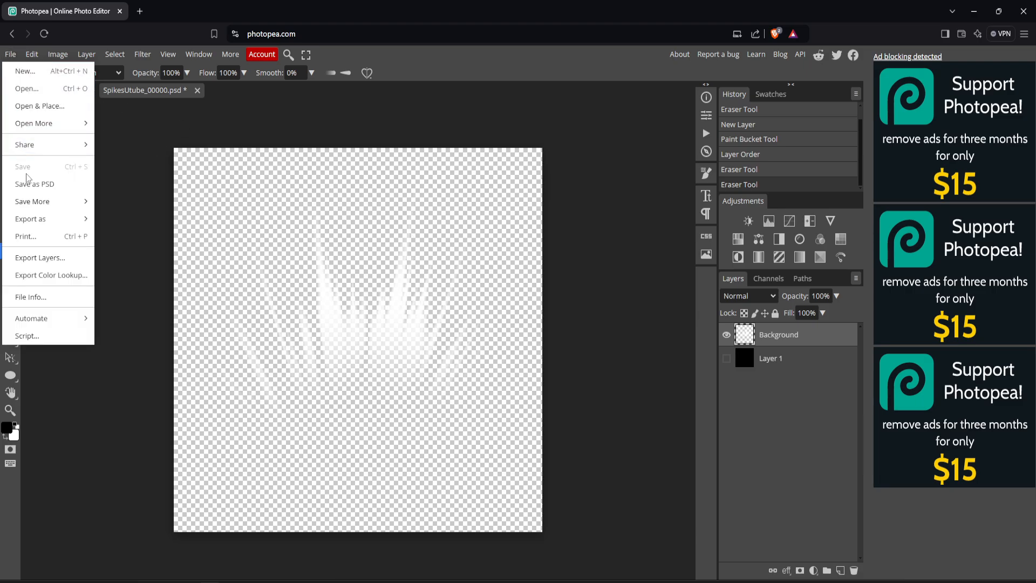
- Switch to Roblox Studio and upload SpikesUtubeFixed_00000.png as the new texture of the Spikes ParticleEmitter
key("alt+Tab")
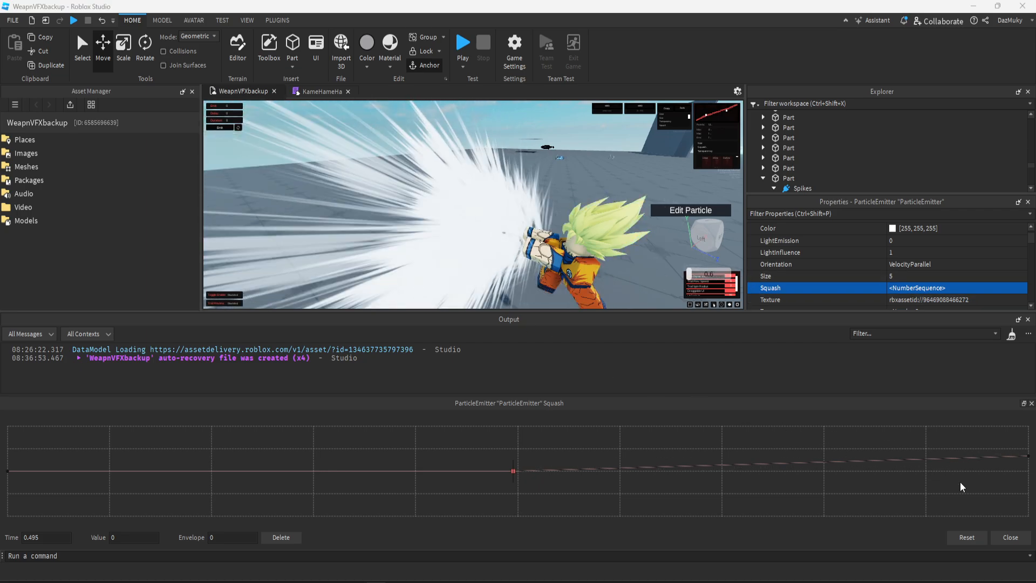
scroll(831, 178, "down", 3)
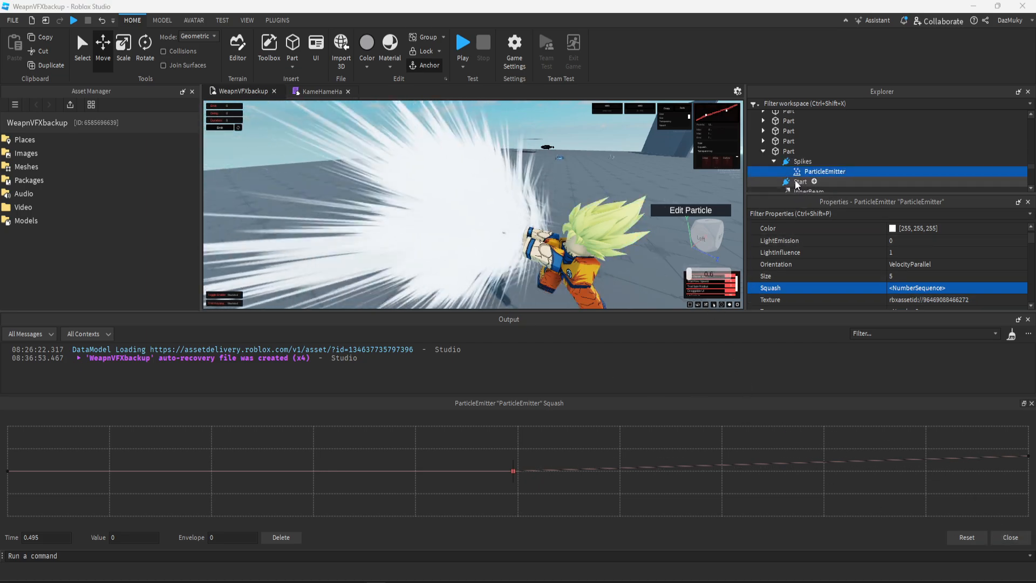
left_click(928, 299)
left_click(791, 460)
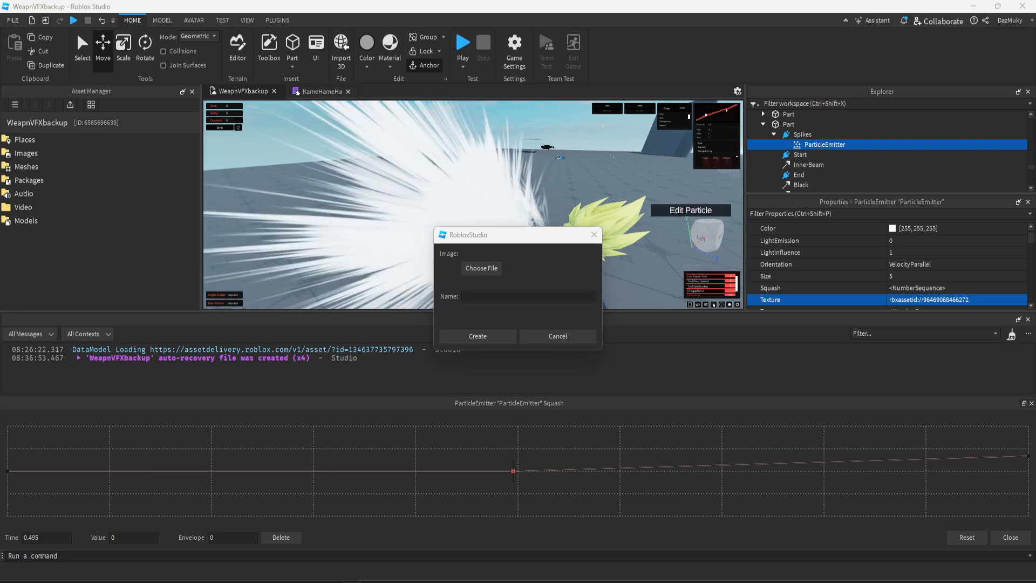
double_click(878, 325)
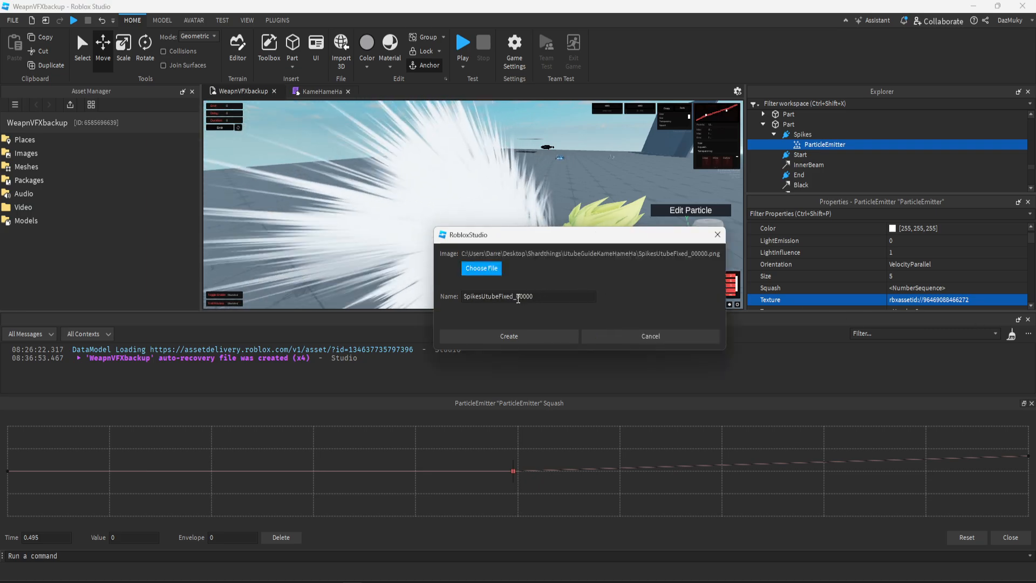
left_click(520, 341)
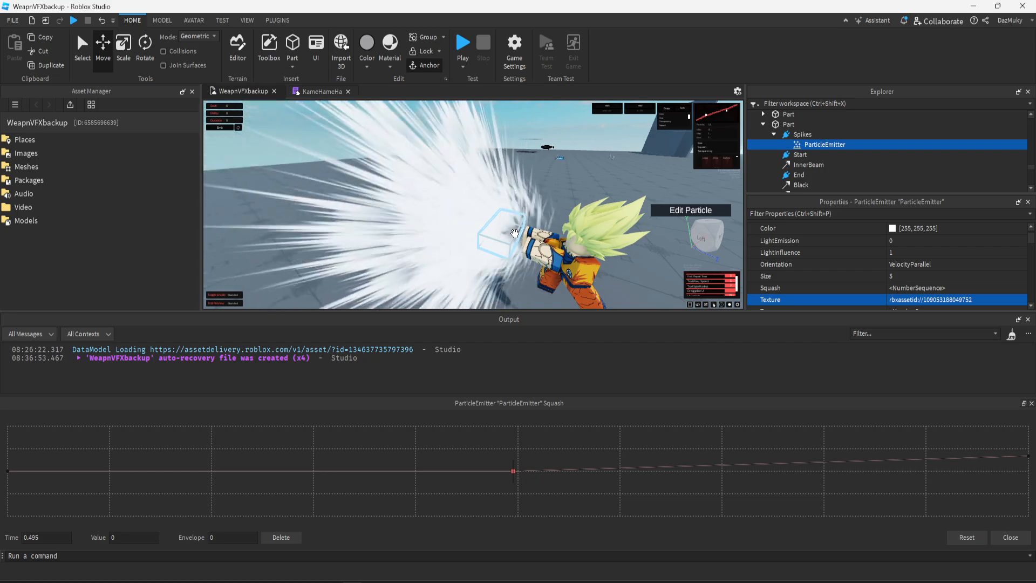
- Raise the middle keypoint of the emitter's Squash curve slightly above 0 at time 0.506
left_click_drag(521, 249, 548, 271)
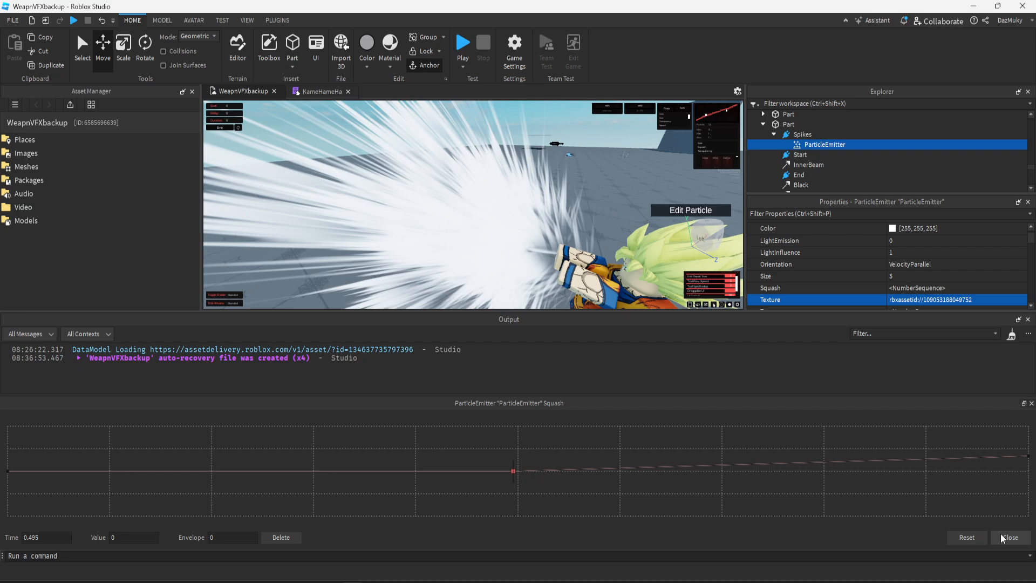
mouse_move(516, 467)
left_mouse_down()
mouse_move(521, 487)
mouse_move(523, 462)
left_mouse_up()
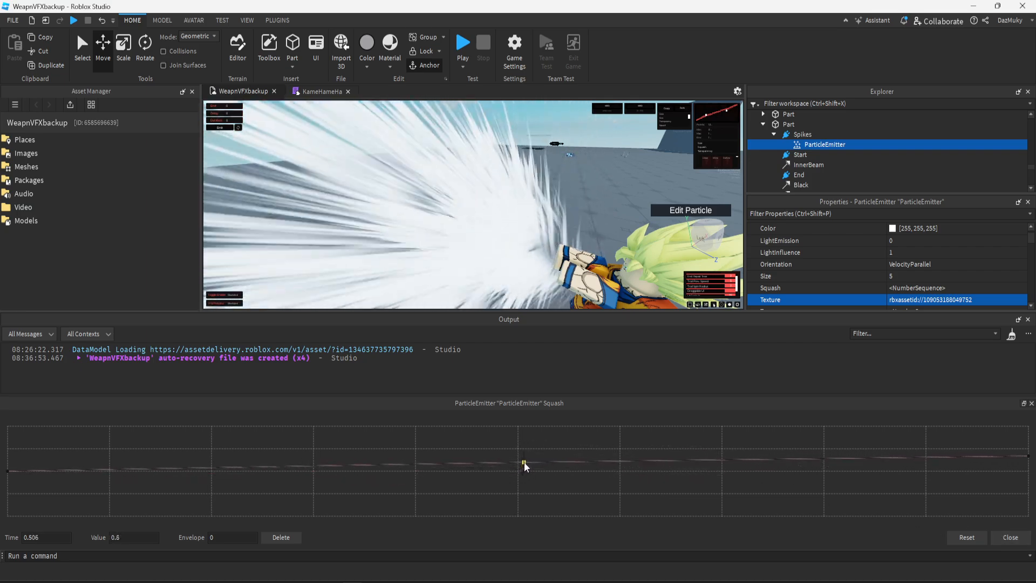
left_click(1015, 540)
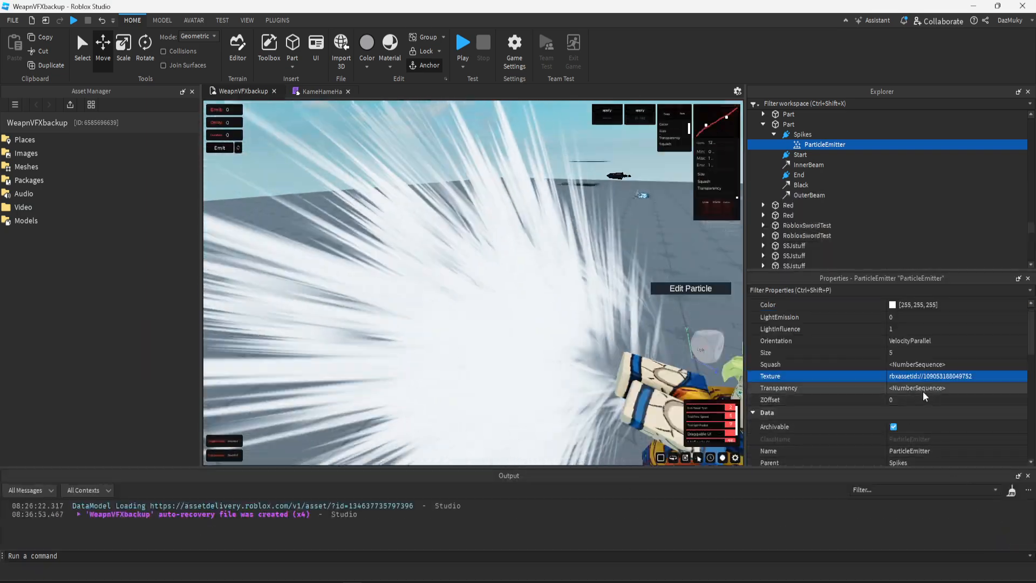
- Reshape the Transparency curve by moving the early keypoint to time 0.19, value 0.781, and adding one at time 0.326, value 0
left_click(926, 390)
left_click(1019, 388)
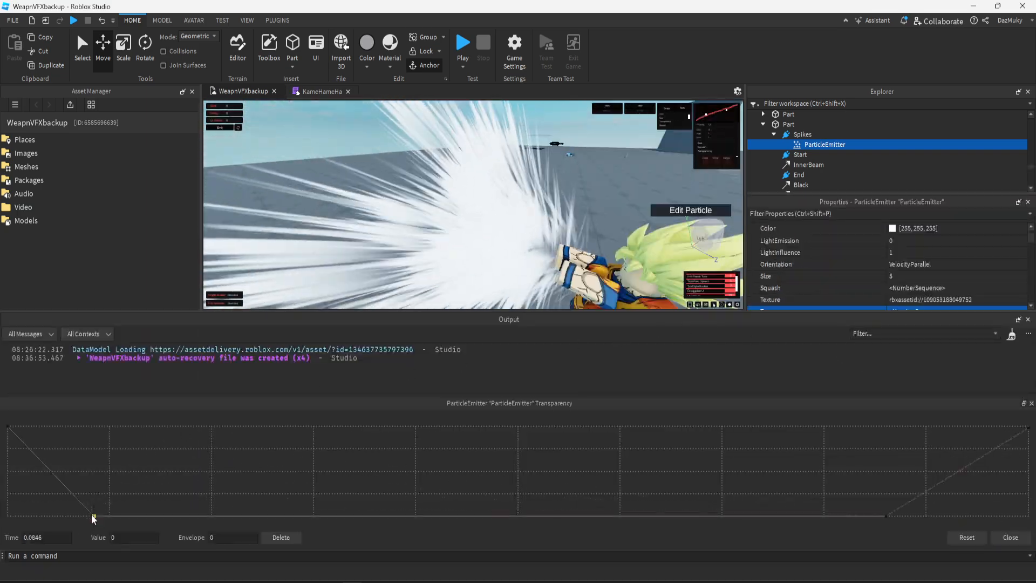
left_click_drag(92, 514, 202, 445)
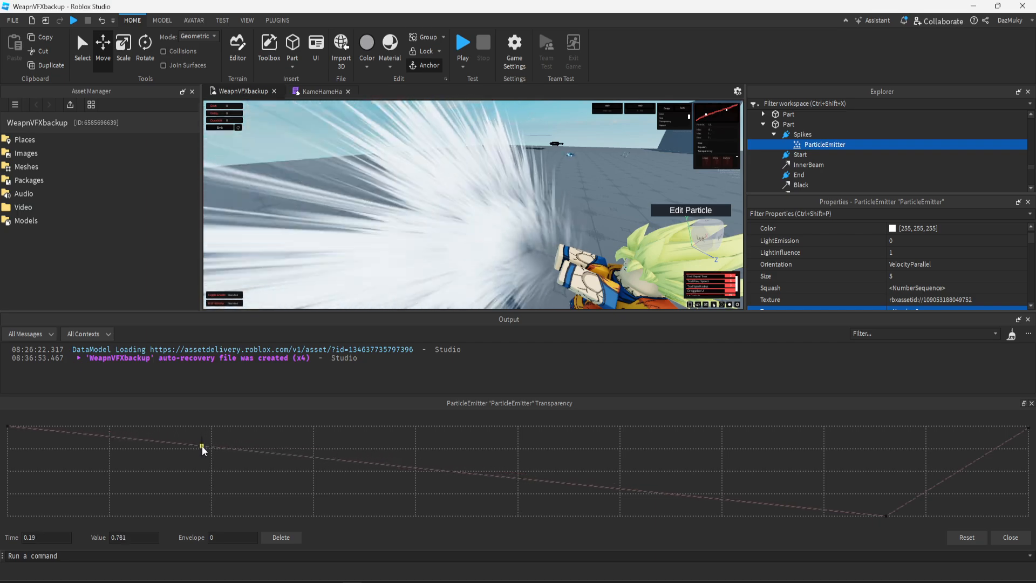
mouse_move(888, 517)
left_mouse_down()
mouse_move(887, 461)
mouse_move(887, 527)
left_mouse_up()
left_click_drag(629, 492, 339, 521)
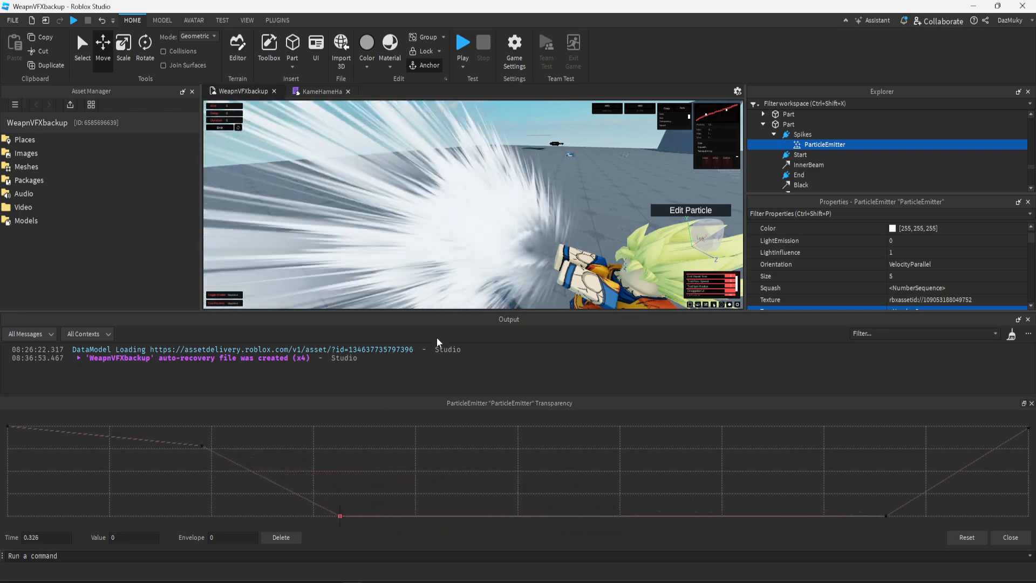
left_click(1004, 536)
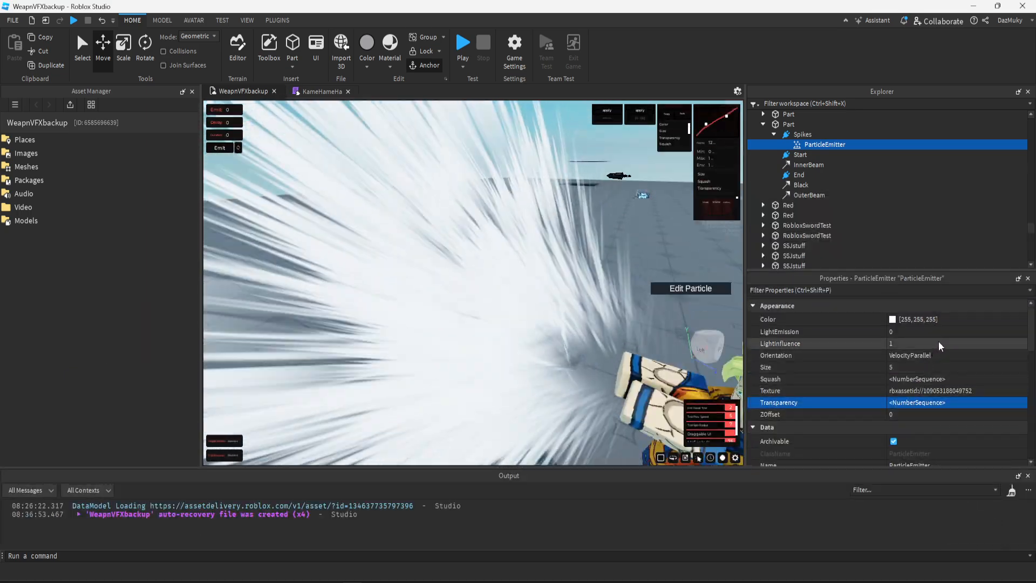
- Set the spike emitter's LightInfluence to 0 and its LightEmission to 1
left_click(939, 343)
left_click_drag(1025, 345, 909, 371)
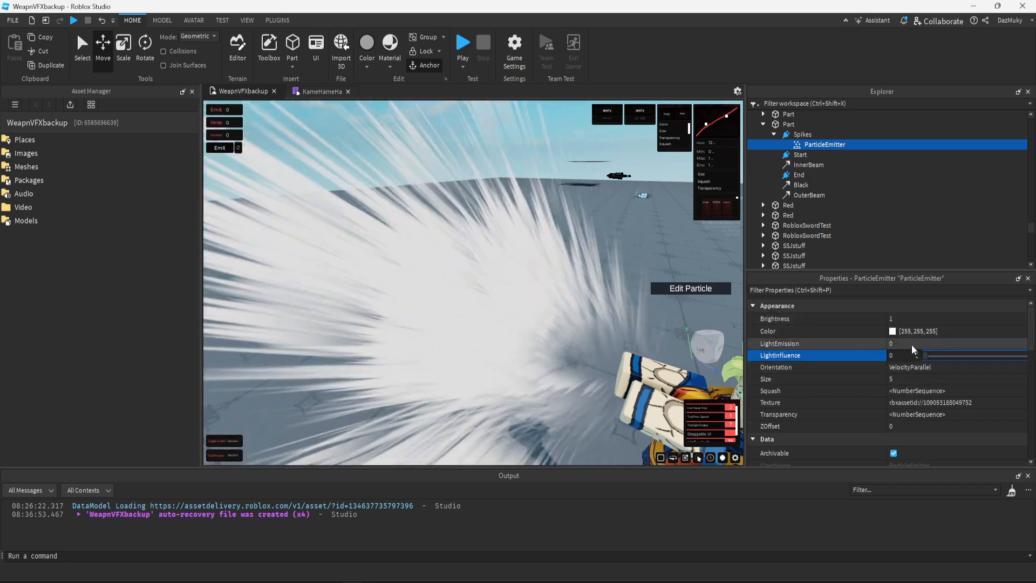
left_click(927, 345)
left_click_drag(927, 344, 1025, 346)
- Change the spike emitter's particle color to light blue, RGB 57, 176, 255
left_click(885, 331)
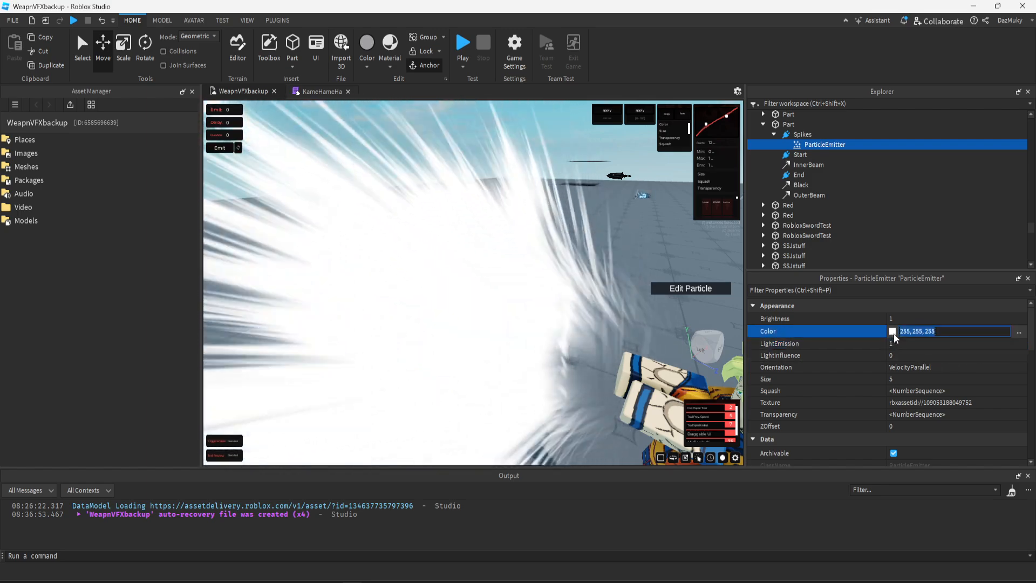
left_click(1020, 331)
left_click_drag(540, 176, 780, 212)
mouse_move(802, 251)
left_mouse_down()
mouse_move(797, 238)
mouse_move(804, 260)
left_mouse_up()
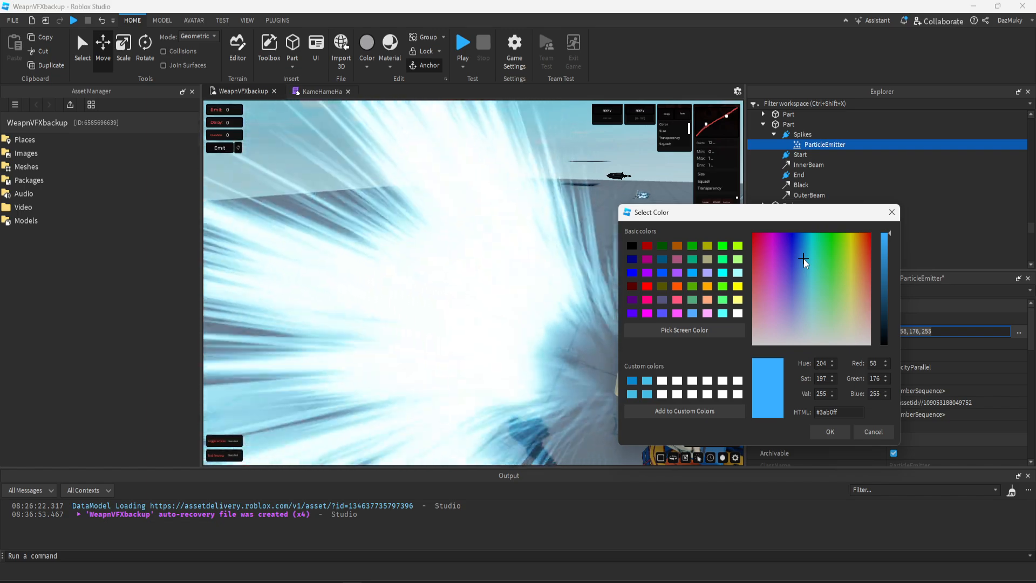
left_click(830, 432)
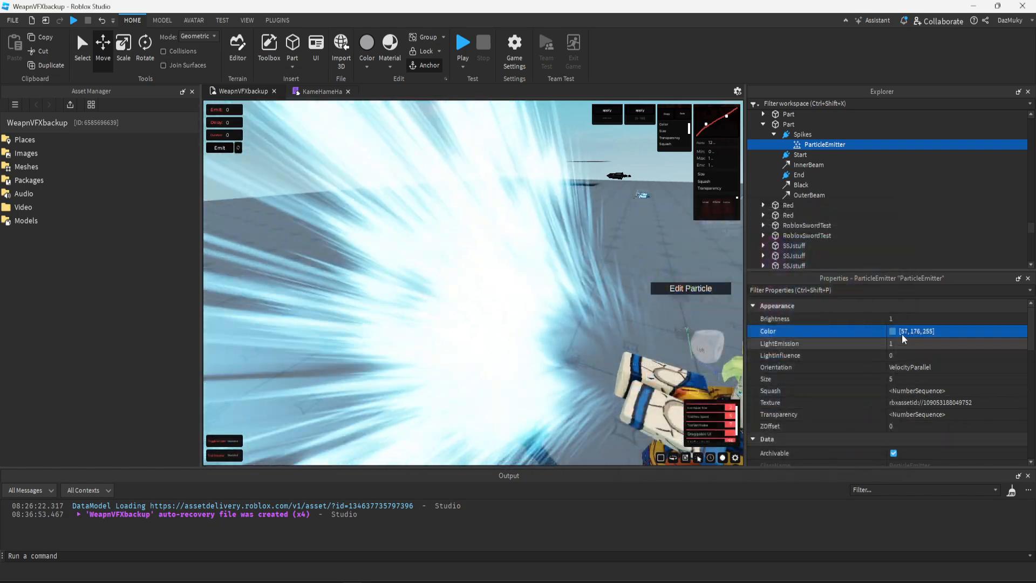
- Set the spike emitter's Brightness to 2.485 and its emission Rate to 250
scroll(633, 334, "down", 5)
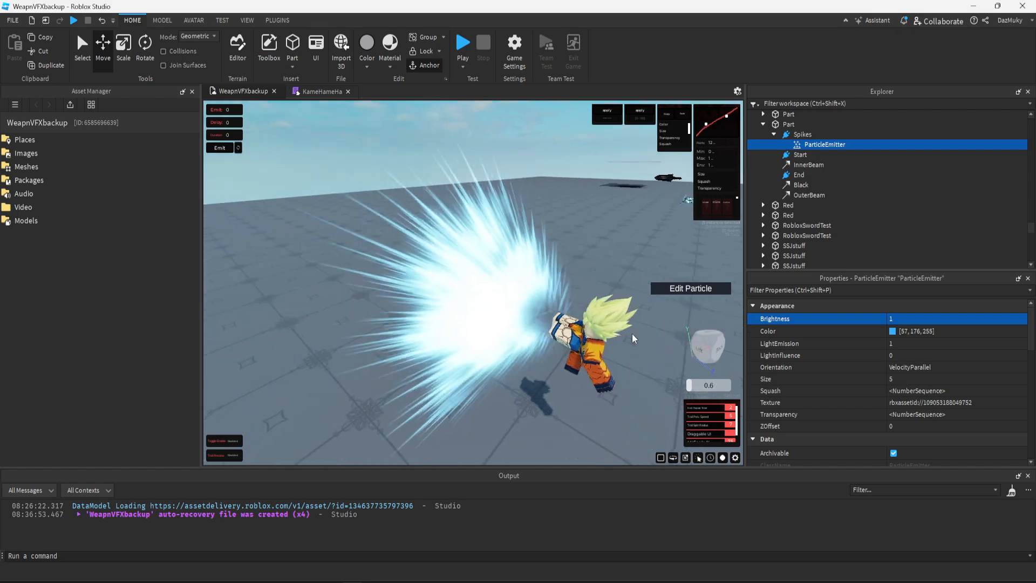
left_click(934, 321)
left_click_drag(935, 322, 951, 319)
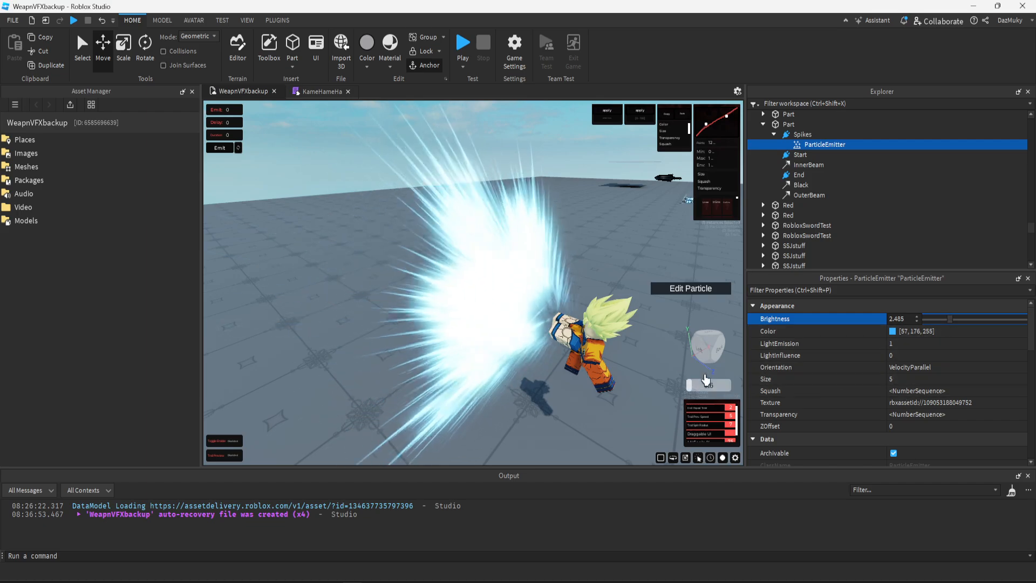
scroll(902, 399, "down", 8)
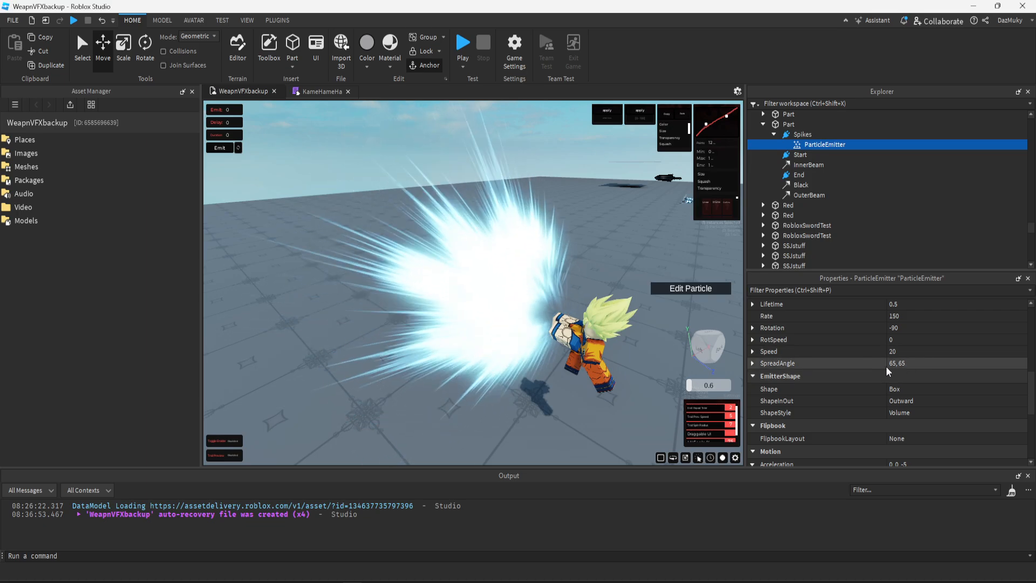
scroll(910, 361, "up", 2)
left_click(905, 386)
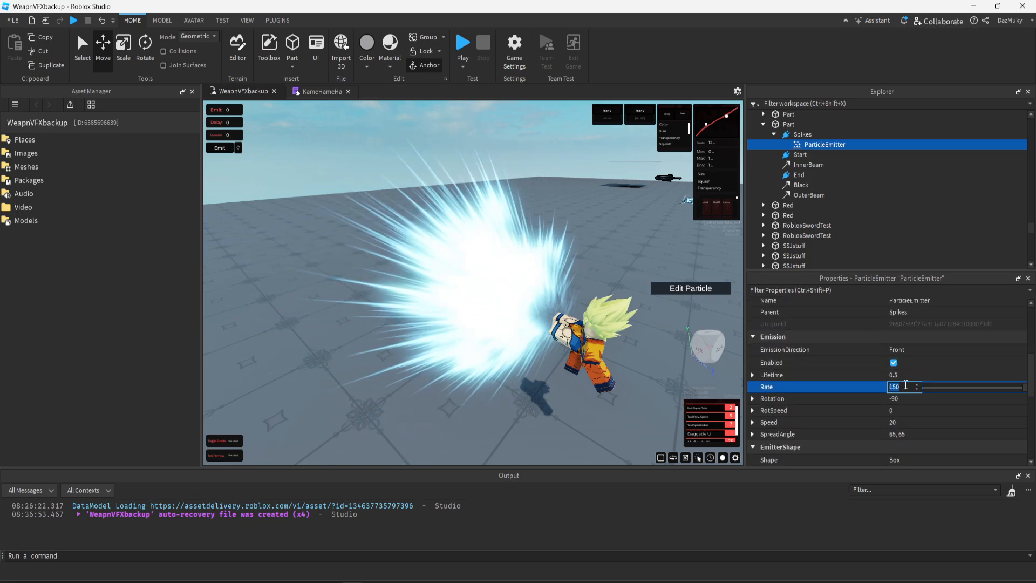
type("250")
key("Return")
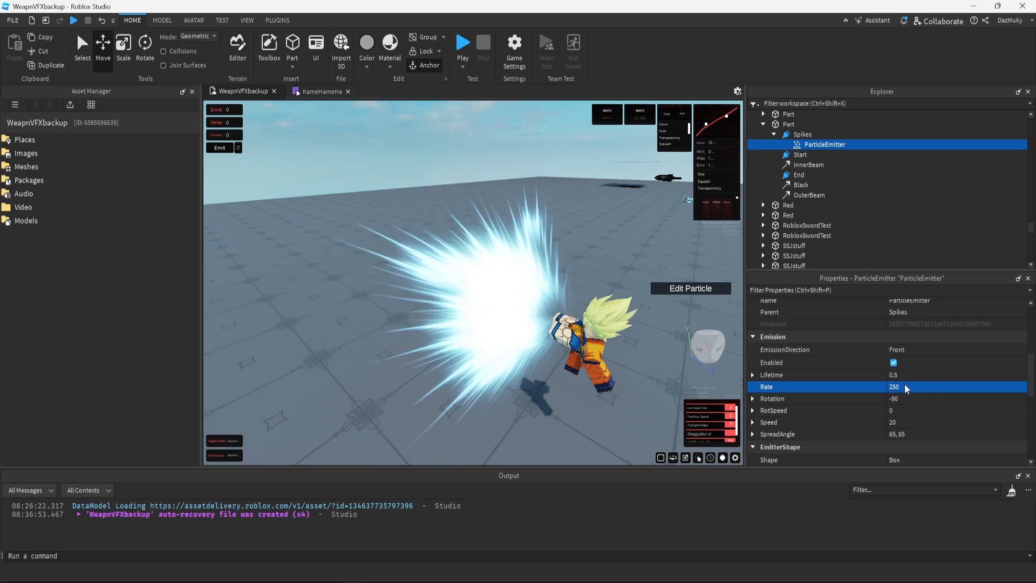
- Raise the starting keypoint of the emitter's Squash curve to a value of 0.75
right_click(506, 312)
key("a")
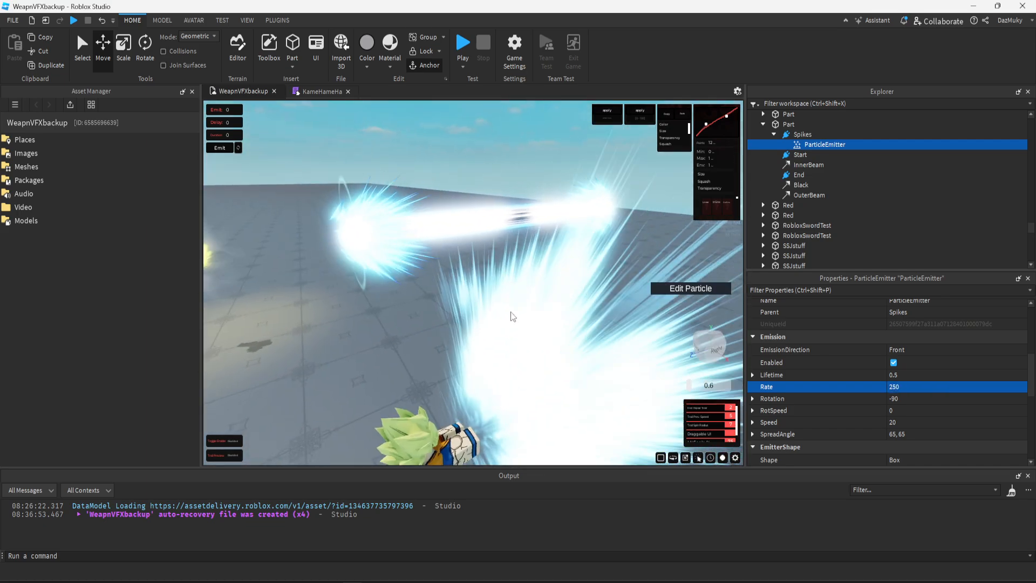
key("d")
right_click(488, 322)
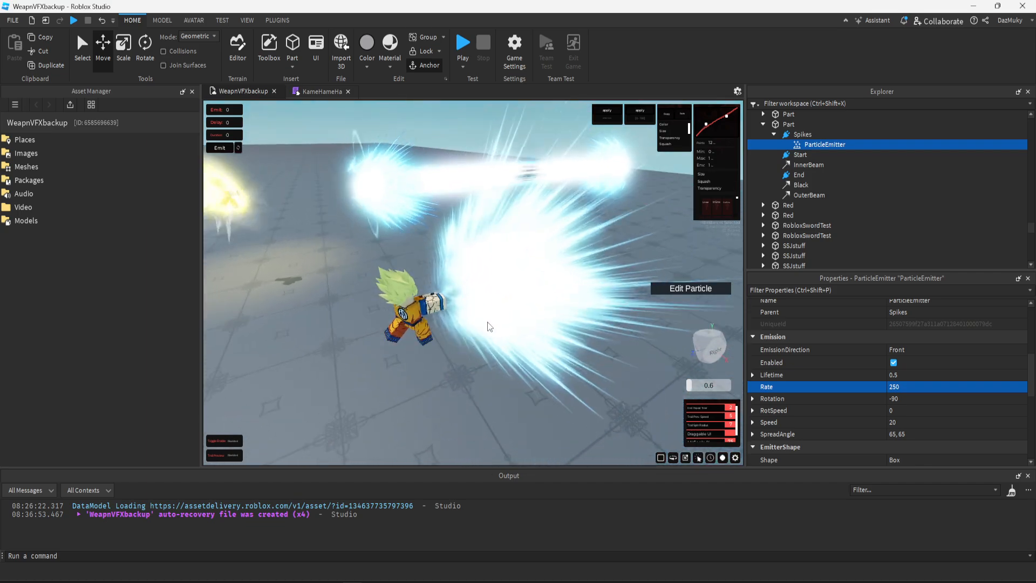
scroll(946, 376, "up", 4)
left_click(954, 355)
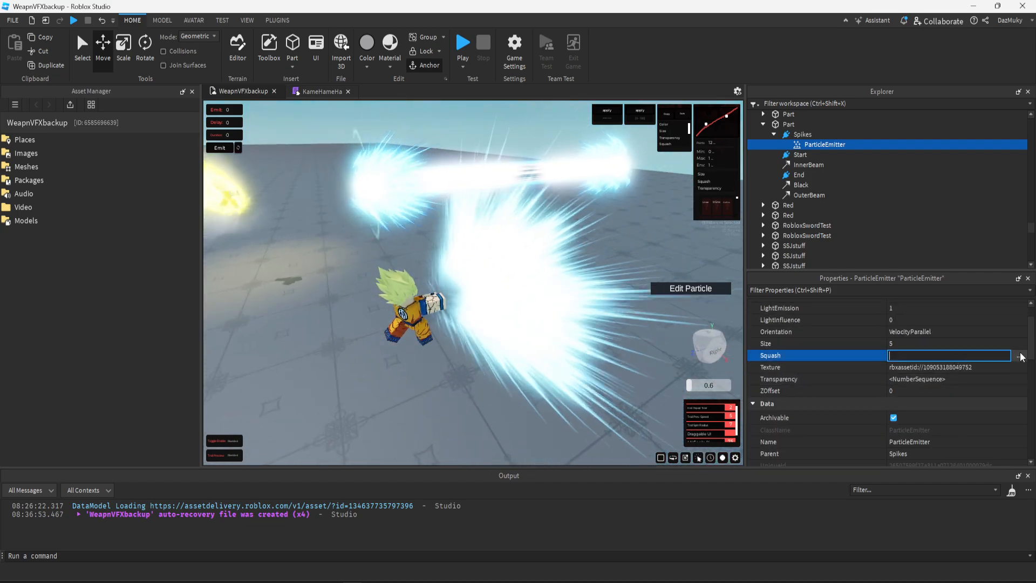
mouse_move(8, 470)
left_mouse_down()
mouse_move(8, 494)
mouse_move(17, 455)
left_mouse_up()
scroll(384, 269, "up", 5)
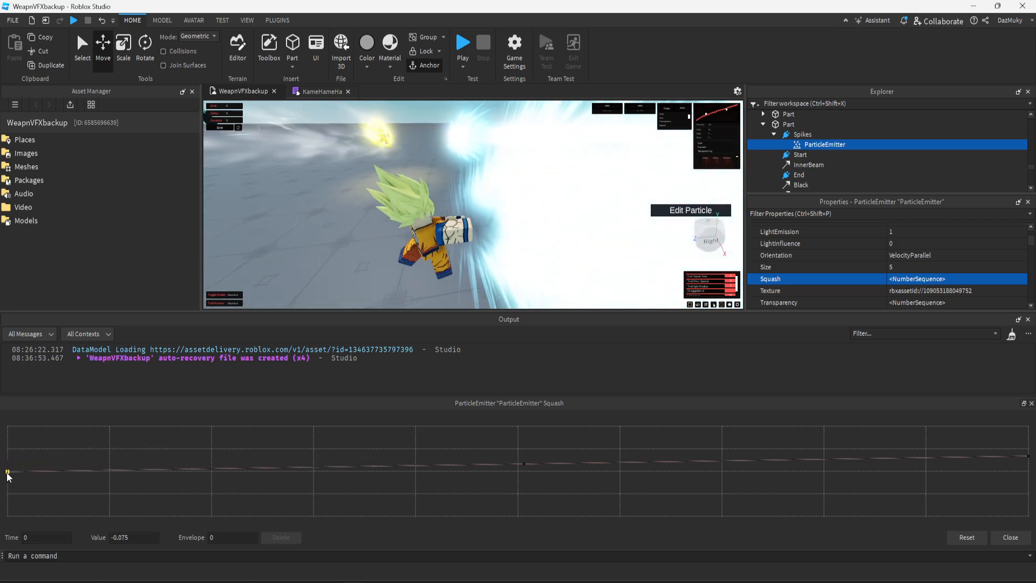
left_click_drag(338, 276, 339, 276)
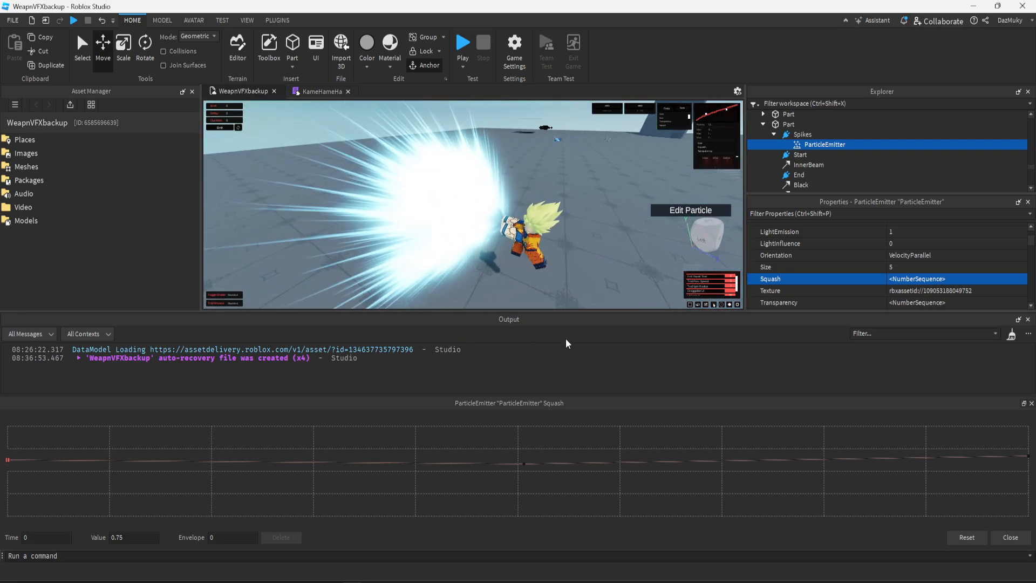
left_click(1011, 538)
- Set the spike emitter's Lifetime to 0.25 and its Speed to 35
scroll(905, 407, "down", 5)
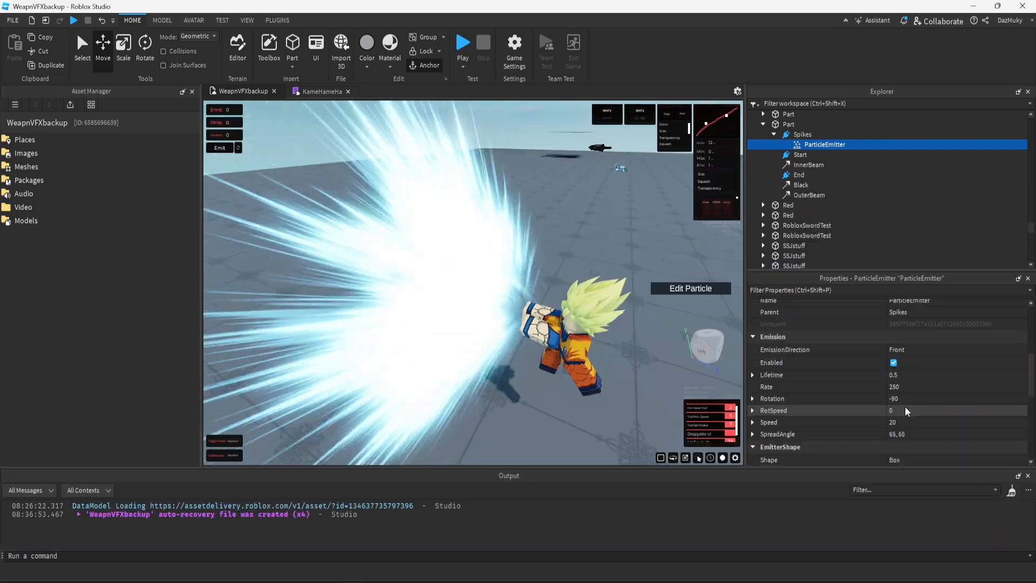
left_click(912, 375)
type("0.25")
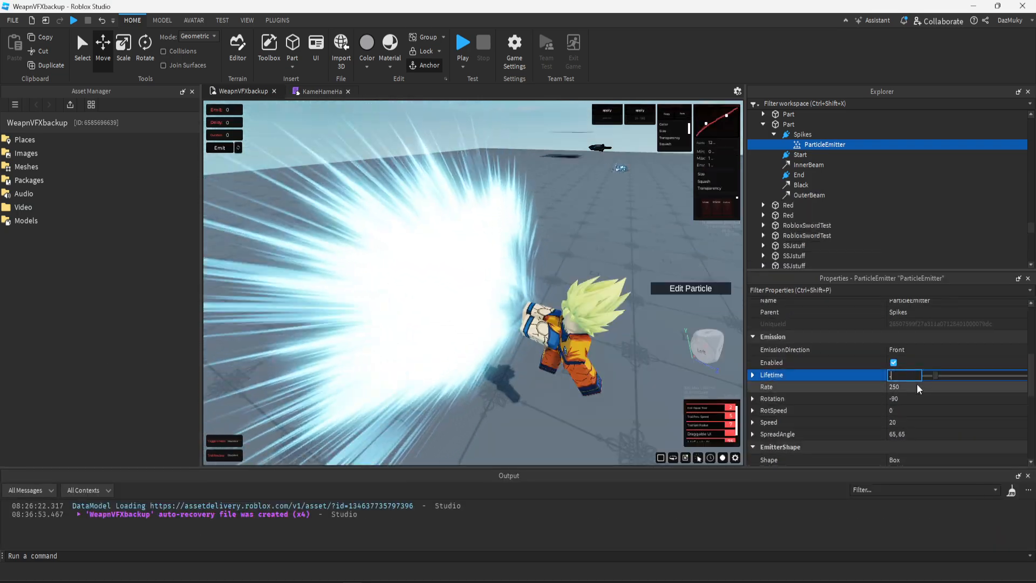
key("Return")
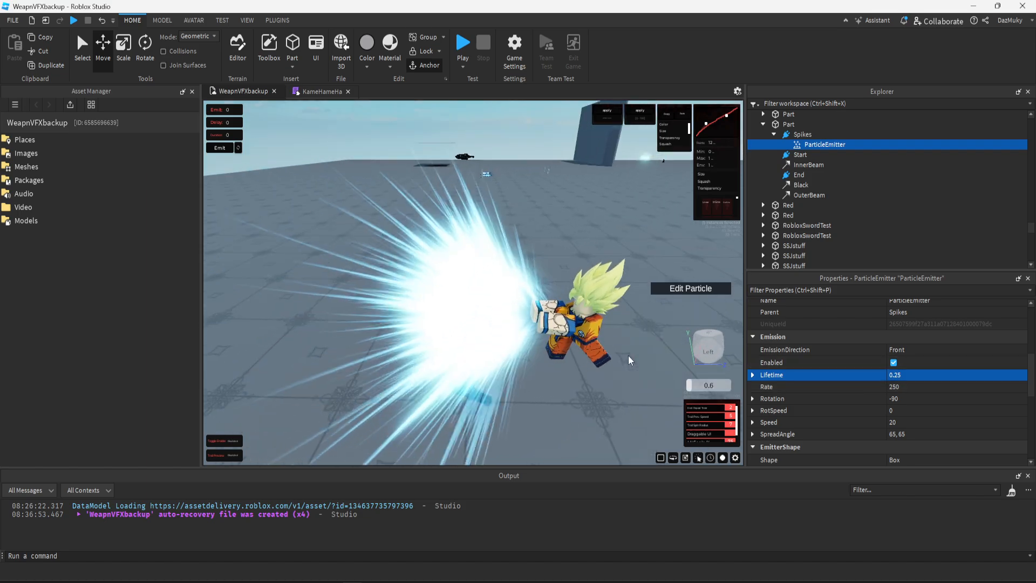
left_click(928, 421)
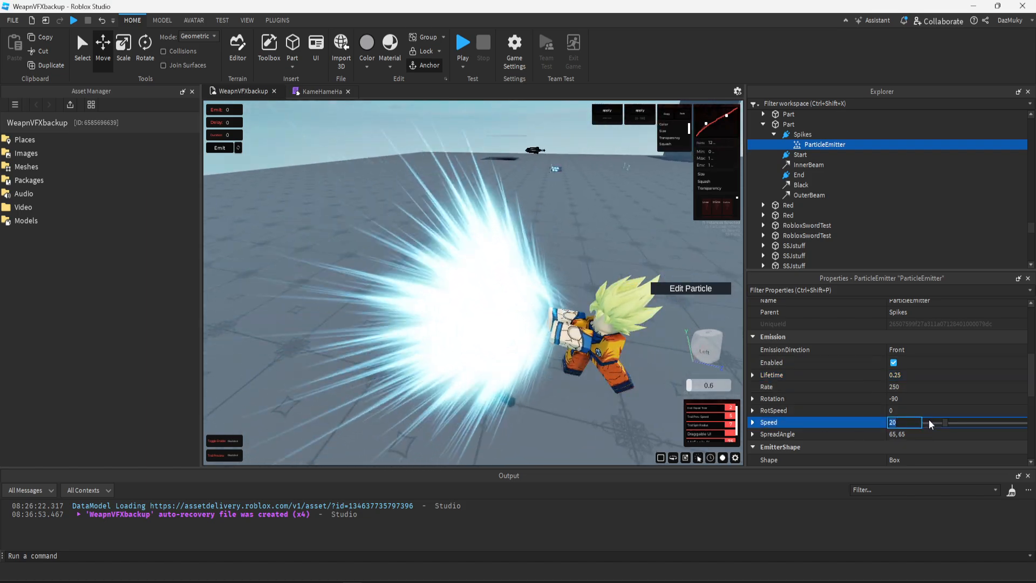
type("35")
key("Return")
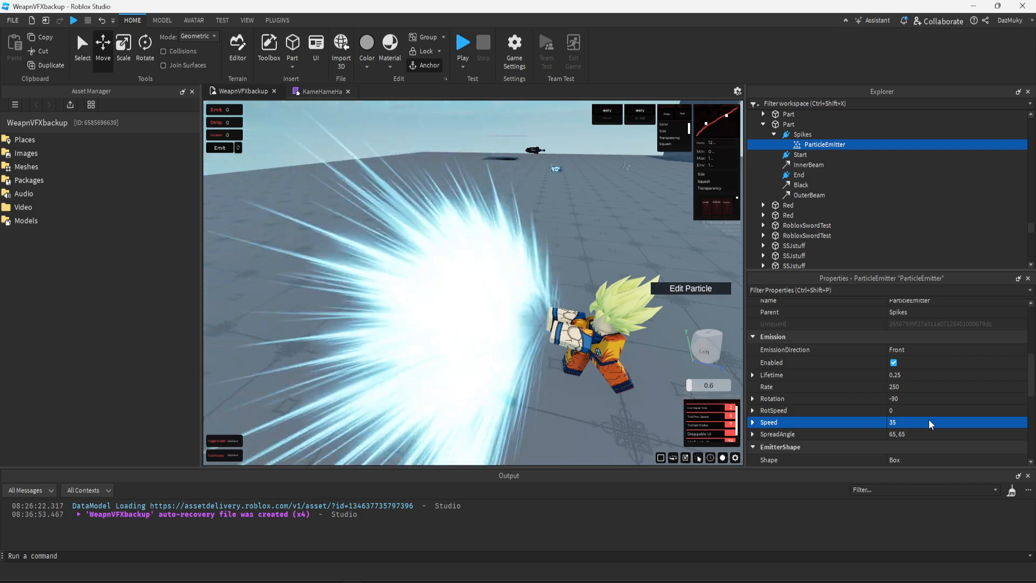
left_click_drag(643, 378, 604, 378)
key("s")
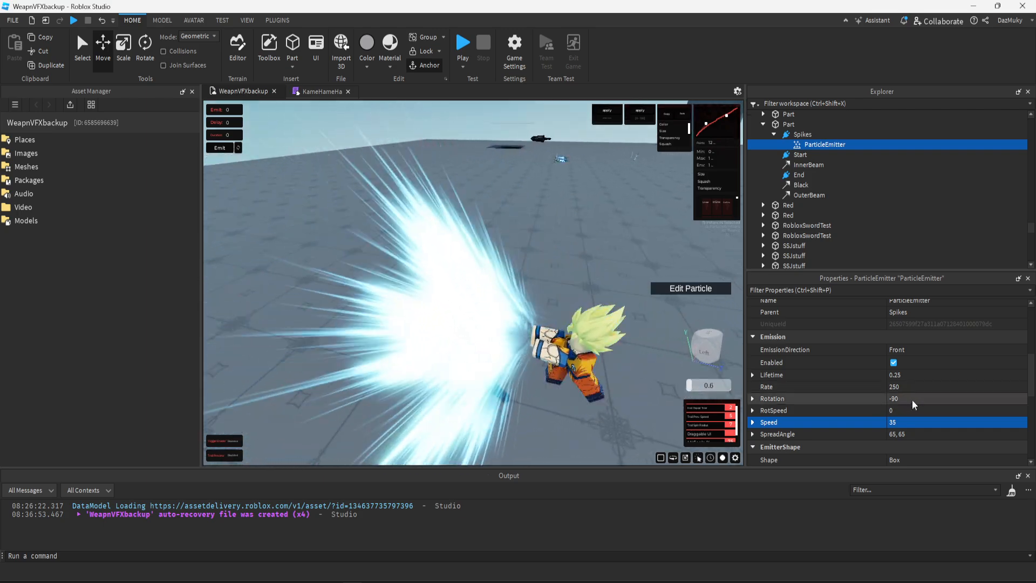
- Try a SpreadAngle of 90, 90 on the spike emitter
scroll(886, 421, "down", 3)
left_click_drag(592, 352, 589, 357)
key("s")
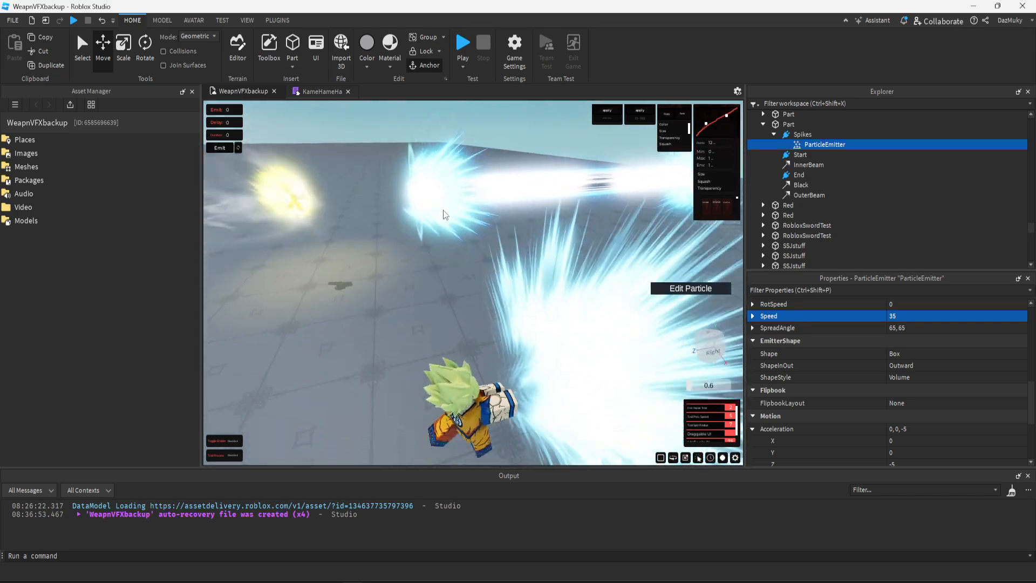
key("a")
left_click_drag(459, 281, 463, 284)
left_click(899, 328)
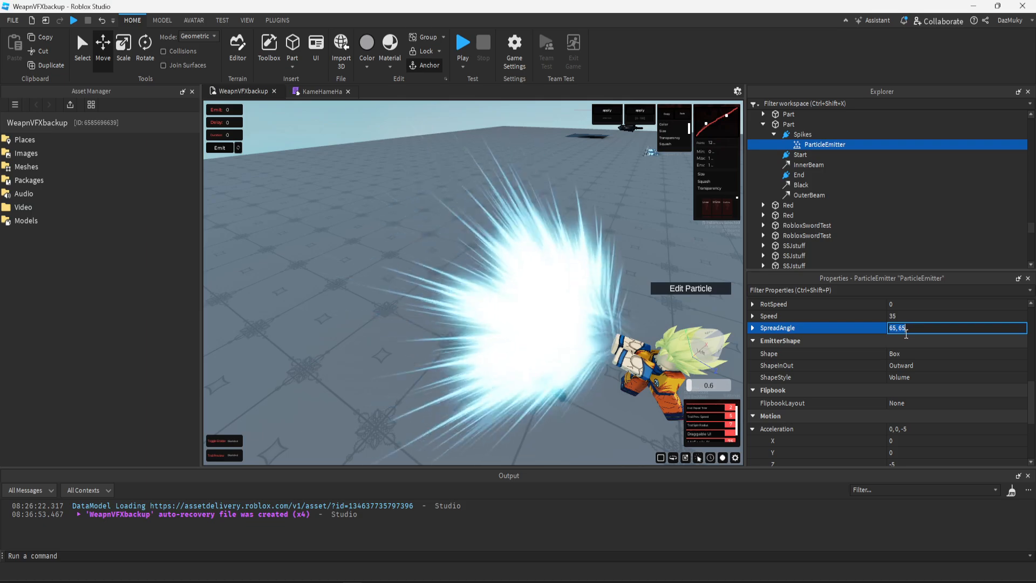
type("90, 90")
key("Return")
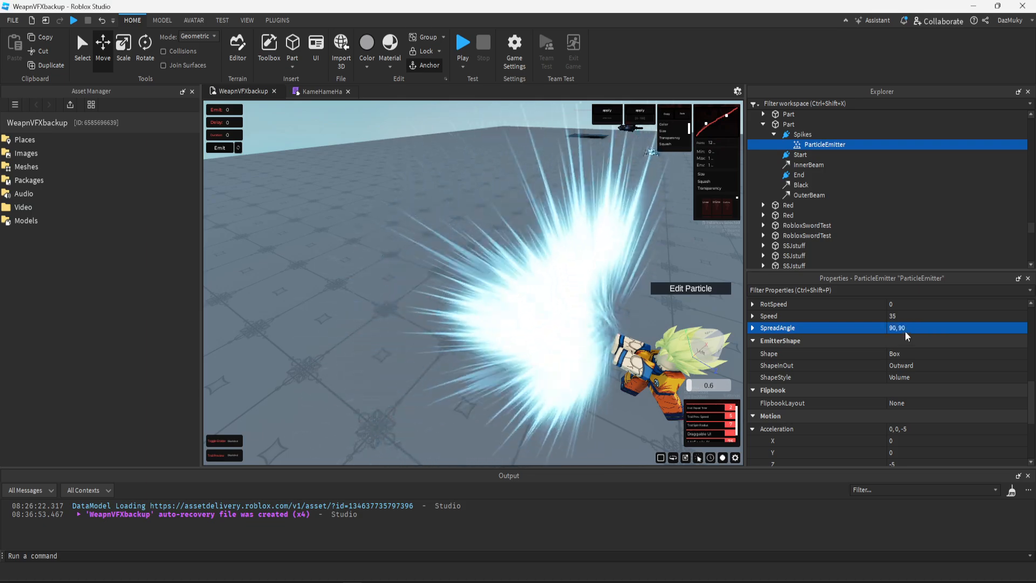
- Set the spike emitter's SpreadAngle to 75, 75
left_click_drag(607, 275, 607, 275)
key("d")
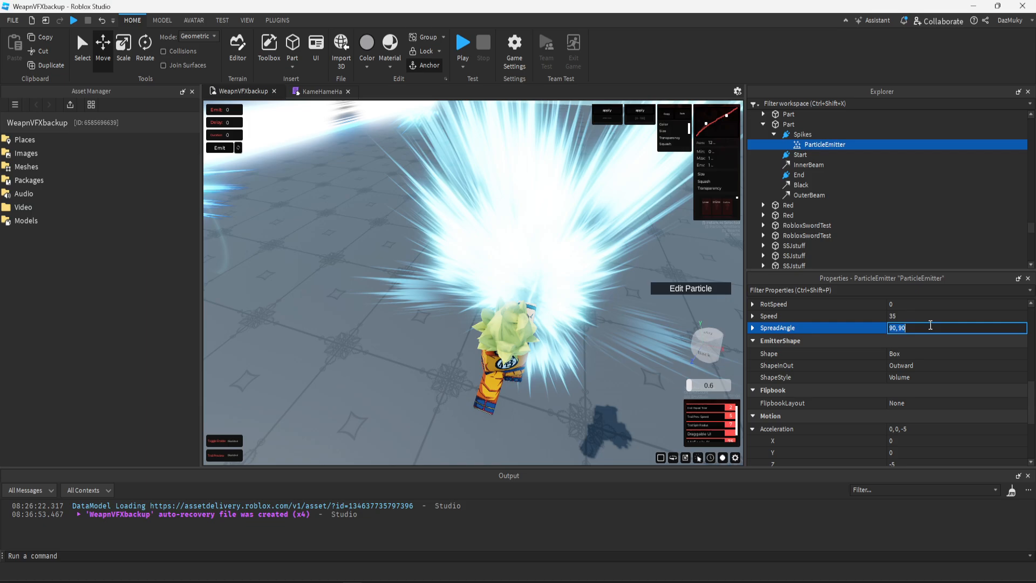
left_click(926, 328)
type("75, 75")
key("Return")
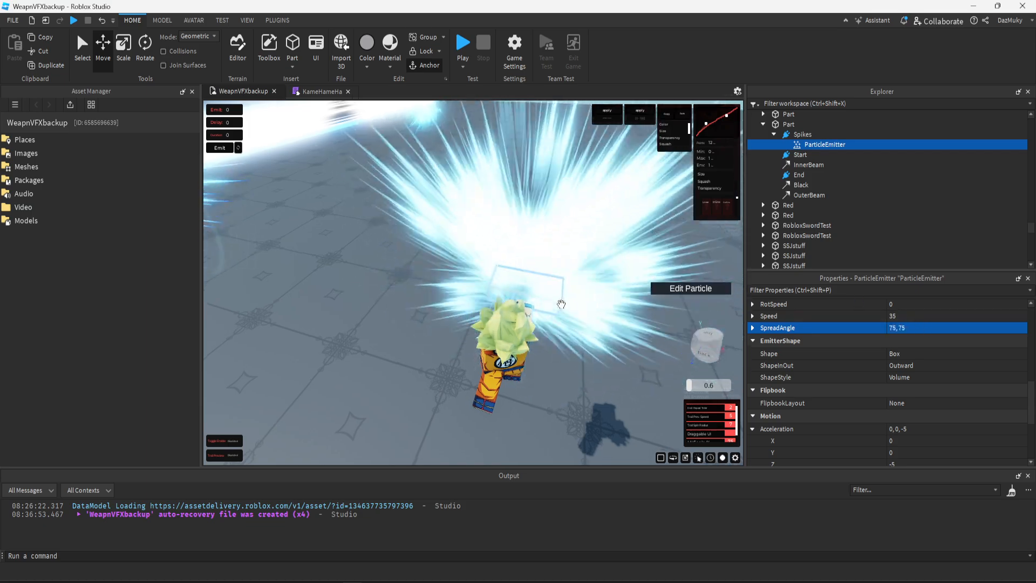
- Increase the spike emitter's emission Rate to 400
scroll(912, 367, "up", 3)
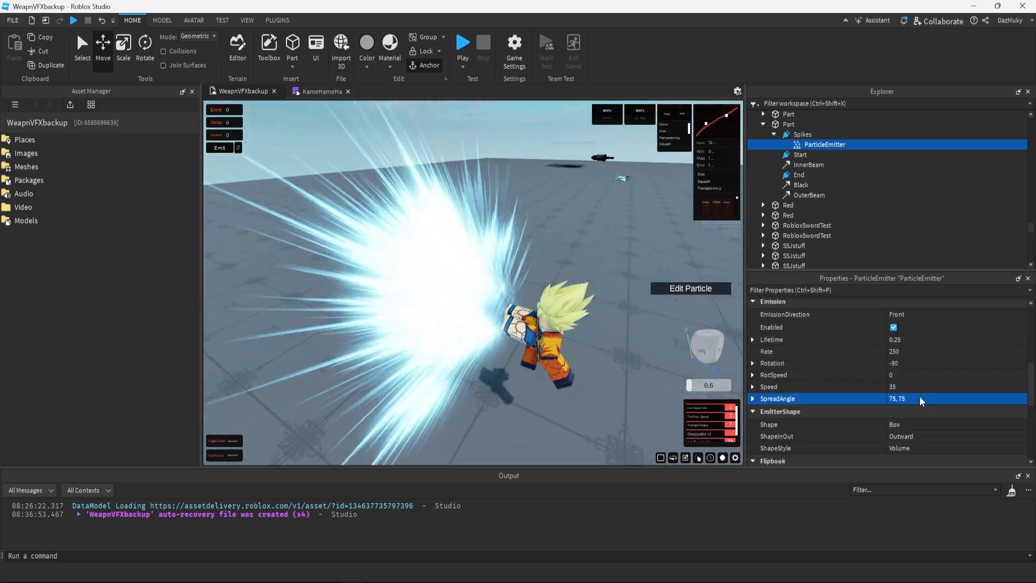
left_click(916, 352)
type("400")
key("Return")
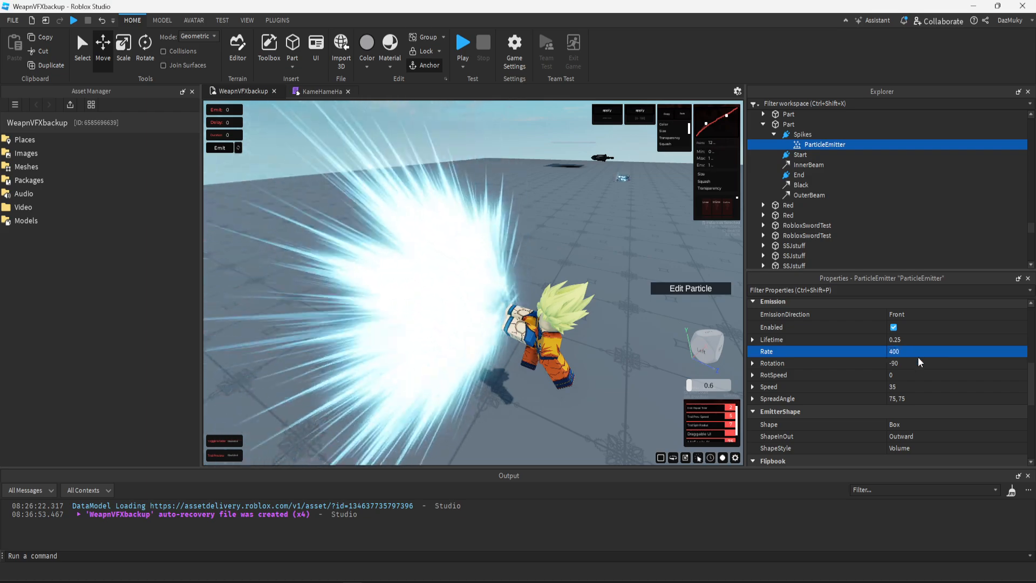
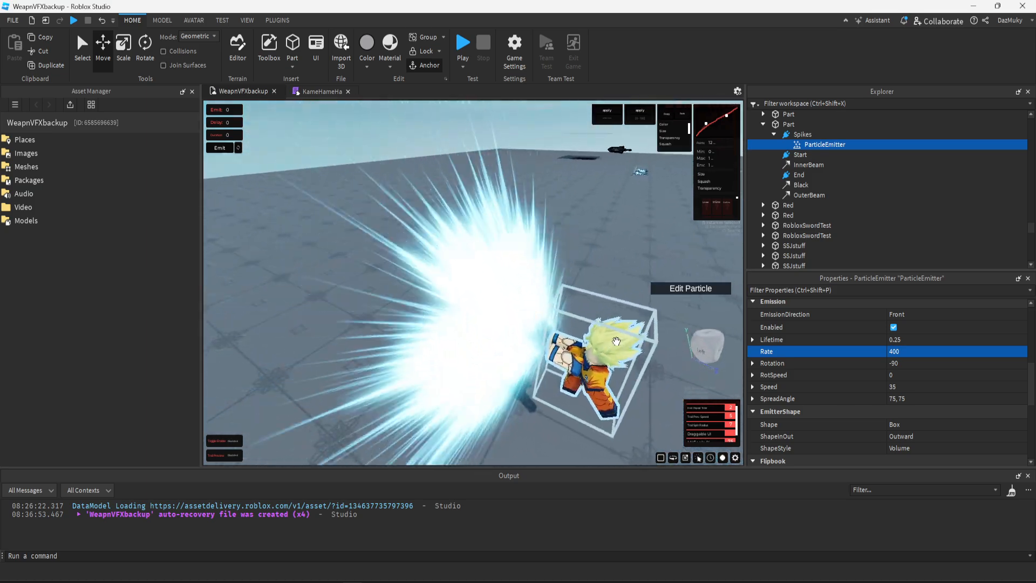
- Enable the InnerBeam, Black and OuterBeam beams together and view them with the spike effect
left_click(803, 155)
left_click(806, 165)
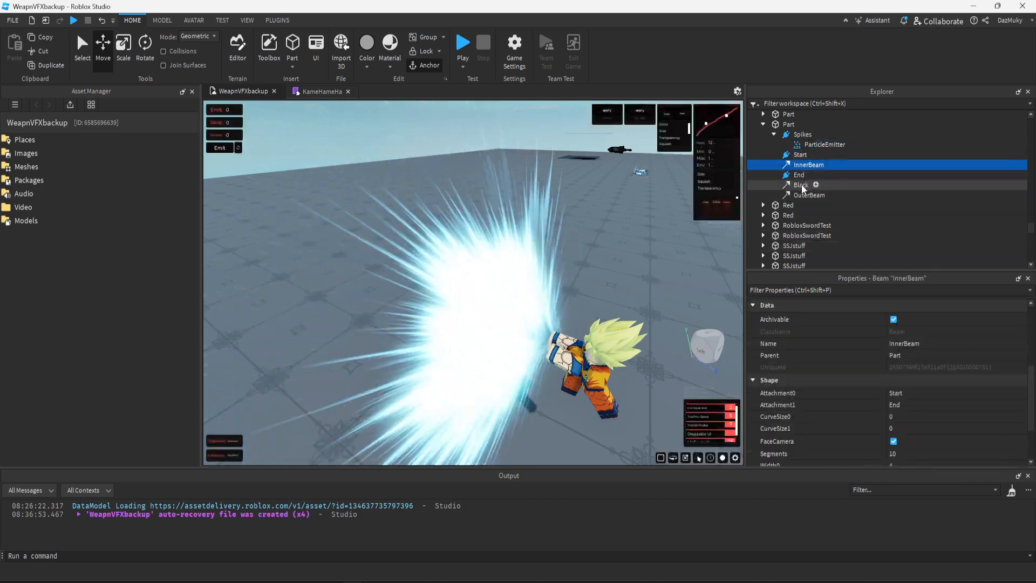
left_click(802, 185, "ctrl")
left_click(805, 195, "ctrl")
scroll(907, 383, "up", 3)
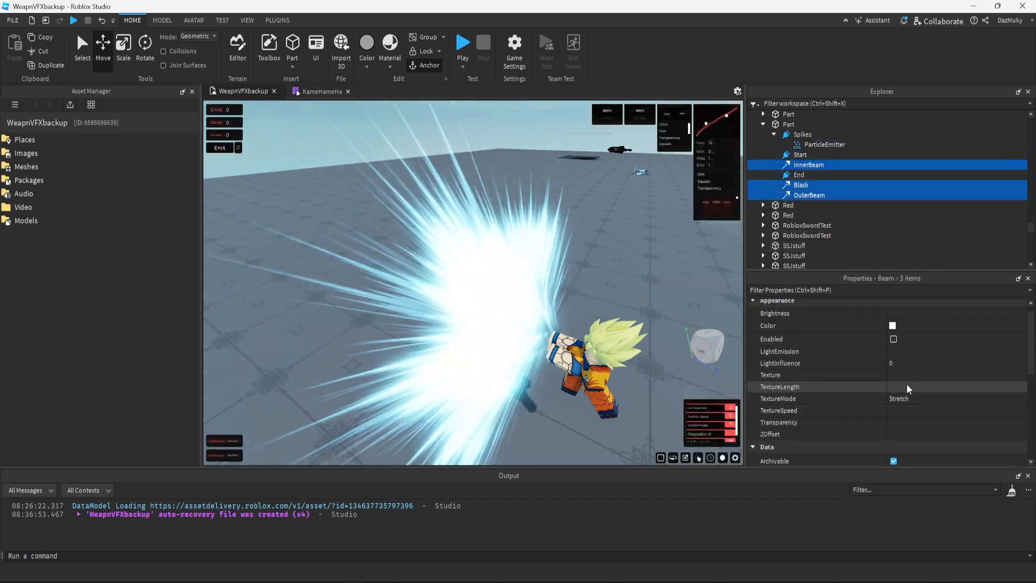
left_click(894, 338)
key("a")
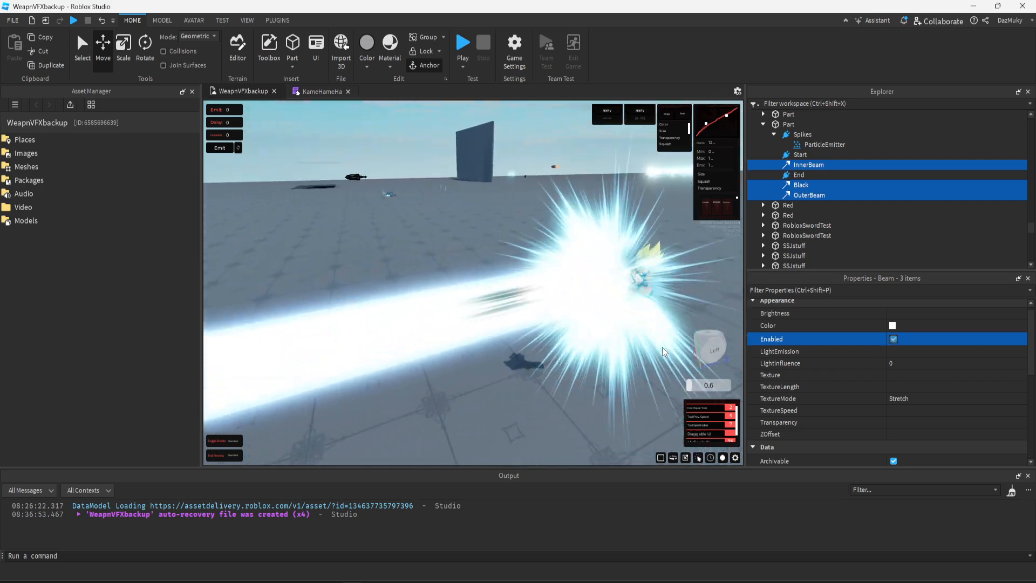
key("d")
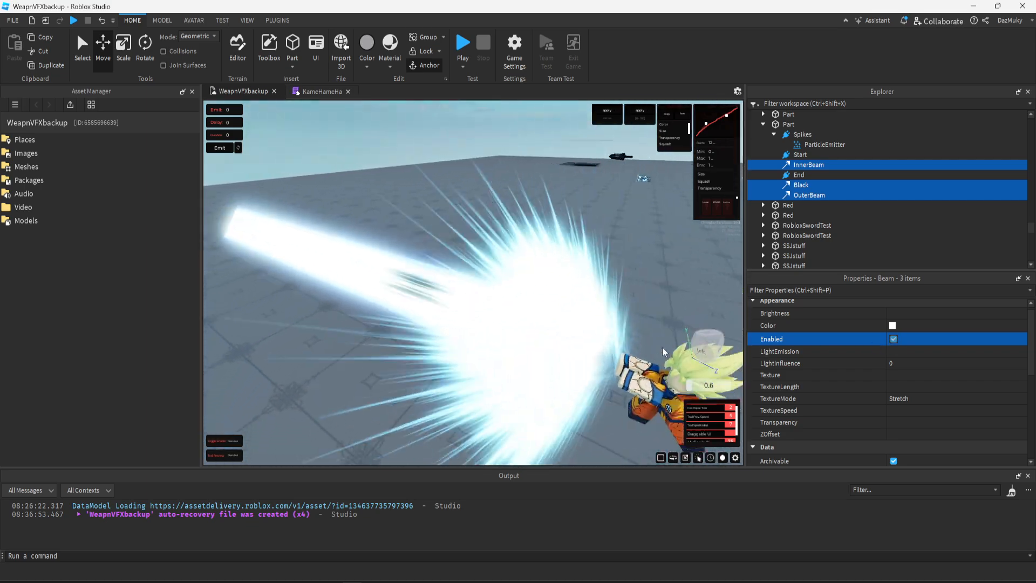
- Try a Z acceleration of -15 on the ParticleEmitter under Spikes
left_click(812, 144)
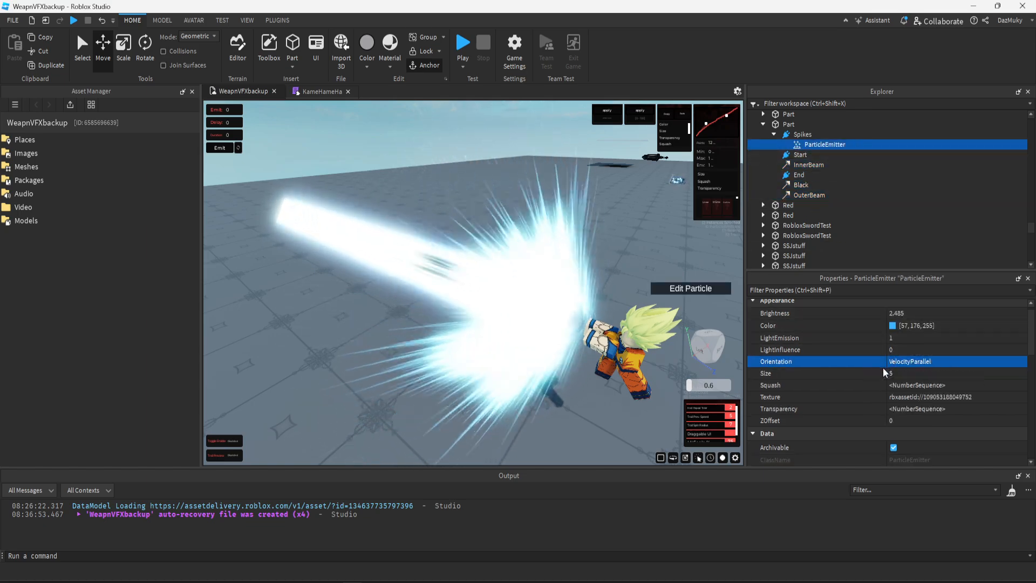
scroll(888, 378, "down", 3)
scroll(892, 384, "down", 4)
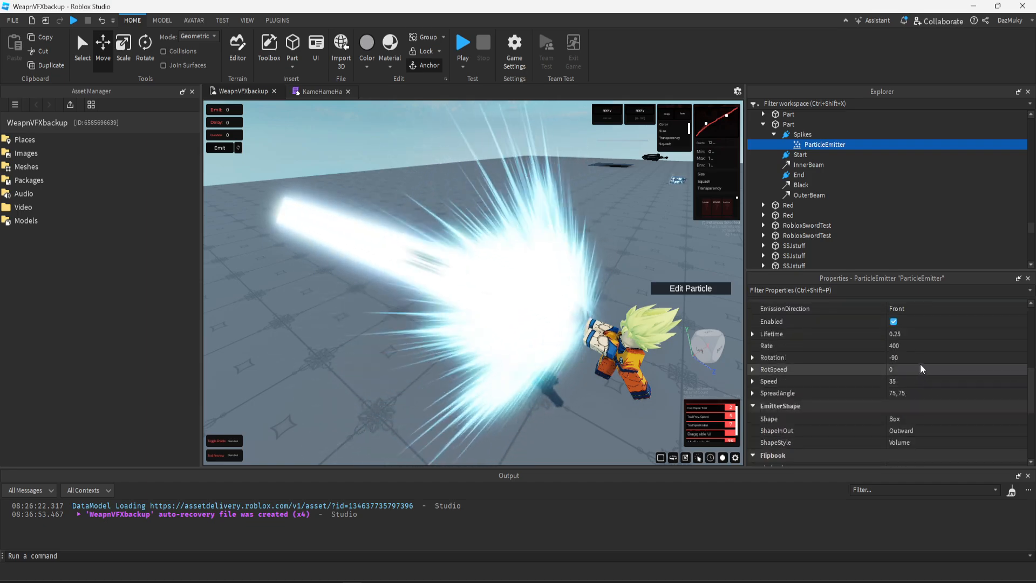
scroll(919, 365, "down", 3)
left_click(752, 389)
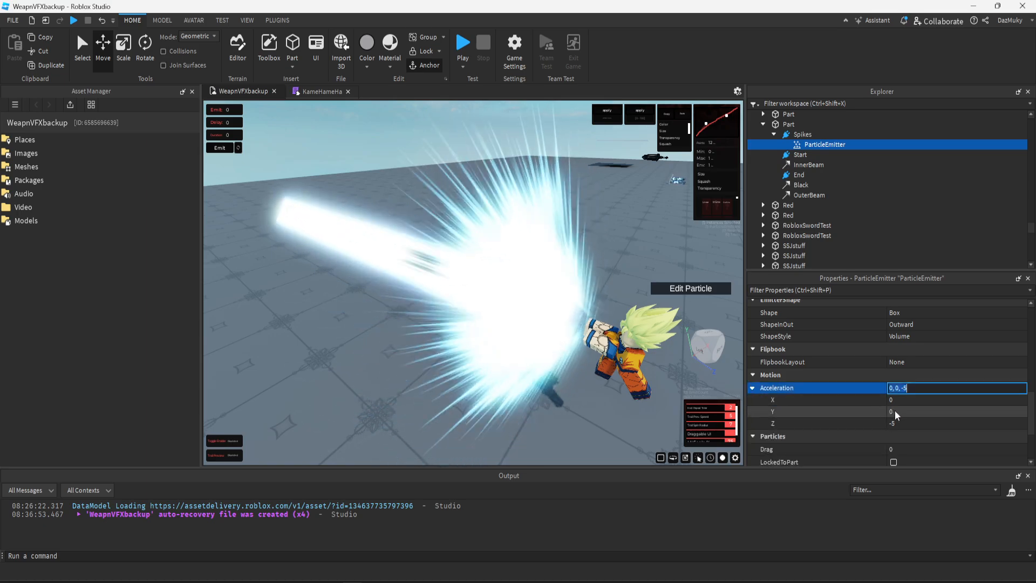
left_click(907, 423)
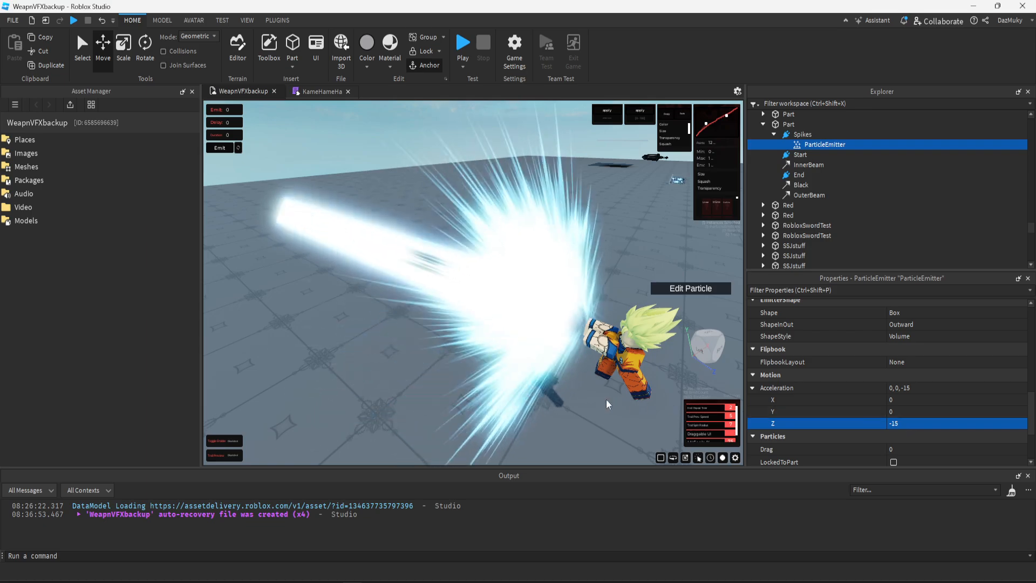
- Try a stronger Z acceleration of -25 on the spike emitter while viewing the spikes up close
left_click(680, 289)
scroll(669, 323, "up", 3)
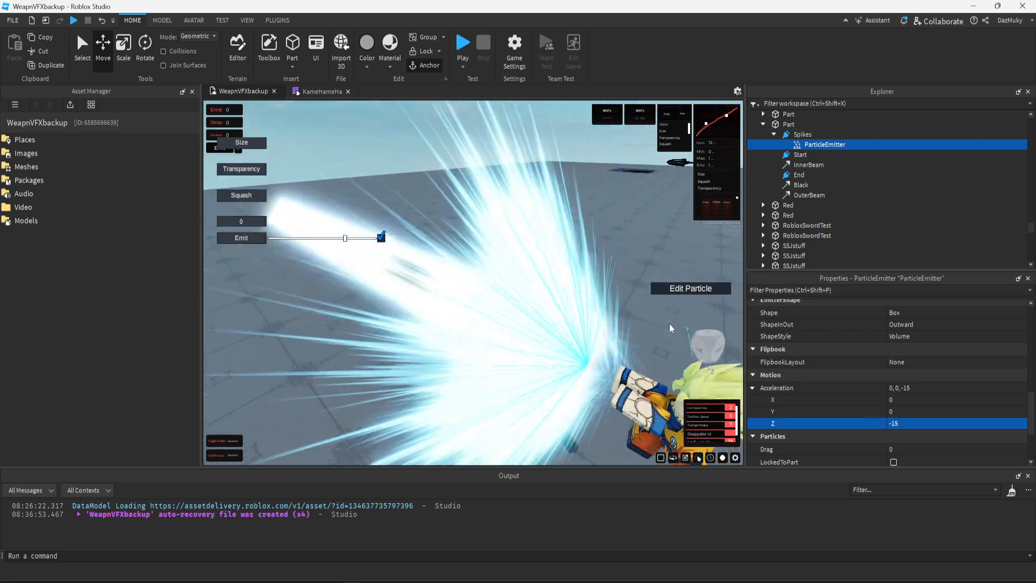
left_click(911, 424)
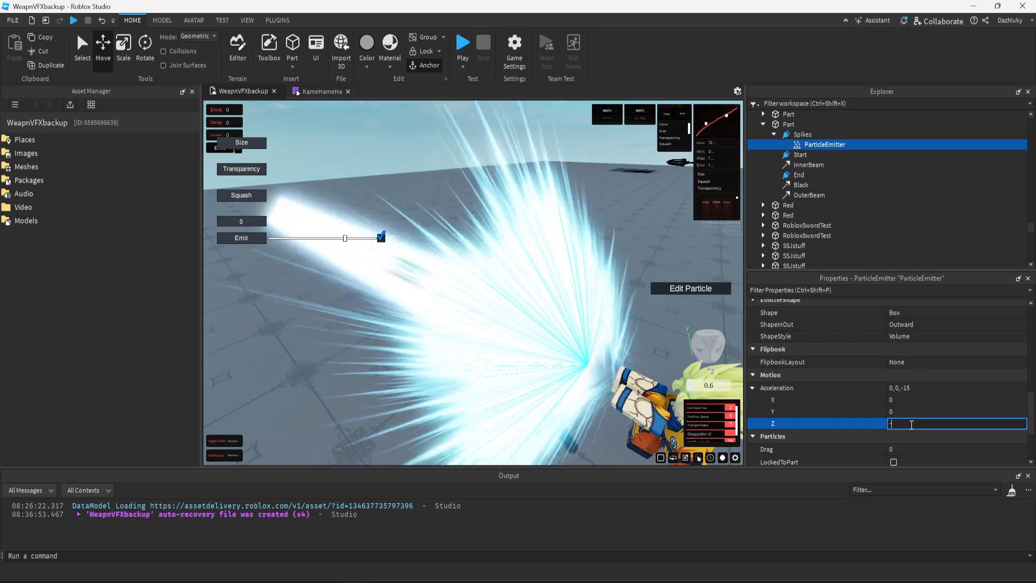
type("-25")
key("Return")
- Try a Z acceleration of -50 on the spike emitter and check the spikes from both sides
left_click(912, 424)
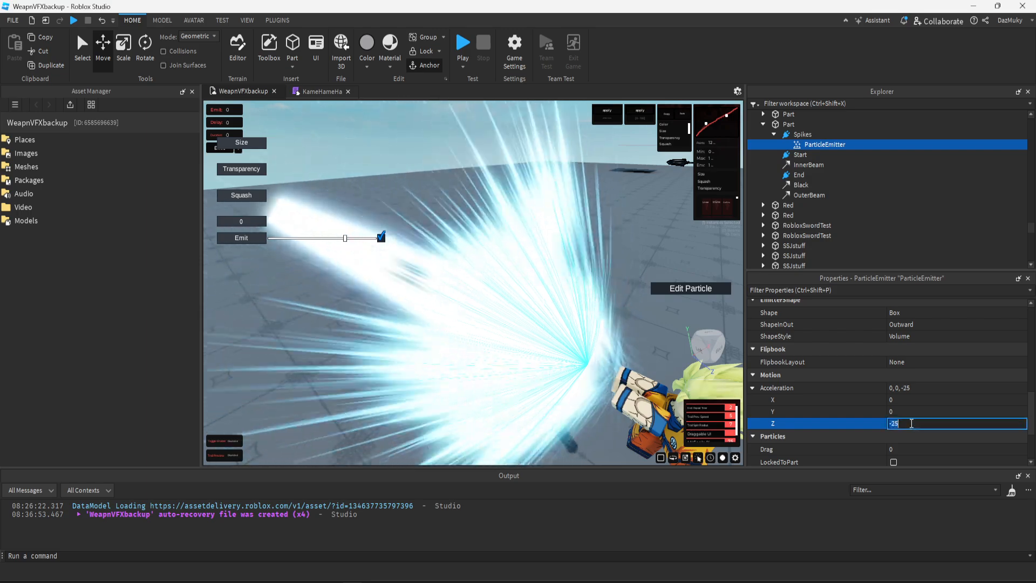
type("-")
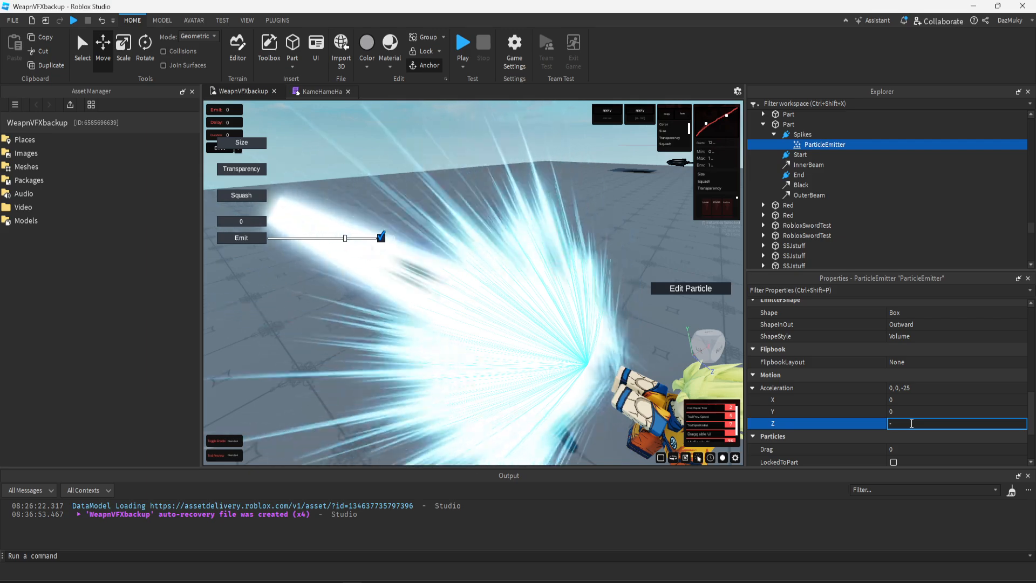
type("50")
key("Return")
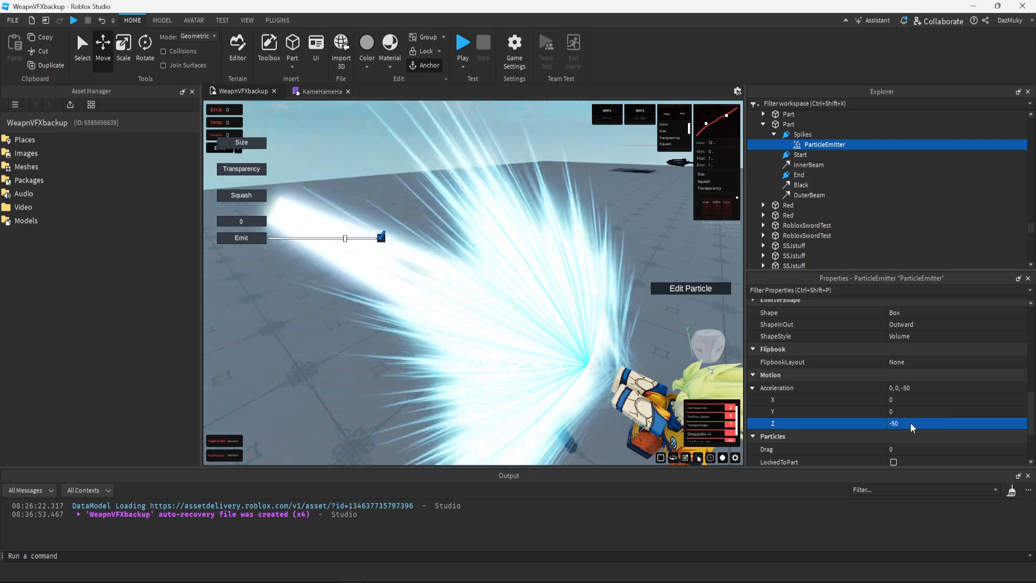
right_click(611, 346)
key("d")
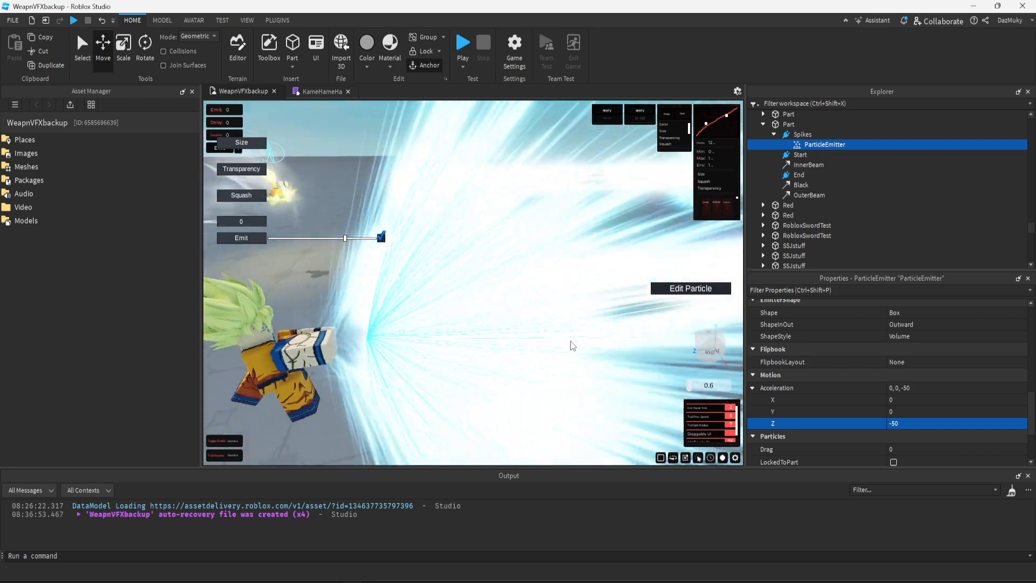
right_click(519, 243)
key("a")
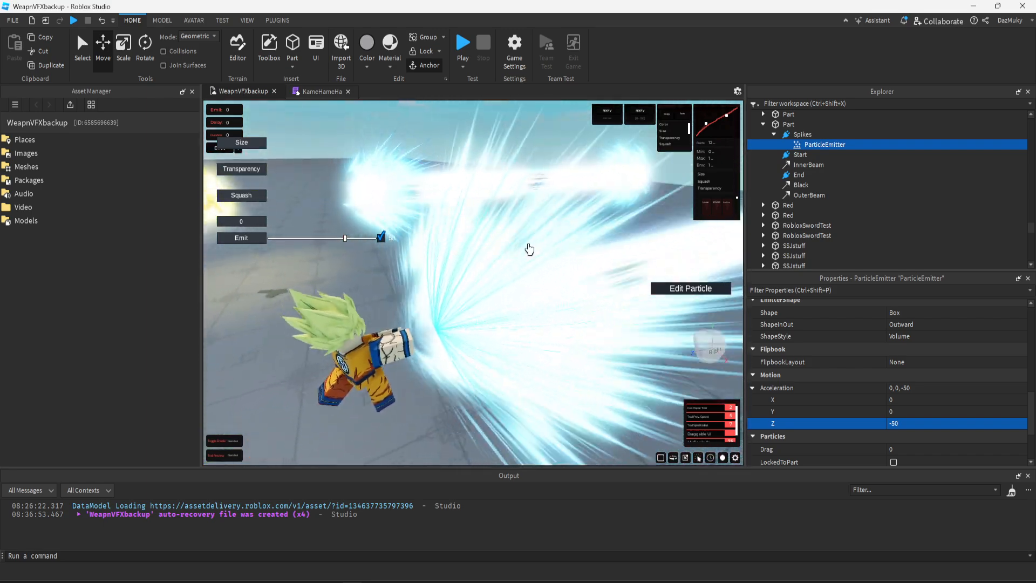
- Set the spike emitter's Z acceleration to -250 and check how the spikes bend along the beam
left_click(891, 423)
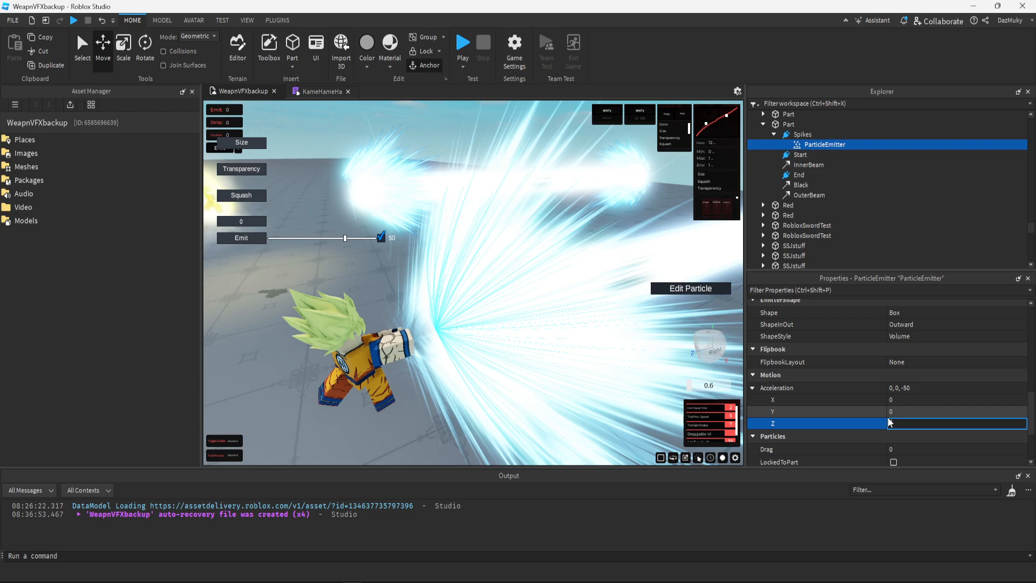
type("2")
key("Return")
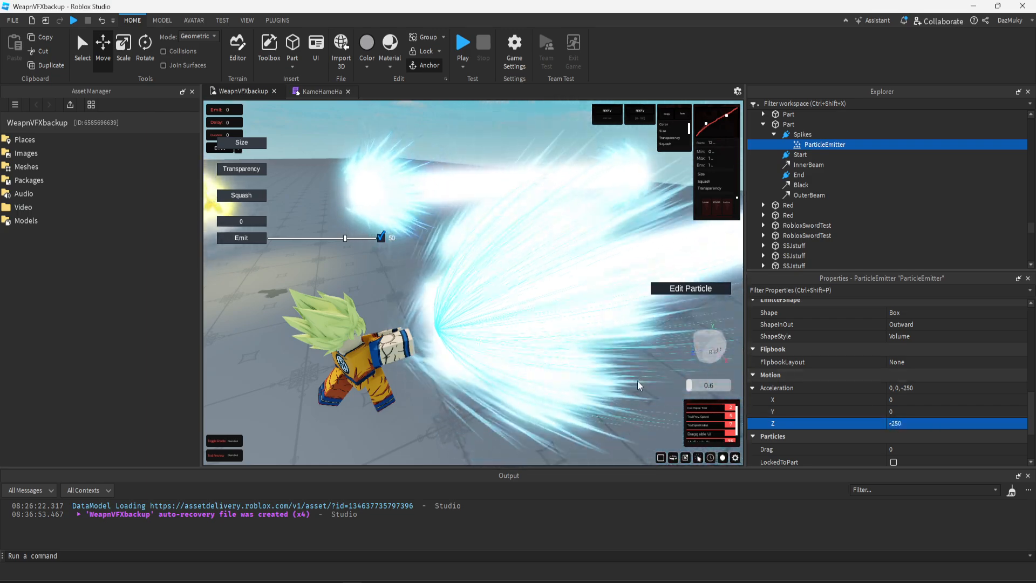
left_click(694, 288)
right_click(578, 340)
key("a")
right_click(579, 340)
key("s")
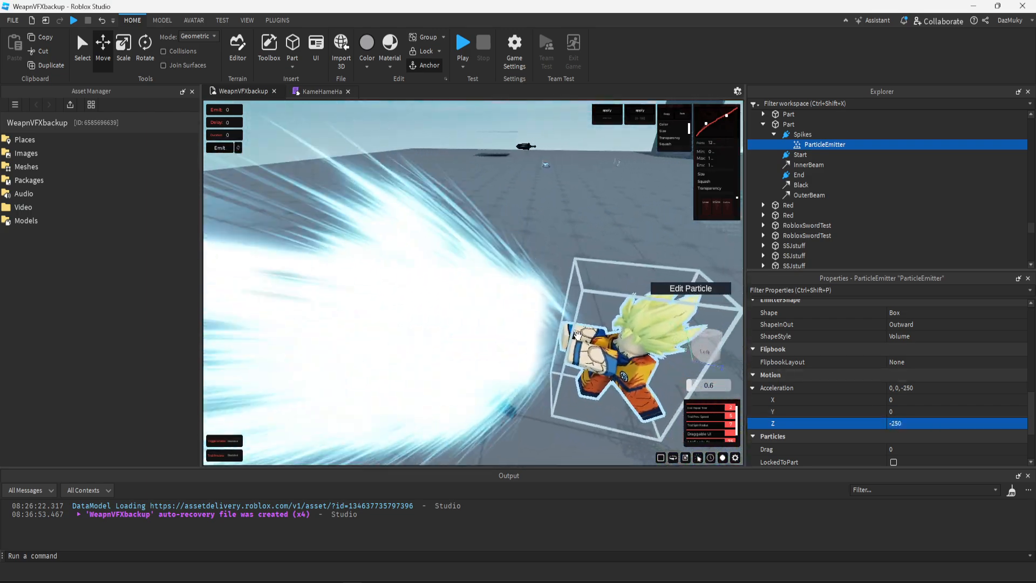
key("w")
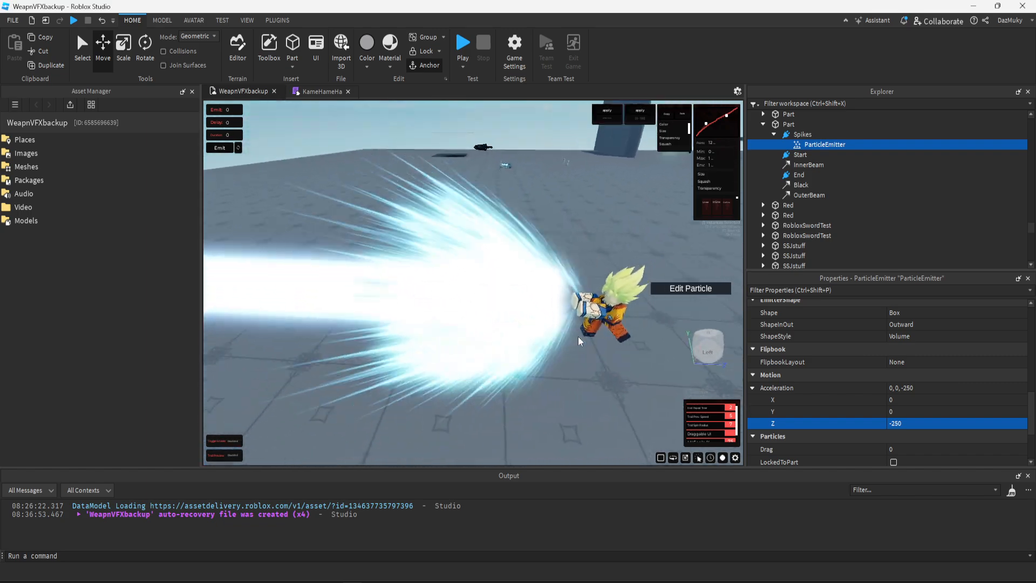
- Move the Spikes attachment about 0.584 studs back along the beam axis toward the character's hands
left_click(800, 134)
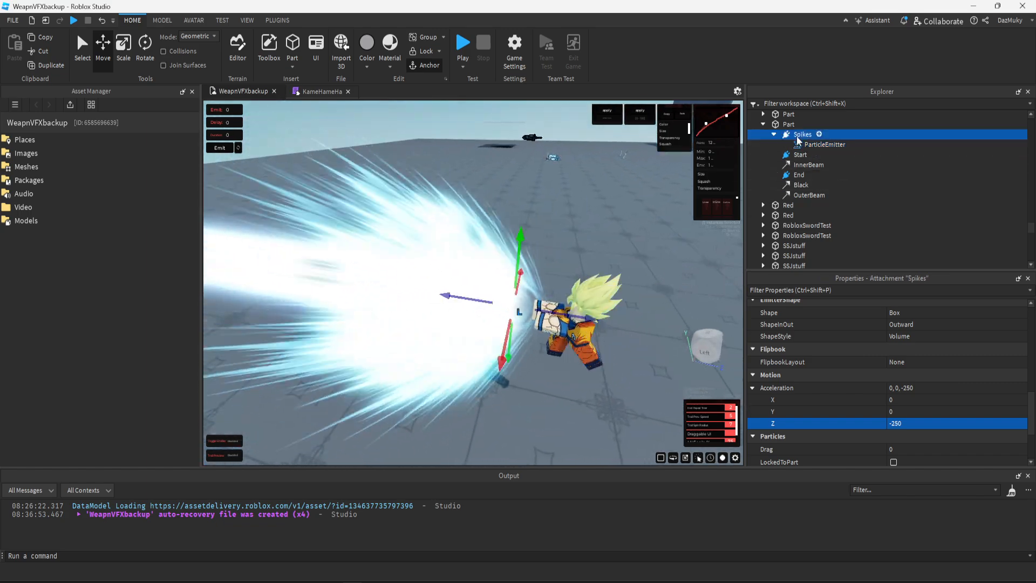
left_click_drag(604, 323, 581, 320)
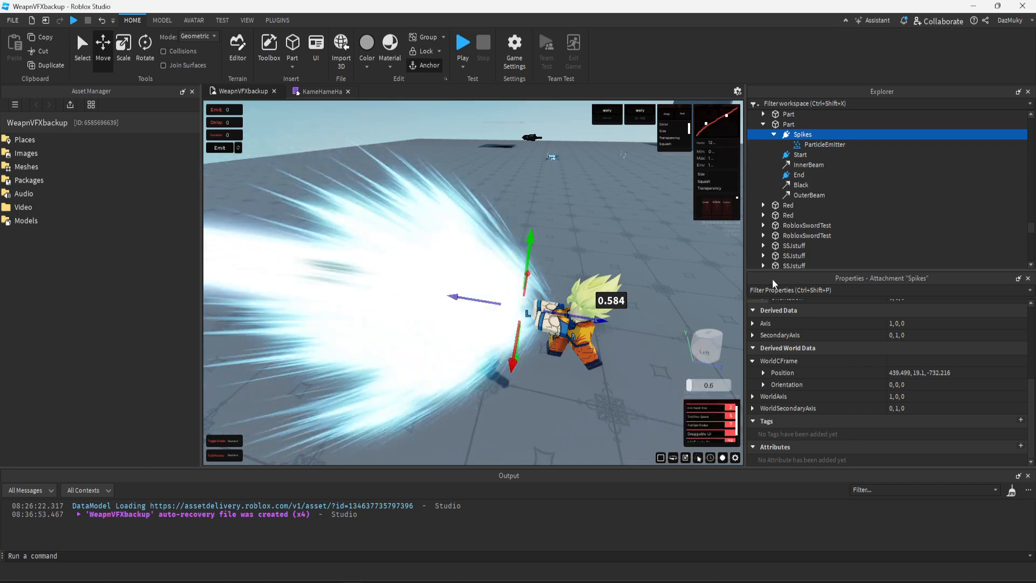
- Open the spike emitter's Size curve and lower its starting keypoint to about 2.06
left_click(807, 145)
scroll(918, 346, "up", 10)
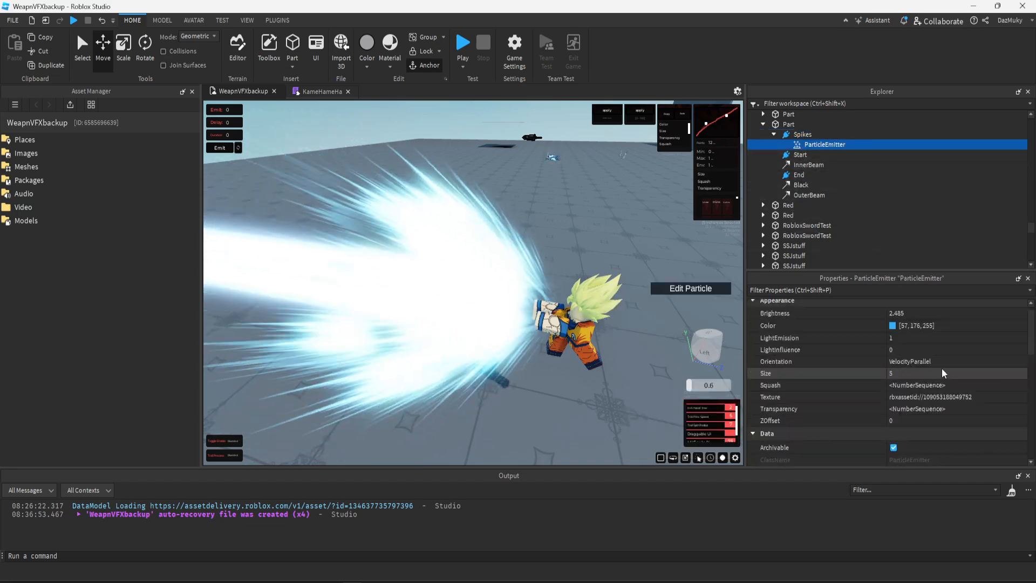
left_click(955, 373)
left_click(1022, 373)
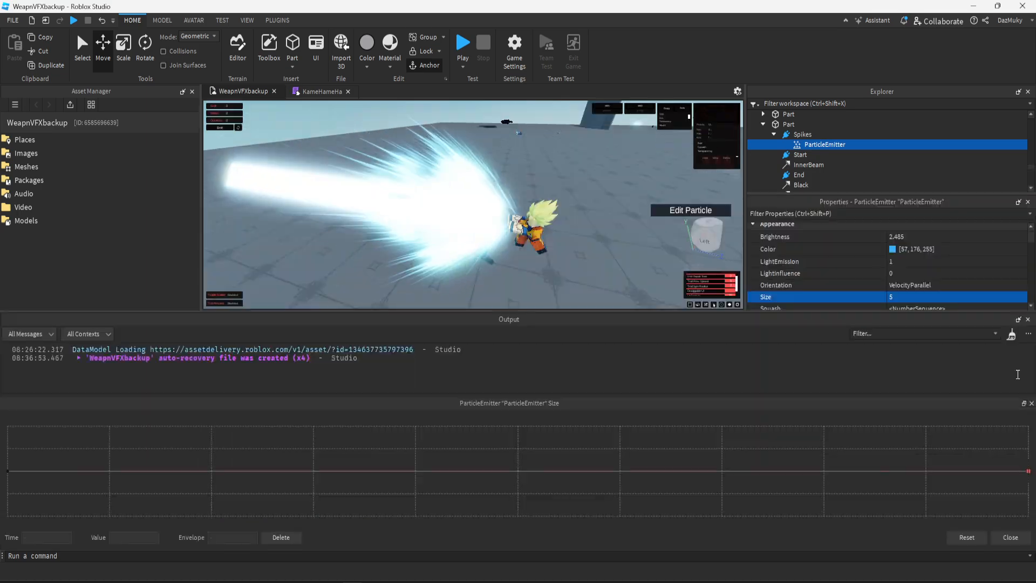
left_click_drag(9, 471, 8, 498)
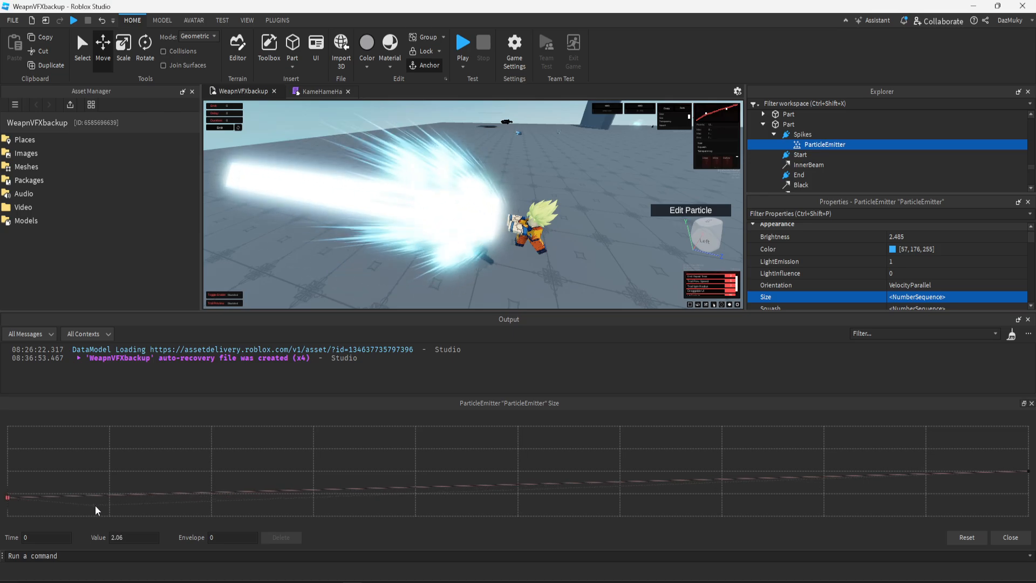
- Try an early extra keypoint and an end value of 4.75 on the Size curve, and reset the curve
left_click(113, 490)
left_click_drag(115, 490, 131, 471)
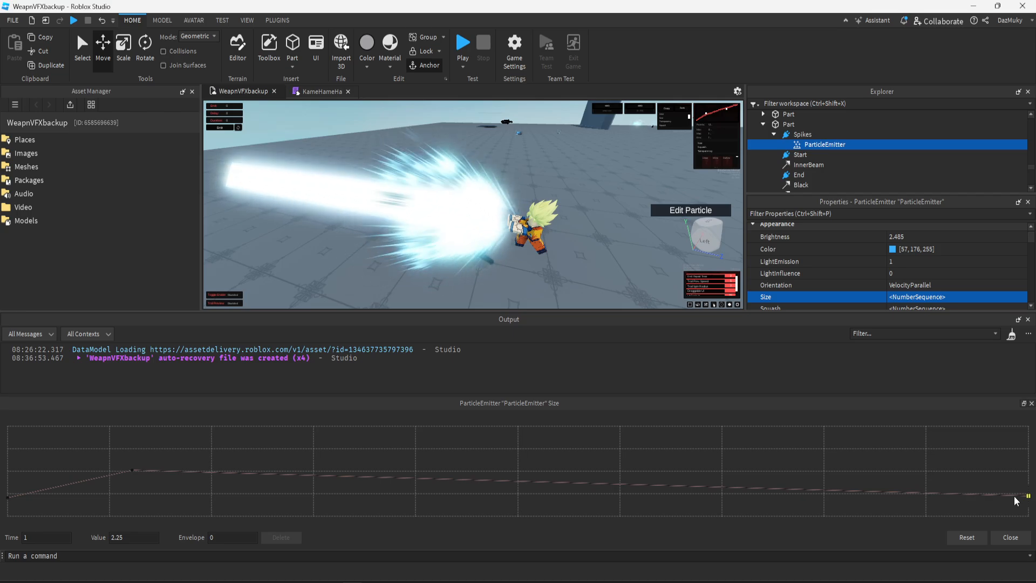
left_click_drag(1014, 496, 1014, 474)
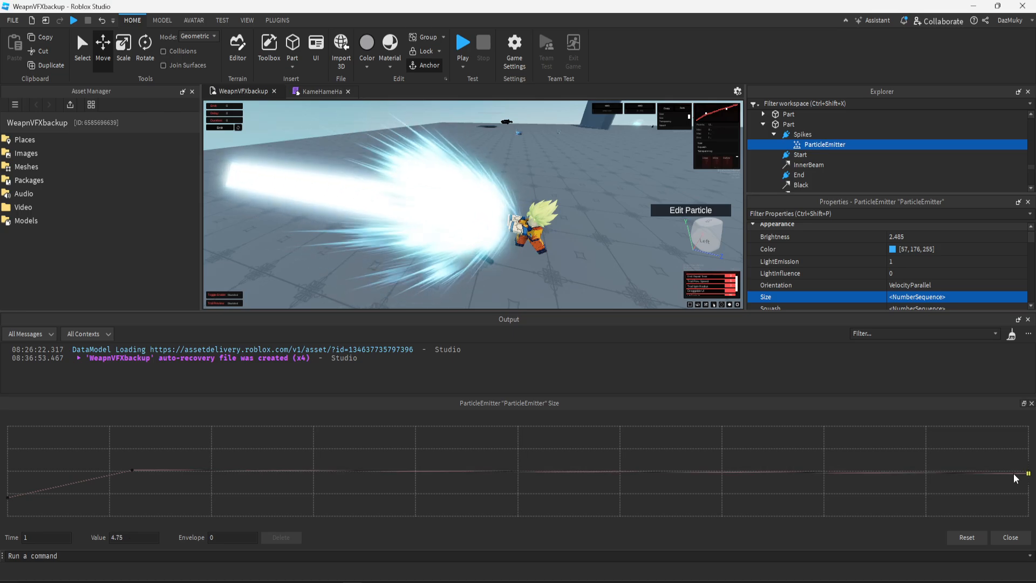
left_click_drag(778, 444, 776, 461)
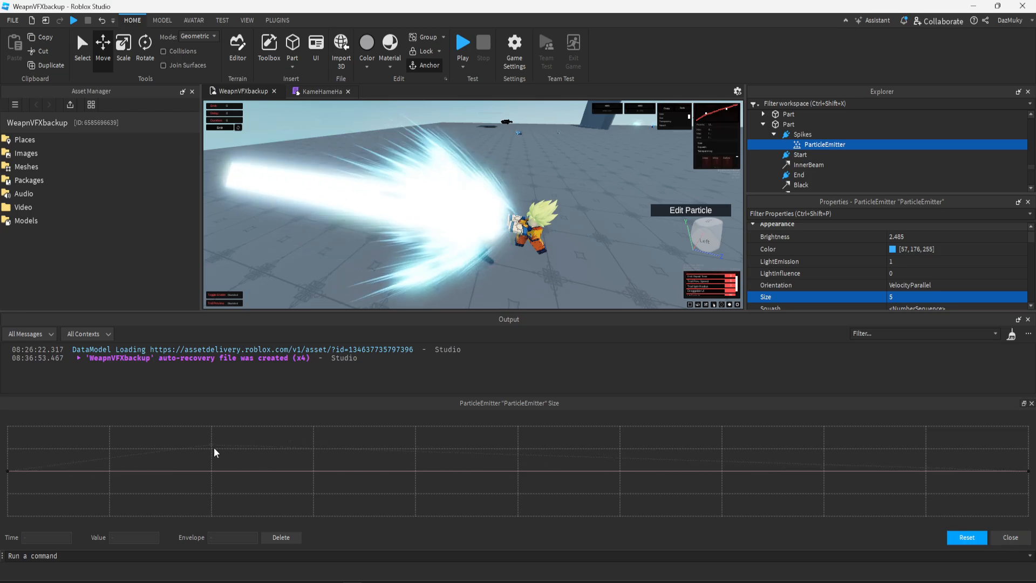
- Set the spike emitter's Size curve to start at 2.5 with a 5.25 keypoint at time 0.14, and inspect the spikes around the hands
left_click_drag(8, 491, 10, 493)
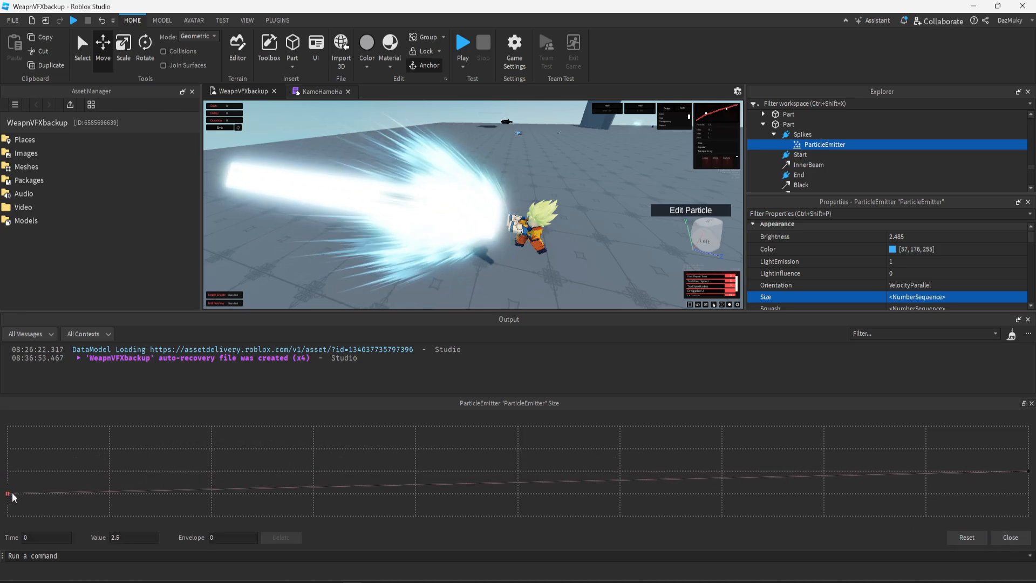
left_click(150, 469)
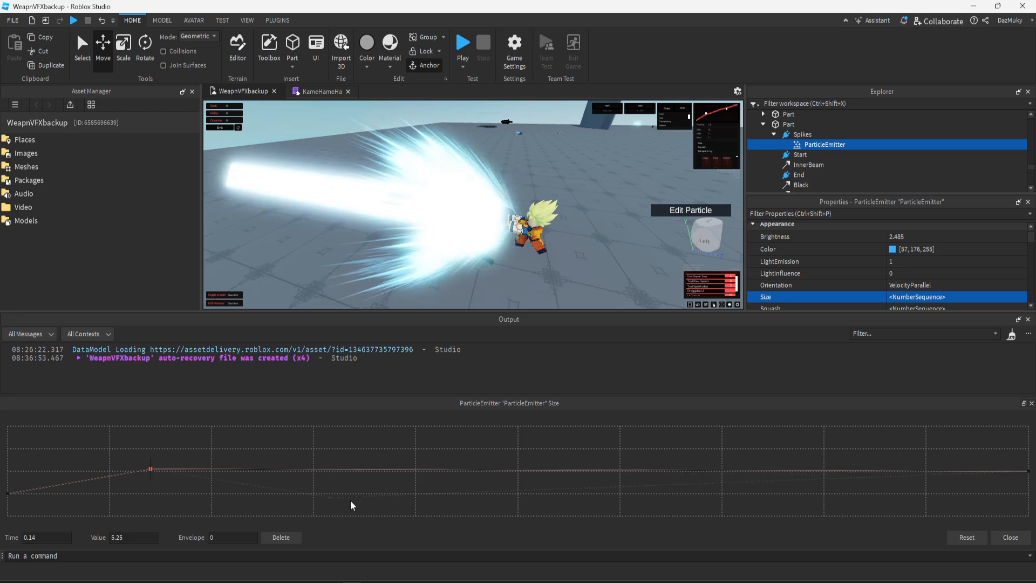
left_click(1008, 537)
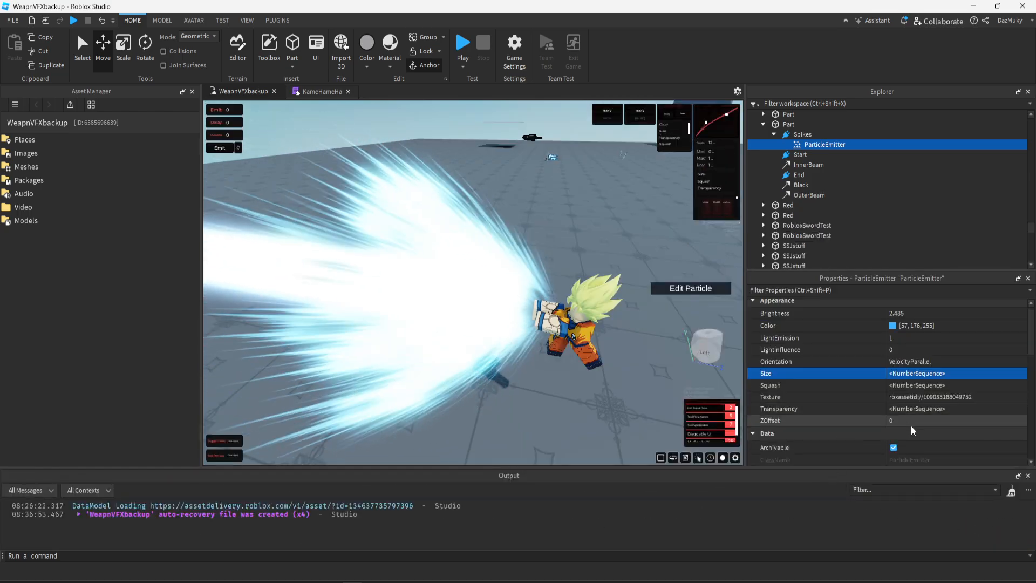
scroll(886, 413, "down", 5)
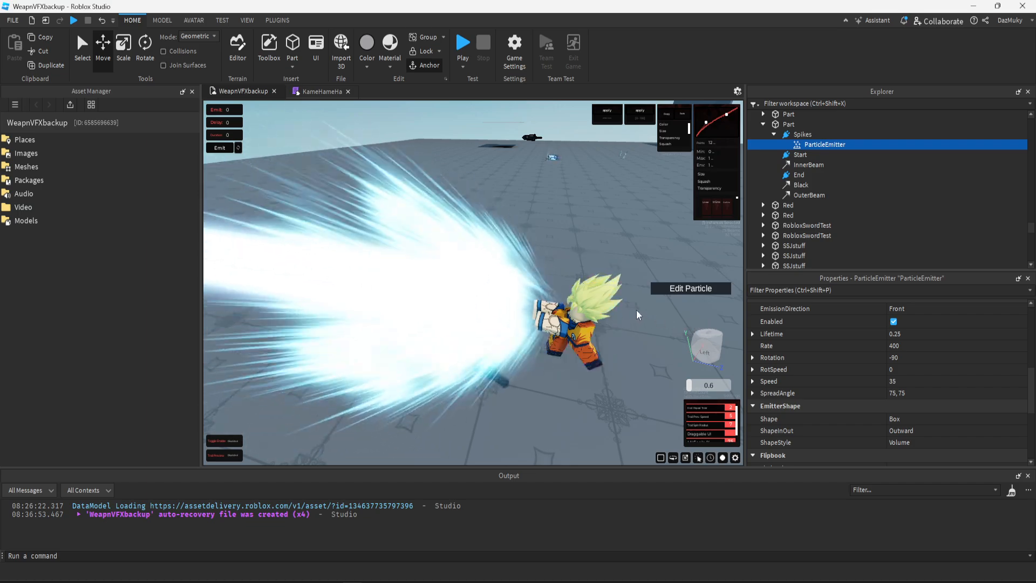
left_click_drag(546, 362, 535, 363)
scroll(536, 362, "up", 2)
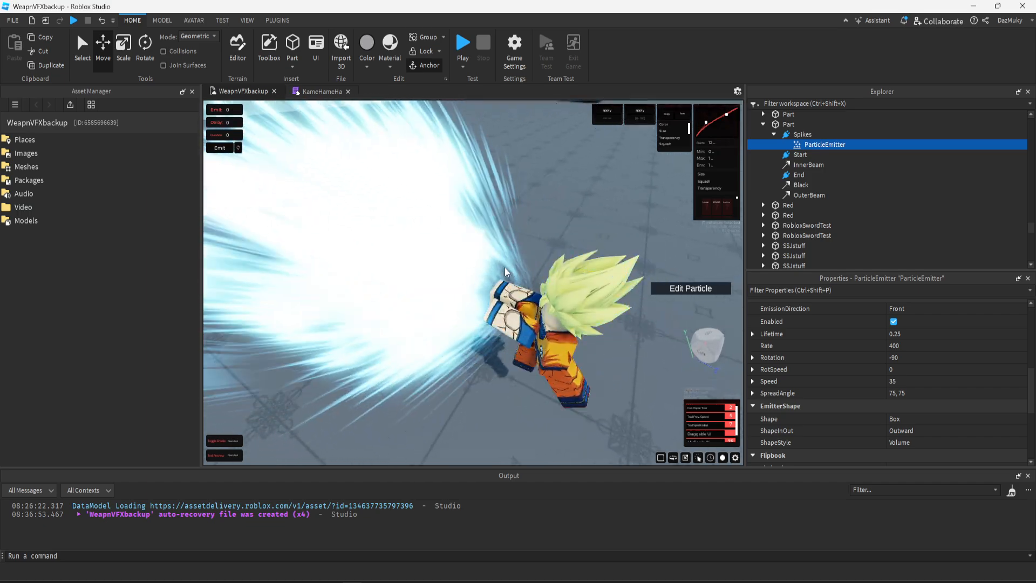
left_click_drag(506, 272, 482, 303)
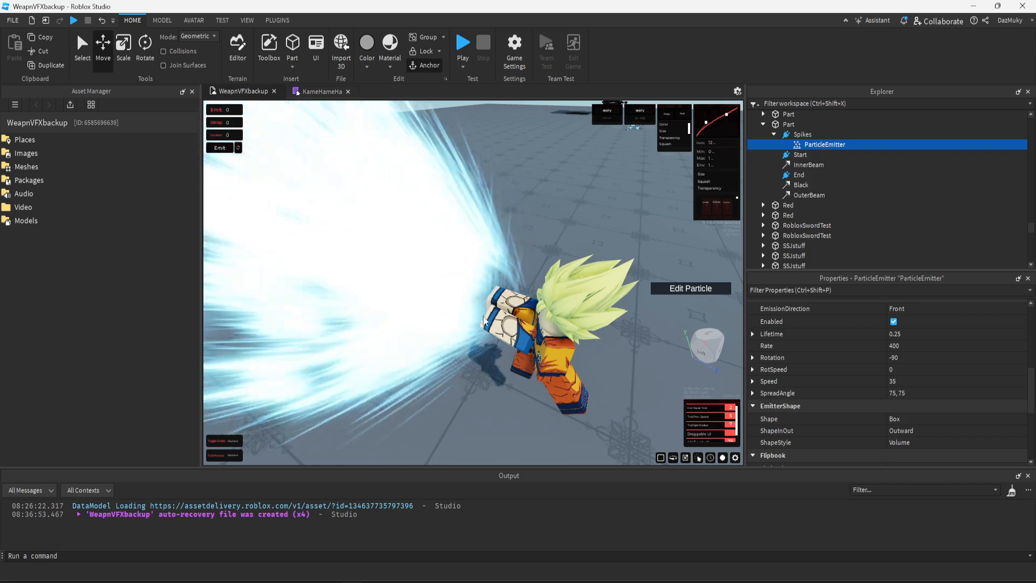
scroll(484, 329, "down", 3)
left_click_drag(483, 317, 467, 290)
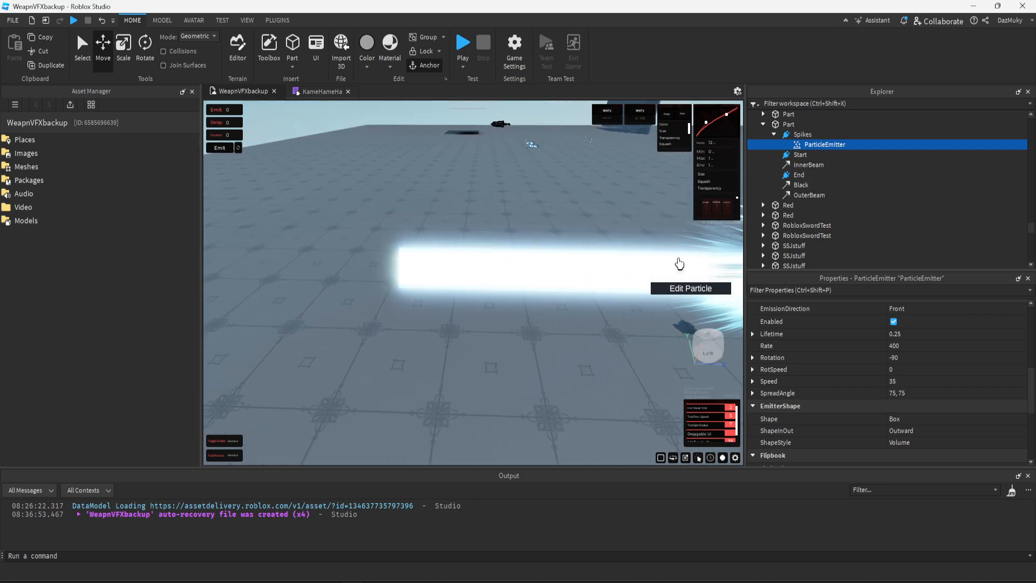
- Try a duplicate of the Spikes attachment named SpikesEnd, moved about 35.8 studs along the beam, and delete it
left_click(780, 135)
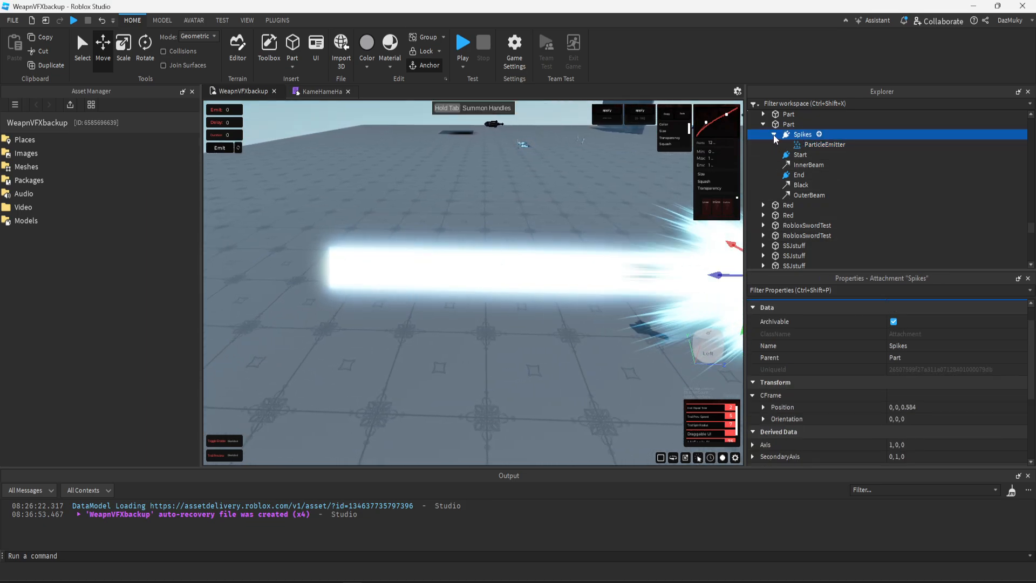
left_click(774, 135)
right_click(799, 135)
left_click(823, 189)
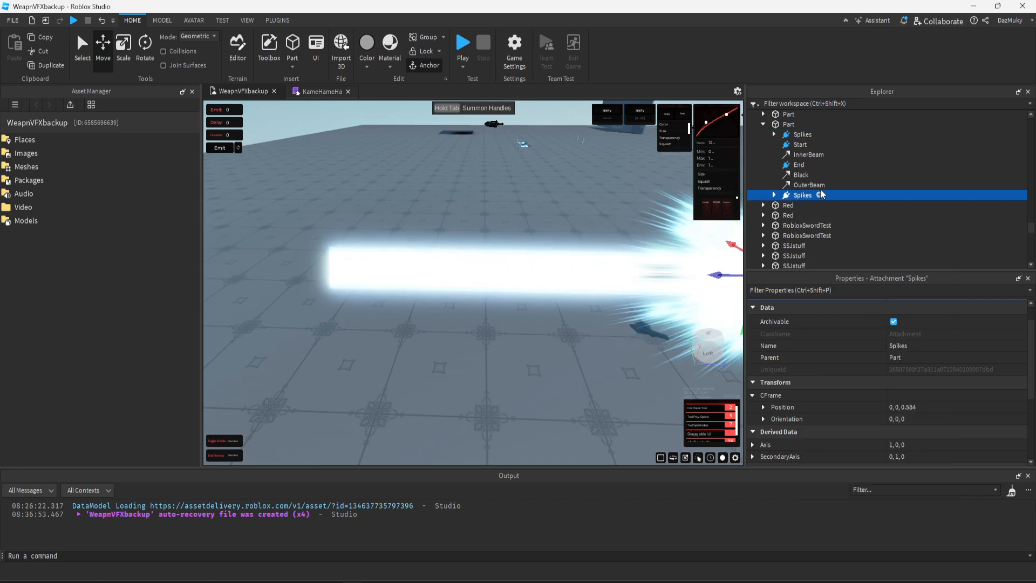
scroll(673, 191, "up", 3)
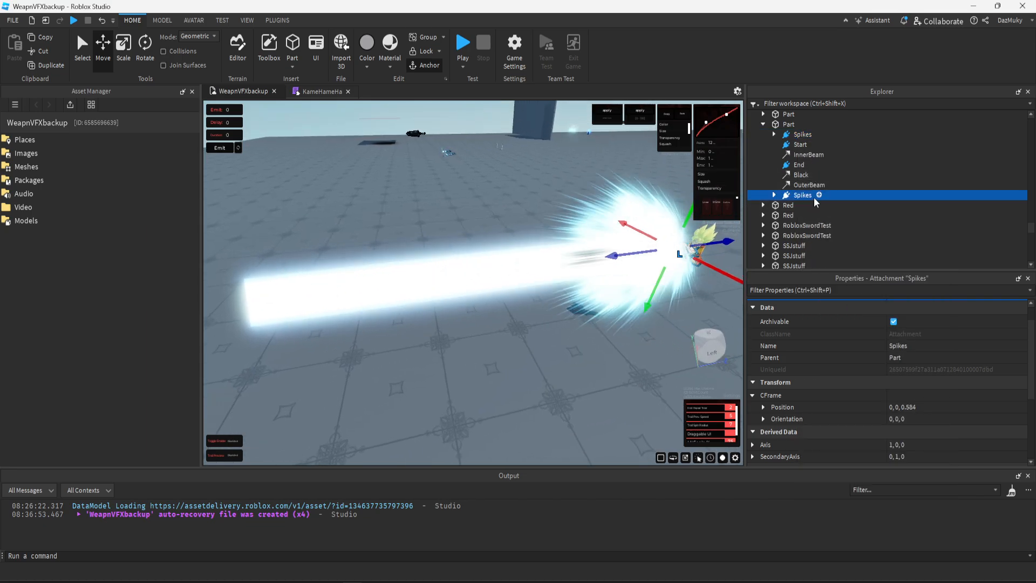
left_click(803, 196)
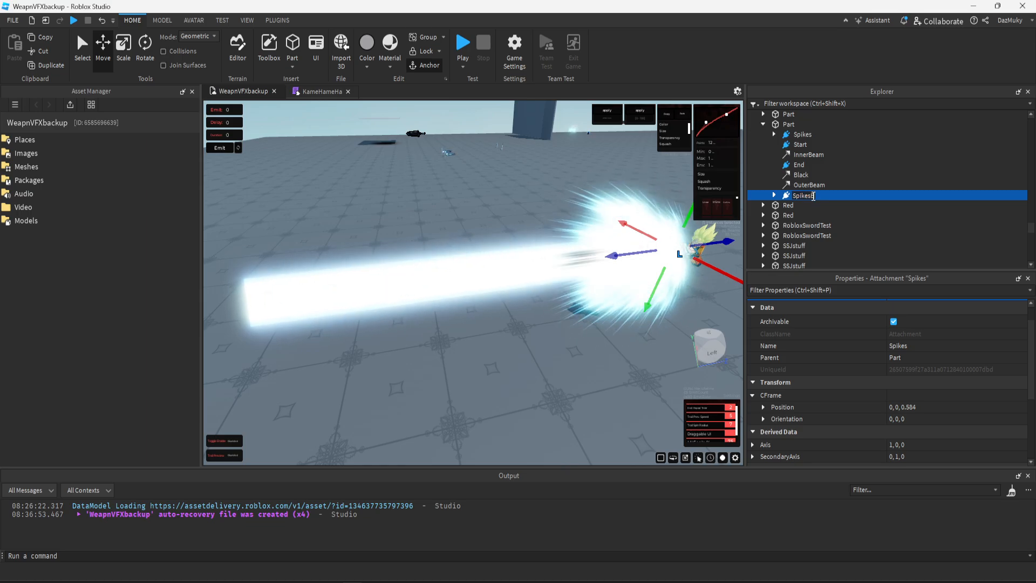
type("End")
key("Return")
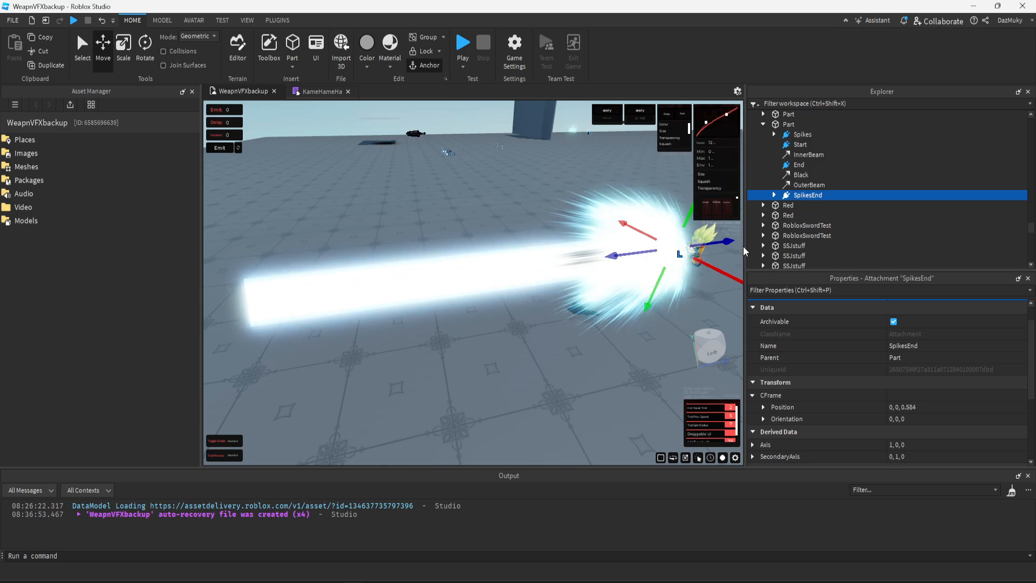
left_click_drag(591, 263, 367, 260)
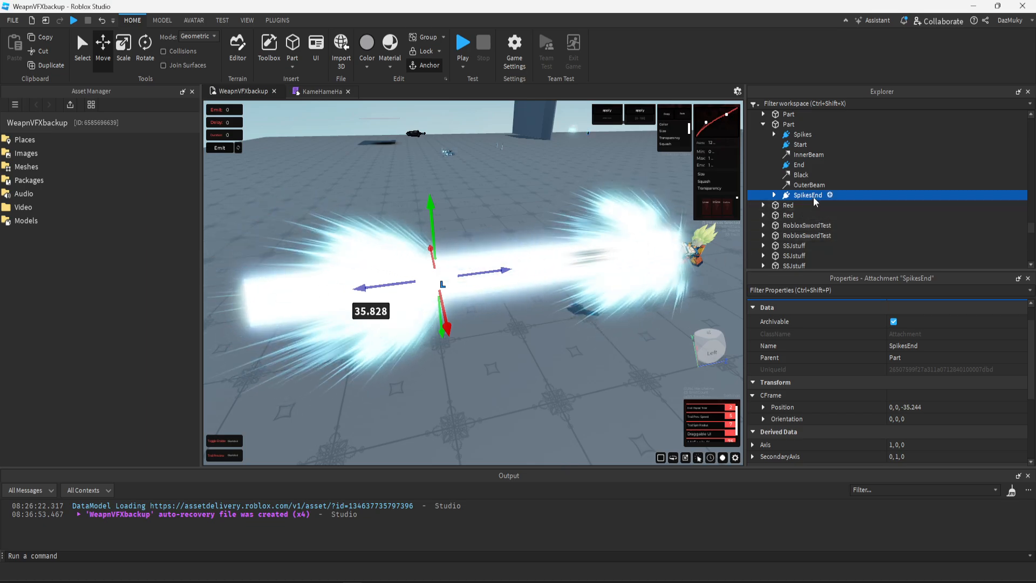
key("Delete")
- Enable LockedToPart on the ParticleEmitter inside the Spikes attachment
left_click(801, 135)
left_click(776, 135)
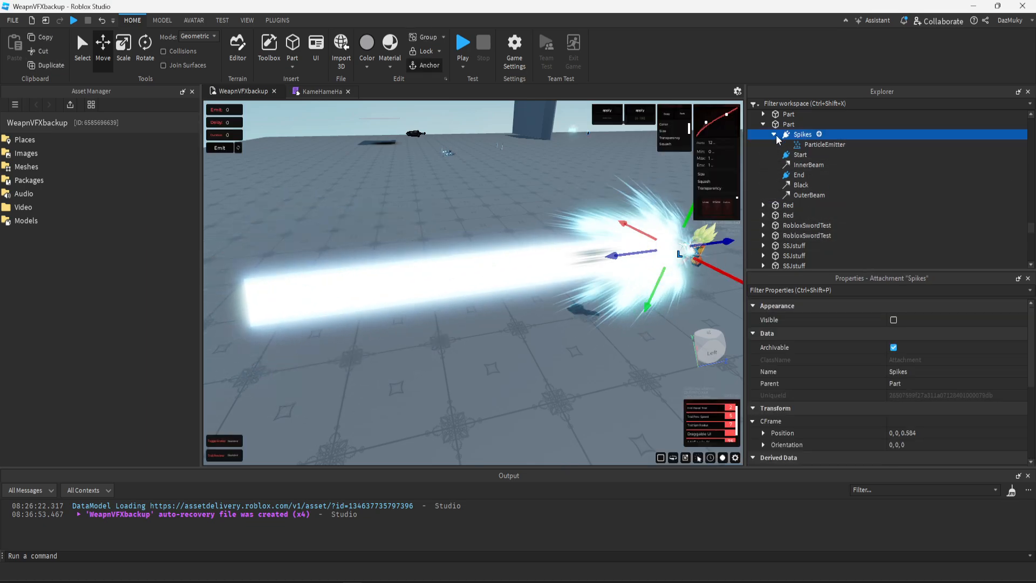
left_click(801, 144)
scroll(886, 402, "down", 15)
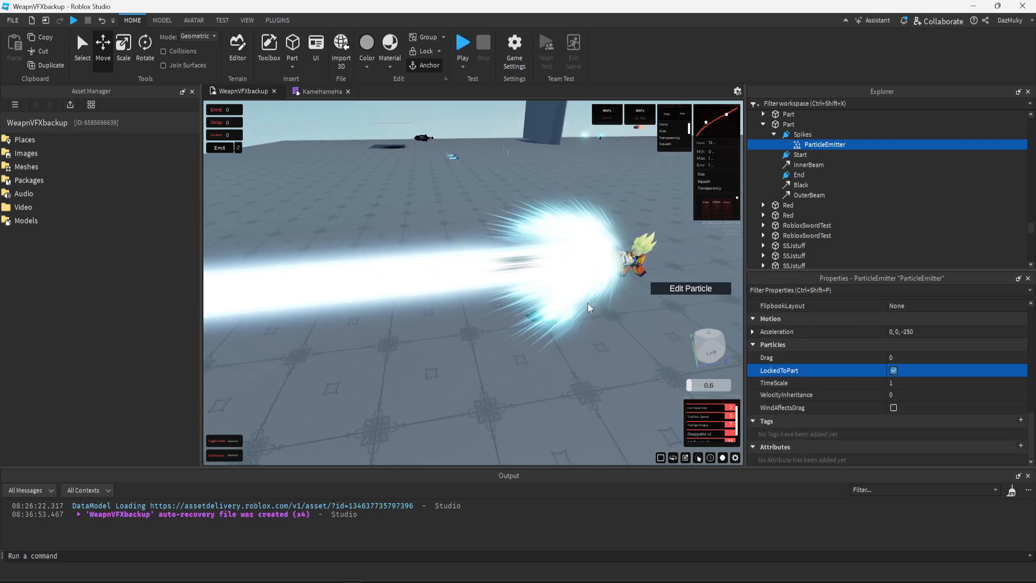
- Test-move the Spikes attachment forward along the beam, and undo the move
left_click(794, 134)
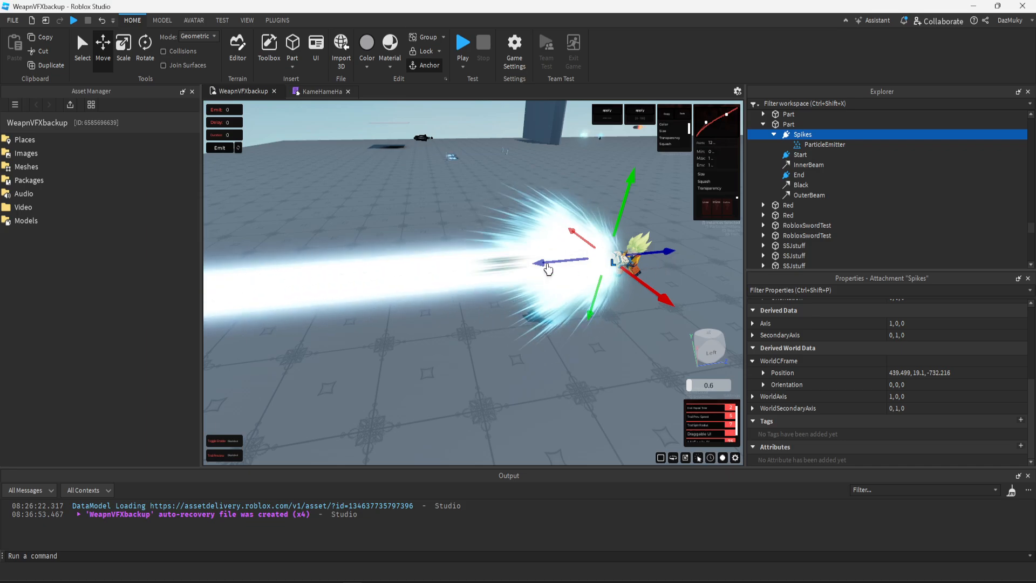
left_click_drag(535, 261, 440, 272)
key("ctrl+z")
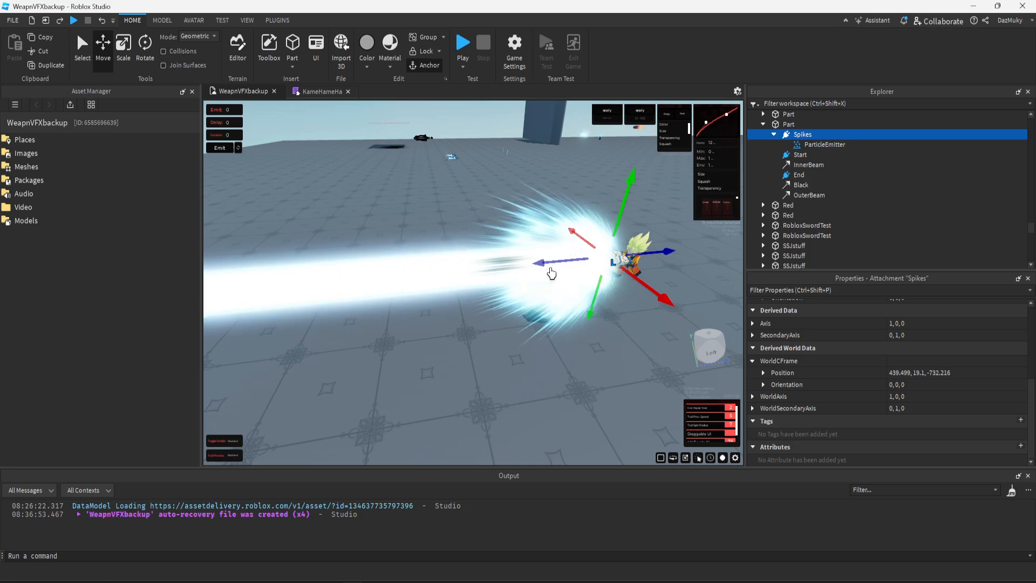
- Duplicate the Spikes attachment and move the copy about 54.44 studs along the beam to its far end
right_click(549, 202)
key("a")
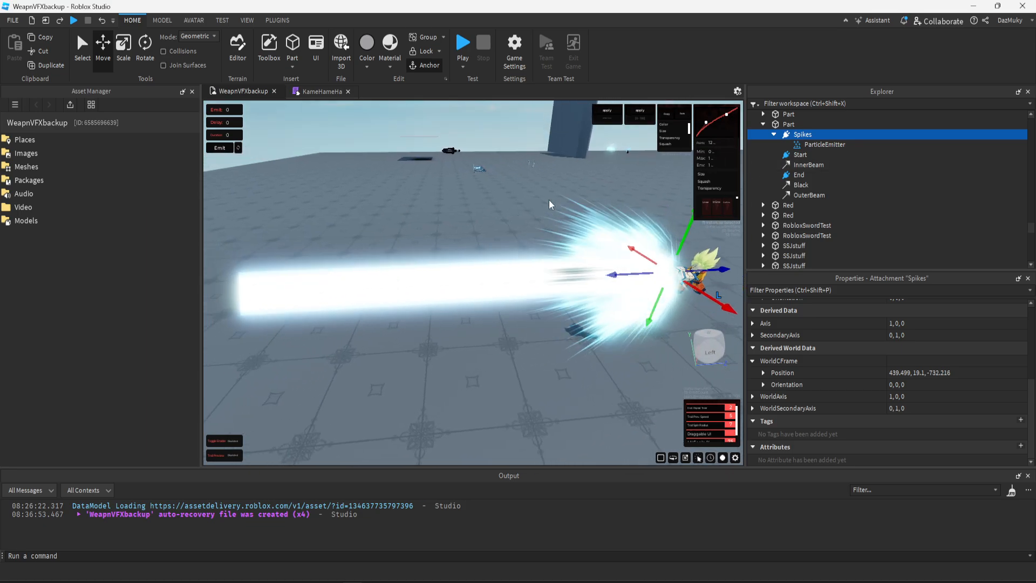
right_click(797, 135)
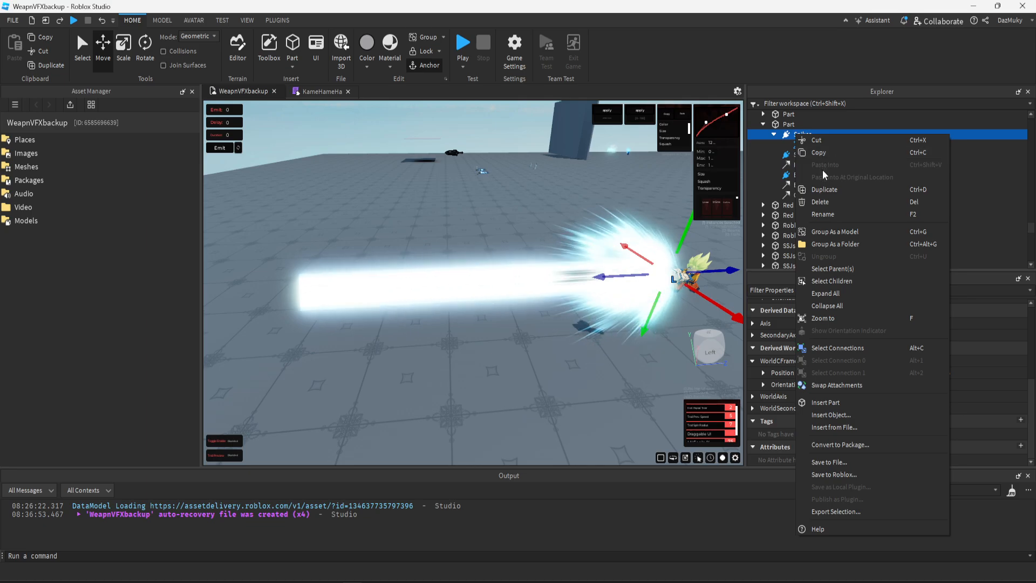
left_click(822, 189)
left_click_drag(603, 276, 239, 294)
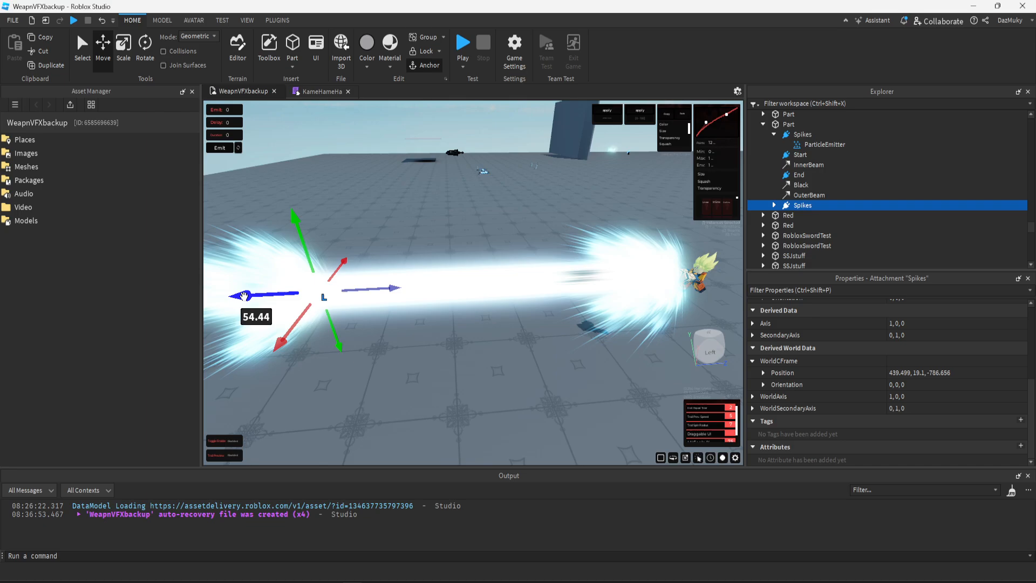
- Rotate the duplicated Spikes attachment to face back toward the character, and set its world orientation X to 0
key("a")
left_click(144, 54)
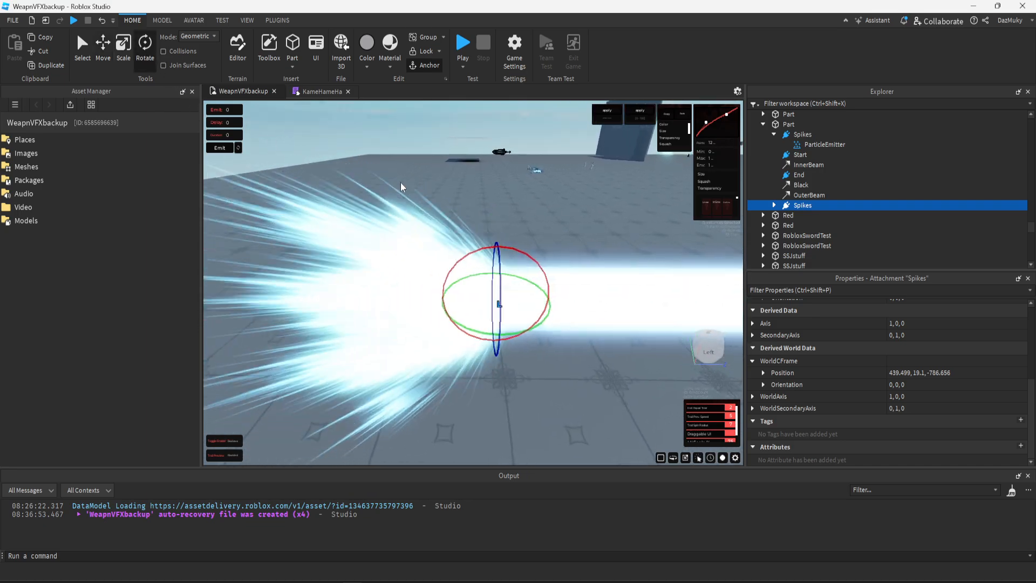
left_click_drag(499, 266, 454, 349)
left_click(763, 384)
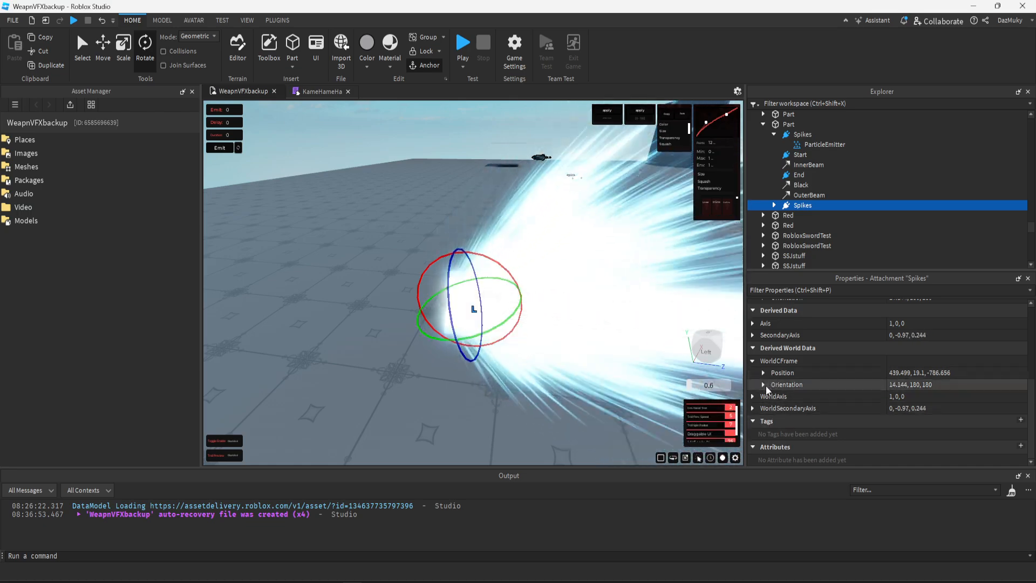
left_click(896, 397)
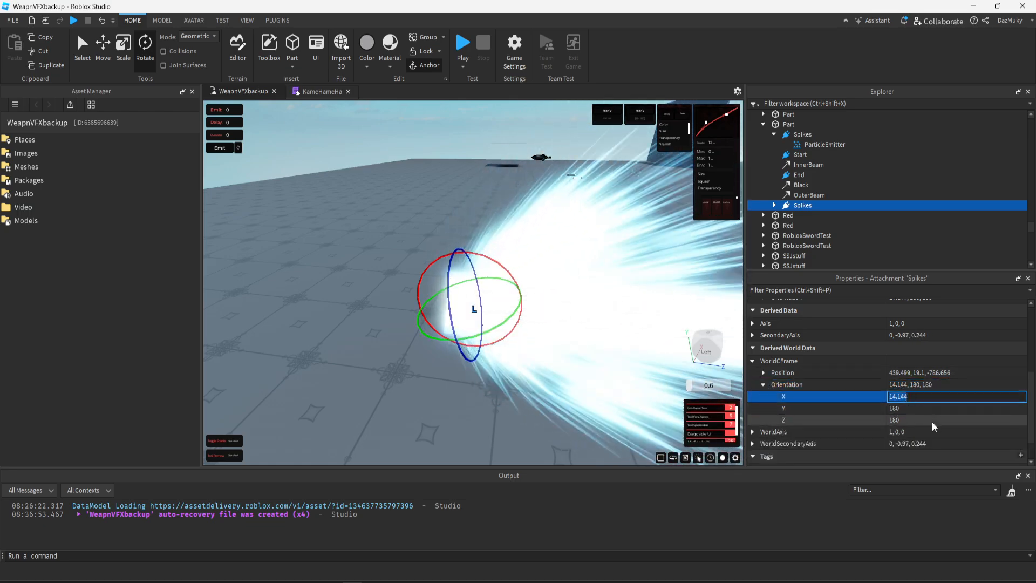
type("0")
key("Return")
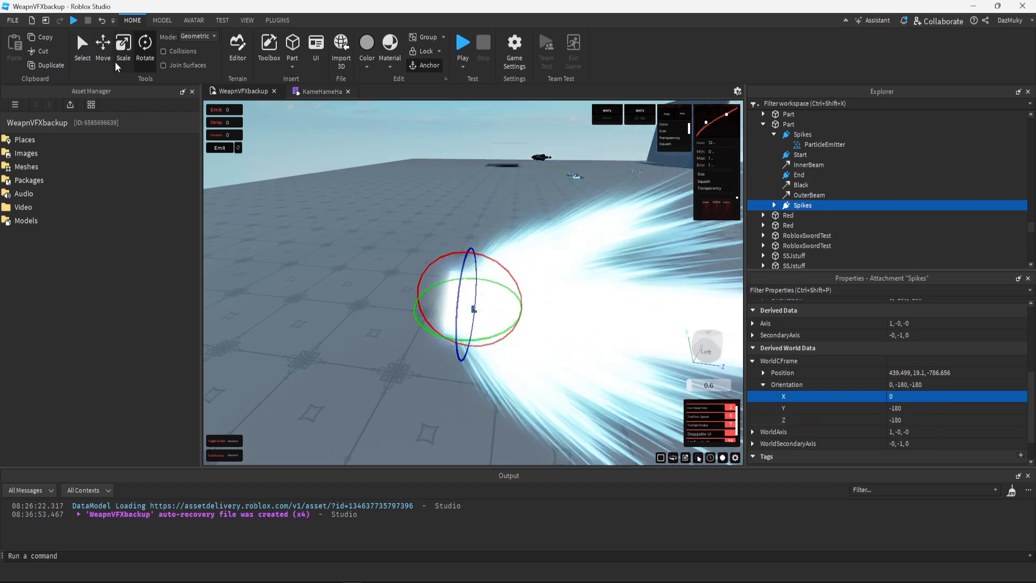
- Move the duplicated Spikes attachment outward to a Z position of about -56.4 so its spikes cover the beam's tip
key("ctrl+2")
left_click_drag(520, 306, 461, 356)
left_click(416, 399)
right_click(415, 400)
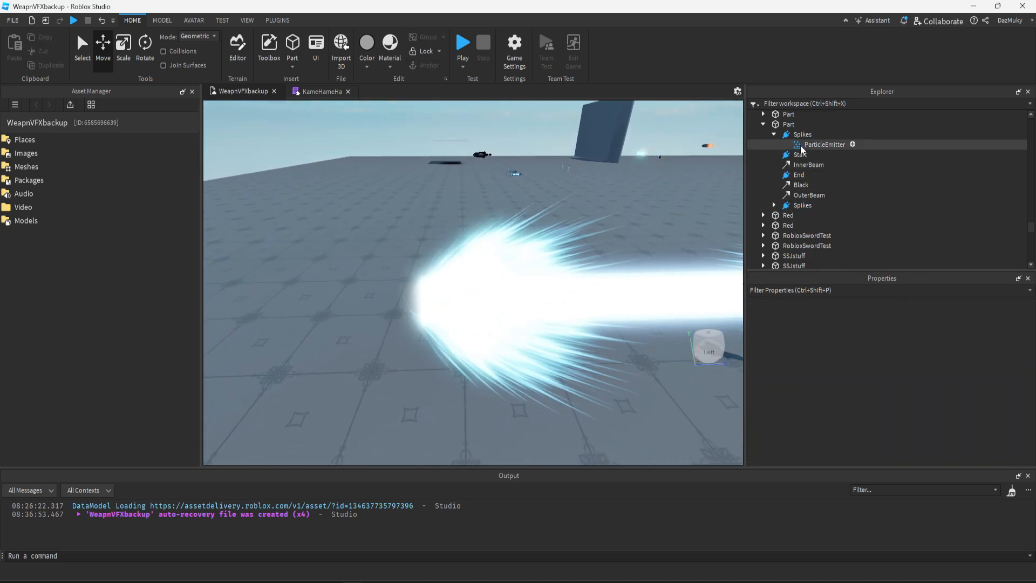
left_click(803, 135)
left_click(802, 206)
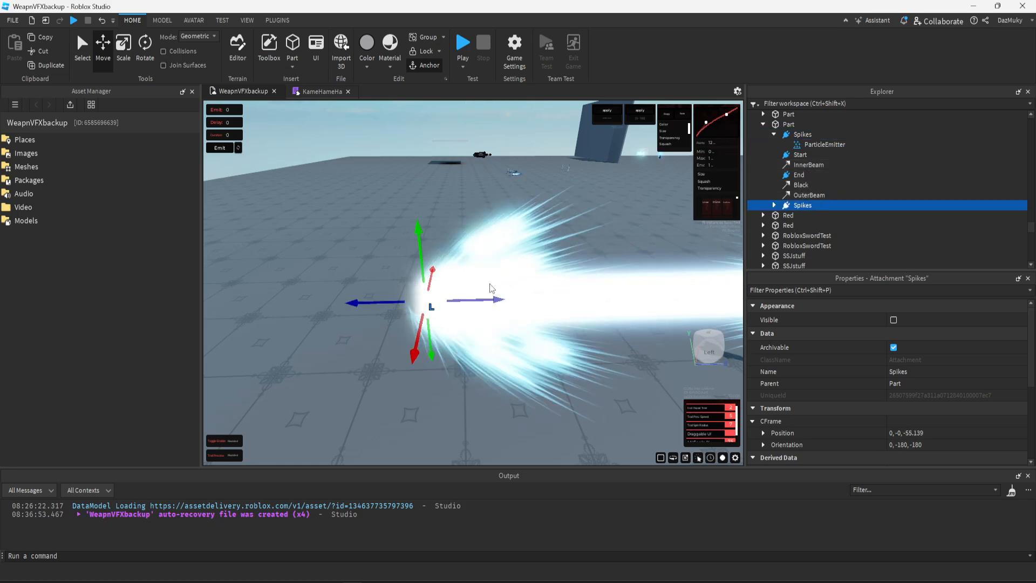
left_click_drag(491, 300, 421, 300)
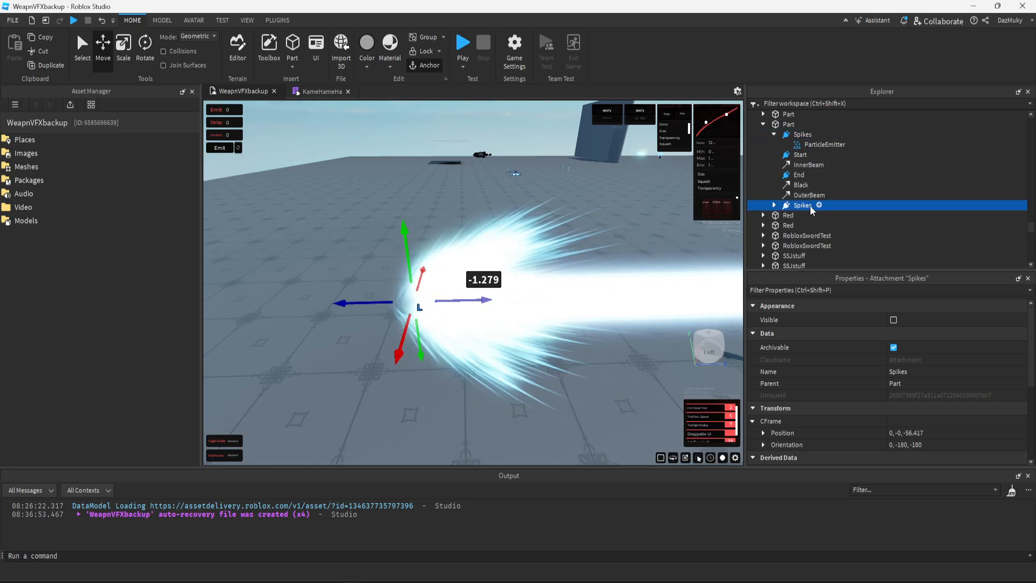
- Rename the duplicated attachment at the beam's tip SpikesEnd
type("End")
key("Return")
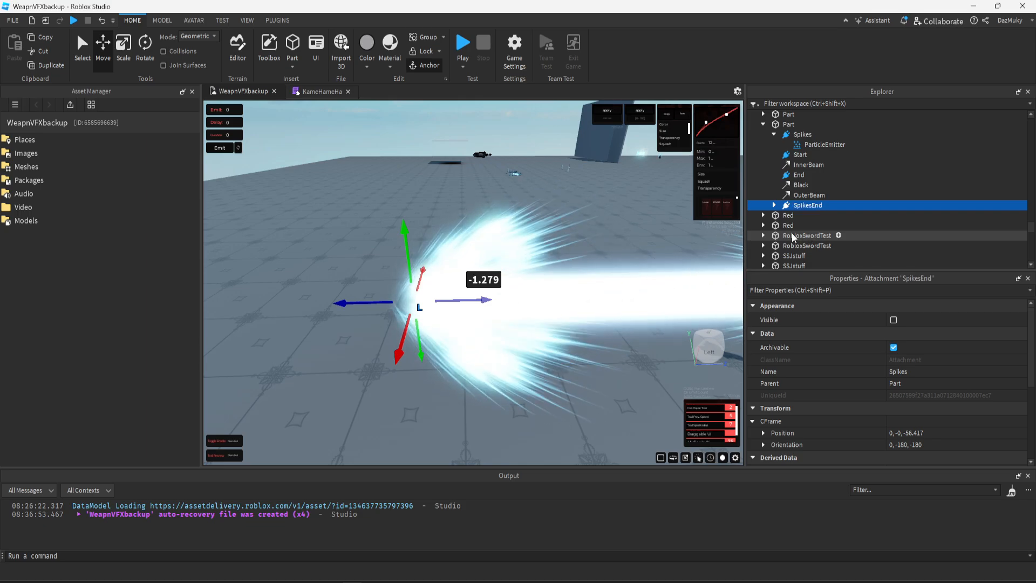
left_click(416, 359)
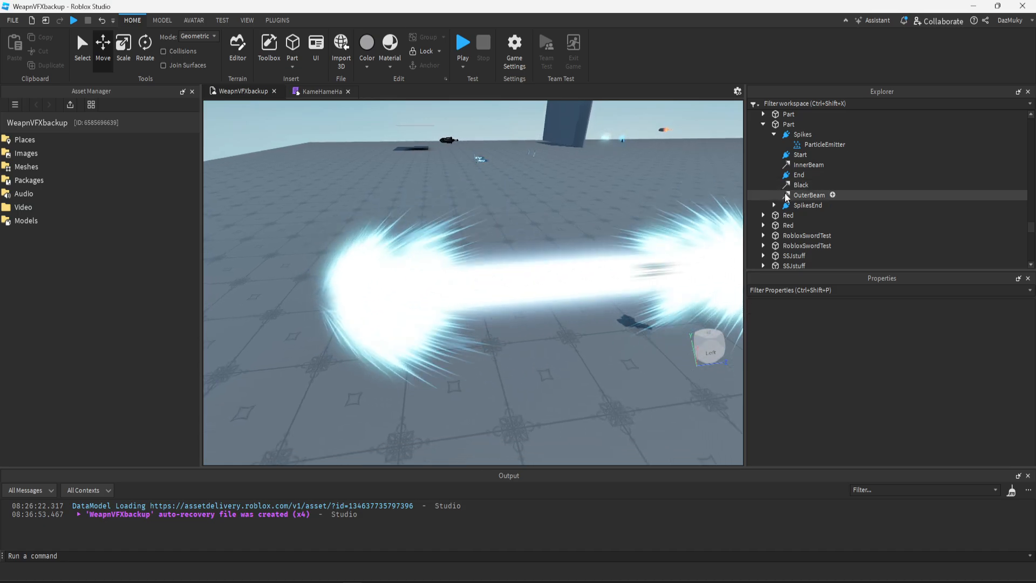
- Move the End and SpikesEnd attachments together outward to lengthen the beam, and view it from both ends
left_click(799, 207)
left_click(800, 175, "ctrl")
right_click(565, 260)
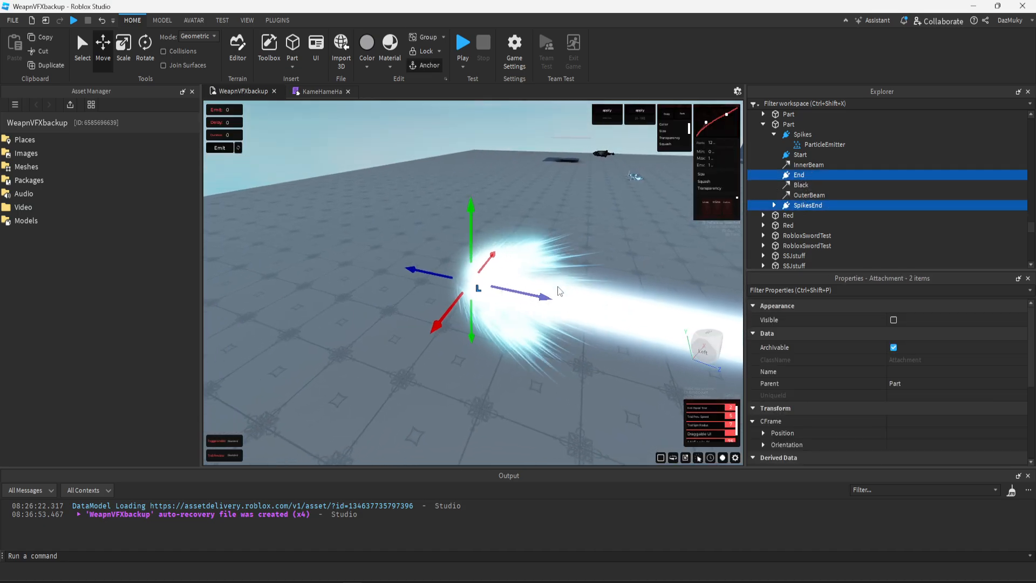
left_click_drag(557, 297, 429, 268)
left_click(506, 236)
right_click(507, 236)
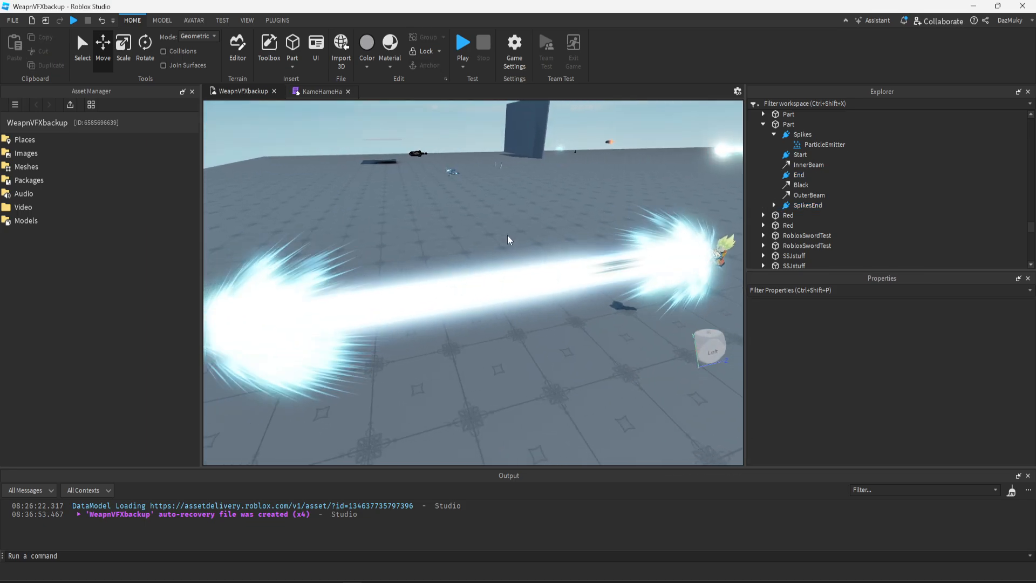
right_click(510, 235)
key("w")
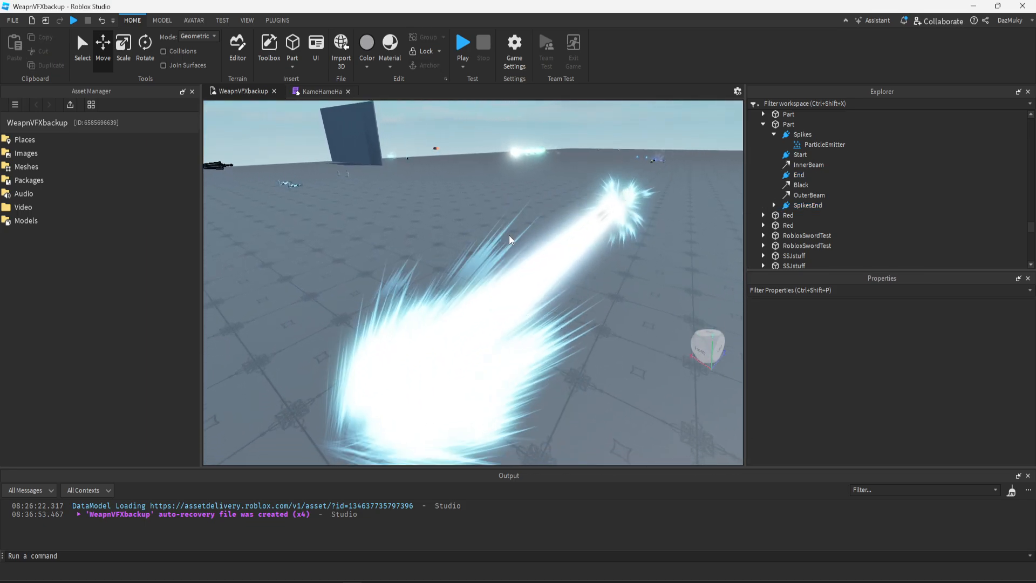
right_click(509, 240)
- Lower the Squash curve of the SpikesEnd particle emitter, bringing its start down to about -0.113 and its middle point slightly down
left_click(804, 205)
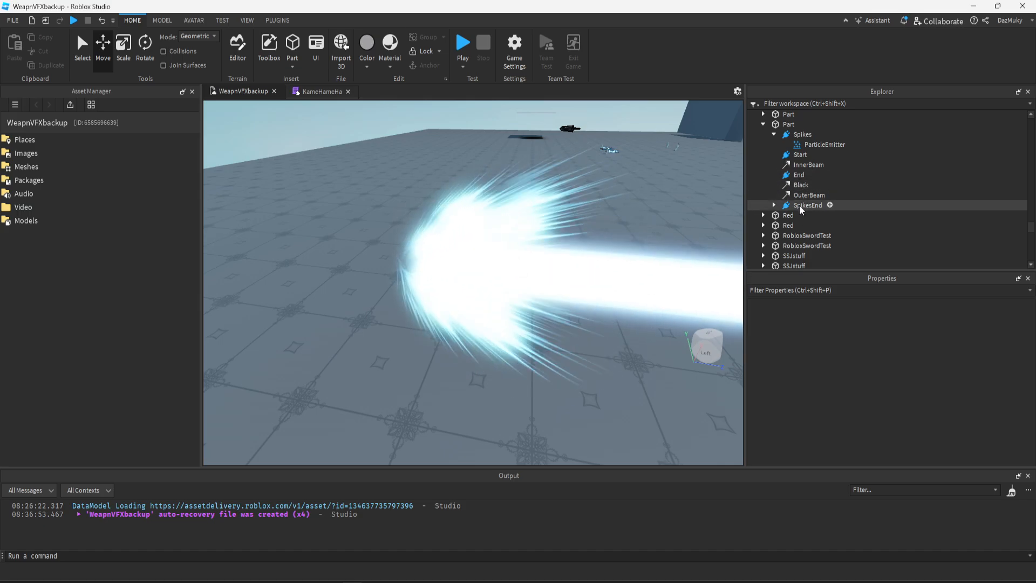
left_click(774, 205)
left_click(811, 215)
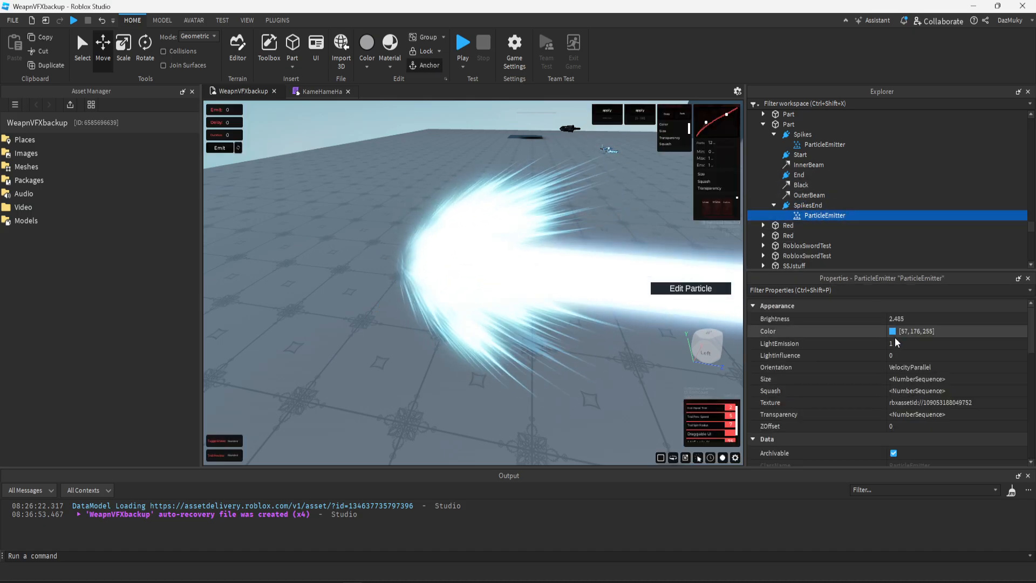
key("w")
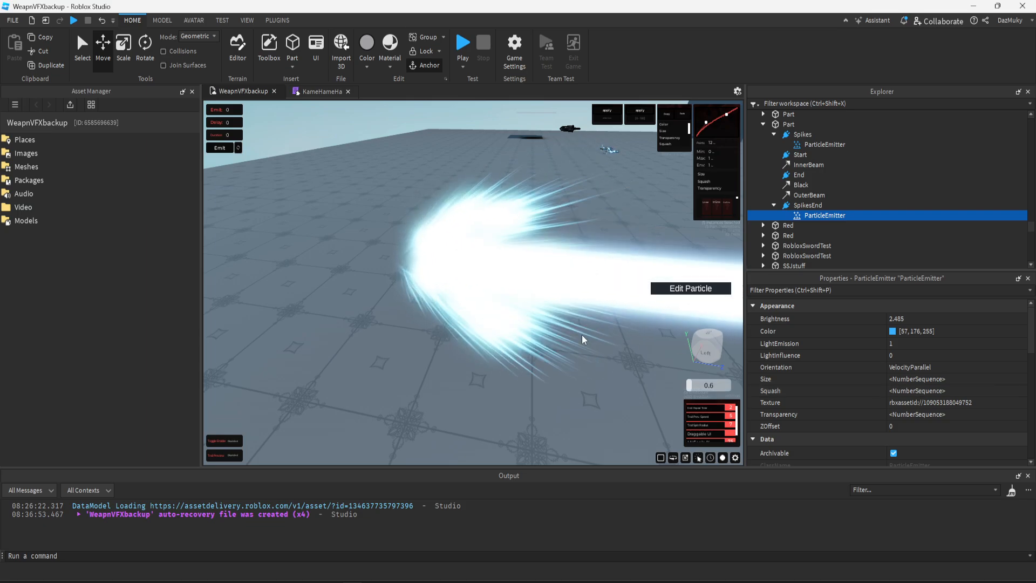
right_click(546, 340)
right_click(547, 340)
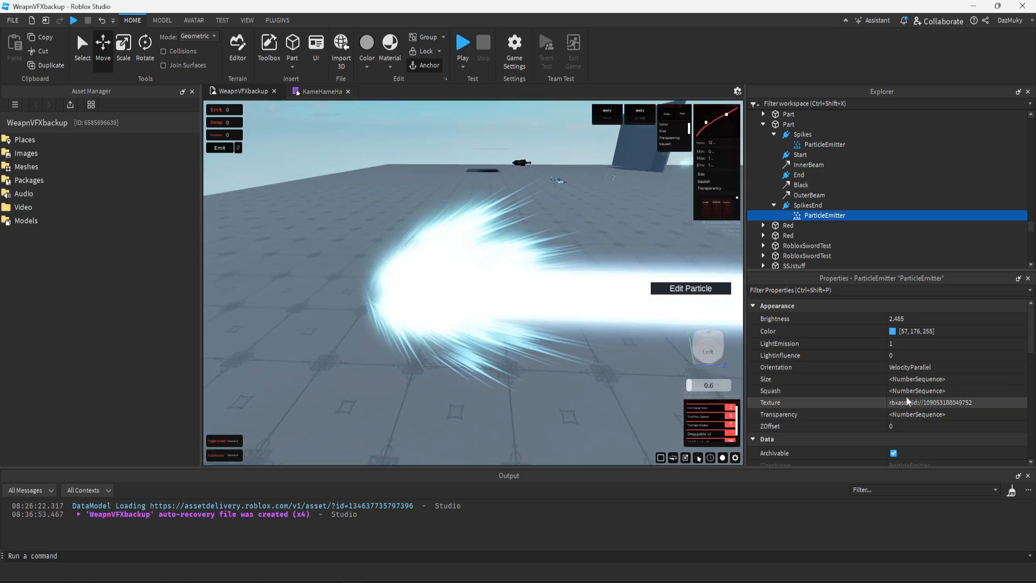
left_click(944, 391)
left_click(1021, 391)
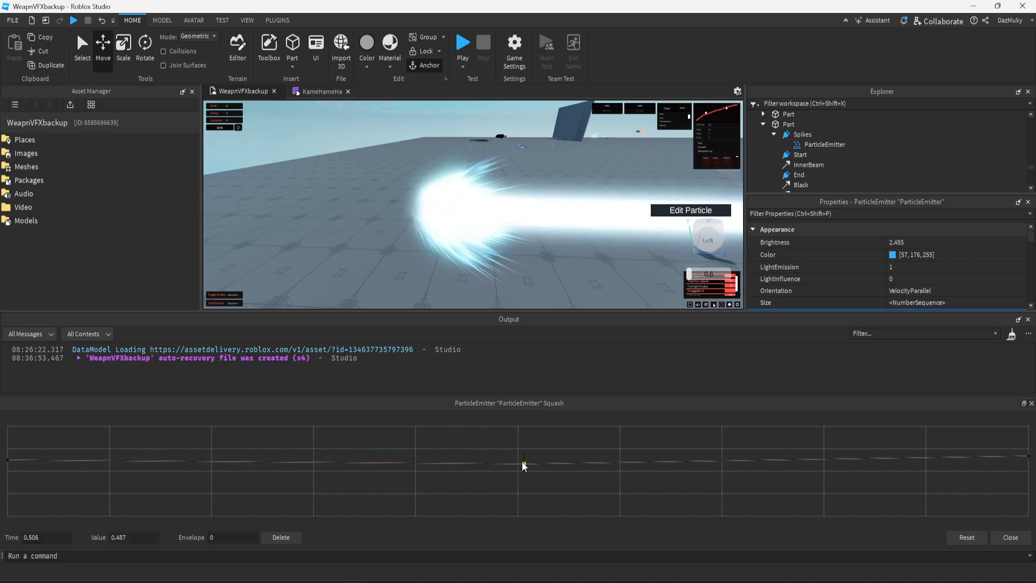
mouse_move(523, 464)
left_mouse_down()
mouse_move(505, 457)
mouse_move(510, 430)
mouse_move(503, 488)
mouse_move(505, 471)
left_mouse_up()
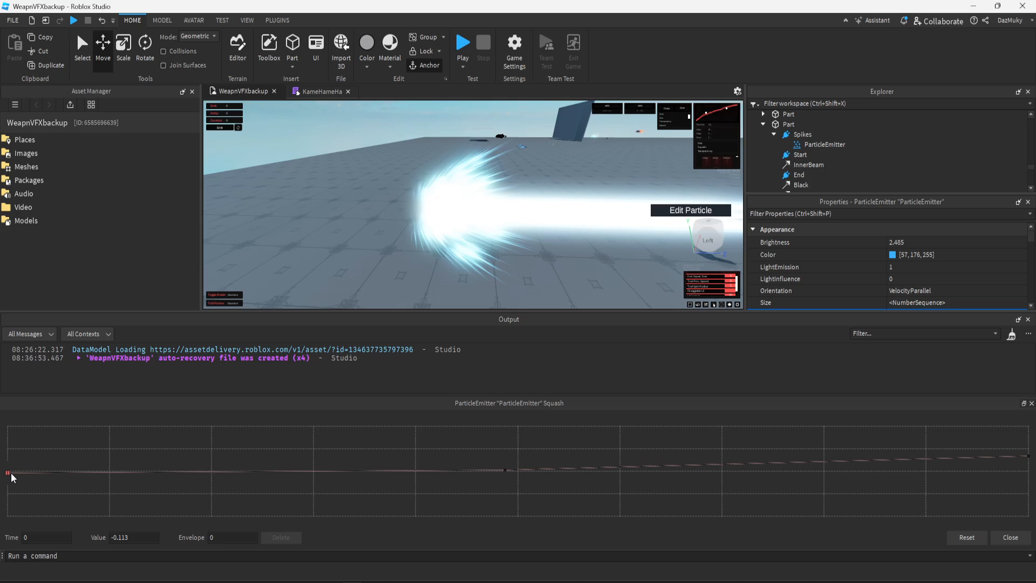
left_click(1005, 538)
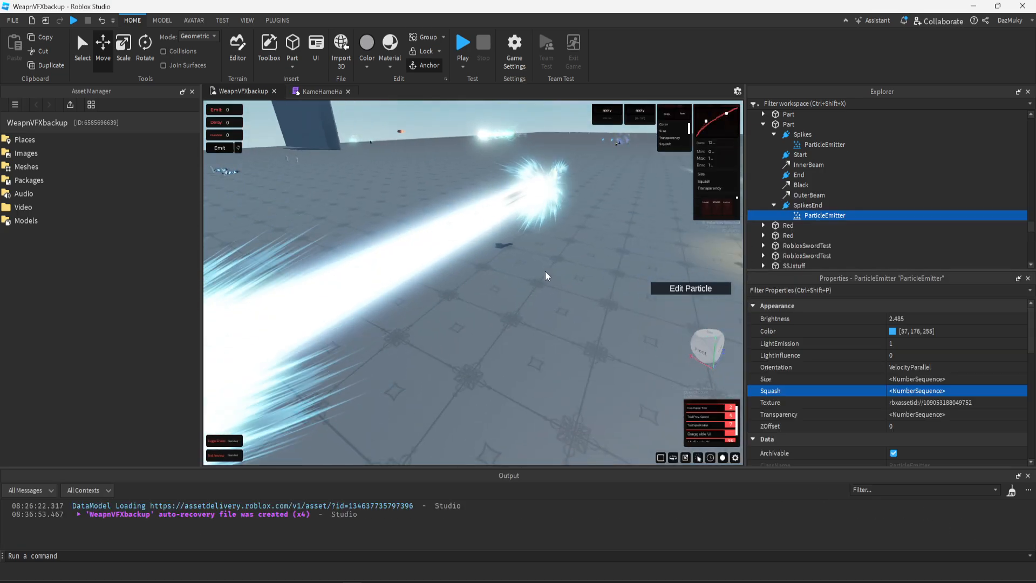
key("d")
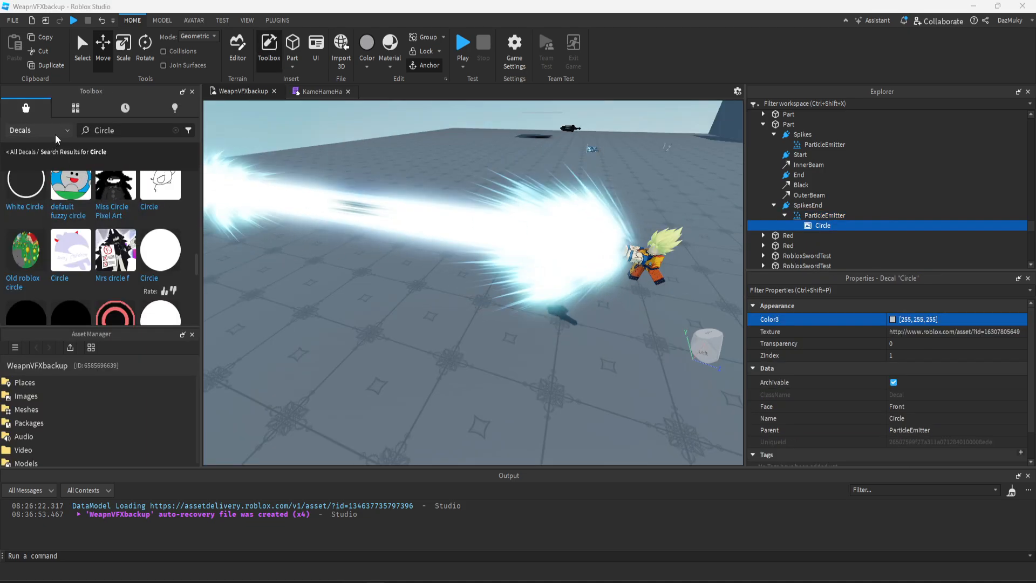
- Delete the inserted Circle decal from the SpikesEnd particle emitter
left_click(109, 132)
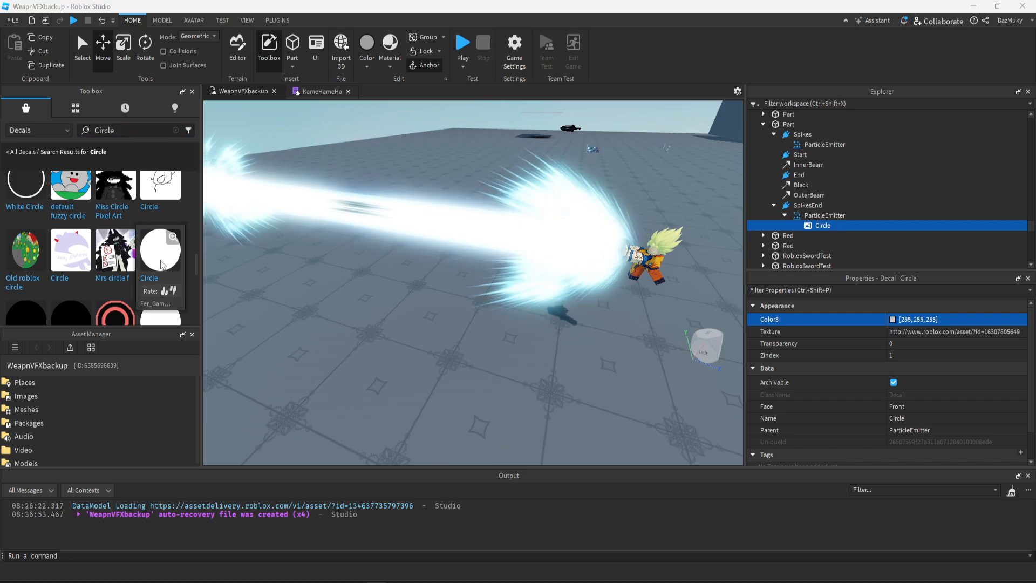
right_click(163, 264)
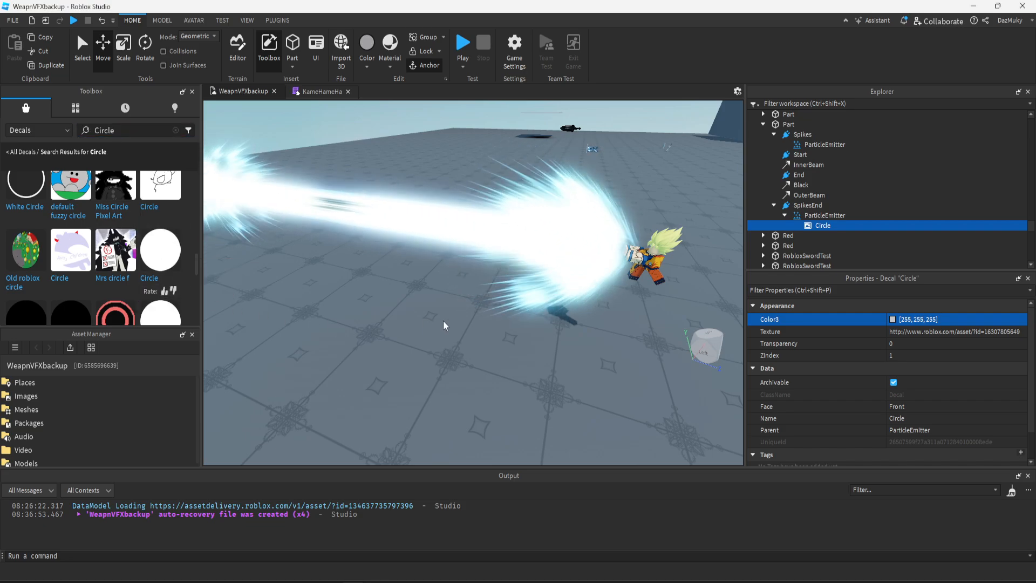
scroll(572, 308, "up", 5)
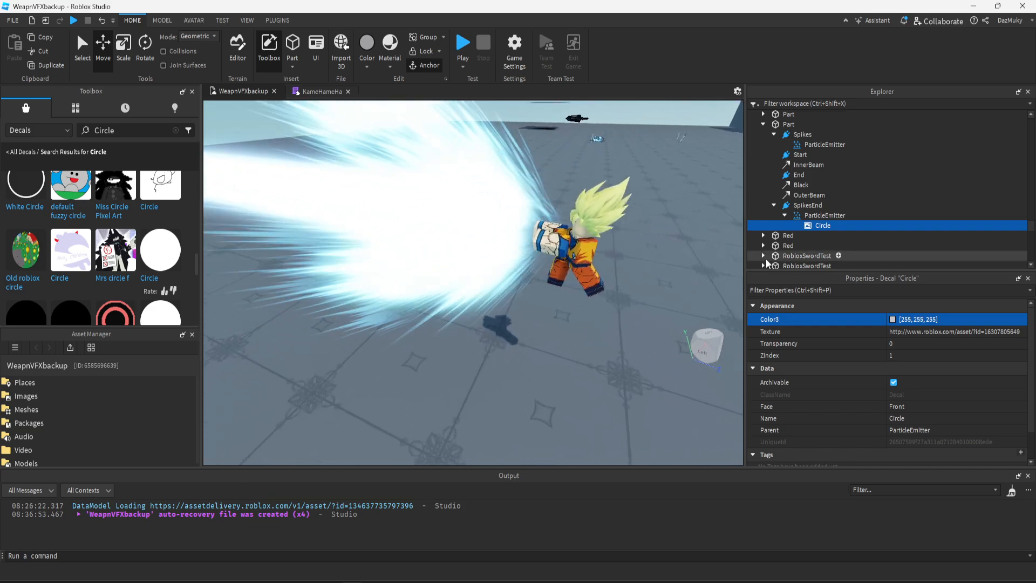
key("Delete")
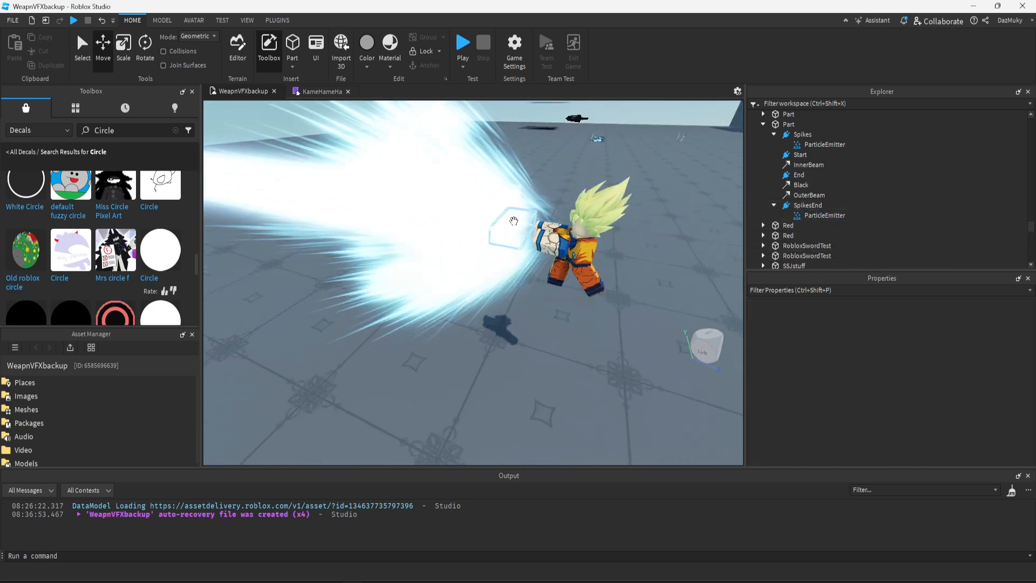
- Add a new attachment to the beam's Part and name it Sphere
left_click(528, 235)
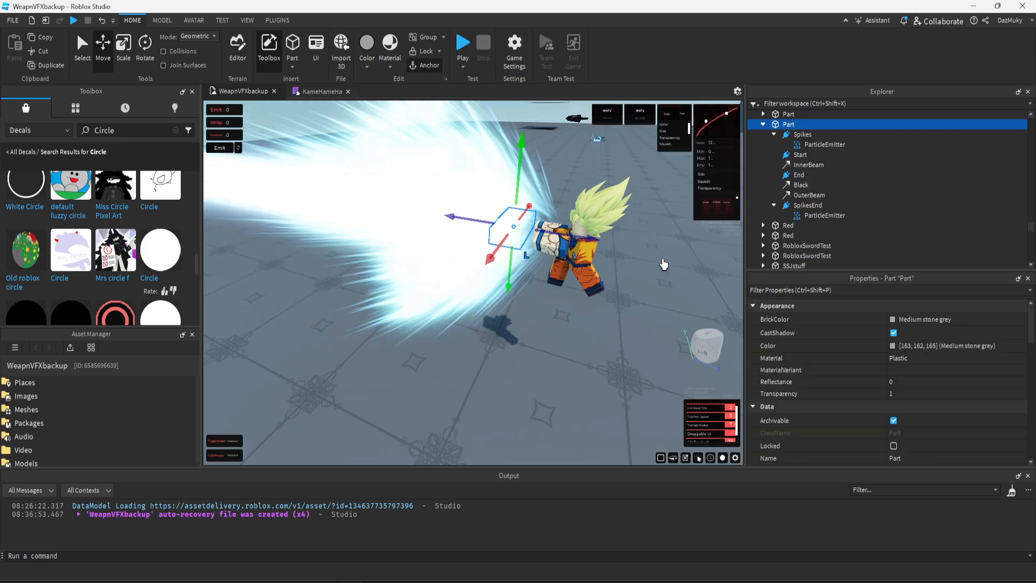
left_click(775, 136)
left_click(774, 195)
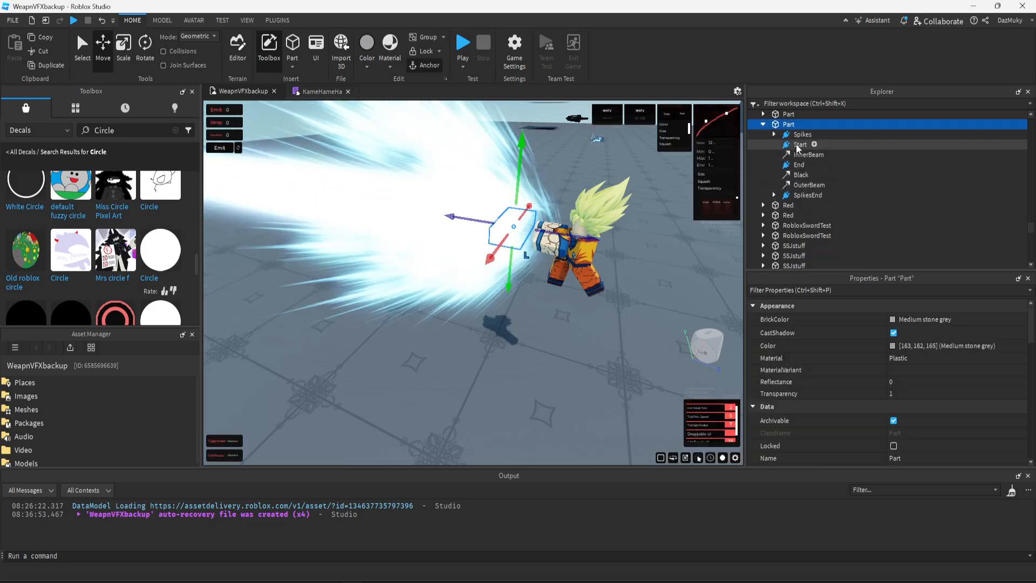
left_click(802, 135)
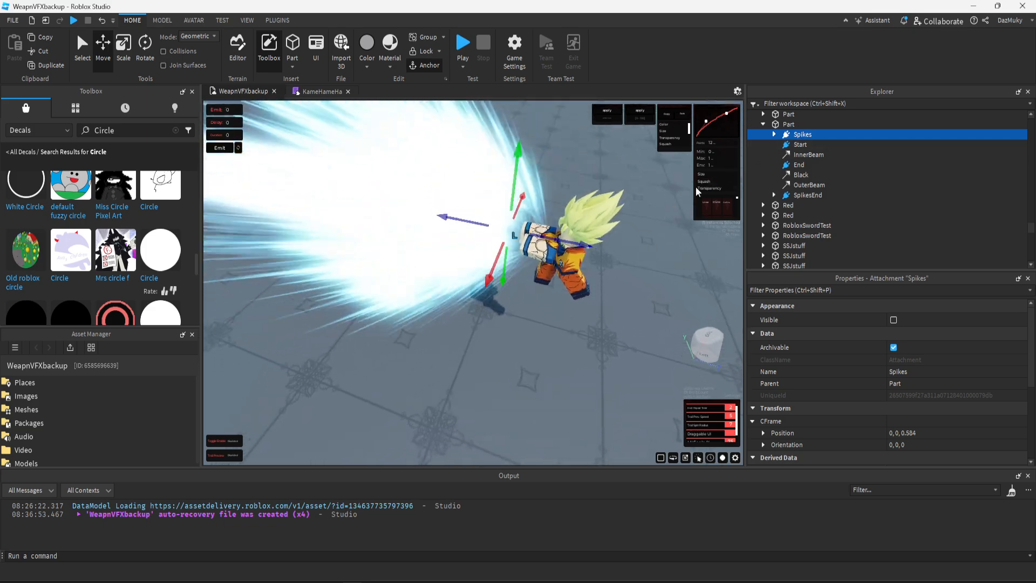
left_click(797, 127)
left_click(801, 124)
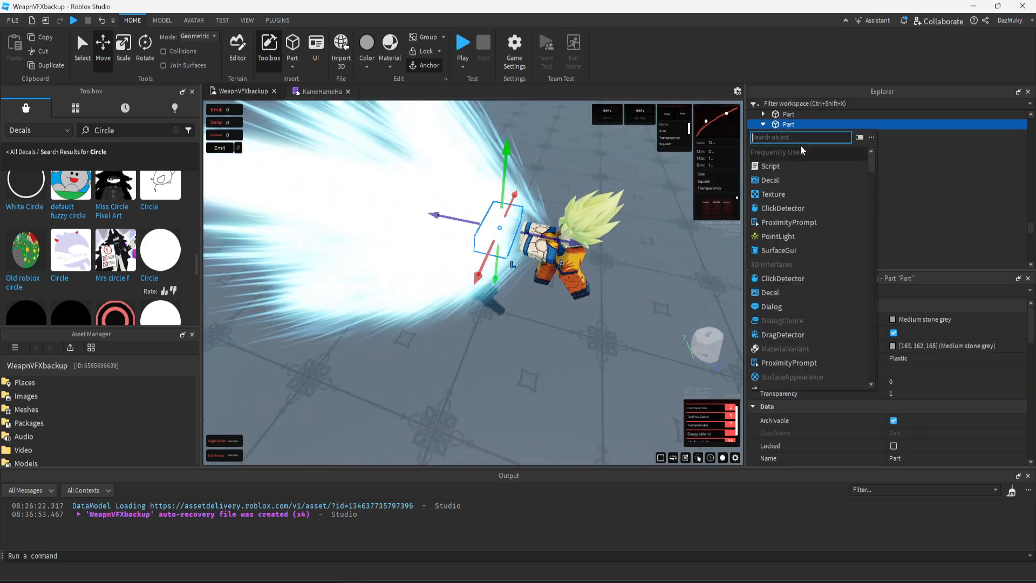
type("At")
left_click(801, 146)
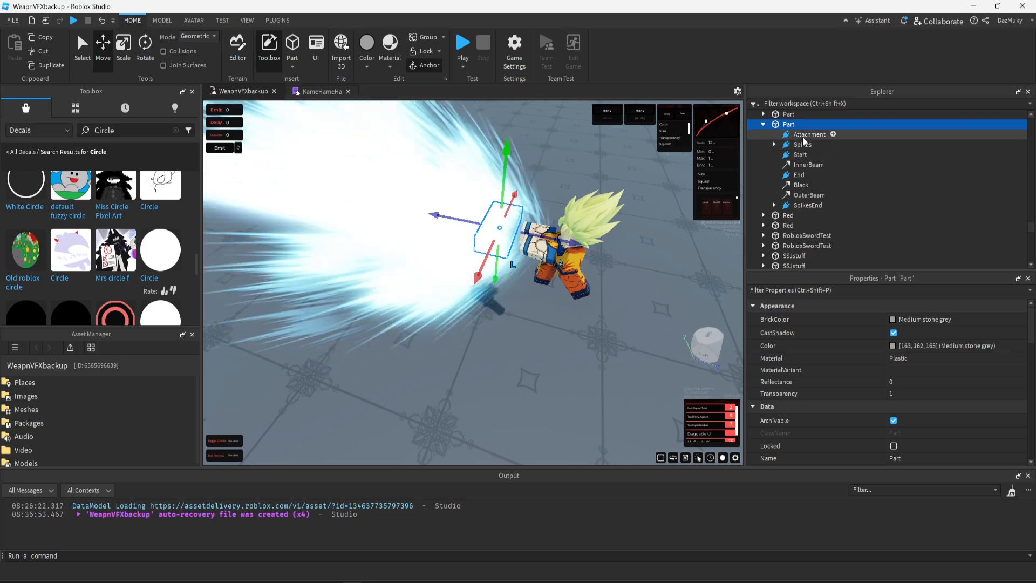
left_click(803, 137)
type("Sphere")
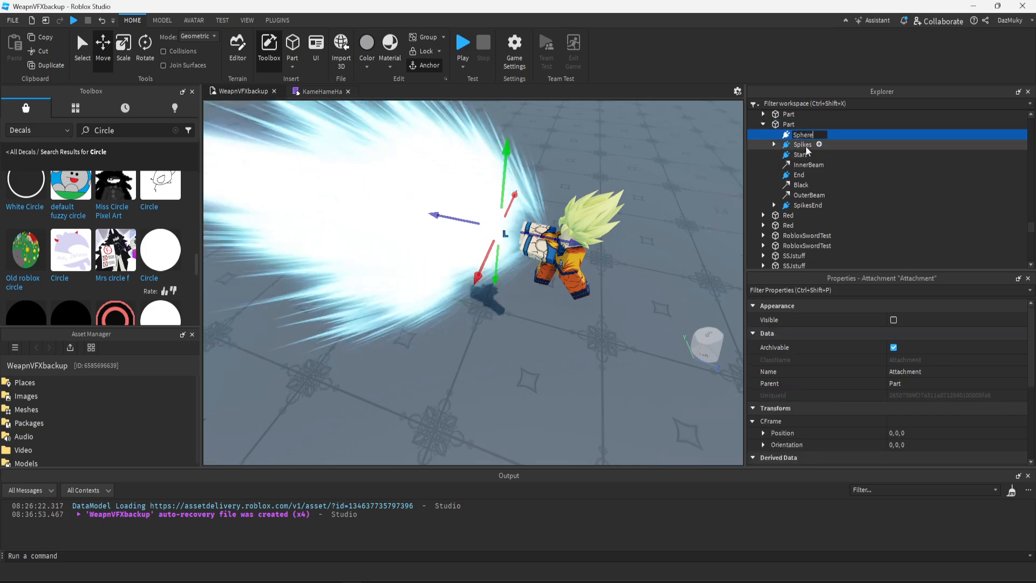
key("Return")
- Add a ParticleEmitter to the Sphere attachment and move the attachment about 16.36 studs along Z, behind the character
type("part")
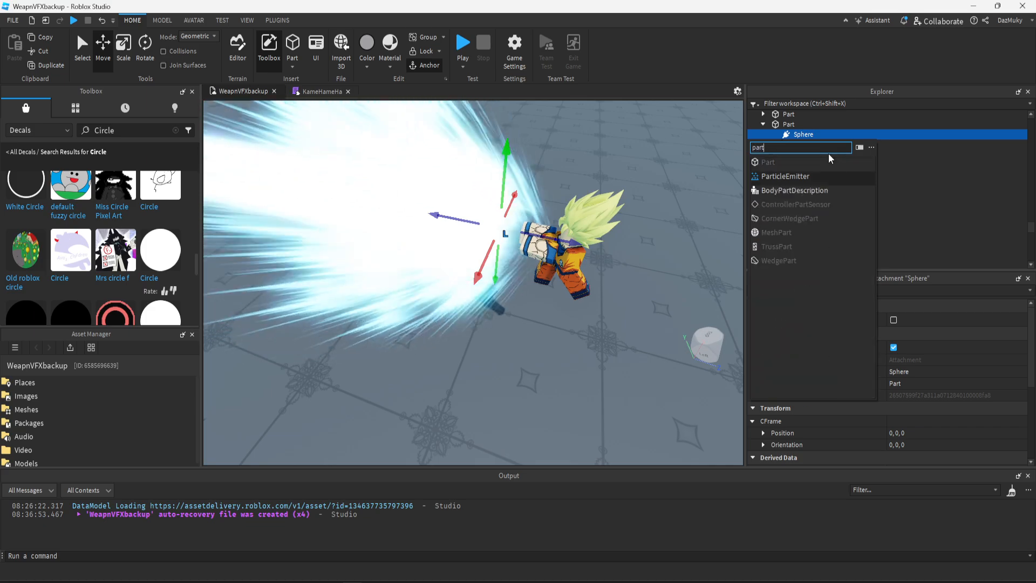
key("Return")
scroll(532, 208, "down", 2)
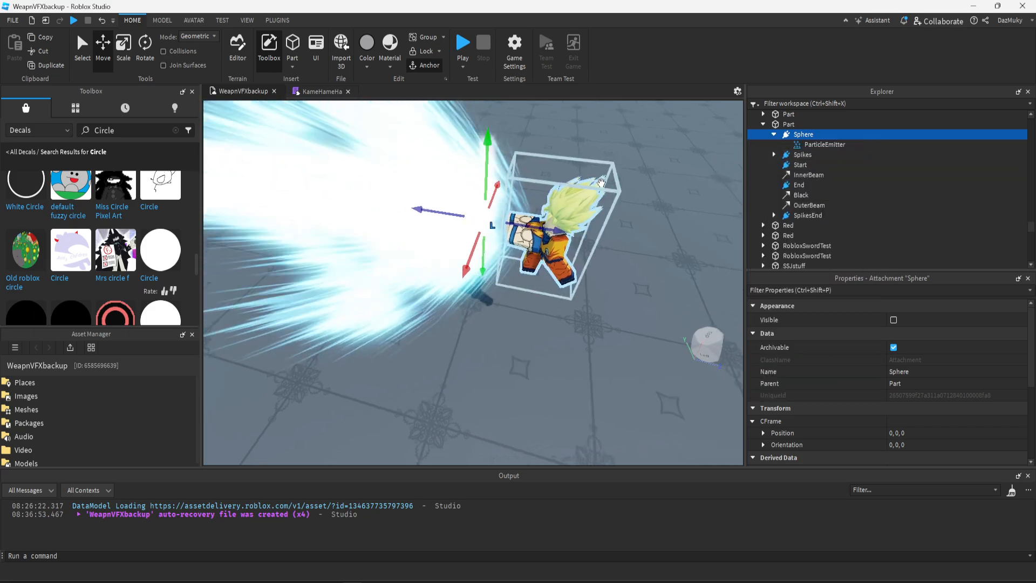
right_click(531, 208)
left_click_drag(438, 276, 612, 305)
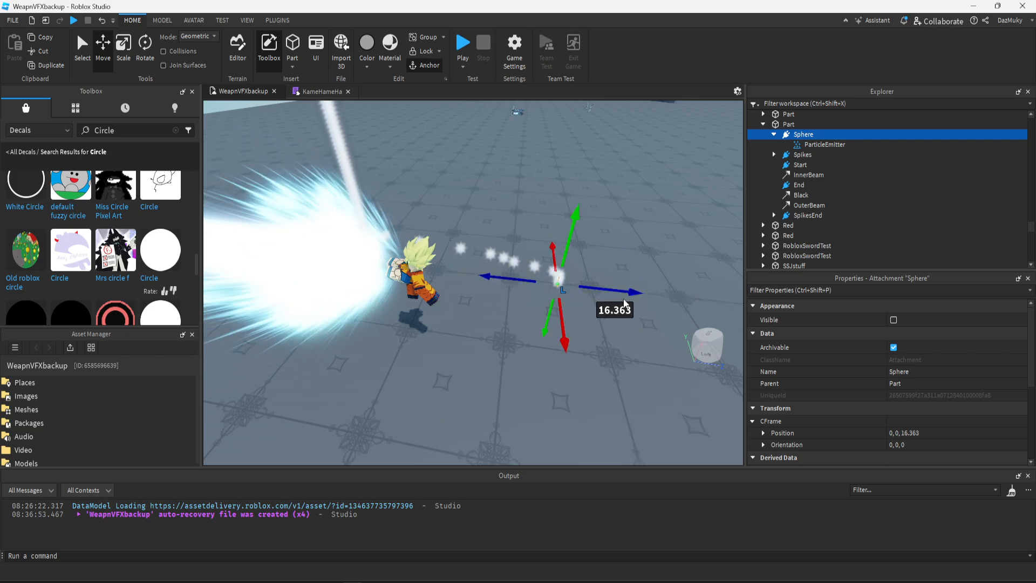
key("f")
key("Down")
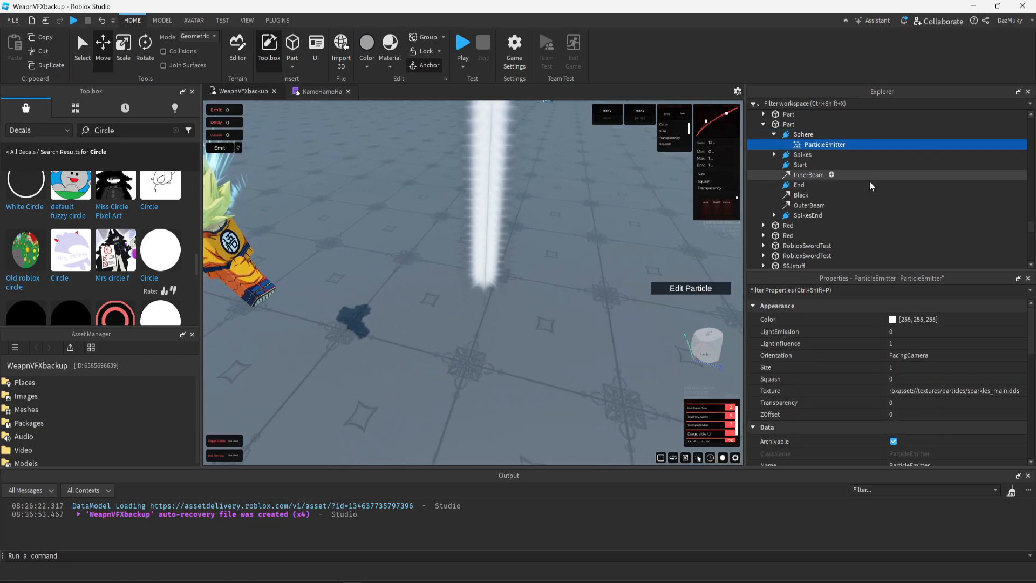
left_click(954, 392)
key("ctrl+v")
key("Return")
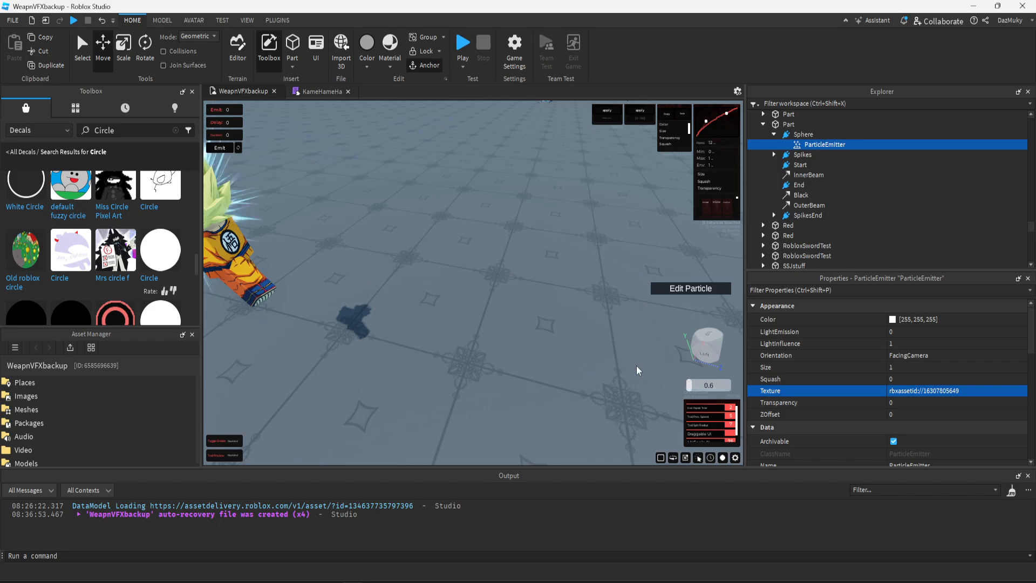
right_click(574, 325)
right_click(573, 325)
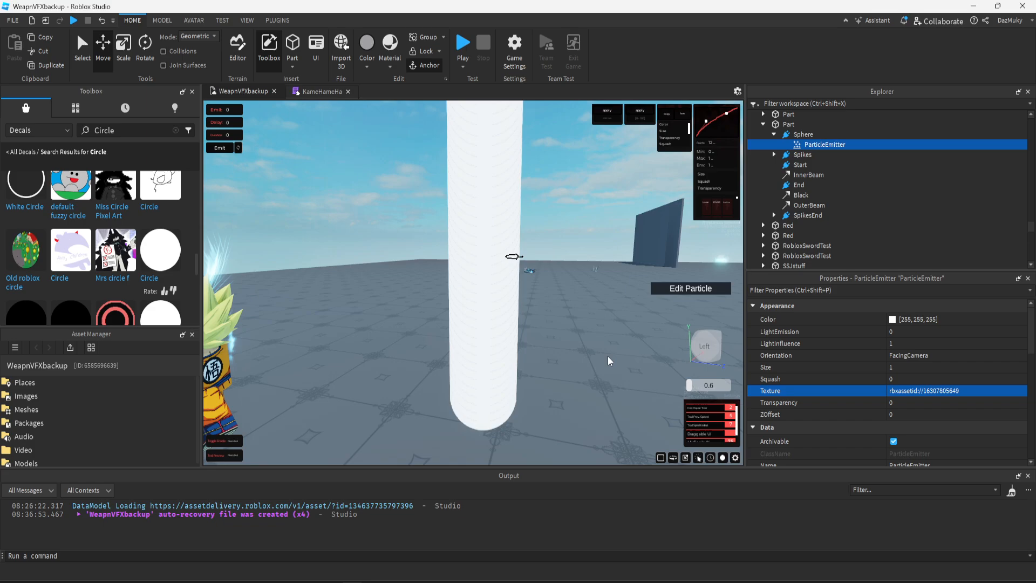
- Set the Sphere particle emitter's Lifetime to 0.85 and its Rate to 8
scroll(902, 417, "down", 5)
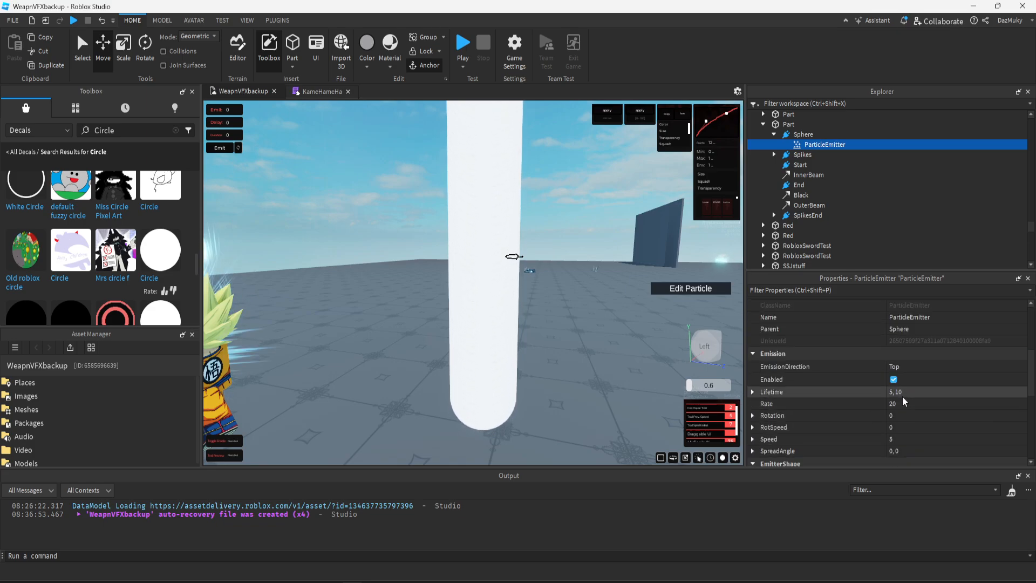
left_click(903, 394)
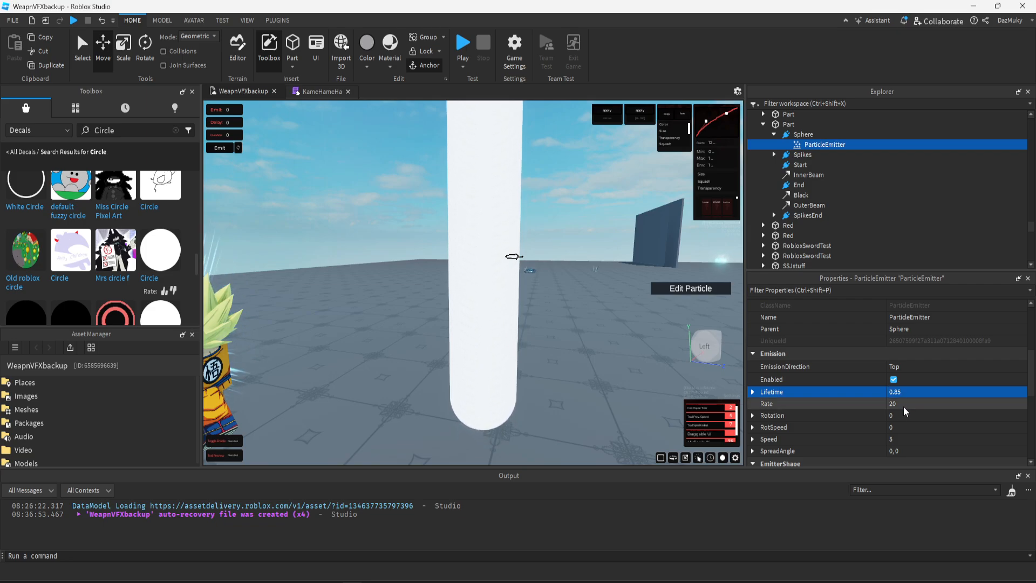
left_click(905, 404)
type("8")
key("Return")
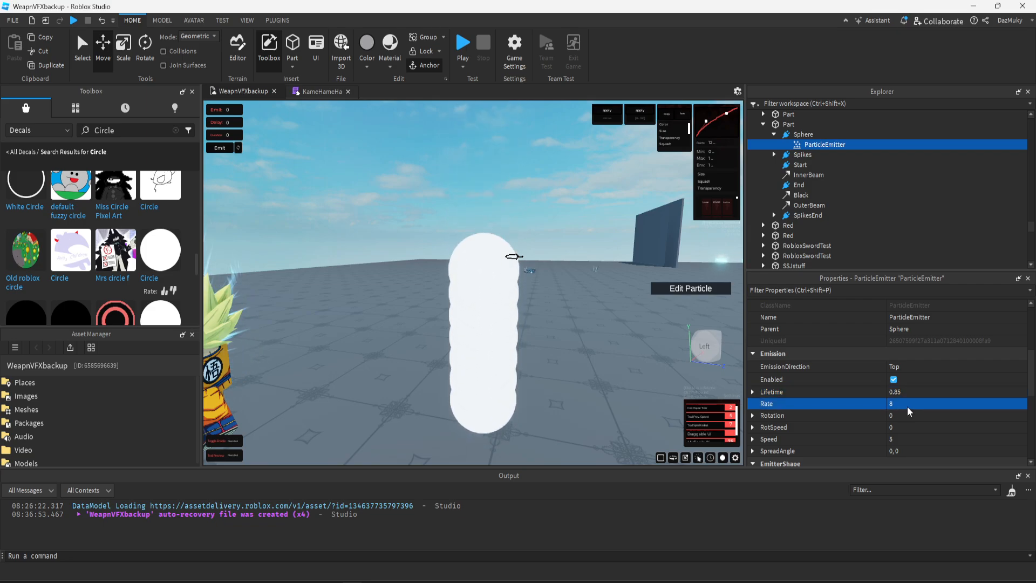
- Set the Sphere particle emitter's Speed to 0 and bring the circle into close view
left_click(903, 439)
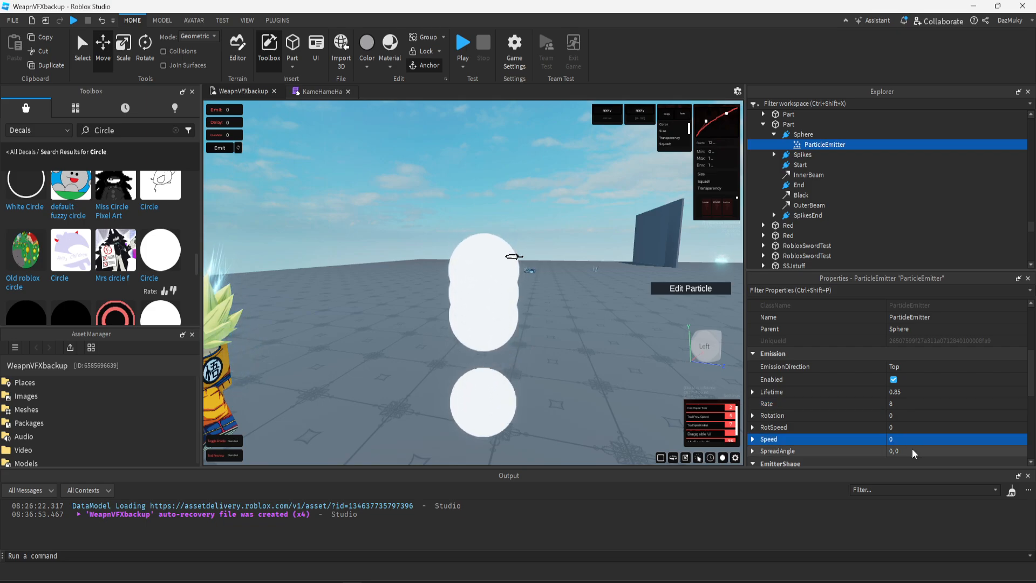
right_click(535, 423)
key("s")
key("a")
key("w")
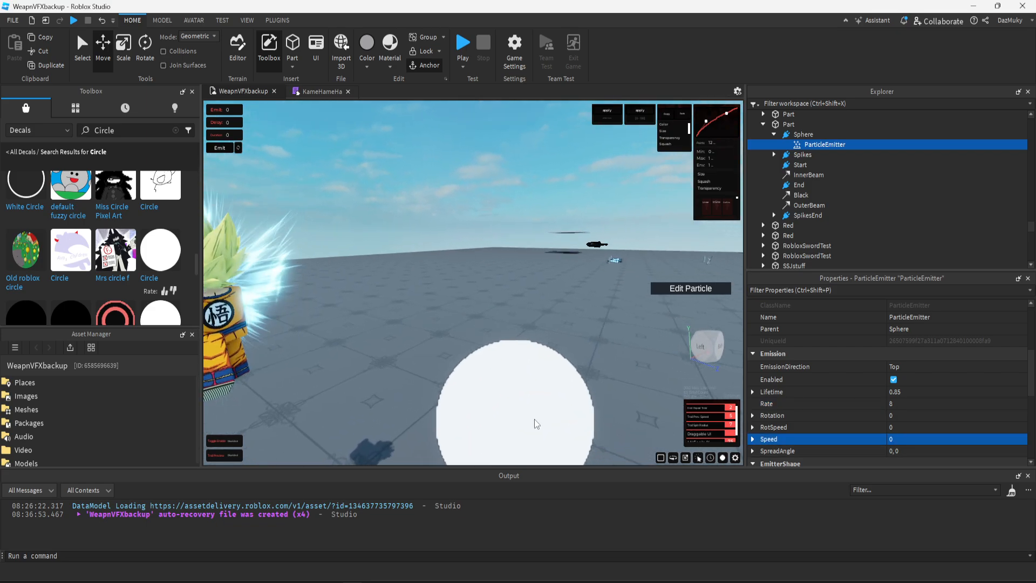
key("q")
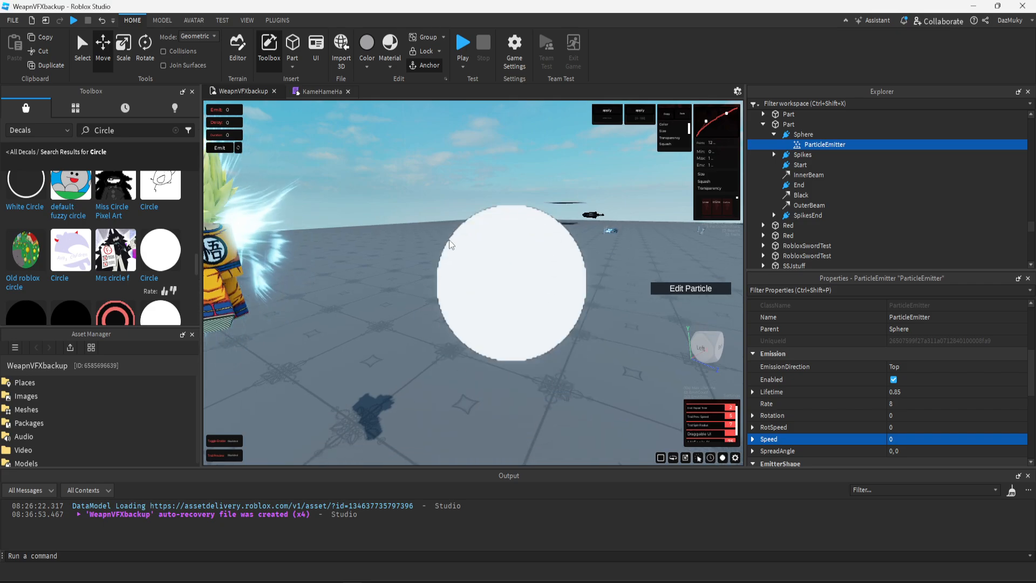
- Try raising the end of the Sphere particle emitter's Size curve to about 1.19
scroll(911, 371, "up", 4)
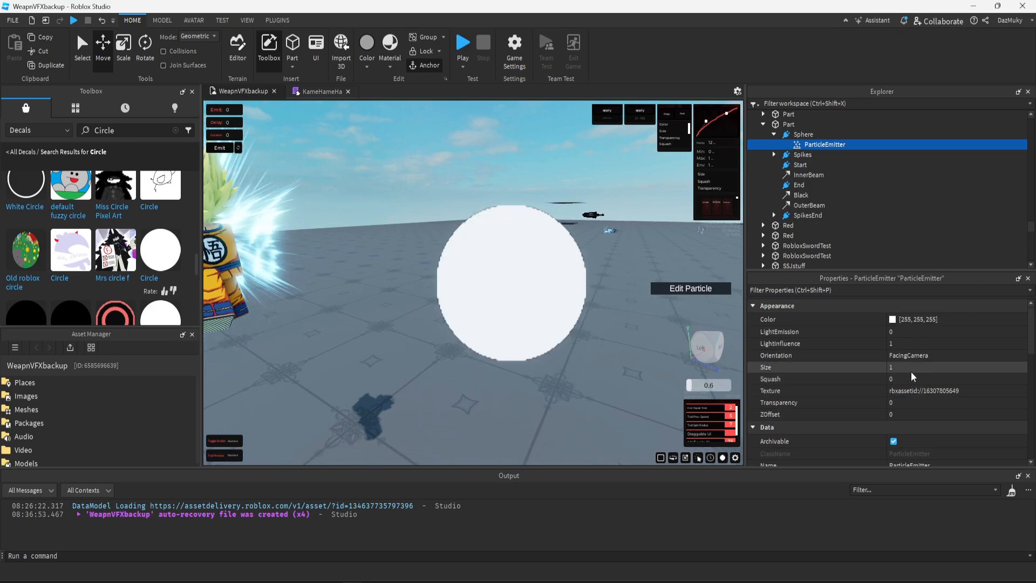
left_click(1019, 367)
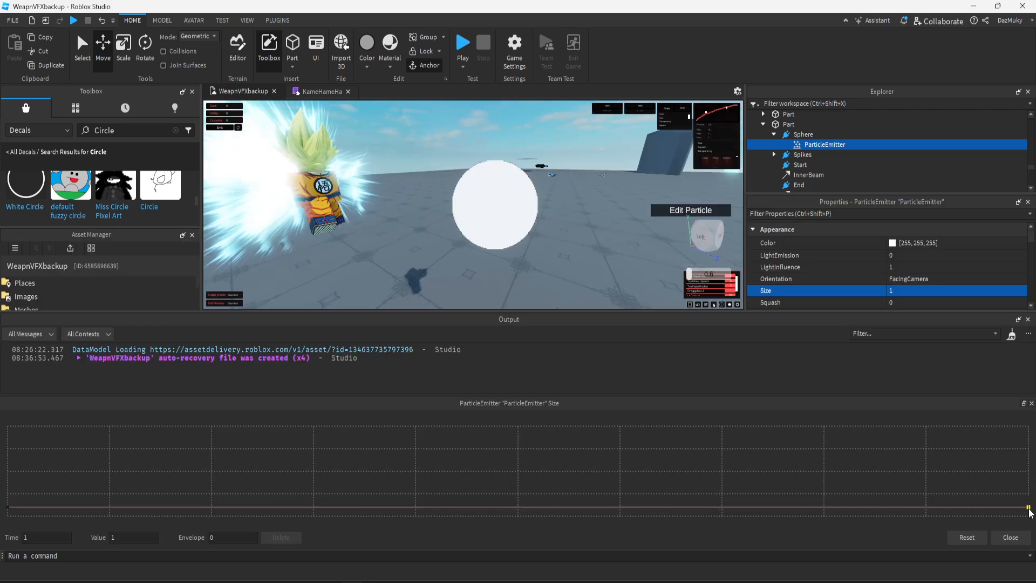
left_click_drag(1028, 507, 1029, 512)
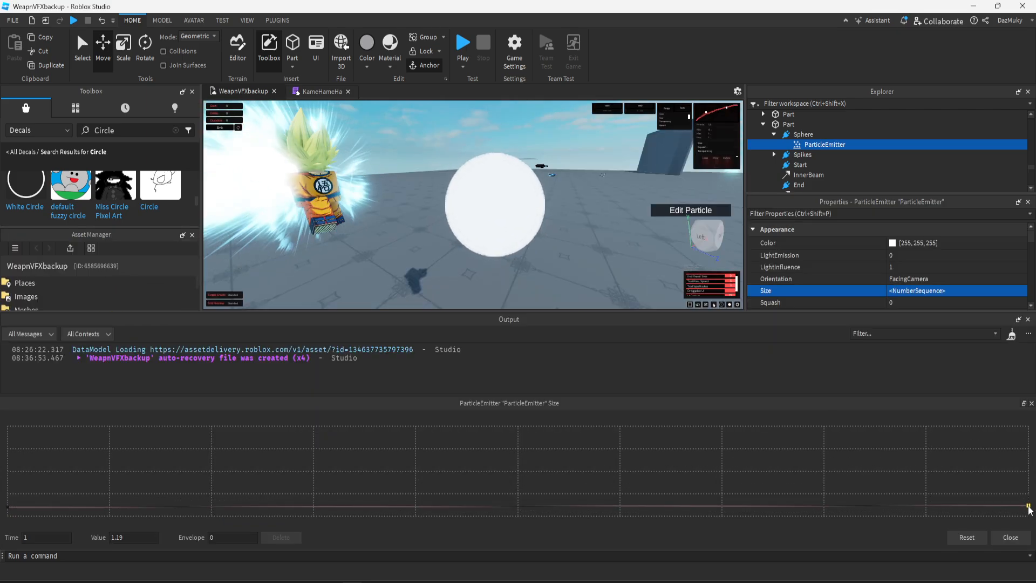
left_click(1010, 537)
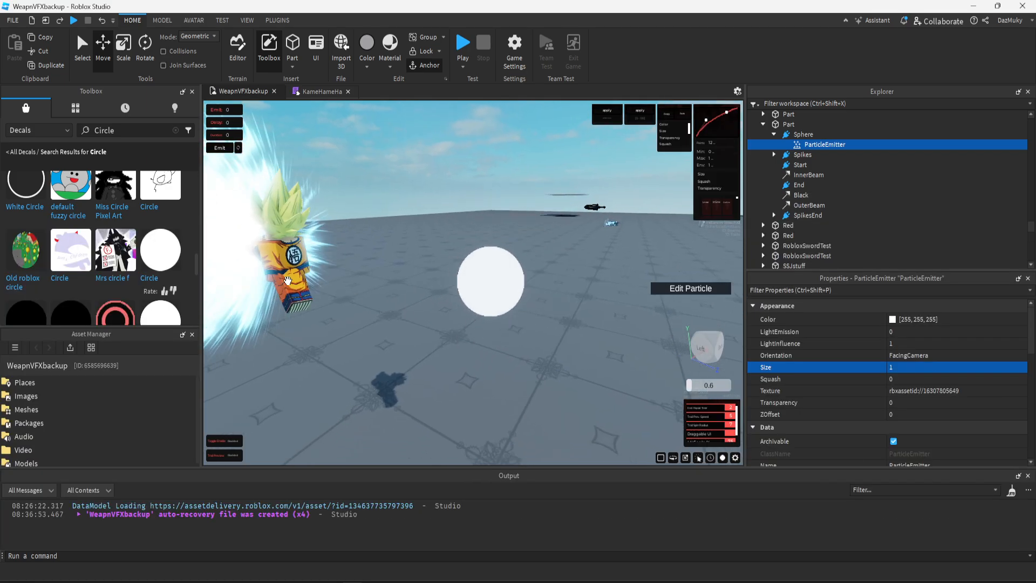
scroll(170, 252, "down", 3)
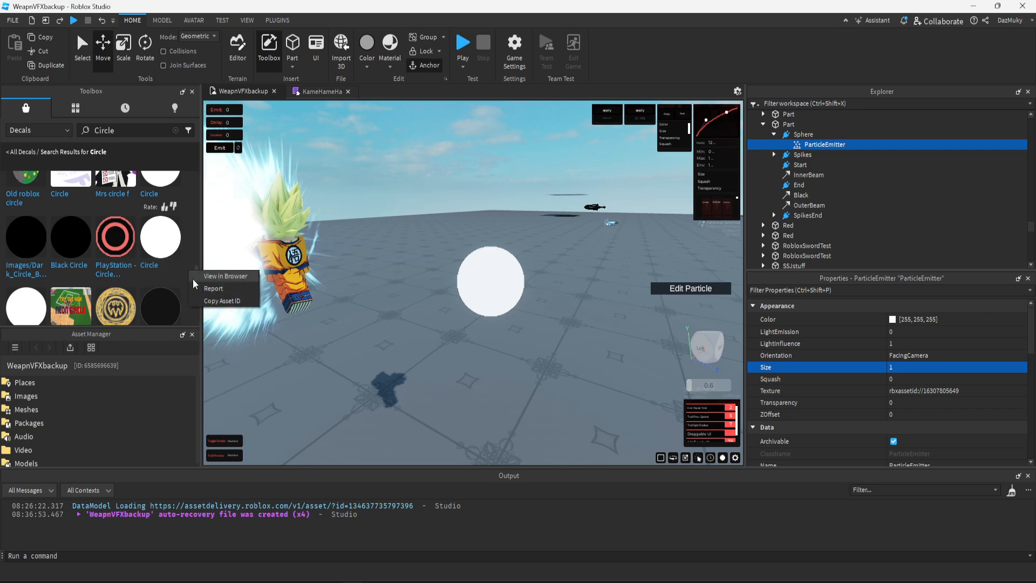
left_click(942, 390)
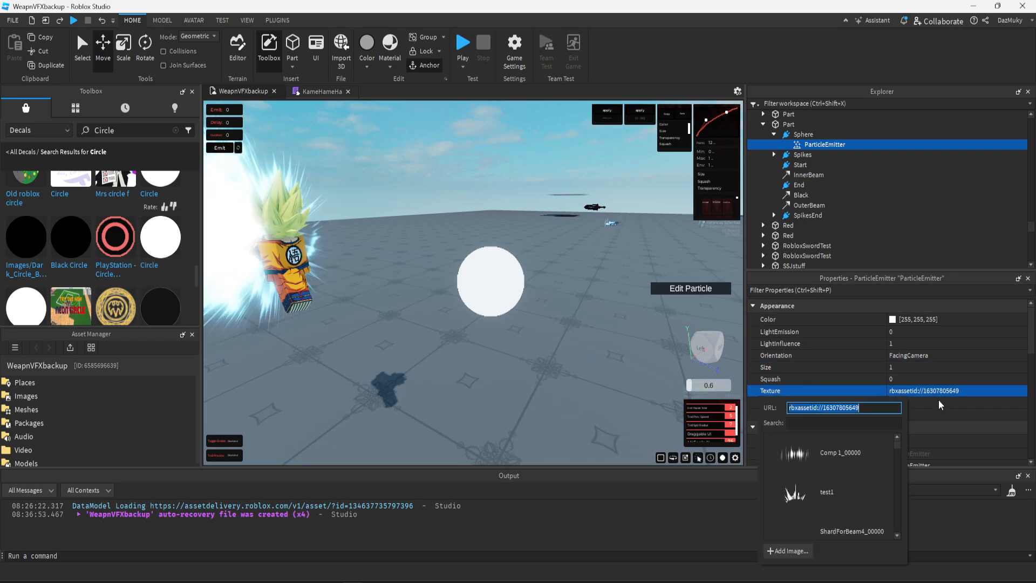
key("ctrl+v")
key("Return")
scroll(601, 314, "up", 4)
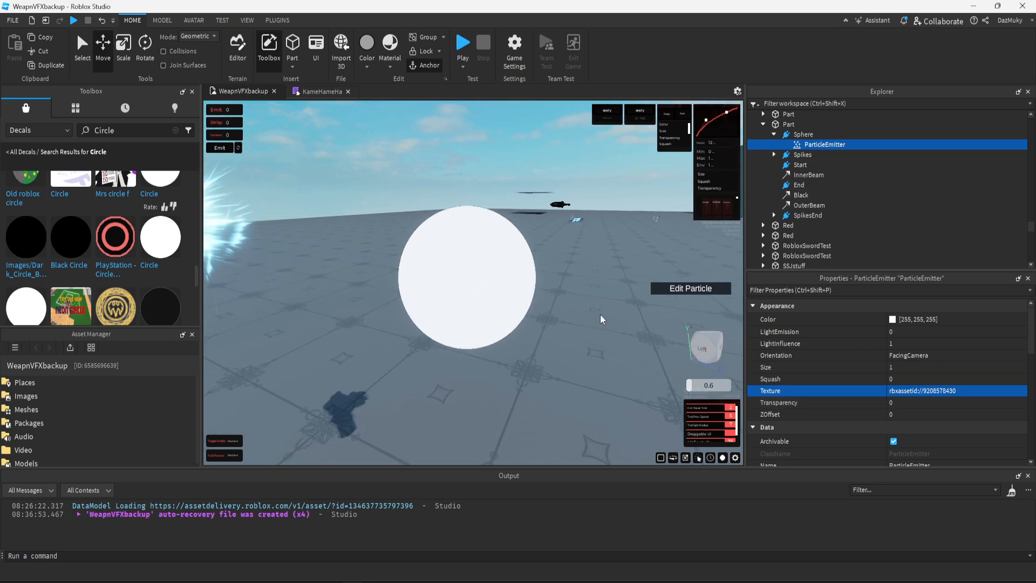
scroll(42, 248, "down", 2)
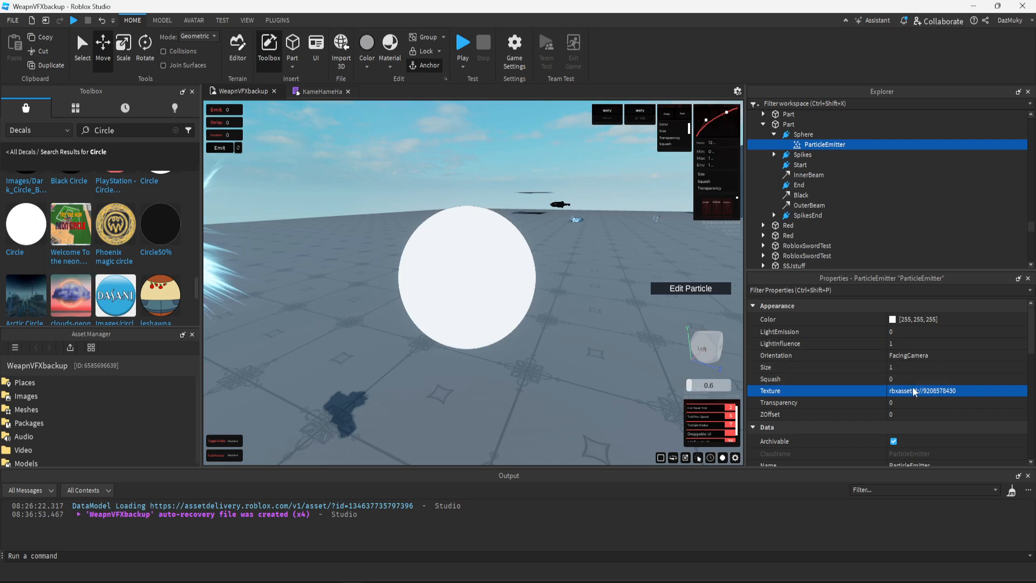
key("ctrl+v")
key("Return")
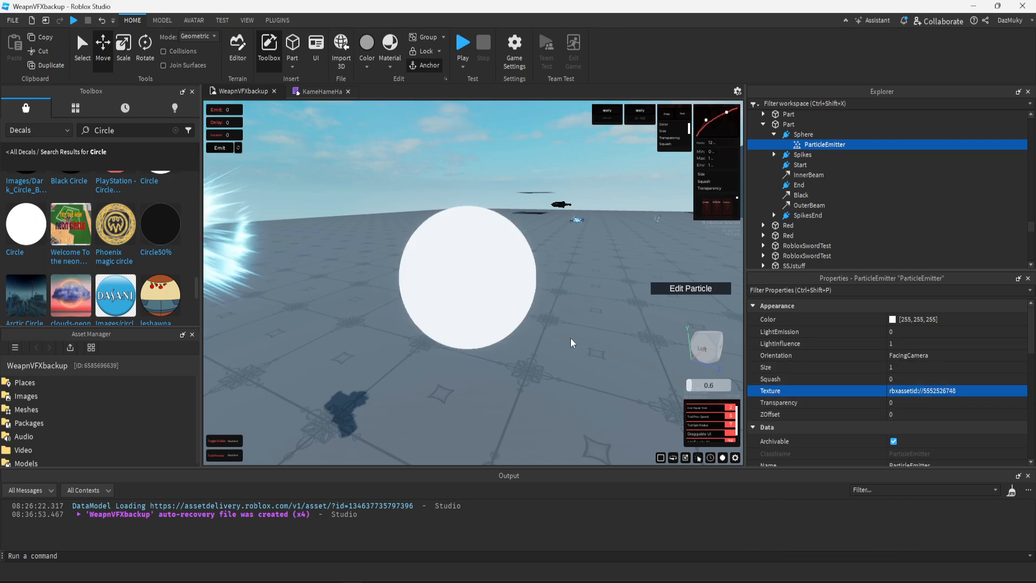
right_click(571, 344)
left_click(513, 354)
scroll(514, 354, "down", 3)
scroll(513, 354, "up", 1)
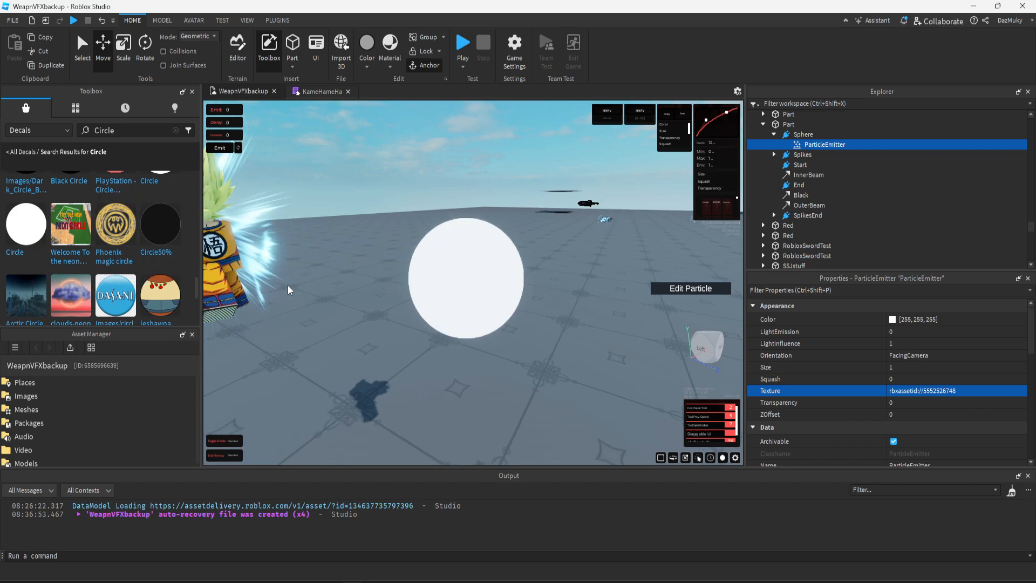
scroll(570, 300, "down", 3)
left_click_drag(545, 301, 536, 291)
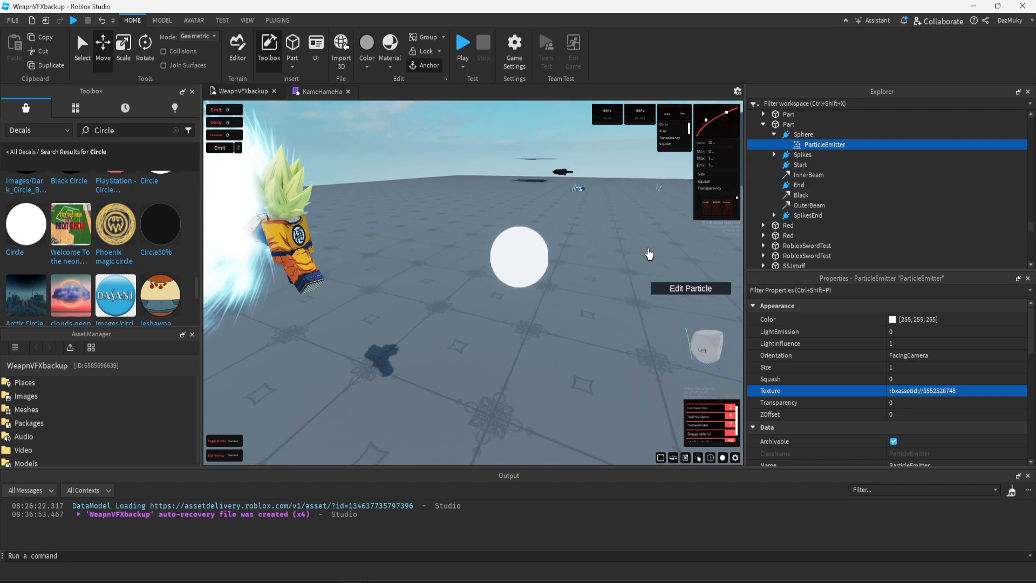
- Enable LockedToPart on the Sphere attachment's particle emitter
scroll(899, 406, "down", 6)
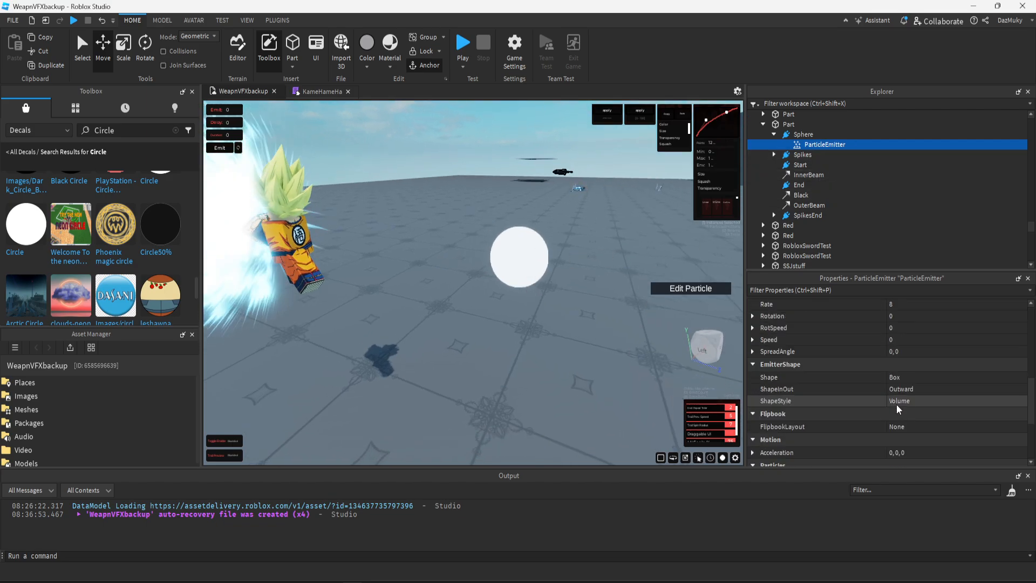
left_click(894, 371)
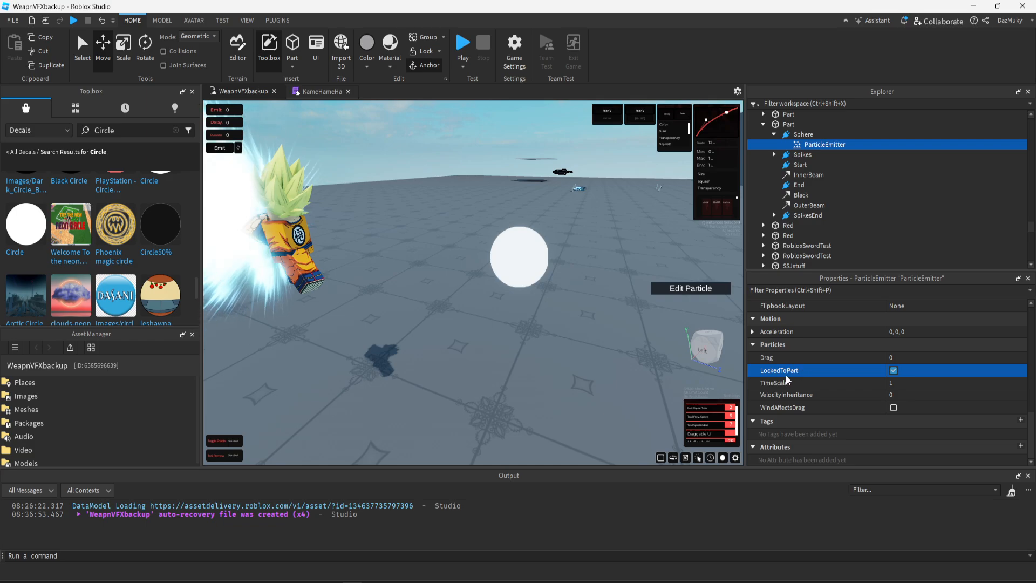
left_click_drag(572, 320, 541, 314)
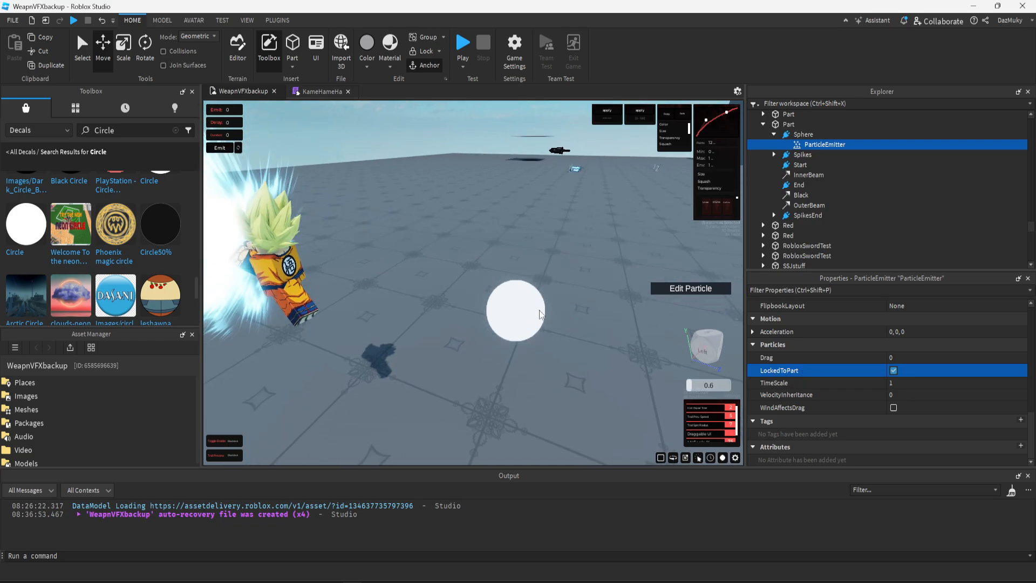
left_click(802, 136)
scroll(910, 341, "up", 3)
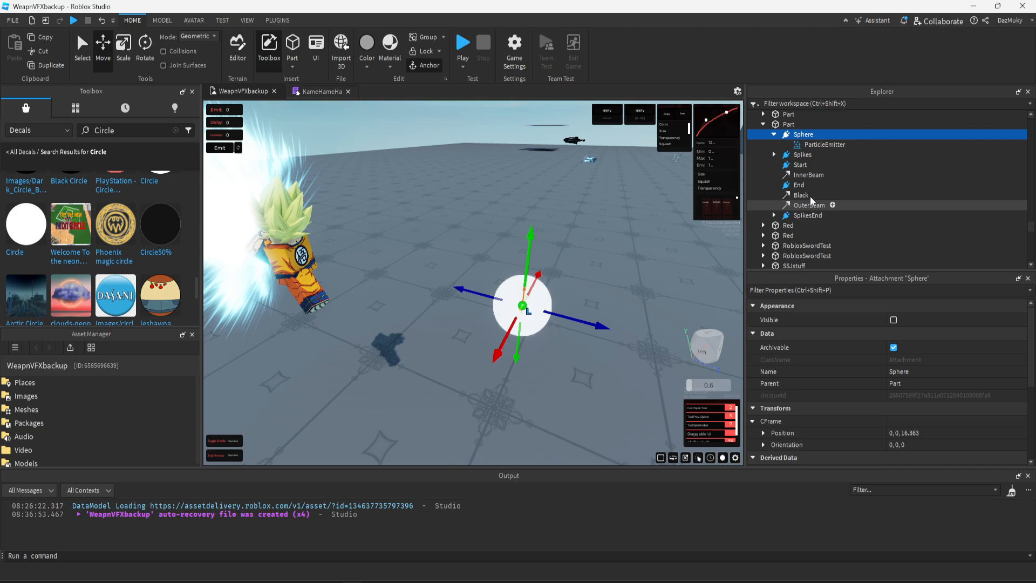
- Rename the Sphere attachment's particle emitter to Outer
left_click(822, 144)
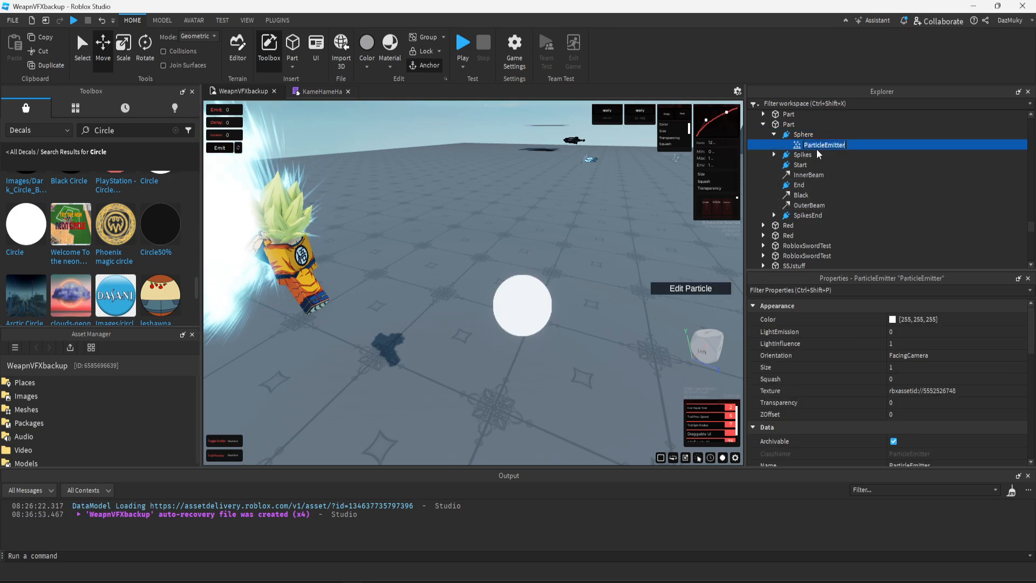
type("Outer")
key("Return")
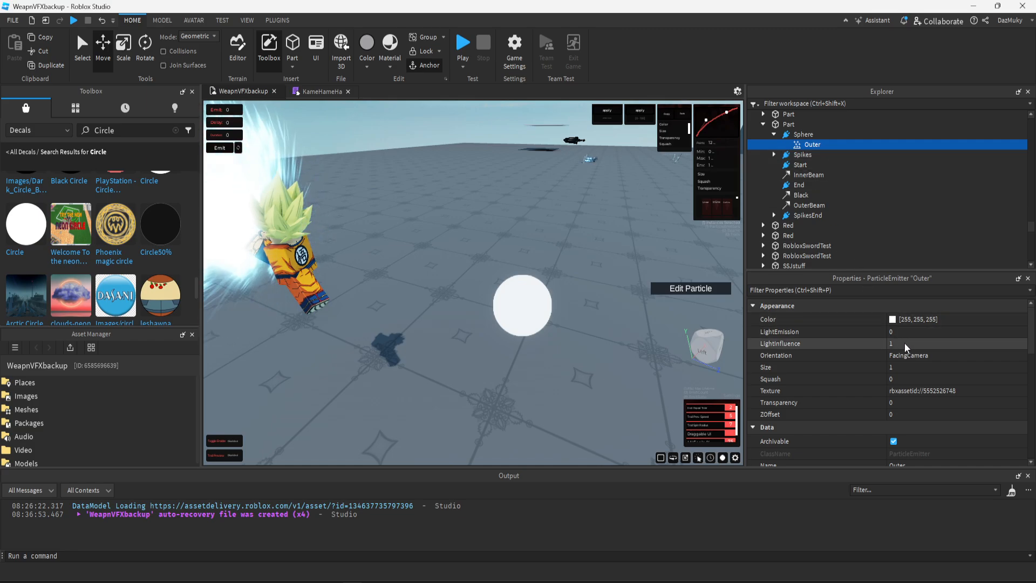
left_click(896, 323)
left_click(893, 320)
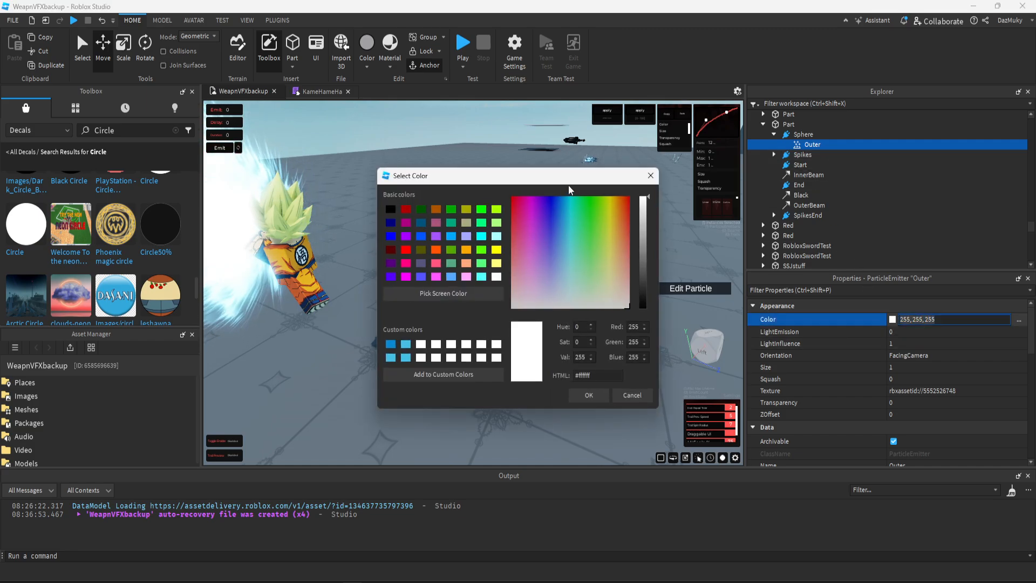
left_click_drag(573, 179, 595, 181)
left_click(673, 177)
- Copy the Color value 57, 176, 255 from the Spikes attachment's particle emitter
key("a")
key("s")
left_click(474, 236)
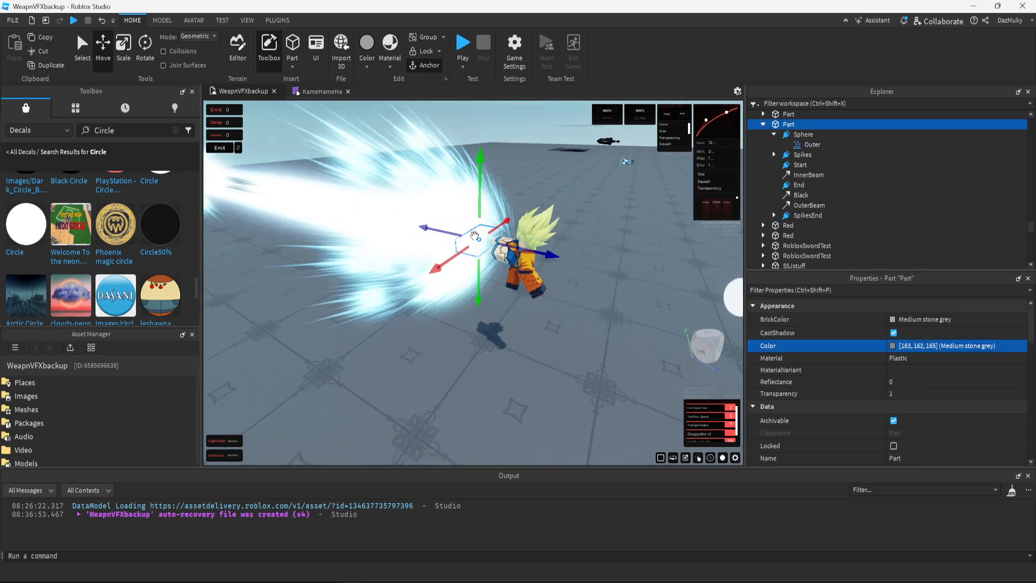
left_click(774, 155)
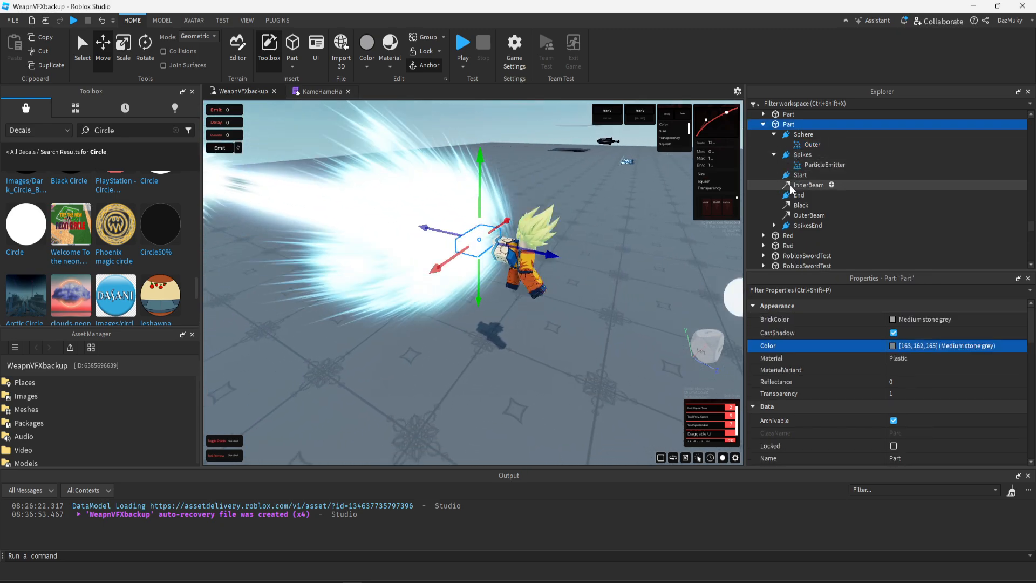
left_click(808, 164)
left_click(932, 332)
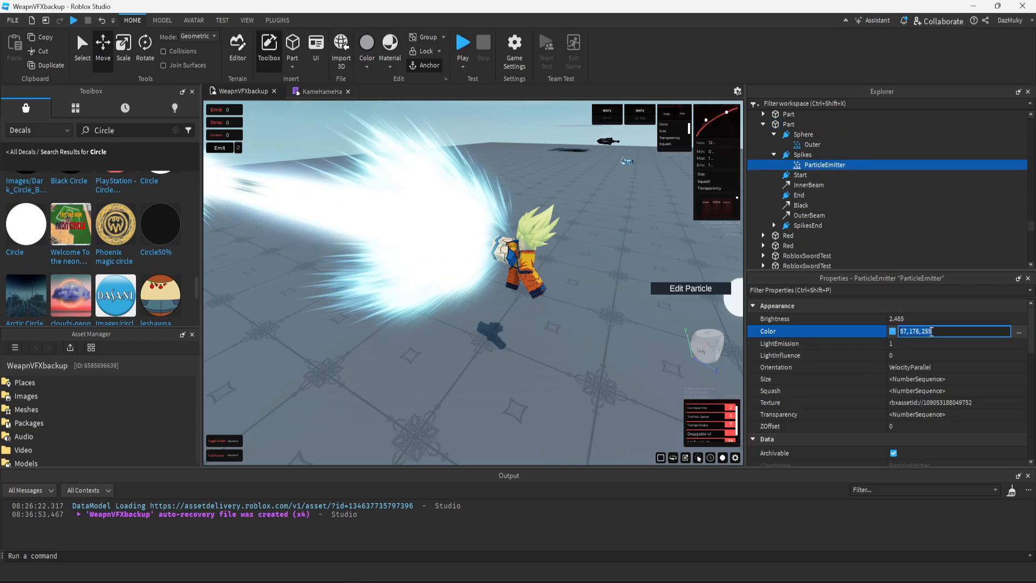
right_click(932, 332)
left_click(948, 378)
right_click(660, 336)
key("d")
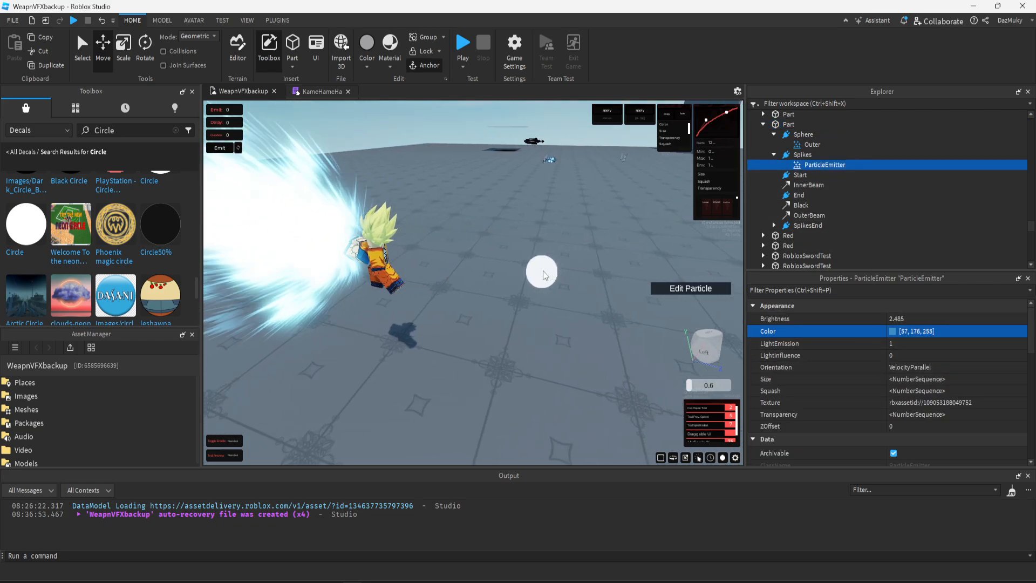
- Set the Outer emitter's Color to the copied blue 57, 176, 255
left_click(813, 144)
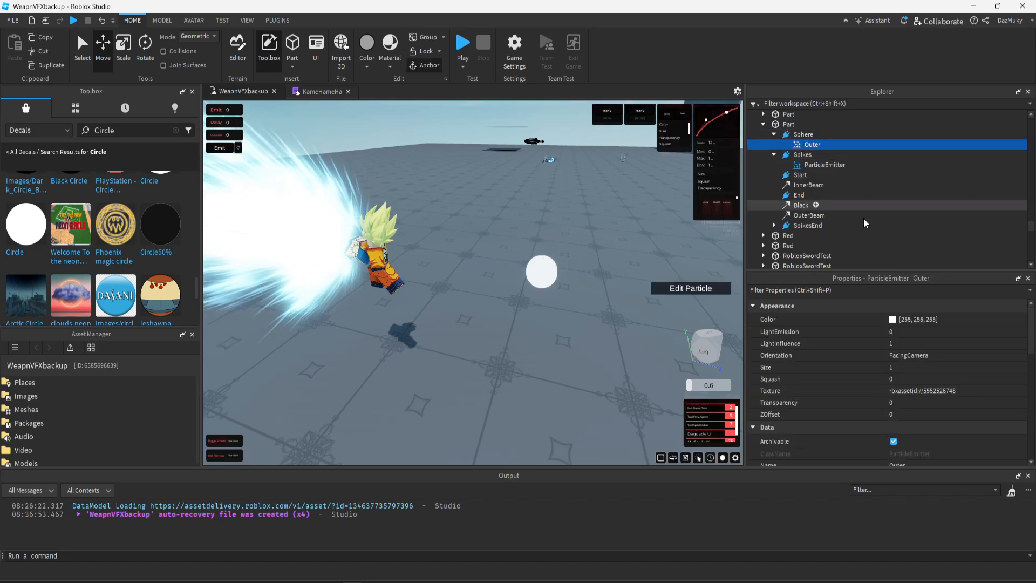
left_click(918, 322)
right_click(930, 321)
left_click(950, 378)
key("Return")
right_click(613, 343)
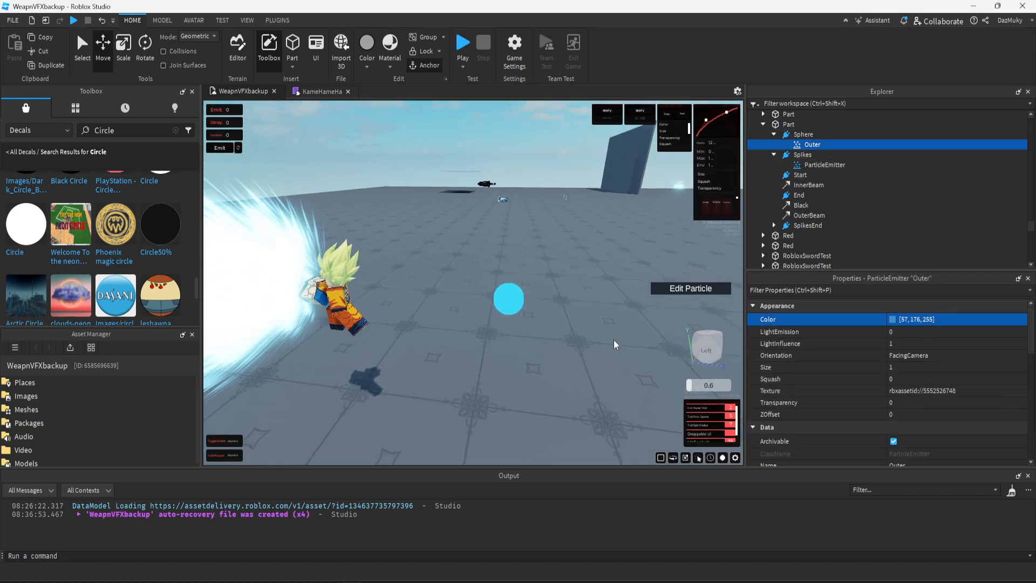
- Set the Outer emitter's LightInfluence to 0 and its LightEmission to 0.75
left_click(957, 343)
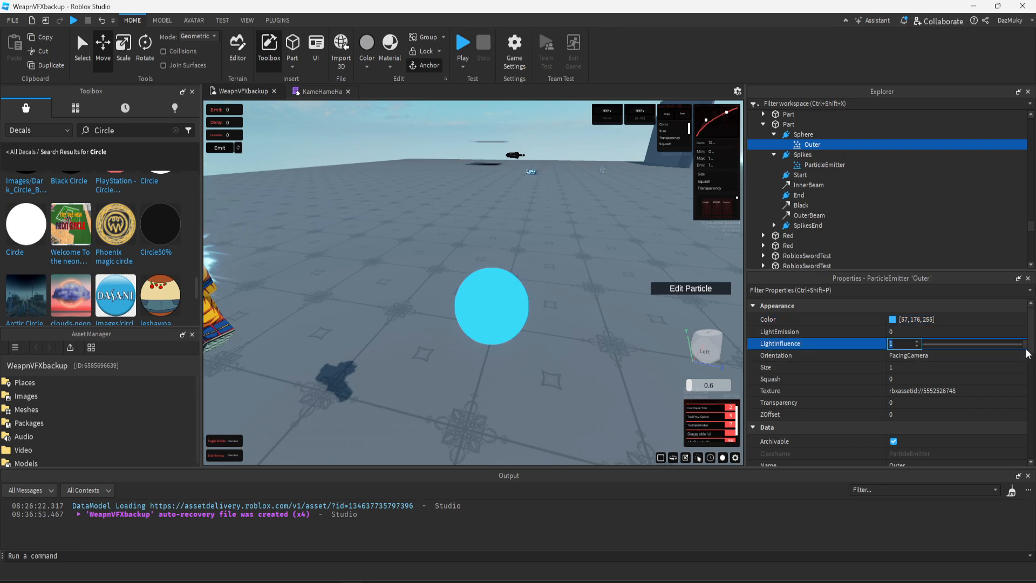
mouse_move(1026, 348)
left_mouse_down()
mouse_move(914, 358)
mouse_move(1006, 349)
left_mouse_up()
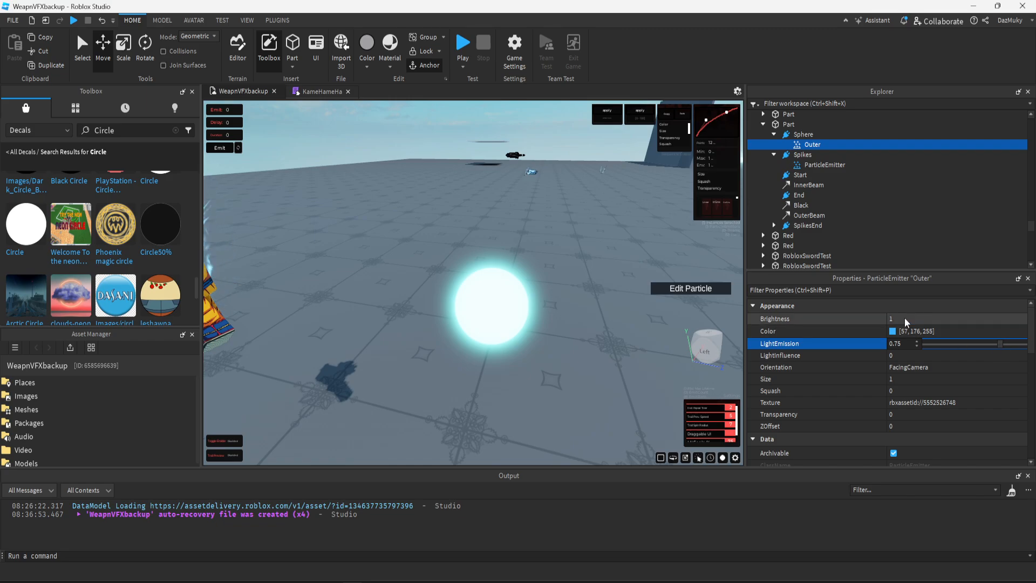
left_click(902, 439)
- Duplicate the Outer emitter within the Sphere attachment and name the copy Inner
right_click(811, 145)
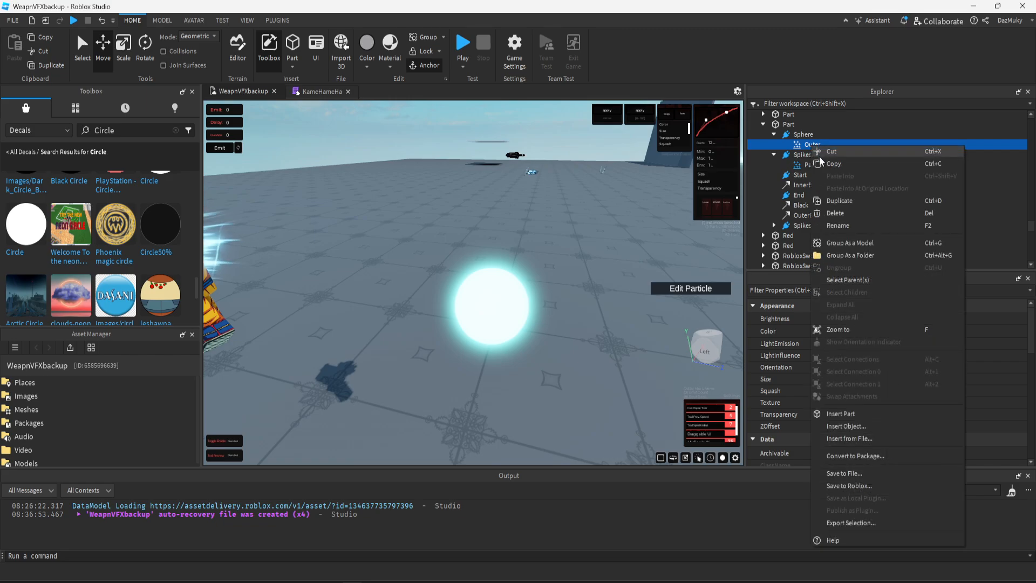
left_click(830, 201)
type("I")
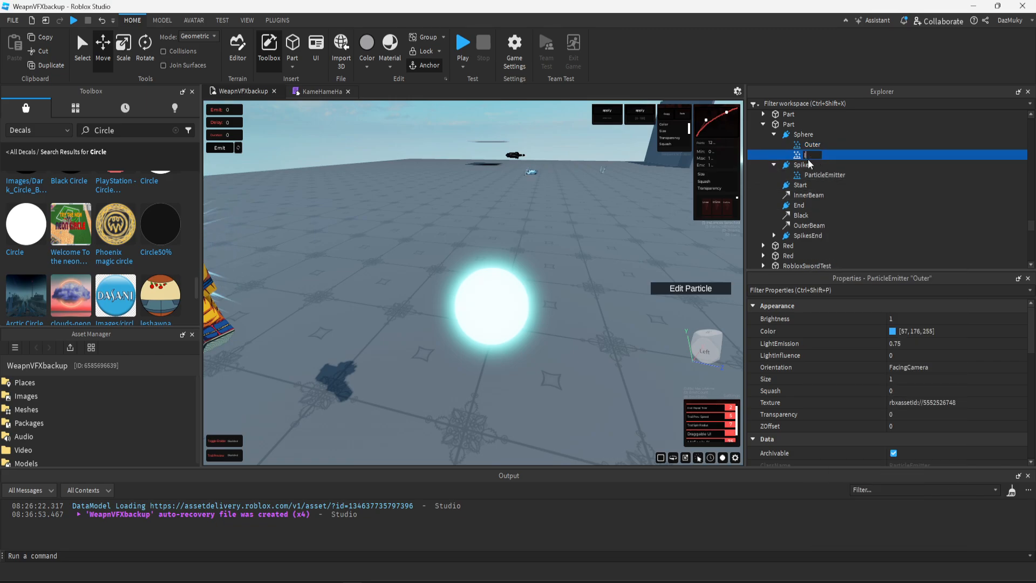
type("nner")
key("Return")
- Change the Inner emitter's Color to white and set its ZOffset to -0.1
double_click(847, 331)
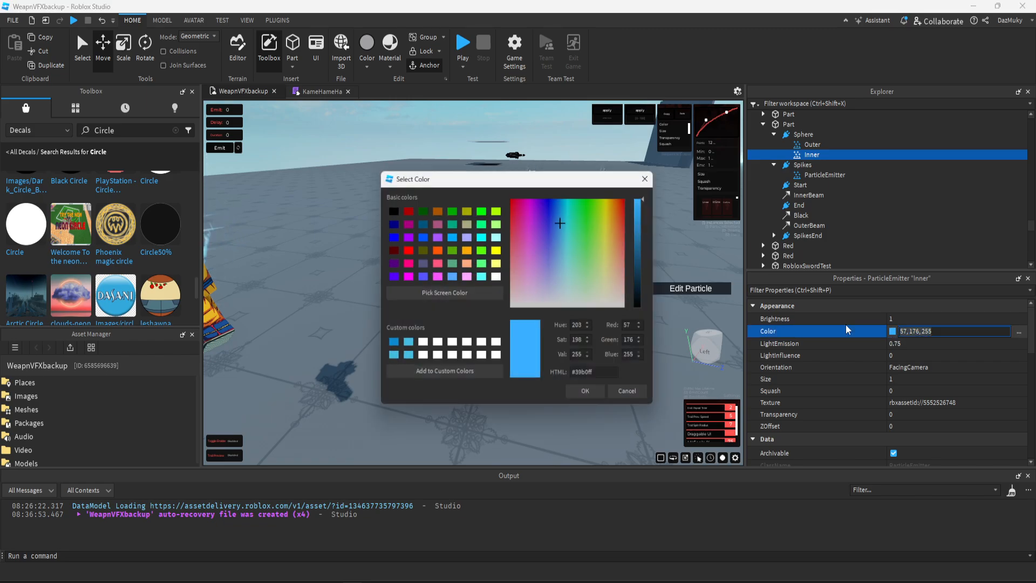
left_click(561, 307)
left_click(593, 395)
scroll(909, 406, "down", 2)
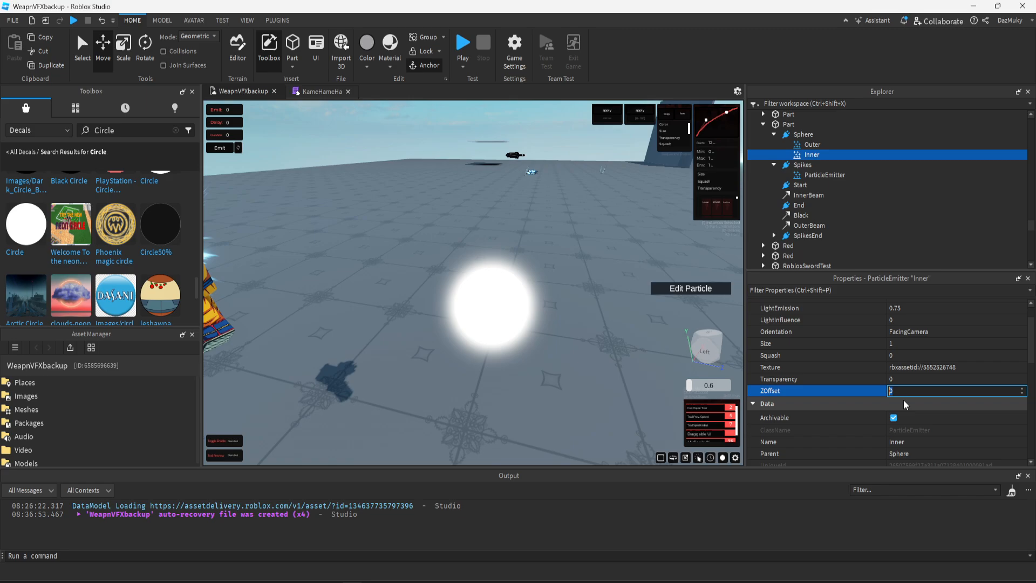
type("-0.1")
key("Return")
scroll(524, 349, "up", 2)
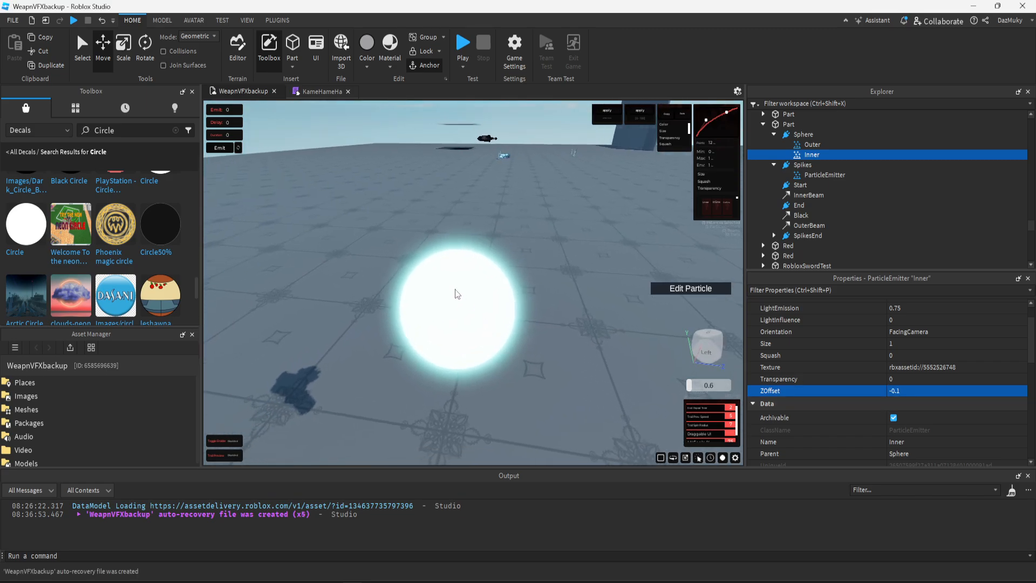
- Move the Sphere attachment along its Z axis to position 0, 0, 1 near the character's hands
scroll(477, 320, "down", 5)
left_click(799, 135)
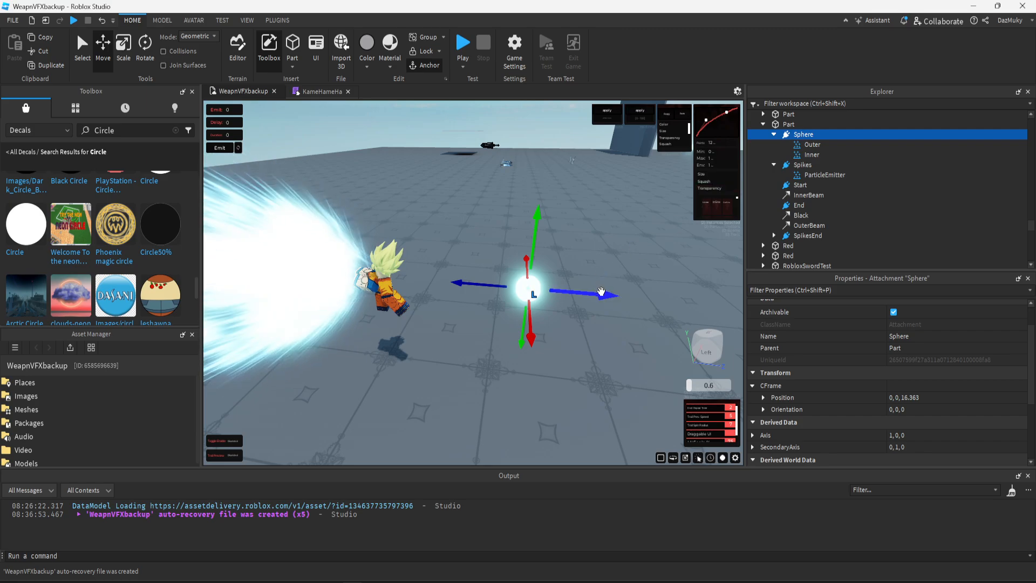
left_click_drag(605, 294, 416, 282)
scroll(416, 283, "up", 6)
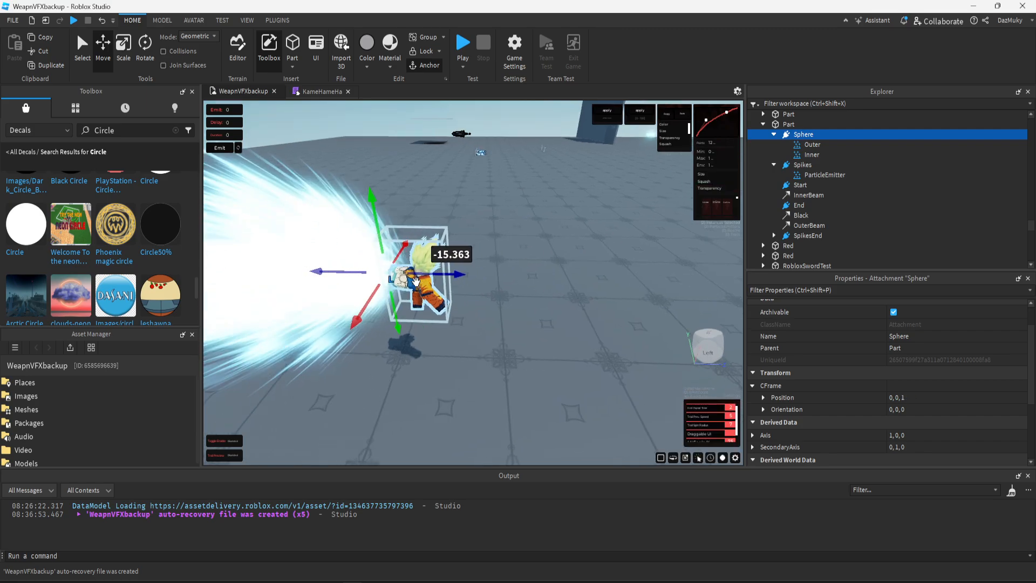
scroll(535, 272, "up", 3)
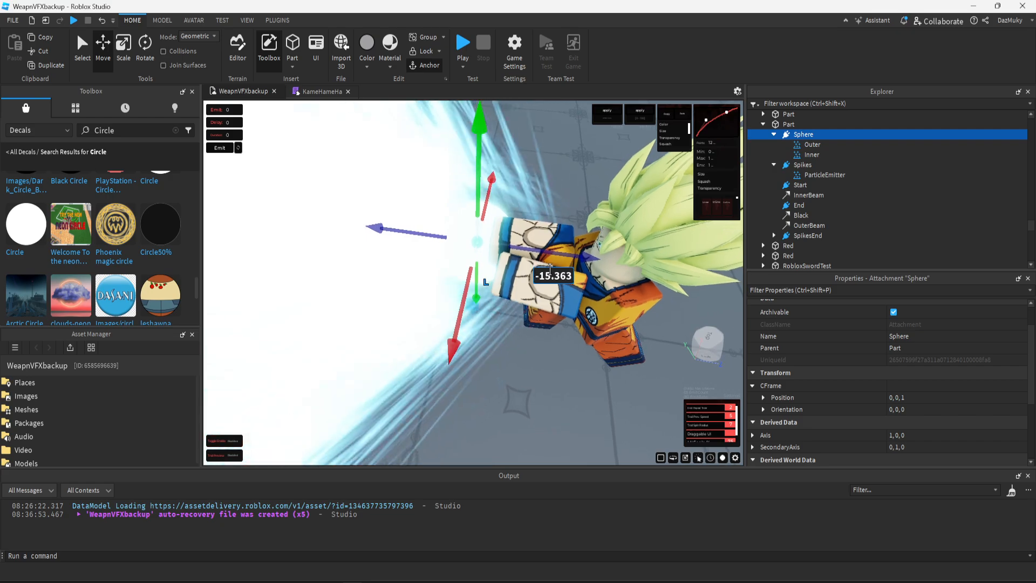
- Fine-tune the Sphere attachment's position to about -0.156, 0, 0.454 in front of the character's hands
scroll(535, 271, "up", 2)
left_click_drag(544, 252, 524, 248)
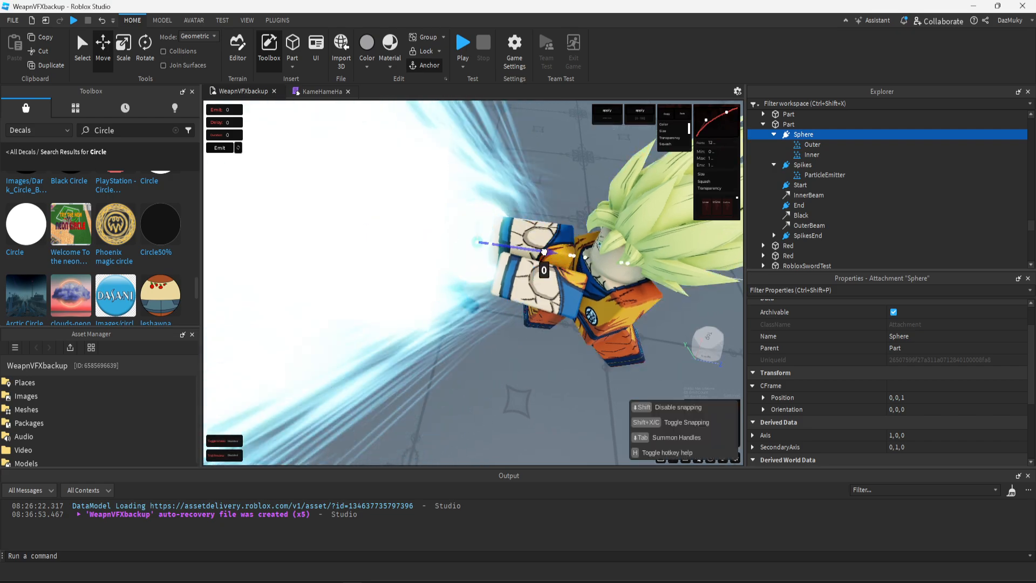
left_click_drag(442, 270, 438, 283)
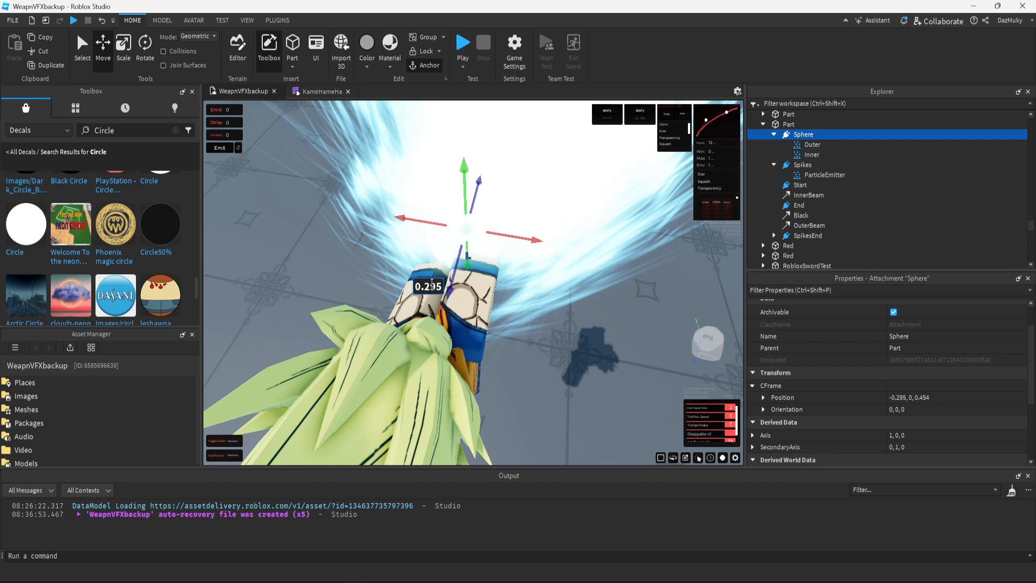
left_click_drag(532, 295, 540, 297)
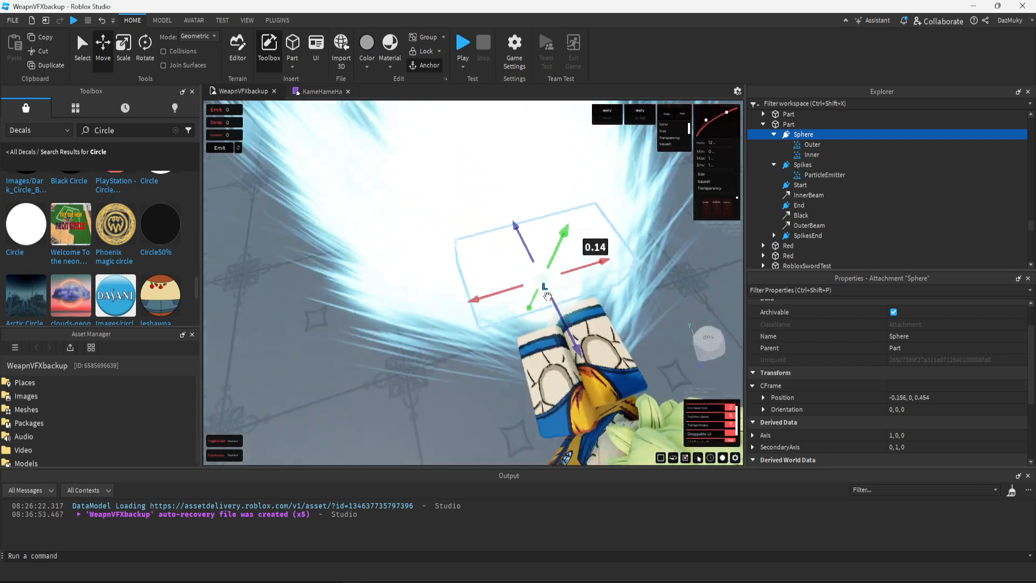
- Set the Size of both the Outer and Inner emitters to 3
scroll(540, 292, "down", 3)
left_click(811, 145)
left_click(809, 155, "ctrl")
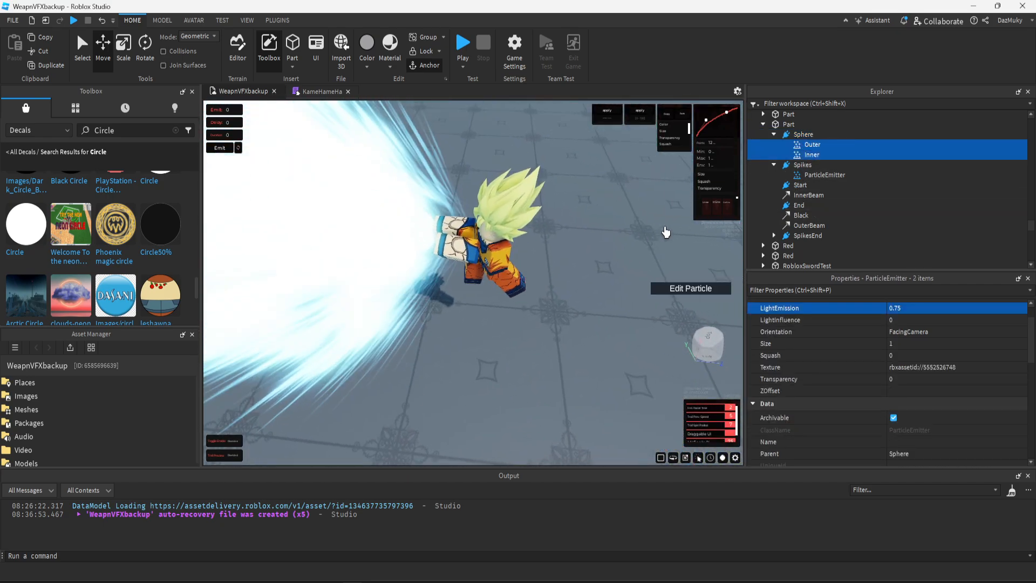
left_click(894, 343)
type("3")
key("Return")
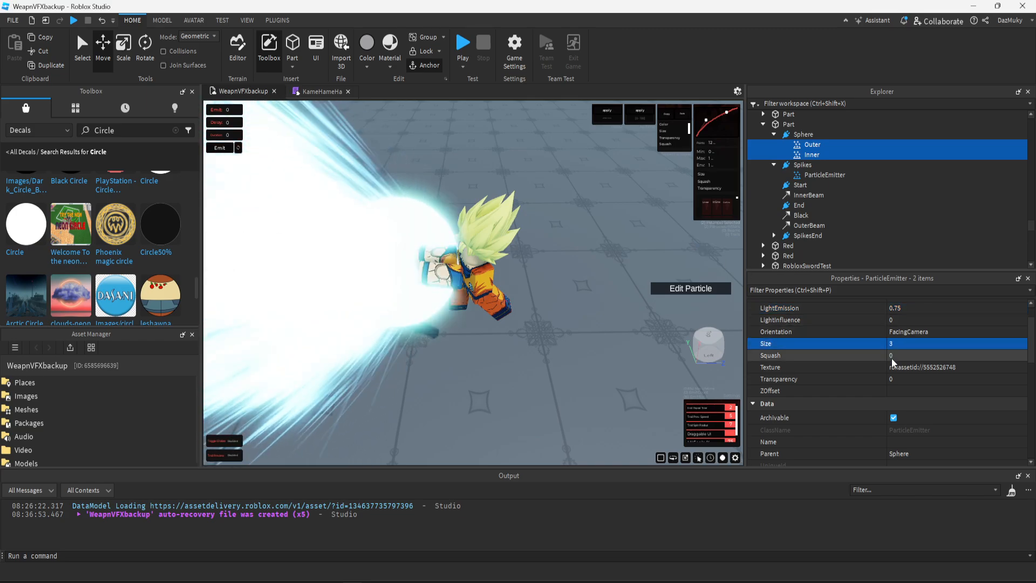
- Try a Size of 2 on both the Outer and Inner emitters
type("2")
key("Return")
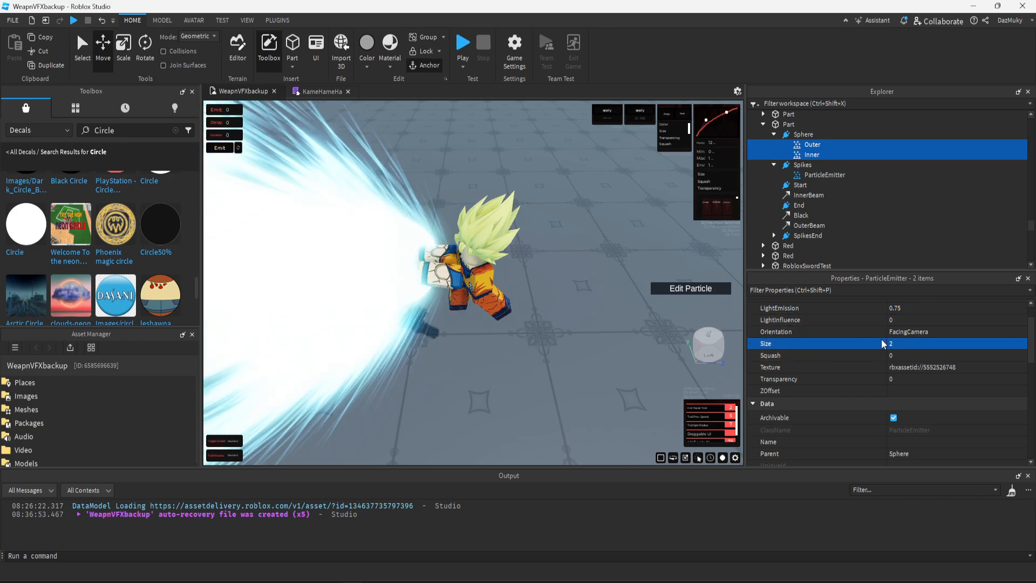
right_click(552, 305)
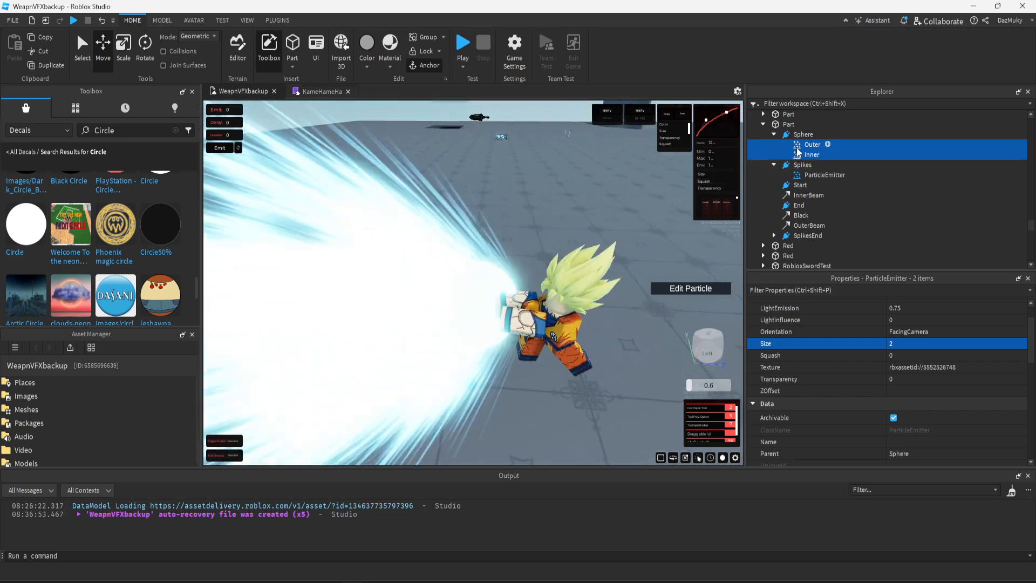
- Move the Sphere attachment along its Z axis to about 0.68 and nudge the character model slightly
left_click(804, 135)
left_click_drag(481, 307, 615, 345)
left_click(562, 308)
scroll(623, 344, "up", 2)
left_click_drag(564, 405, 565, 407)
scroll(531, 398, "up", 3)
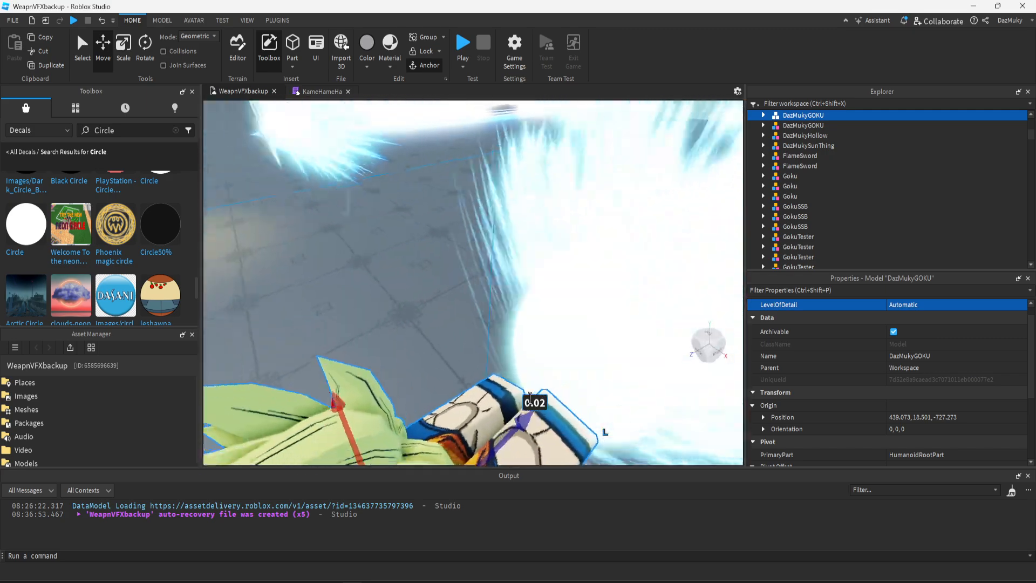
scroll(532, 403, "down", 4)
left_click_drag(533, 403, 530, 398)
left_click(639, 259)
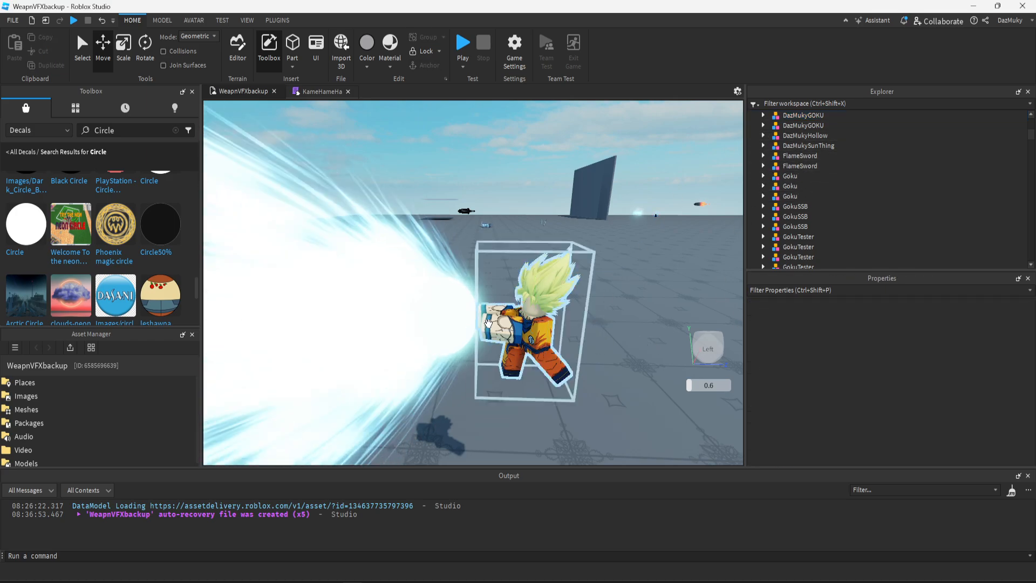
- Set the Size of both the Outer and Inner emitters under Sphere to 2.5
left_click(404, 313)
scroll(821, 229, "down", 4)
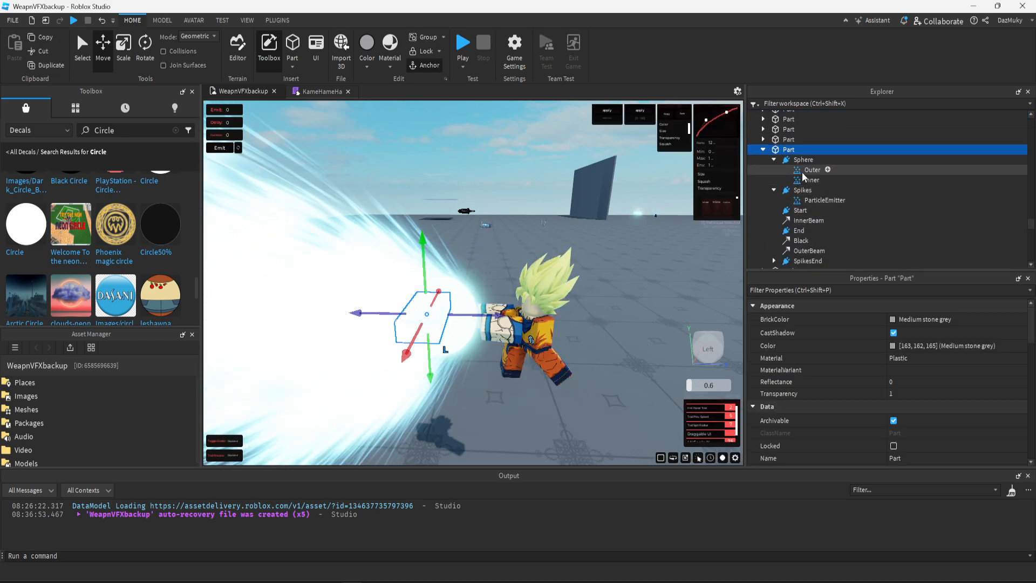
left_click(805, 172)
left_click(811, 180, "shift")
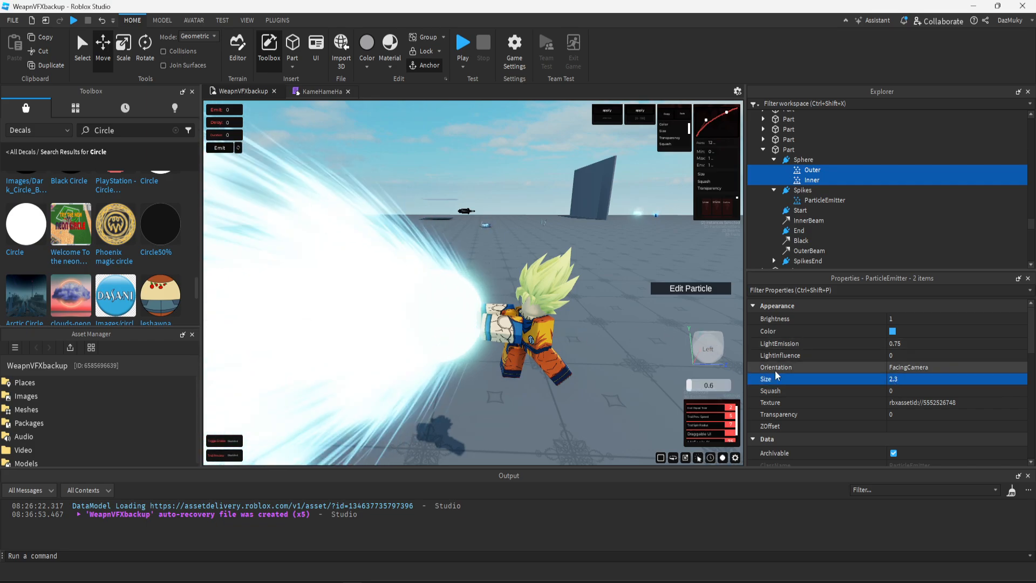
key("BackSpace")
type("5")
key("Return")
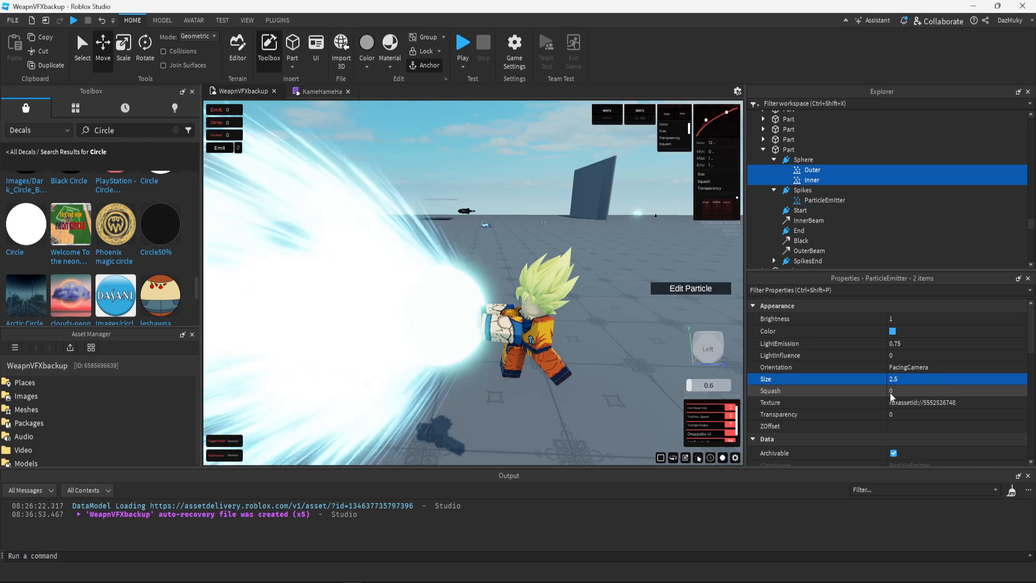
- Slide the Sphere attachment along its Z axis into the beam, to position -0.156, 0, -0.172
left_click(797, 161)
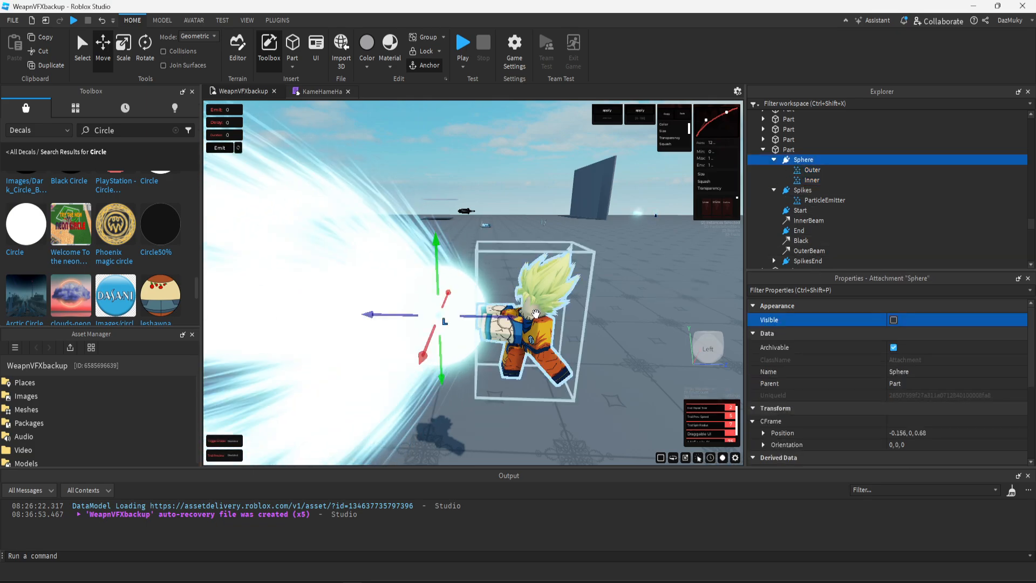
left_click_drag(517, 318, 493, 318)
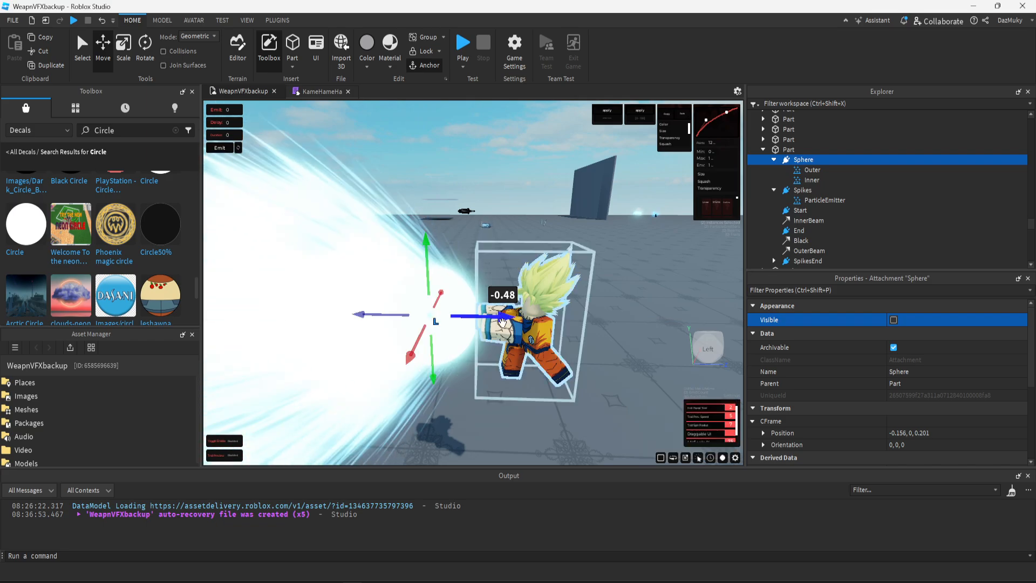
left_click(497, 387)
key("s")
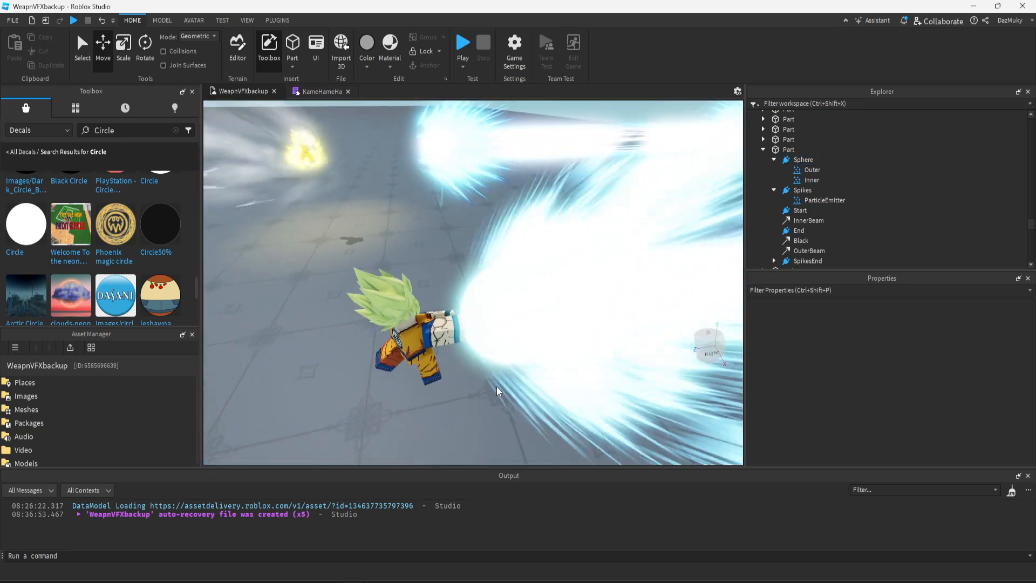
key("a")
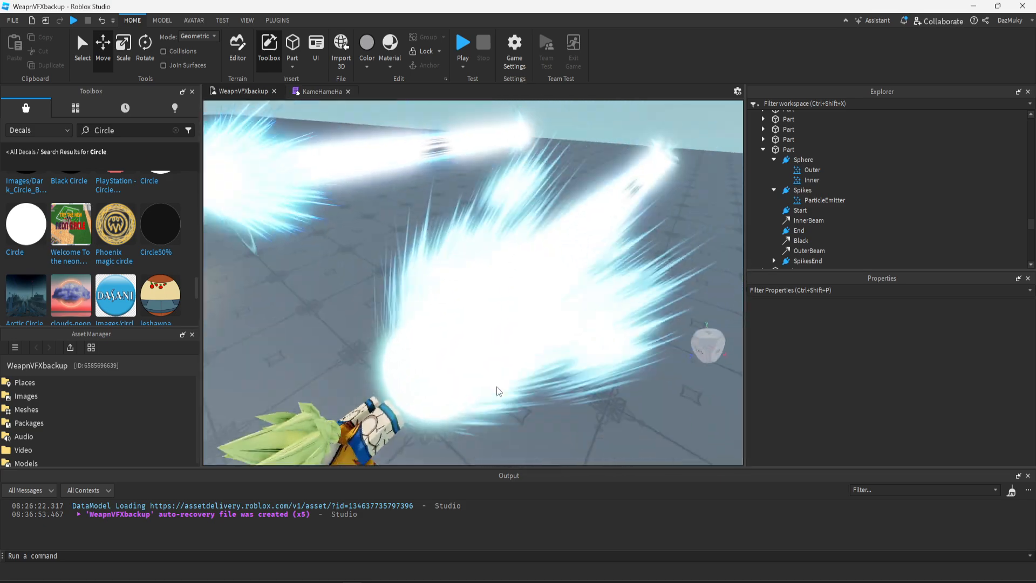
key("s")
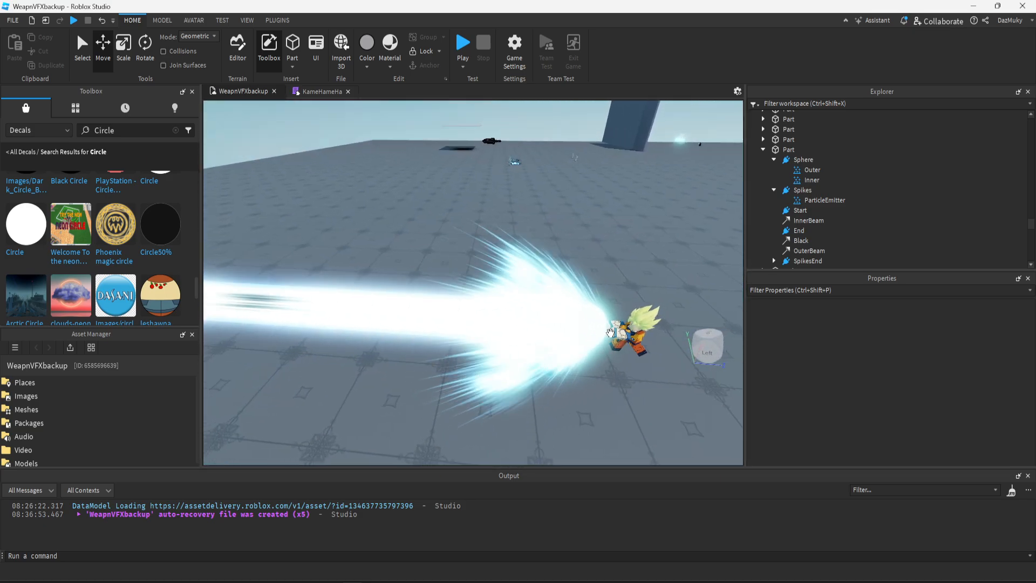
left_click(803, 159)
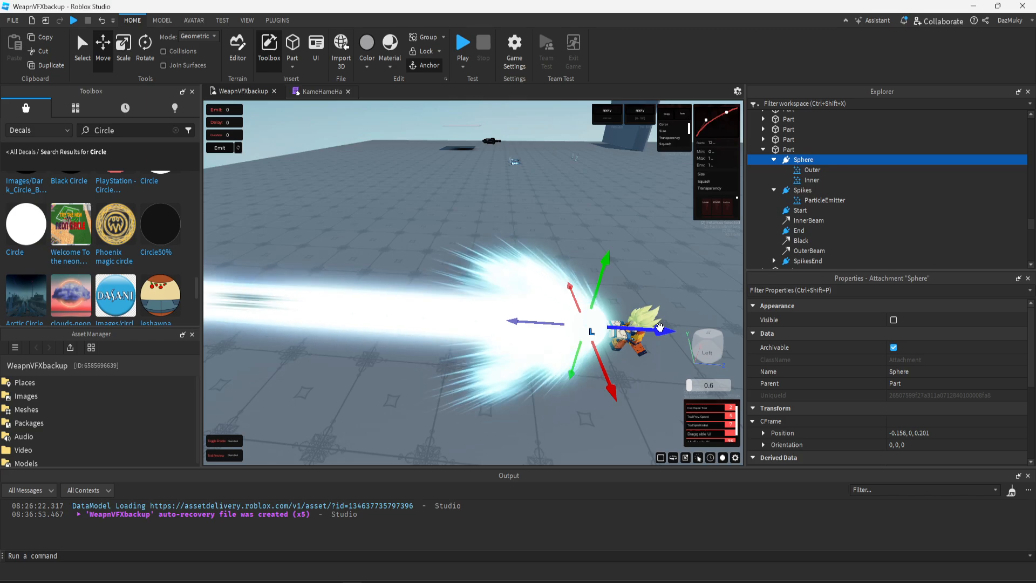
mouse_move(660, 329)
left_mouse_down()
mouse_move(640, 323)
mouse_move(657, 328)
left_mouse_up()
left_click(636, 384)
key("w")
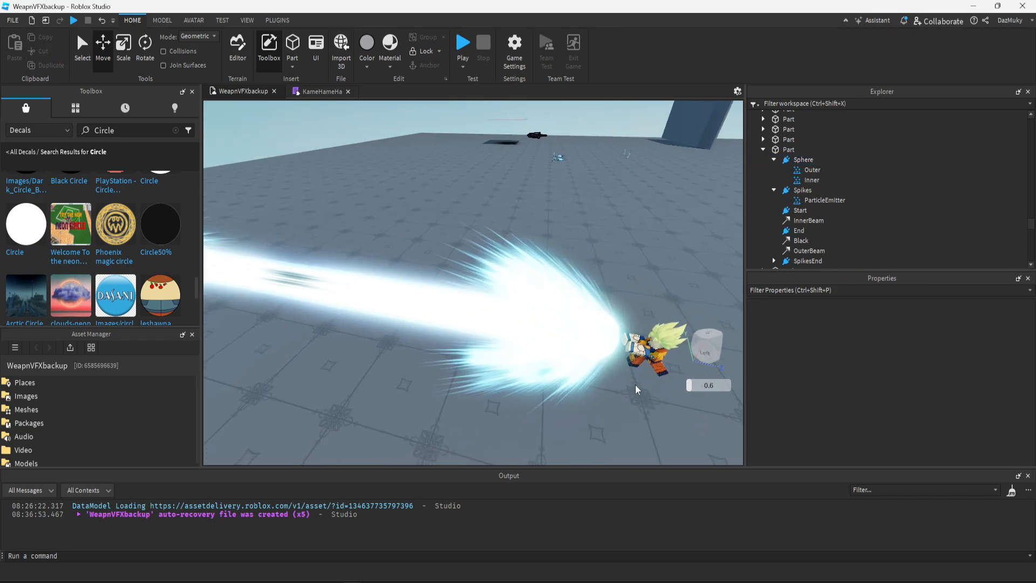
- Duplicate the Sphere attachment and move the copy to the beam's far end, at position -0.156, 0, -81.719
left_click(804, 159)
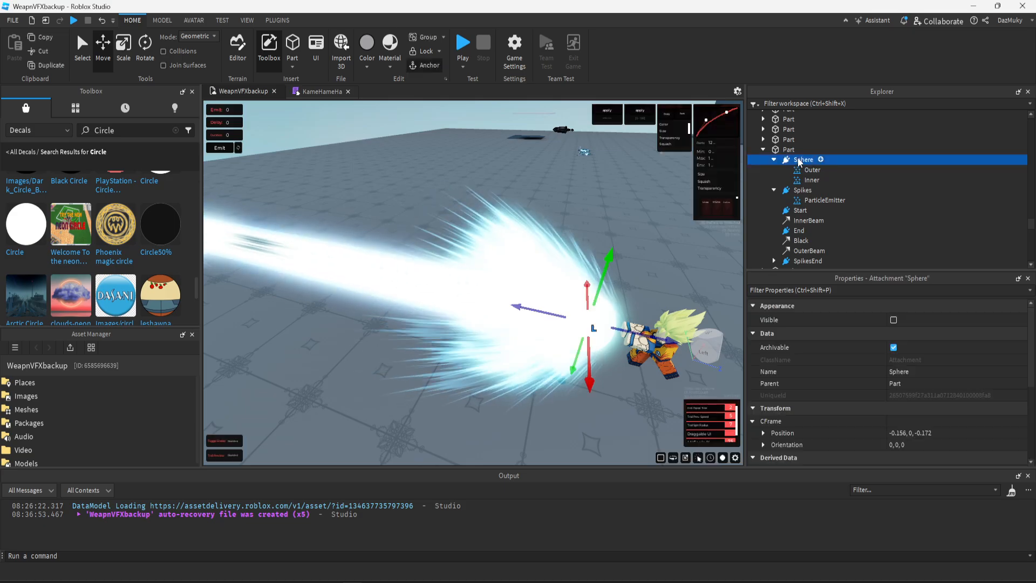
right_click(799, 160)
key("Escape")
key("ctrl+d")
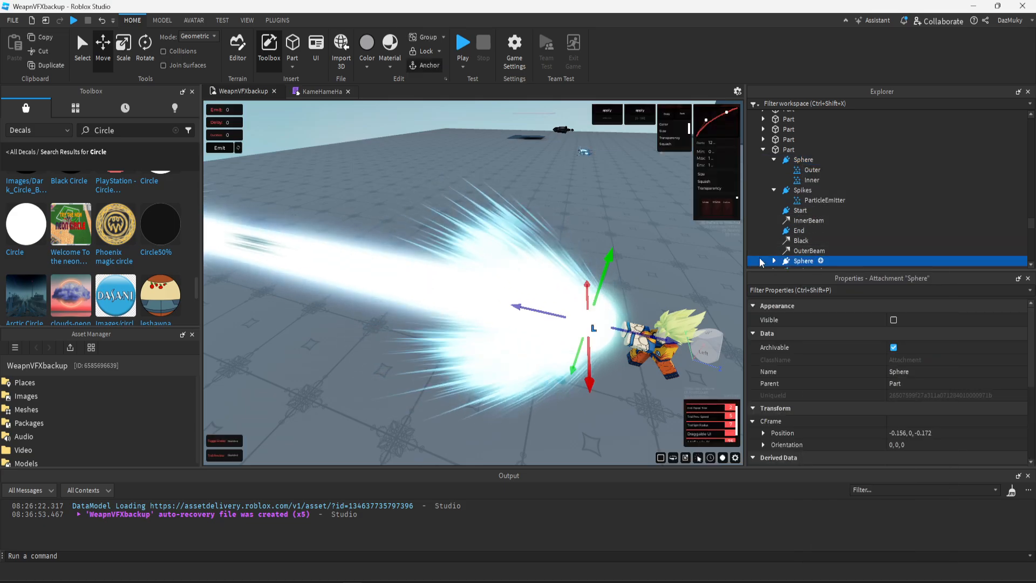
key("a")
left_click_drag(611, 288, 232, 253)
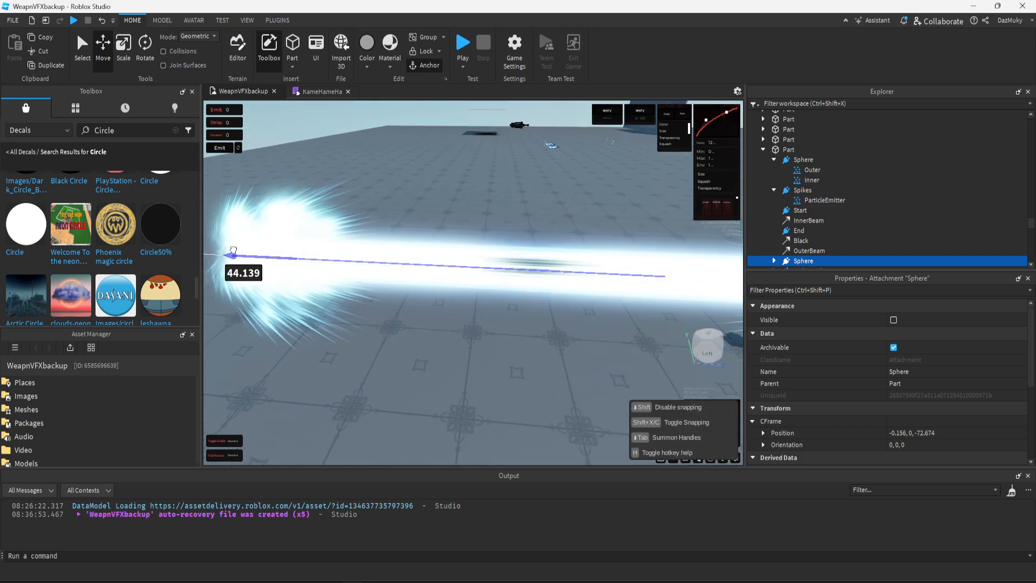
key("a")
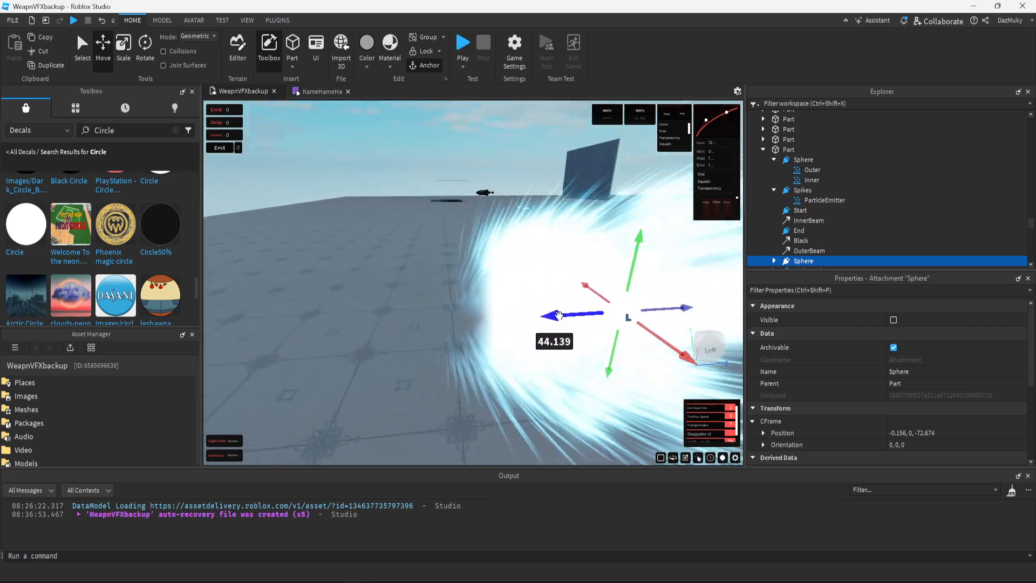
left_click_drag(562, 314, 422, 301)
left_click(388, 371)
key("a")
key("a")
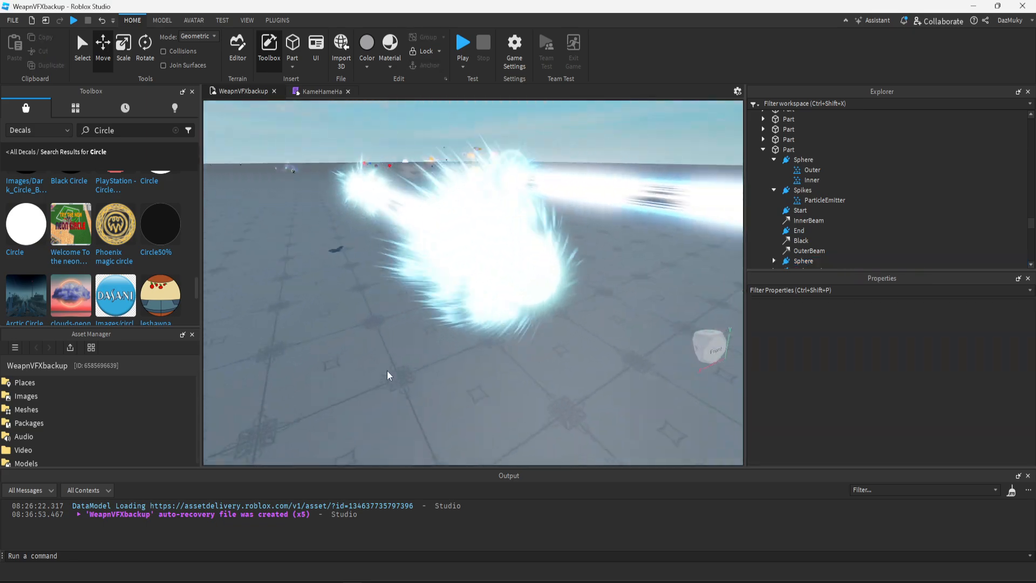
key("d")
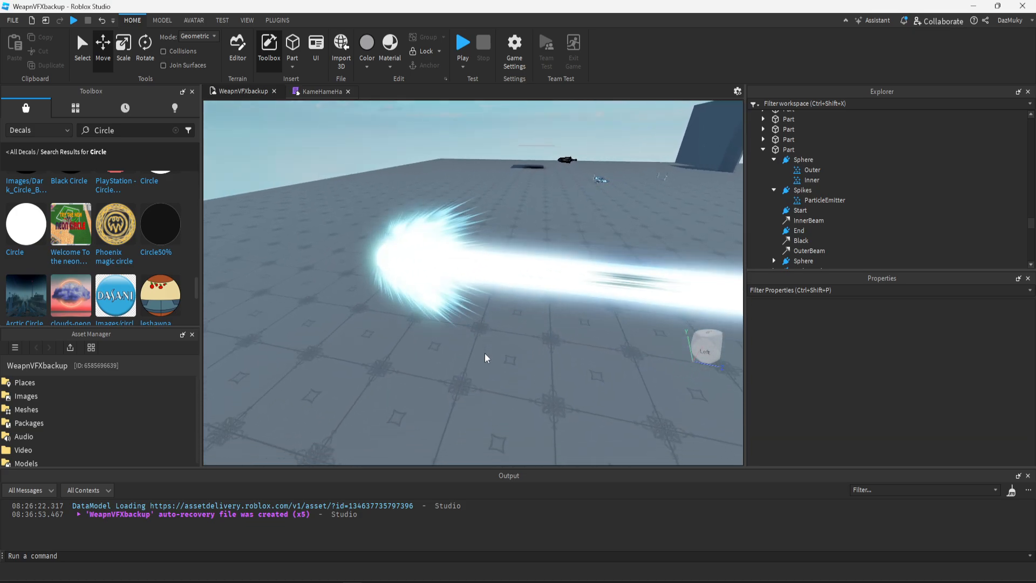
- Try to move the End and SpikesEnd attachments together with the hand-side Sphere, and undo the move
left_click(776, 160)
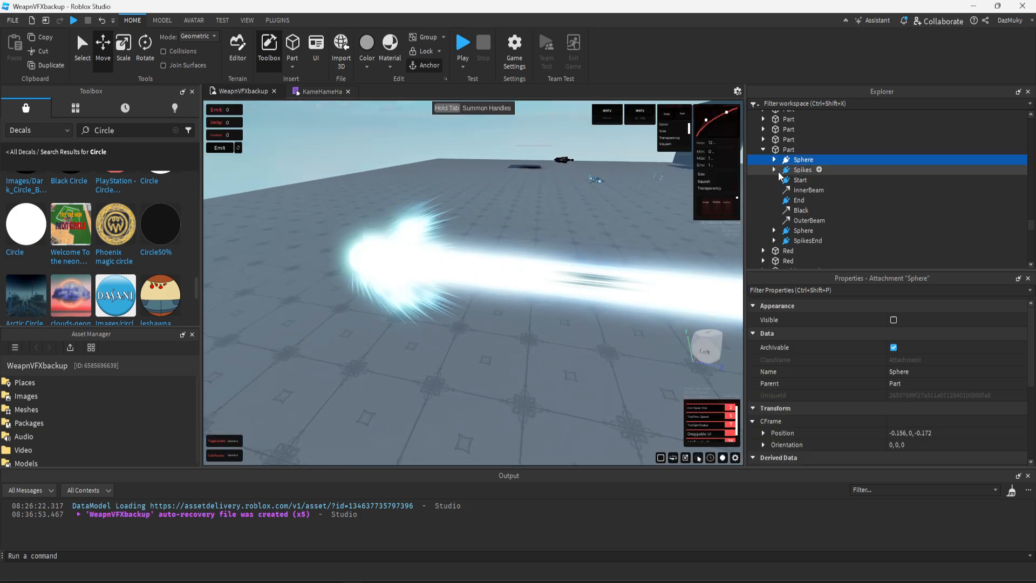
left_click(775, 169)
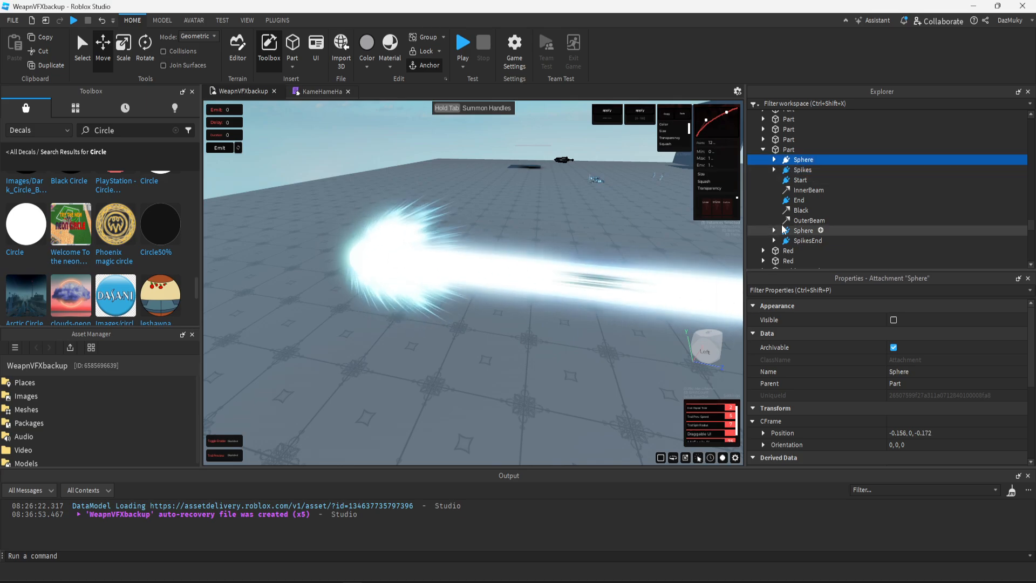
left_click(805, 243)
left_click(805, 201, "ctrl")
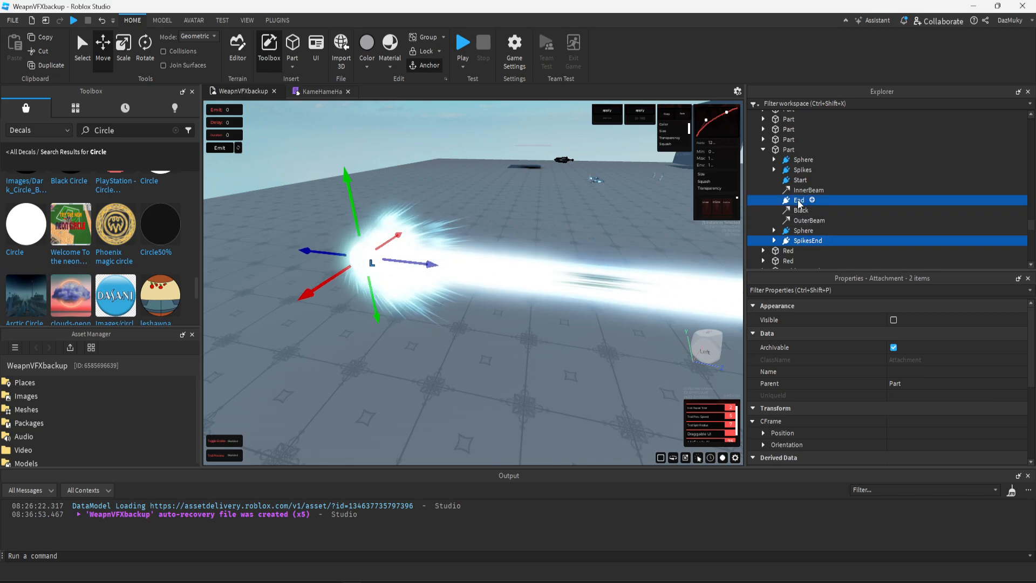
left_click(803, 160, "ctrl")
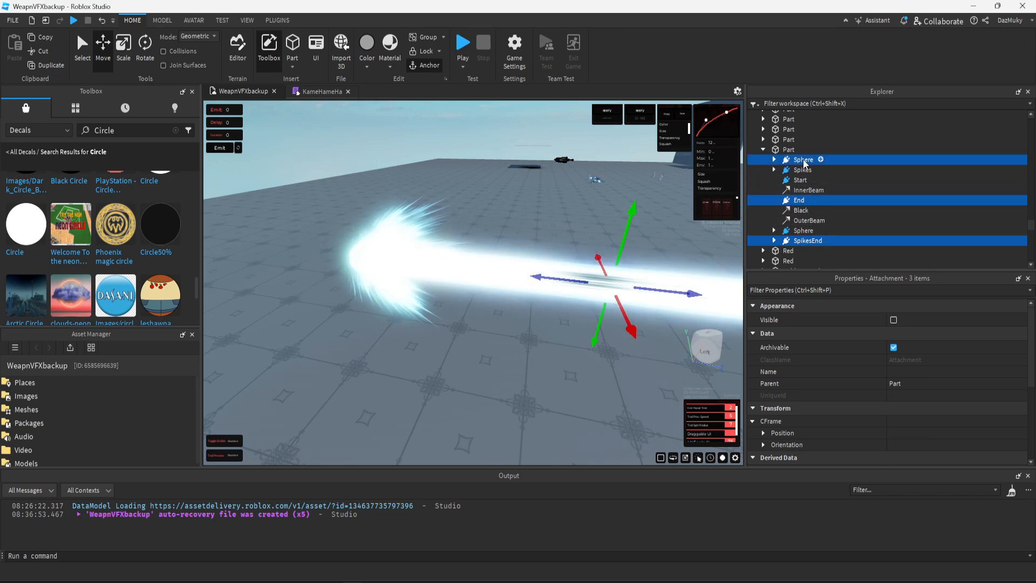
key("f")
mouse_move(555, 270)
left_mouse_down()
mouse_move(501, 274)
mouse_move(572, 268)
left_mouse_up()
key("ctrl+z")
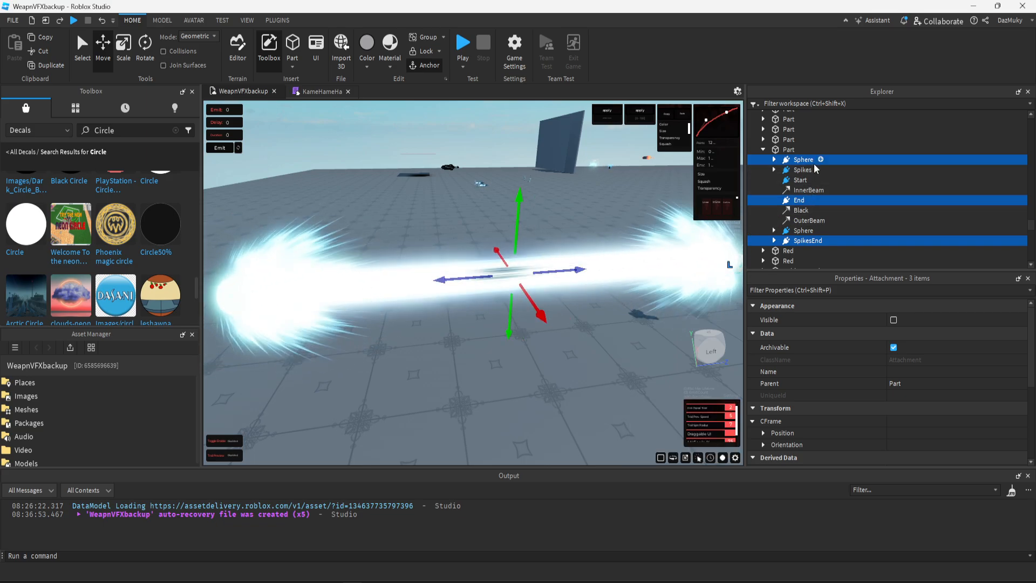
left_click(806, 160, "ctrl")
- Rename the duplicated Sphere attachment at the beam's far end as SphereEnd
left_click(805, 231)
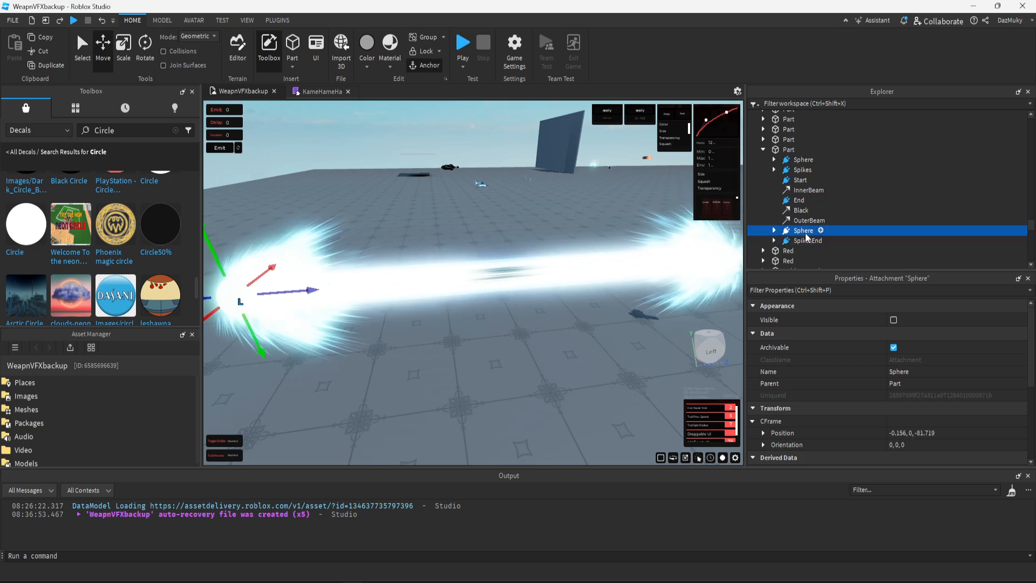
type("End")
key("Return")
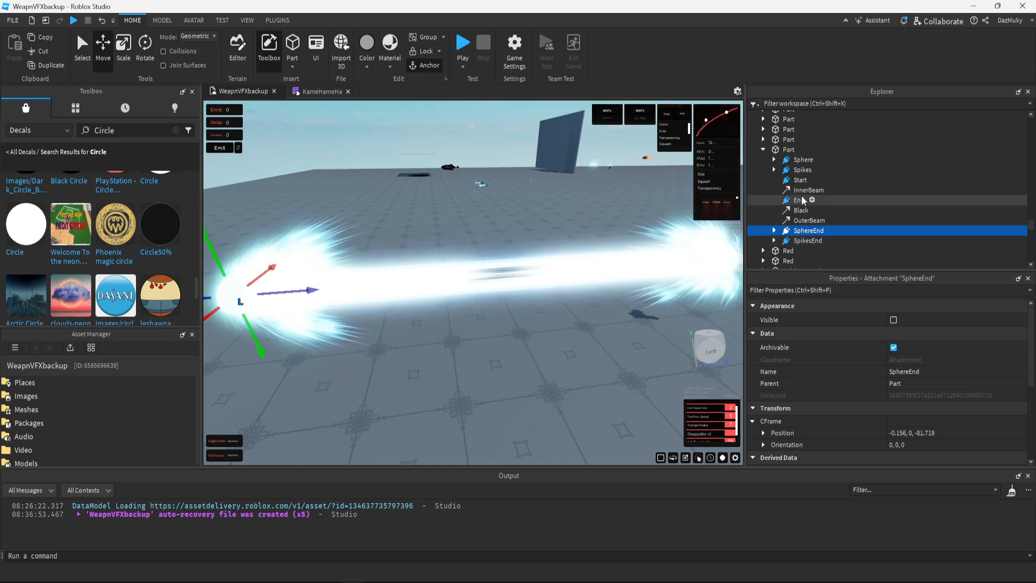
- Adjust the beam's length by moving the End, SphereEnd and SpikesEnd attachments together along the beam
left_click(799, 202)
left_click(808, 232, "ctrl")
left_click(807, 241, "ctrl")
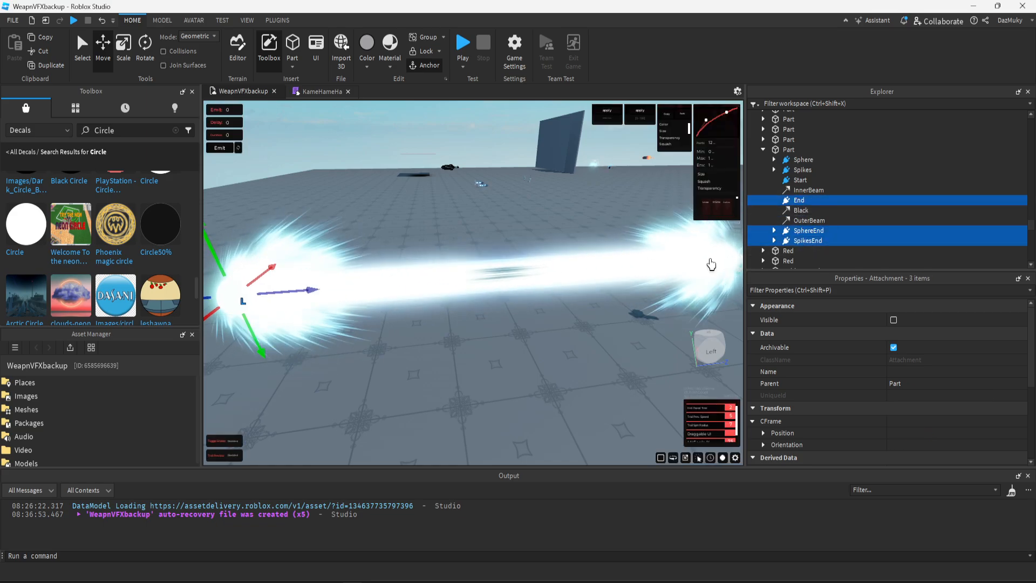
right_click(531, 282)
key("a")
left_click_drag(375, 273, 637, 283)
right_click(580, 289)
left_click_drag(529, 272, 500, 351)
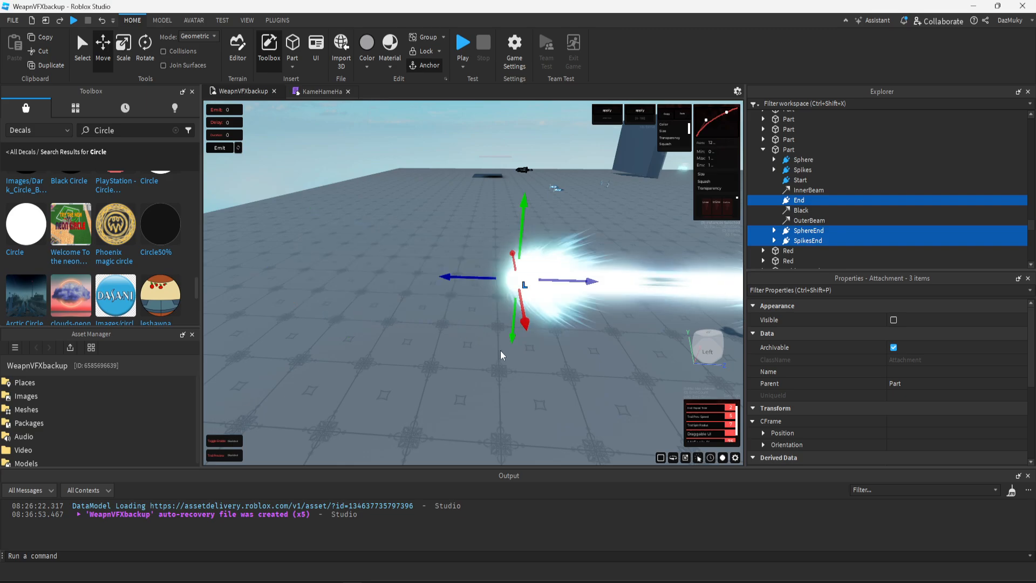
left_click(520, 361)
- Examine the beam, its spikes and the glowing spheres at both ends from several angles
key("d")
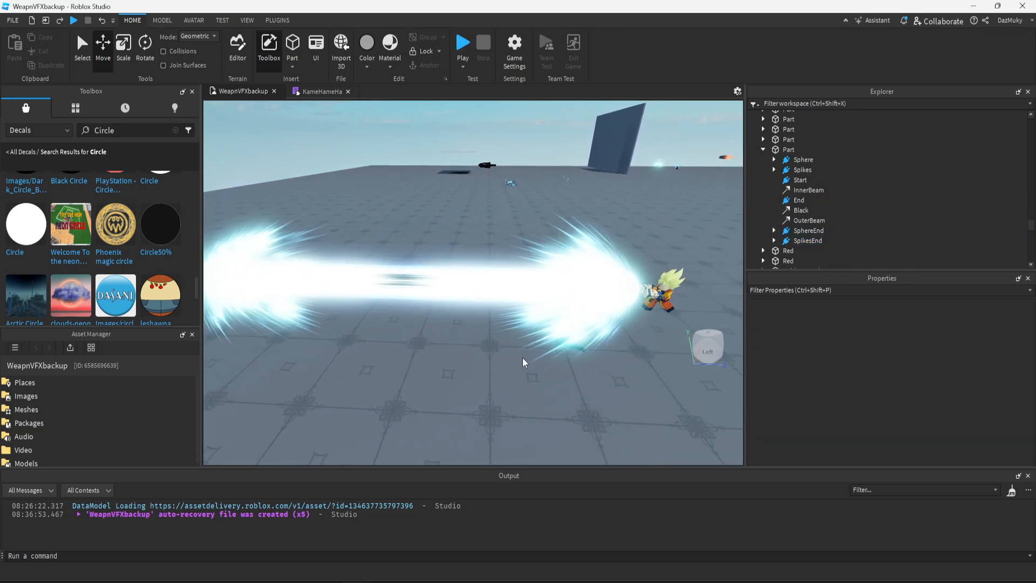
right_click(494, 343)
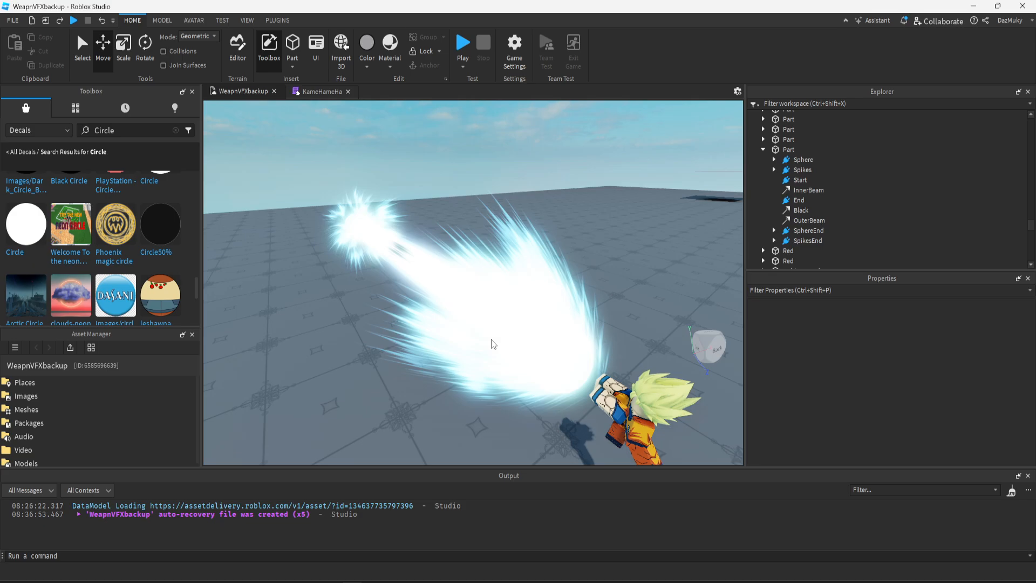
right_click(480, 306)
key("a")
key("s")
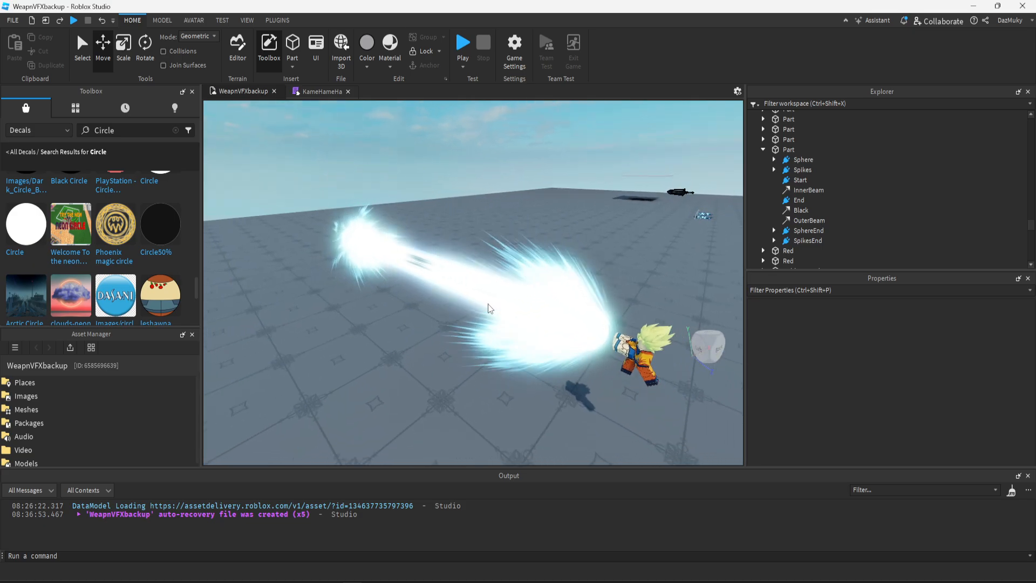
scroll(478, 328, "up", 4)
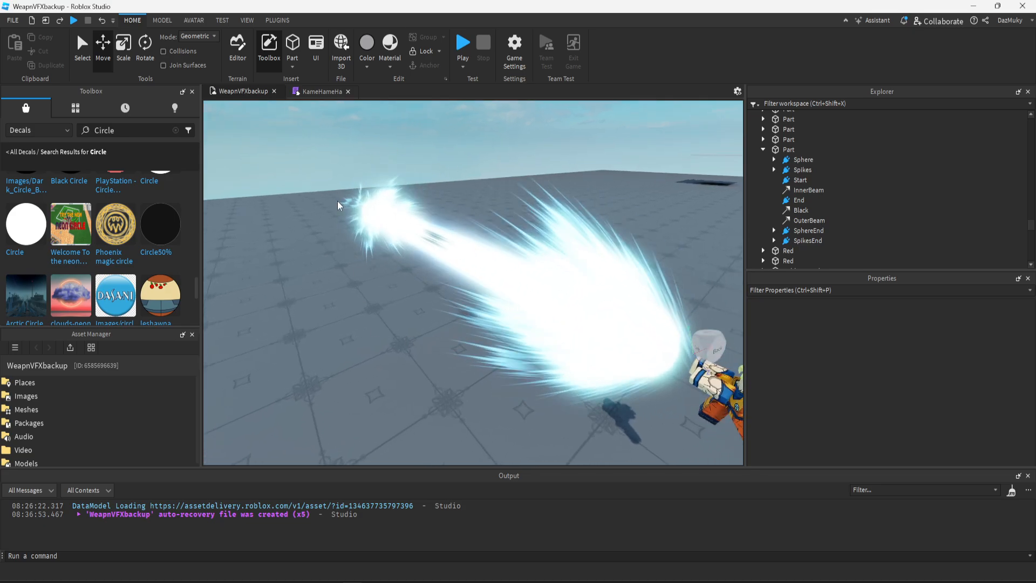
right_click(445, 262)
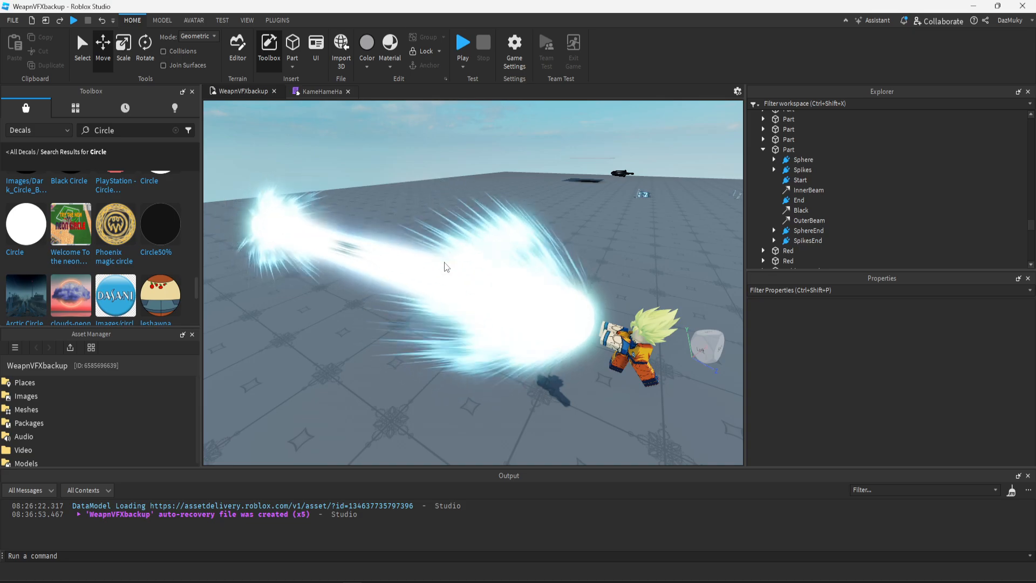
key("a")
key("a")
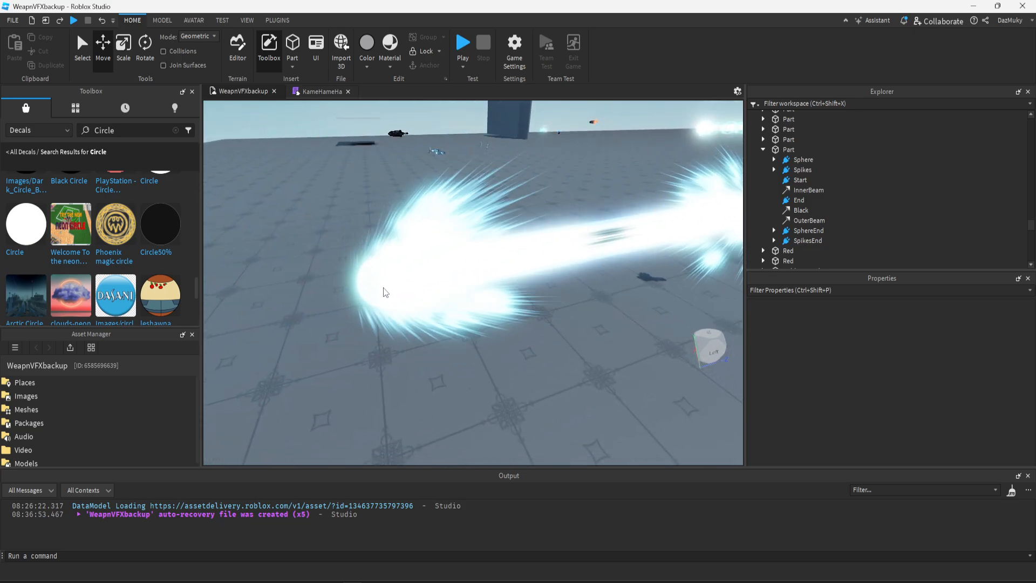
- Select the ParticleEmitter in the hand-side Spikes attachment and examine its spikes and properties, with the Sphere's emitters also listed
left_click(774, 170)
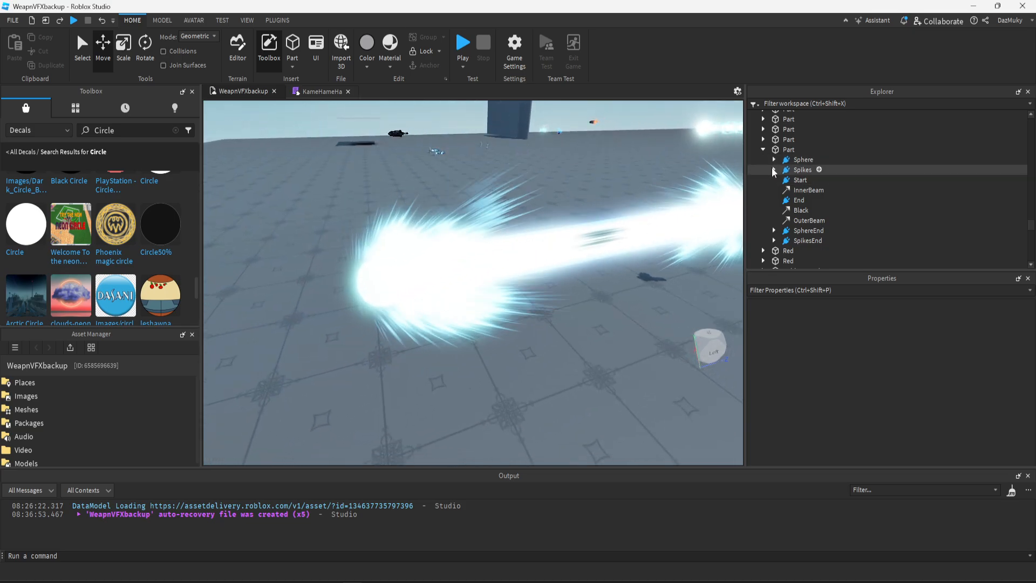
left_click(774, 159)
left_click(815, 199)
key("d")
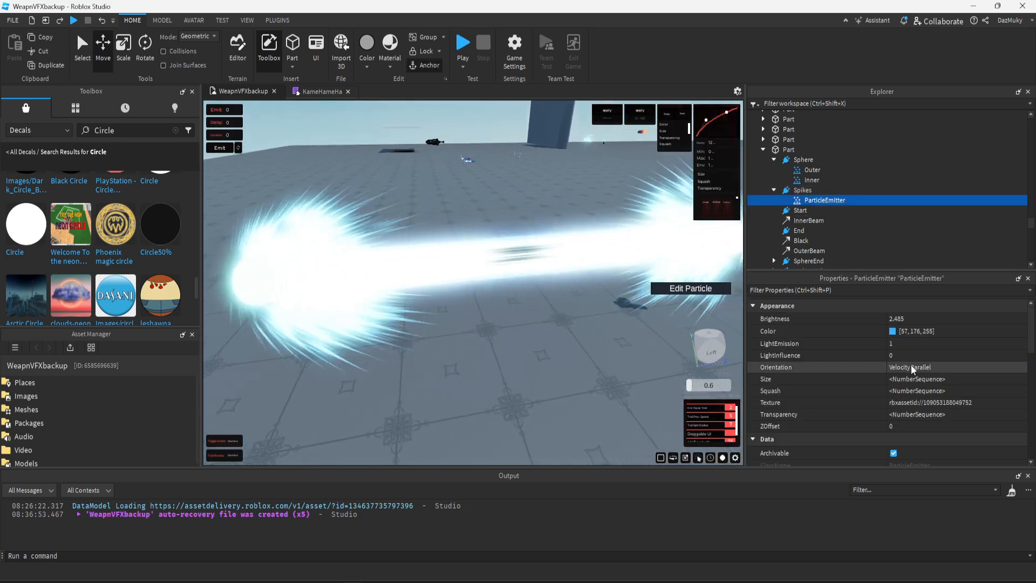
key("d")
key("d")
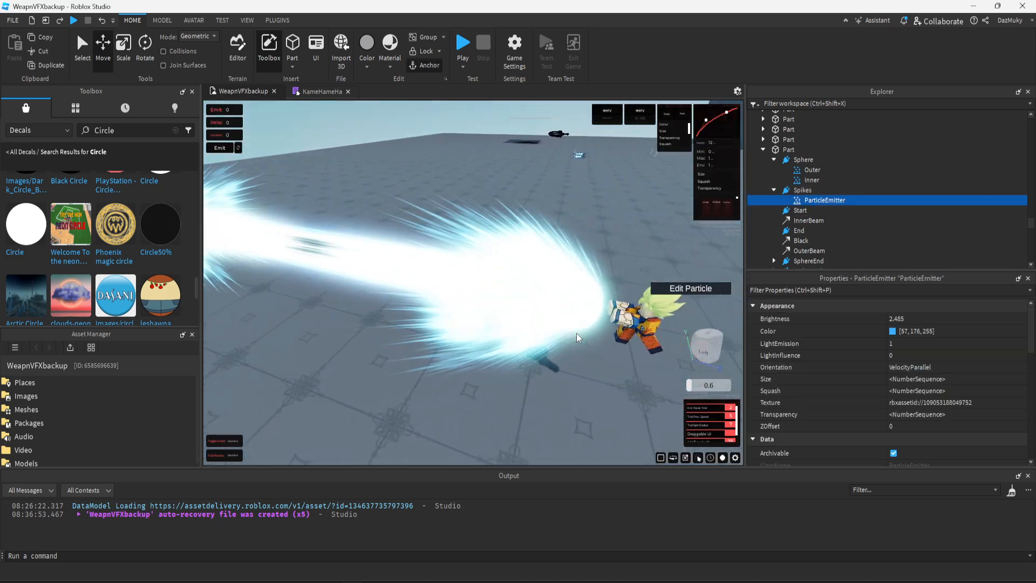
key("a")
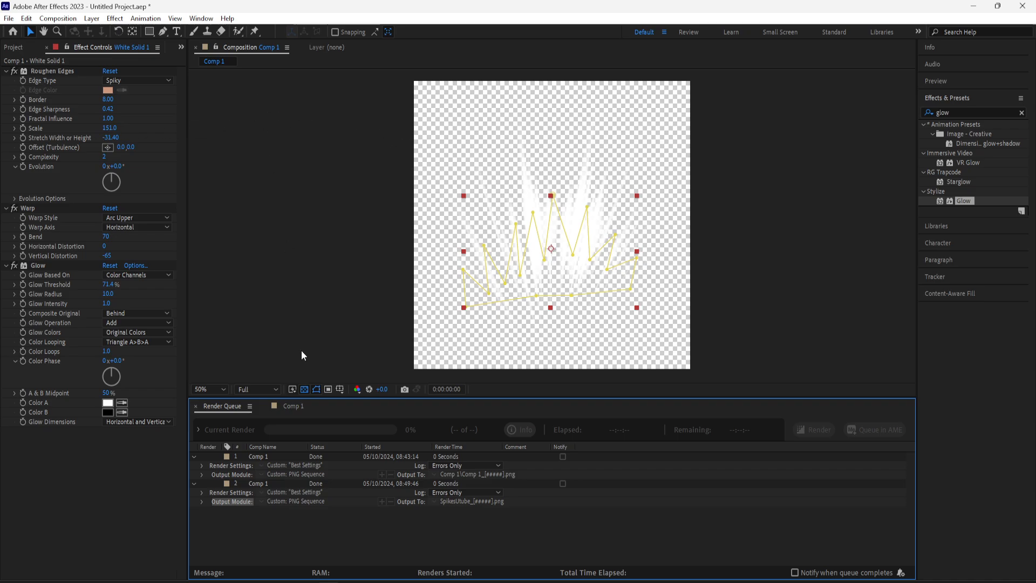
- Switch to After Effects, turn off Comp 1's transparency grid and apply the Find Edges effect to the White Solid 1 spikes
left_click(293, 406)
left_click(304, 389)
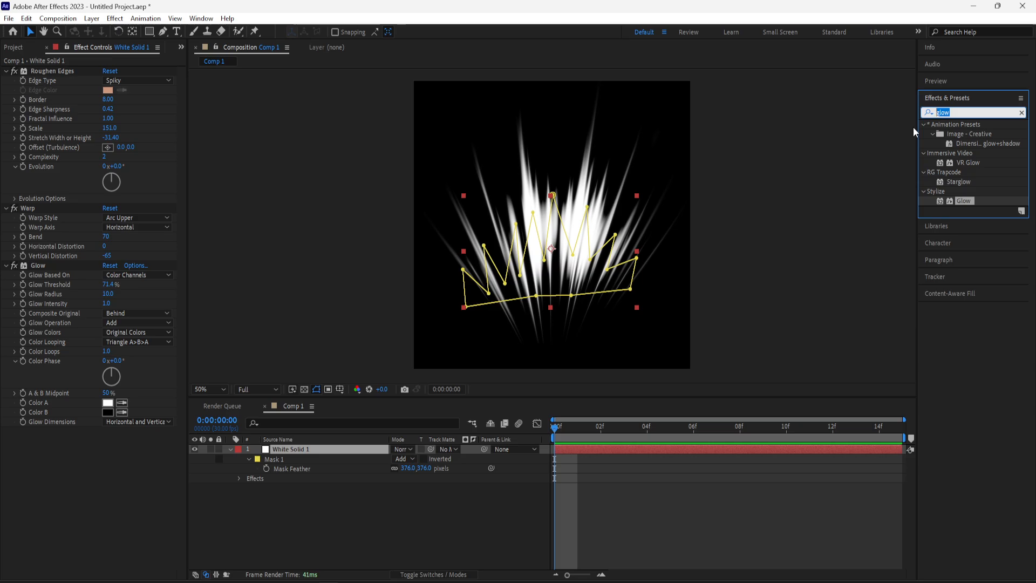
type("find")
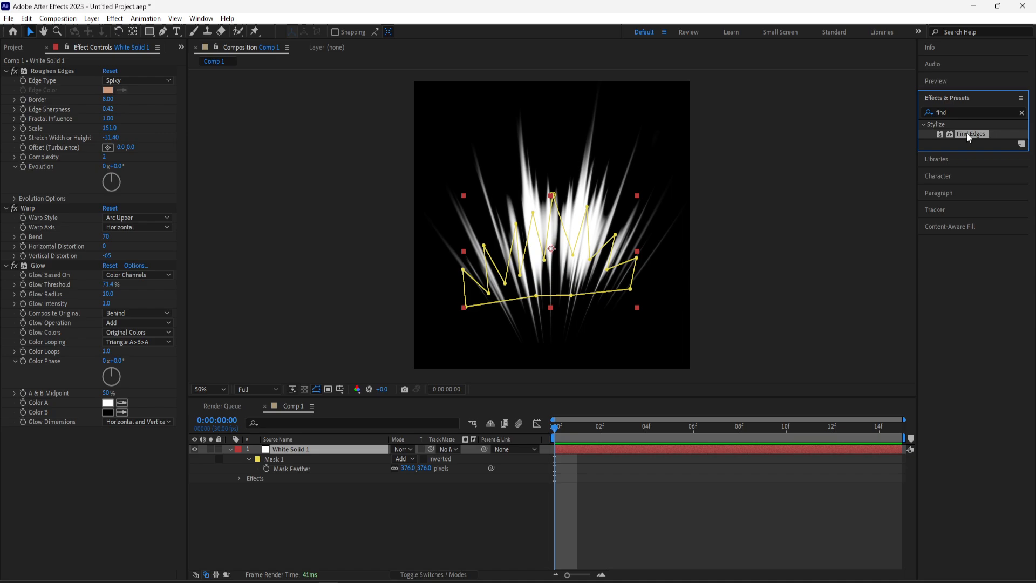
left_click_drag(967, 133, 460, 289)
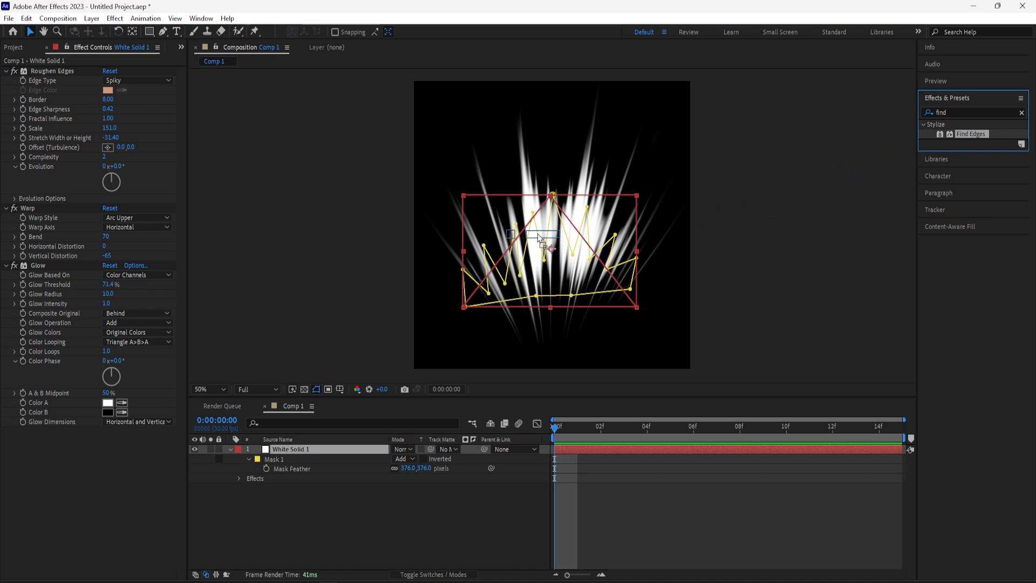
left_click_drag(539, 238, 535, 240)
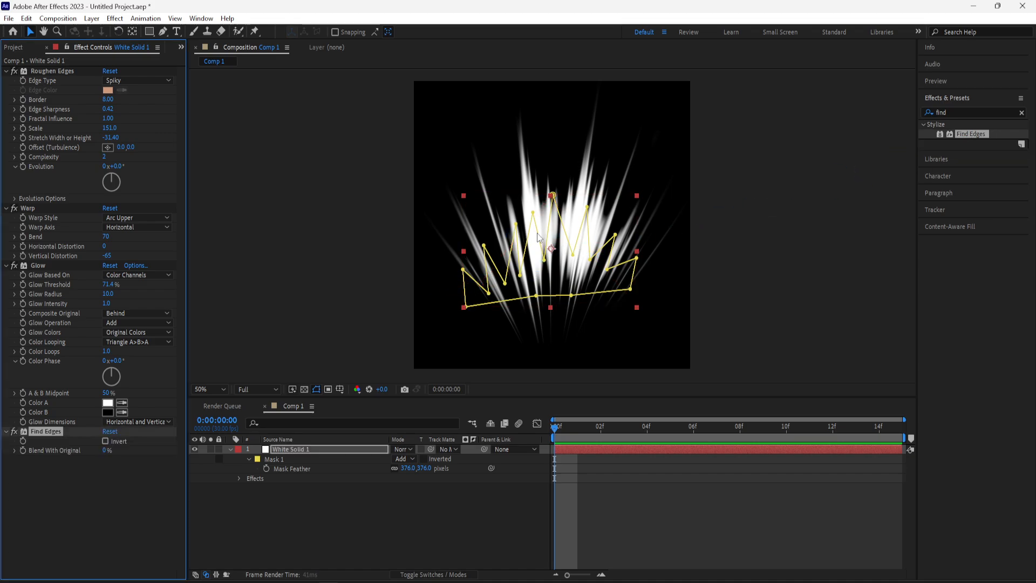
right_click(554, 244)
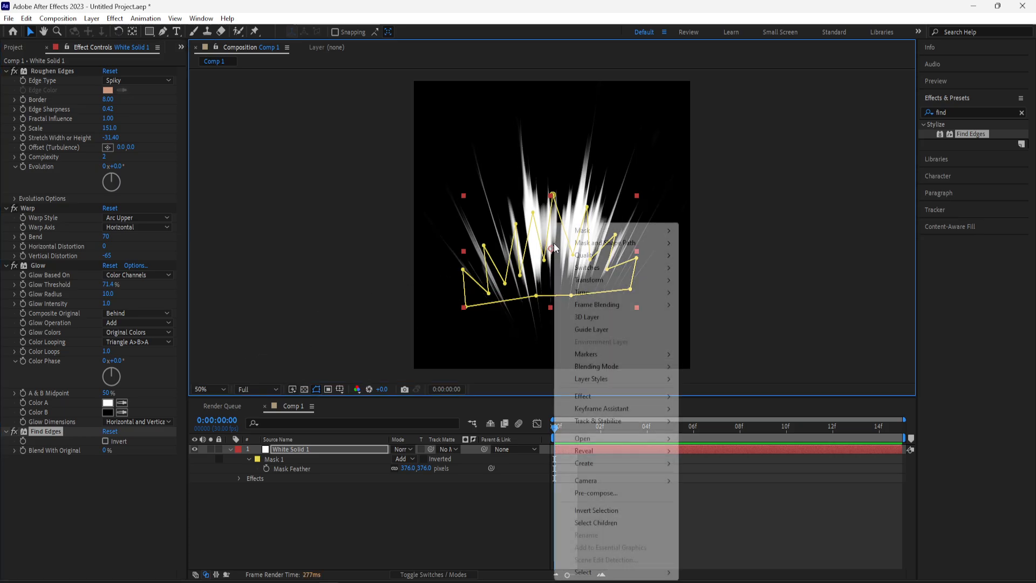
left_click(723, 215)
scroll(686, 222, "up", 2)
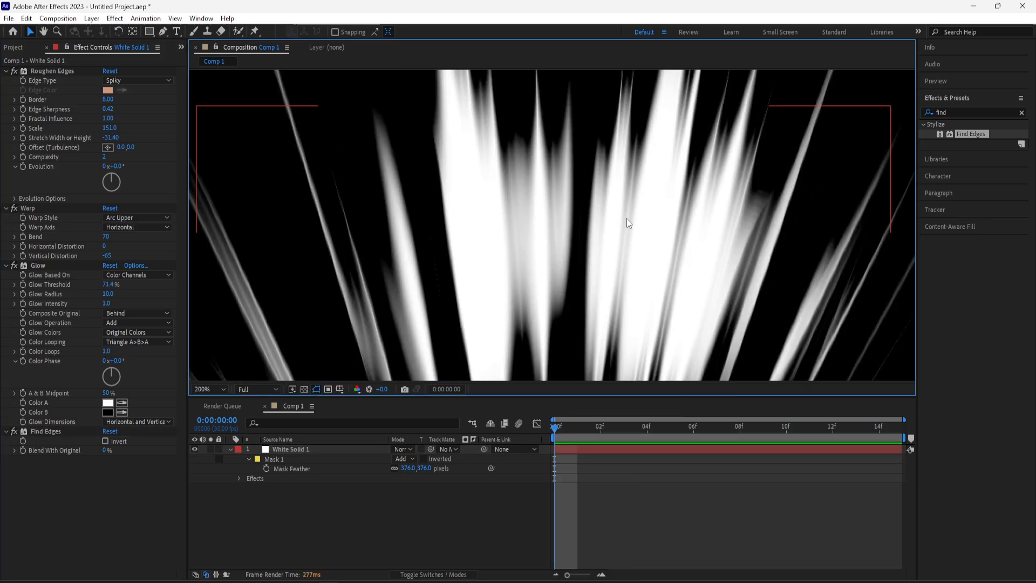
scroll(626, 222, "down", 1)
scroll(605, 303, "down", 1)
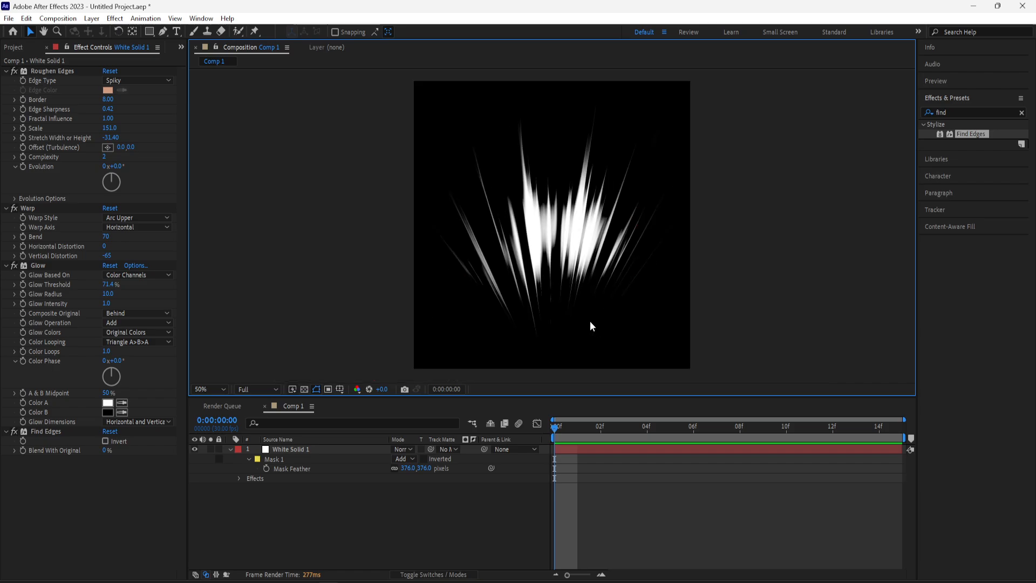
- Try the Find Edges effect's Invert option on the spikes and adjust its Blend With Original value
left_click(115, 443)
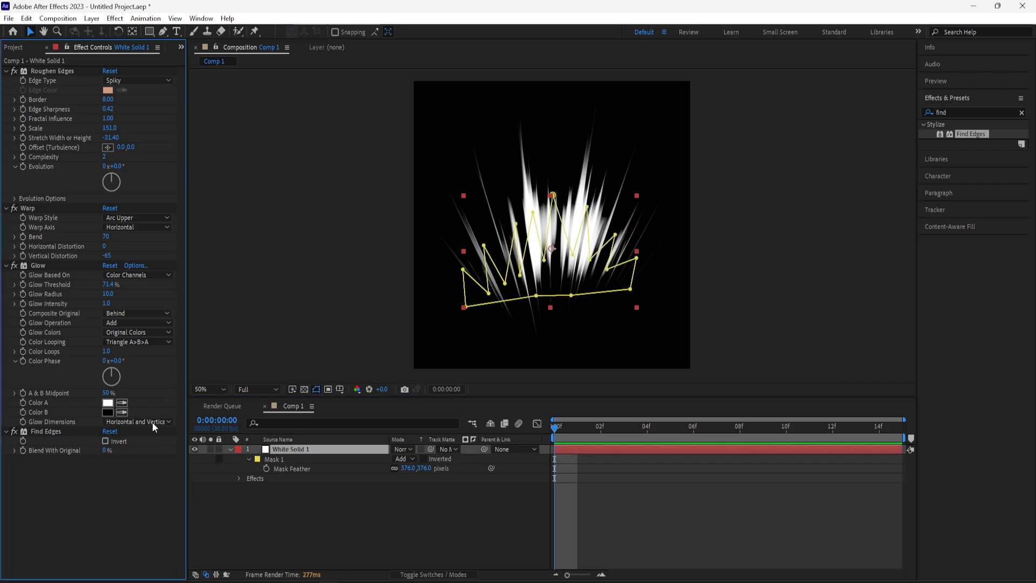
left_click(105, 441)
left_click(741, 286)
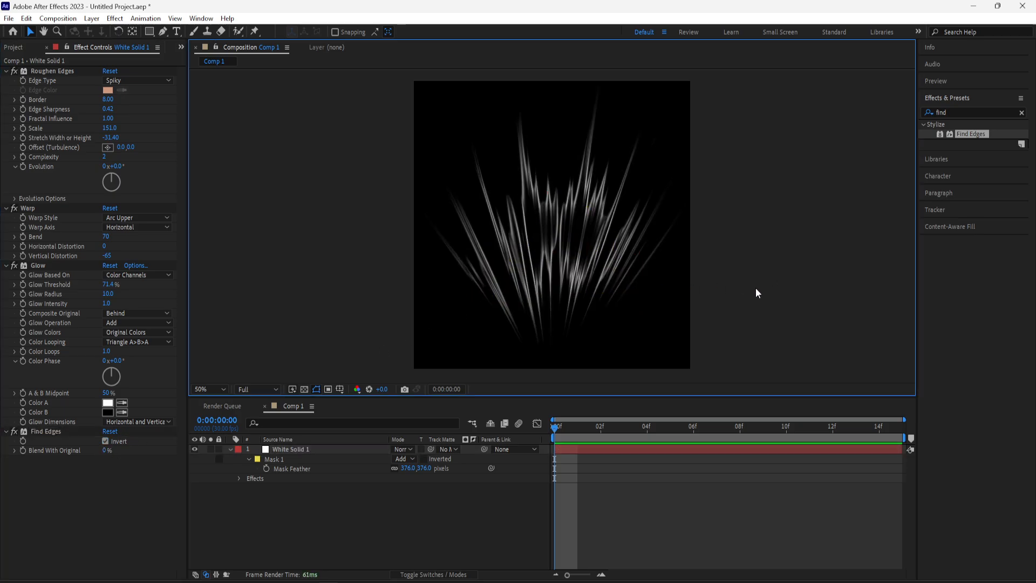
scroll(639, 252, "up", 1)
scroll(528, 306, "down", 1)
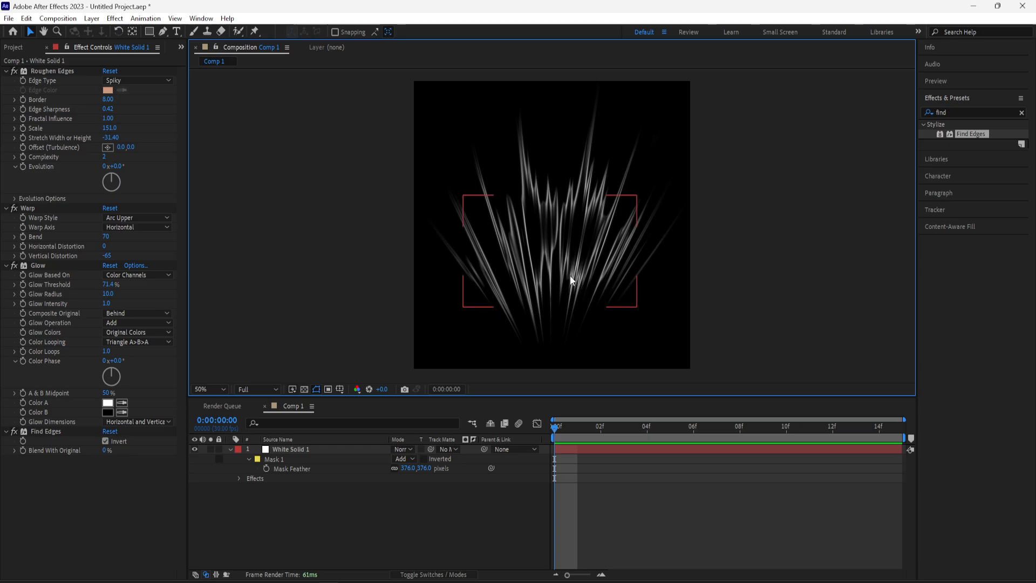
left_click_drag(105, 451, 46, 460)
left_click(105, 442)
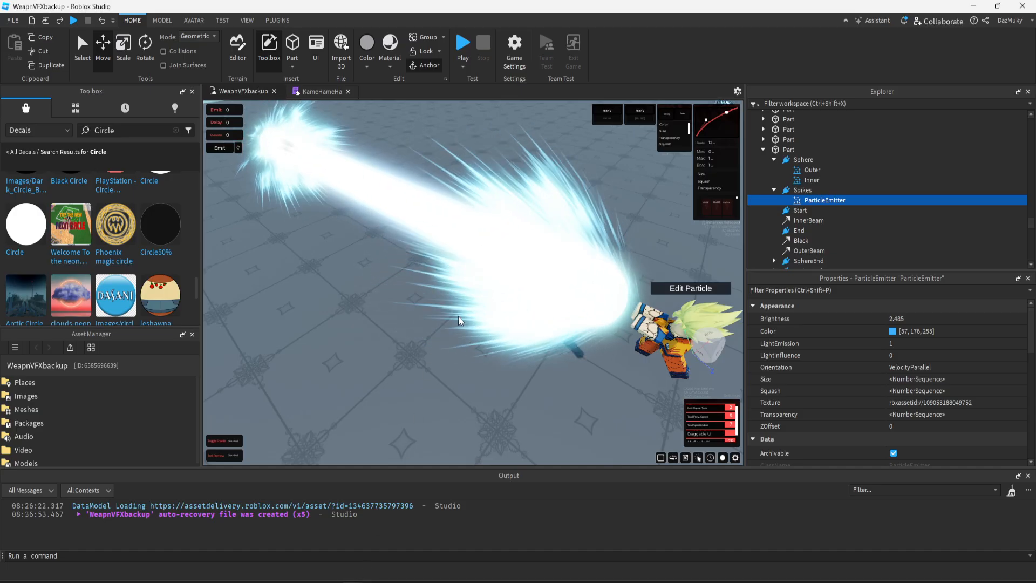
- Switch back to Roblox Studio and examine the beam and the hand-side spikes around the character
scroll(451, 320, "up", 2)
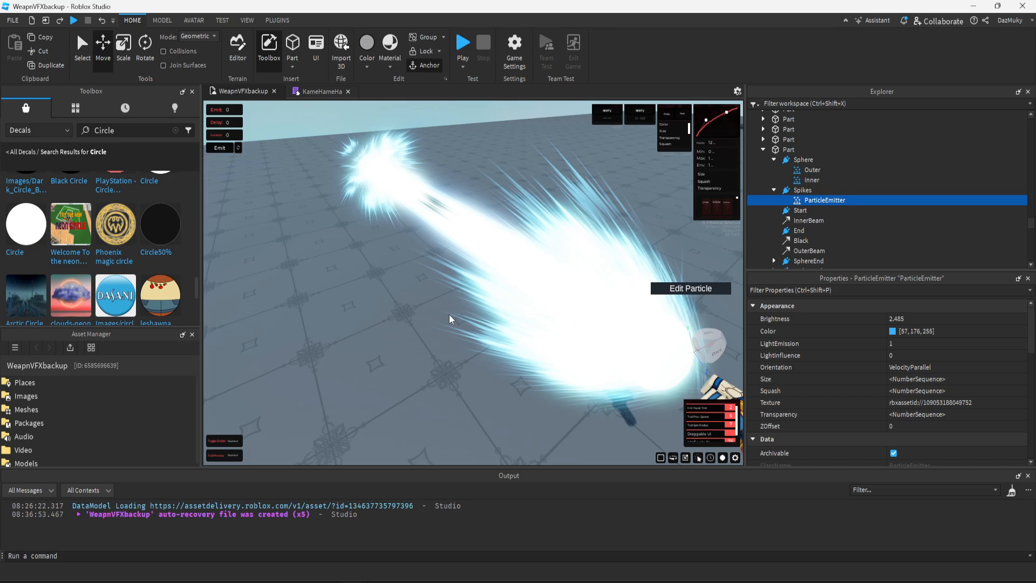
scroll(553, 336, "down", 2)
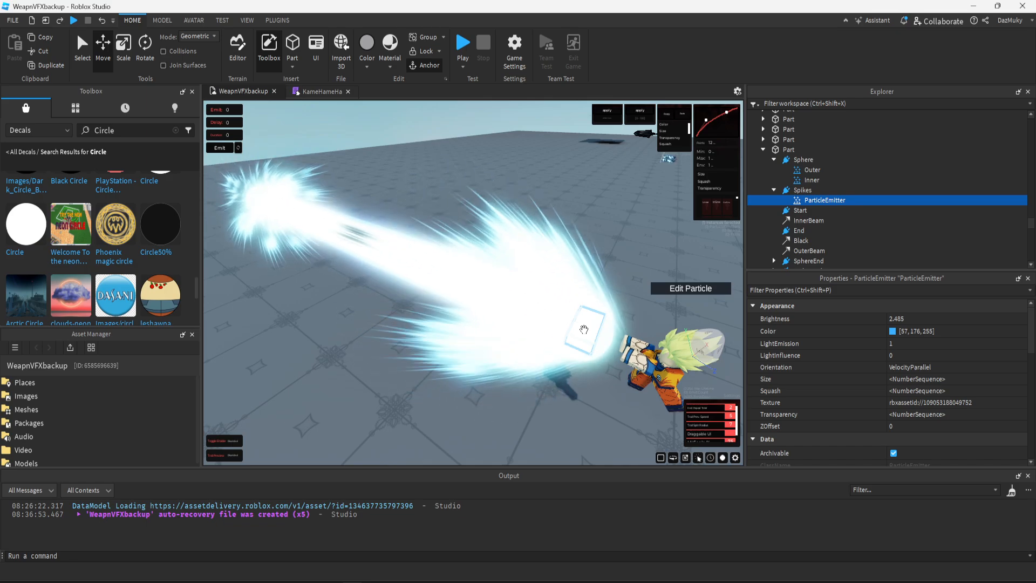
left_click_drag(527, 367, 519, 367)
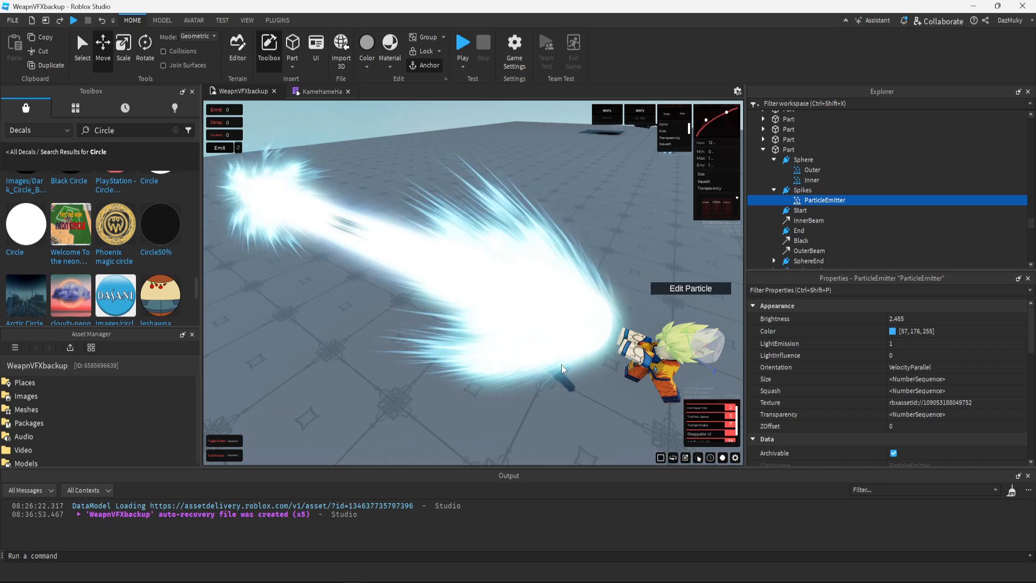
right_click(637, 380)
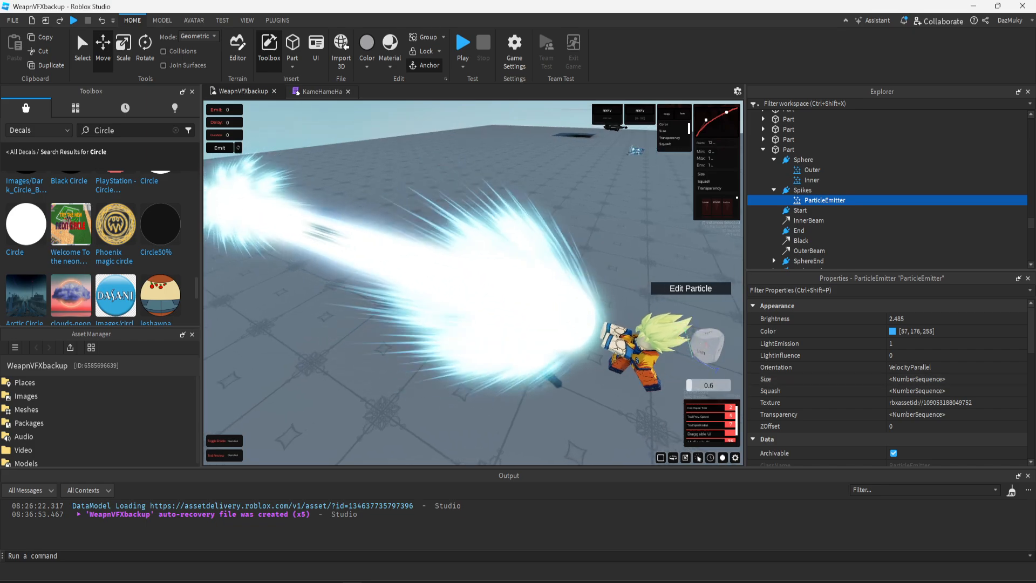